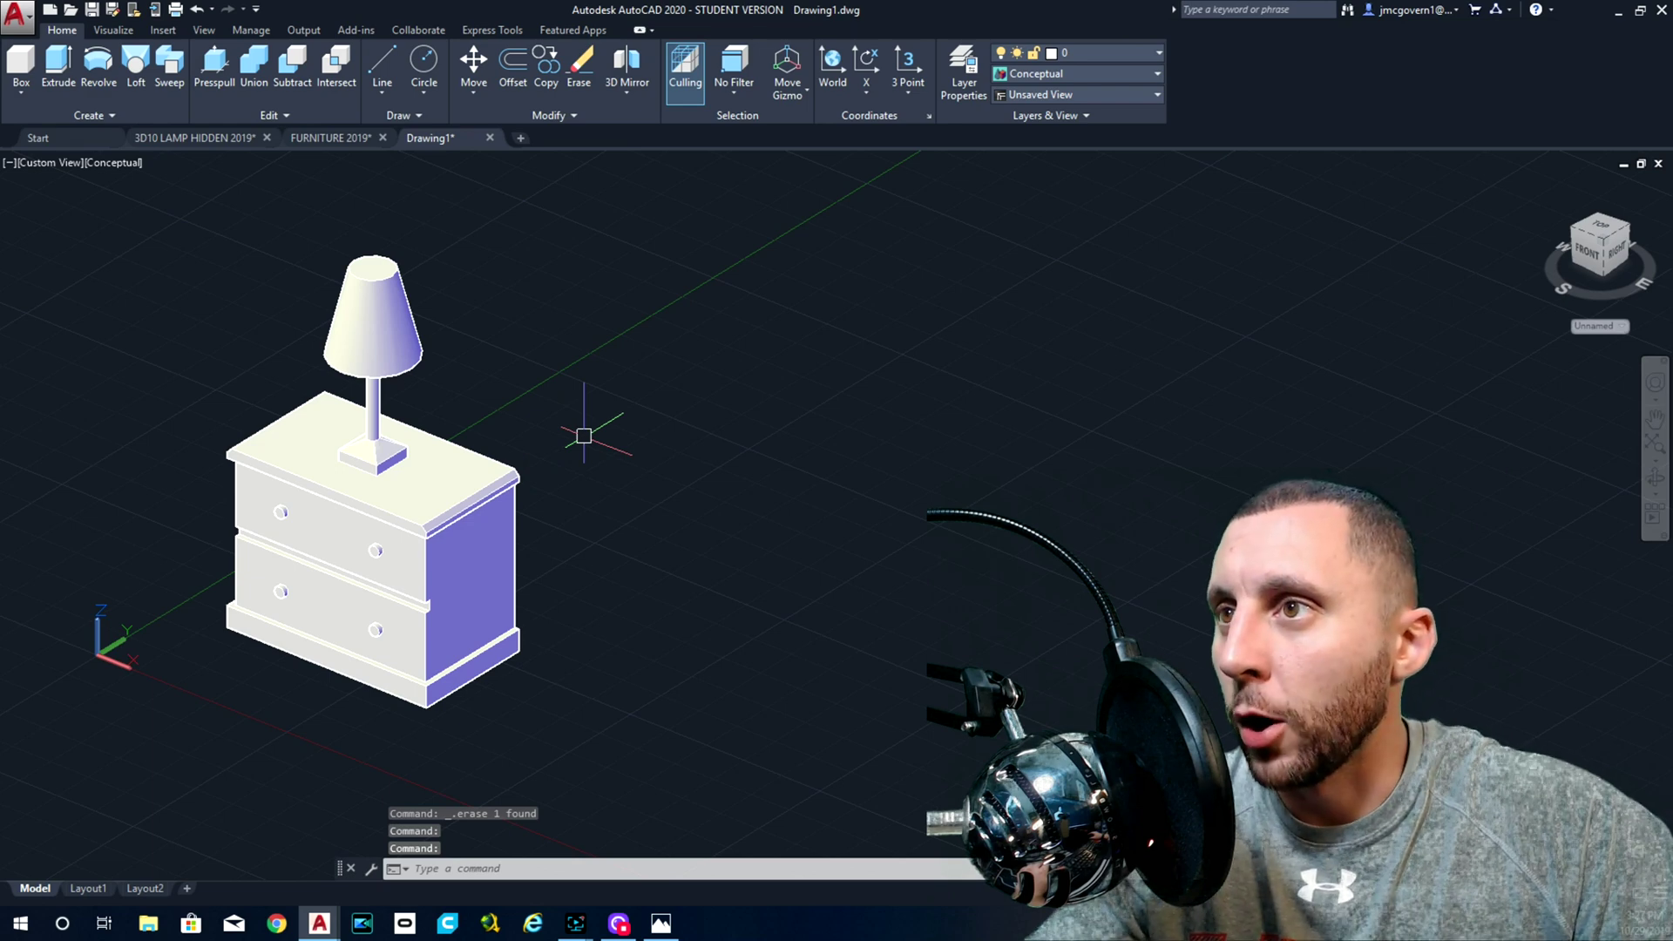
- Examine the dimensioned nightstand and lamp elevation in the FURNITURE 2019 drawing and return to Drawing1
{"action": "key", "text": "alt+Tab"}
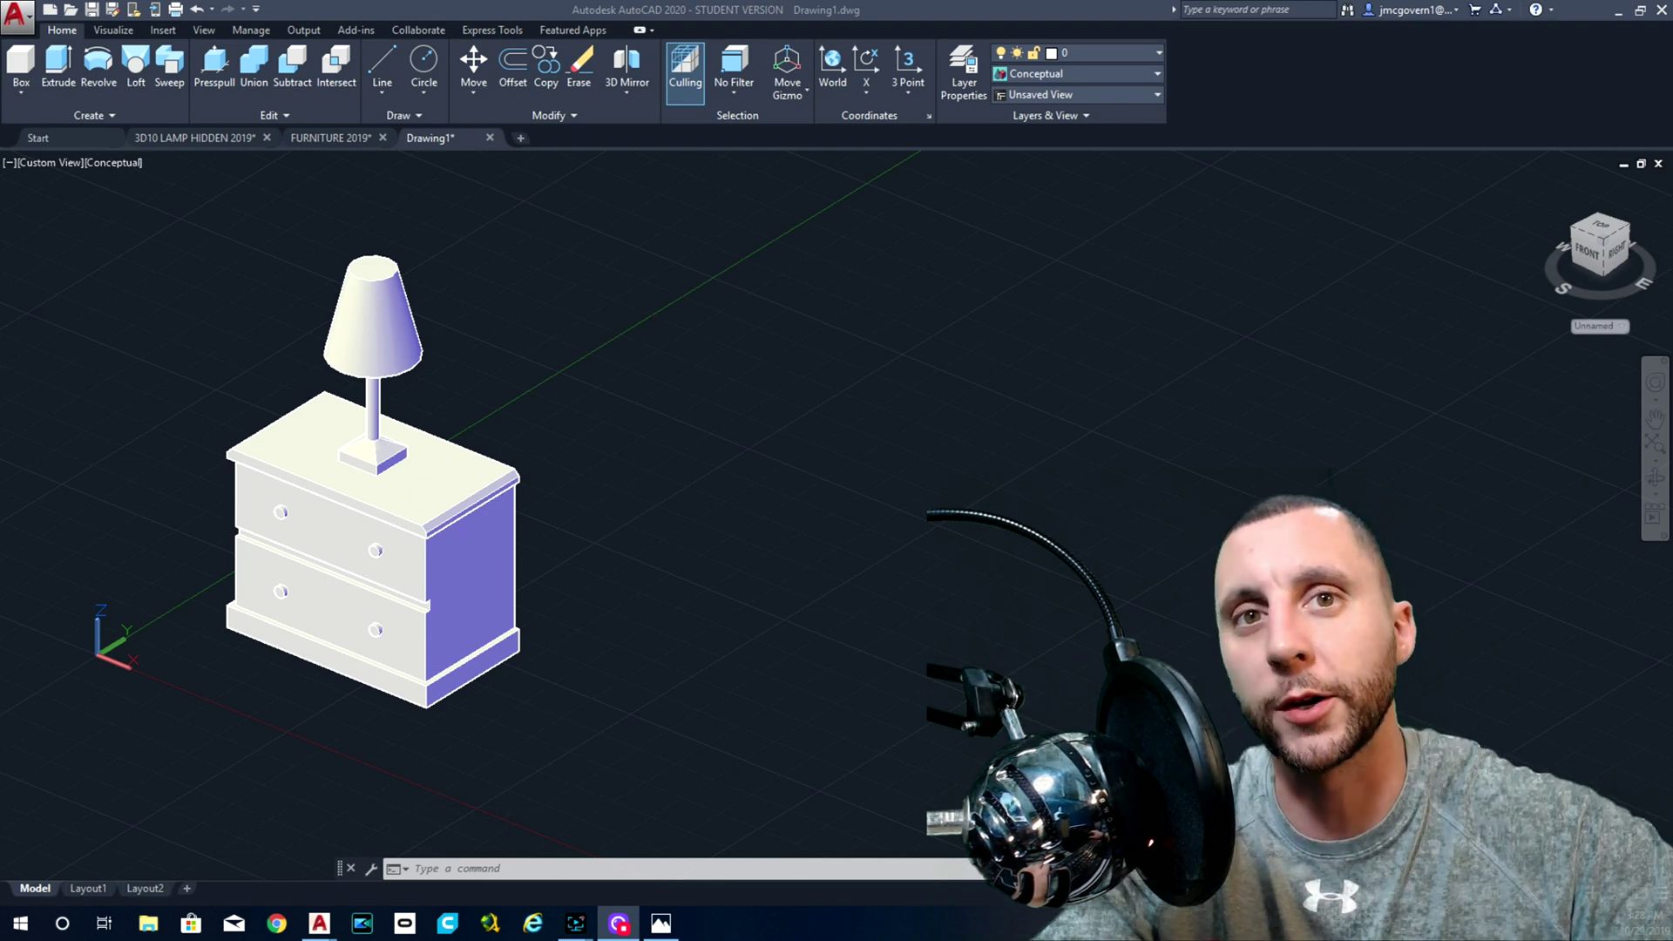
{"action": "left_click", "coordinate": [340, 144]}
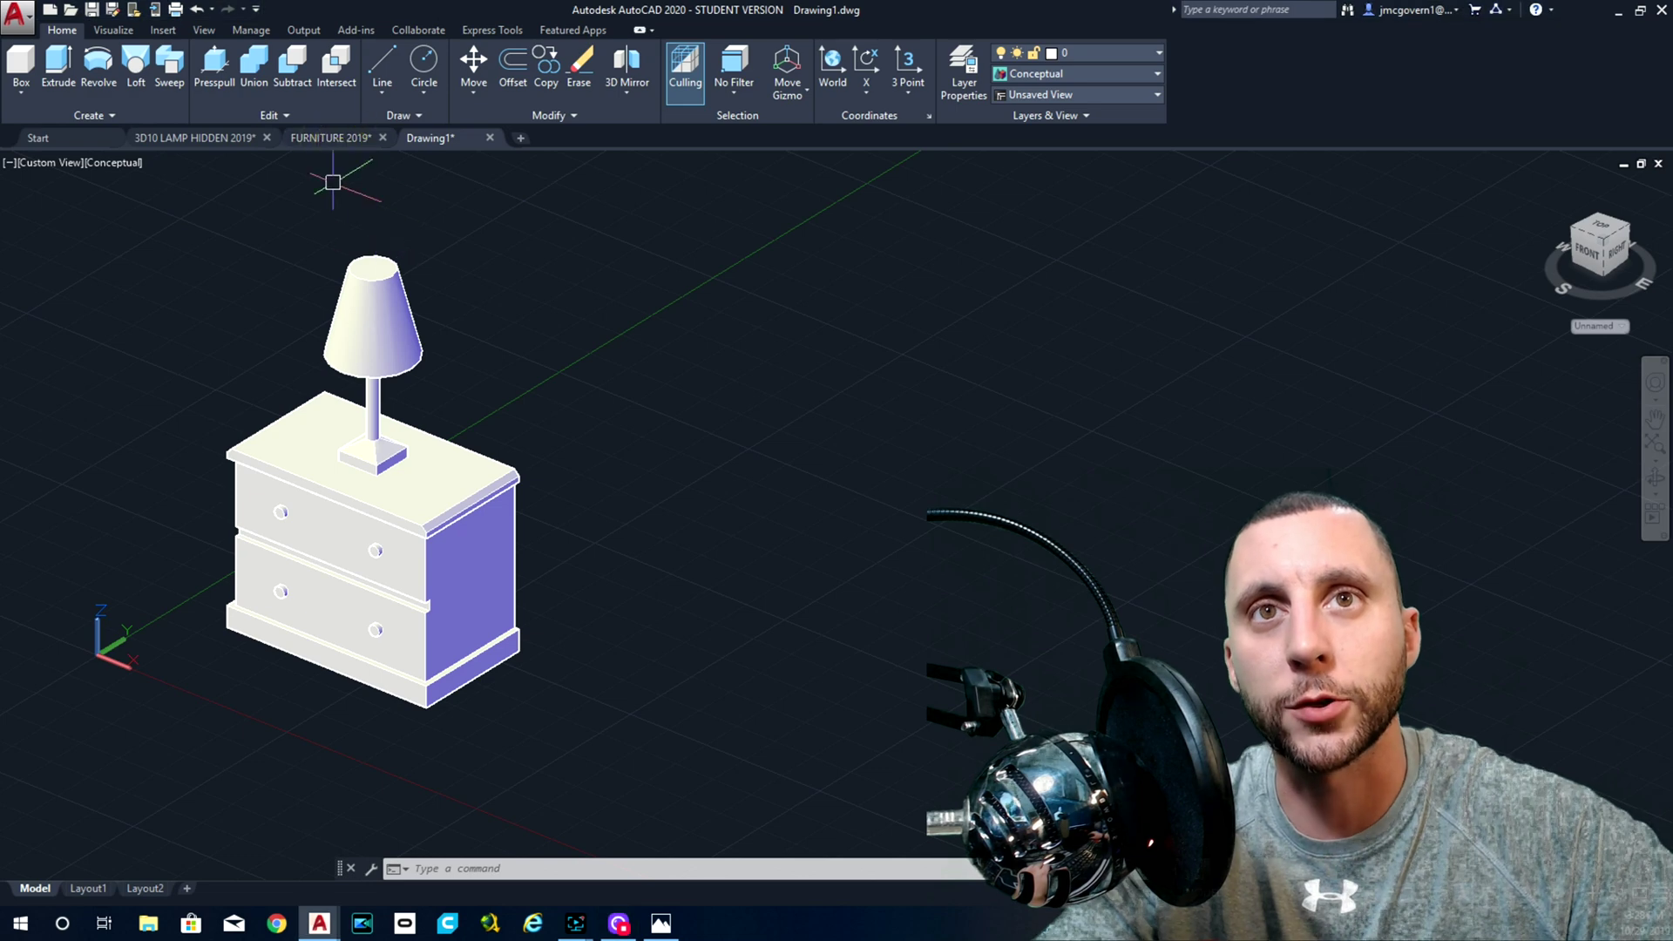
{"action": "left_click", "coordinate": [328, 139]}
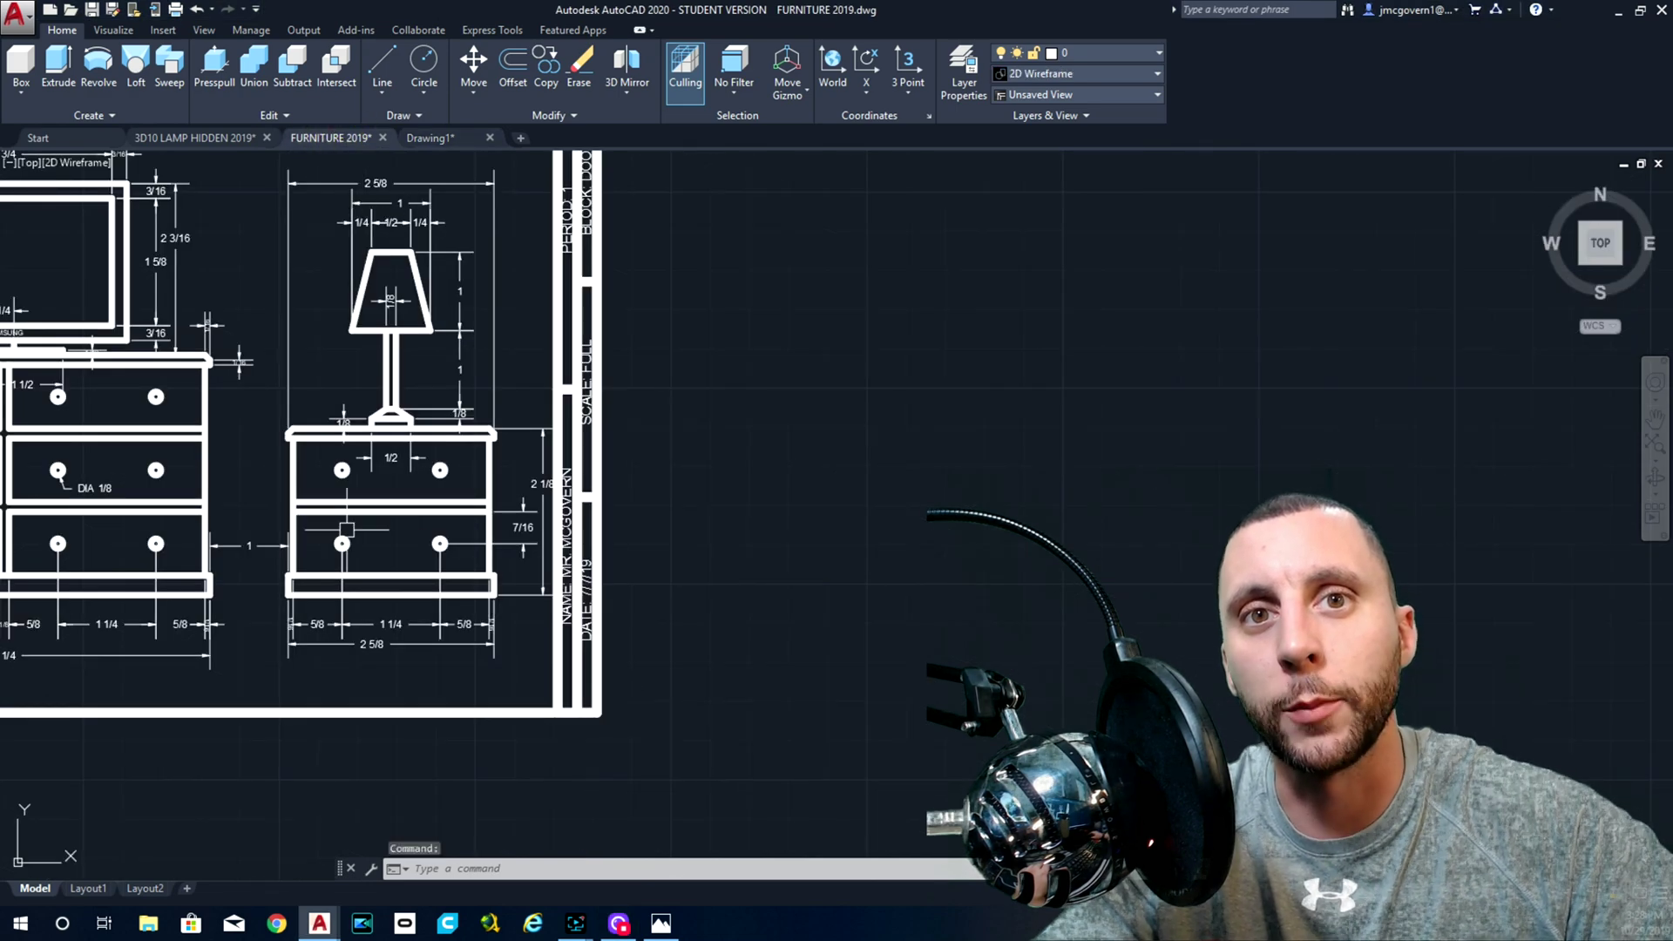
{"action": "mouse_move", "coordinate": [406, 512]}
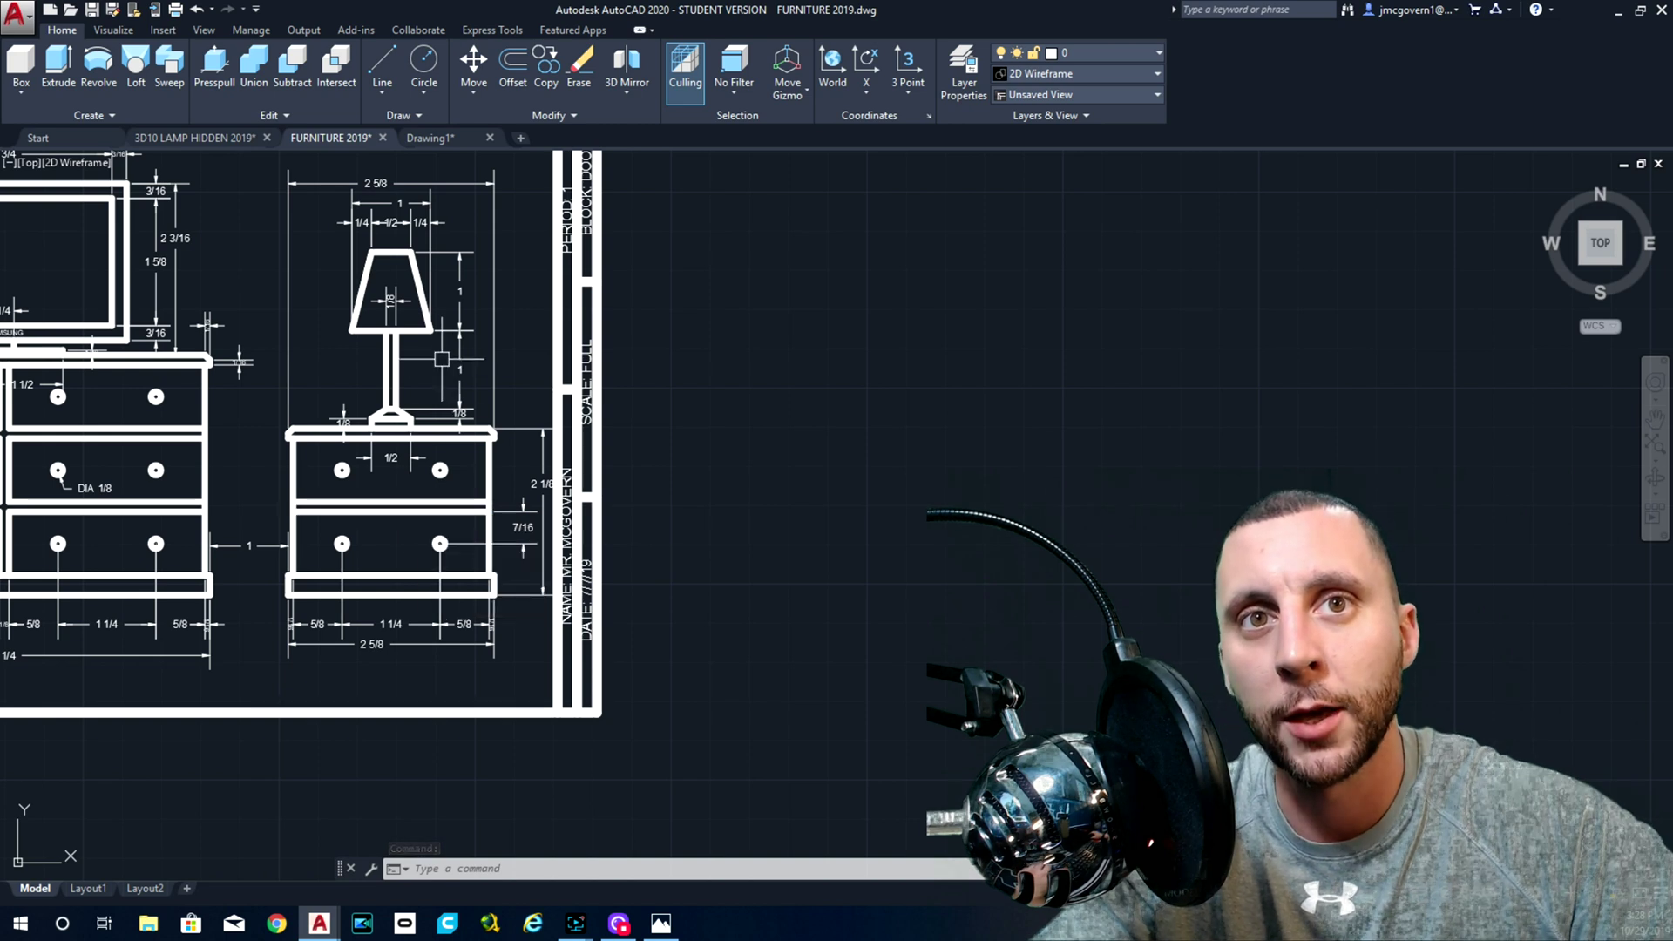
{"action": "left_click", "coordinate": [430, 138]}
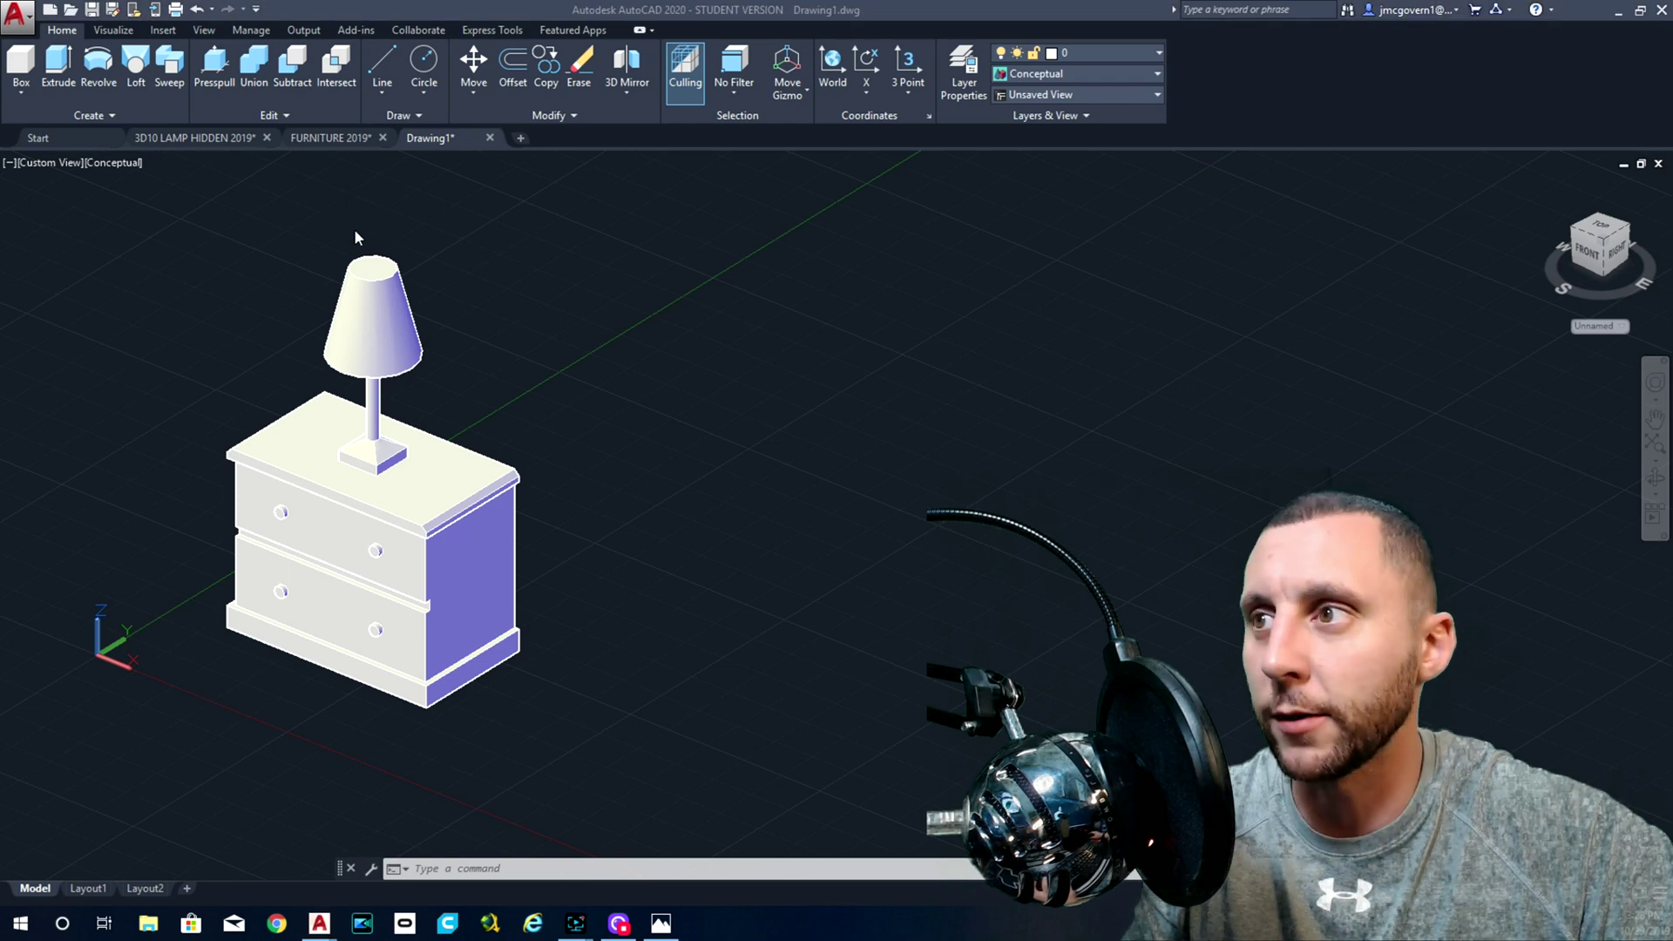
- Review the rendered bedroom reference image and inspect the nightstand's base dimensions in the FURNITURE 2019 drawing
{"action": "key", "text": "alt+Tab"}
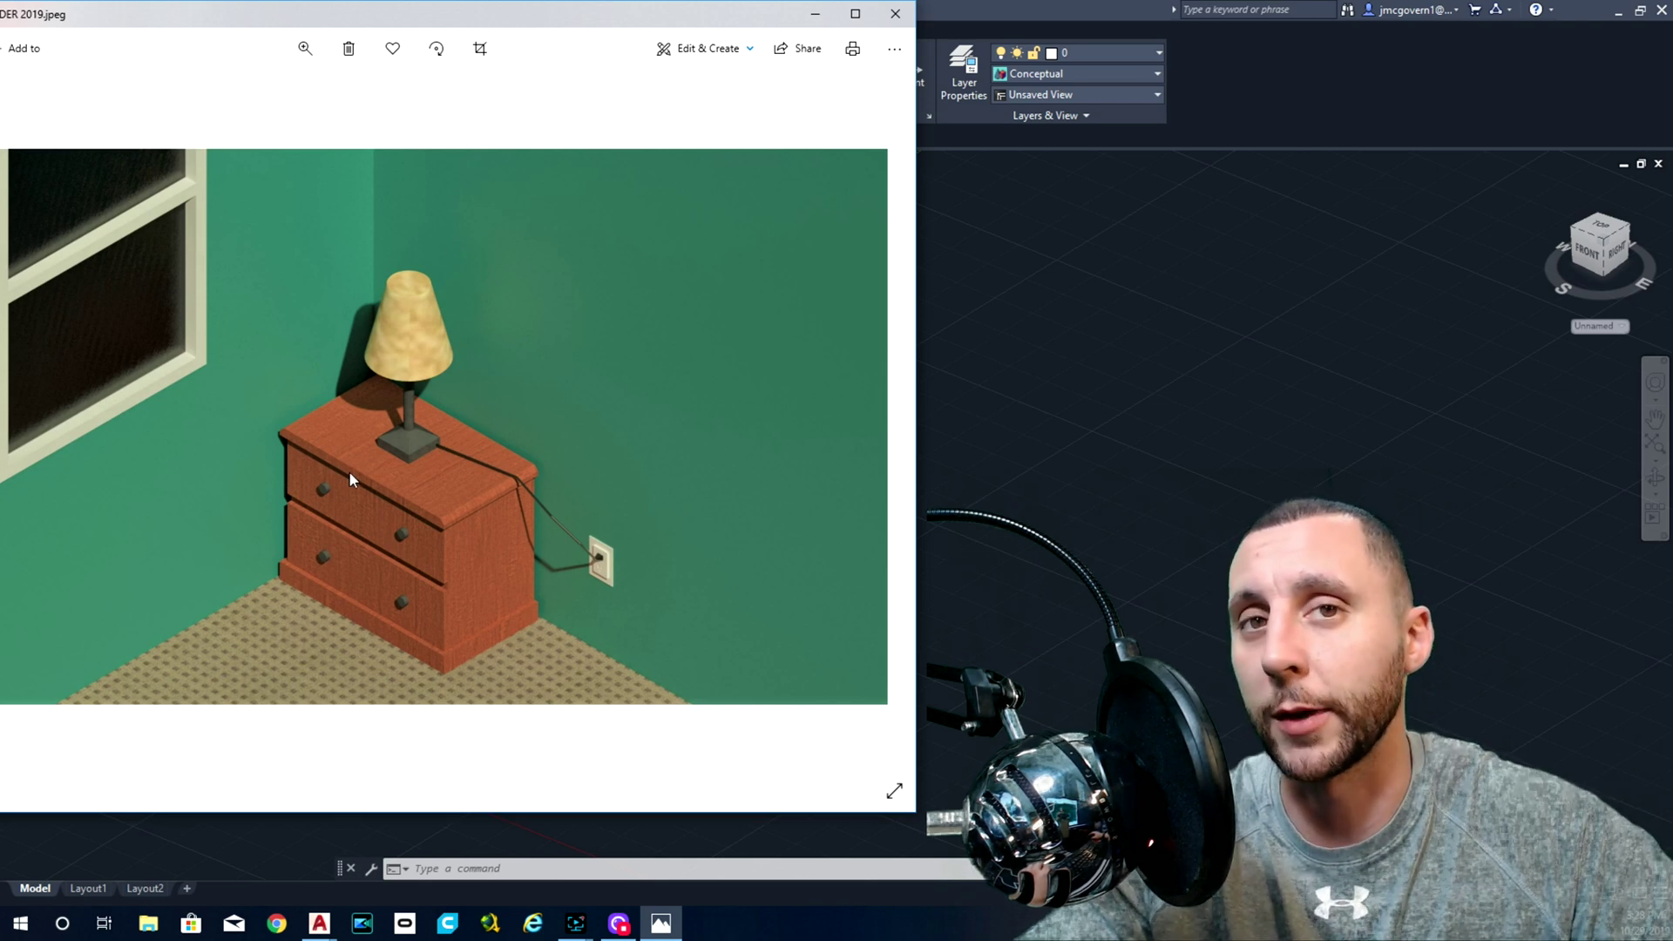
{"action": "left_click", "coordinate": [813, 14]}
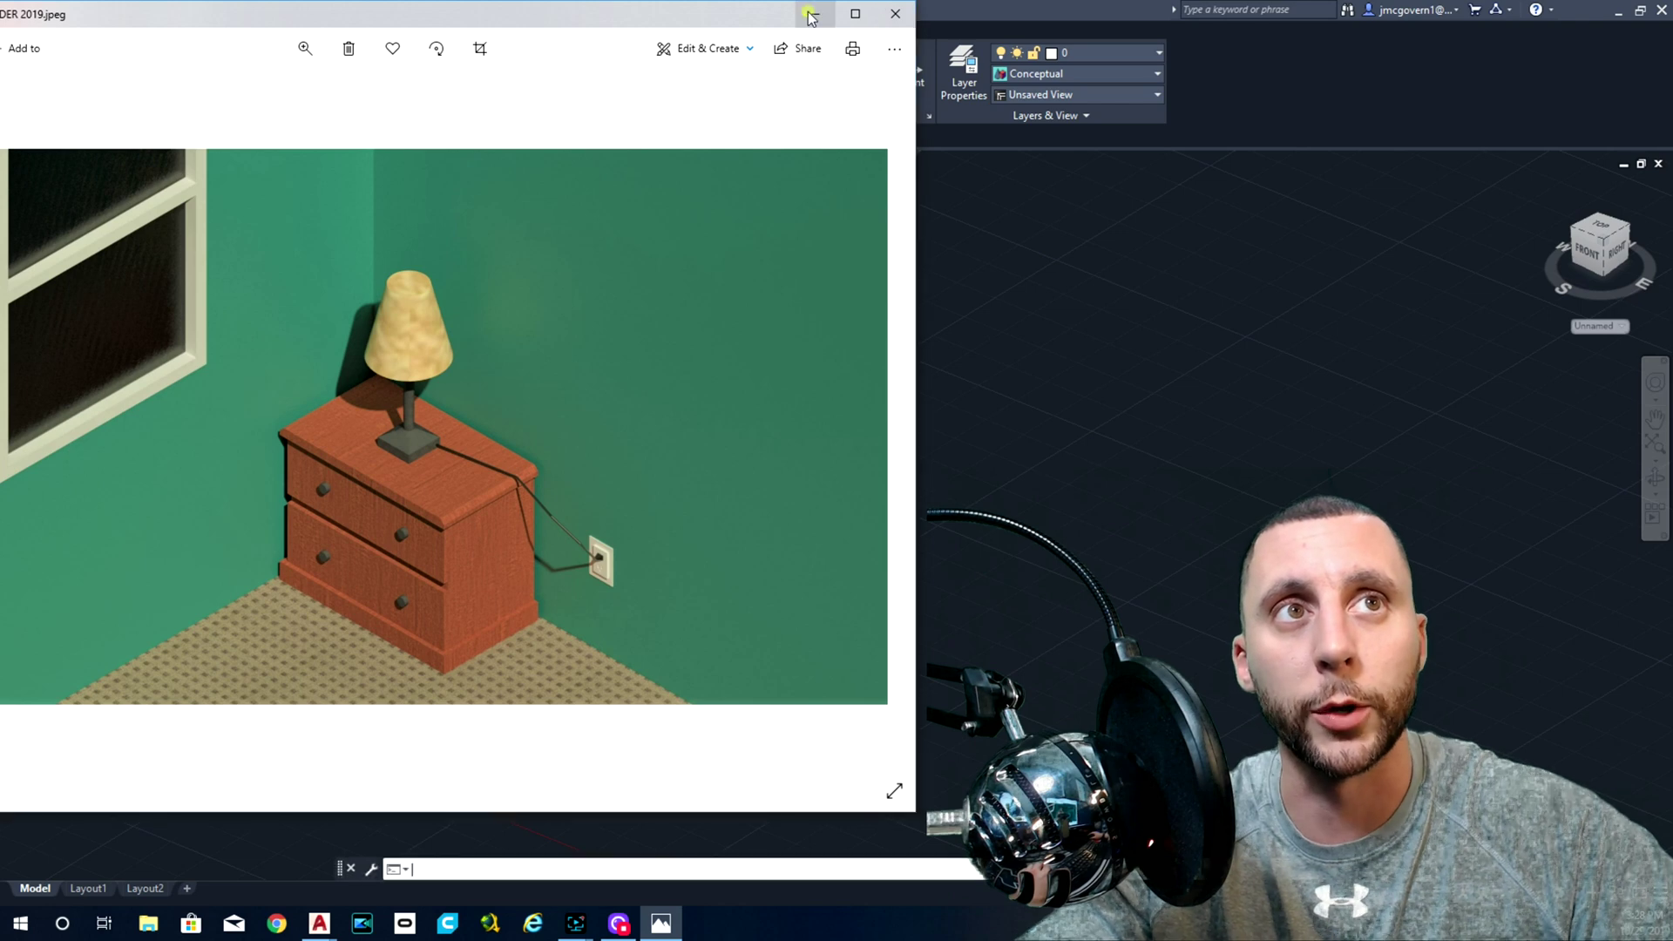
{"action": "scroll", "coordinate": [541, 467], "scroll_direction": "down", "scroll_amount": 4}
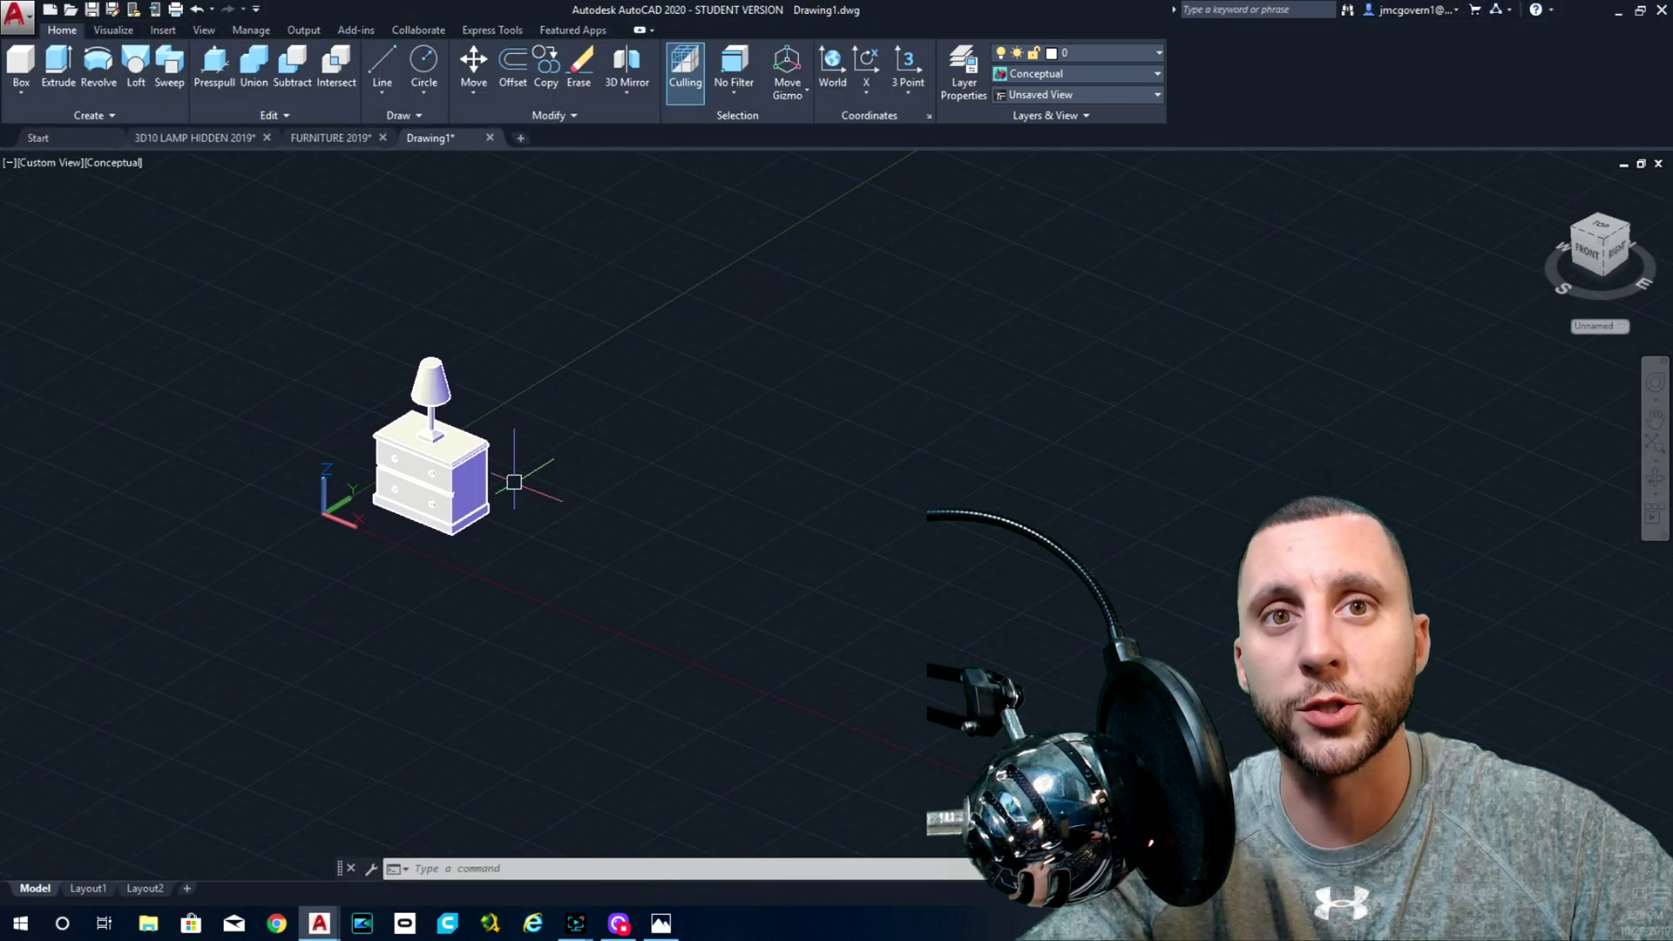
{"action": "scroll", "coordinate": [415, 447], "scroll_direction": "up", "scroll_amount": 4}
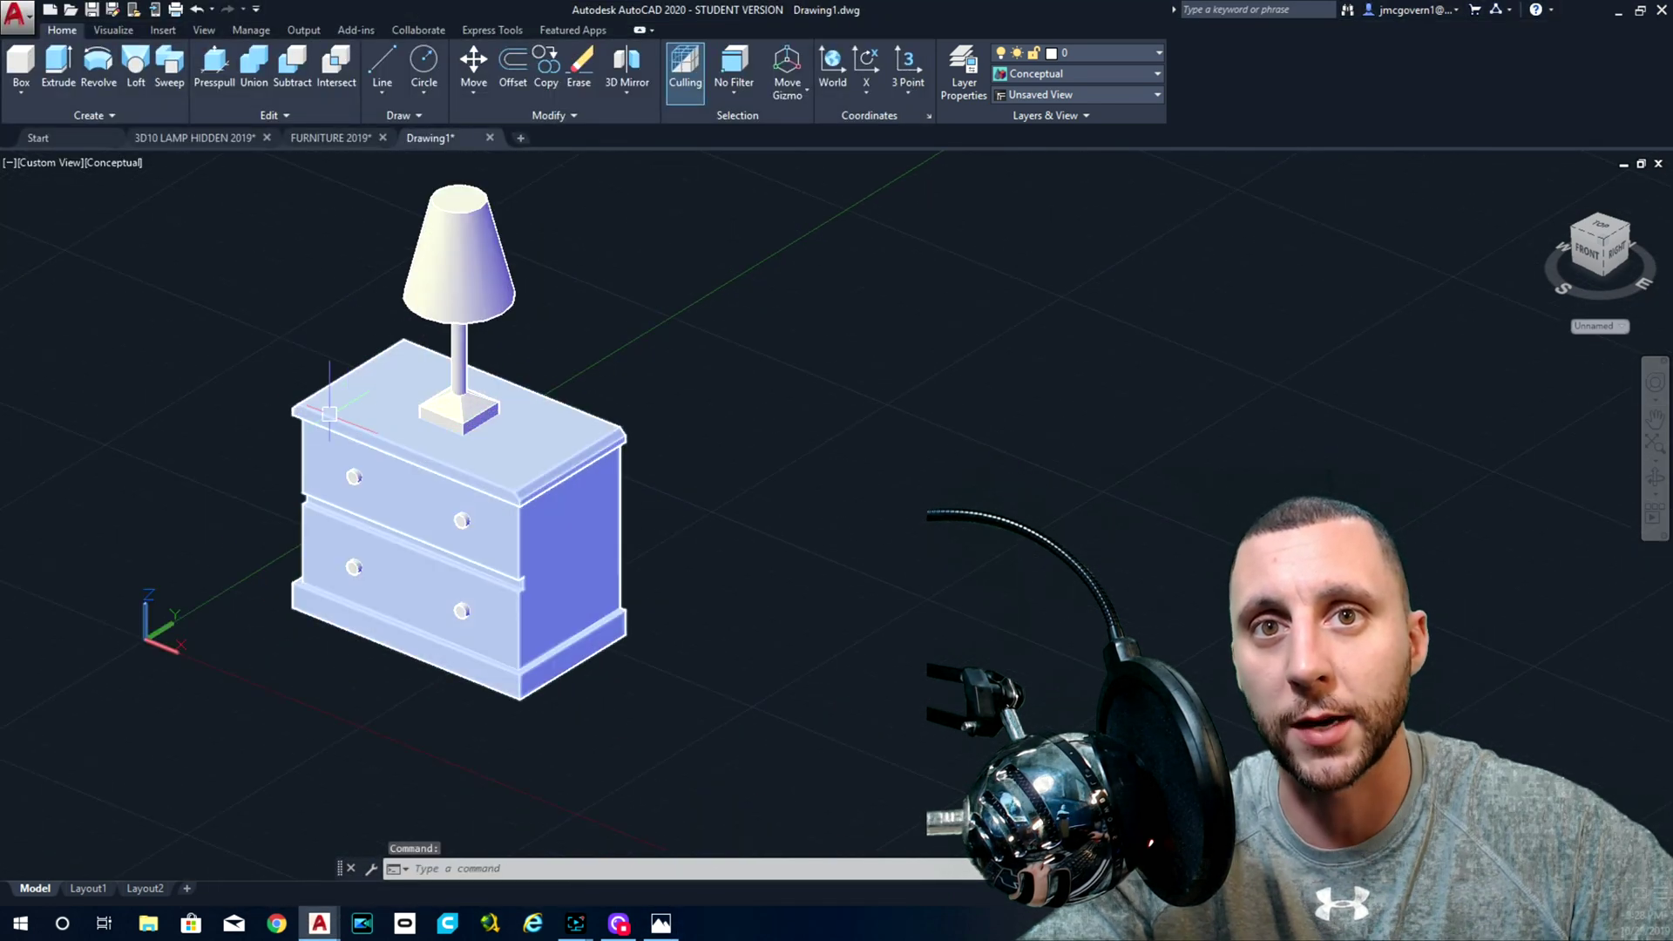
{"action": "left_click", "coordinate": [331, 137]}
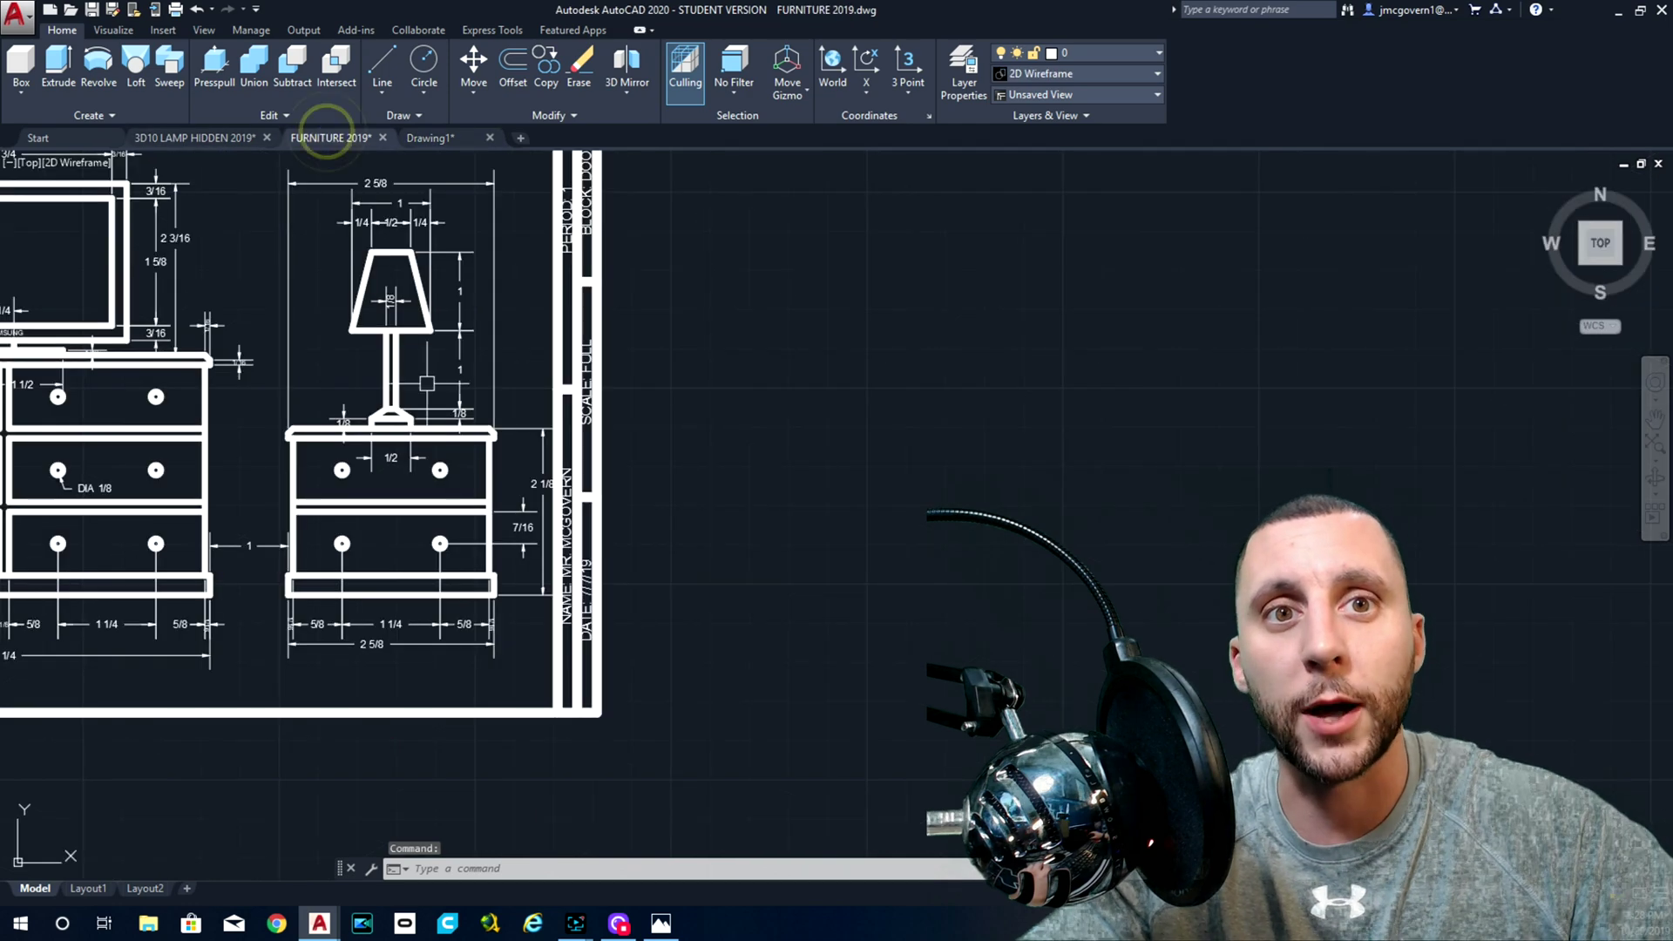
{"action": "middle_click_drag", "start_coordinate": [421, 343], "coordinate": [416, 322]}
{"action": "scroll", "coordinate": [384, 479], "scroll_direction": "up", "scroll_amount": 4}
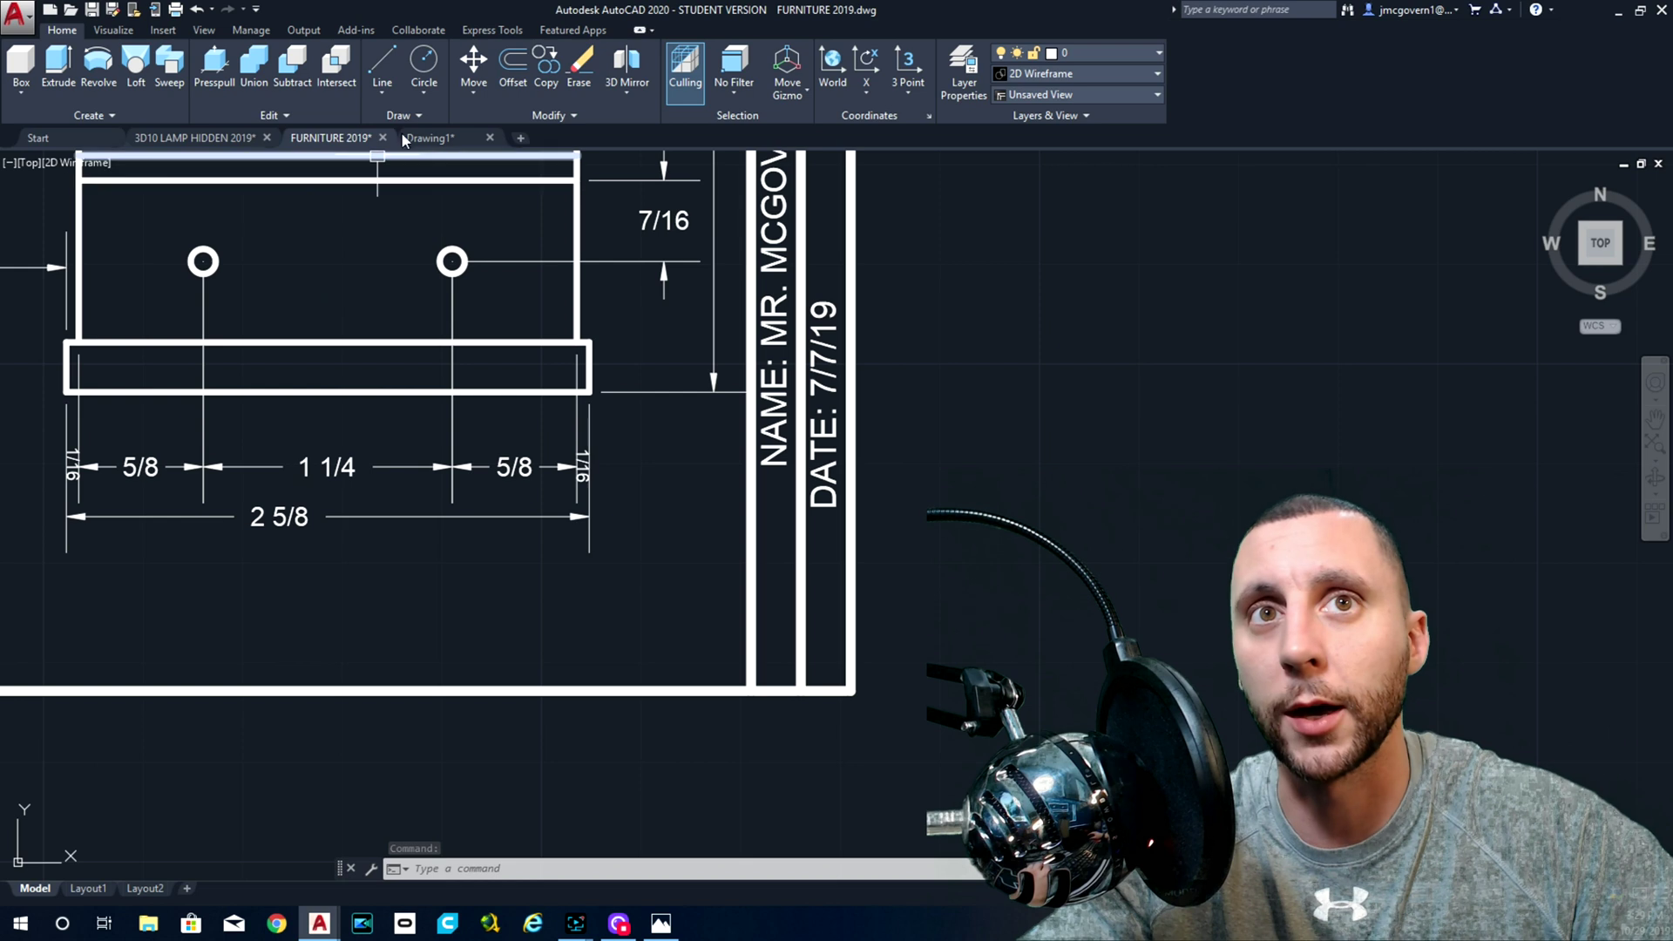
{"action": "left_click", "coordinate": [445, 139]}
- Scale the whole nightstand and lamp by a factor of 12 from the nightstand's lower front corner
{"action": "scroll", "coordinate": [533, 450], "scroll_direction": "down", "scroll_amount": 4}
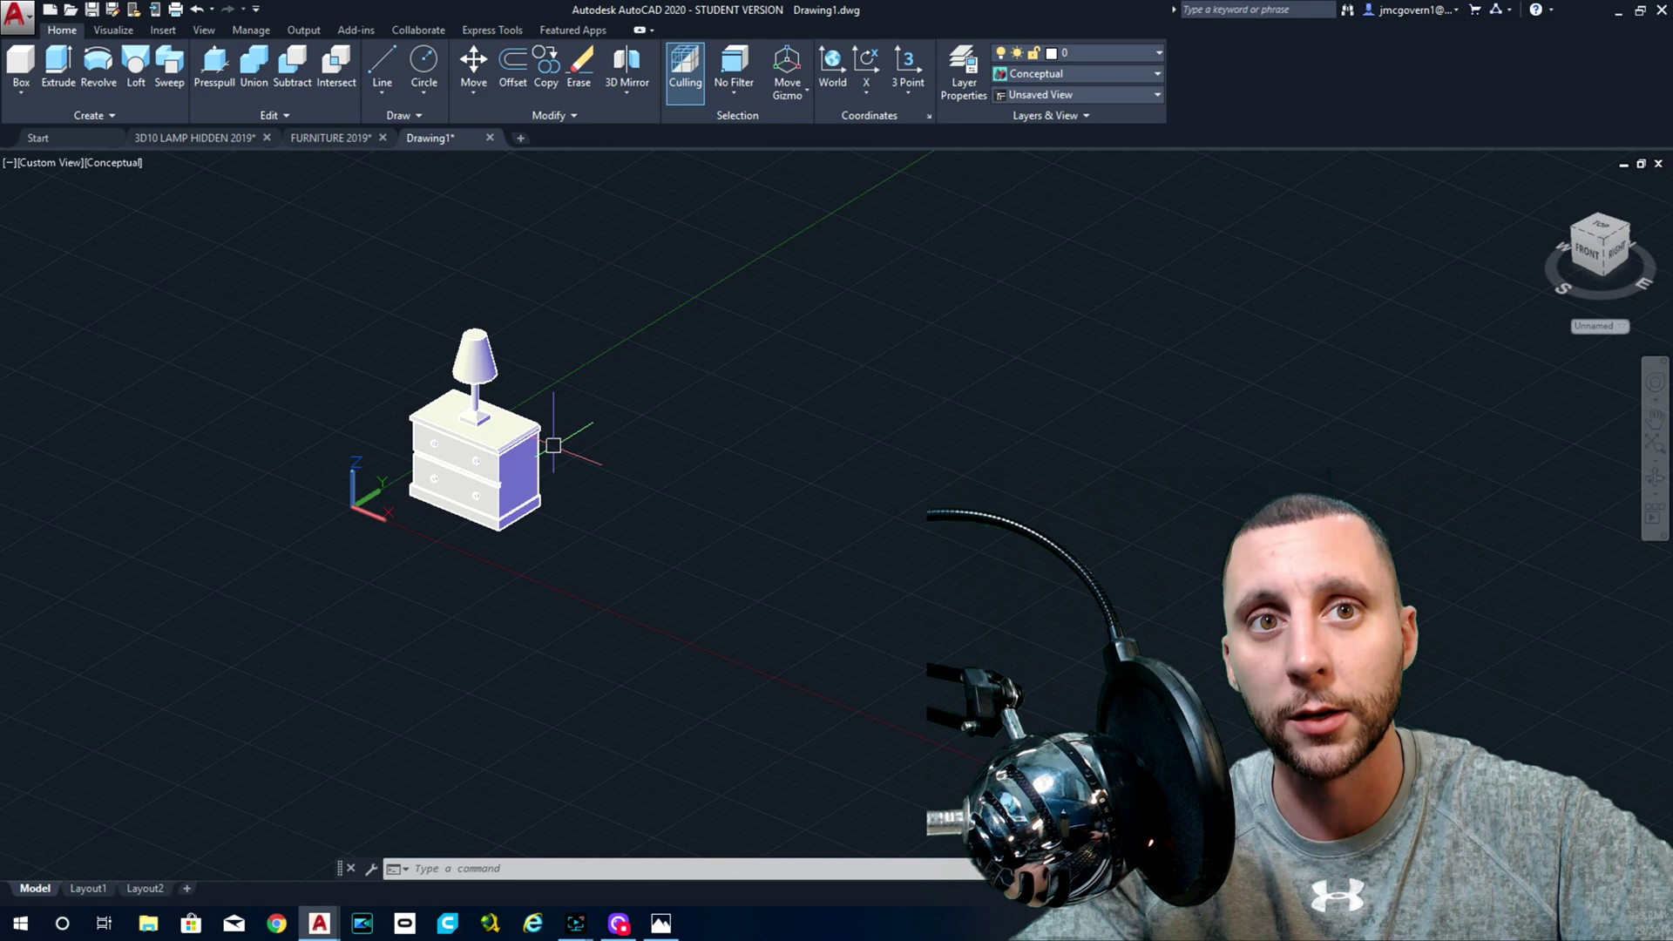
{"action": "left_click", "coordinate": [583, 299]}
{"action": "left_click", "coordinate": [396, 529]}
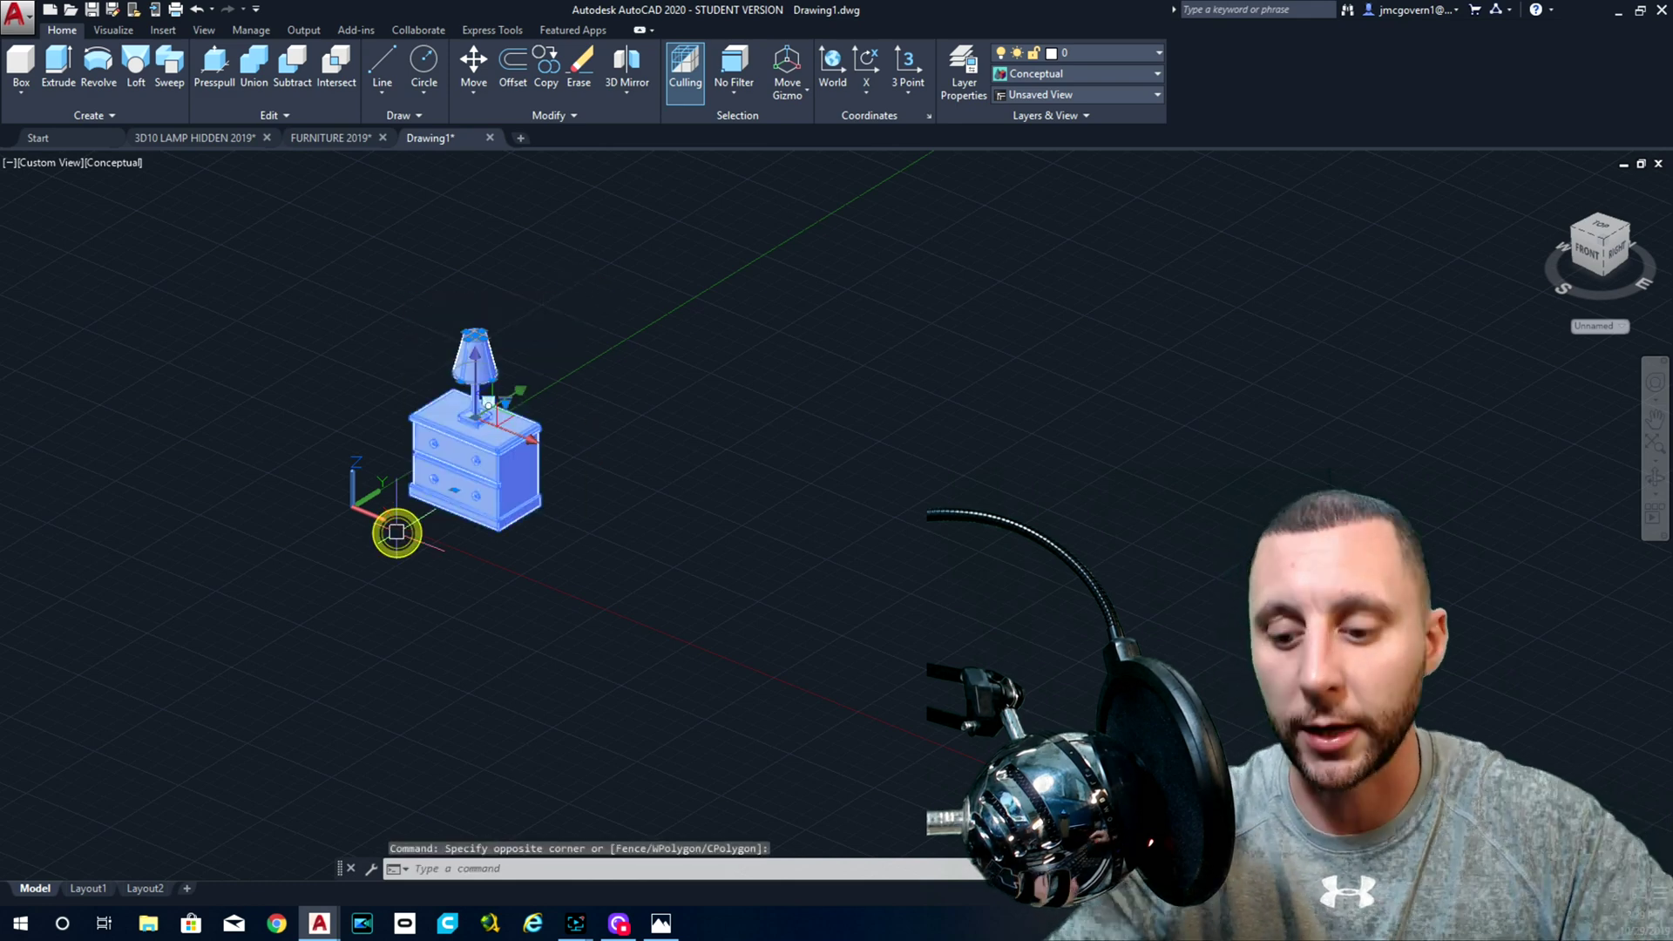
{"action": "type", "text": "scale"}
{"action": "key", "text": "Return"}
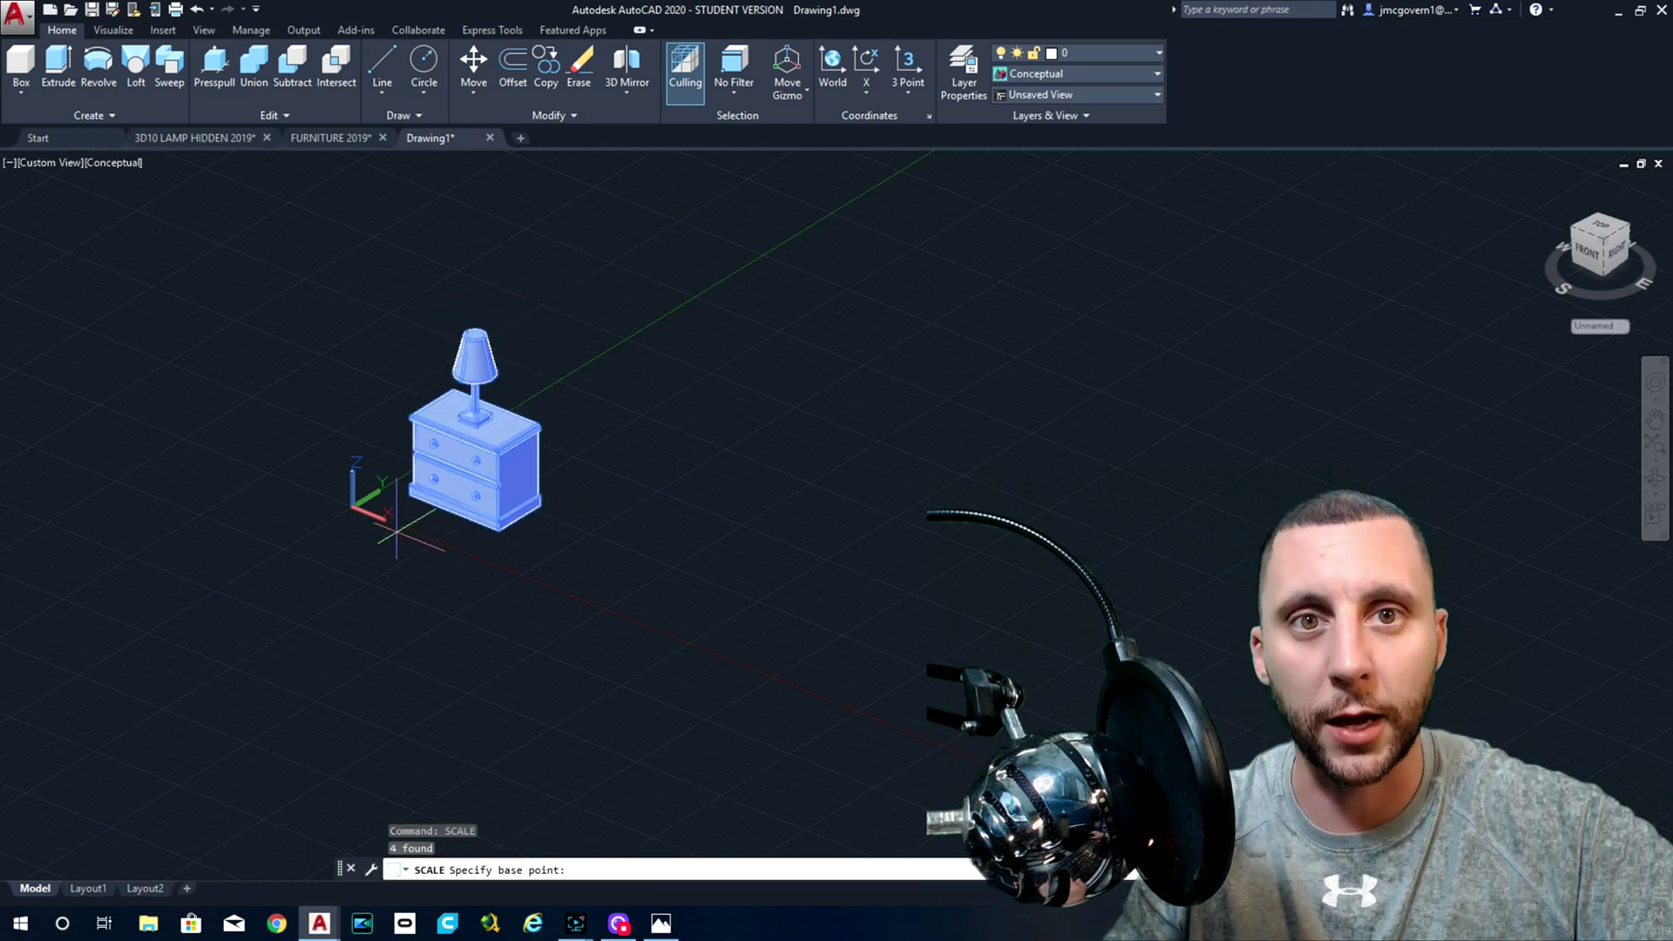
{"action": "left_click", "coordinate": [409, 494]}
{"action": "type", "text": "12"}
{"action": "key", "text": "Return"}
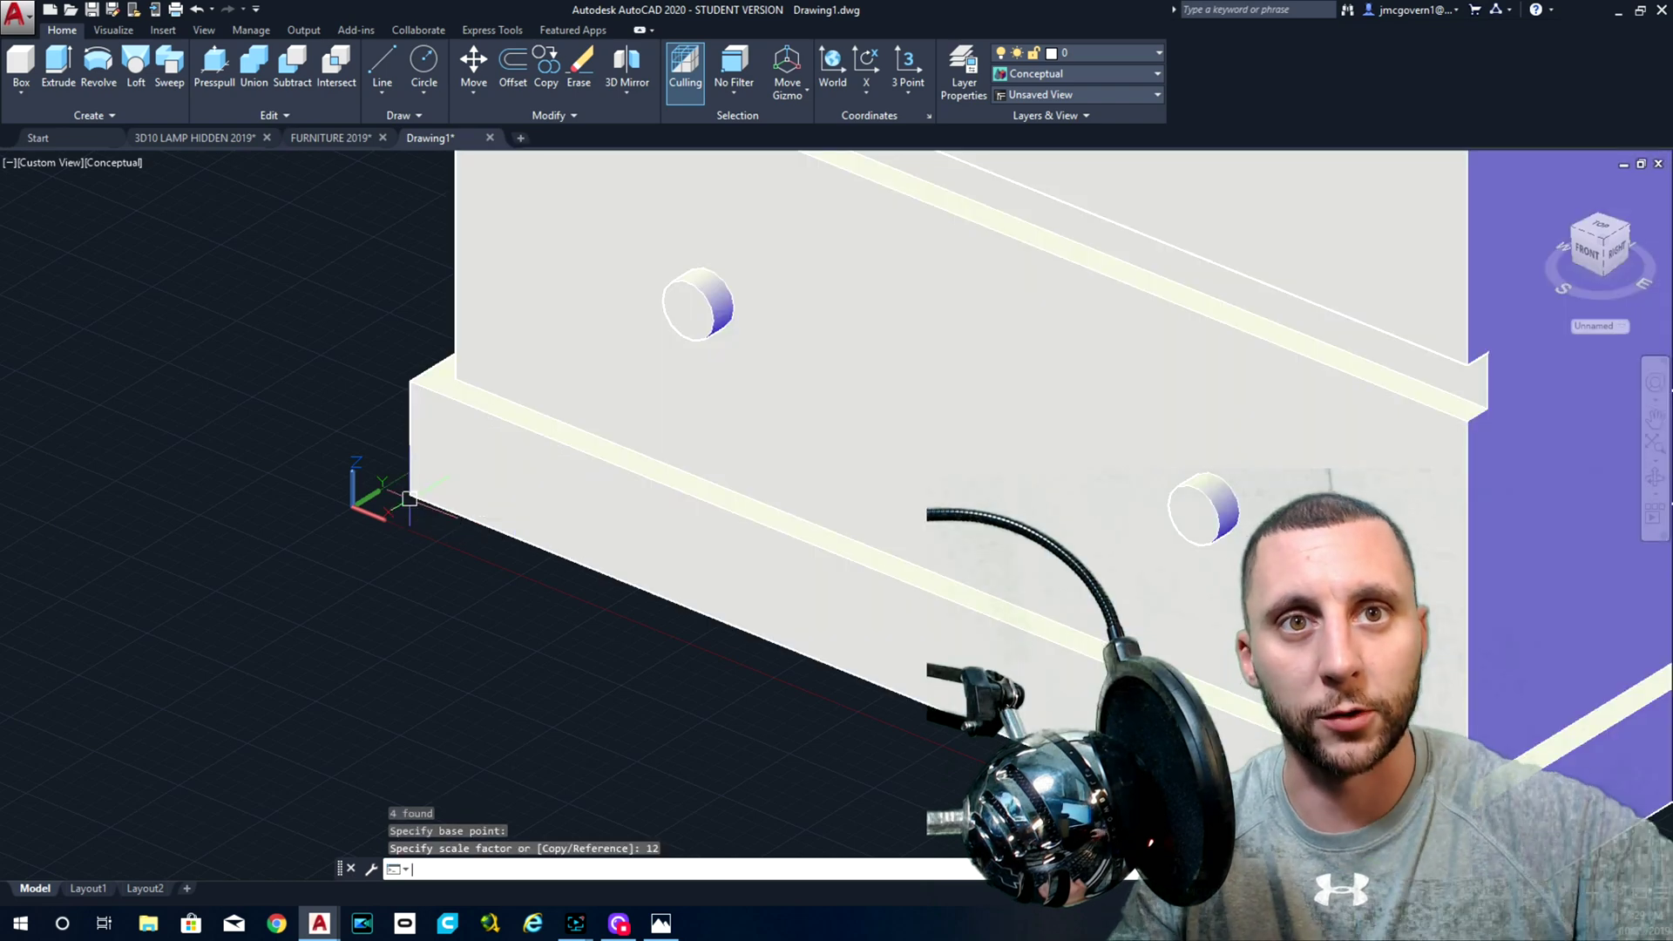
{"action": "middle_click", "coordinate": [422, 586]}
{"action": "middle_click", "coordinate": [423, 586]}
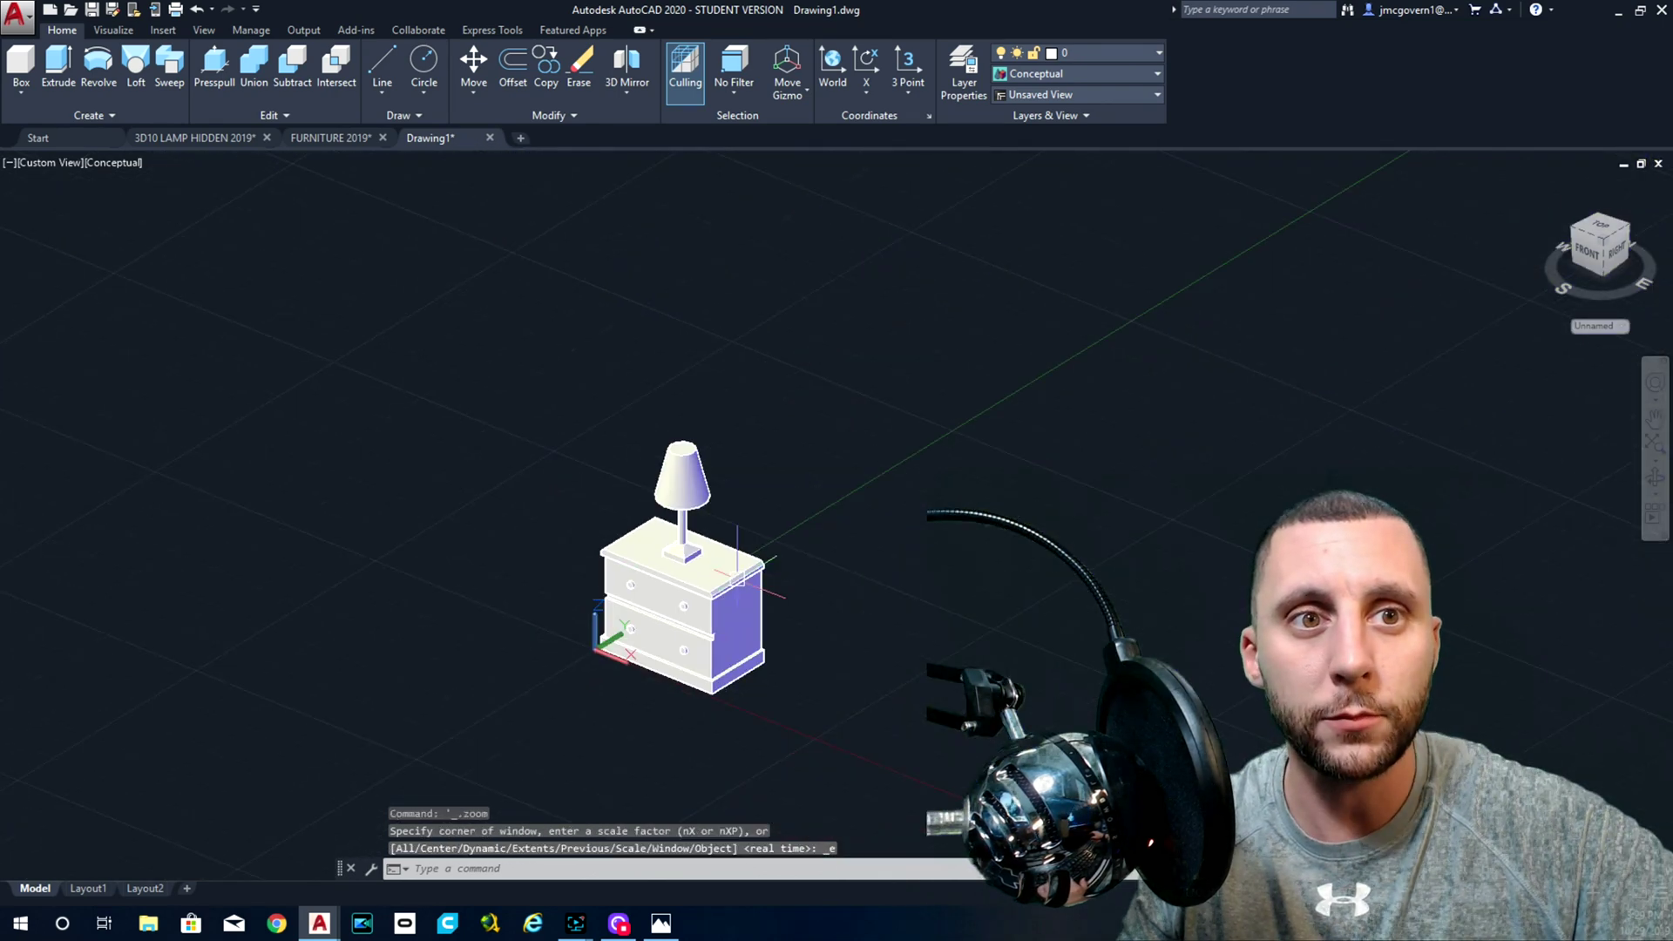
{"action": "left_click", "coordinate": [17, 65]}
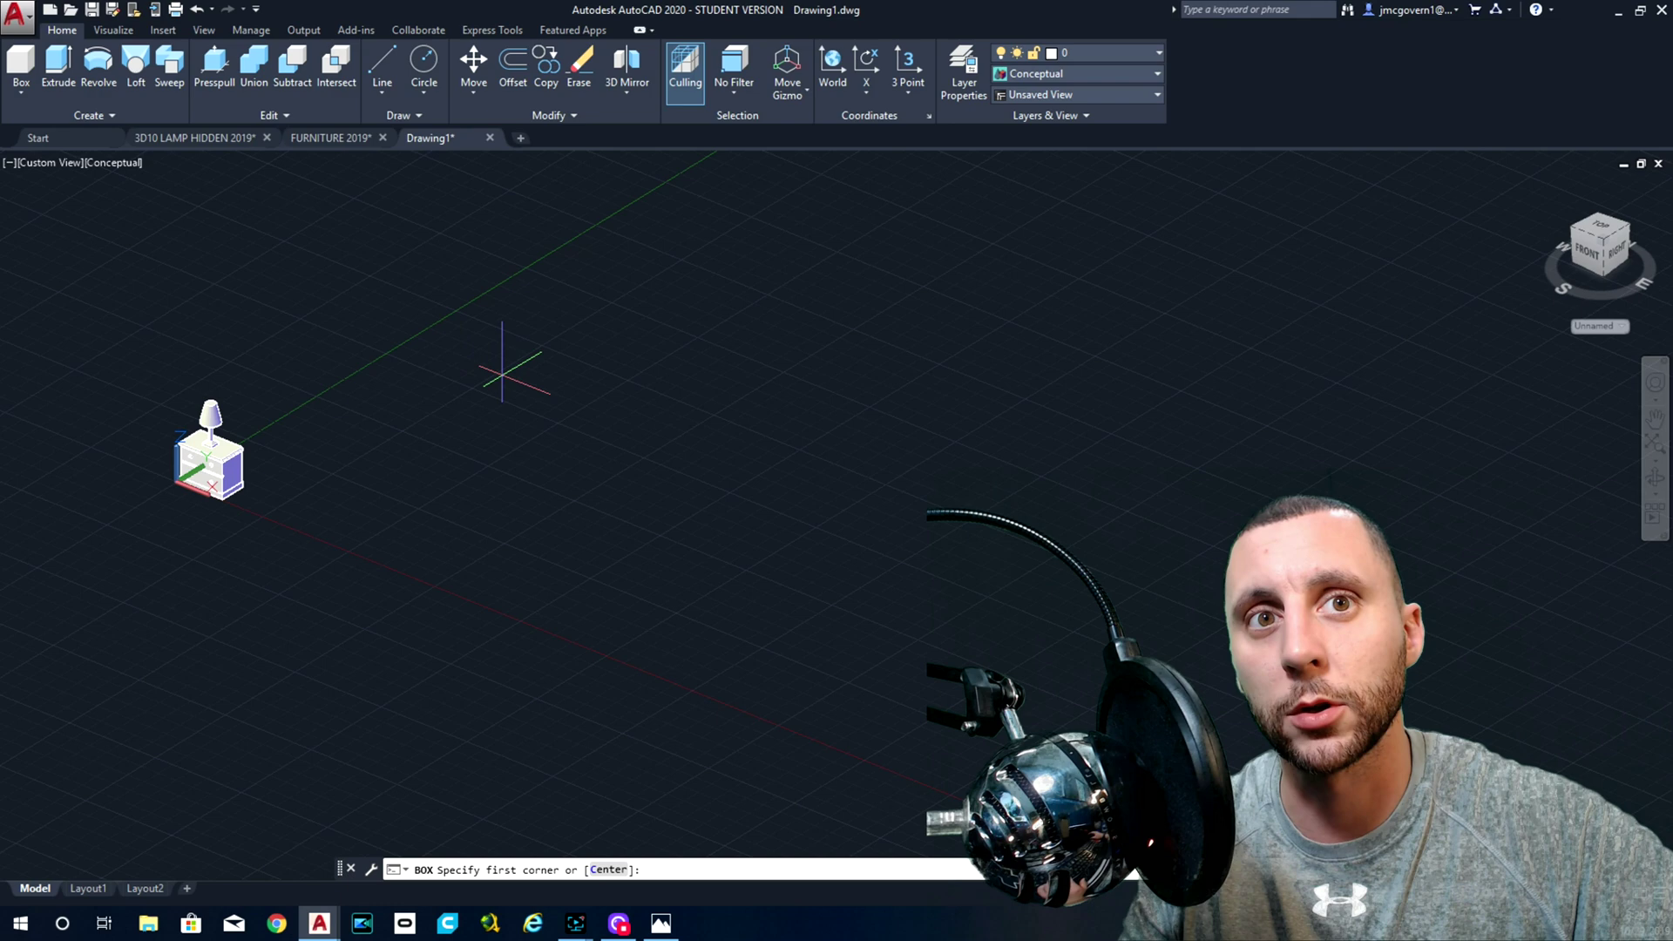
{"action": "left_click", "coordinate": [503, 375]}
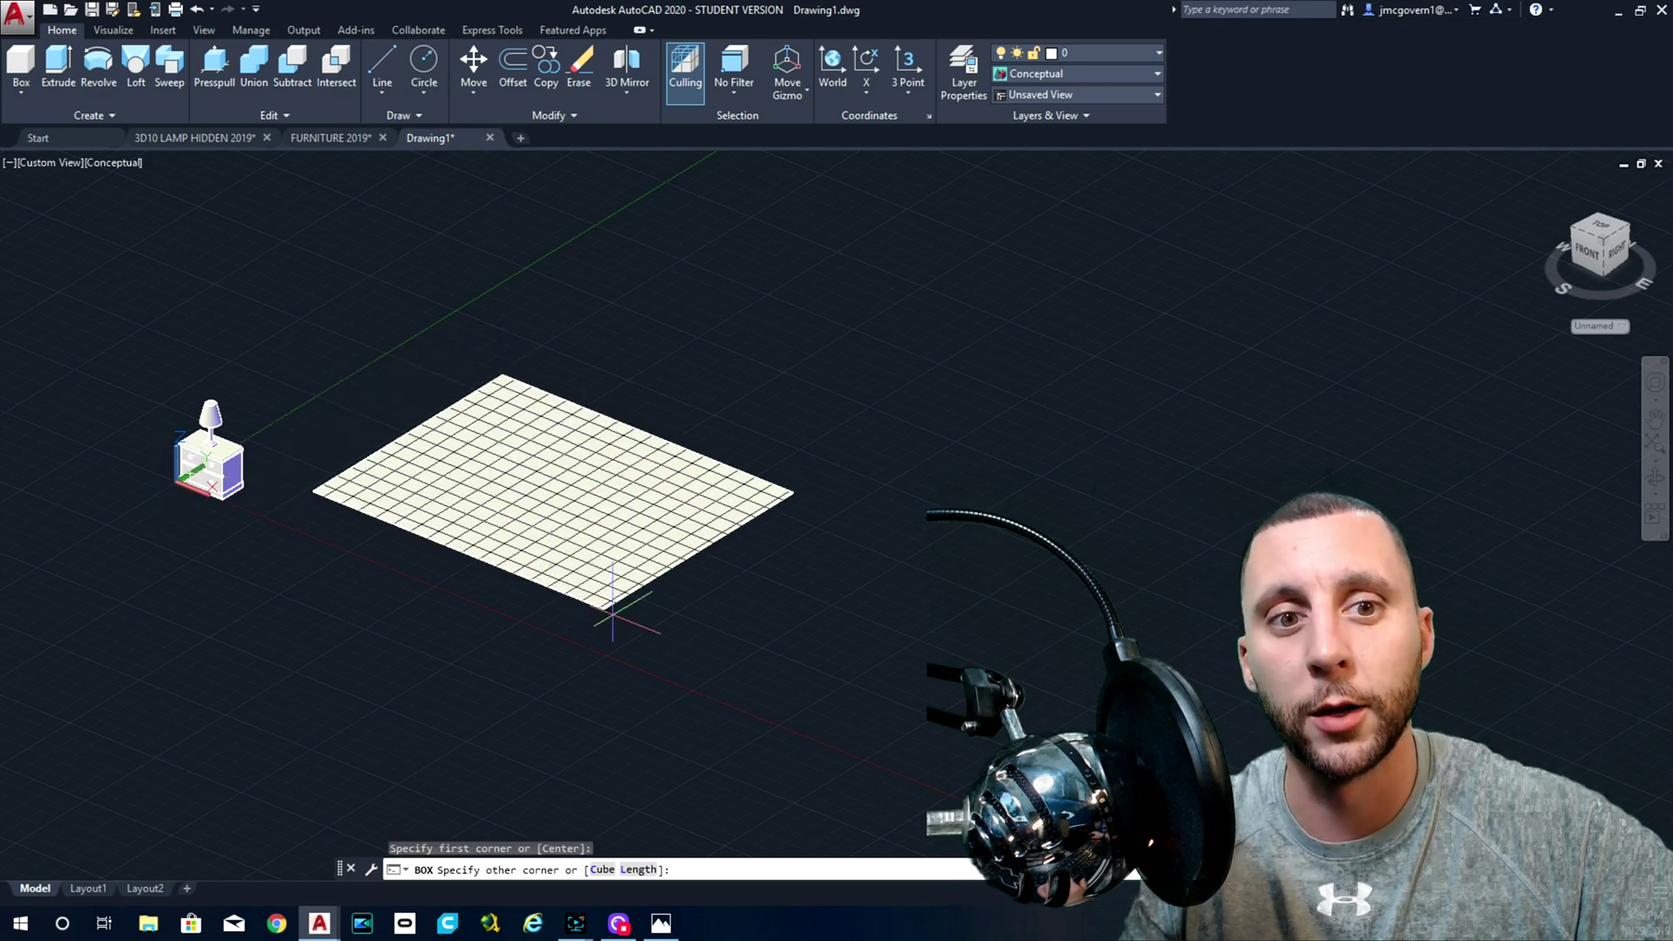
{"action": "left_click", "coordinate": [639, 870]}
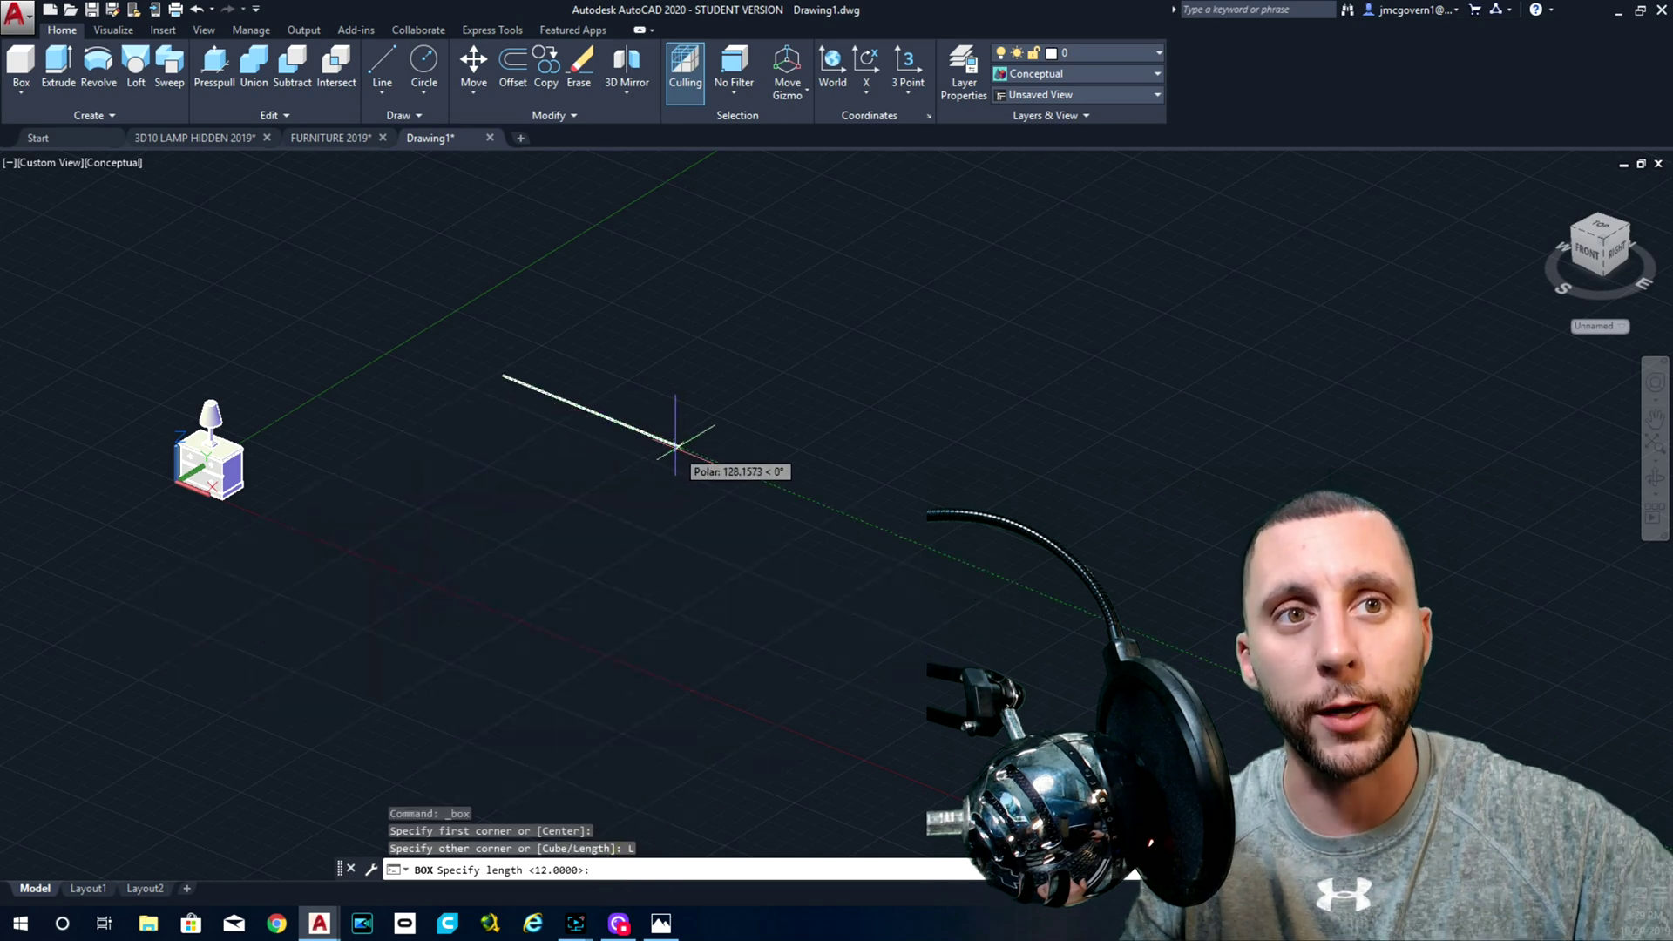
{"action": "type", "text": "12"}
{"action": "key", "text": "Return"}
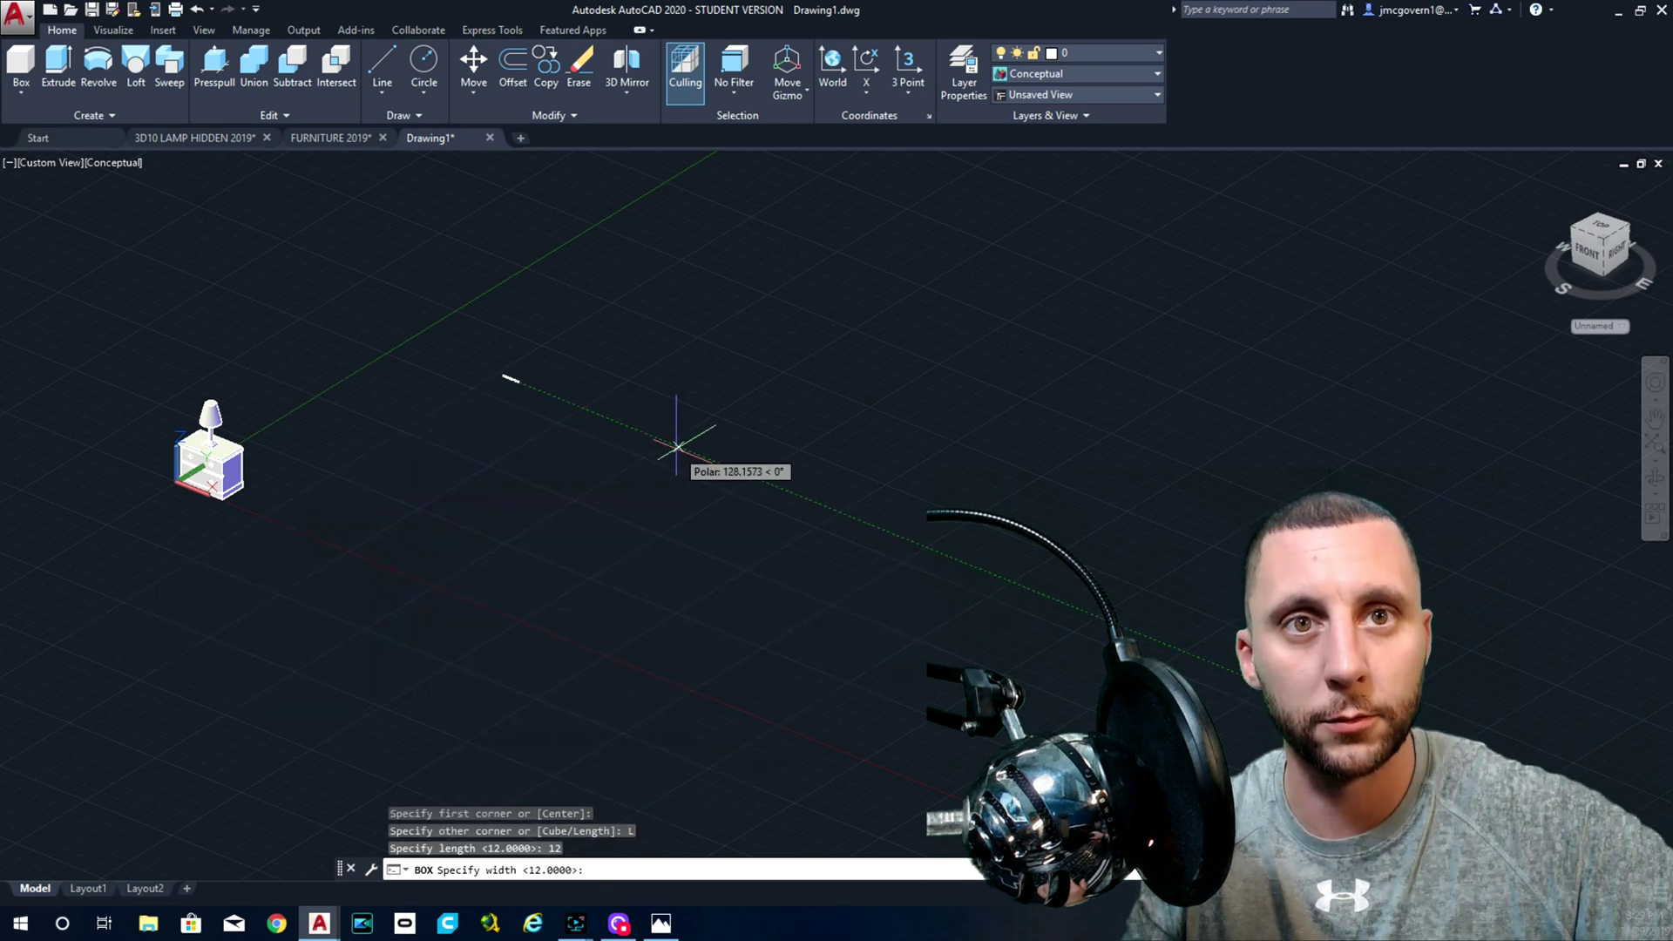
{"action": "key", "text": "ctrl+z"}
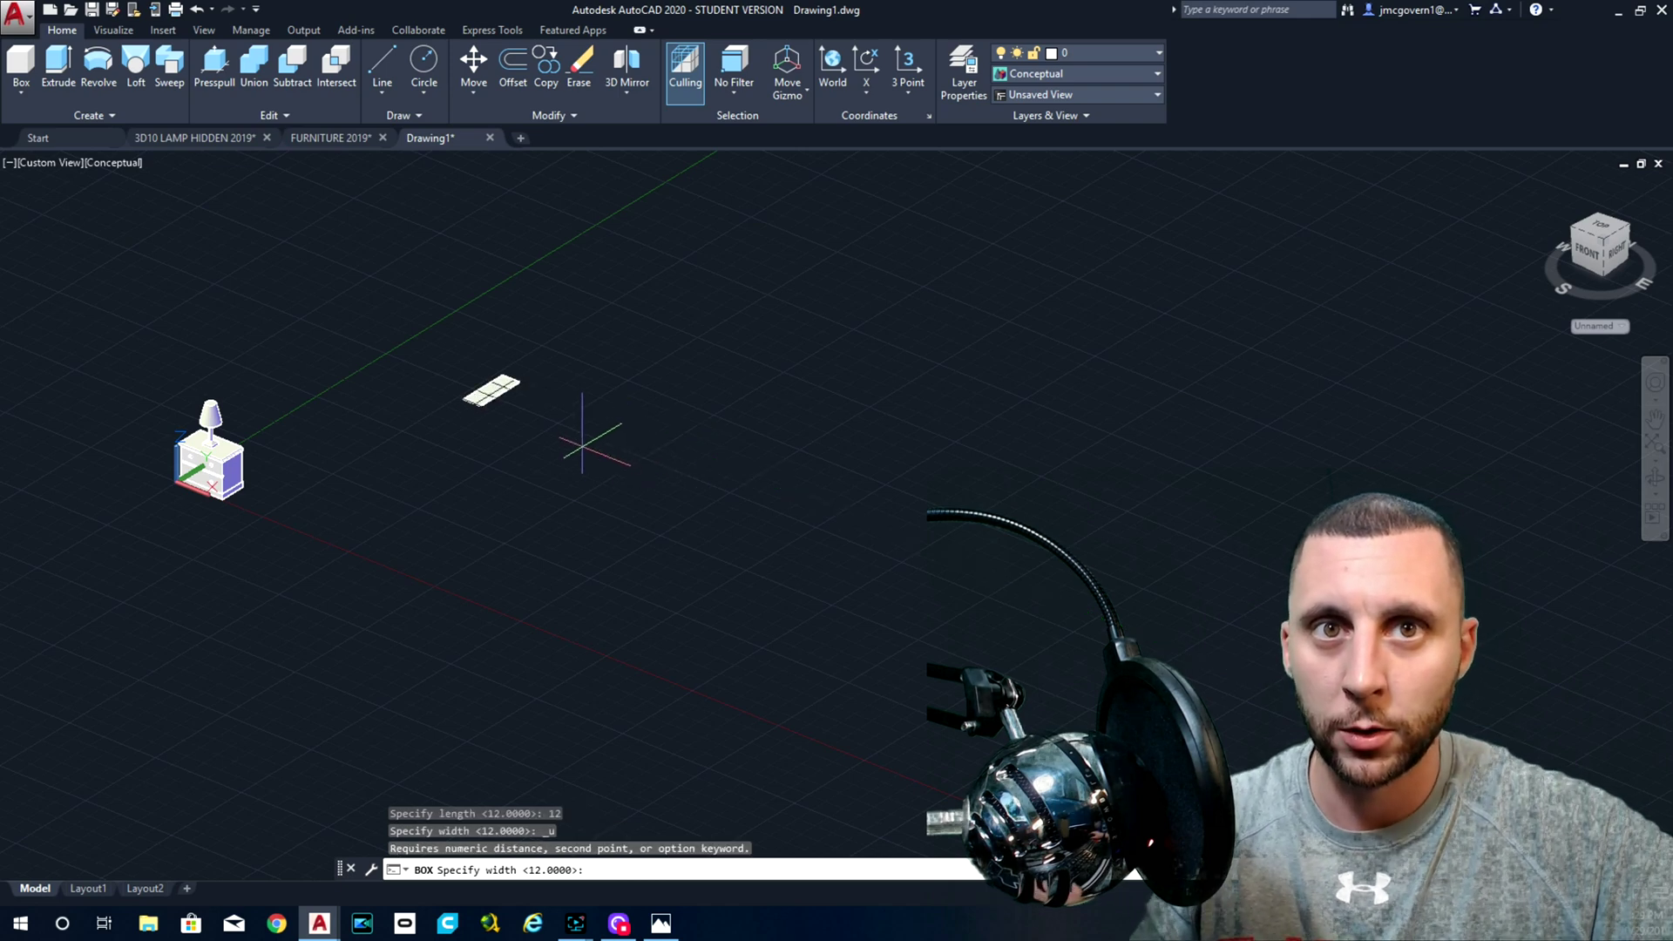
{"action": "key", "text": "Escape"}
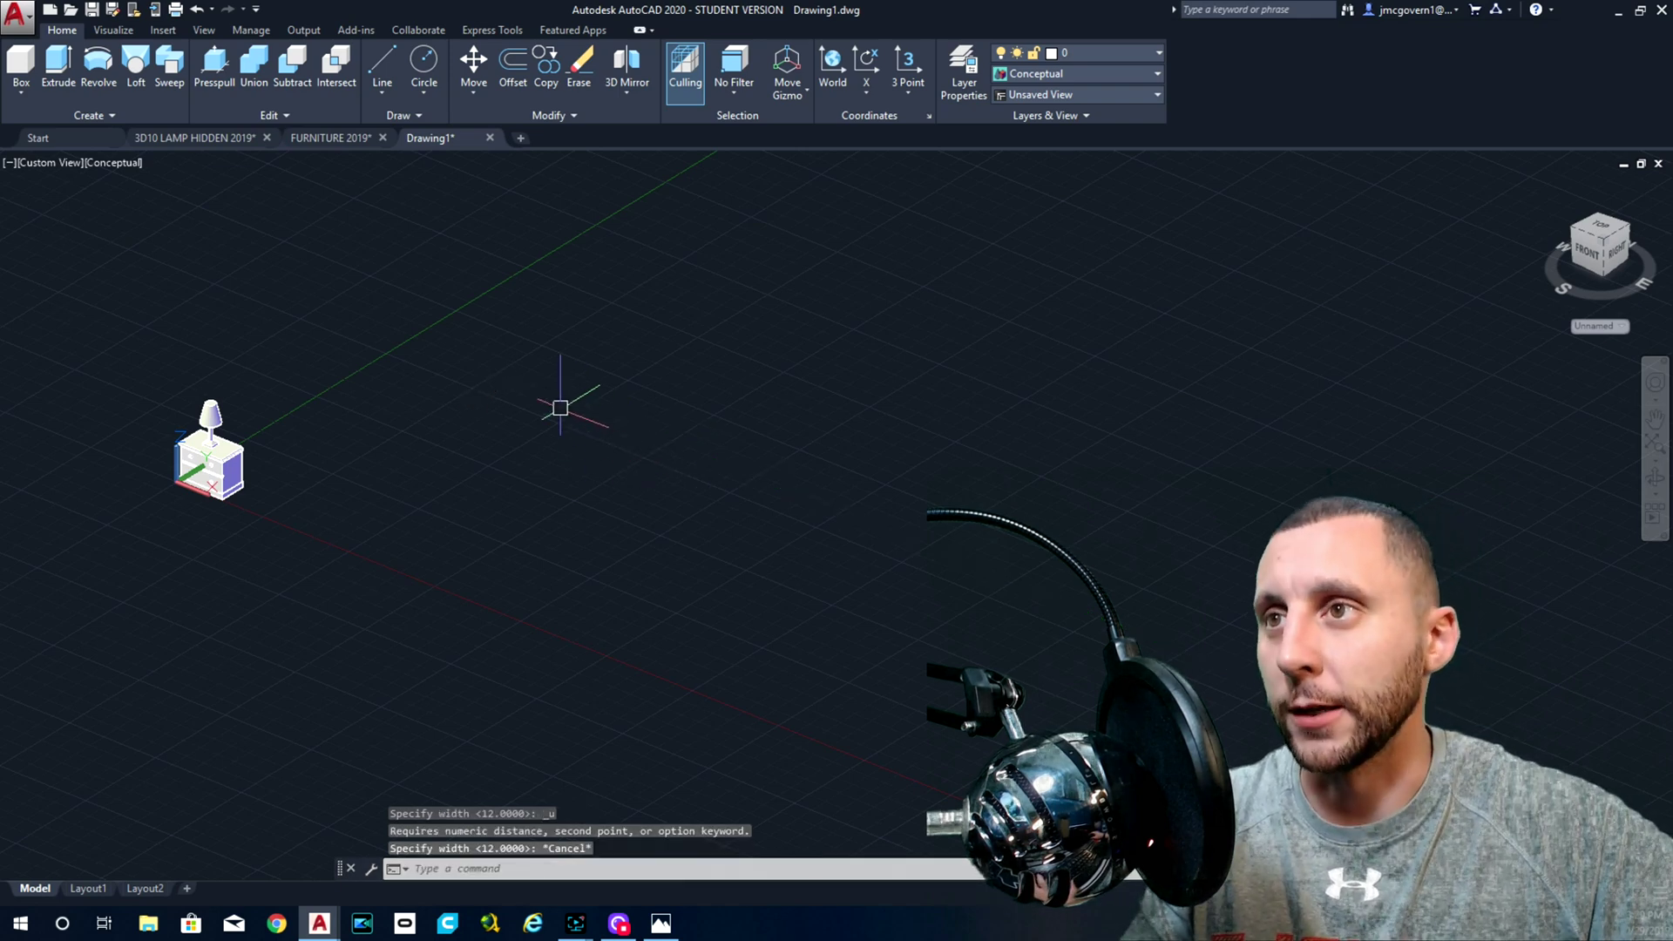
{"action": "key", "text": "Escape"}
- Set the drawing's length units to Architectural
{"action": "type", "text": "UNITS"}
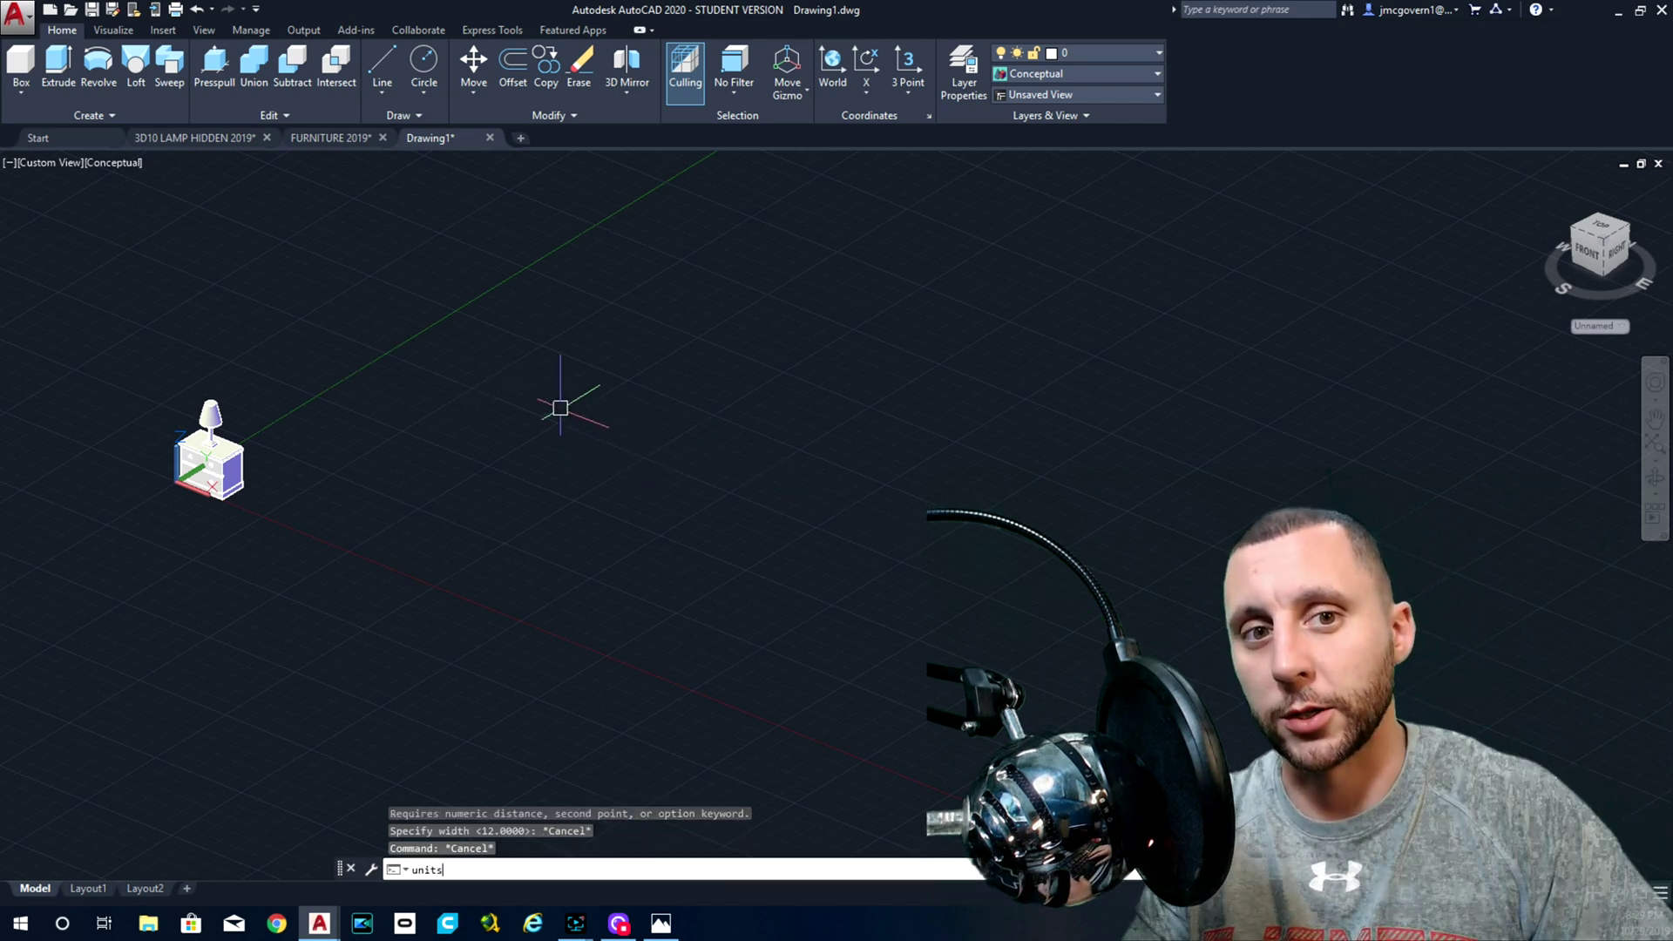
{"action": "key", "text": "Return"}
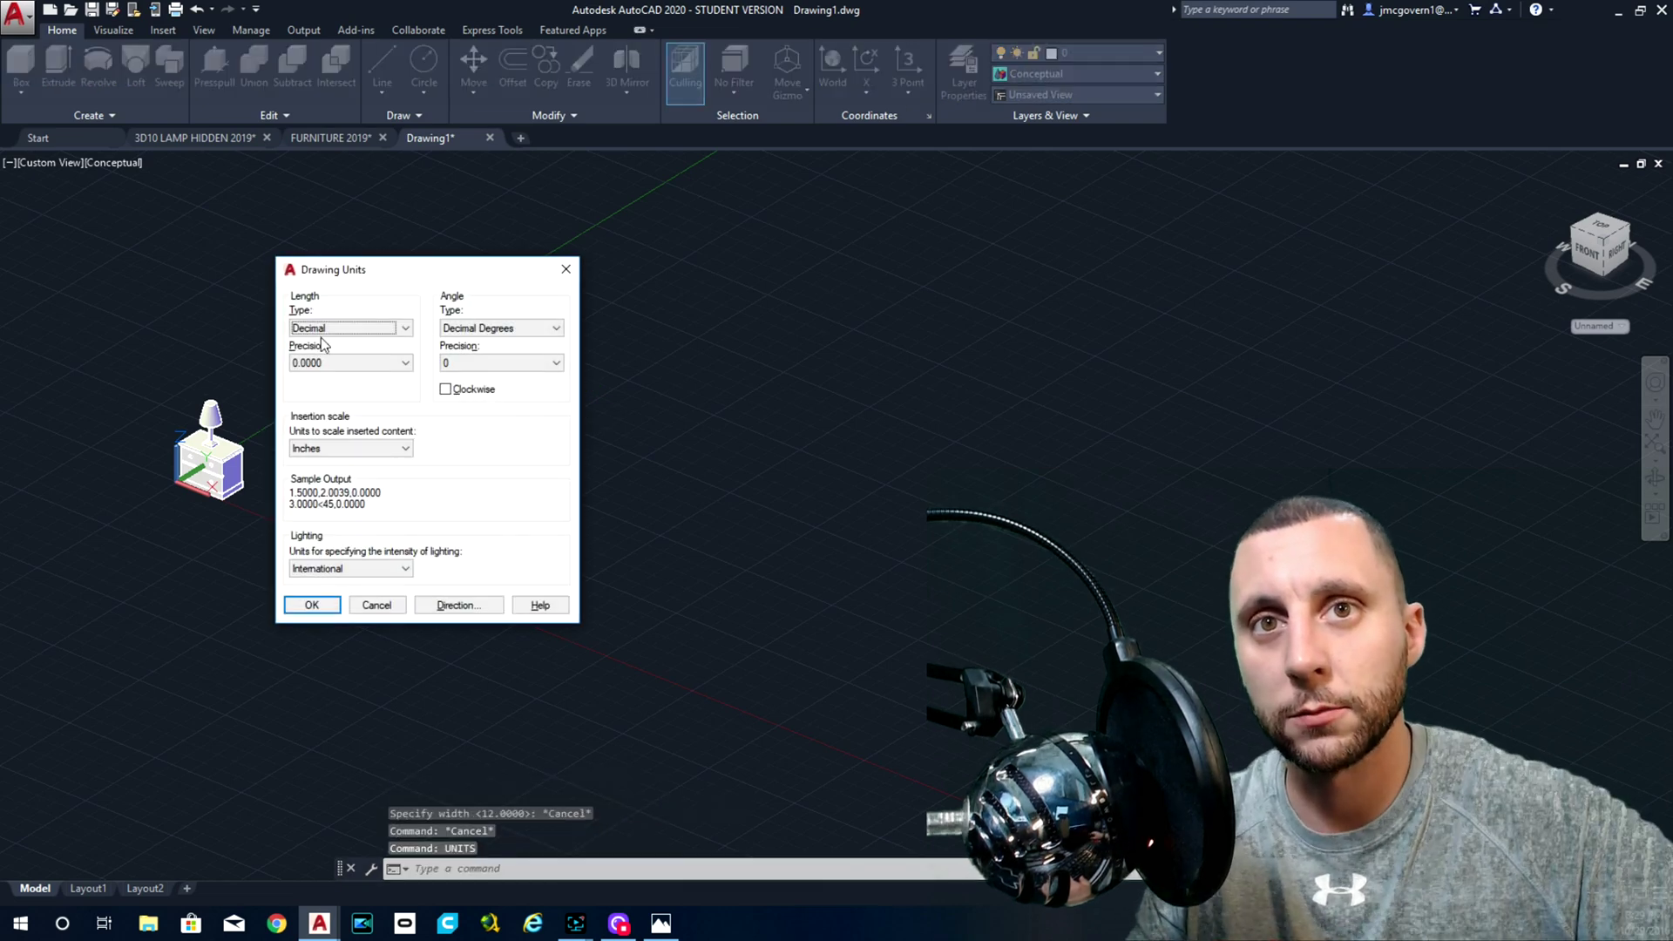
{"action": "left_click", "coordinate": [302, 330]}
{"action": "left_click", "coordinate": [318, 342]}
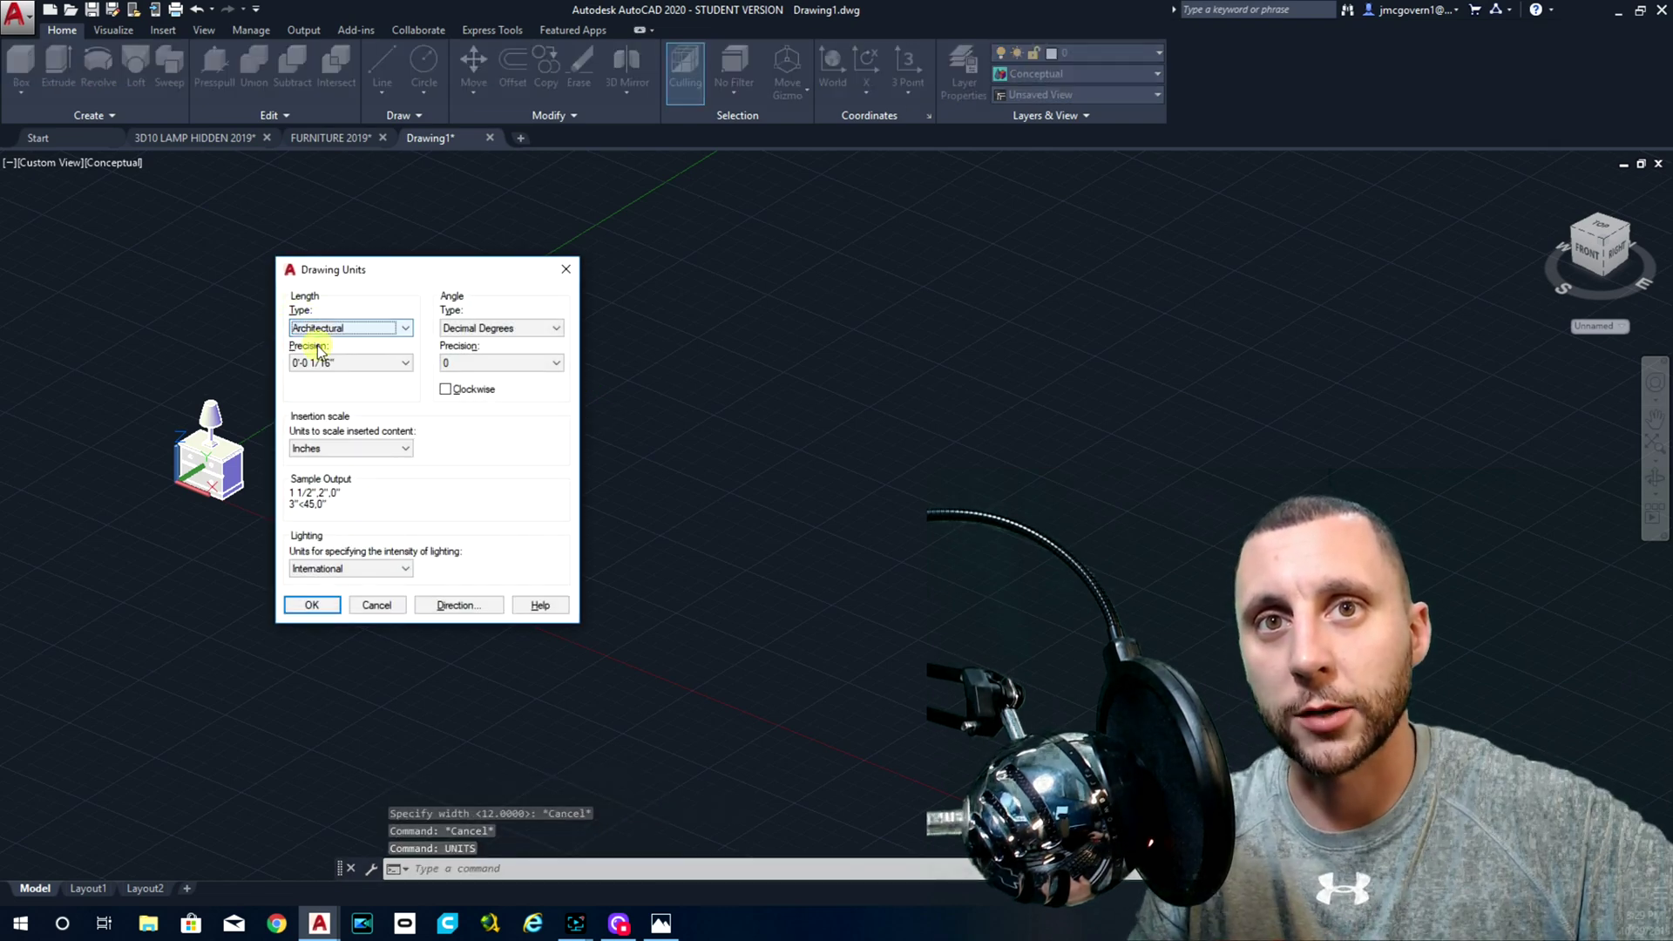
{"action": "left_click", "coordinate": [333, 603]}
- Create a floor slab beside the nightstand as a box 12' long, 12' wide and 4" high
{"action": "left_click", "coordinate": [21, 63]}
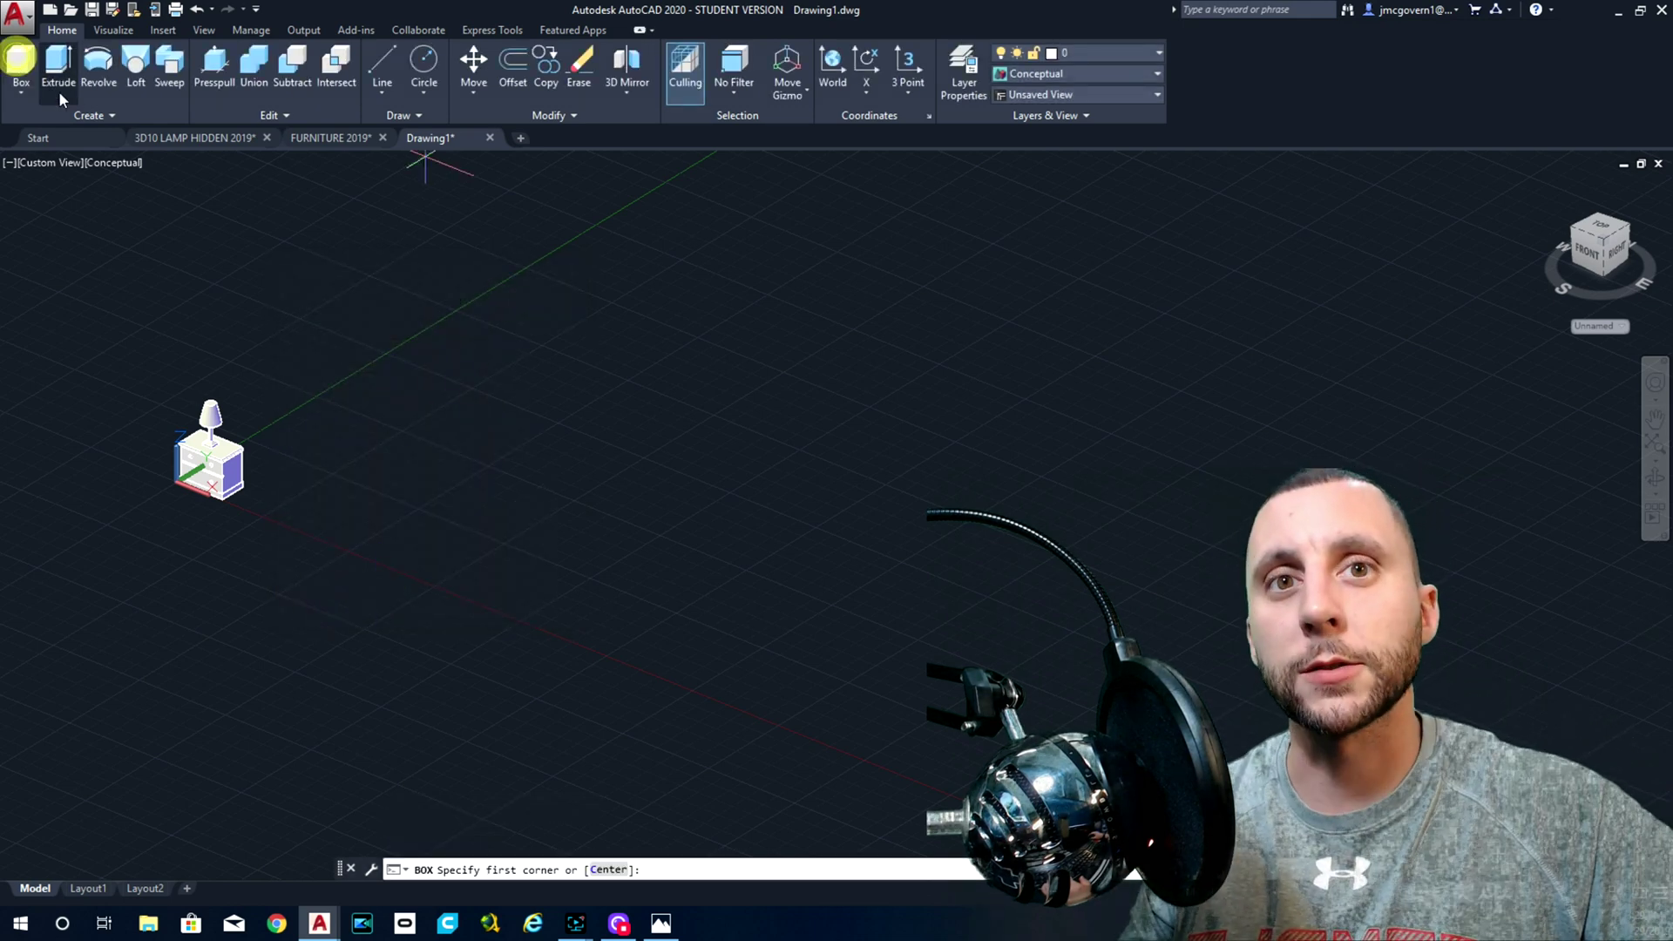
{"action": "left_click", "coordinate": [538, 441]}
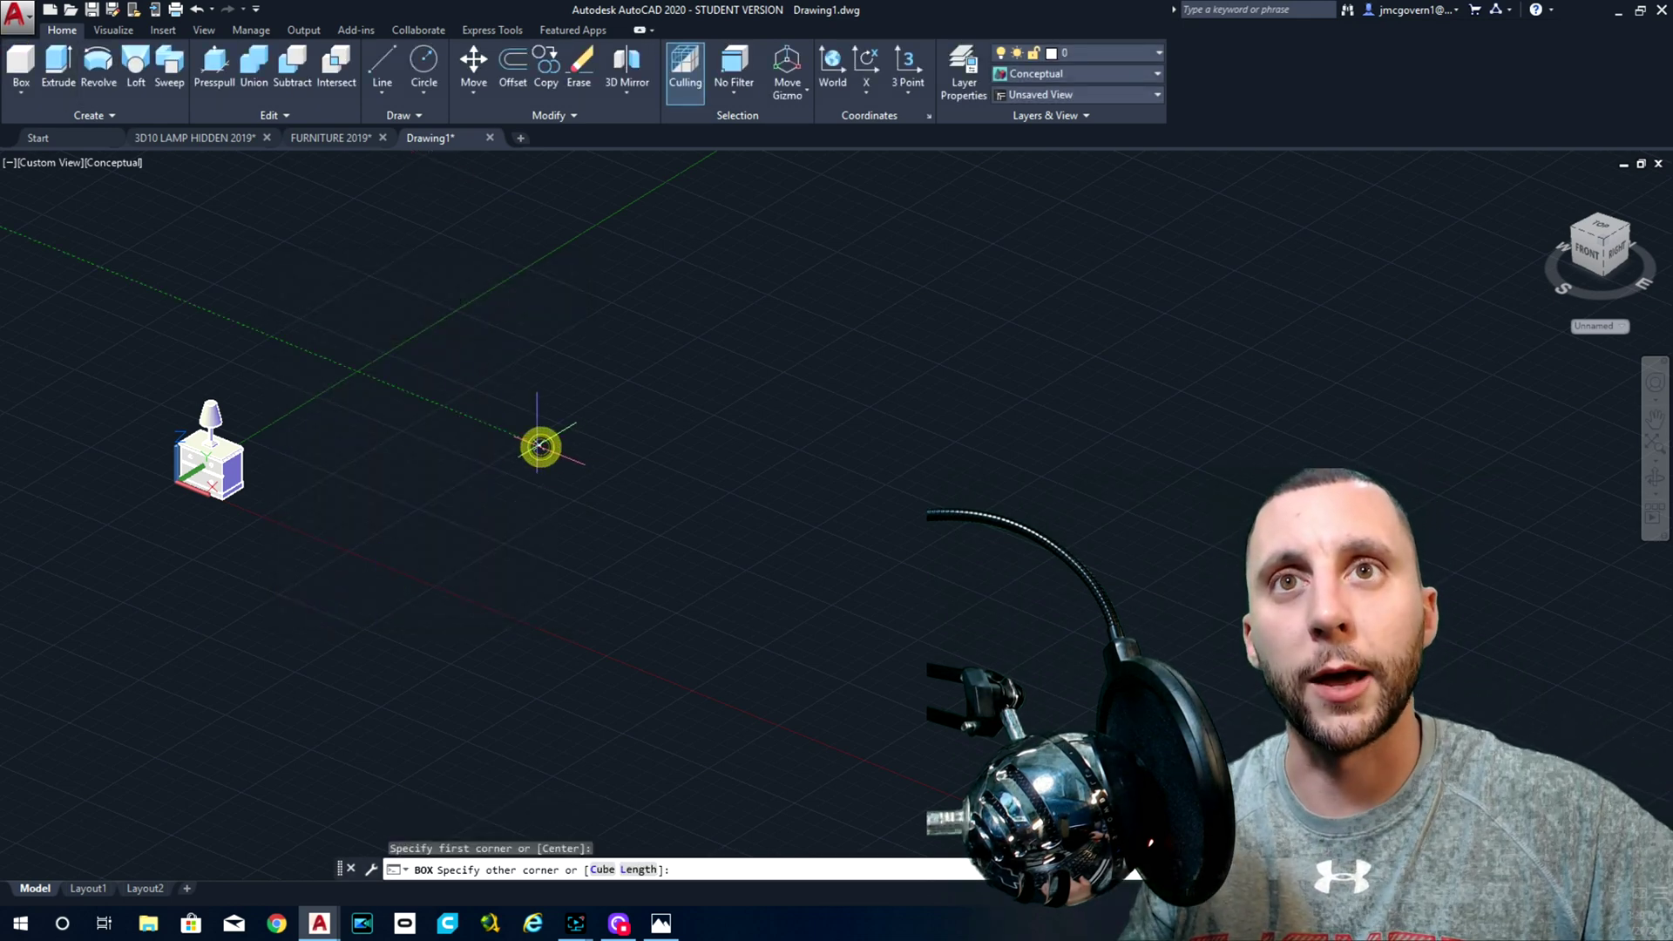
{"action": "left_click", "coordinate": [645, 869]}
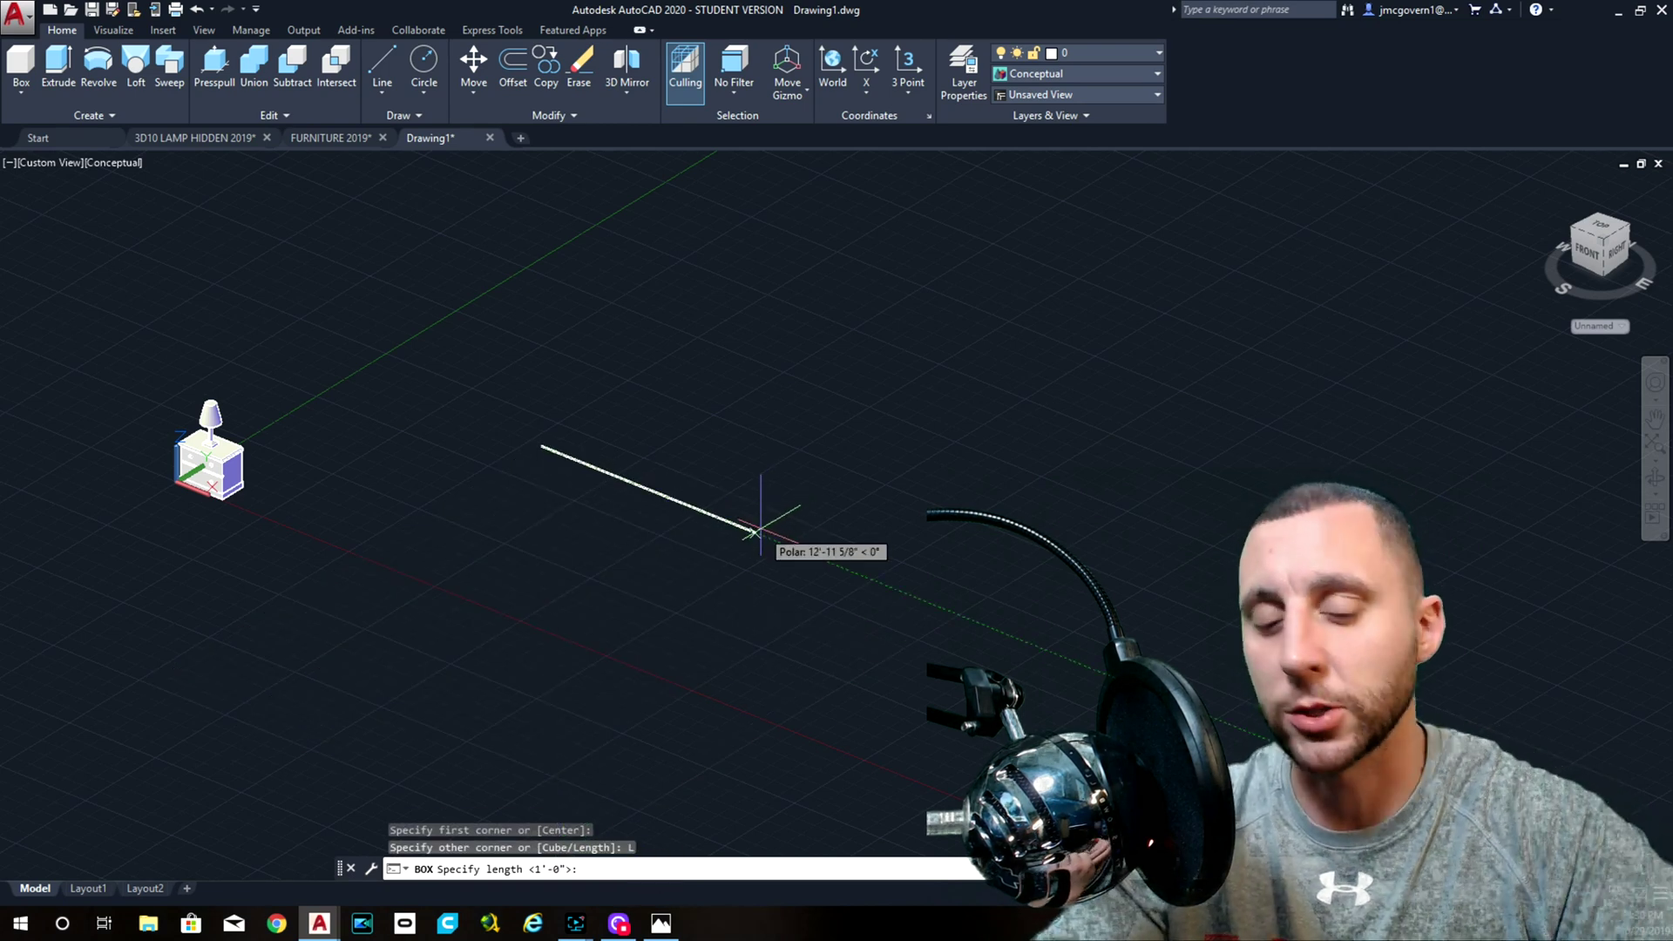
{"action": "type", "text": "12"}
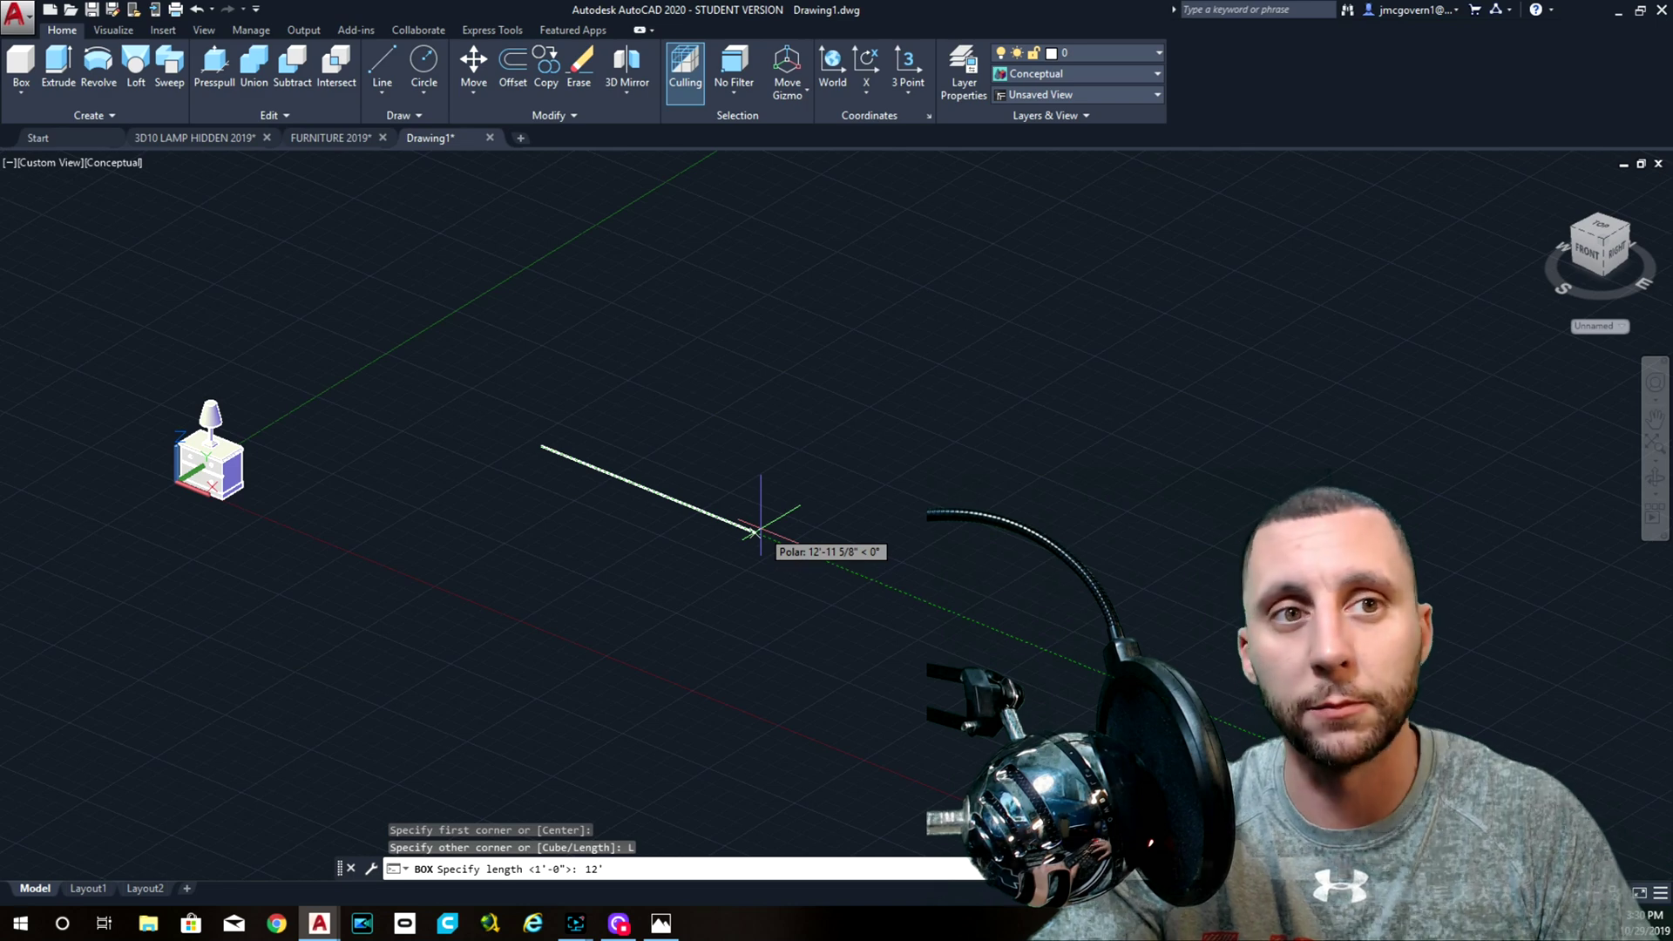
{"action": "key", "text": "Return"}
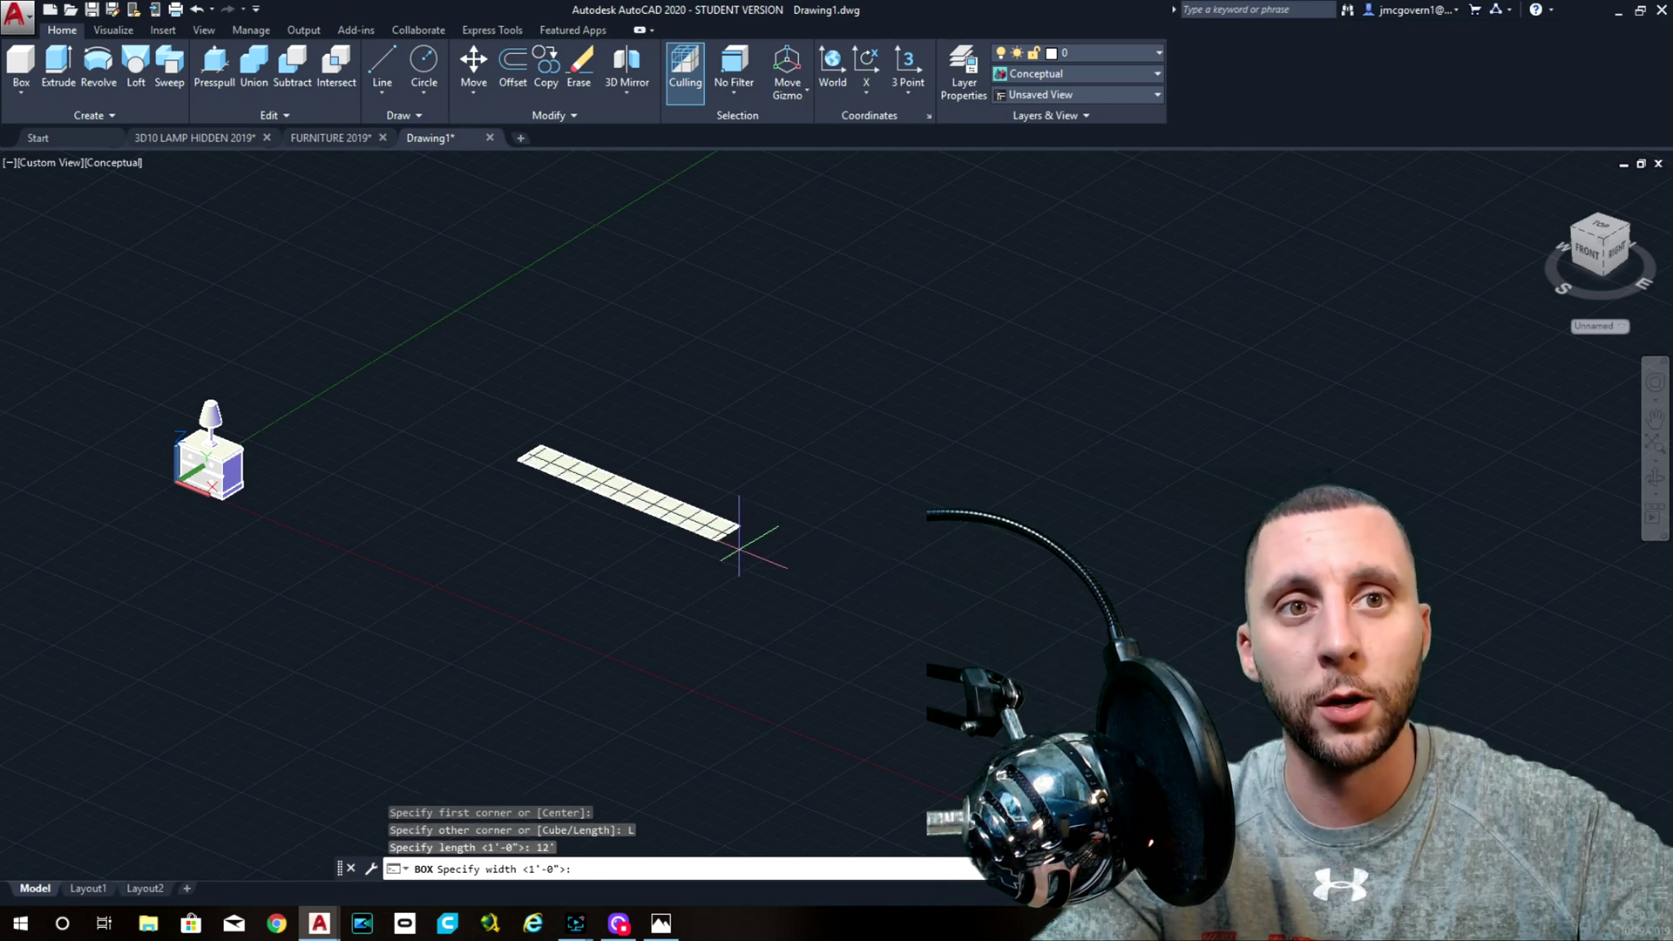
{"action": "type", "text": "12"}
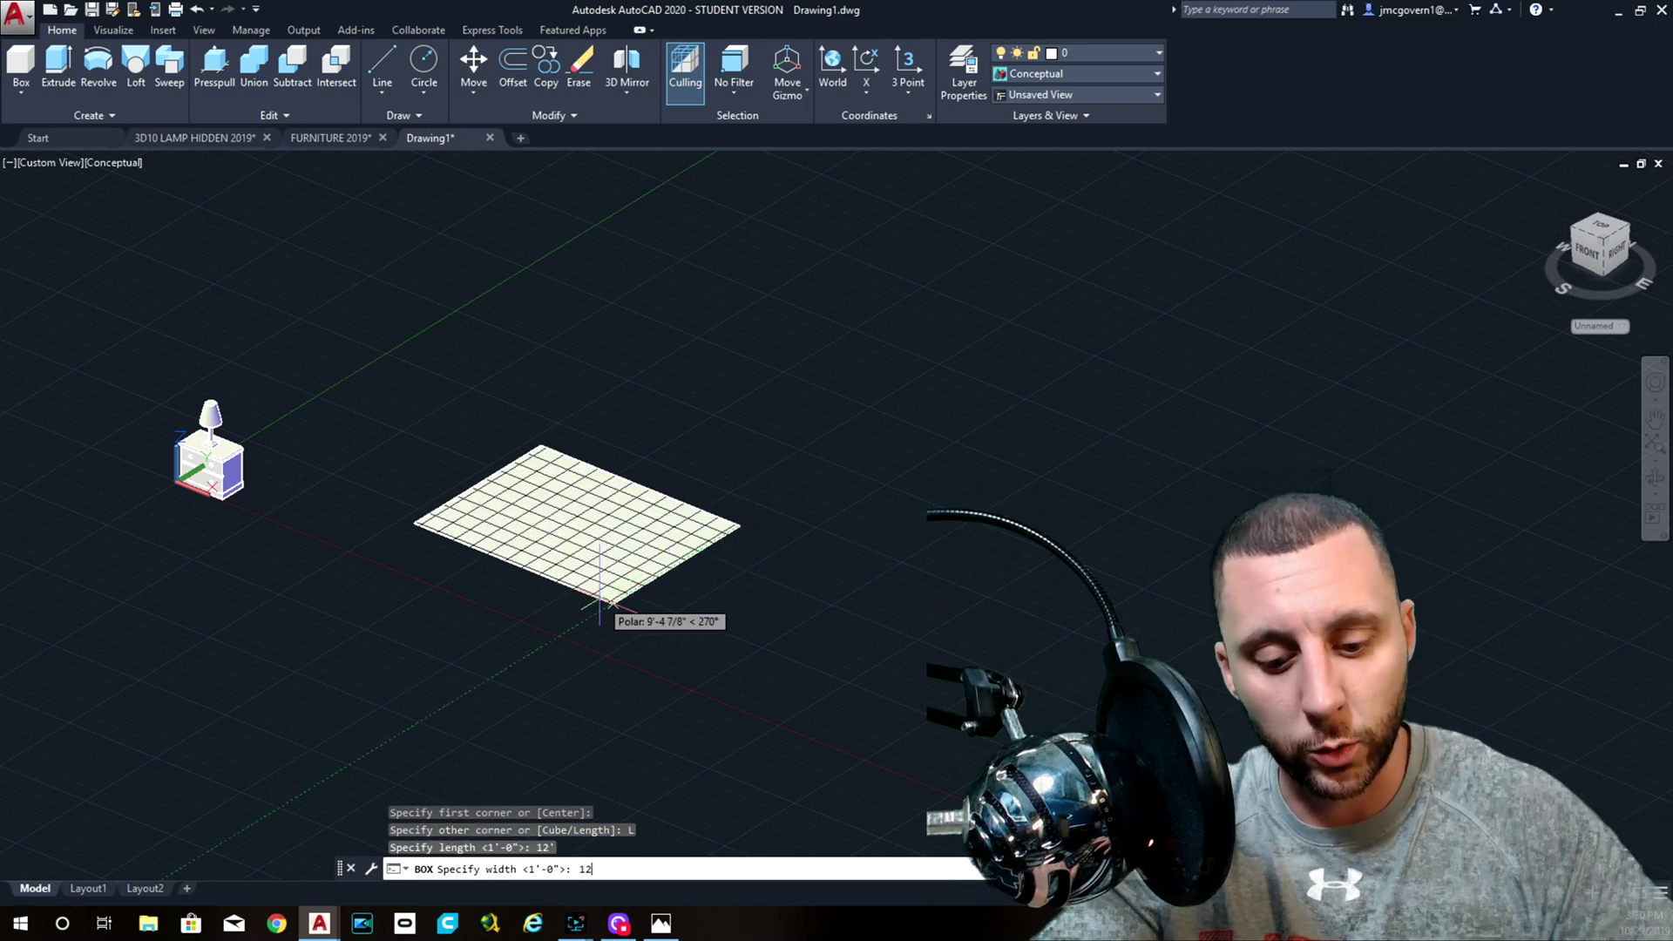
{"action": "key", "text": "Return"}
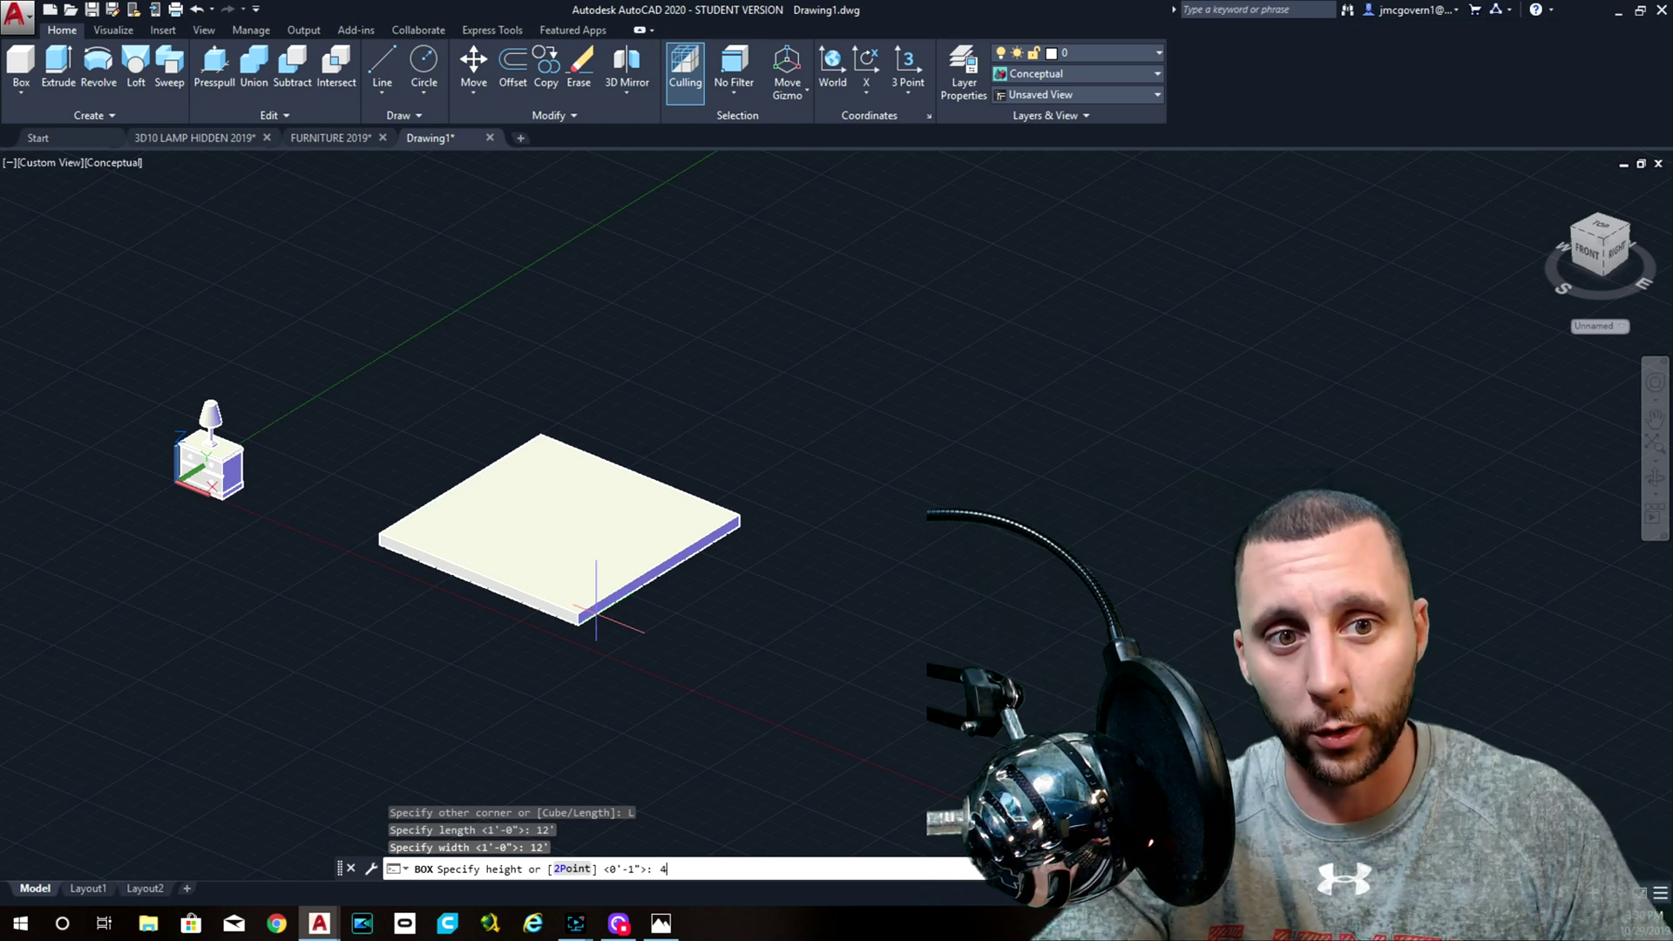
{"action": "key", "text": "Return"}
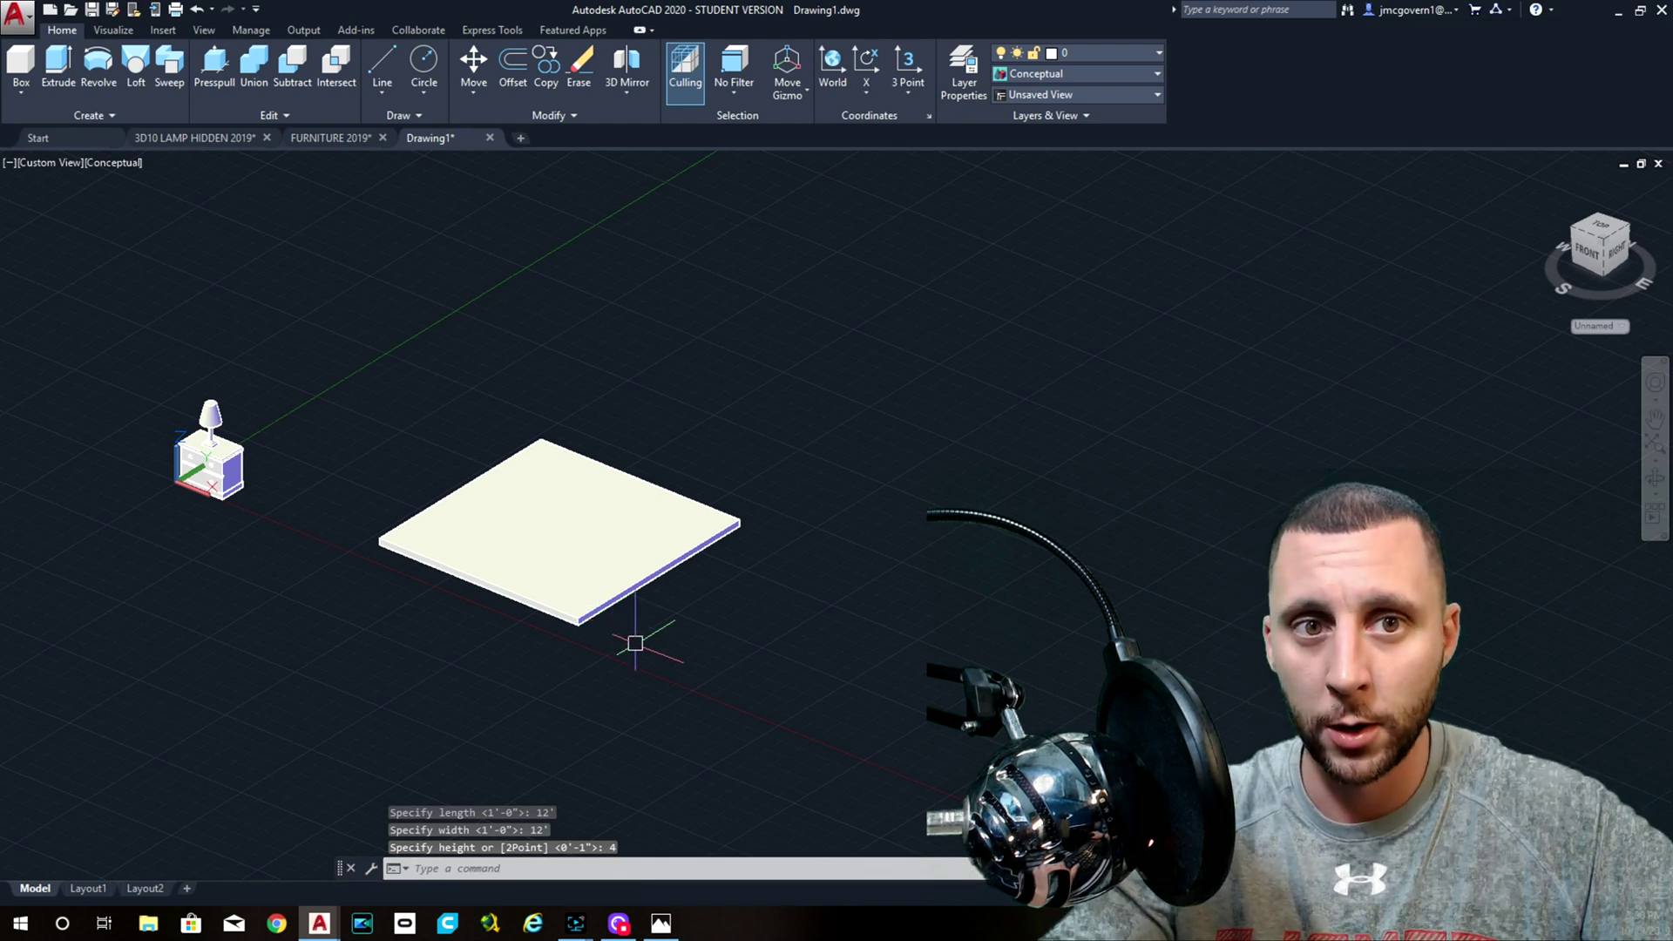
{"action": "left_click", "coordinate": [381, 63]}
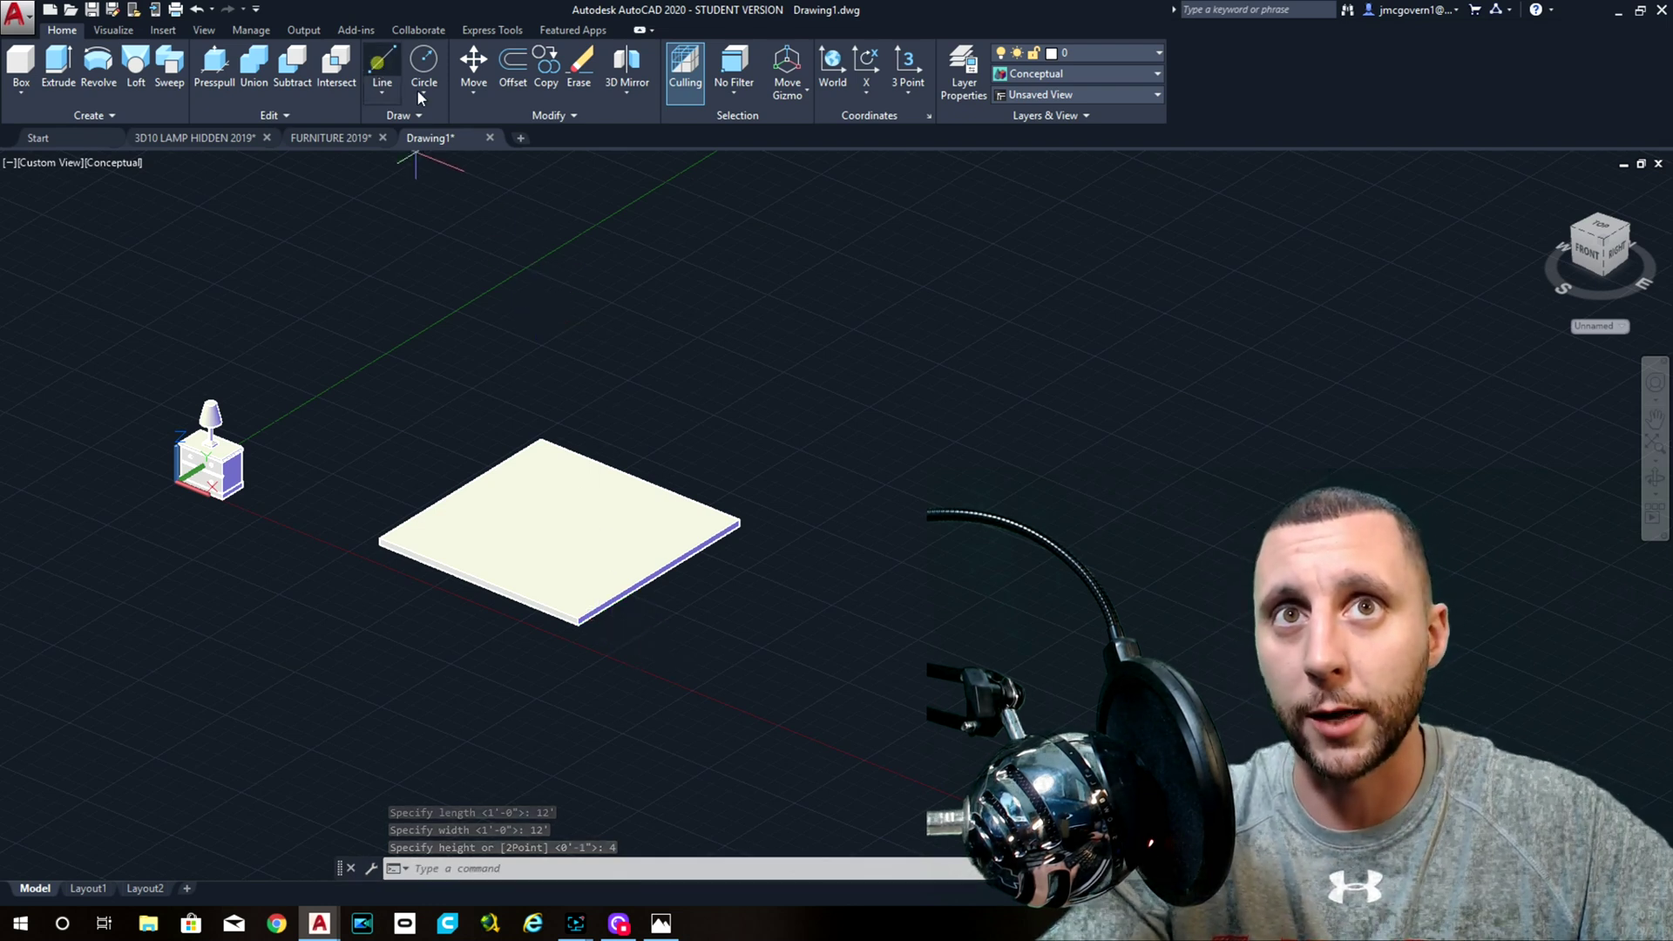
{"action": "left_click", "coordinate": [628, 335]}
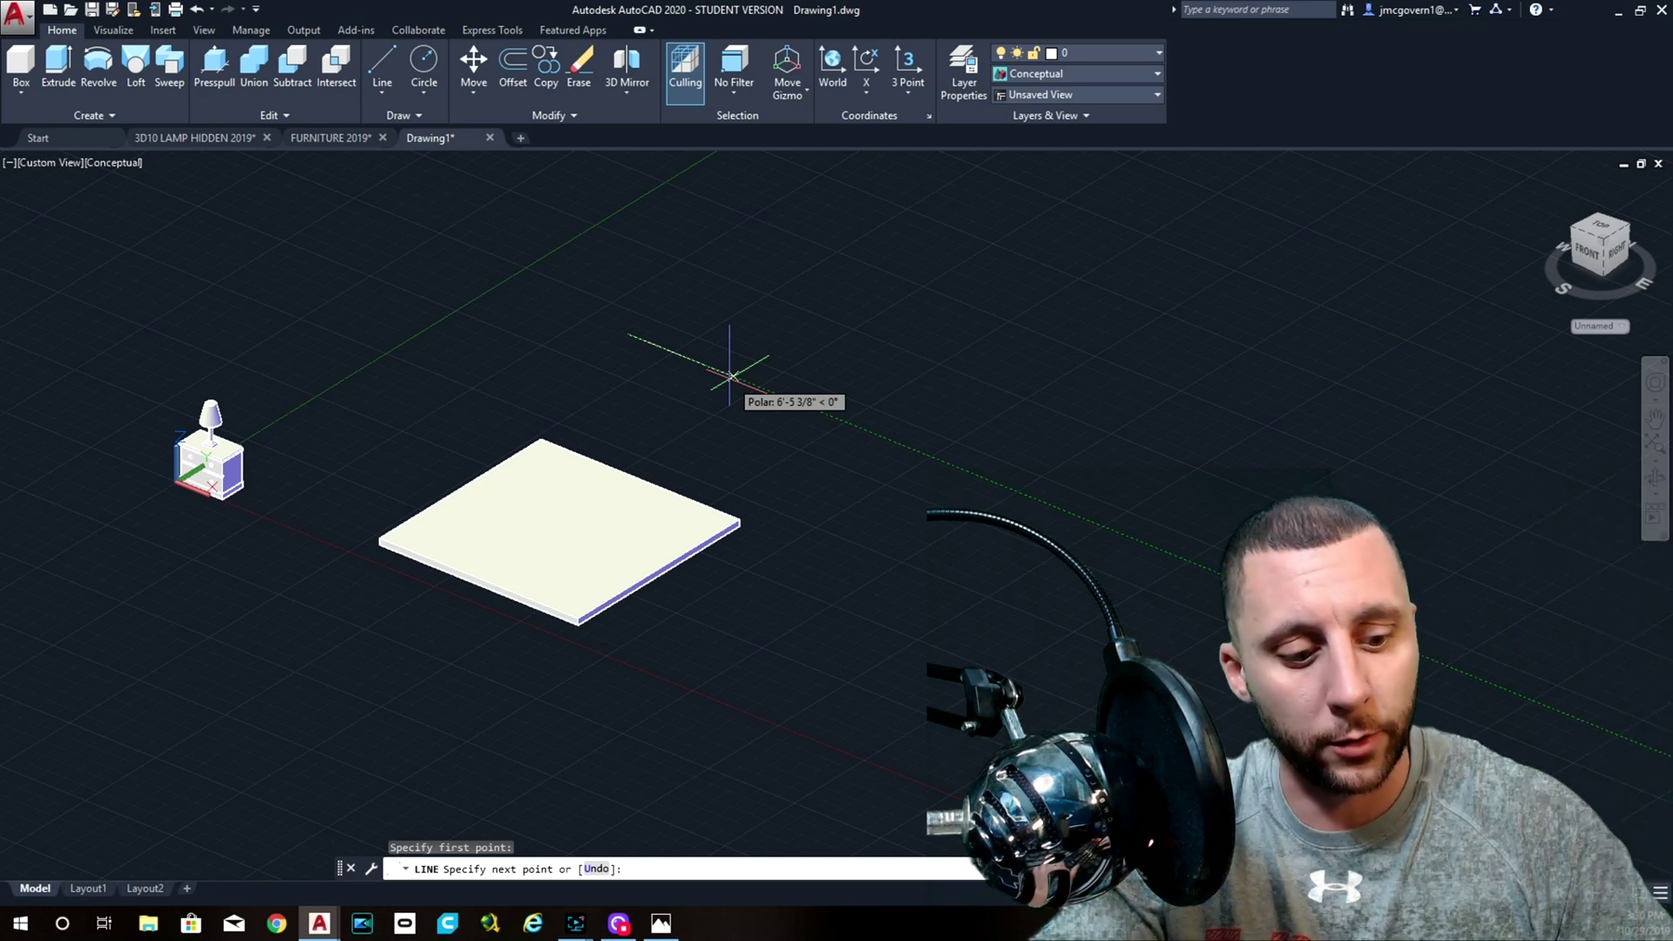
{"action": "type", "text": "12'6"}
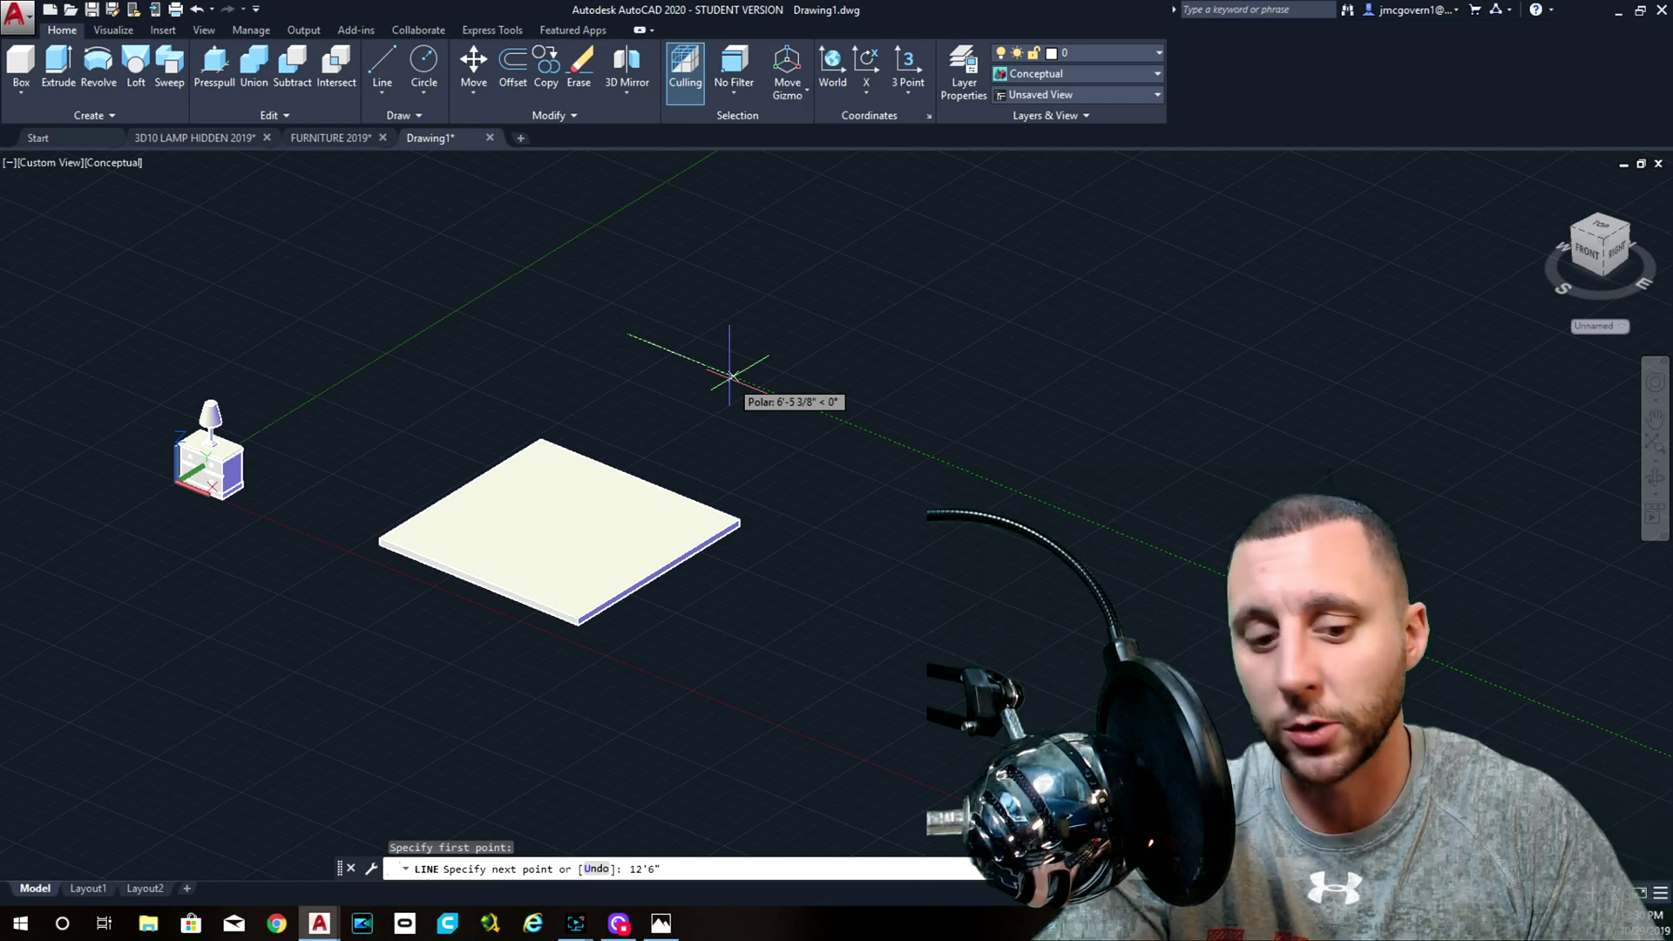
{"action": "key", "text": "BackSpace"}
{"action": "key", "text": "BackSpace"}
{"action": "key", "text": "BackSpace"}
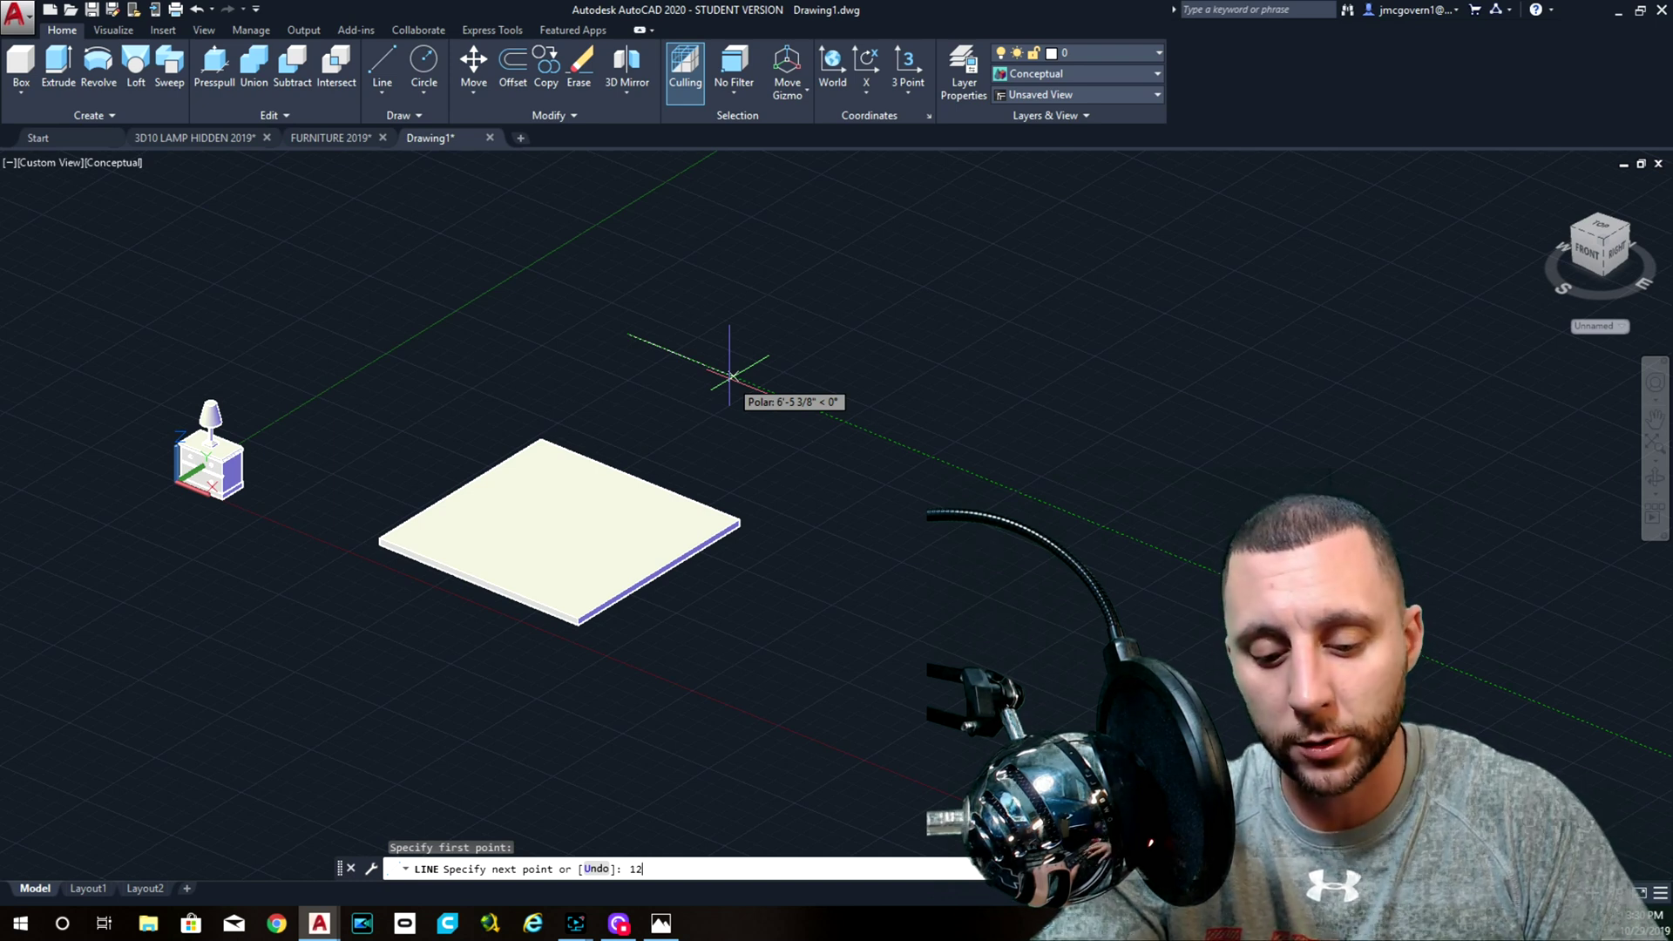
{"action": "type", "text": "6-1/2"}
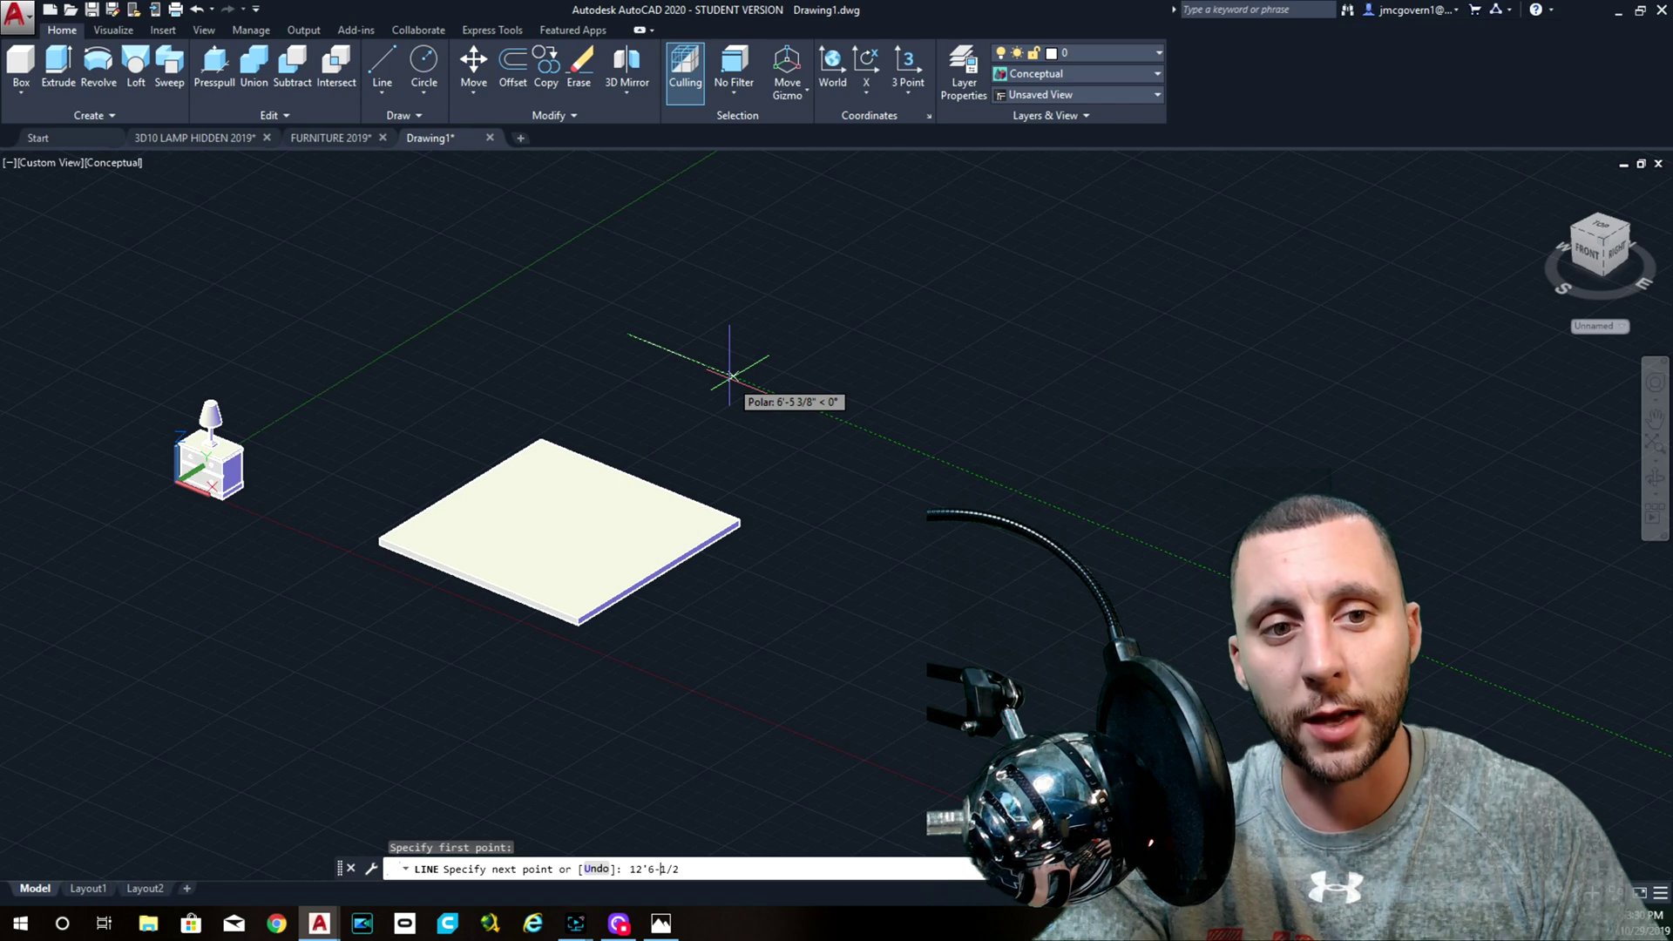
{"action": "key", "text": "Left"}
{"action": "key", "text": "Left"}
{"action": "key", "text": "Left"}
{"action": "key", "text": "BackSpace"}
{"action": "key", "text": "BackSpace"}
{"action": "key", "text": "BackSpace"}
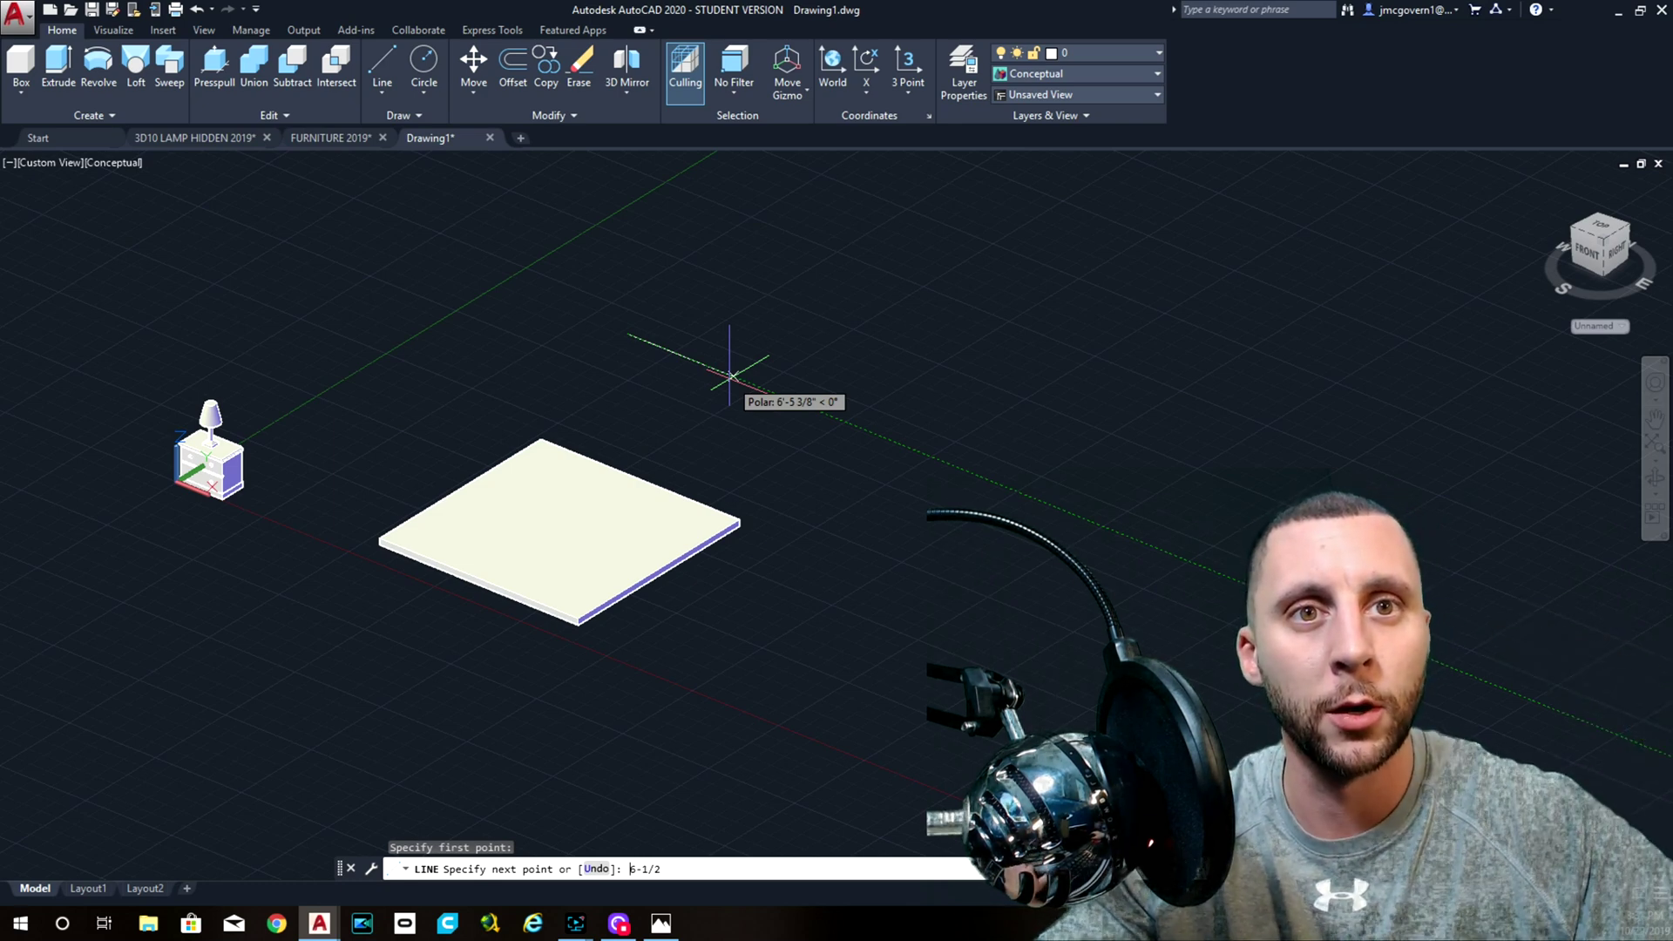
{"action": "key", "text": "Escape"}
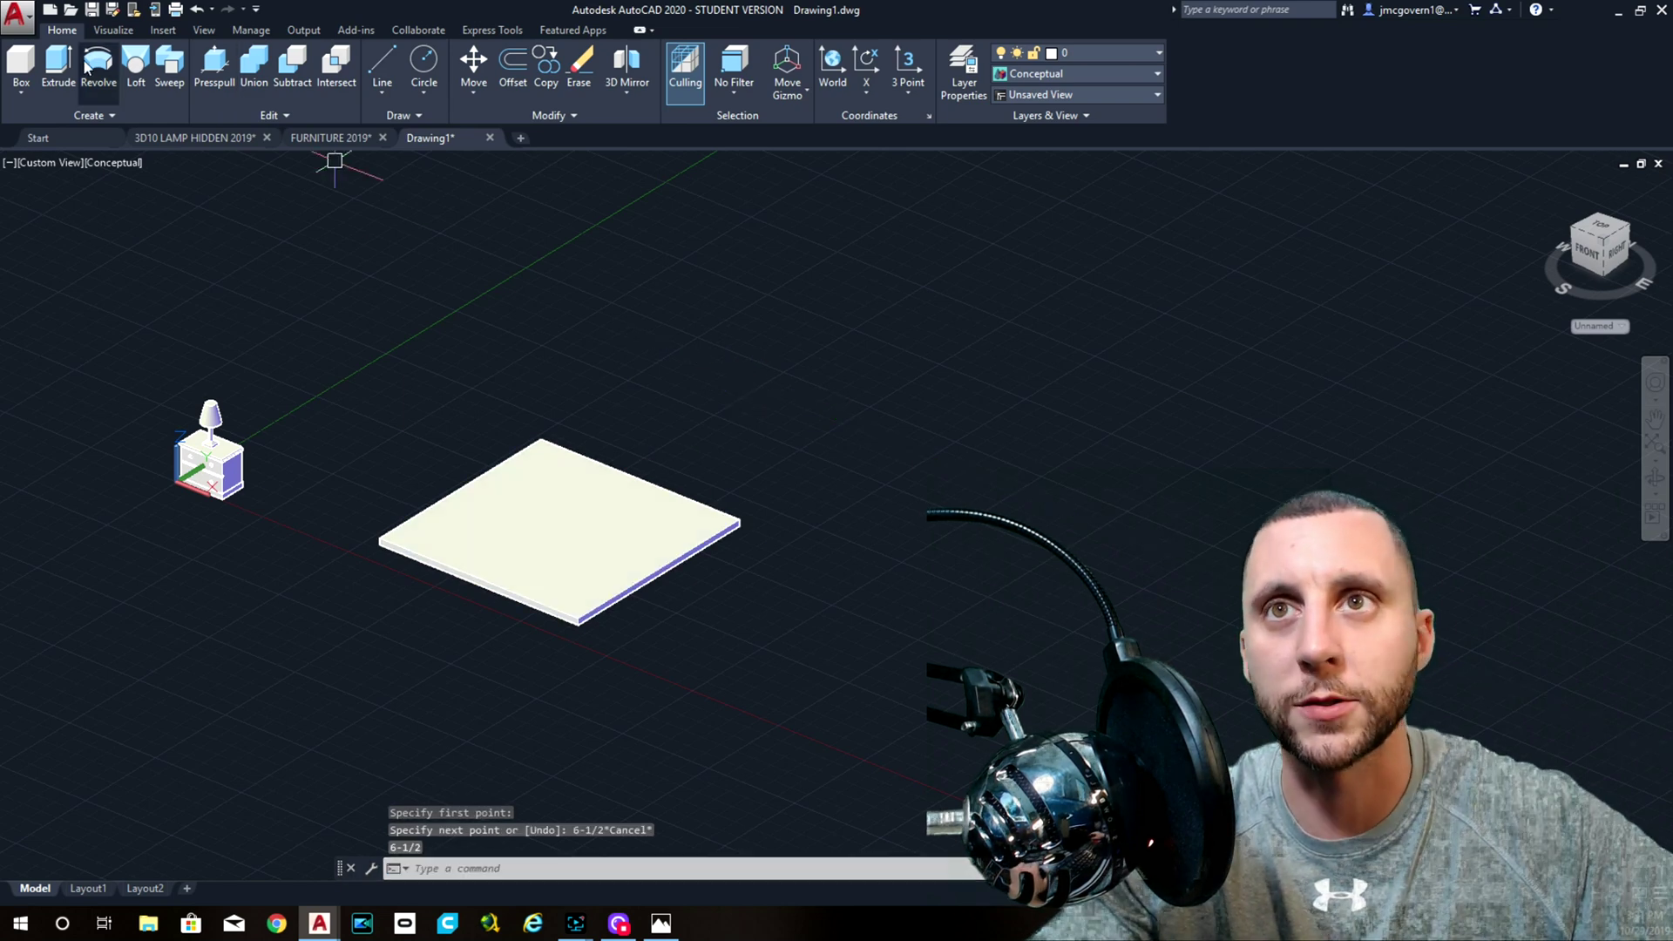
- Create the first wall as a box along the floor slab's back edge, matching its 12' length, 4" wide and 12' high
{"action": "left_click", "coordinate": [19, 61]}
{"action": "scroll", "coordinate": [552, 418], "scroll_direction": "up", "scroll_amount": 5}
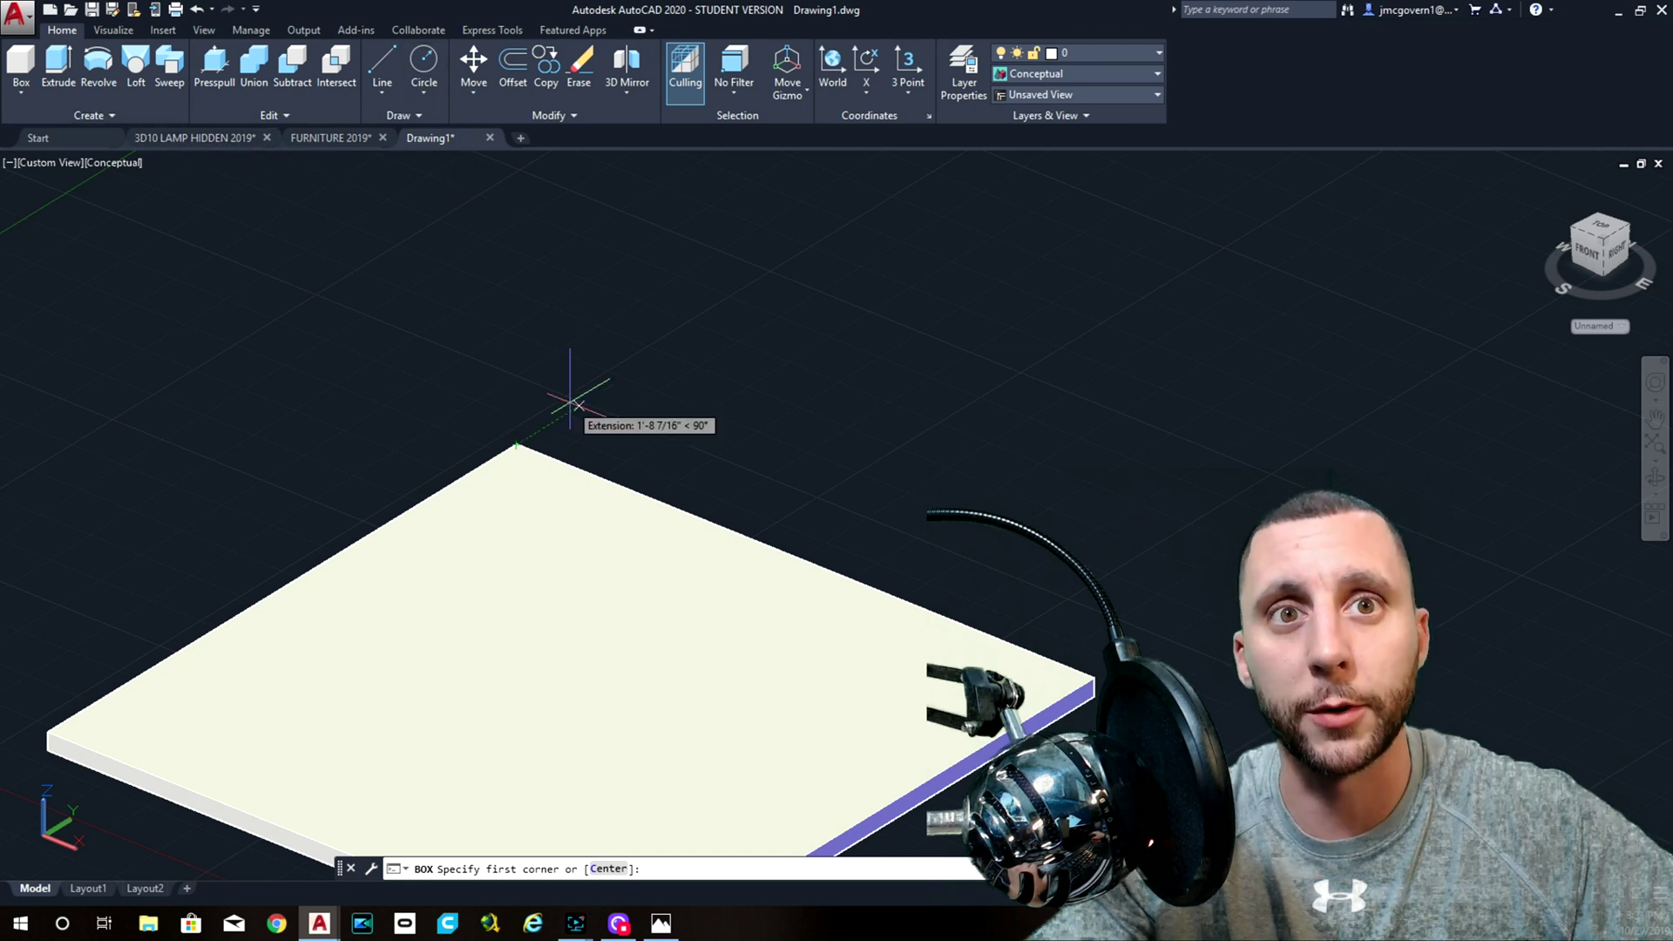
{"action": "left_click", "coordinate": [516, 450]}
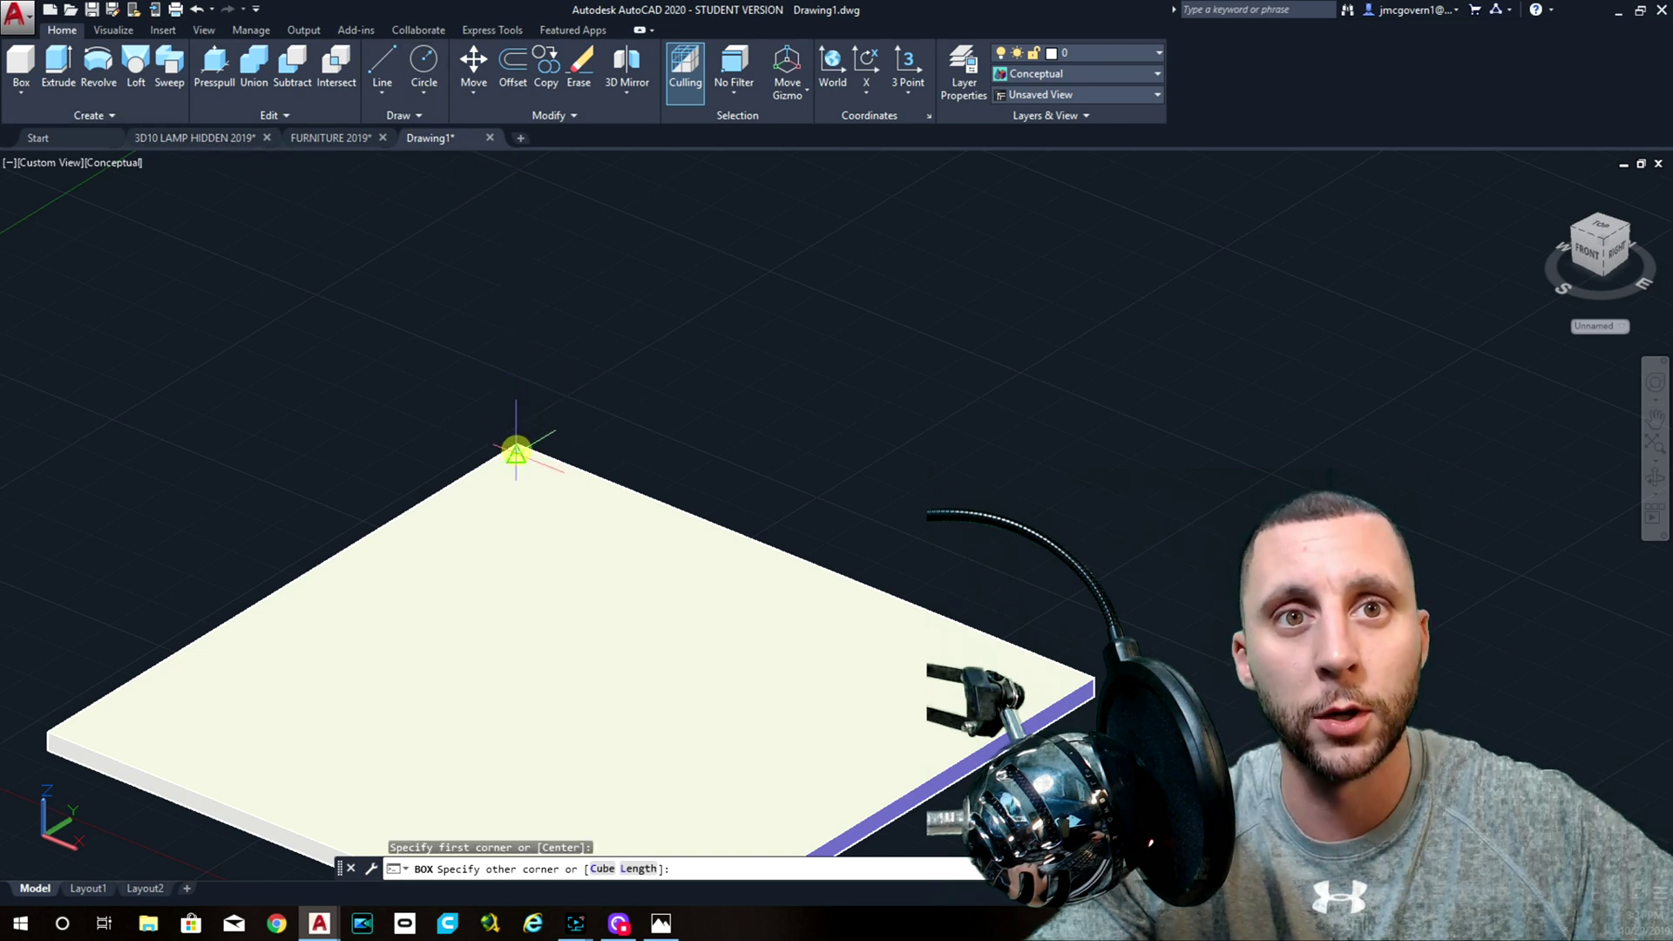
{"action": "left_click", "coordinate": [638, 868]}
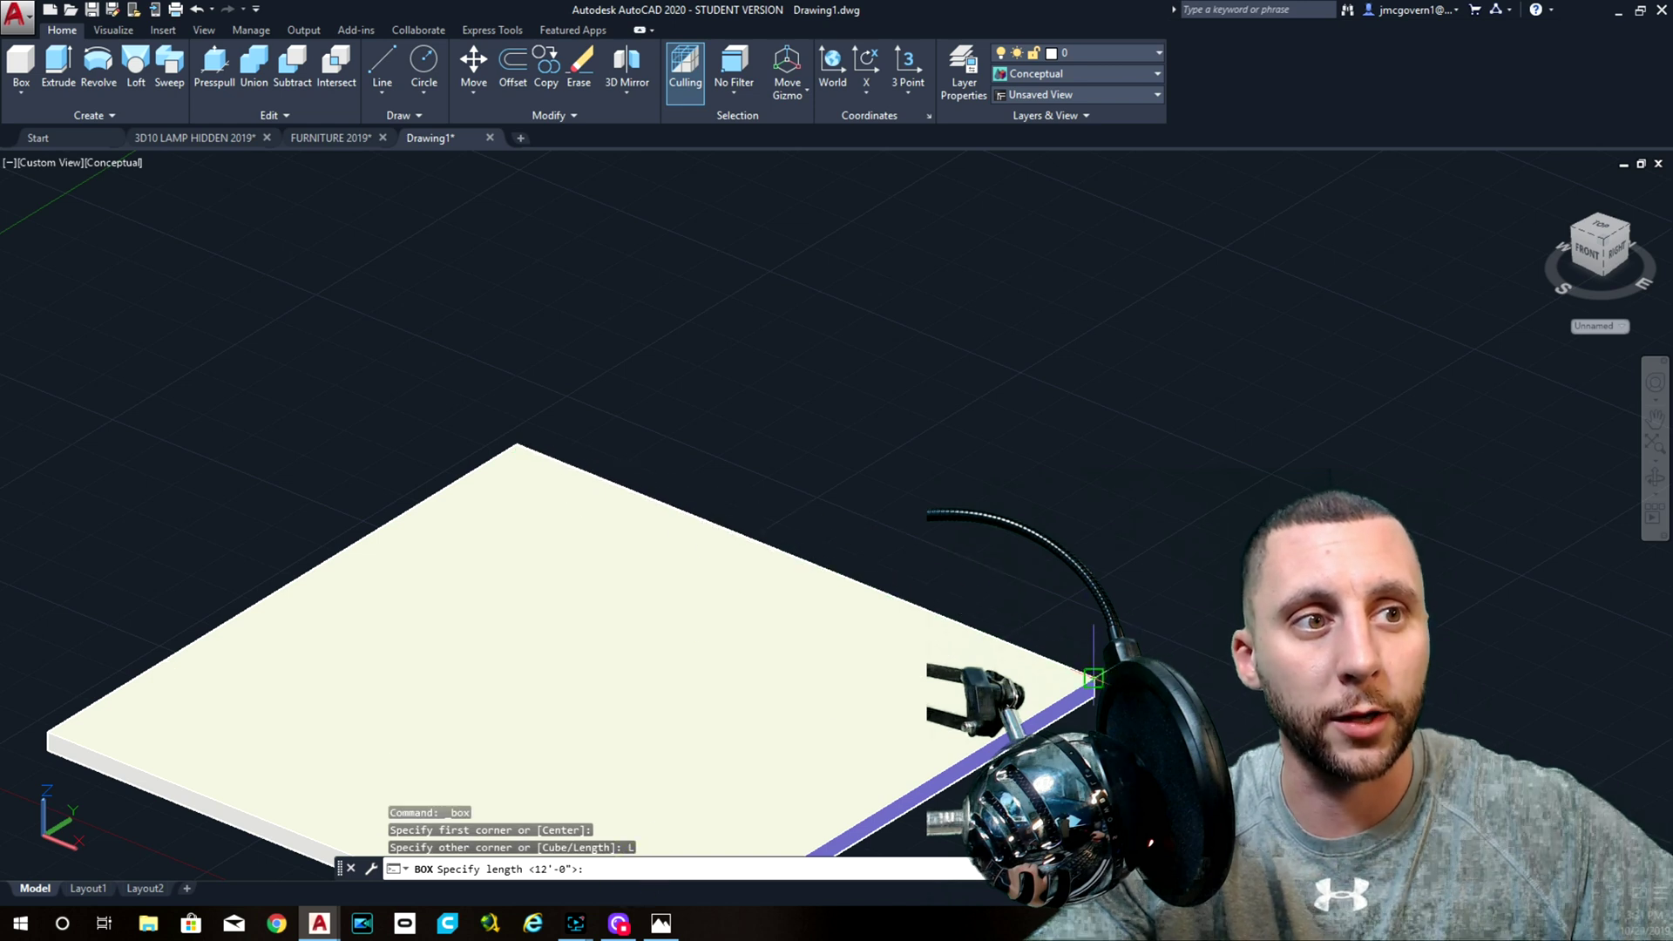
{"action": "left_click", "coordinate": [1094, 678]}
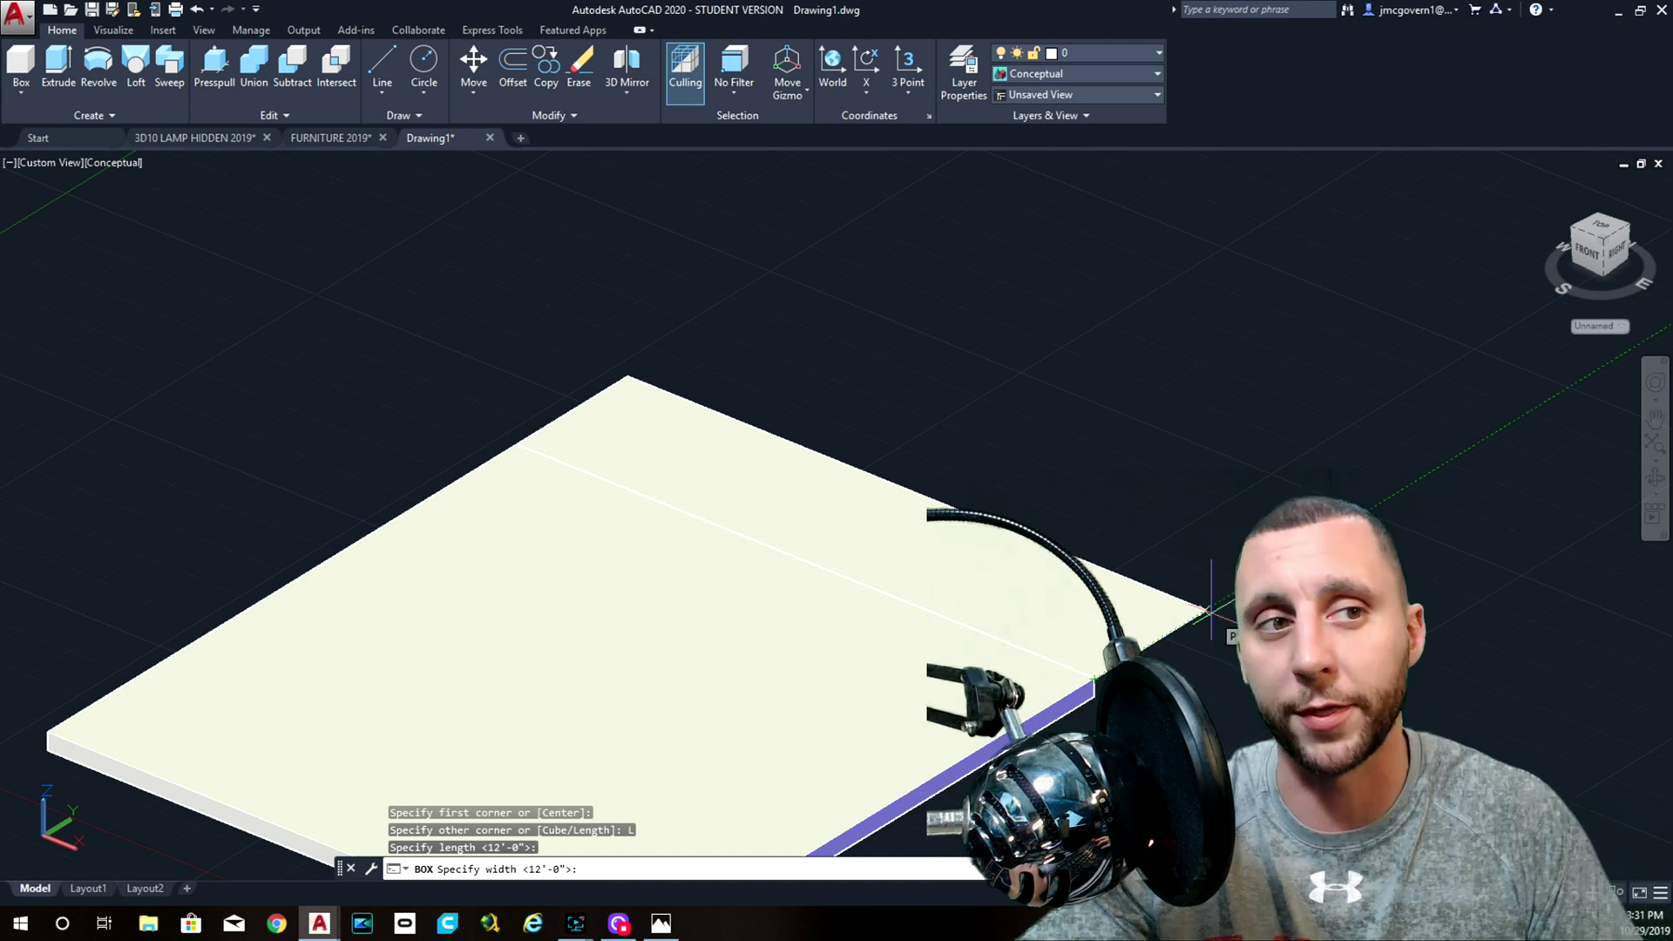
{"action": "type", "text": "4"}
{"action": "key", "text": "Return"}
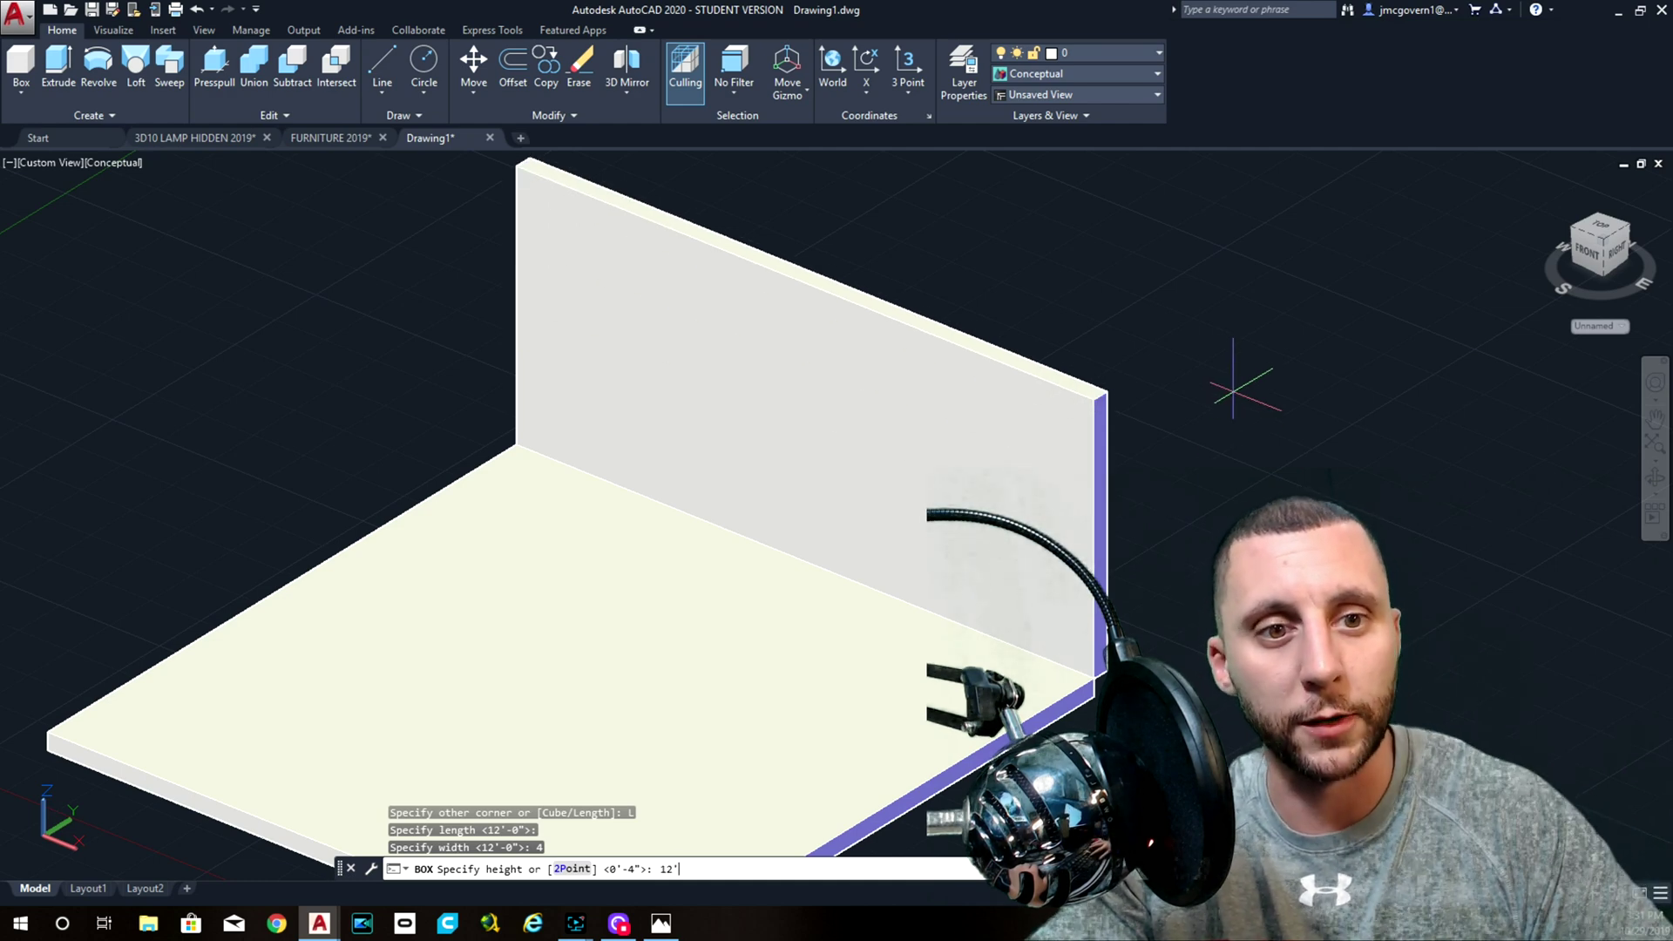
{"action": "type", "text": "12'"}
{"action": "key", "text": "Return"}
{"action": "scroll", "coordinate": [1124, 349], "scroll_direction": "down", "scroll_amount": 4}
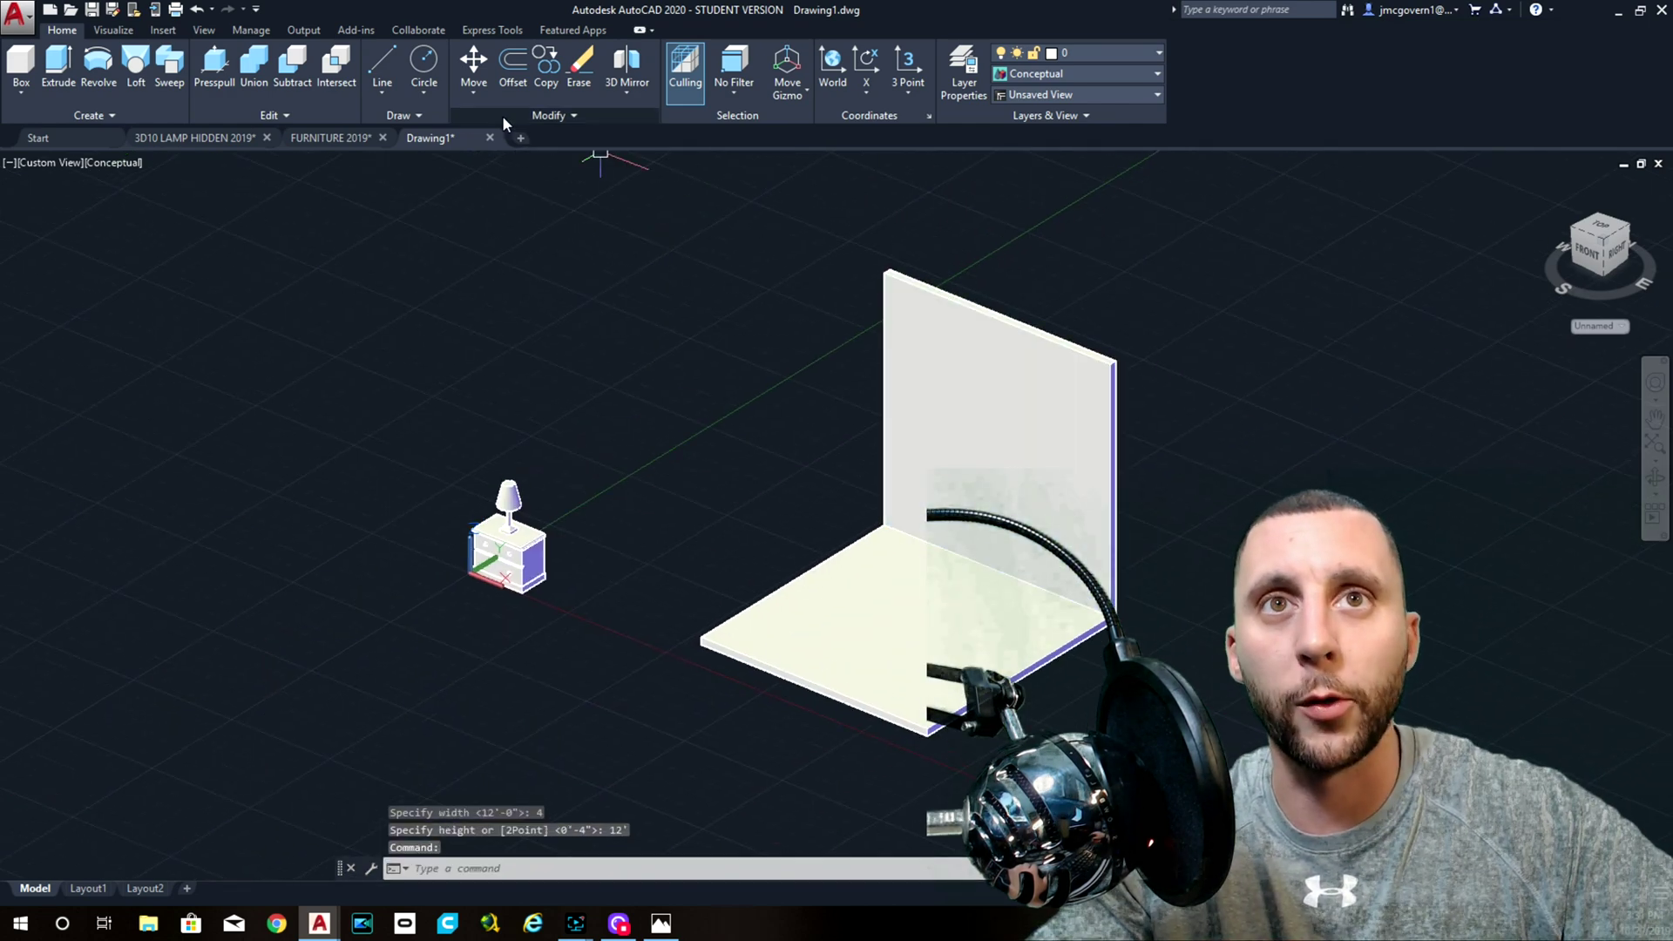
- Create the second wall as a box from the floor's back corner along its left edge, 12' long, 4" wide and 12' high
{"action": "left_click", "coordinate": [21, 62]}
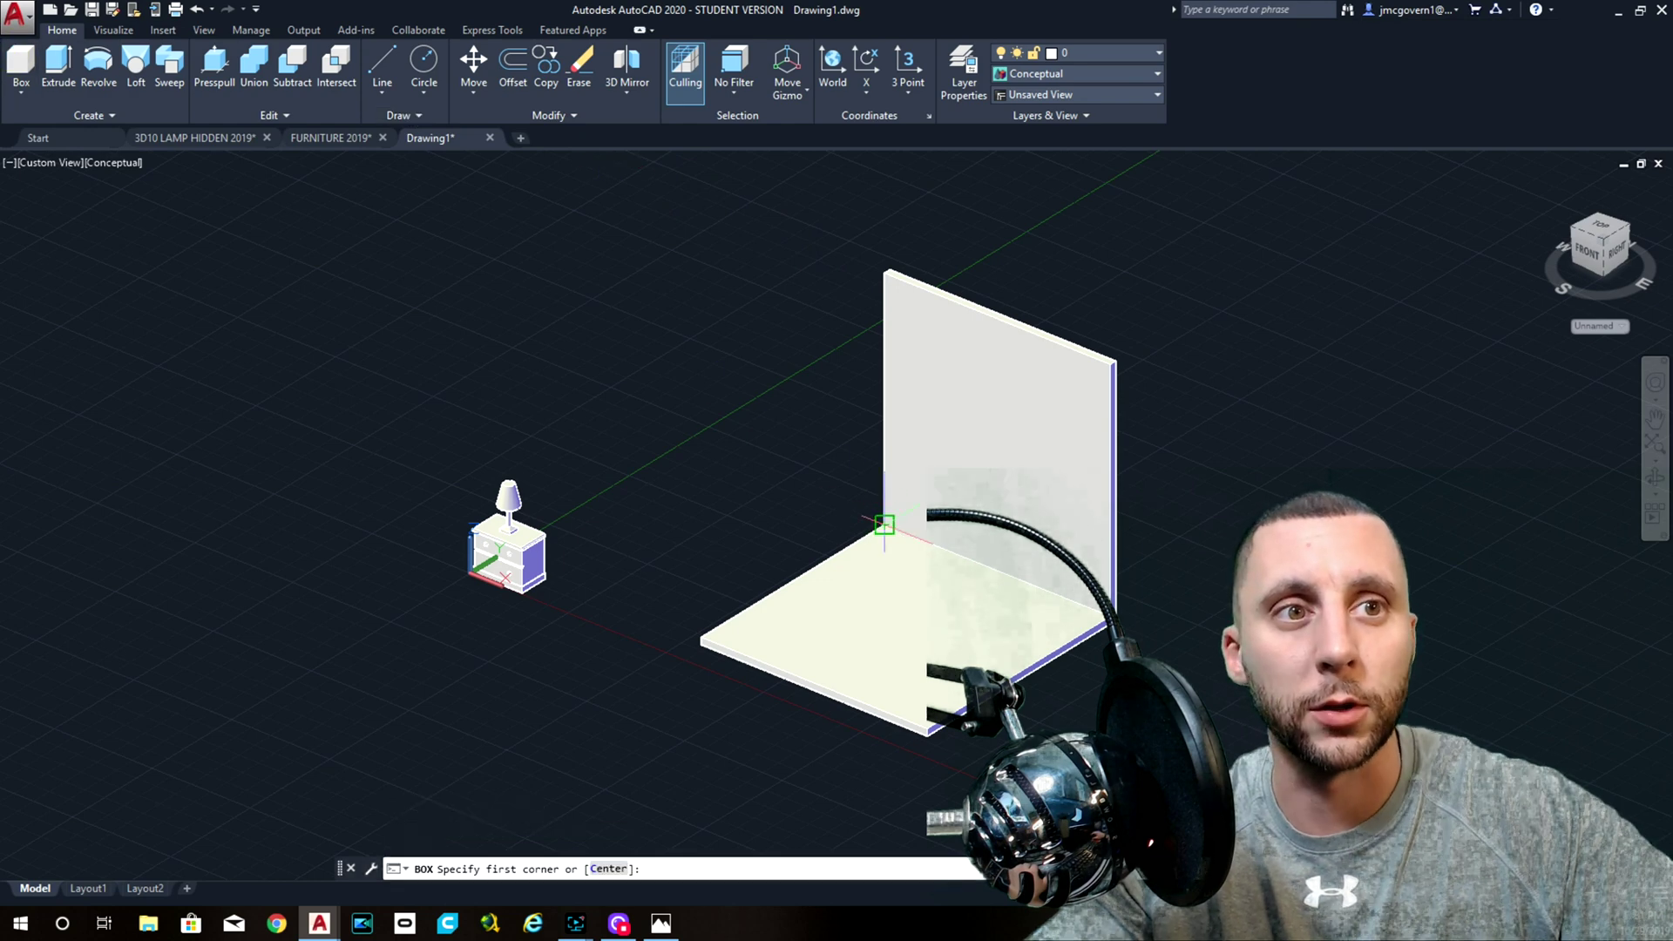
{"action": "left_click", "coordinate": [885, 525]}
{"action": "scroll", "coordinate": [884, 525], "scroll_direction": "up", "scroll_amount": 5}
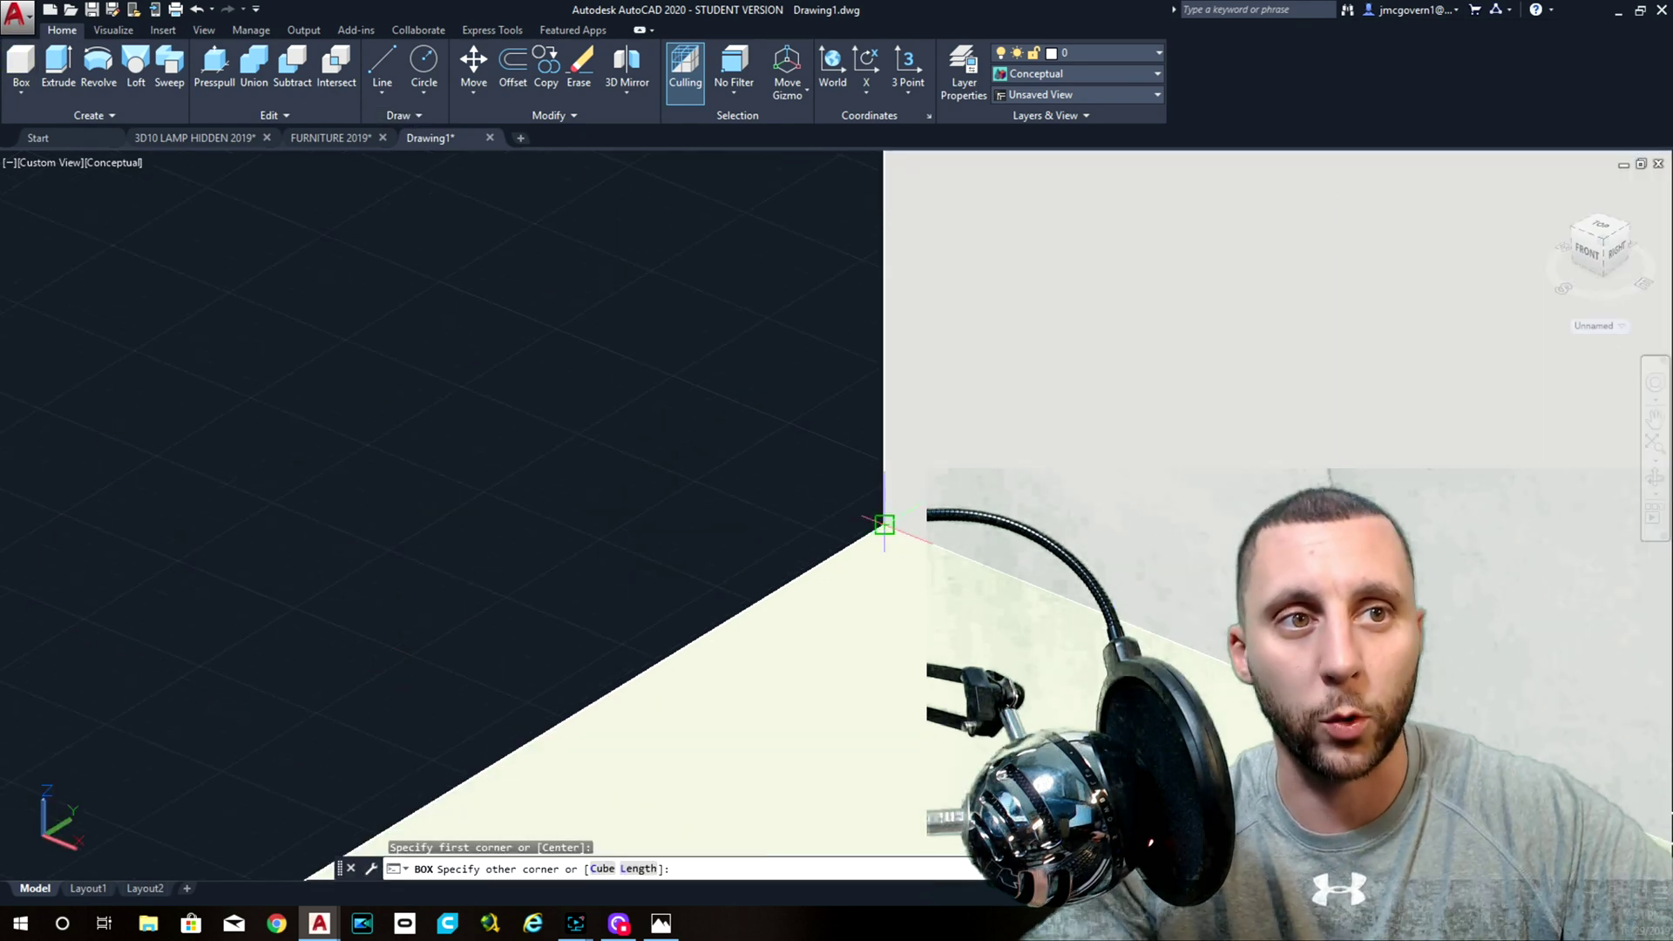
{"action": "mouse_move", "coordinate": [885, 524]}
{"action": "middle_mouse_down", "text": "shift"}
{"action": "mouse_move", "coordinate": [910, 523]}
{"action": "mouse_move", "coordinate": [882, 527]}
{"action": "middle_mouse_up", "text": "shift"}
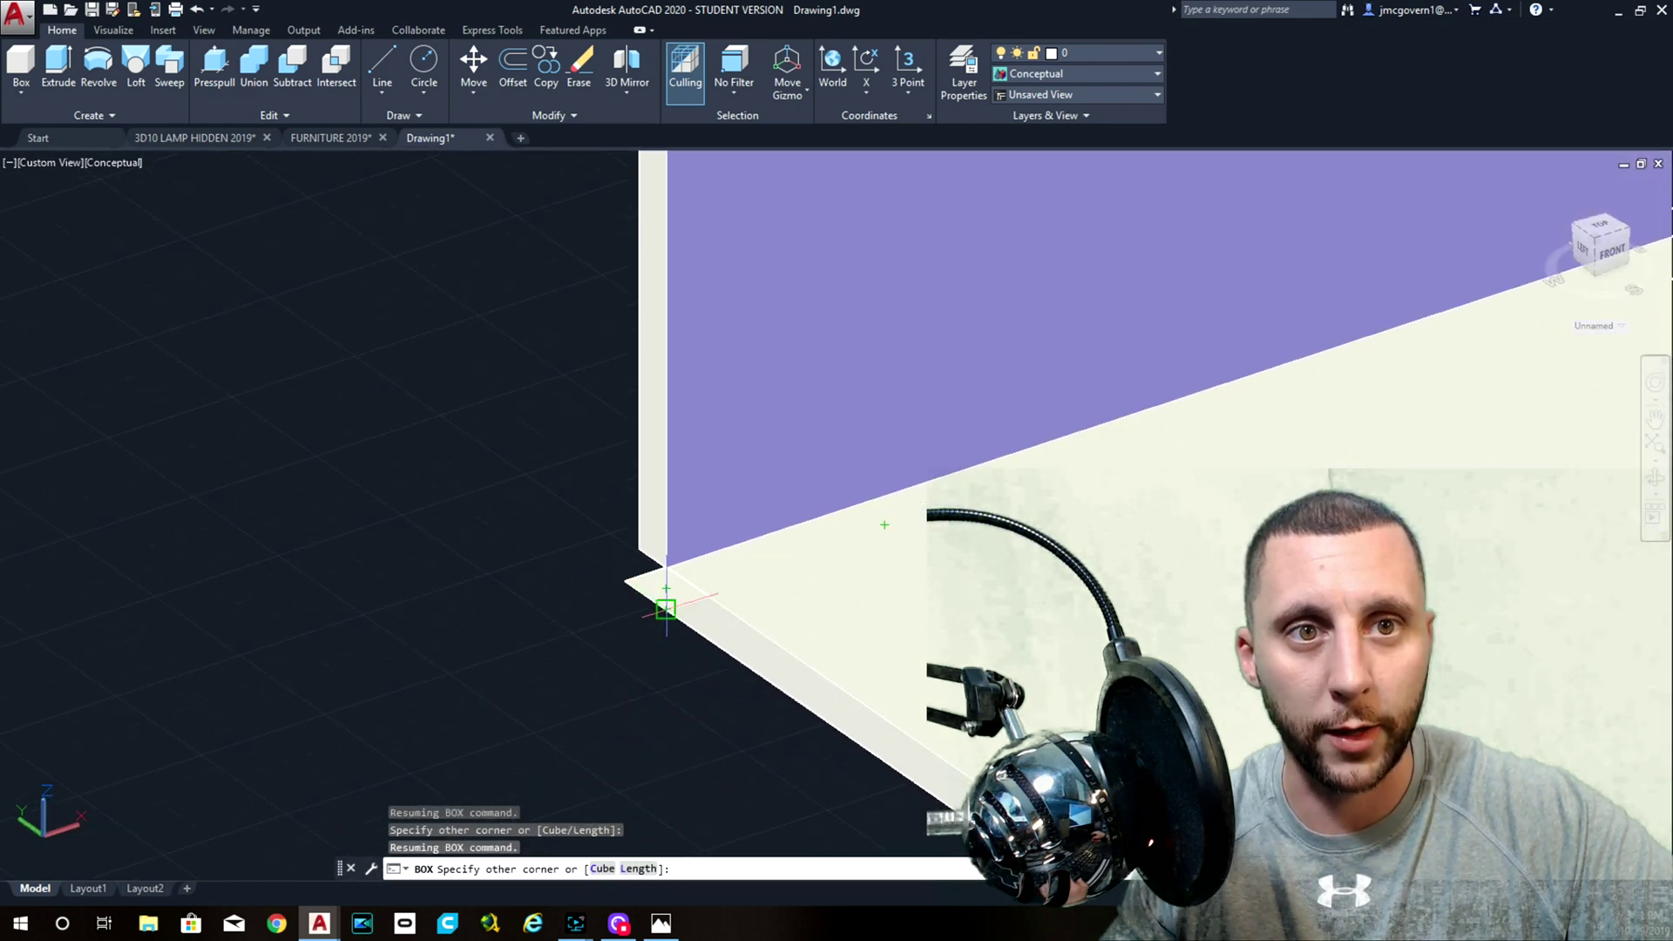
{"action": "scroll", "coordinate": [810, 610], "scroll_direction": "down", "scroll_amount": 6}
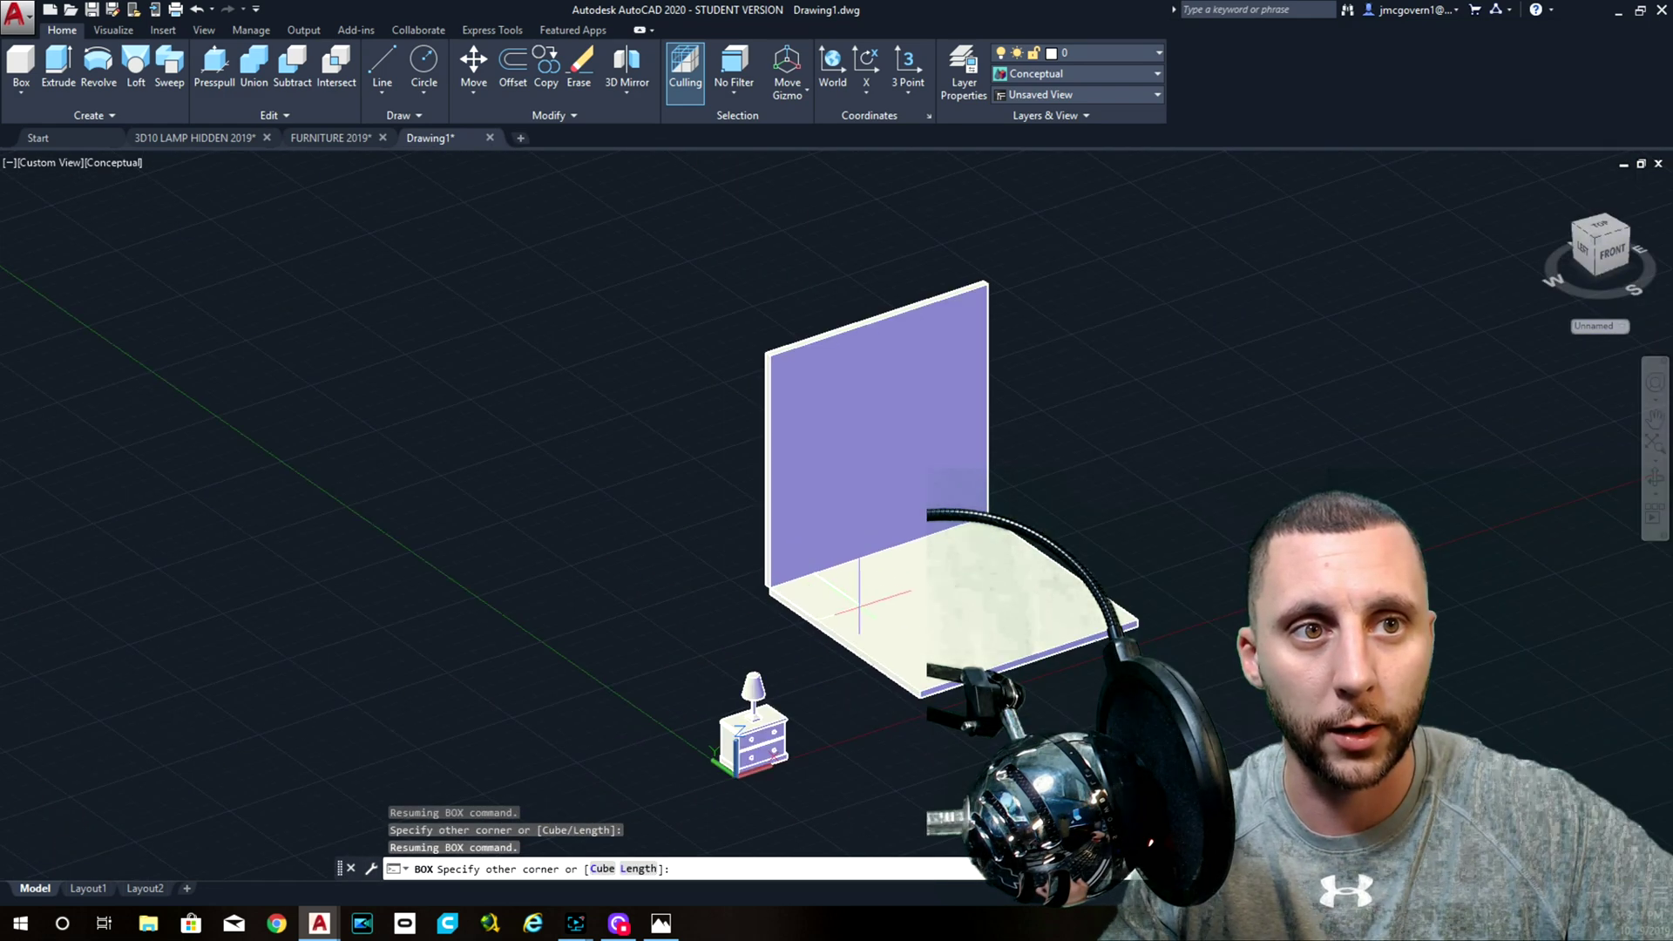
{"action": "scroll", "coordinate": [830, 636], "scroll_direction": "up", "scroll_amount": 6}
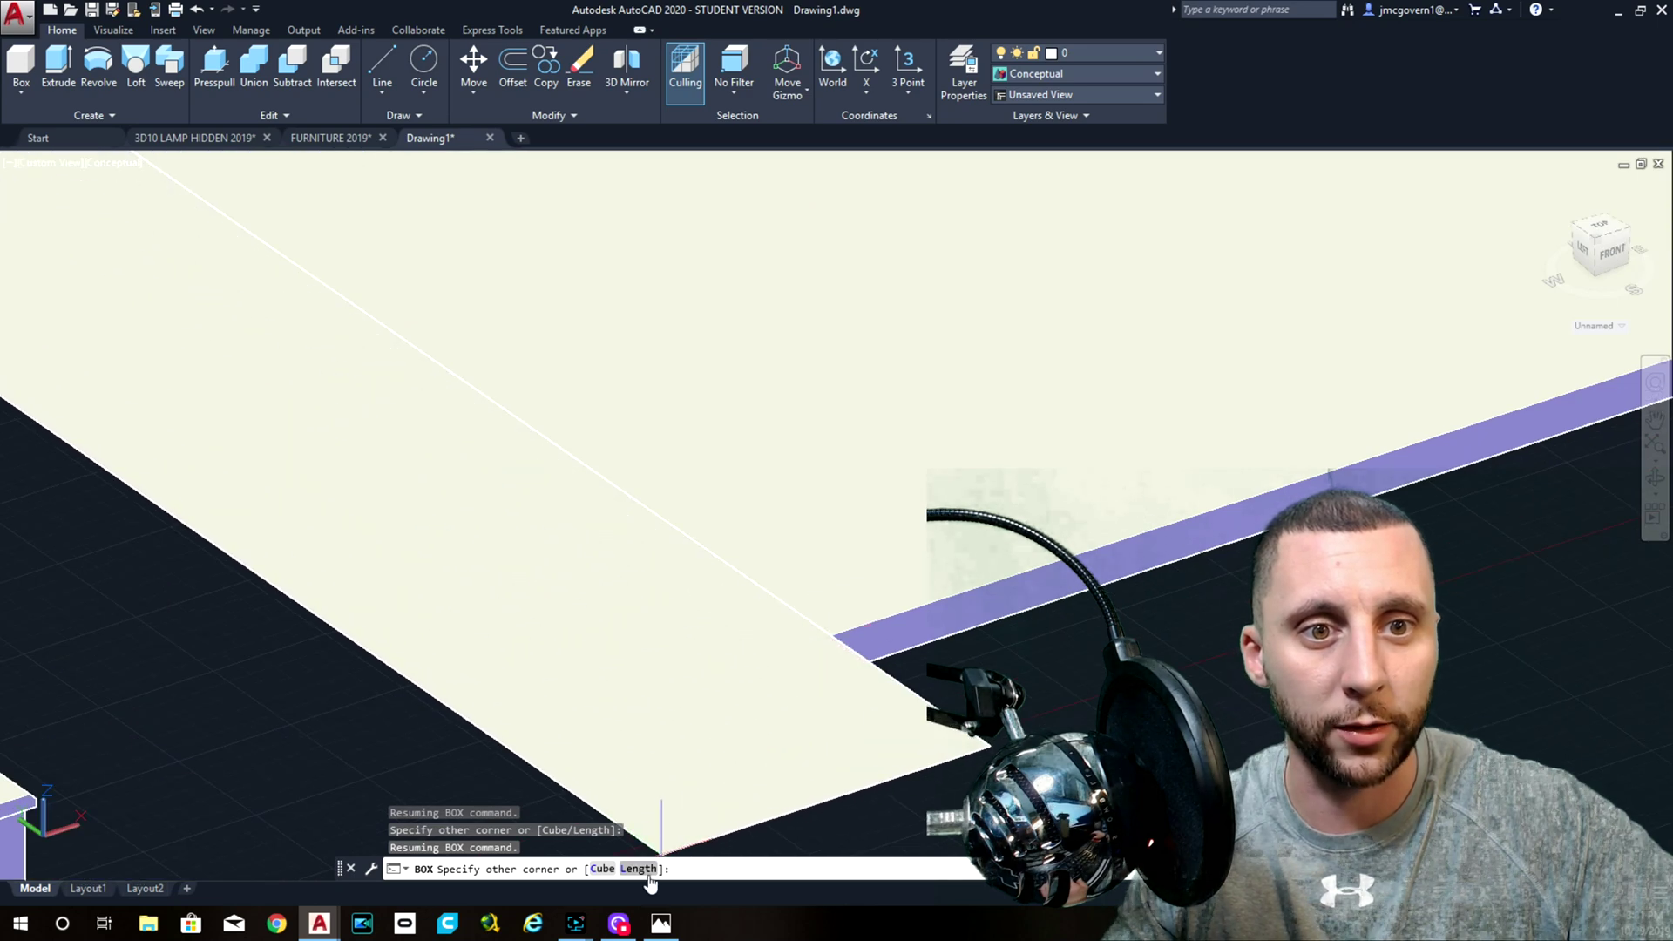
{"action": "left_click", "coordinate": [639, 869]}
{"action": "key", "text": "Return"}
{"action": "scroll", "coordinate": [830, 635], "scroll_direction": "down", "scroll_amount": 5}
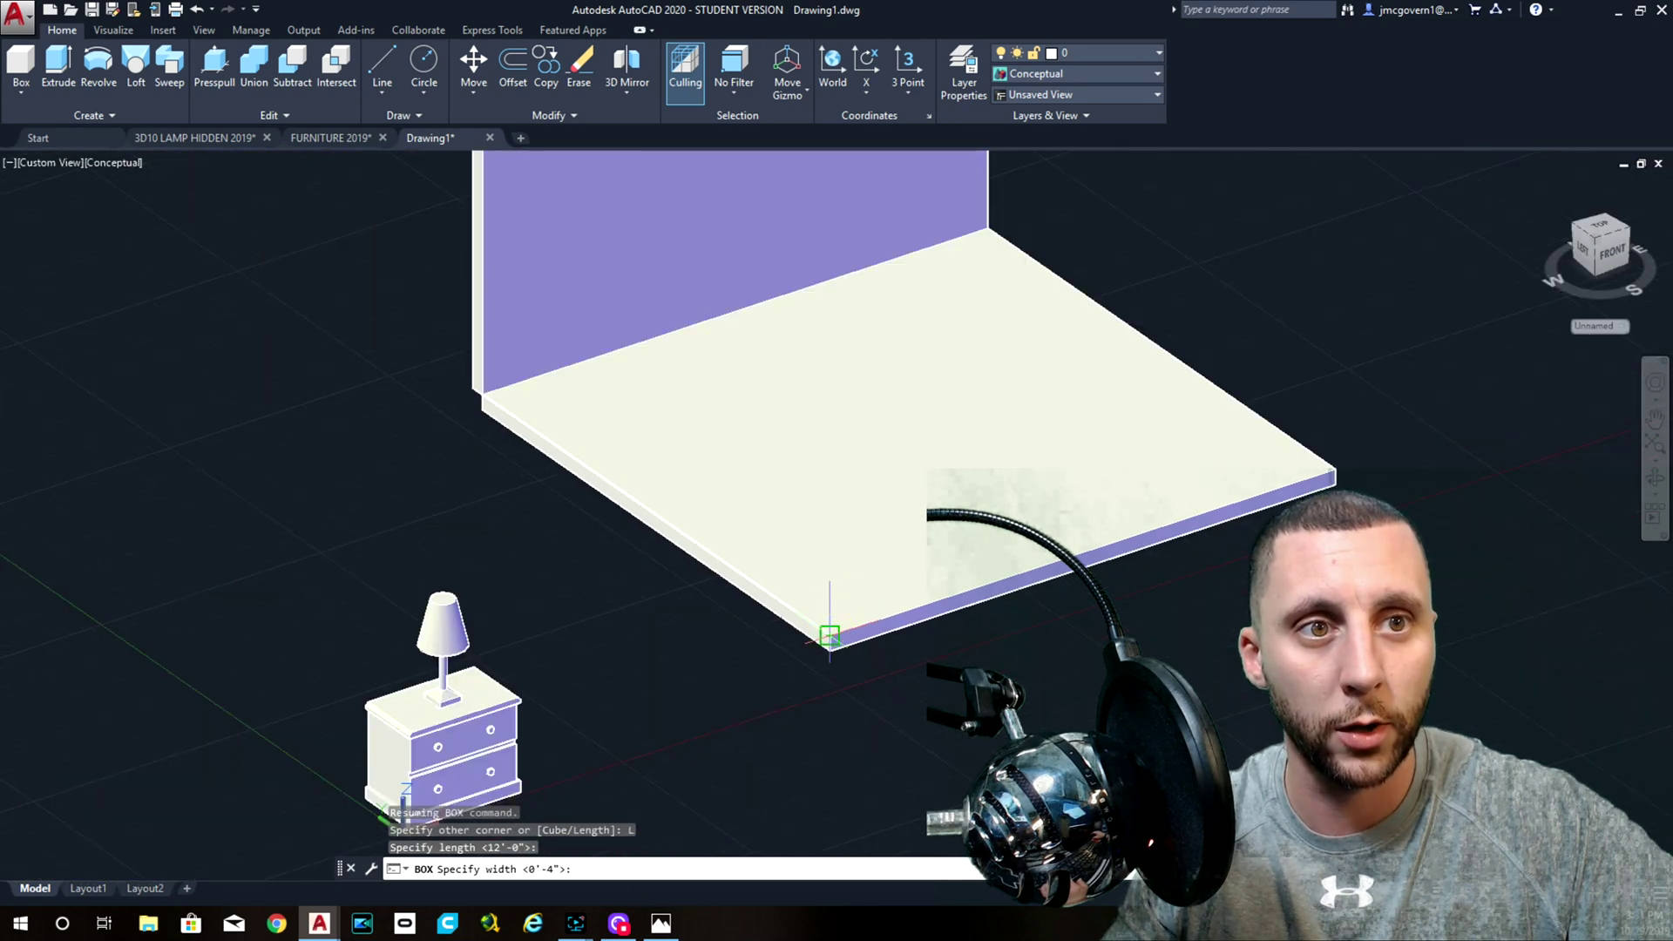
{"action": "type", "text": "4"}
{"action": "key", "text": "Return"}
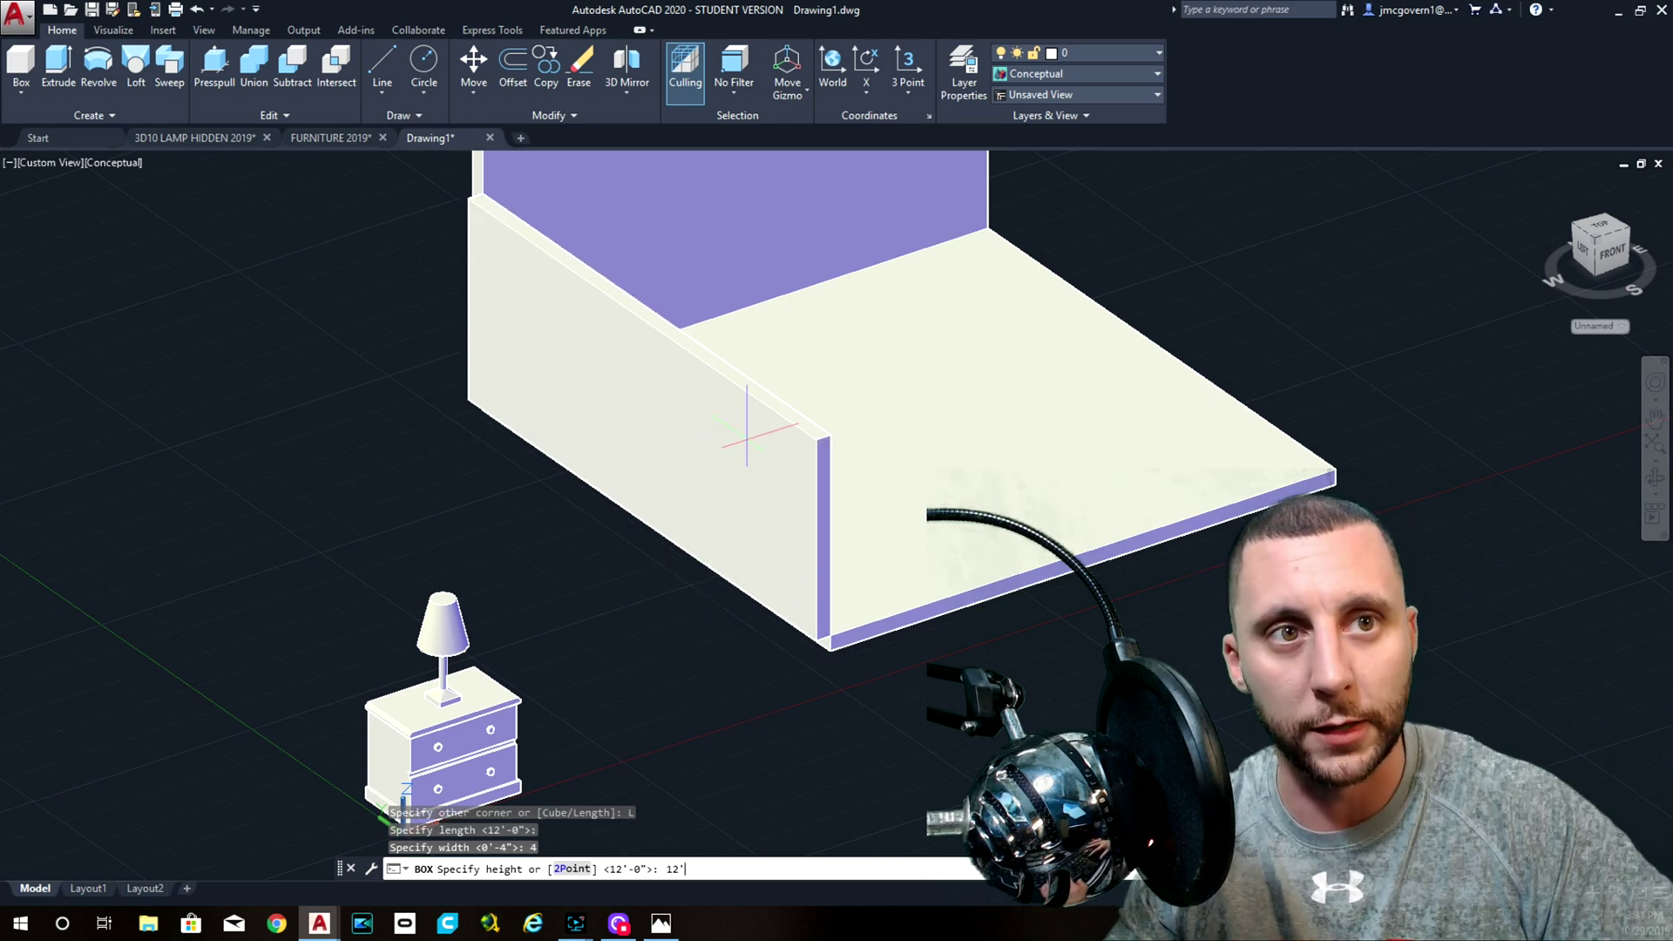
{"action": "type", "text": "12'"}
{"action": "key", "text": "Return"}
{"action": "scroll", "coordinate": [759, 437], "scroll_direction": "down", "scroll_amount": 5}
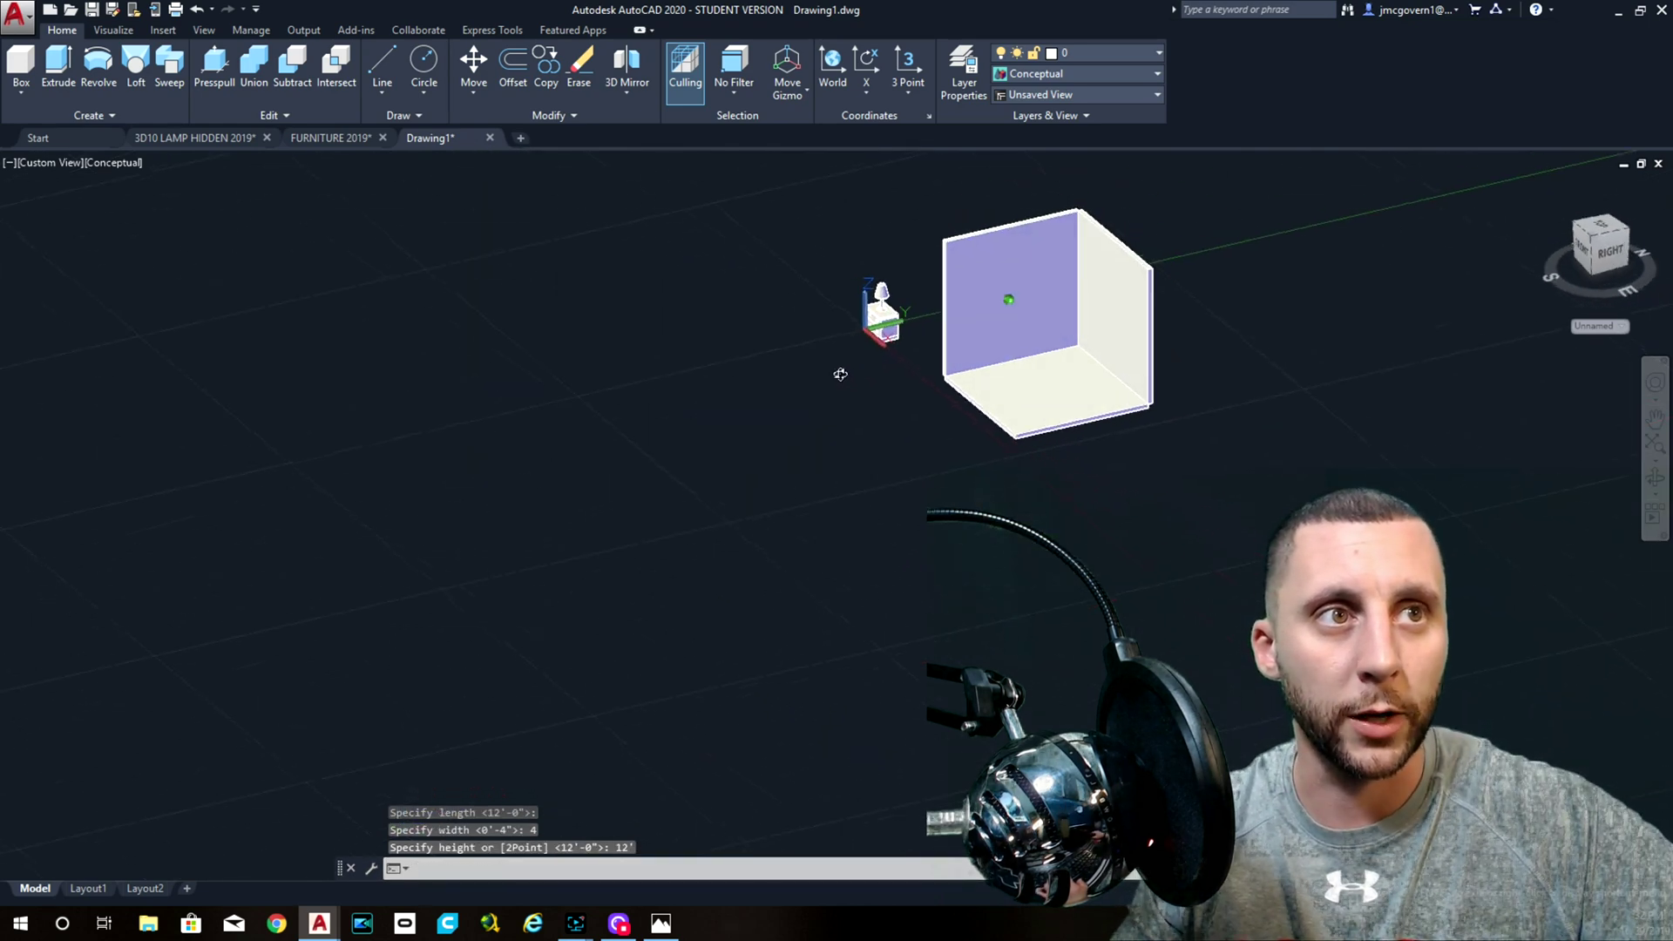
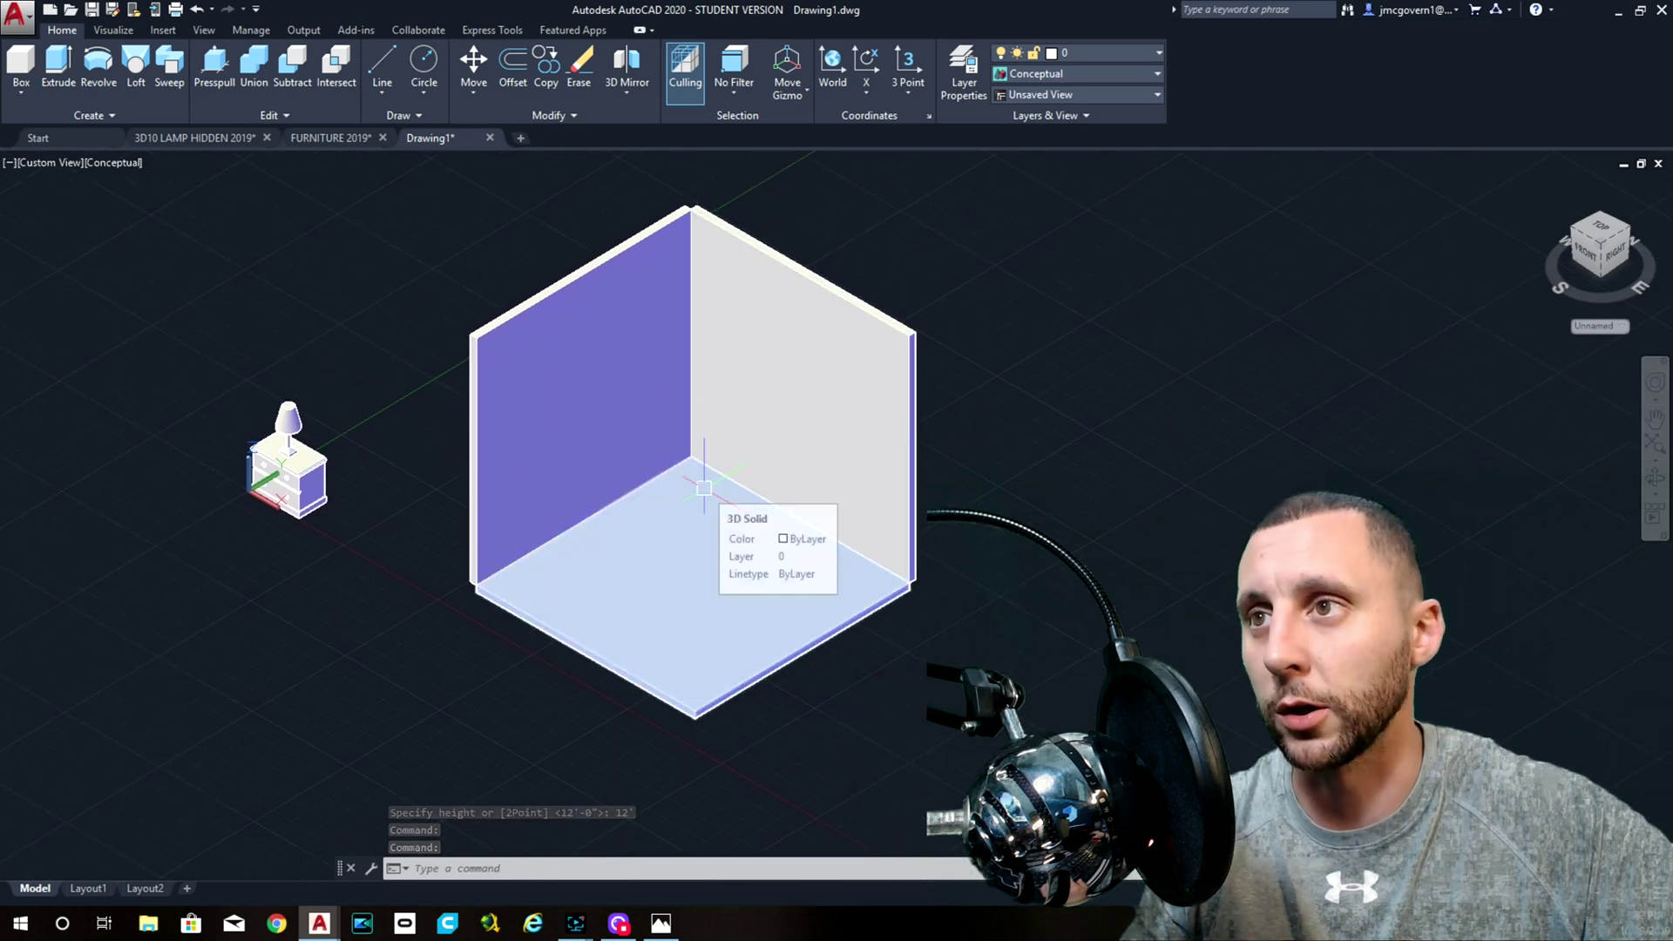
- Switch to the rendered bedroom reference image, examine the wall outlet and lamp cord, and return to the AutoCAD drawing
{"action": "key", "text": "alt+Tab"}
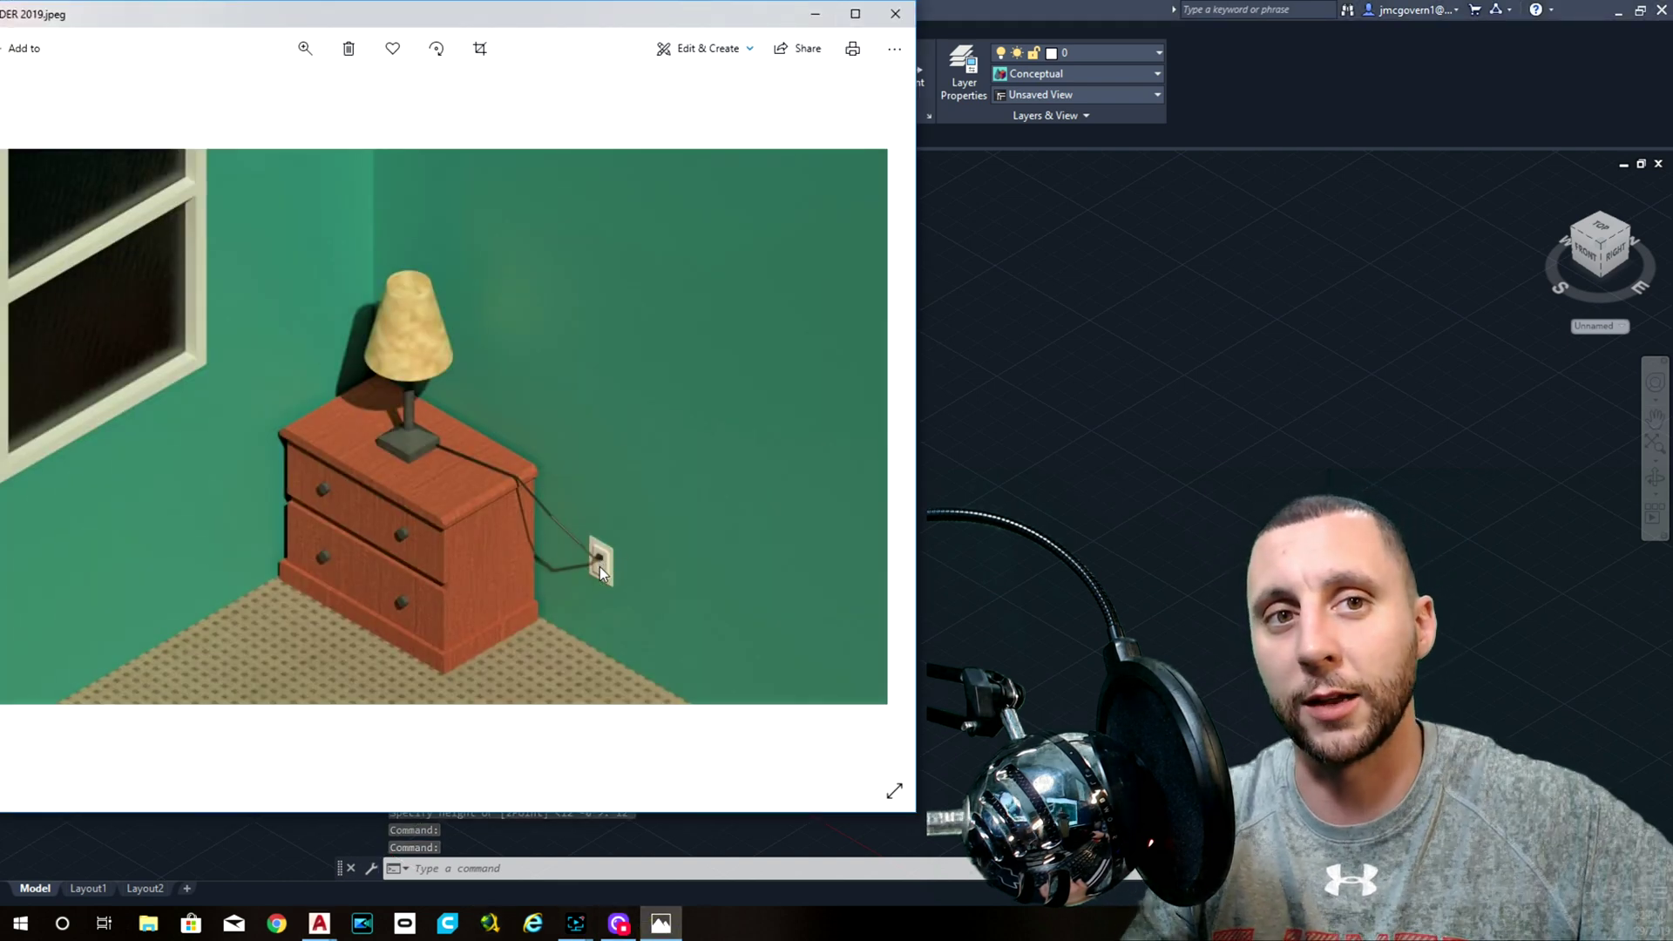
{"action": "scroll", "coordinate": [608, 585], "scroll_direction": "down", "scroll_amount": 1}
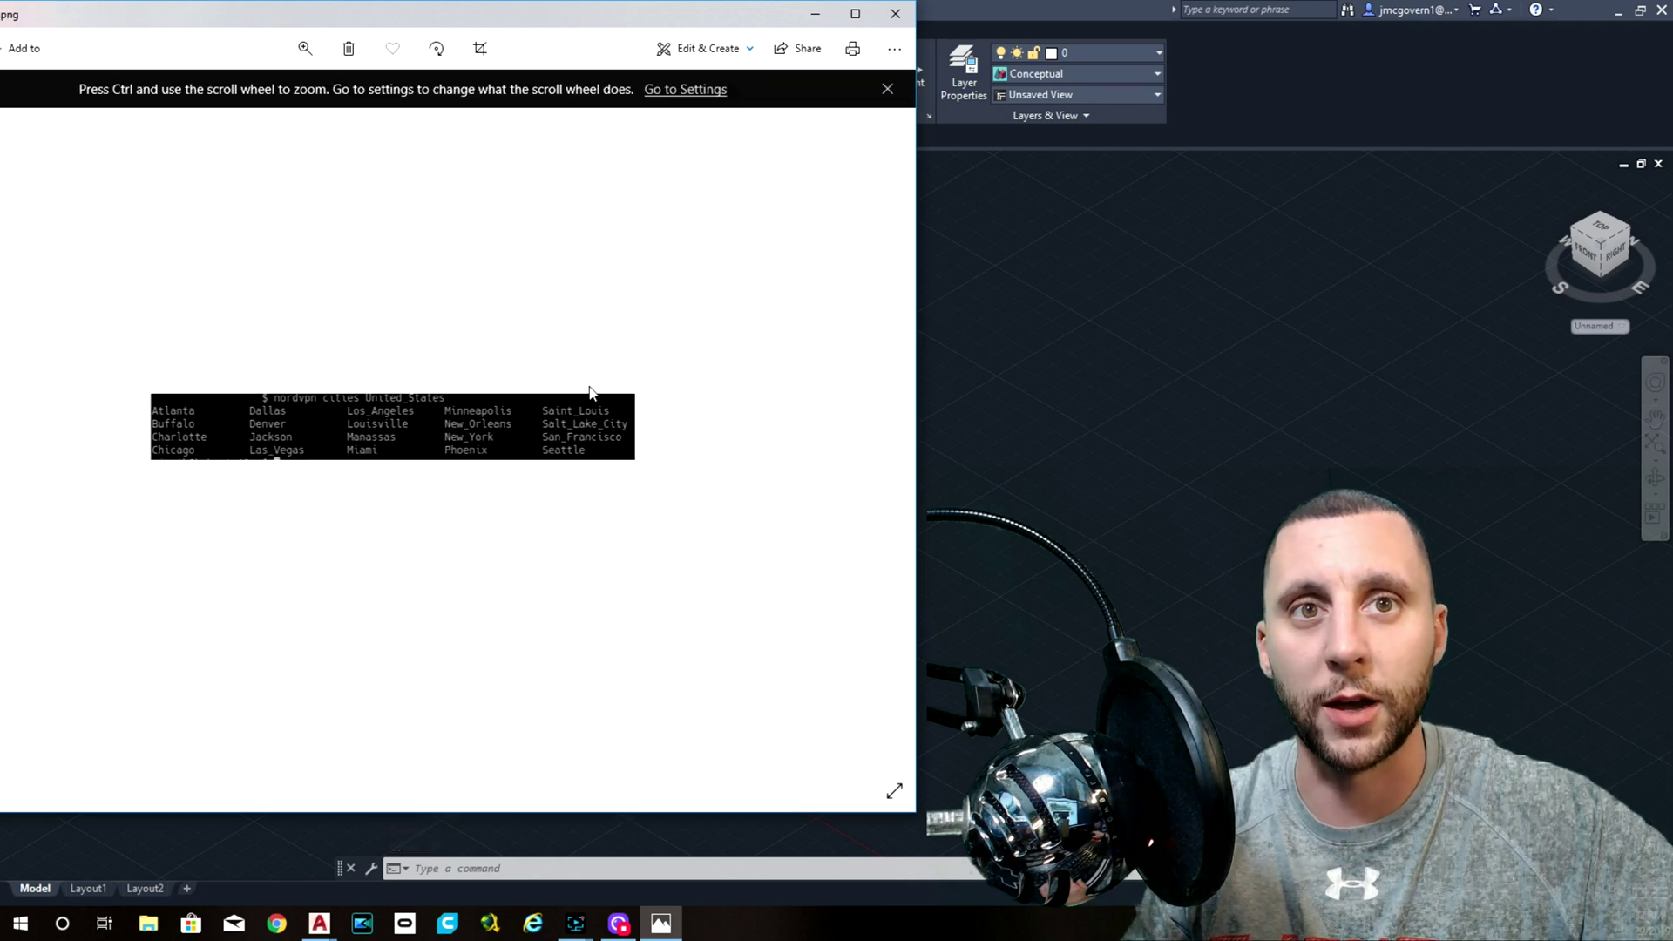
{"action": "scroll", "coordinate": [594, 394], "scroll_direction": "up", "scroll_amount": 1}
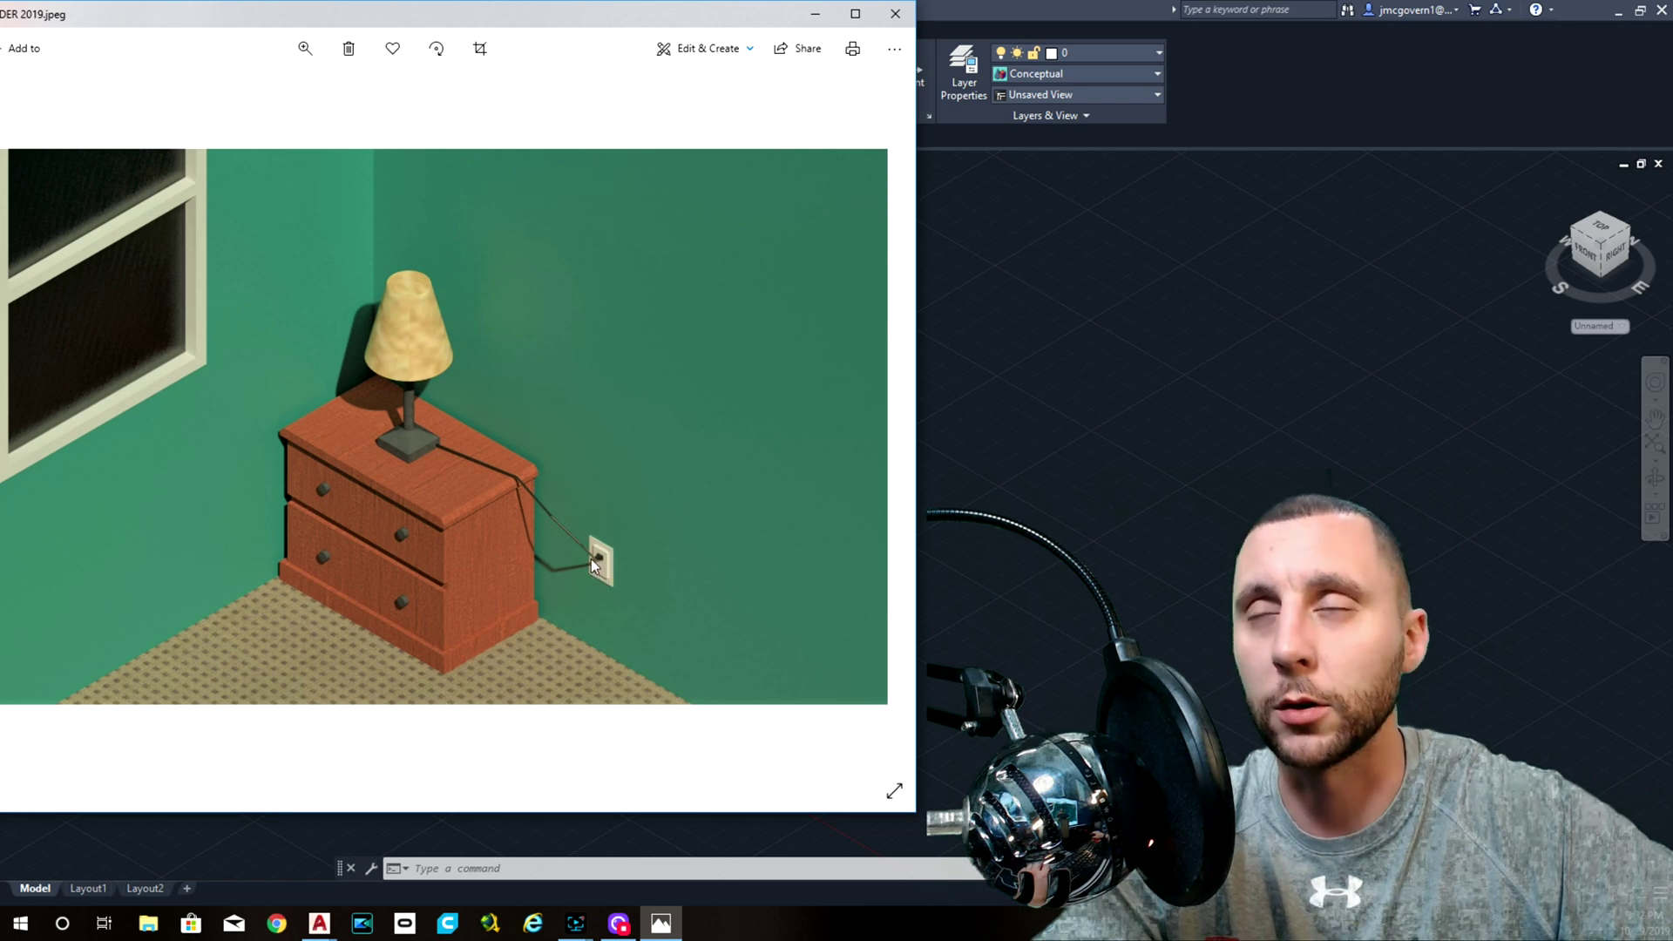
{"action": "left_click_drag", "start_coordinate": [455, 29], "coordinate": [516, 49]}
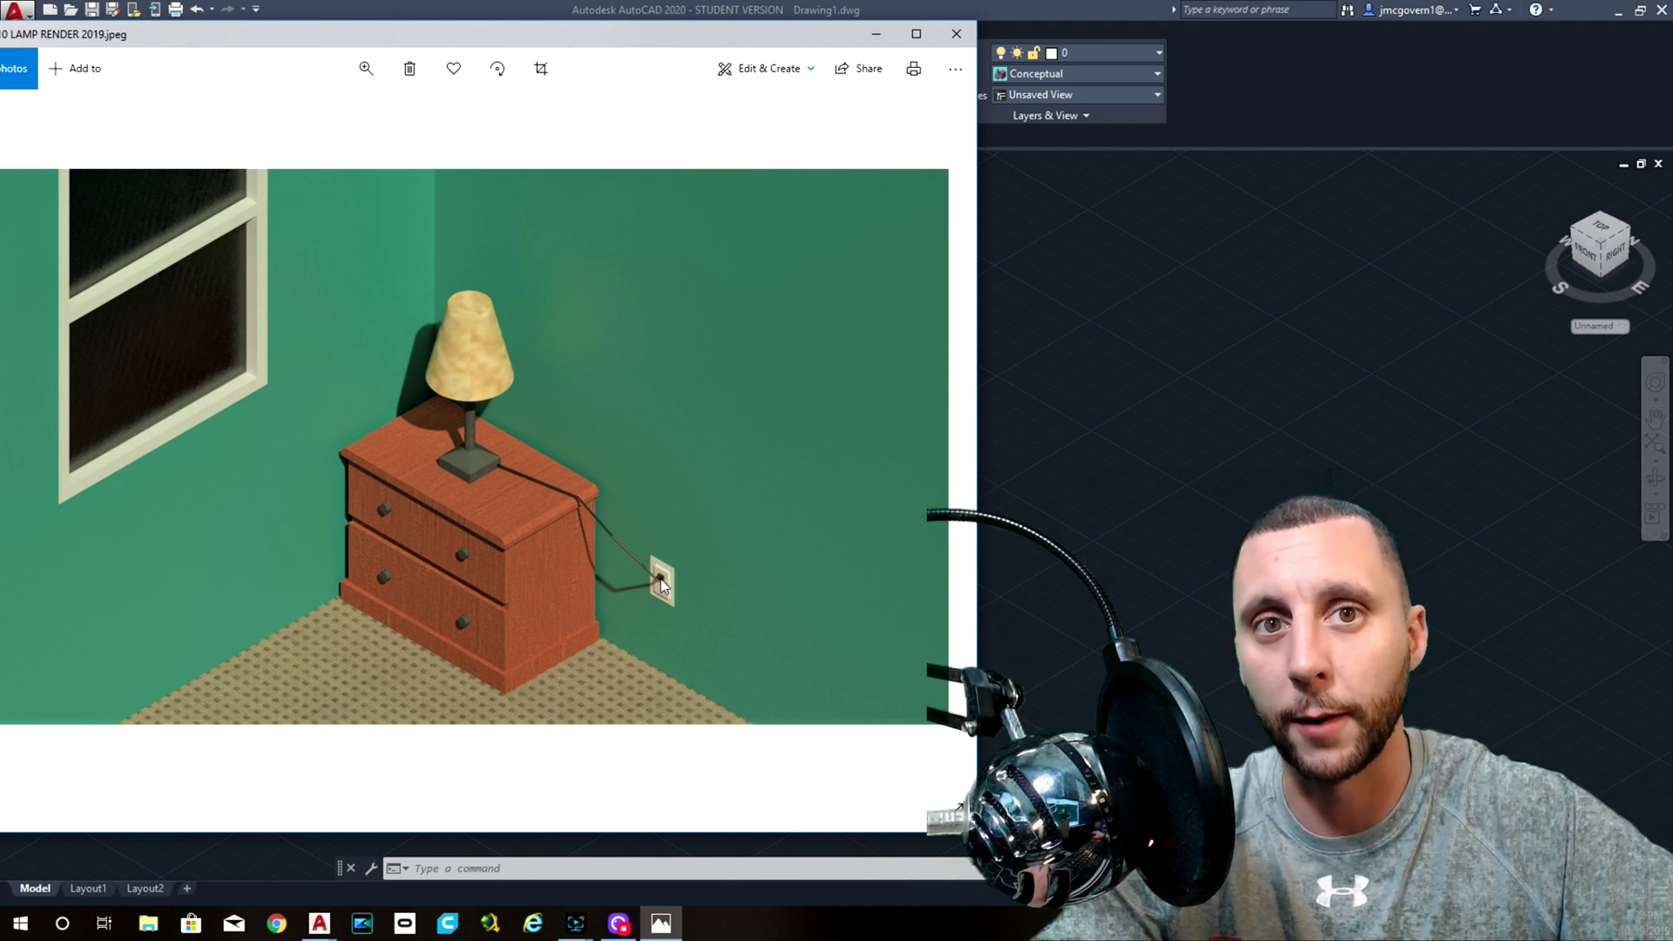
{"action": "left_click", "coordinate": [875, 39]}
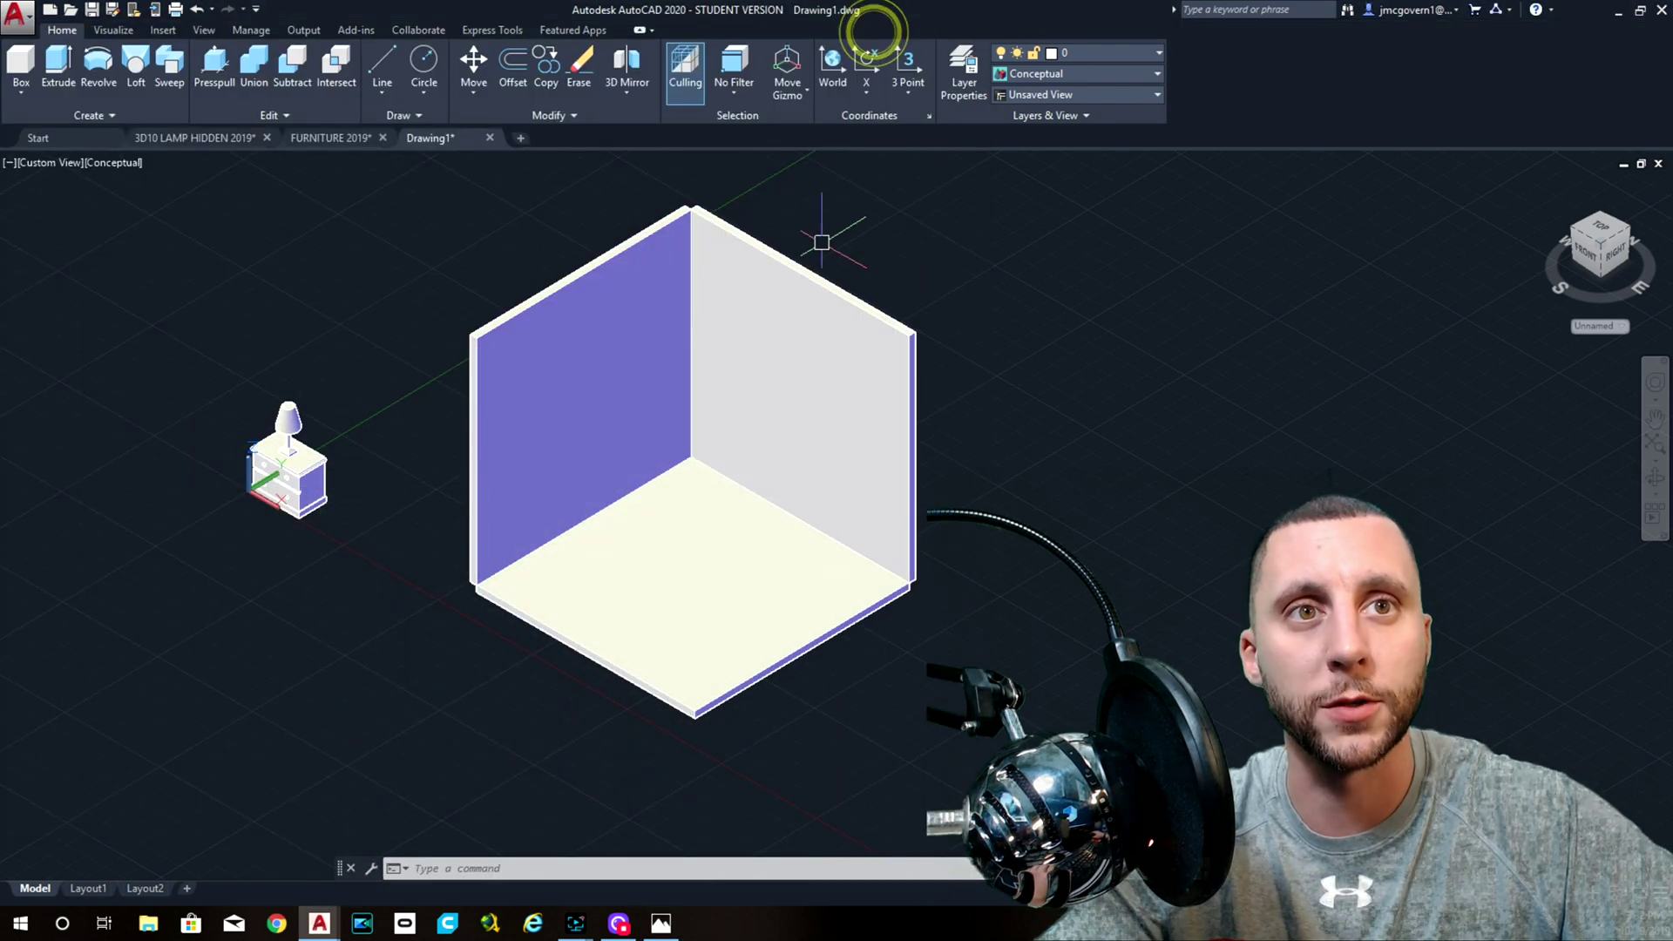
- Set the visual style to 2D Wireframe and draw a diagonal line across the left wall's inner face, from its lower back to upper front corner
{"action": "left_click", "coordinate": [116, 163]}
{"action": "left_click", "coordinate": [142, 194]}
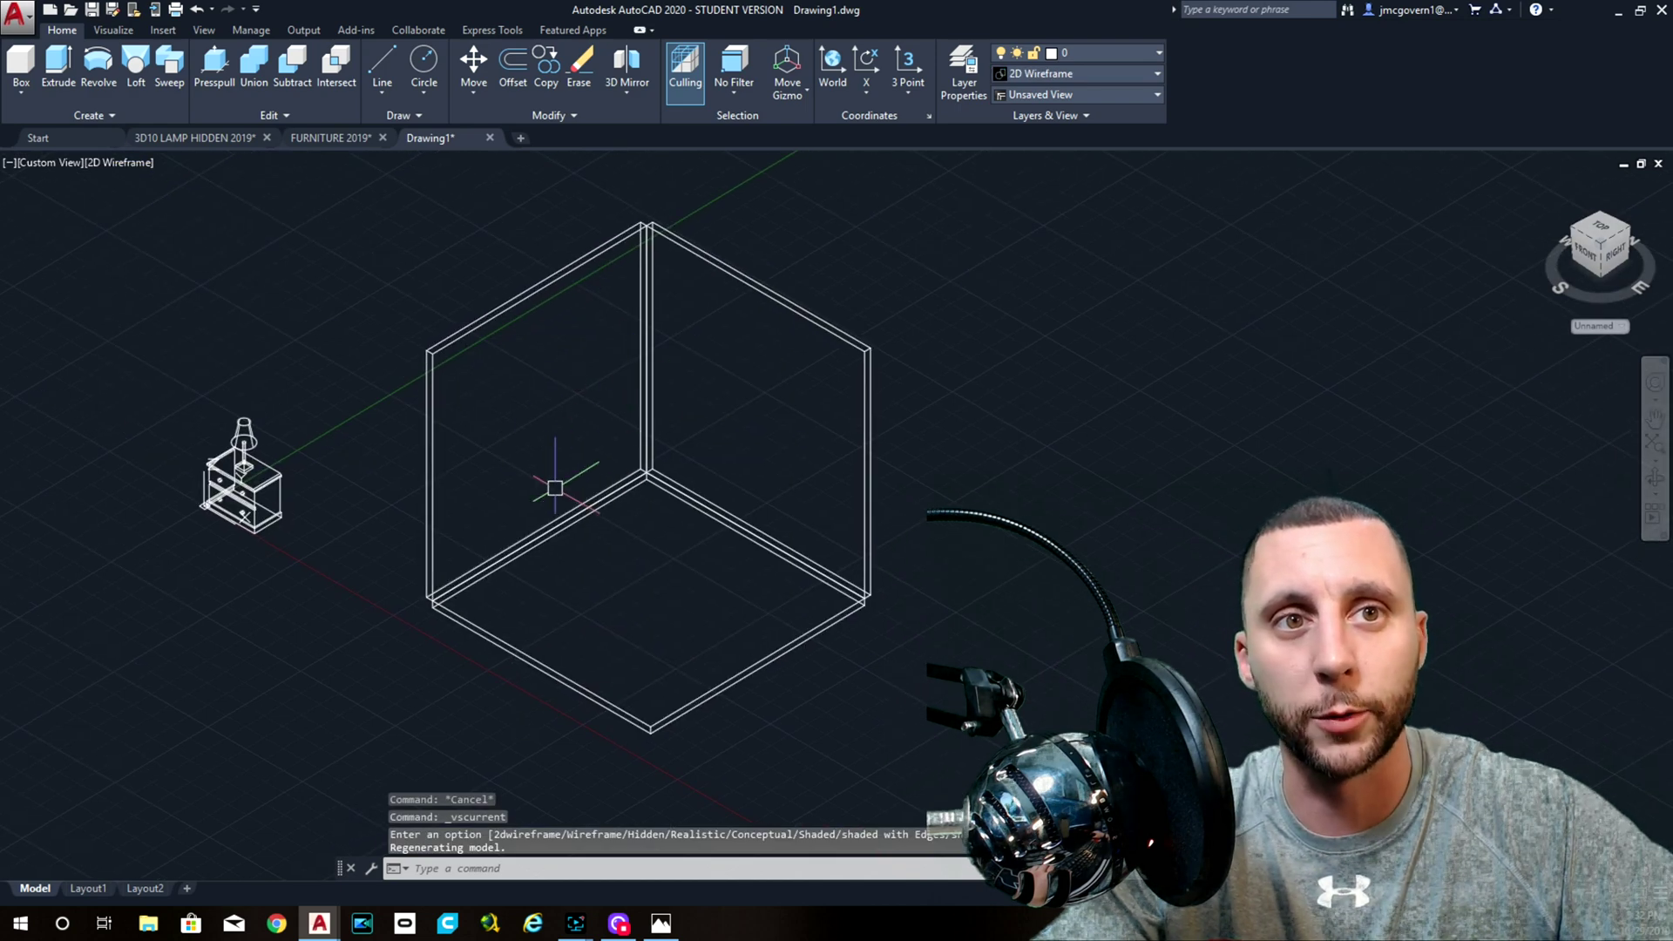
{"action": "left_click", "coordinate": [382, 62]}
{"action": "scroll", "coordinate": [602, 351], "scroll_direction": "up", "scroll_amount": 5}
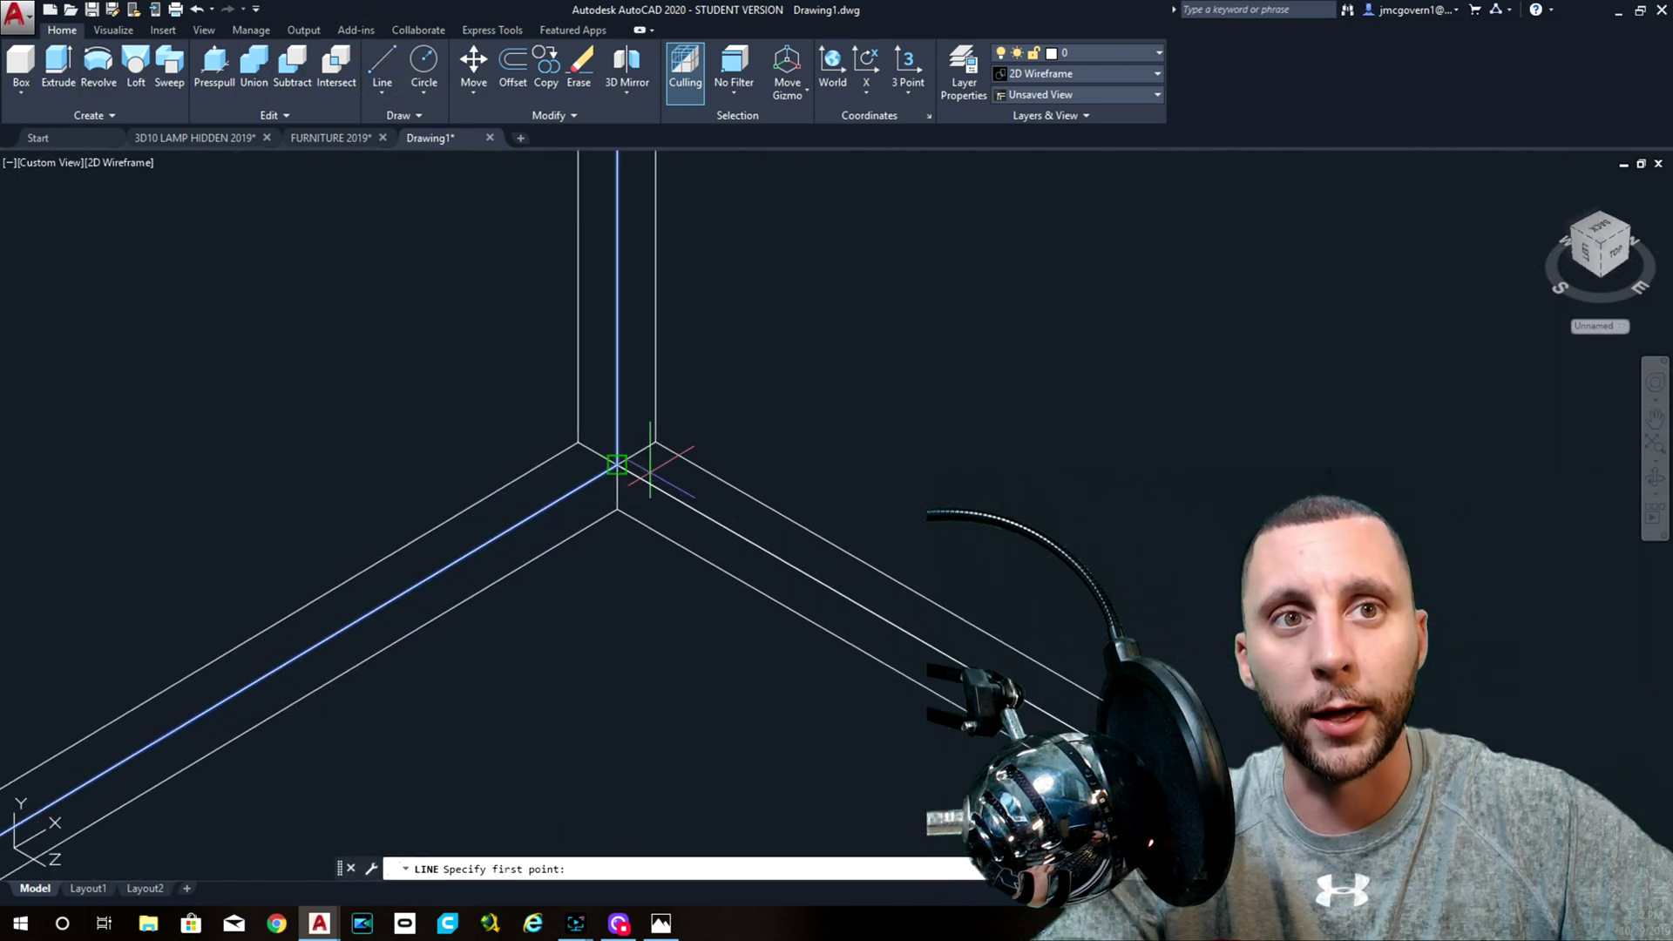
{"action": "left_click", "coordinate": [564, 447]}
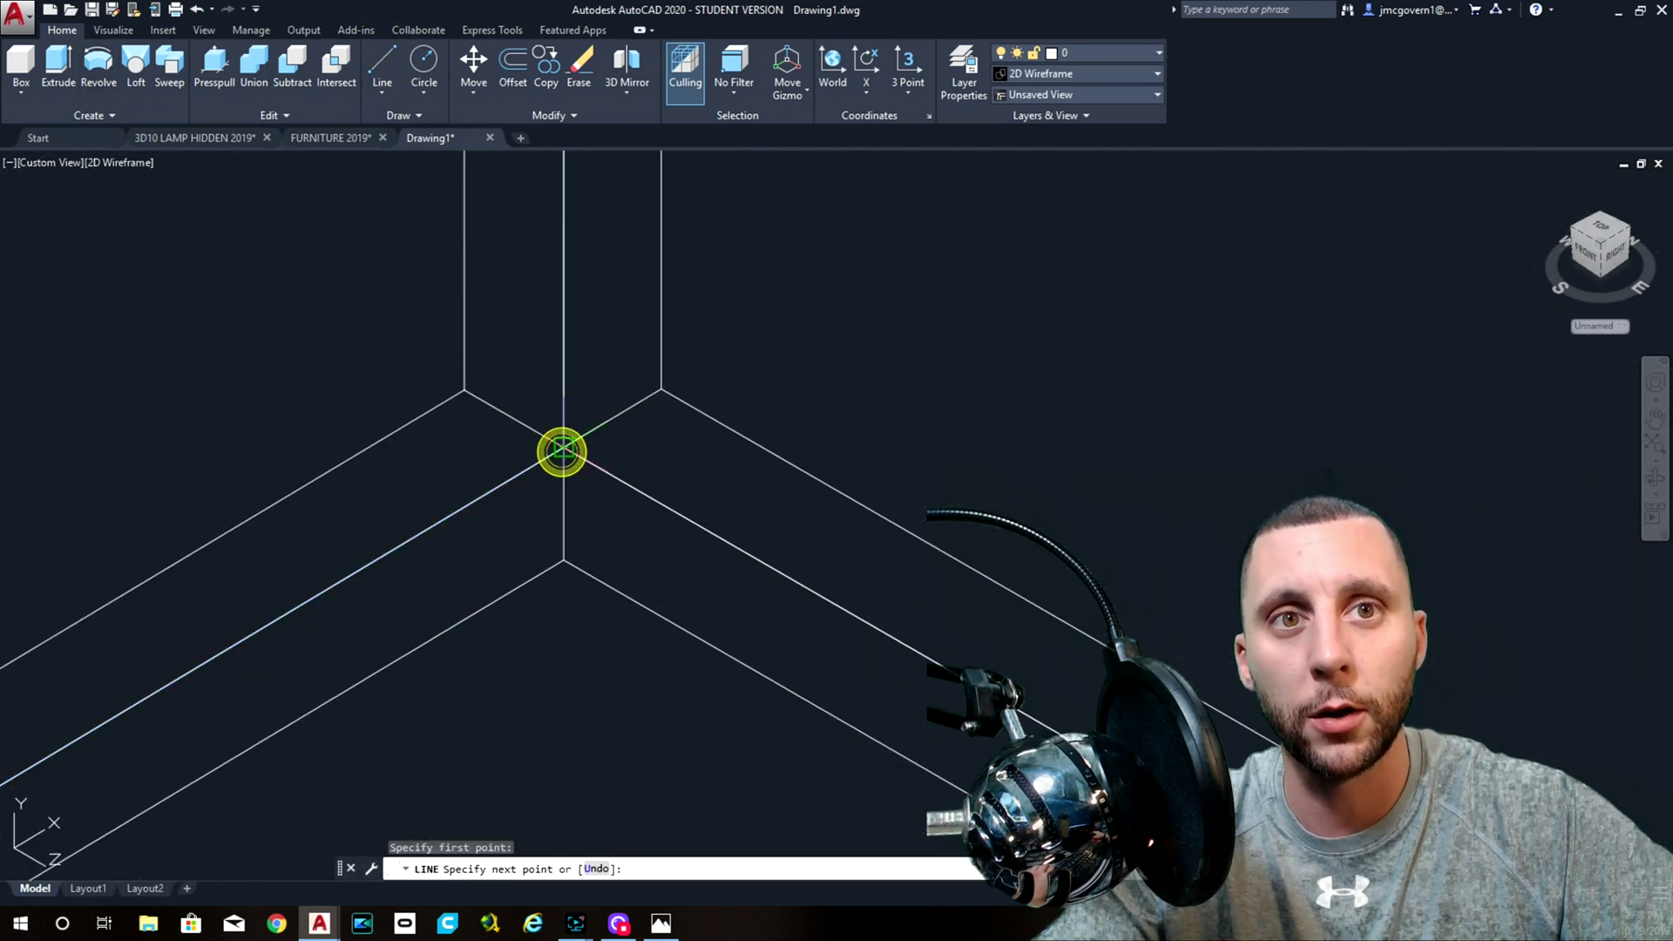
{"action": "scroll", "coordinate": [562, 450], "scroll_direction": "down", "scroll_amount": 4}
{"action": "left_click", "coordinate": [232, 264]}
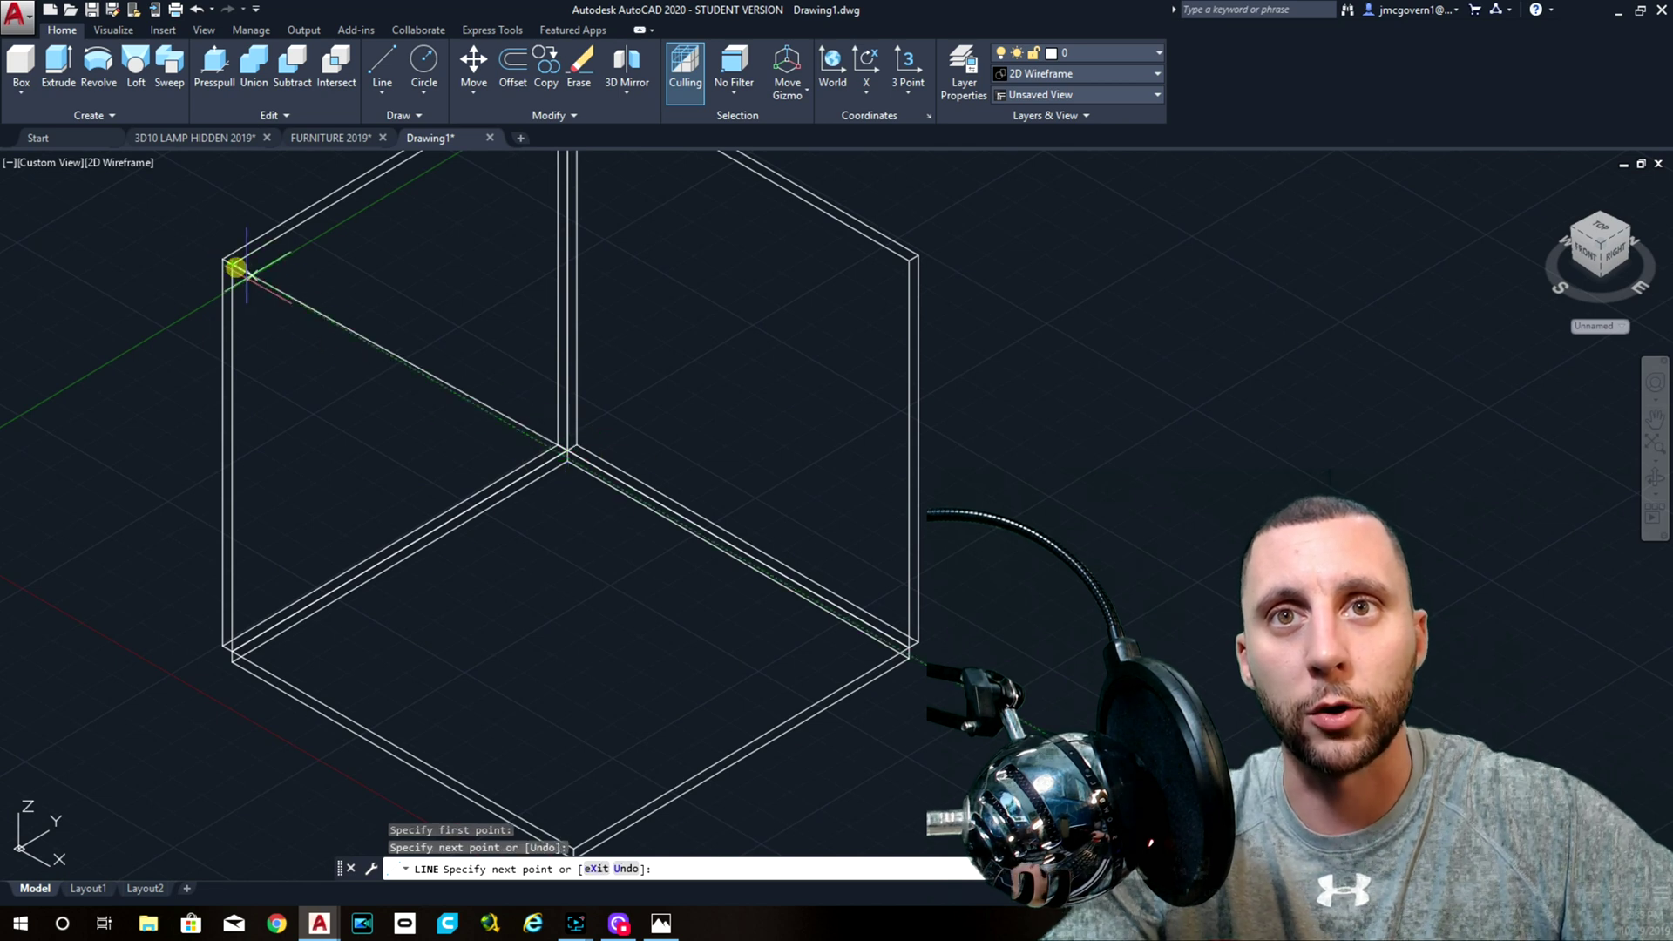
{"action": "key", "text": "Escape"}
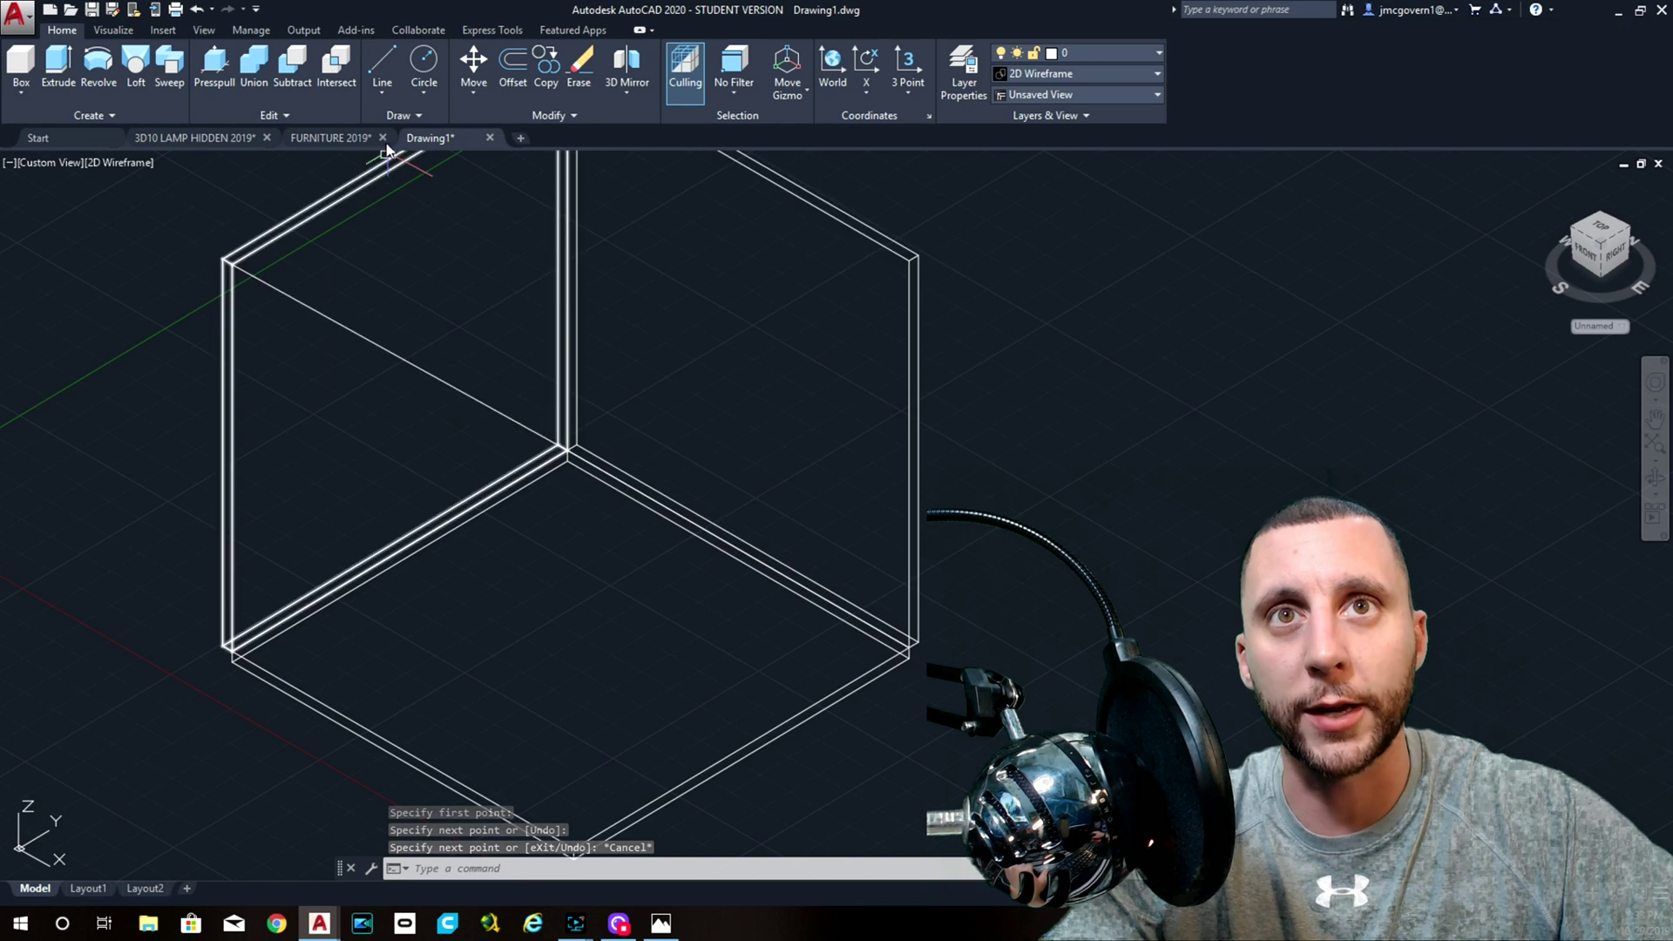
{"action": "left_click", "coordinate": [423, 61]}
{"action": "left_click", "coordinate": [404, 358]}
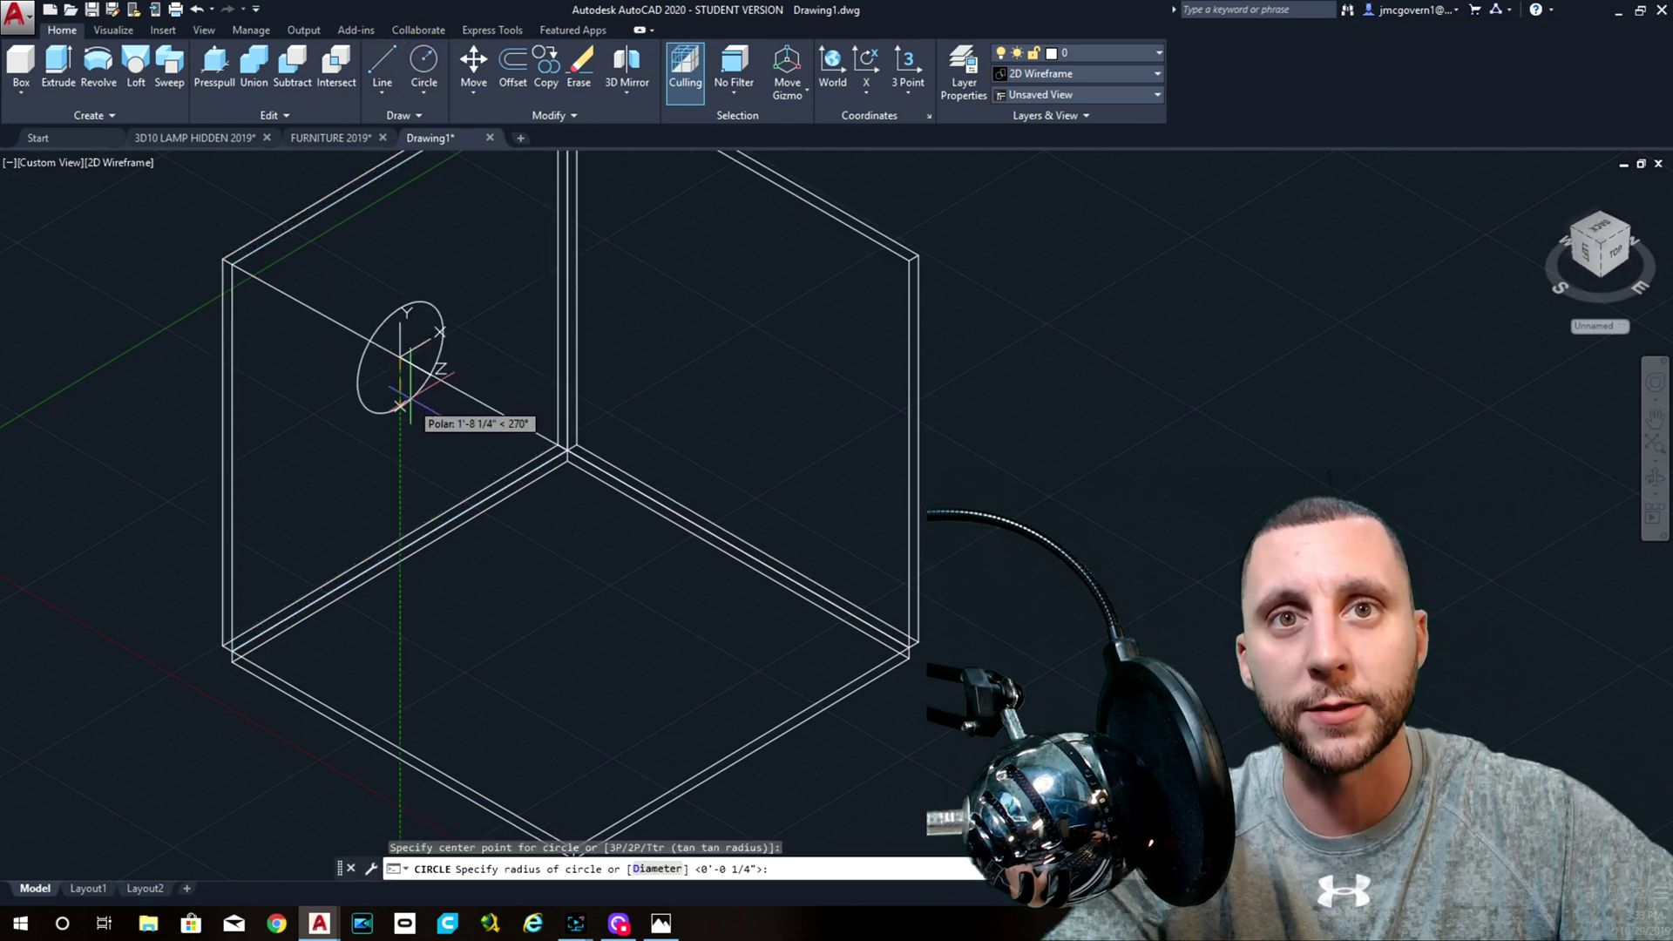
{"action": "key", "text": "Escape"}
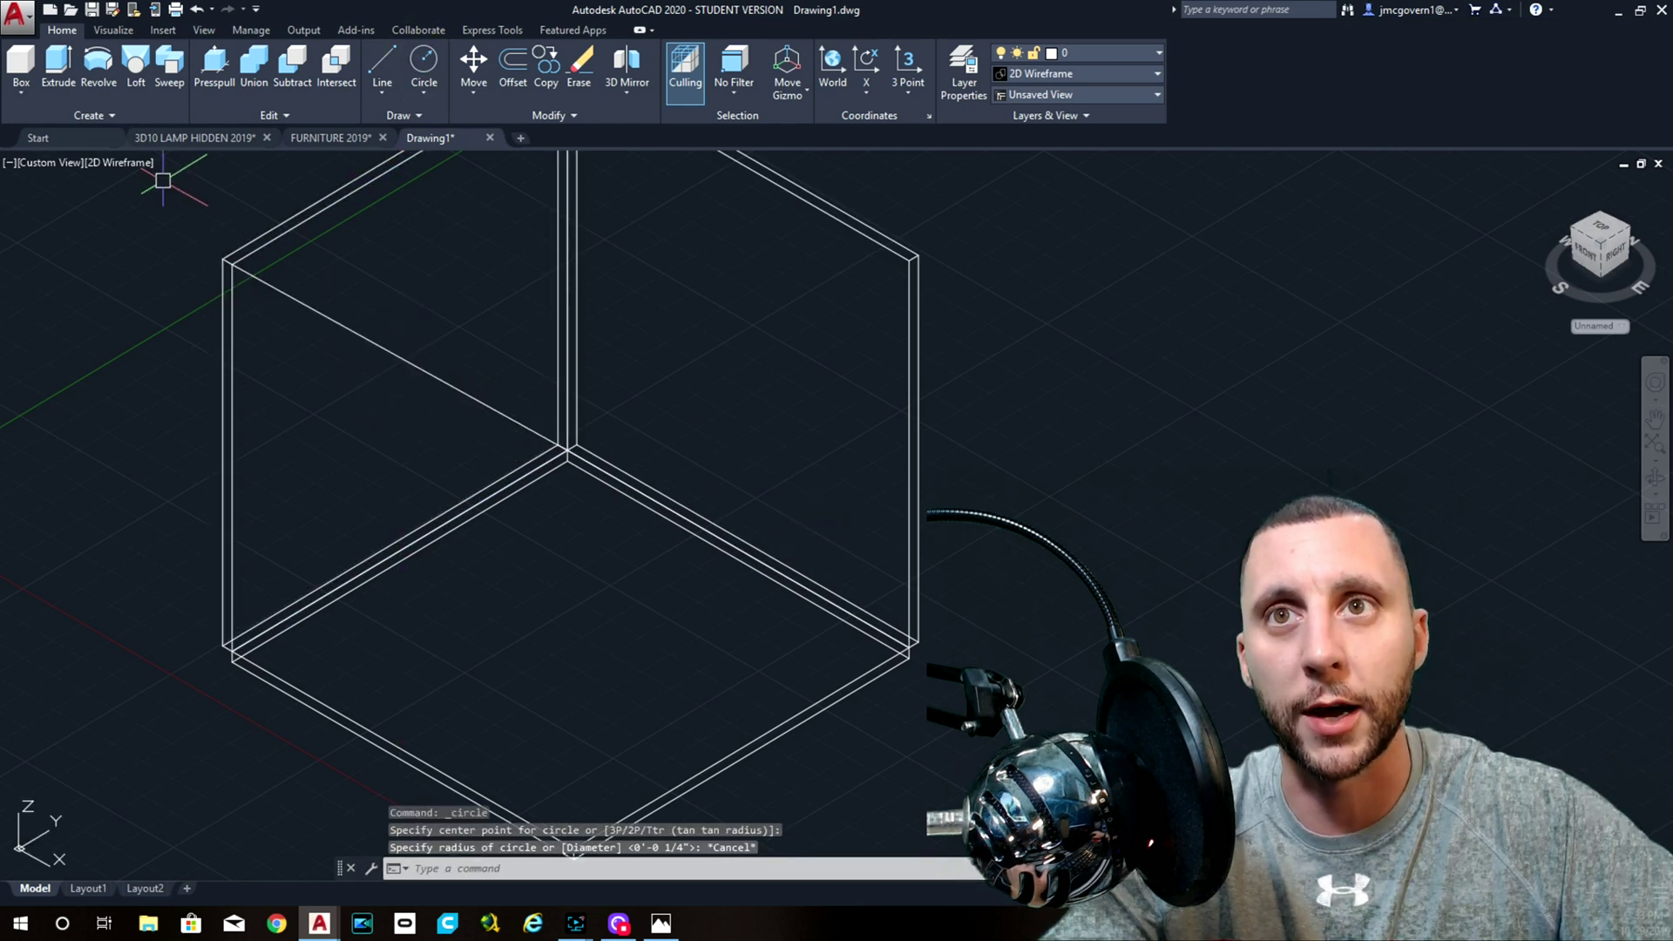
- Set the drawing to the Right view so the drawing plane aligns with the left wall
{"action": "left_click", "coordinate": [101, 166]}
{"action": "left_click", "coordinate": [39, 159]}
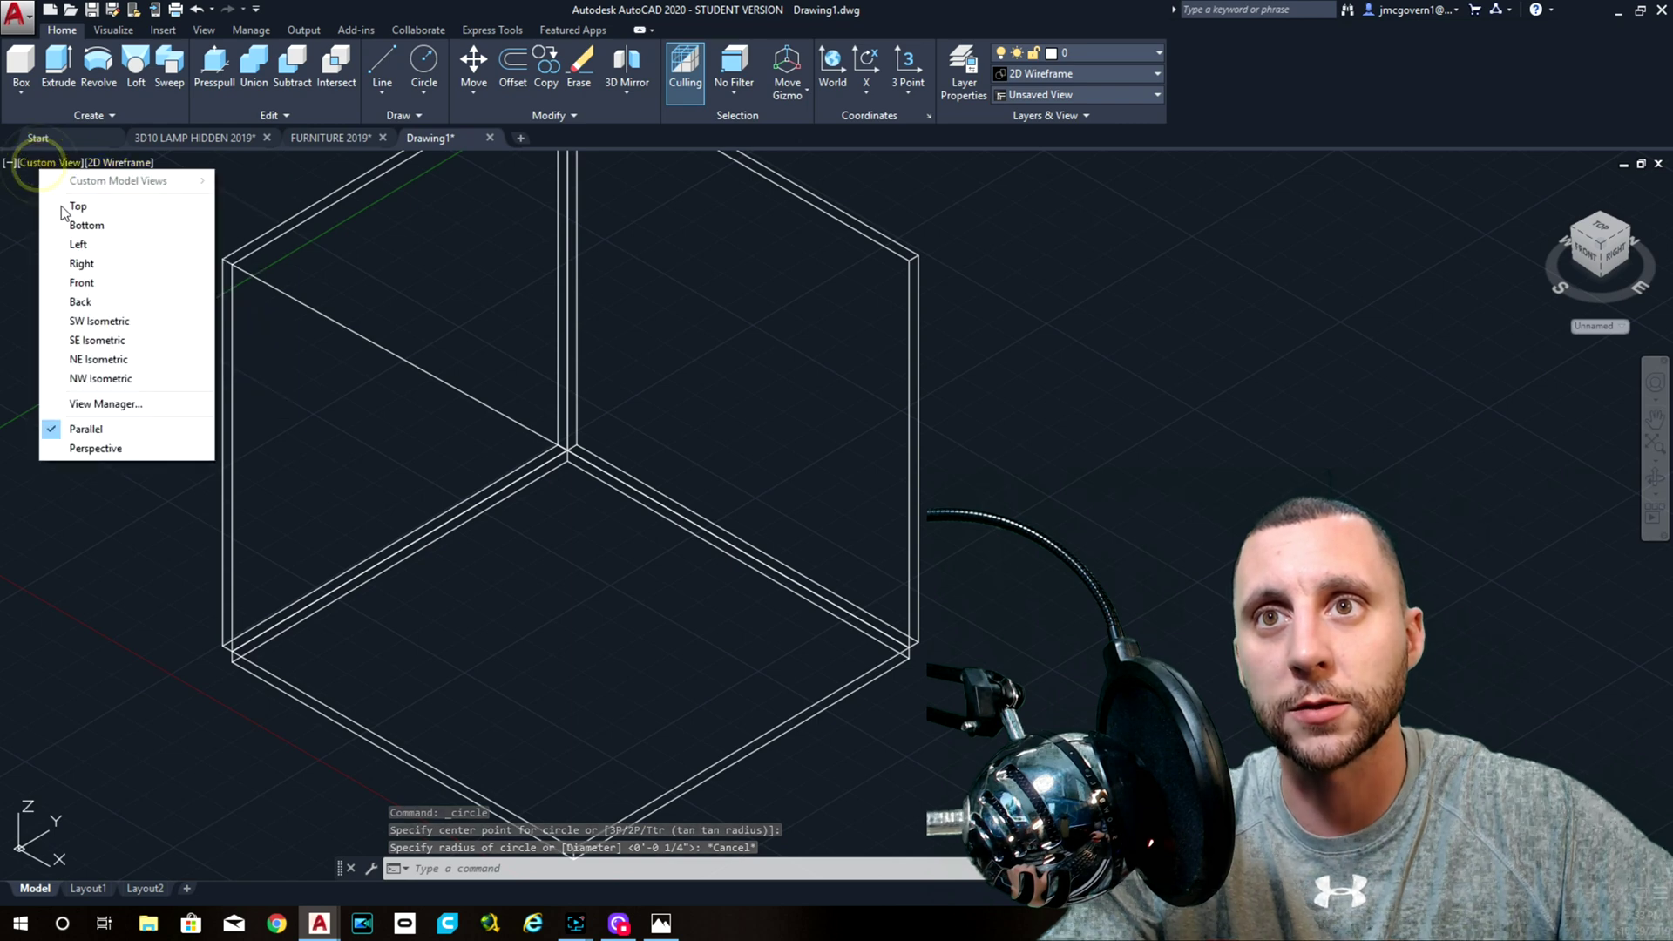
{"action": "left_click", "coordinate": [85, 264]}
{"action": "scroll", "coordinate": [692, 358], "scroll_direction": "down", "scroll_amount": 4}
{"action": "middle_click_drag", "start_coordinate": [697, 392], "coordinate": [713, 434], "text": "shift"}
{"action": "scroll", "coordinate": [795, 467], "scroll_direction": "up", "scroll_amount": 5}
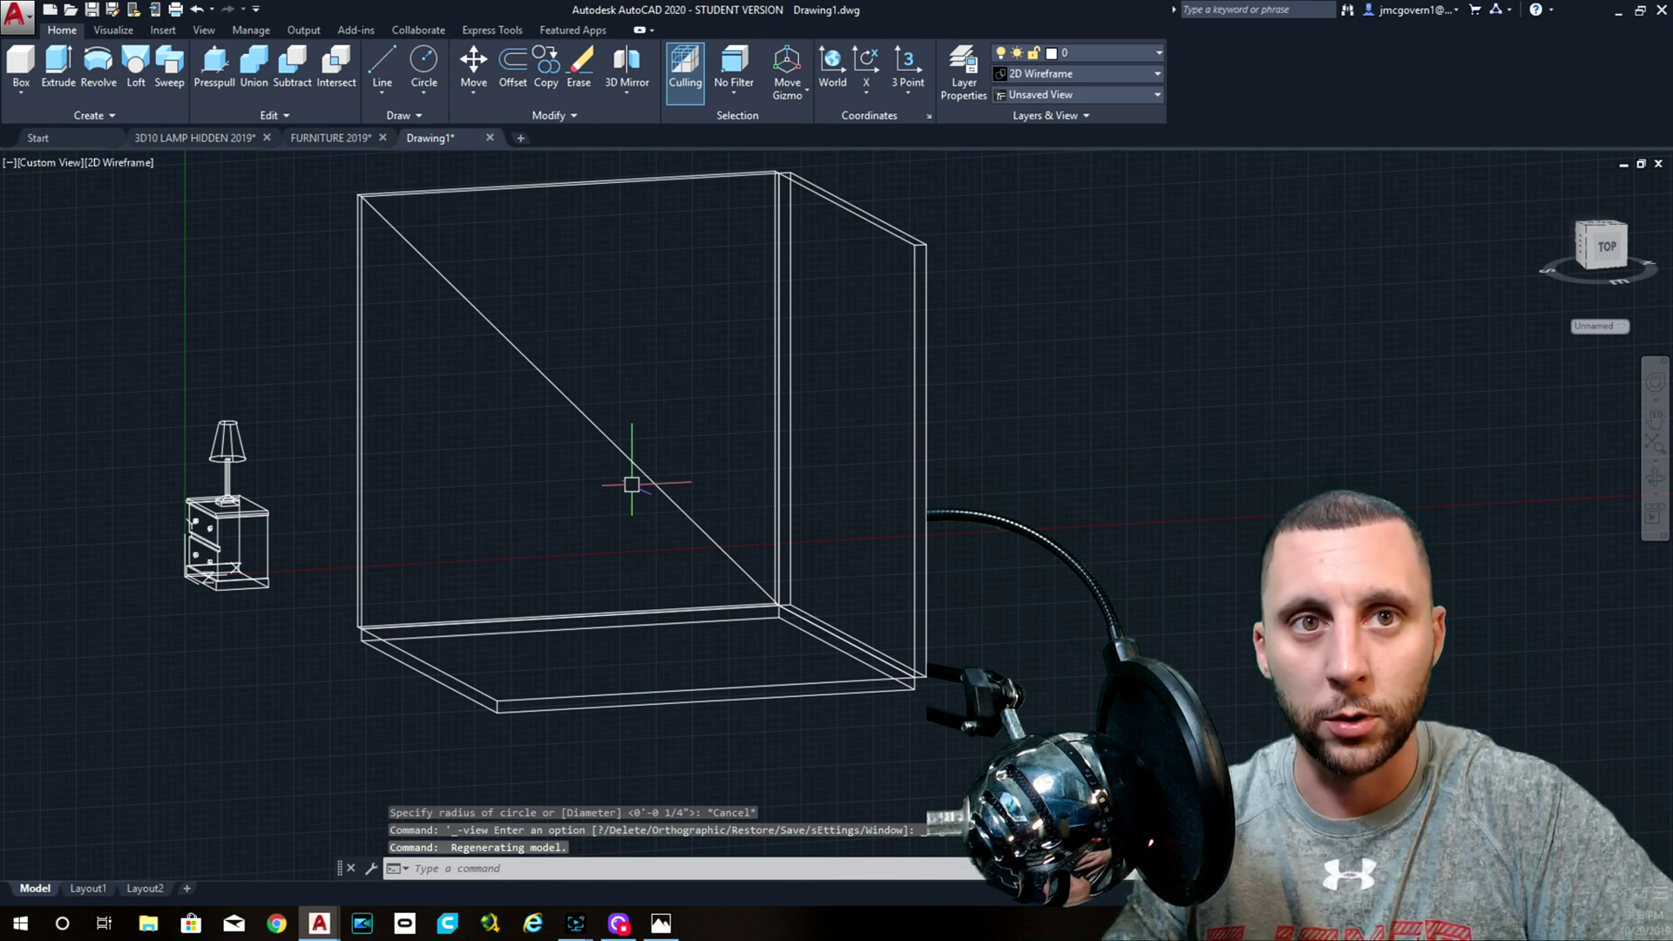
- Draw a vertical and a horizontal construction line through the midpoint of the left wall's diagonal line
{"action": "type", "text": "xline"}
{"action": "key", "text": "Return"}
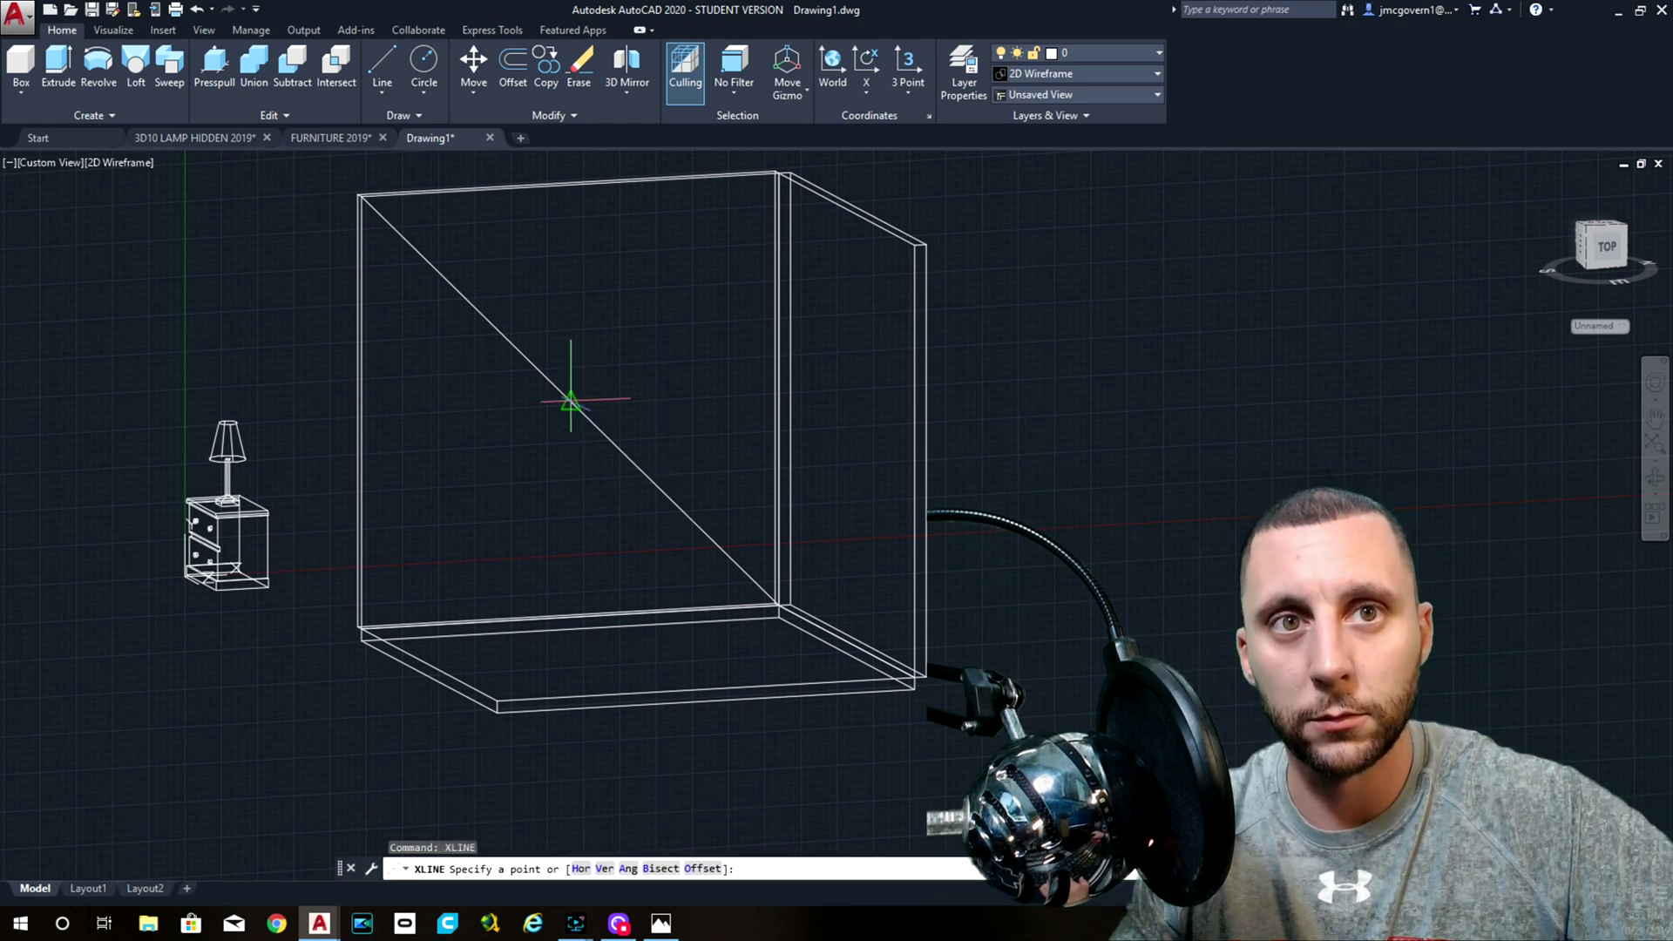
{"action": "left_click", "coordinate": [571, 403]}
{"action": "left_click", "coordinate": [571, 435]}
{"action": "left_click", "coordinate": [641, 403]}
- Delete the diagonal line from the left wall, keeping the two construction lines
{"action": "mouse_move", "coordinate": [641, 402]}
{"action": "middle_mouse_down", "text": "shift"}
{"action": "mouse_move", "coordinate": [579, 463]}
{"action": "mouse_move", "coordinate": [766, 471]}
{"action": "mouse_move", "coordinate": [638, 483]}
{"action": "mouse_move", "coordinate": [650, 471]}
{"action": "middle_mouse_up", "text": "shift"}
{"action": "left_click", "coordinate": [672, 448]}
{"action": "left_click", "coordinate": [635, 467]}
{"action": "key", "text": "Delete"}
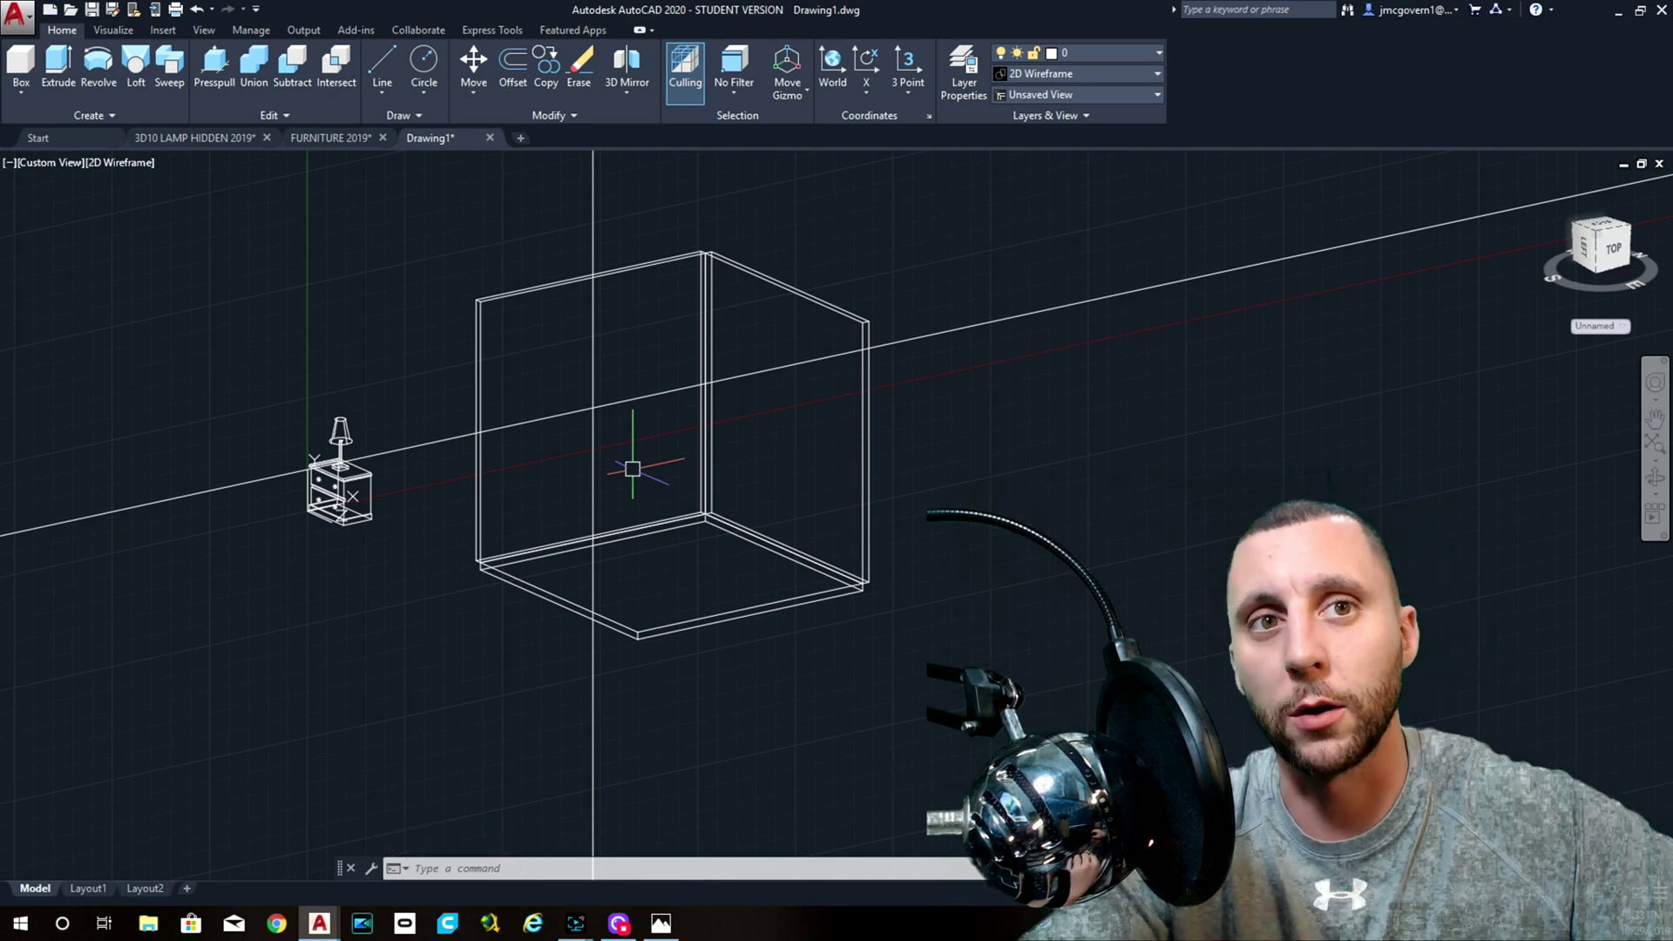
- Offset the vertical construction line 3' along the left wall toward the room's back corner
{"action": "left_click", "coordinate": [515, 75]}
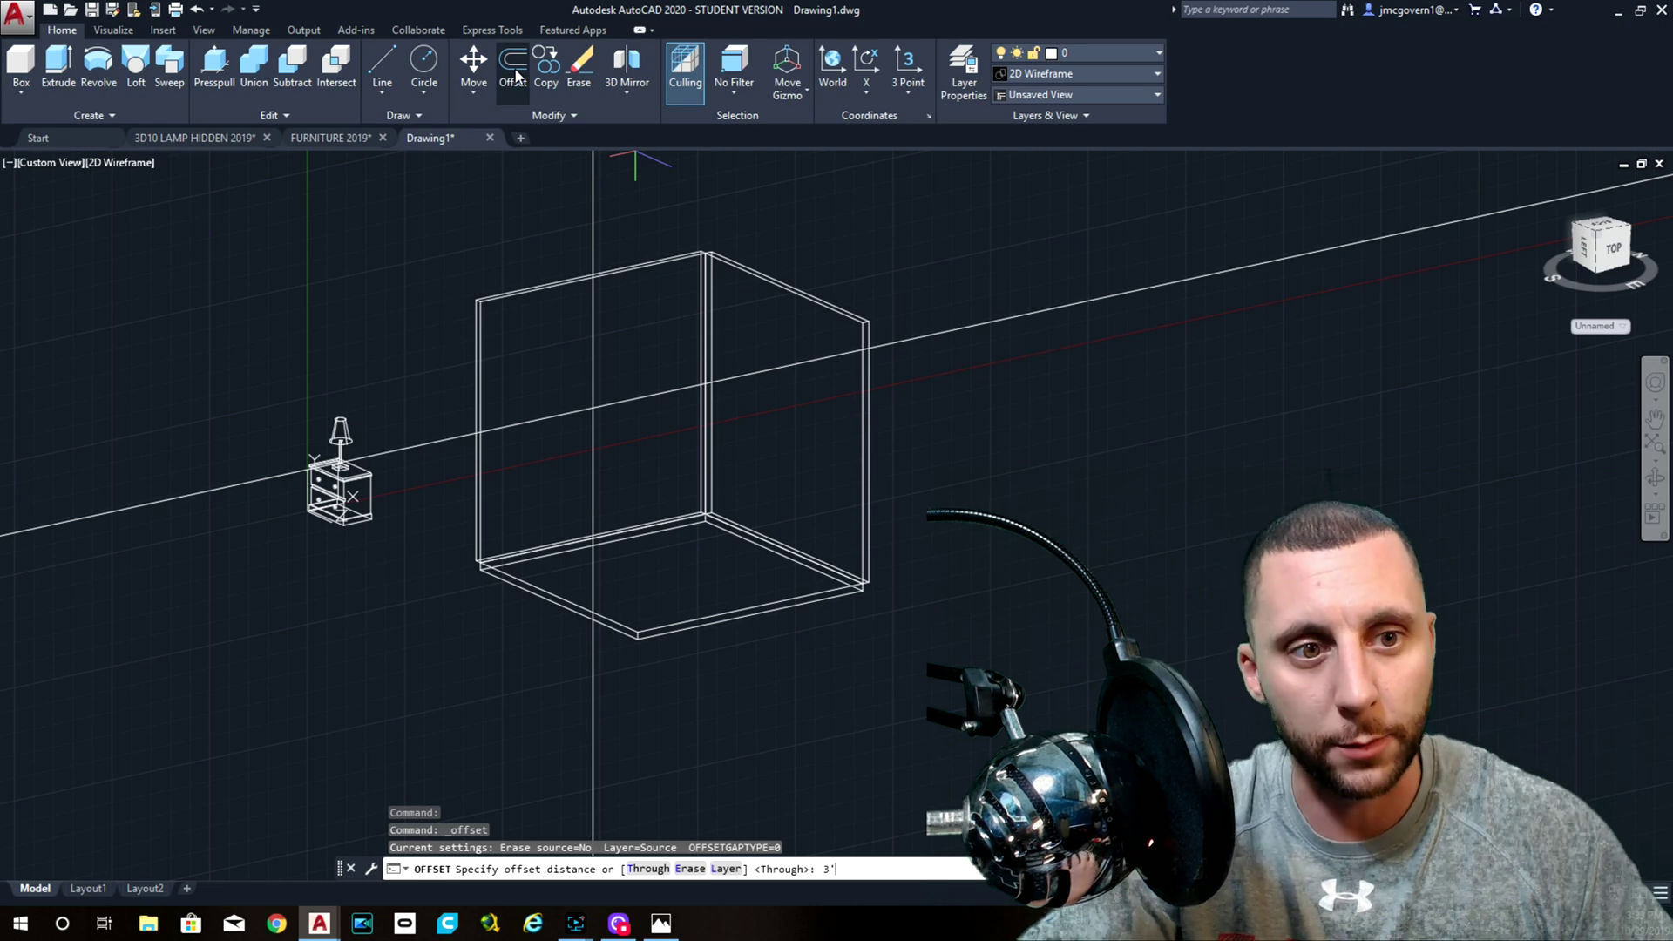
{"action": "key", "text": "Return"}
{"action": "left_click", "coordinate": [568, 280]}
{"action": "left_click", "coordinate": [592, 338]}
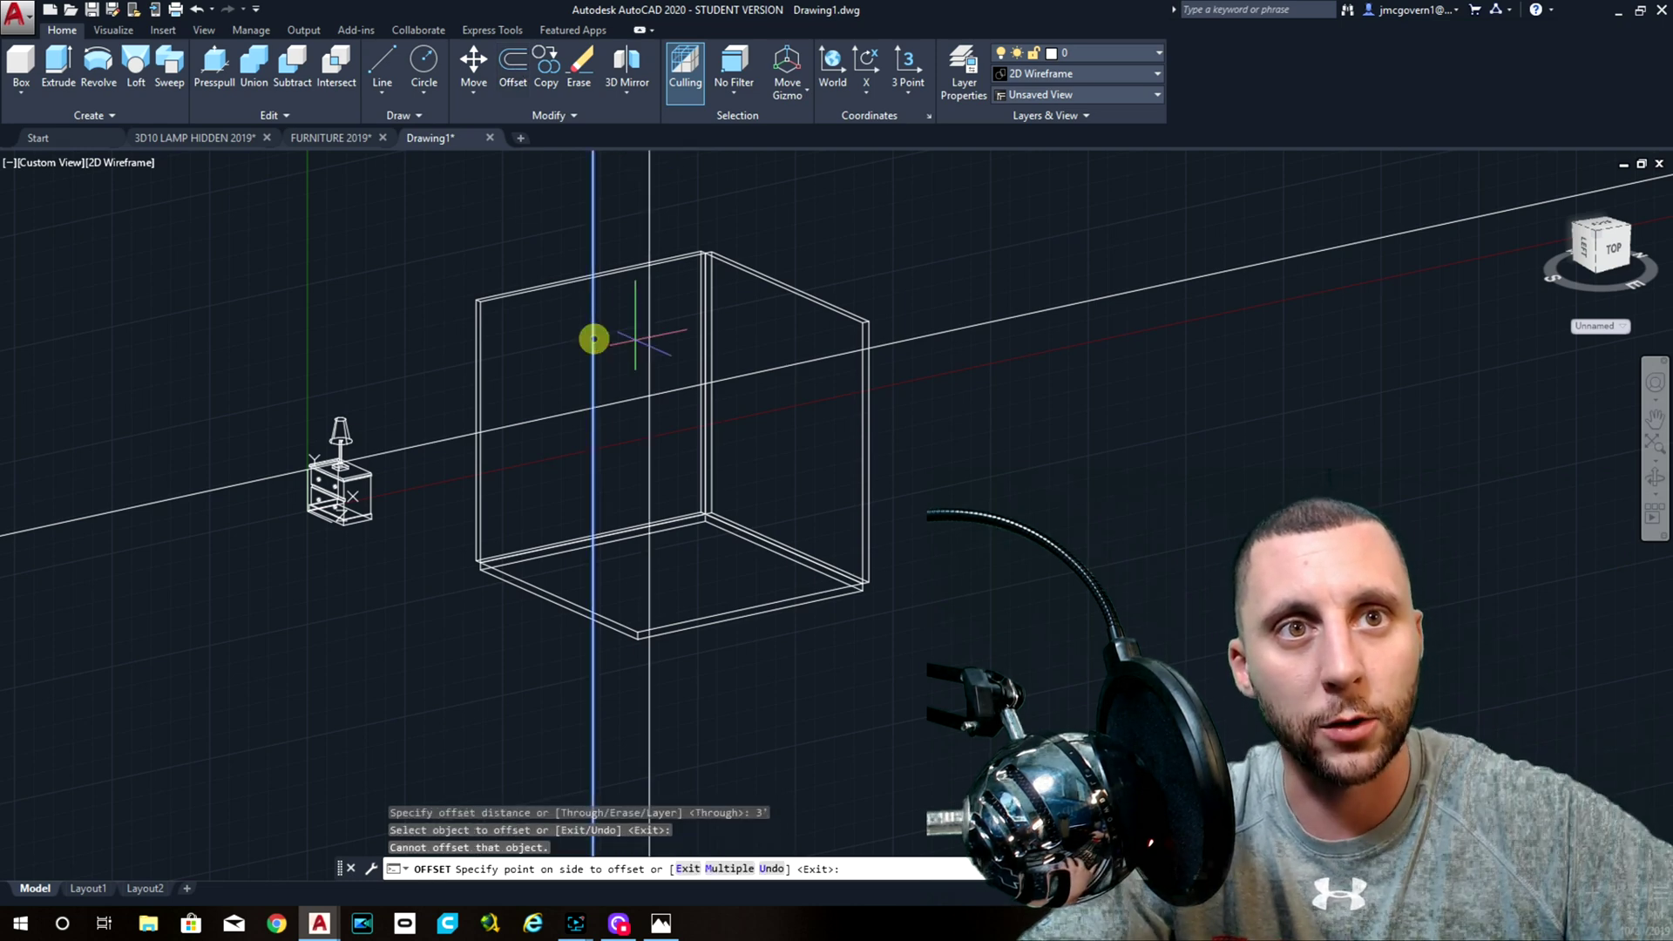
{"action": "left_click", "coordinate": [661, 358]}
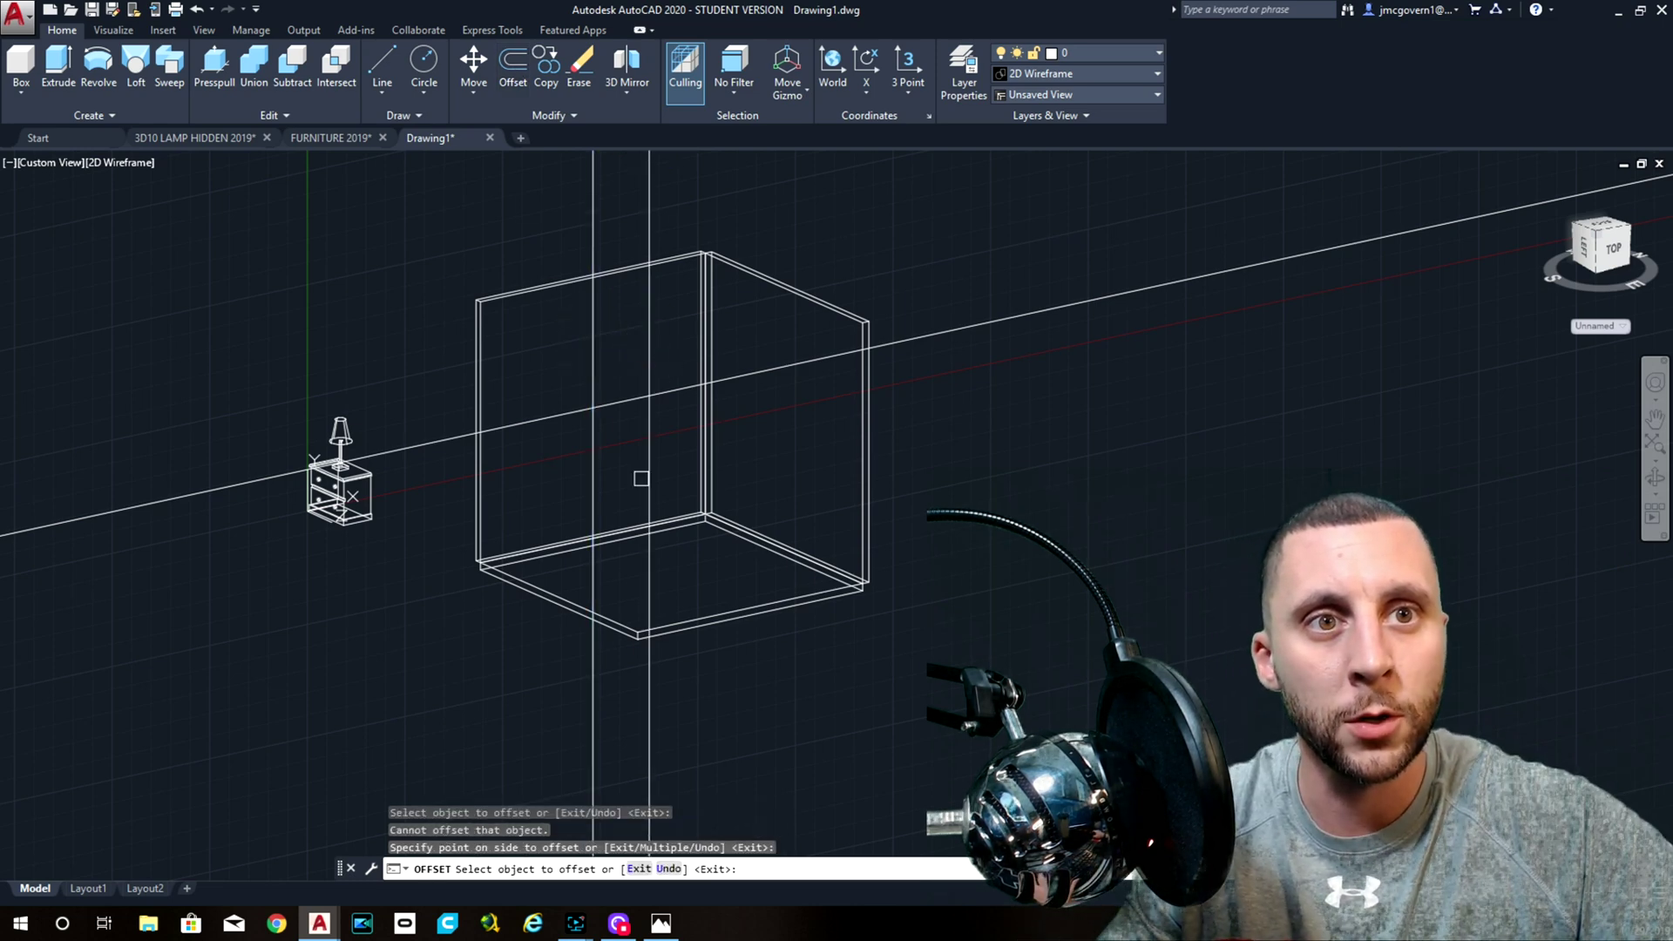
- Offset the horizontal construction line 2' upward on the left wall for the window's upper edge
{"action": "left_click", "coordinate": [519, 75]}
{"action": "type", "text": "2'"}
{"action": "key", "text": "Return"}
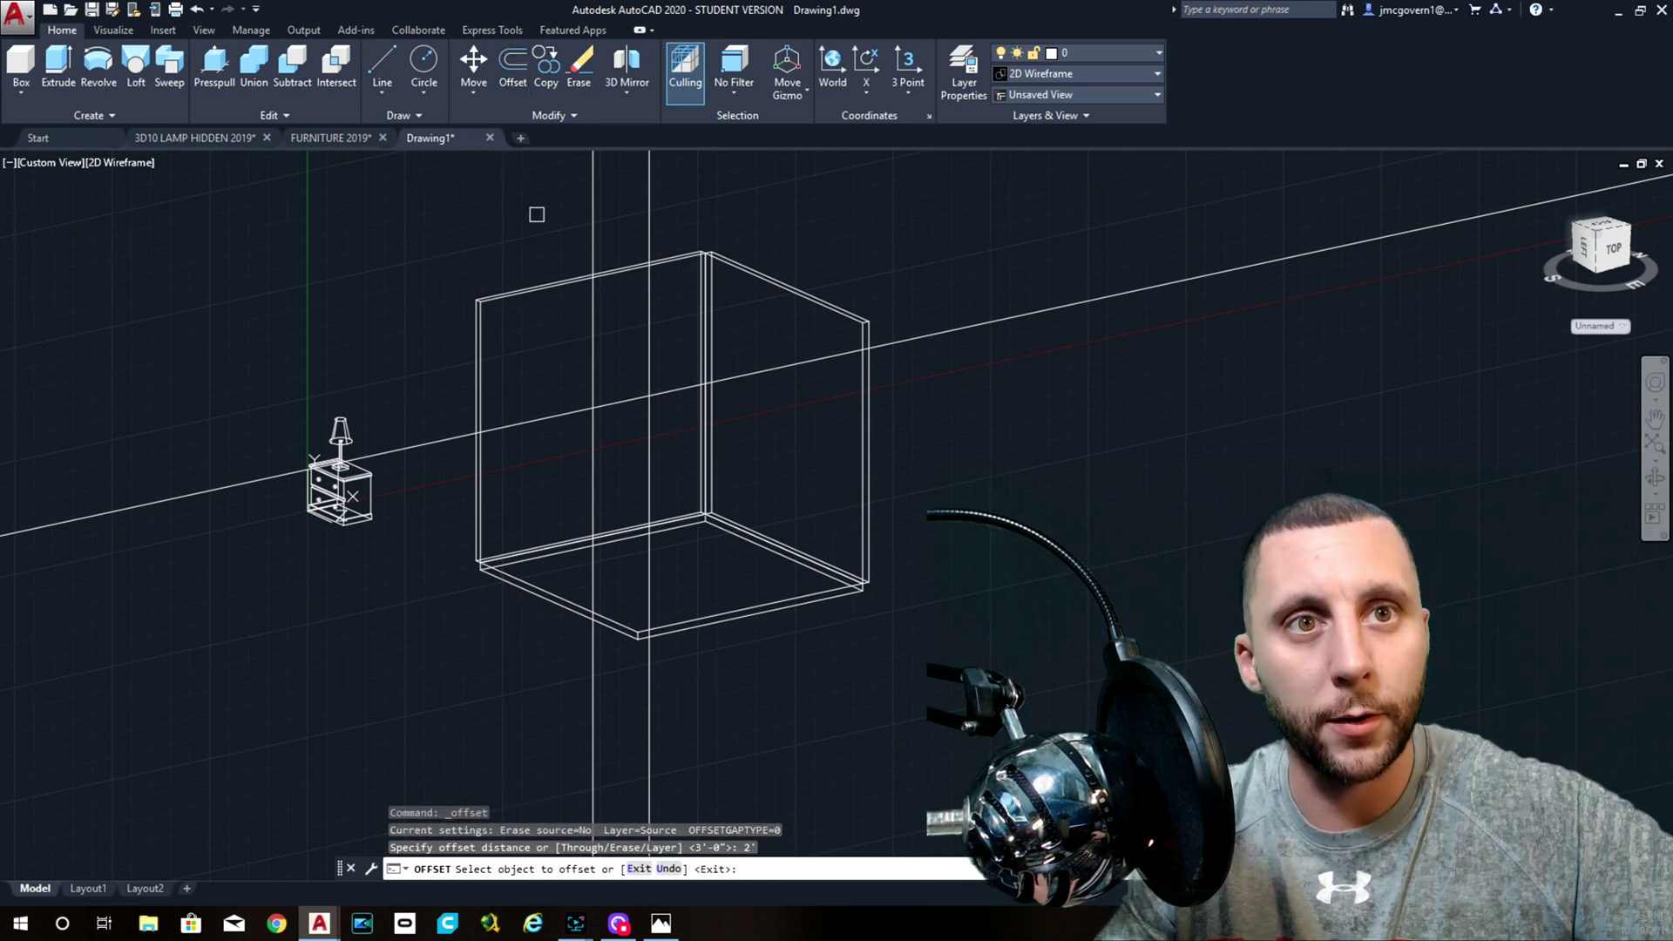
{"action": "left_click", "coordinate": [615, 336]}
{"action": "left_click", "coordinate": [628, 396]}
{"action": "left_click", "coordinate": [631, 366]}
{"action": "key", "text": "Return"}
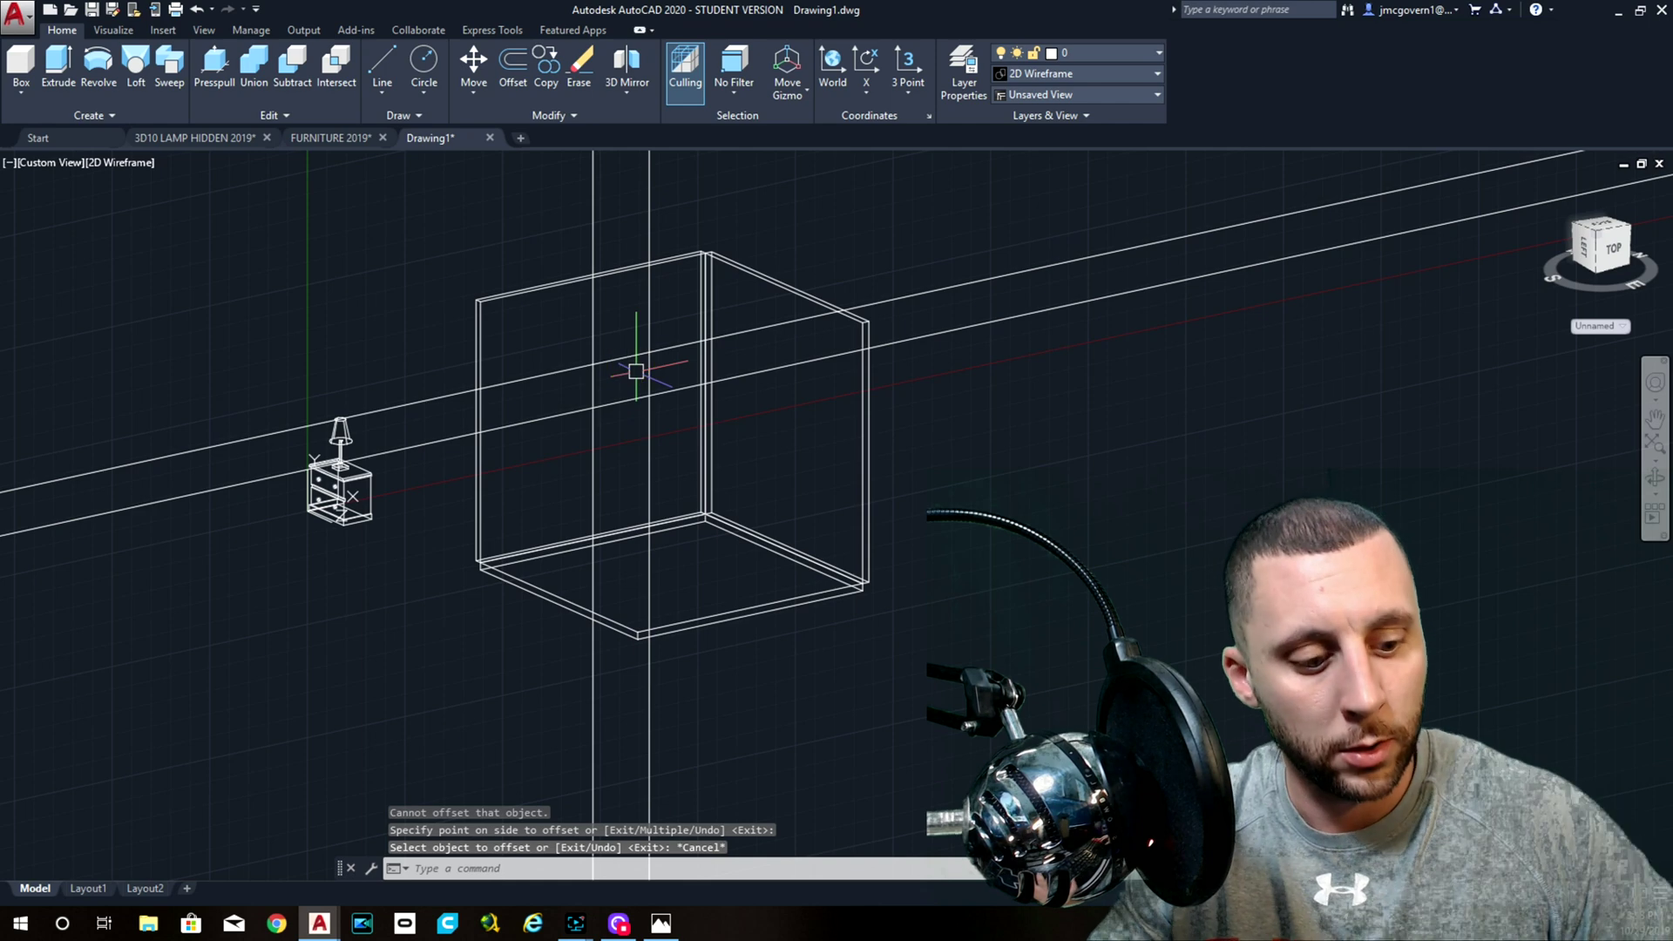
- Offset the original horizontal construction line 3' downward for the window's lower edge
{"action": "key", "text": "Return"}
{"action": "type", "text": "3'"}
{"action": "key", "text": "Return"}
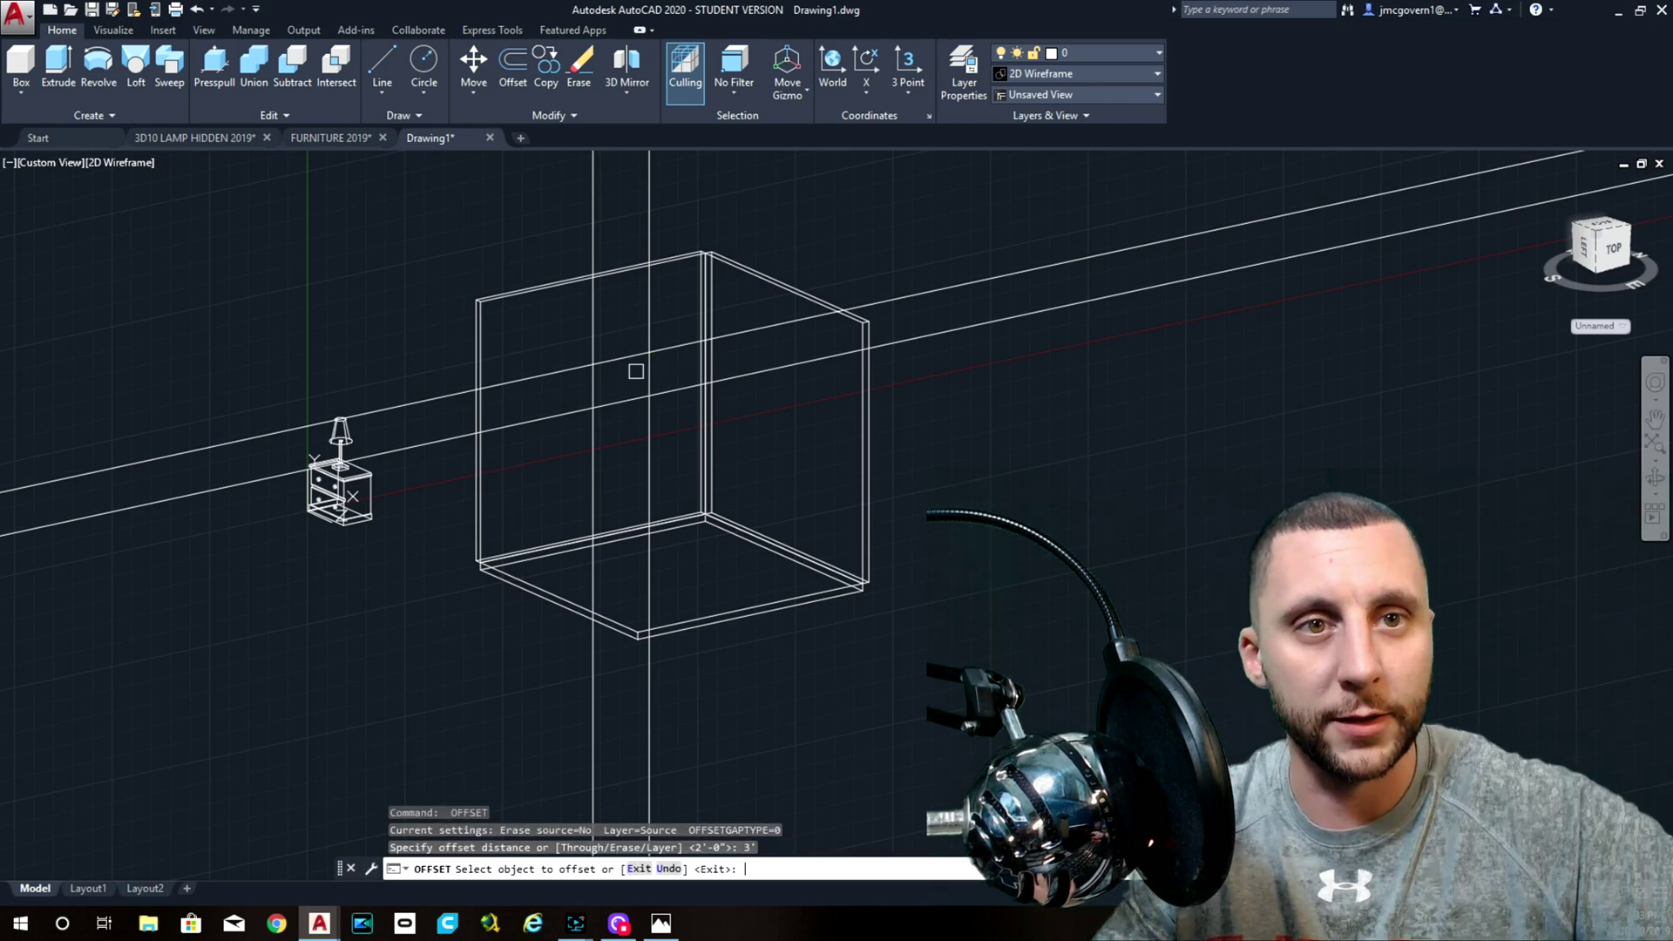
{"action": "left_click", "coordinate": [629, 373]}
{"action": "left_click", "coordinate": [627, 451]}
{"action": "key", "text": "Escape"}
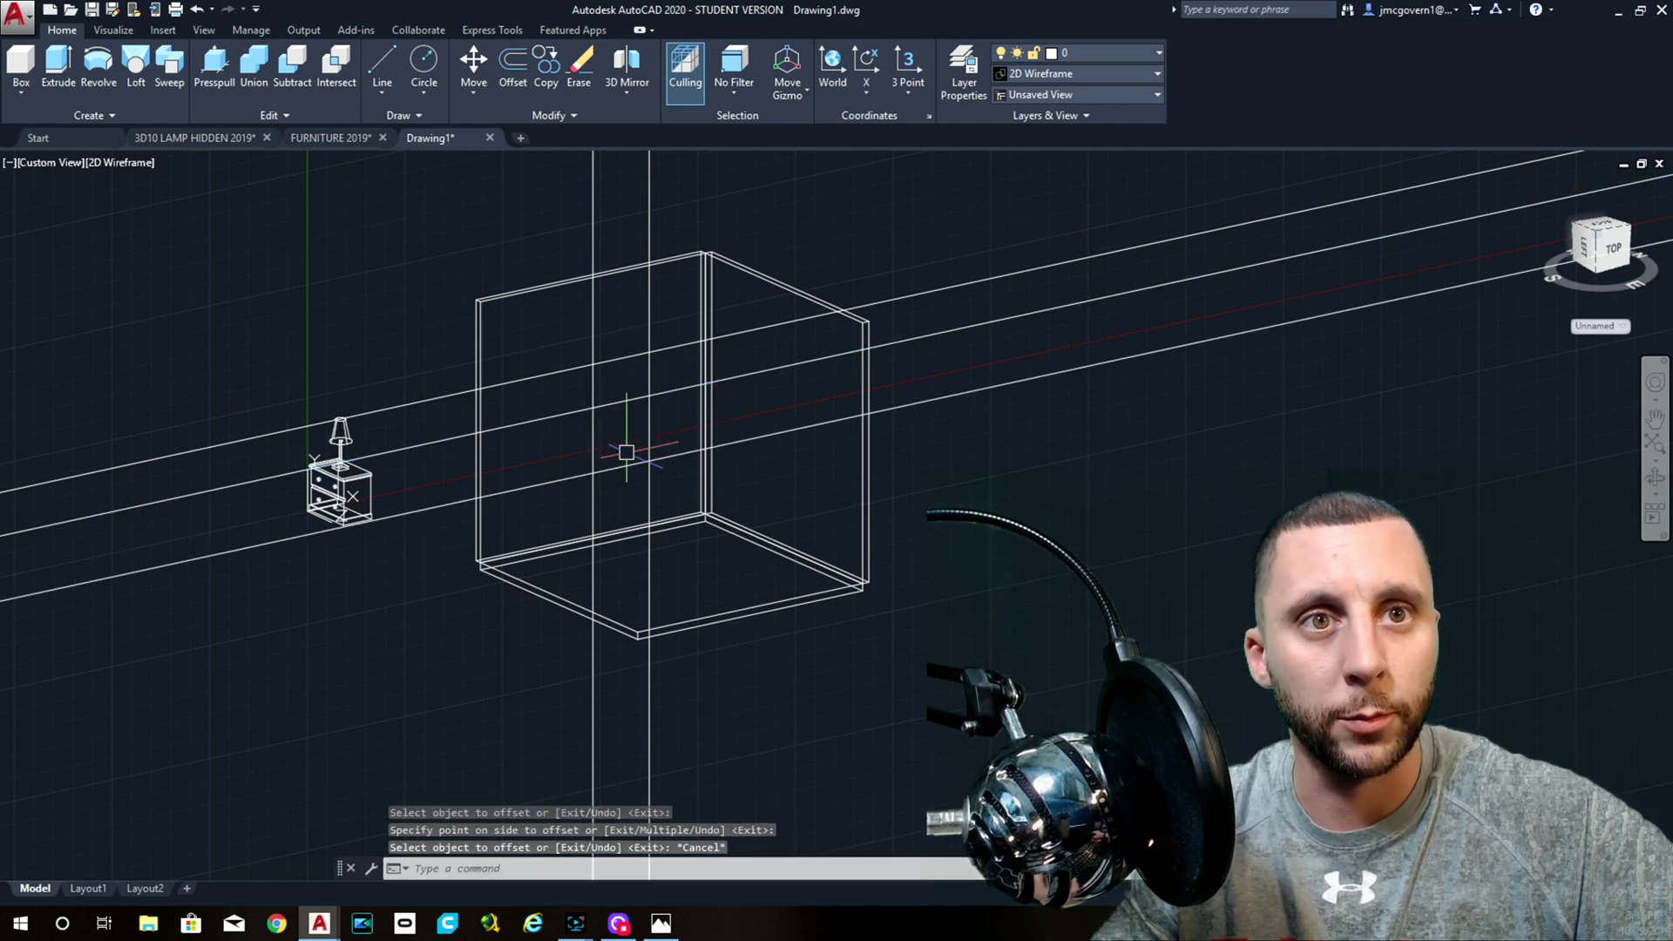
- Delete the middle horizontal construction line, leaving the four lines that bound the window
{"action": "middle_click_drag", "start_coordinate": [635, 474], "coordinate": [672, 463], "text": "shift"}
{"action": "scroll", "coordinate": [627, 424], "scroll_direction": "up", "scroll_amount": 3}
{"action": "scroll", "coordinate": [628, 424], "scroll_direction": "up", "scroll_amount": 2}
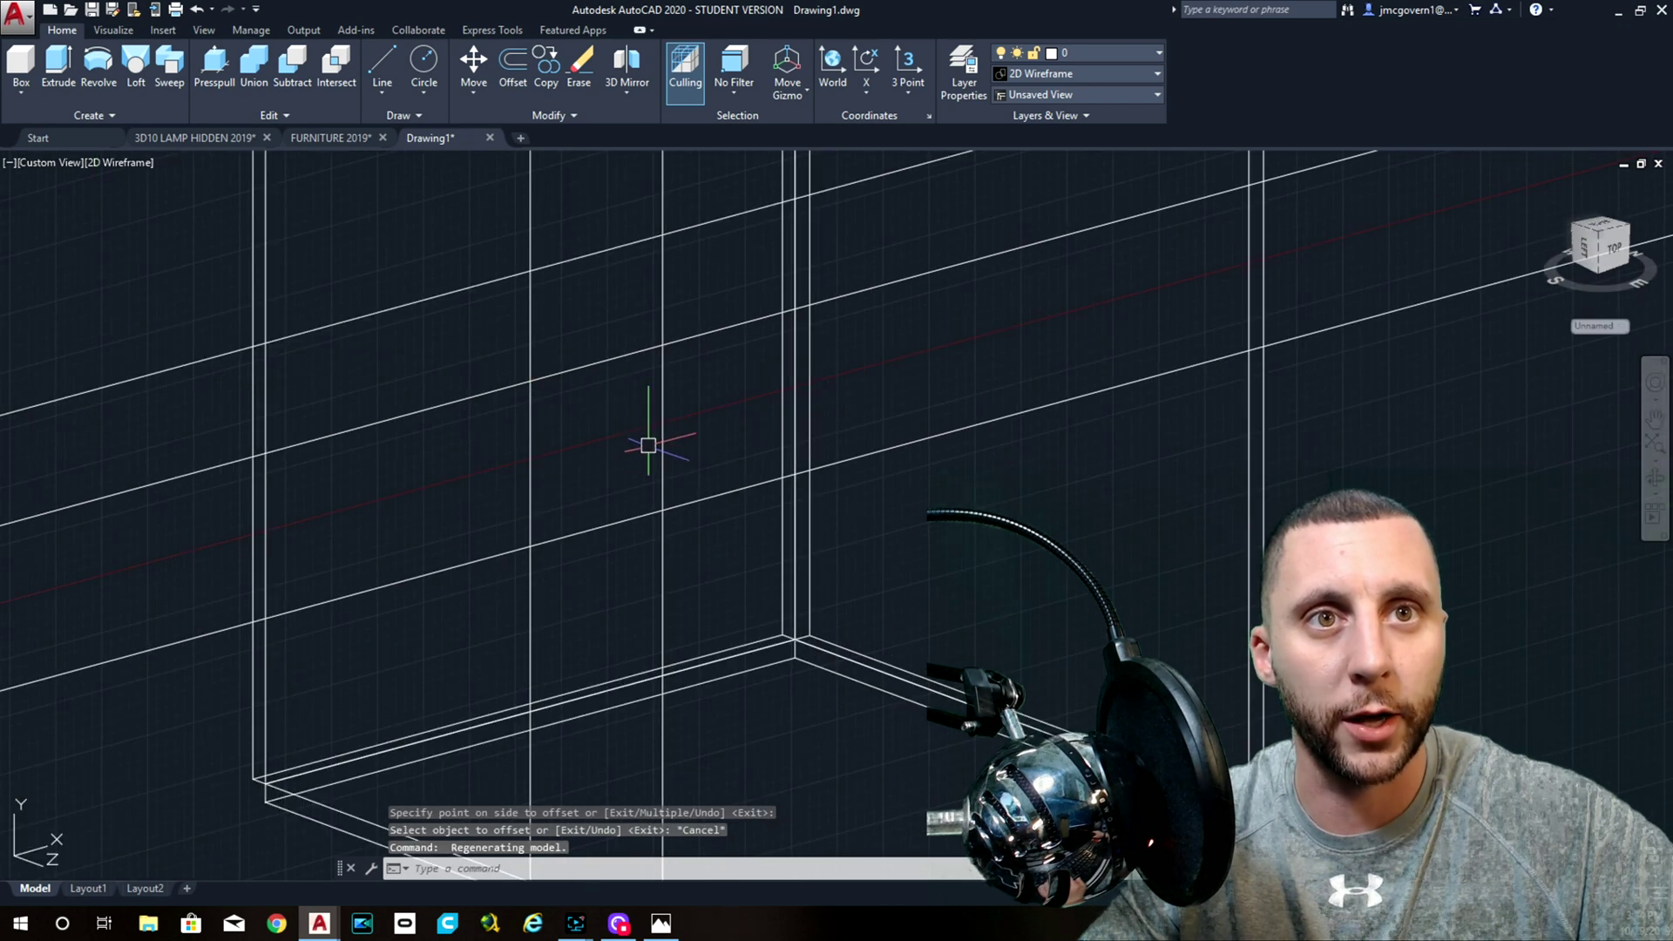
{"action": "left_click", "coordinate": [614, 380]}
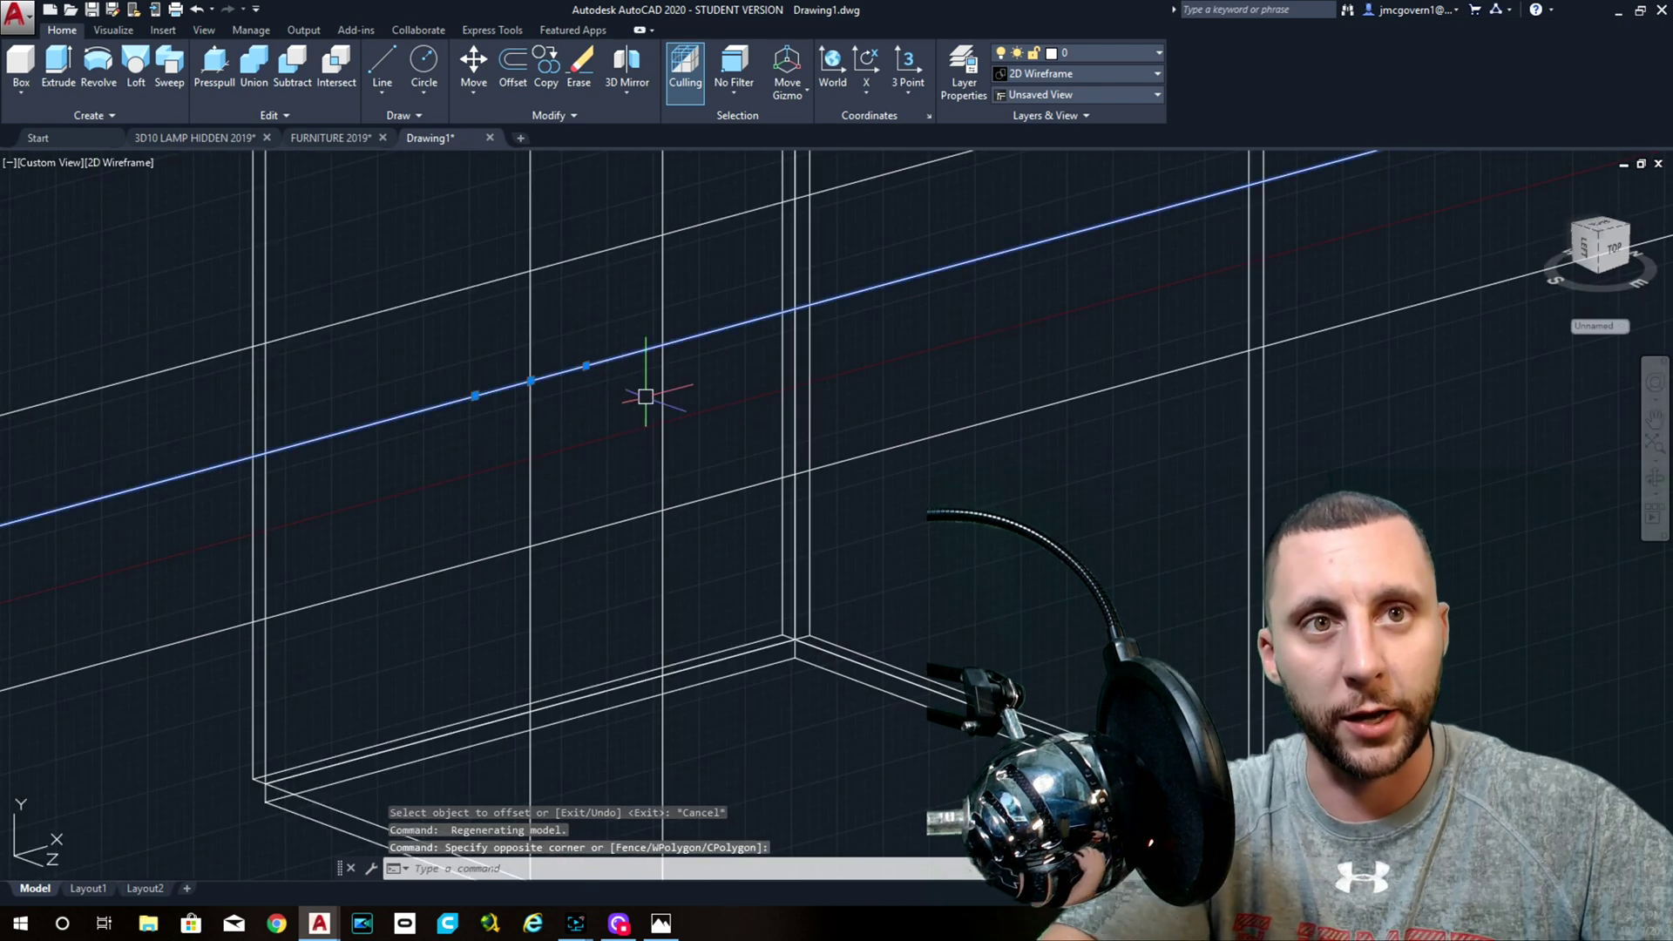
{"action": "key", "text": "Delete"}
- Fillet the window's two lower corners with radius 0, trimming the construction lines to sharp corners
{"action": "type", "text": "fille"}
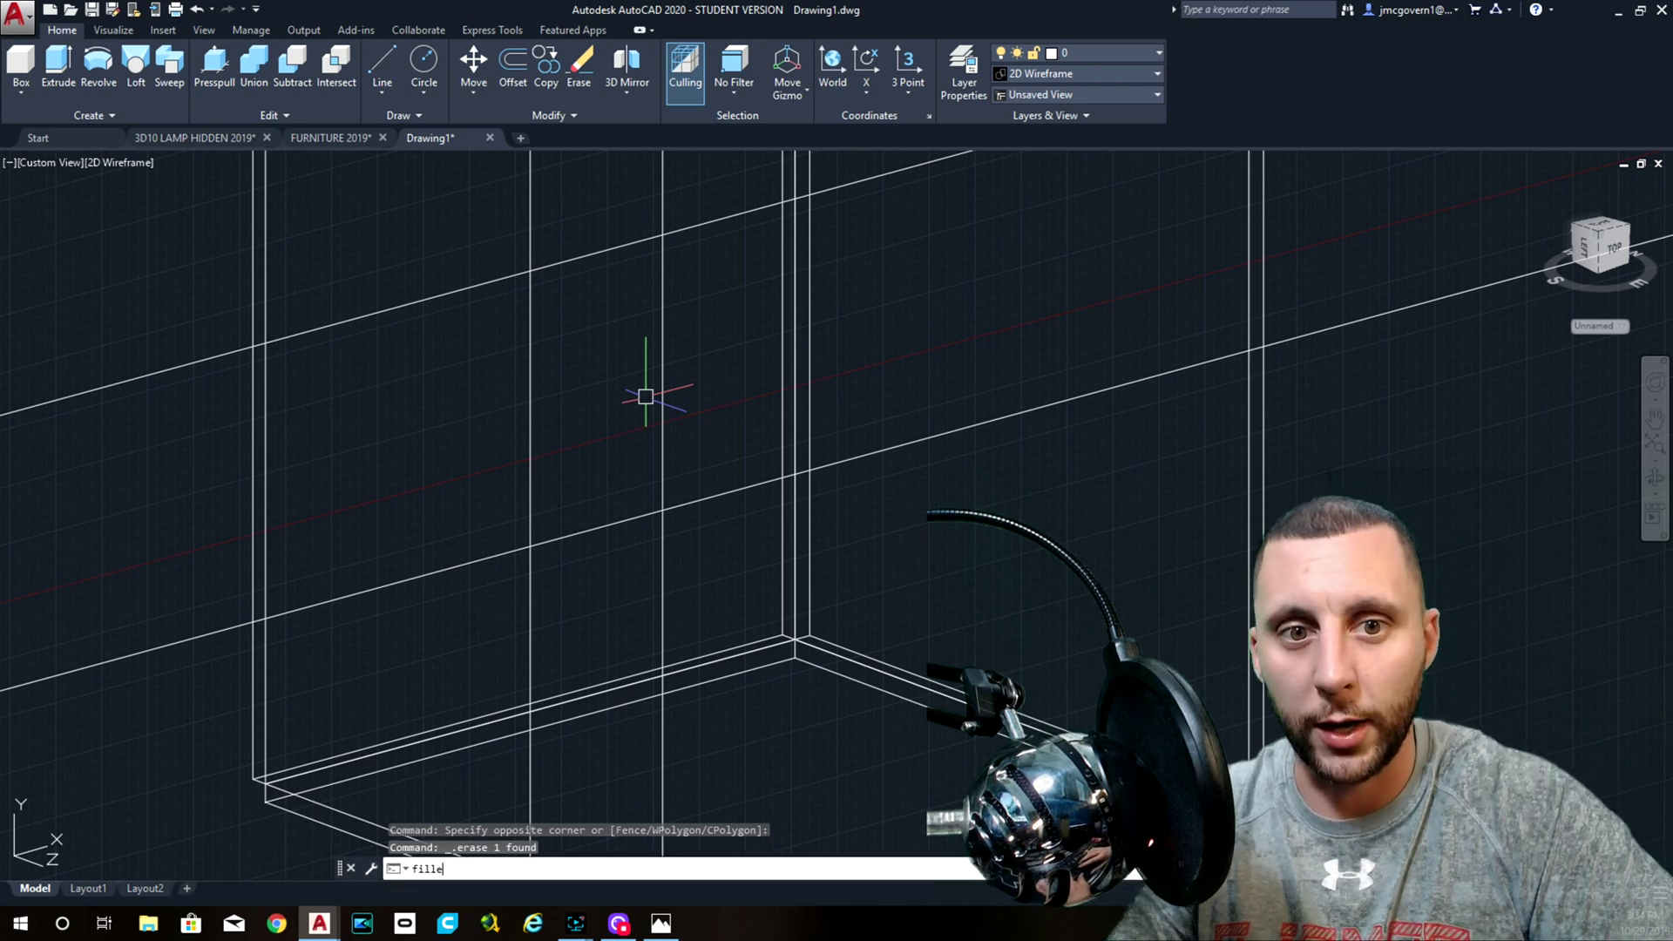
{"action": "type", "text": "t"}
{"action": "key", "text": "Return"}
{"action": "type", "text": "r"}
{"action": "key", "text": "Return"}
{"action": "type", "text": "0"}
{"action": "key", "text": "Return"}
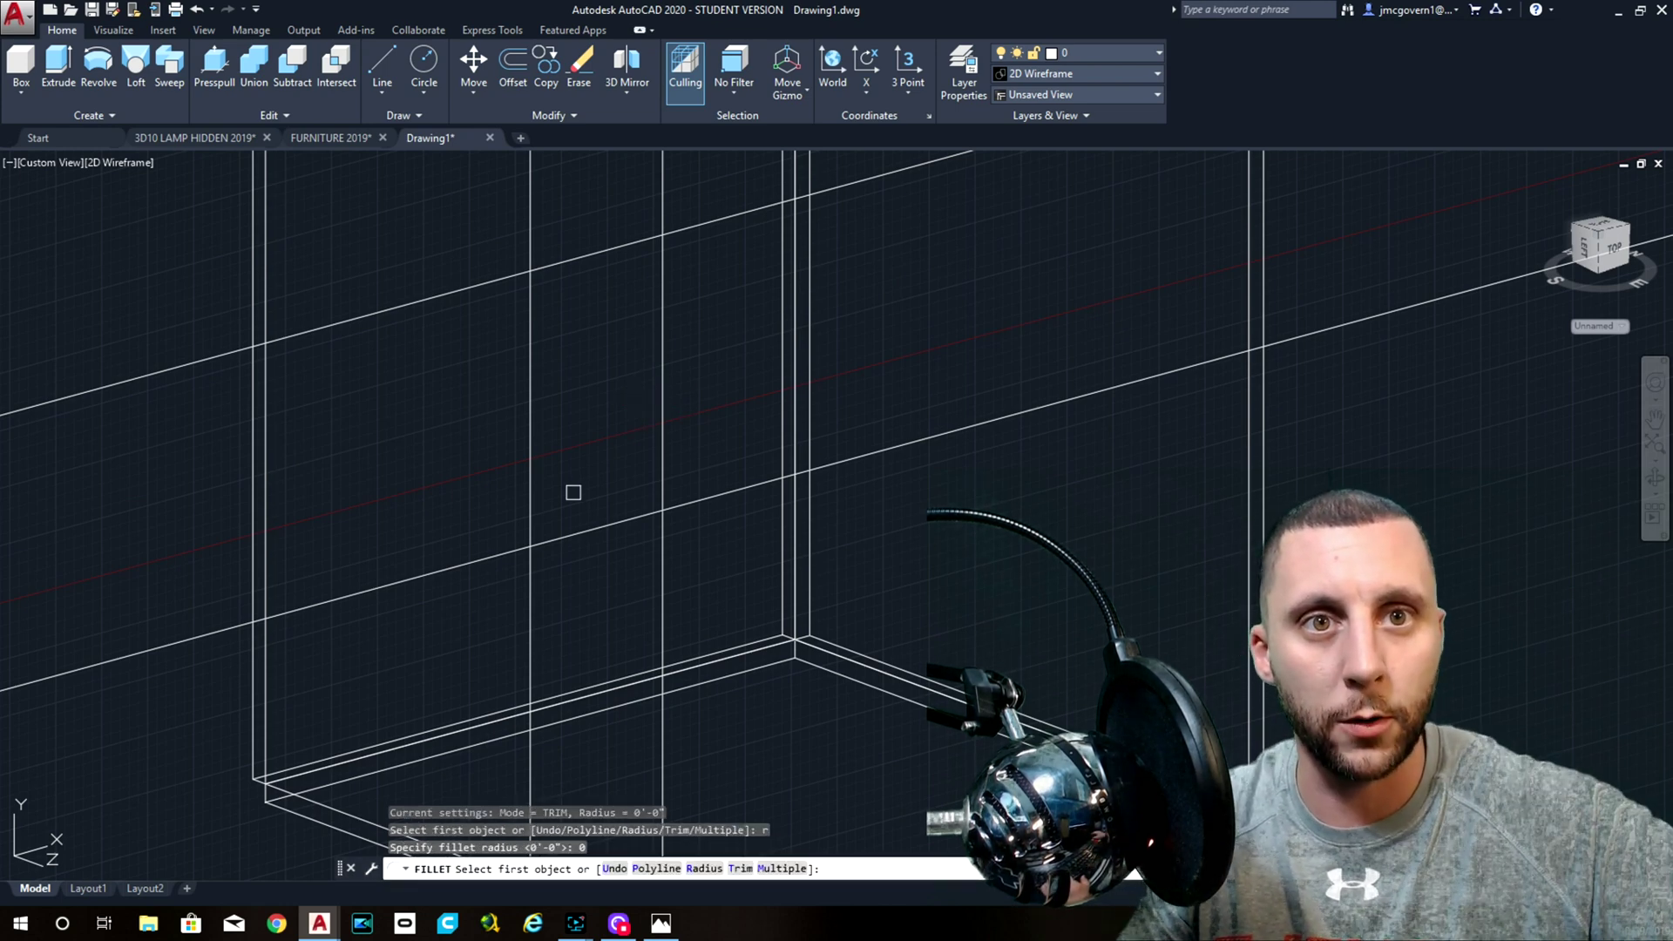
{"action": "left_click", "coordinate": [534, 497]}
{"action": "left_click", "coordinate": [571, 533]}
{"action": "key", "text": "Return"}
{"action": "left_click", "coordinate": [619, 524]}
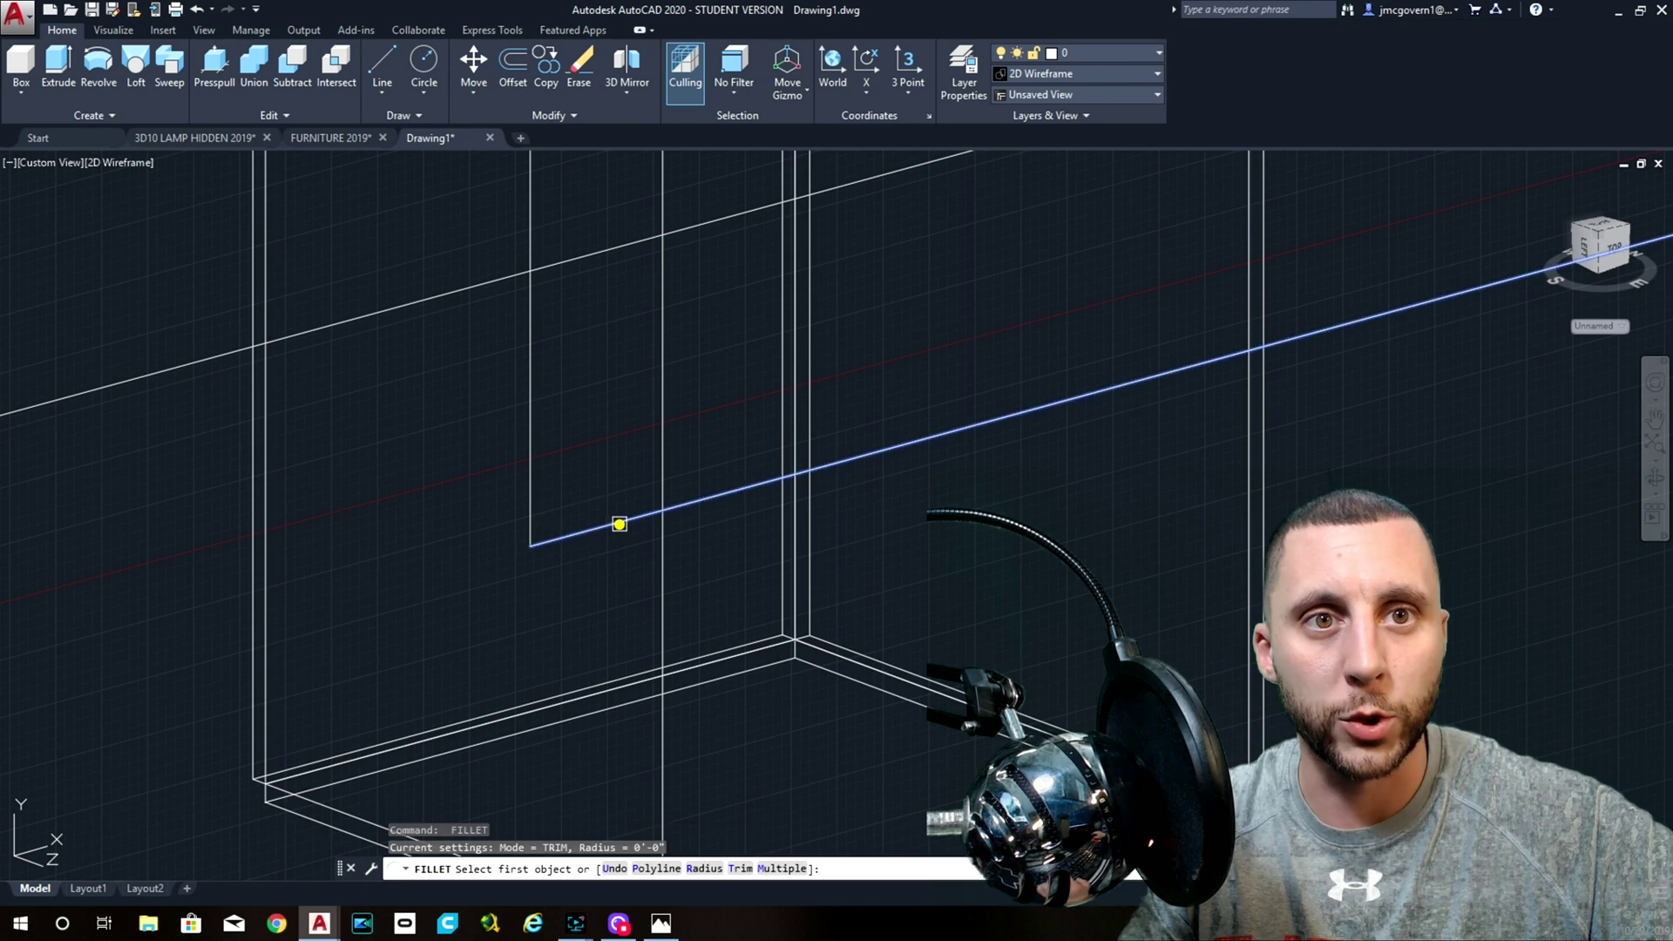
{"action": "left_click", "coordinate": [665, 470]}
- Fillet the window's two upper corners with radius 0 to close the rectangular outline
{"action": "key", "text": "Return"}
{"action": "left_click", "coordinate": [666, 260]}
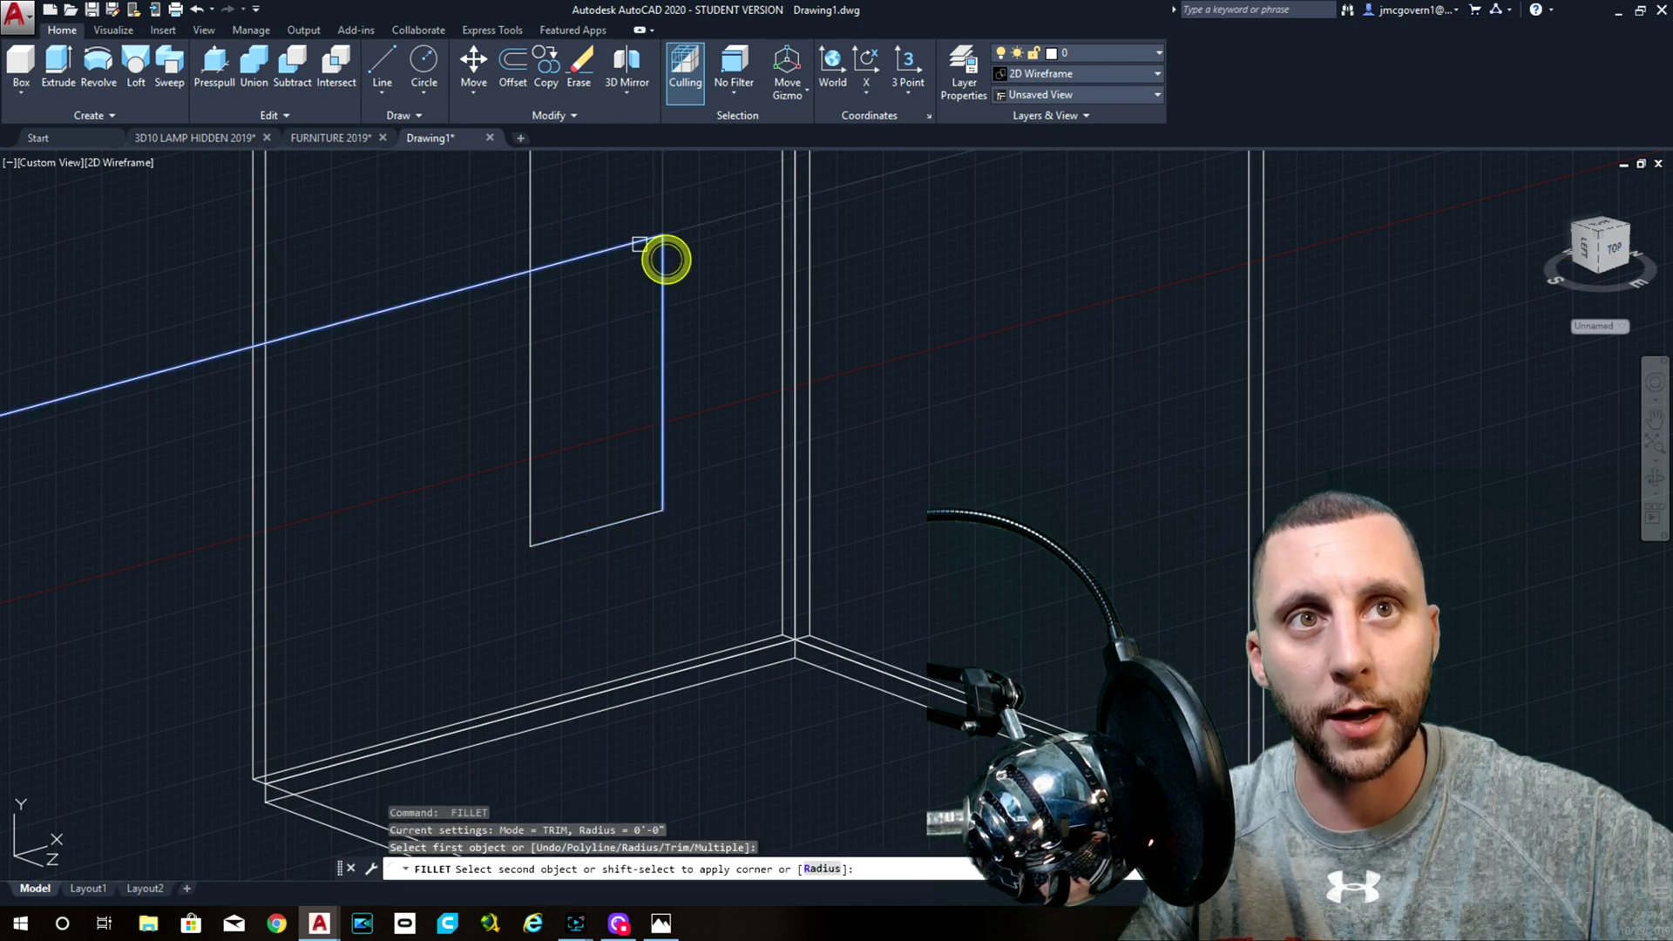
{"action": "left_click", "coordinate": [635, 247]}
{"action": "key", "text": "Return"}
{"action": "left_click", "coordinate": [601, 250]}
{"action": "left_click", "coordinate": [533, 320]}
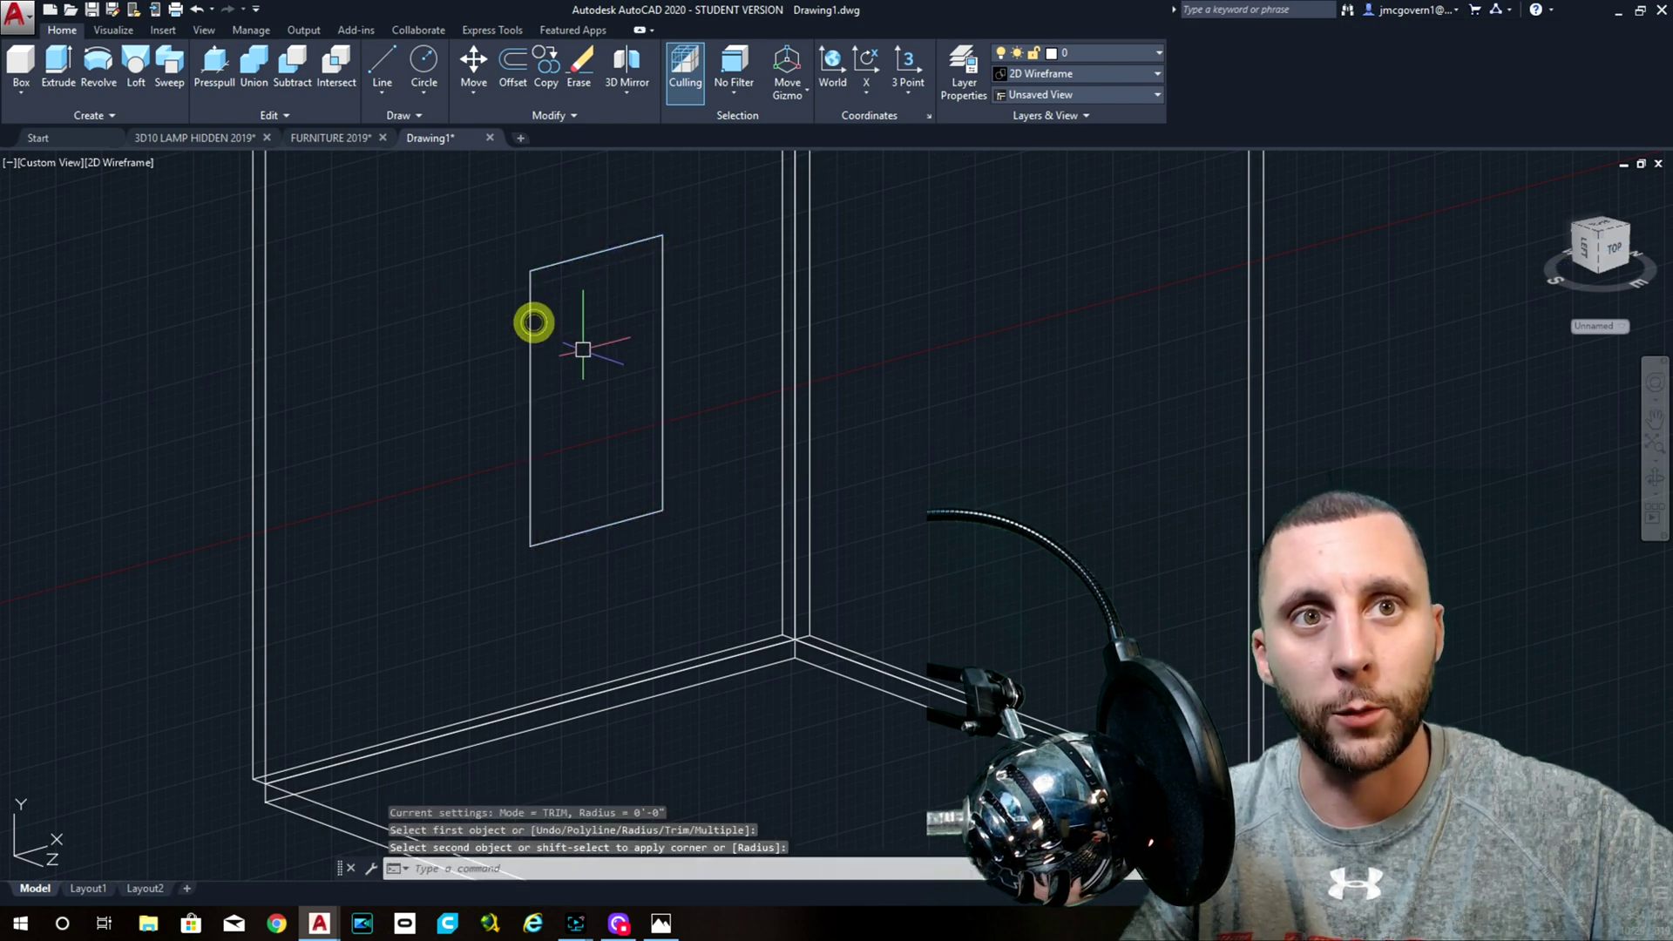
{"action": "scroll", "coordinate": [583, 350], "scroll_direction": "down", "scroll_amount": 2}
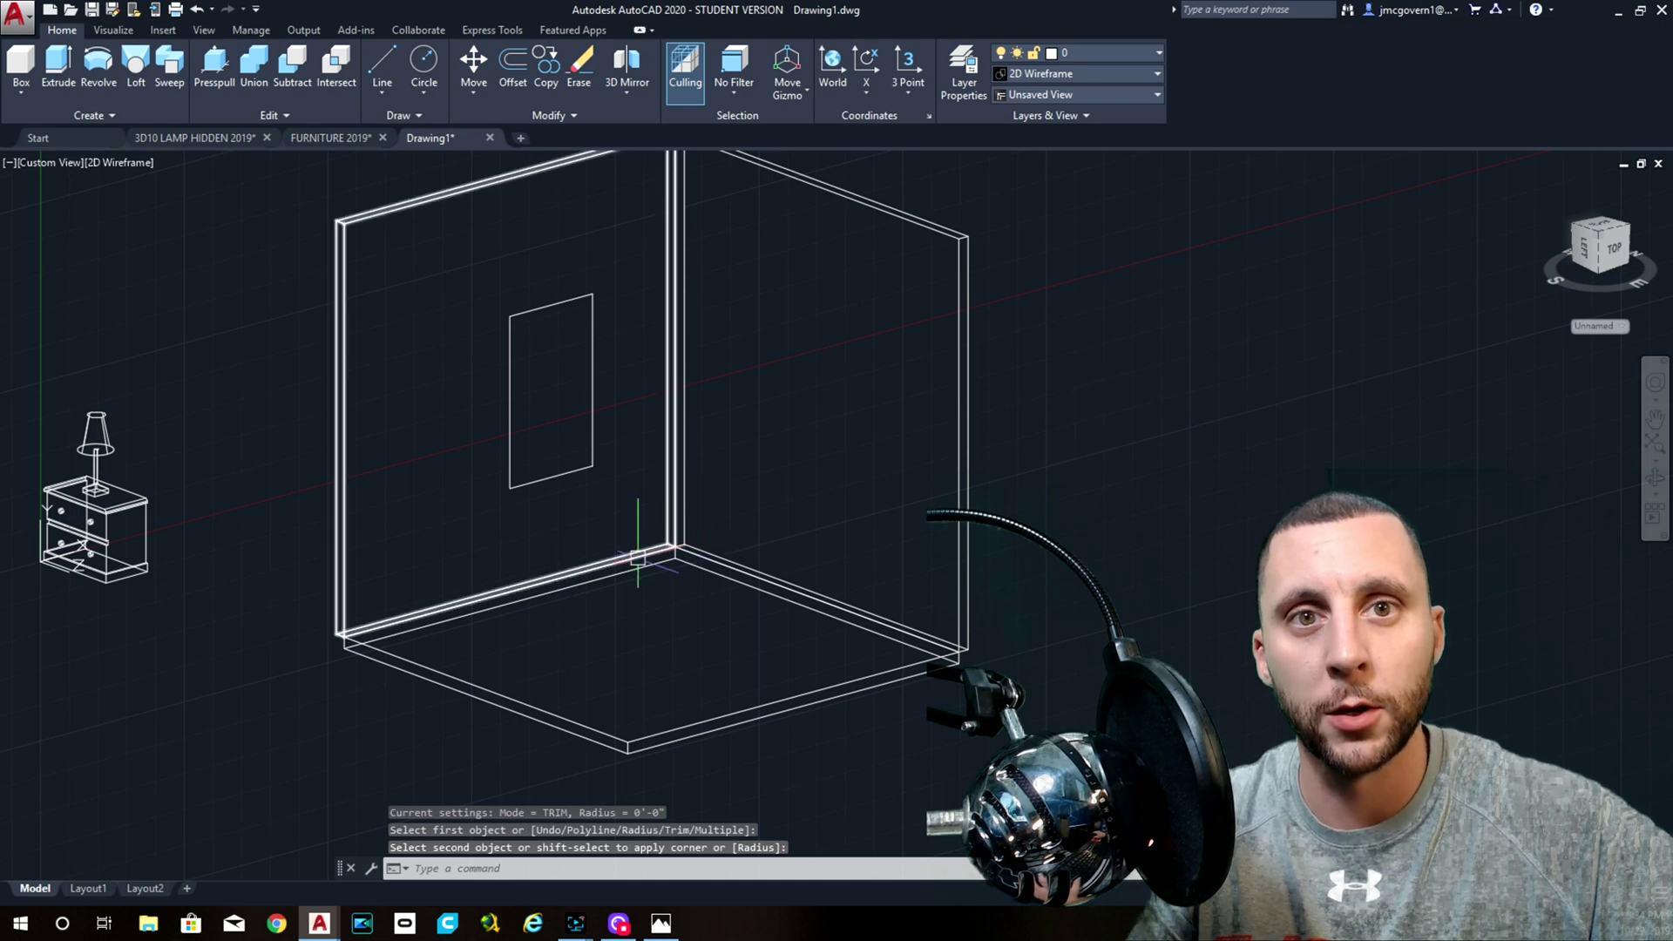
{"action": "key", "text": "Escape"}
{"action": "left_click", "coordinate": [13, 359]}
{"action": "left_click", "coordinate": [190, 603]}
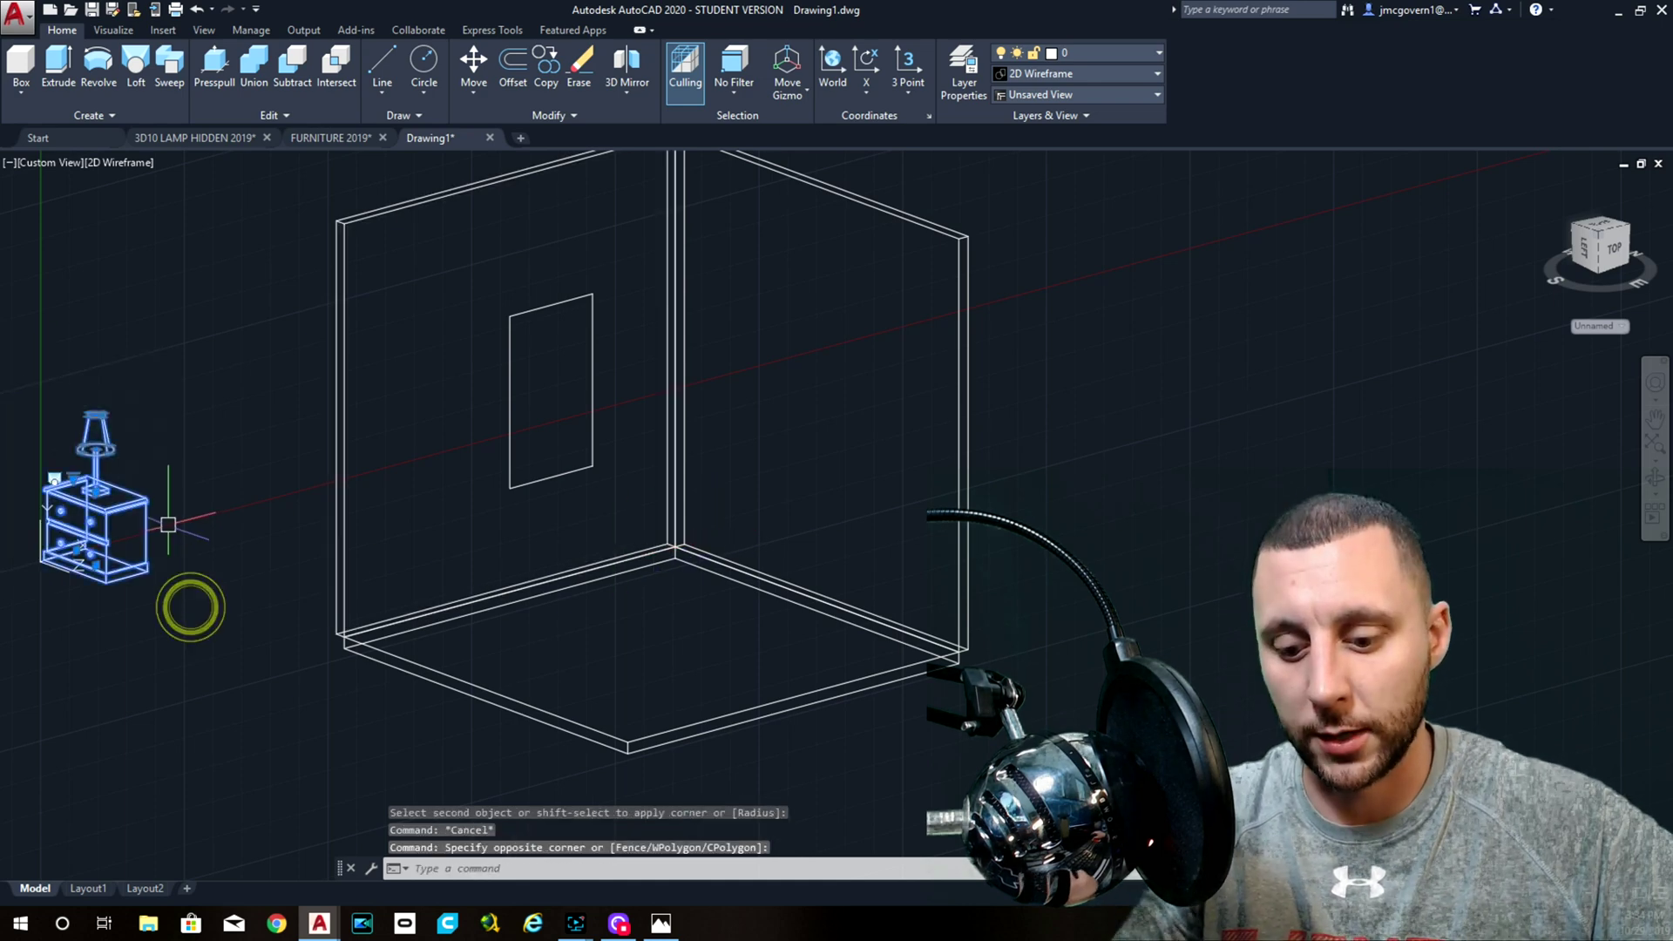
{"action": "type", "text": "m"}
{"action": "key", "text": "Return"}
{"action": "left_click", "coordinate": [87, 549]}
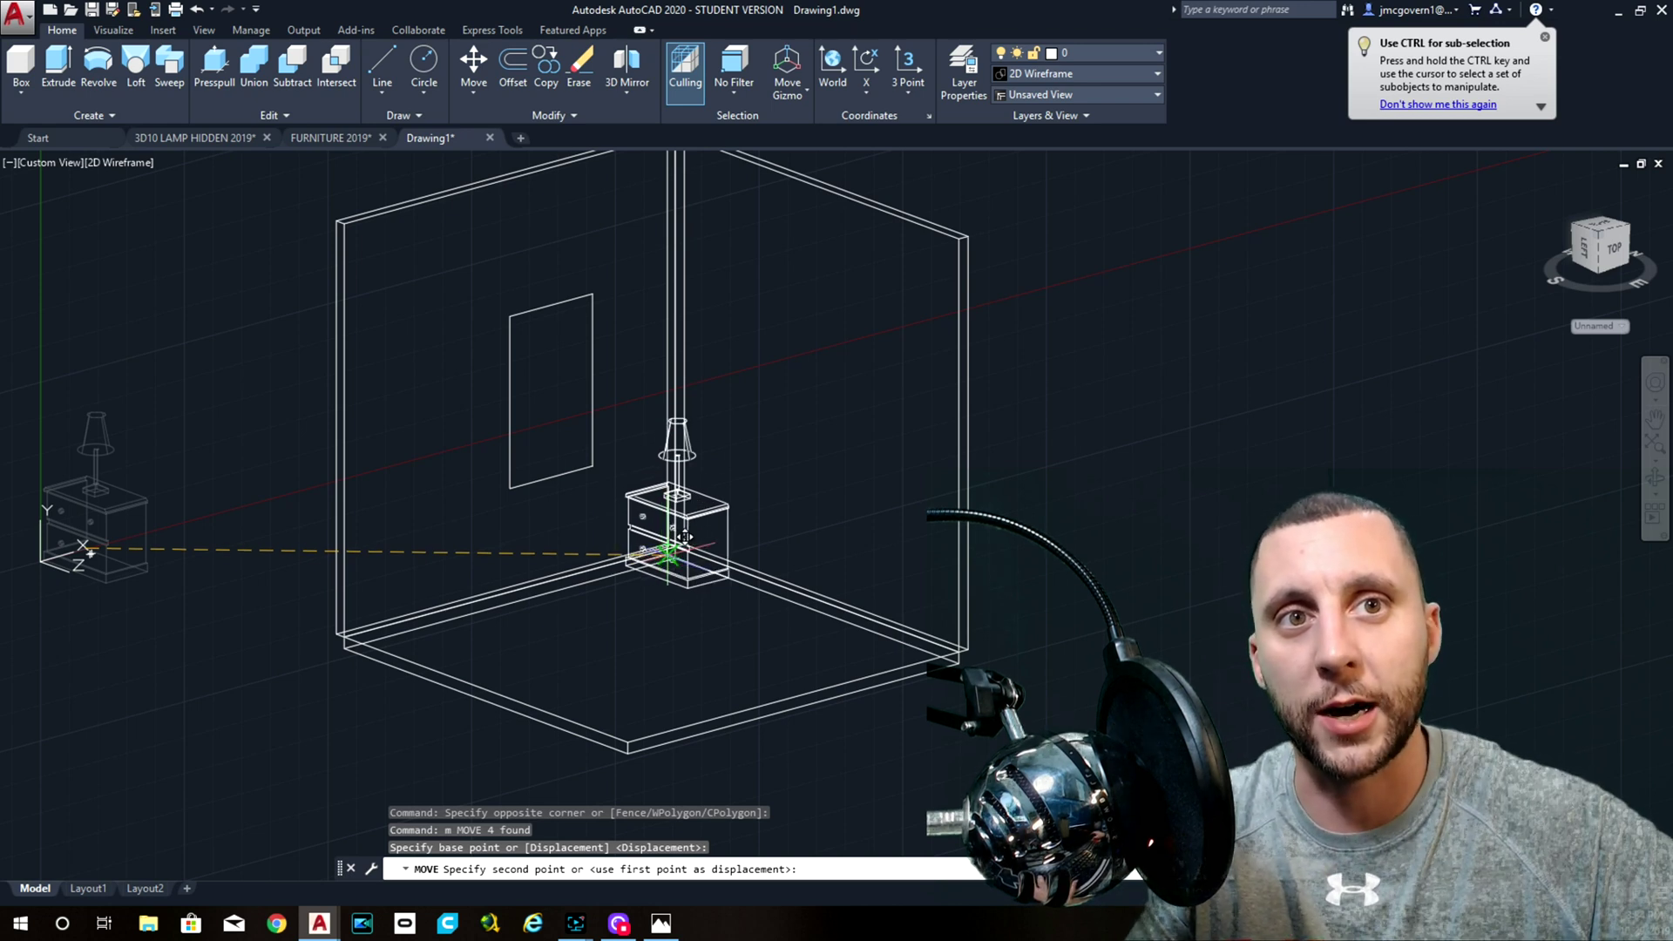
{"action": "key", "text": "Escape"}
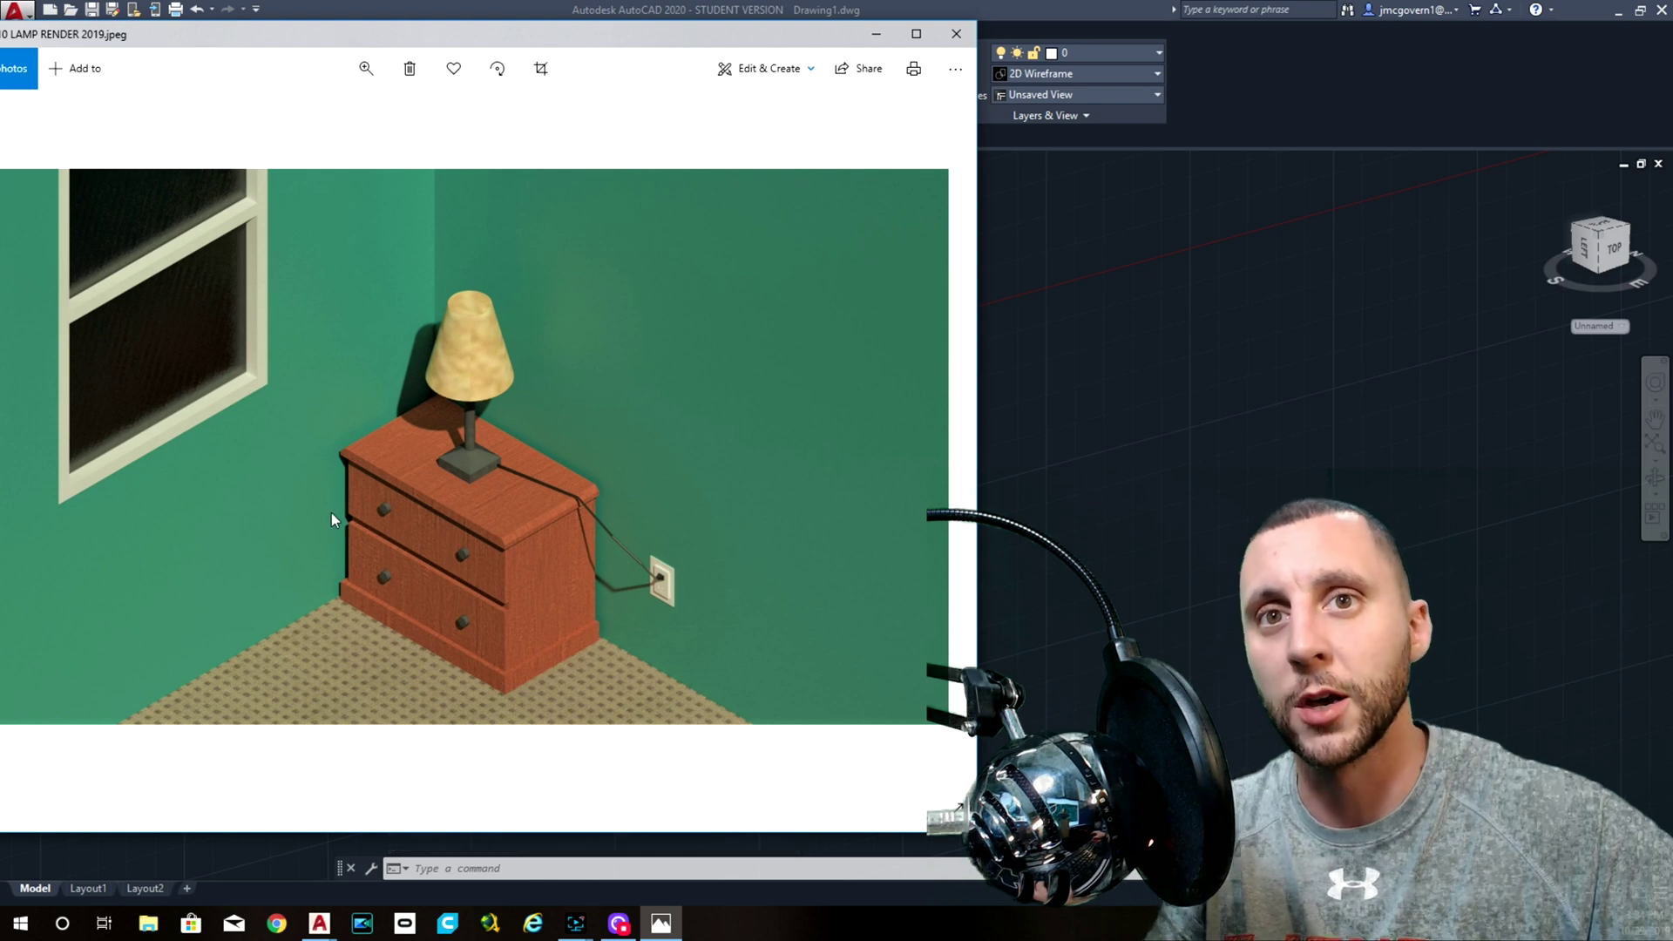
- Minimize the reference image and join the four lines of the window outline into one polyline
{"action": "left_click", "coordinate": [874, 40]}
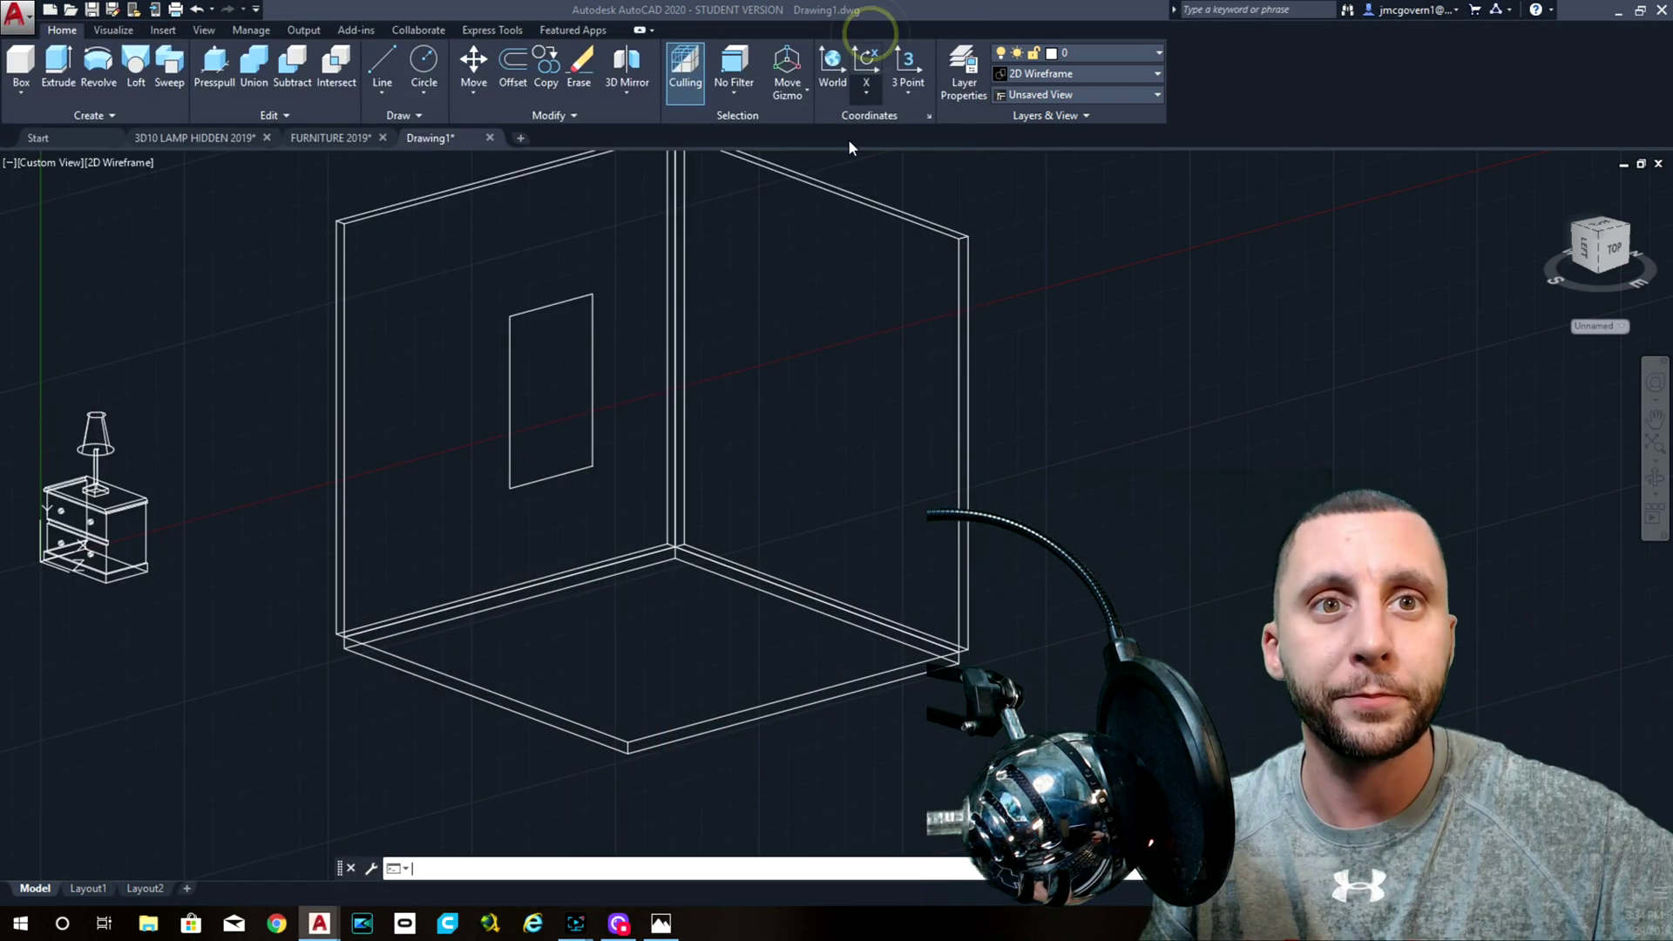
{"action": "scroll", "coordinate": [600, 368], "scroll_direction": "up", "scroll_amount": 2}
{"action": "left_click", "coordinate": [620, 224]}
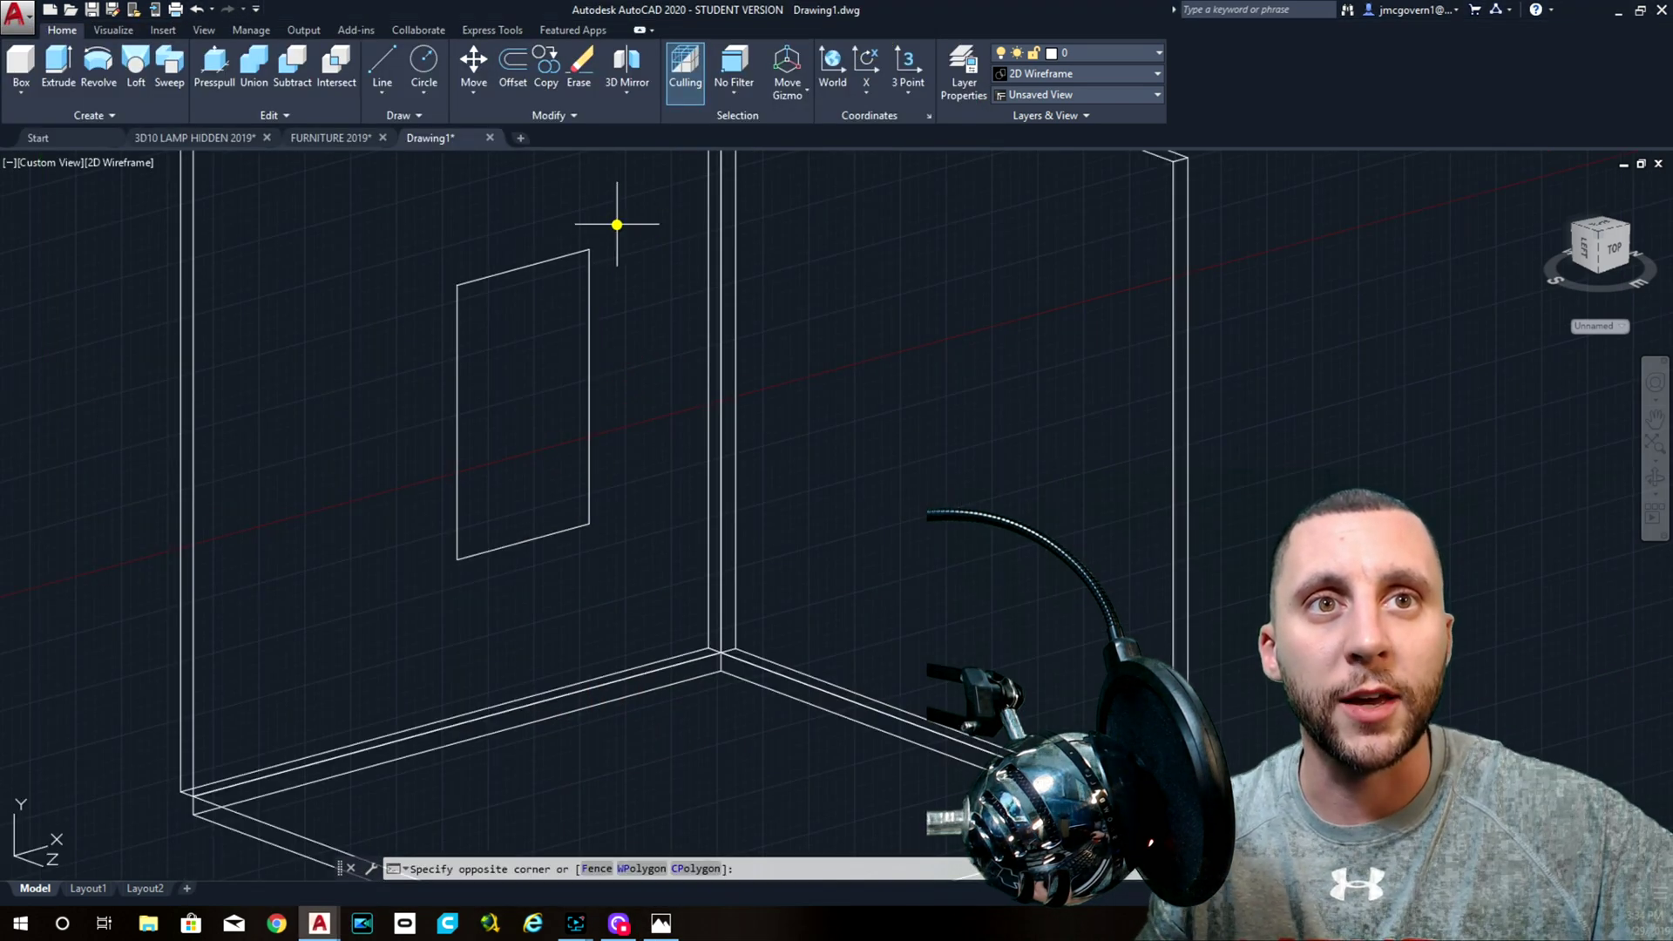
{"action": "left_click", "coordinate": [392, 549]}
{"action": "type", "text": "join"}
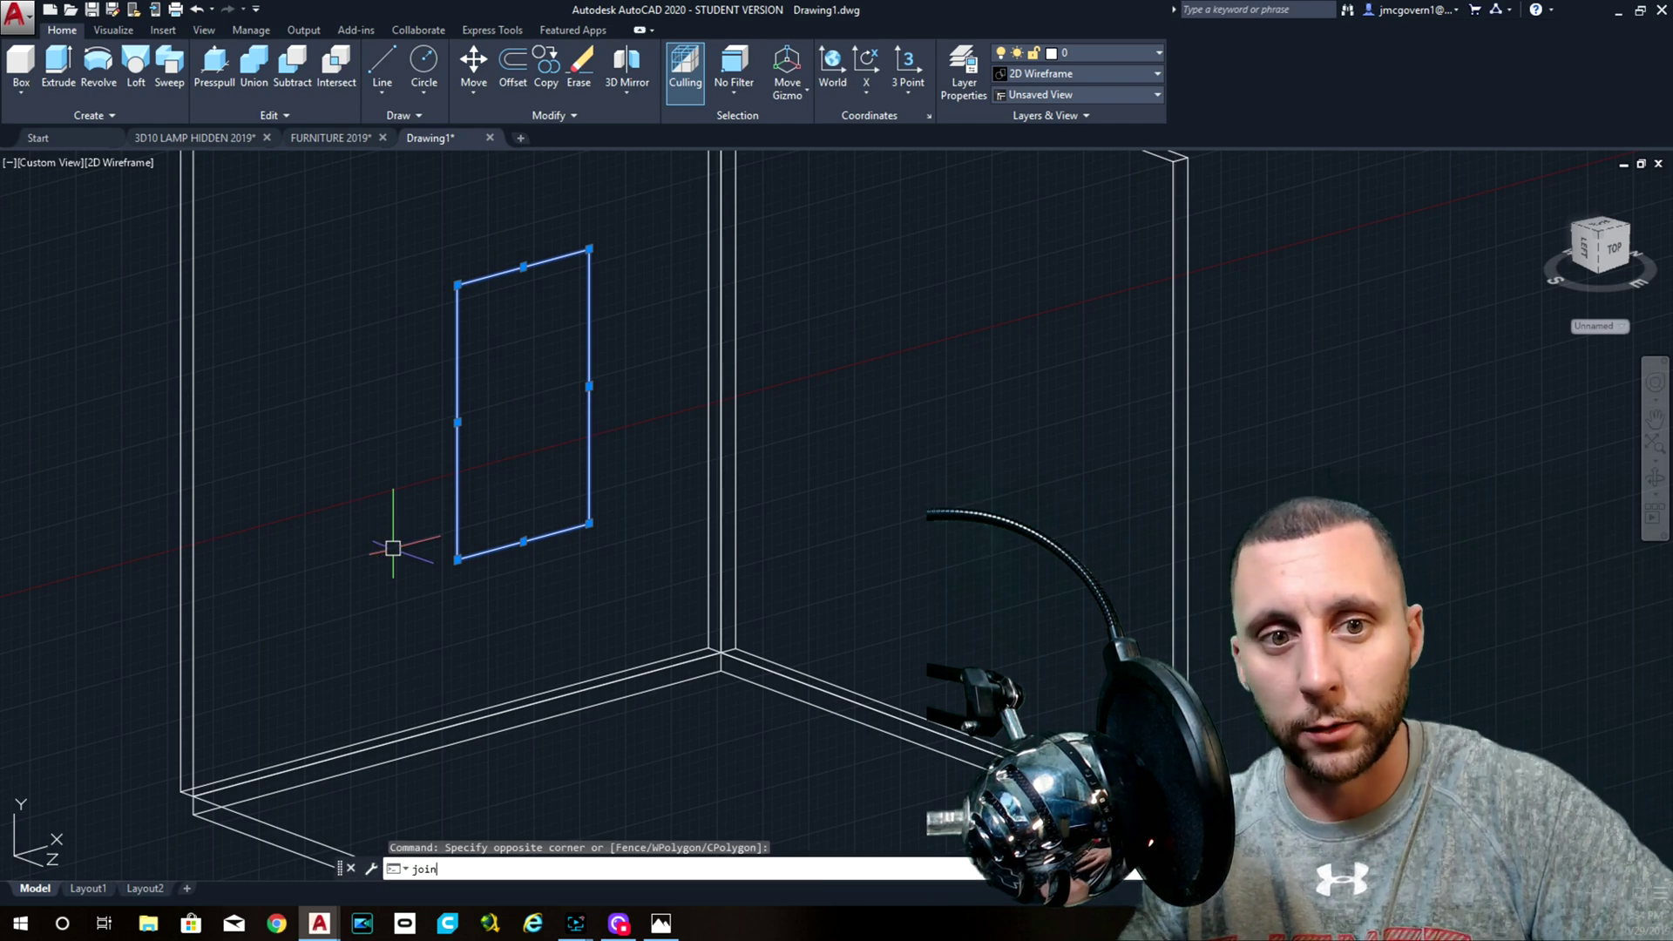
{"action": "key", "text": "Return"}
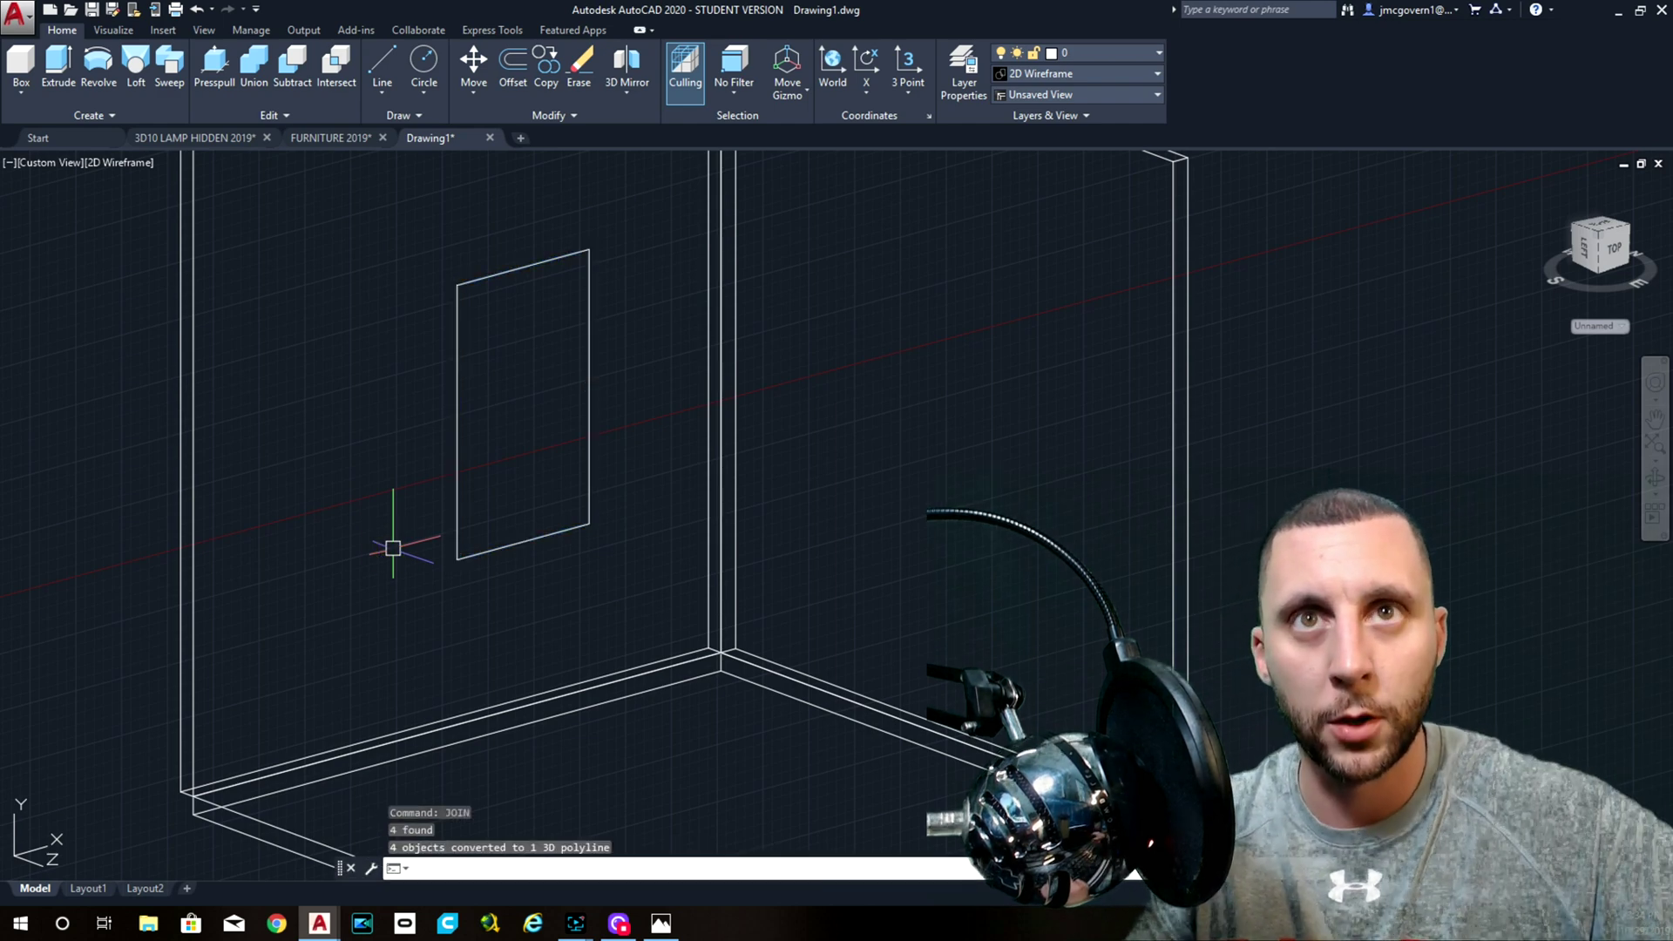
- Try to offset the joined window outline 2" inward
{"action": "left_click", "coordinate": [513, 64]}
{"action": "type", "text": "2"}
{"action": "key", "text": "Return"}
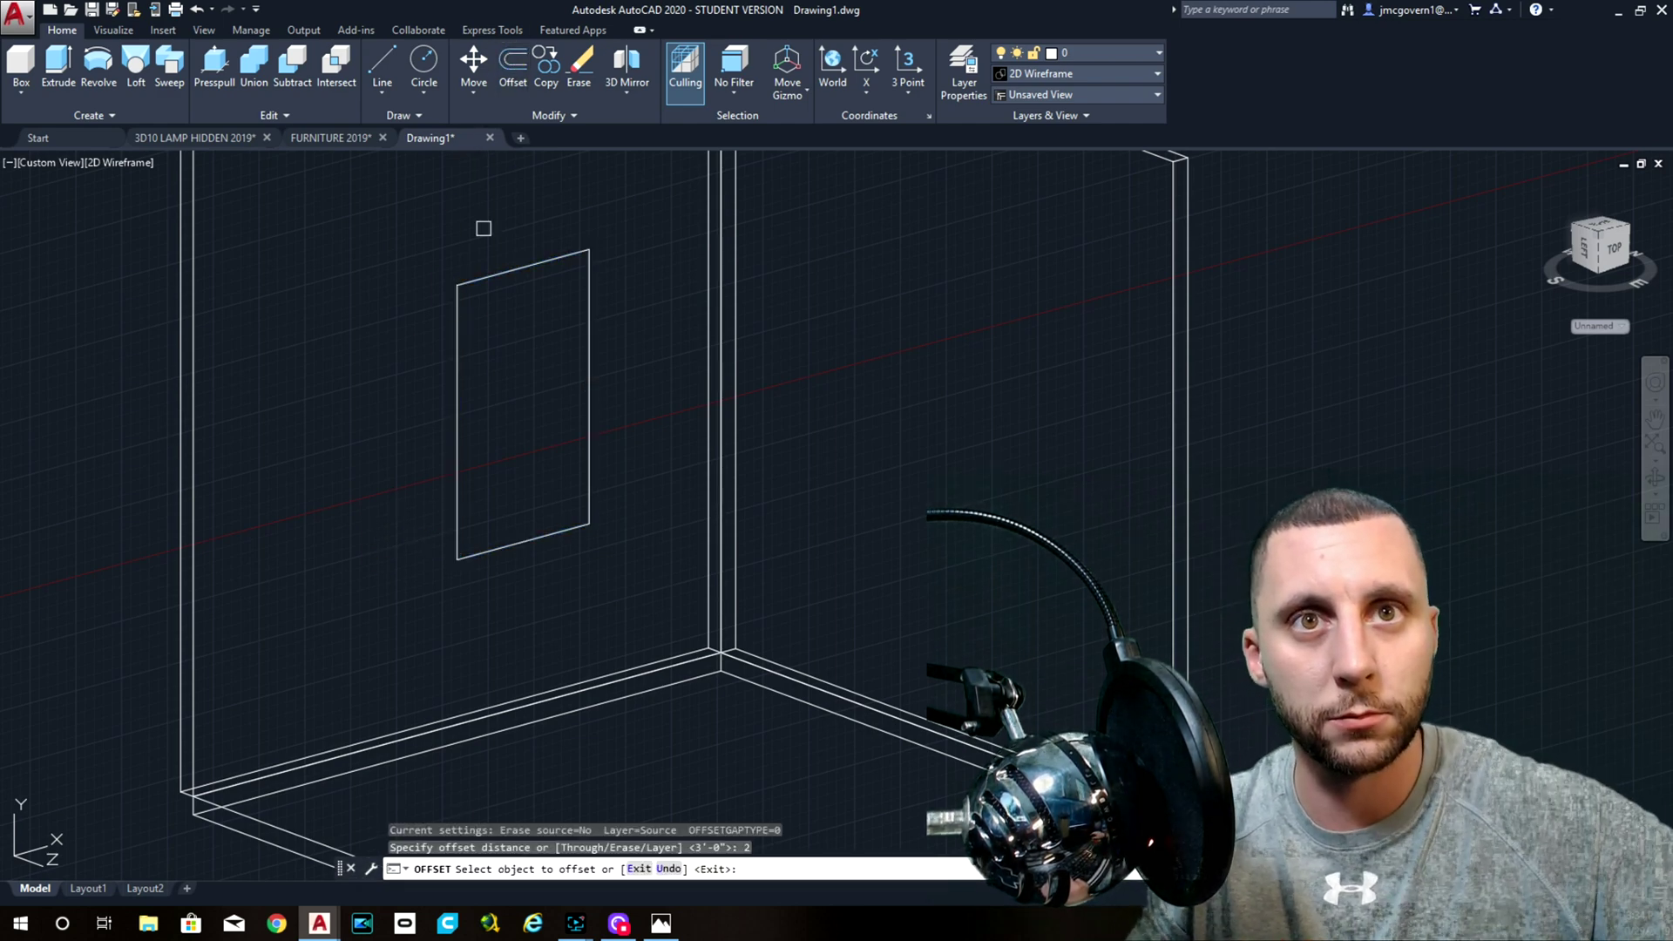
{"action": "left_click", "coordinate": [457, 301]}
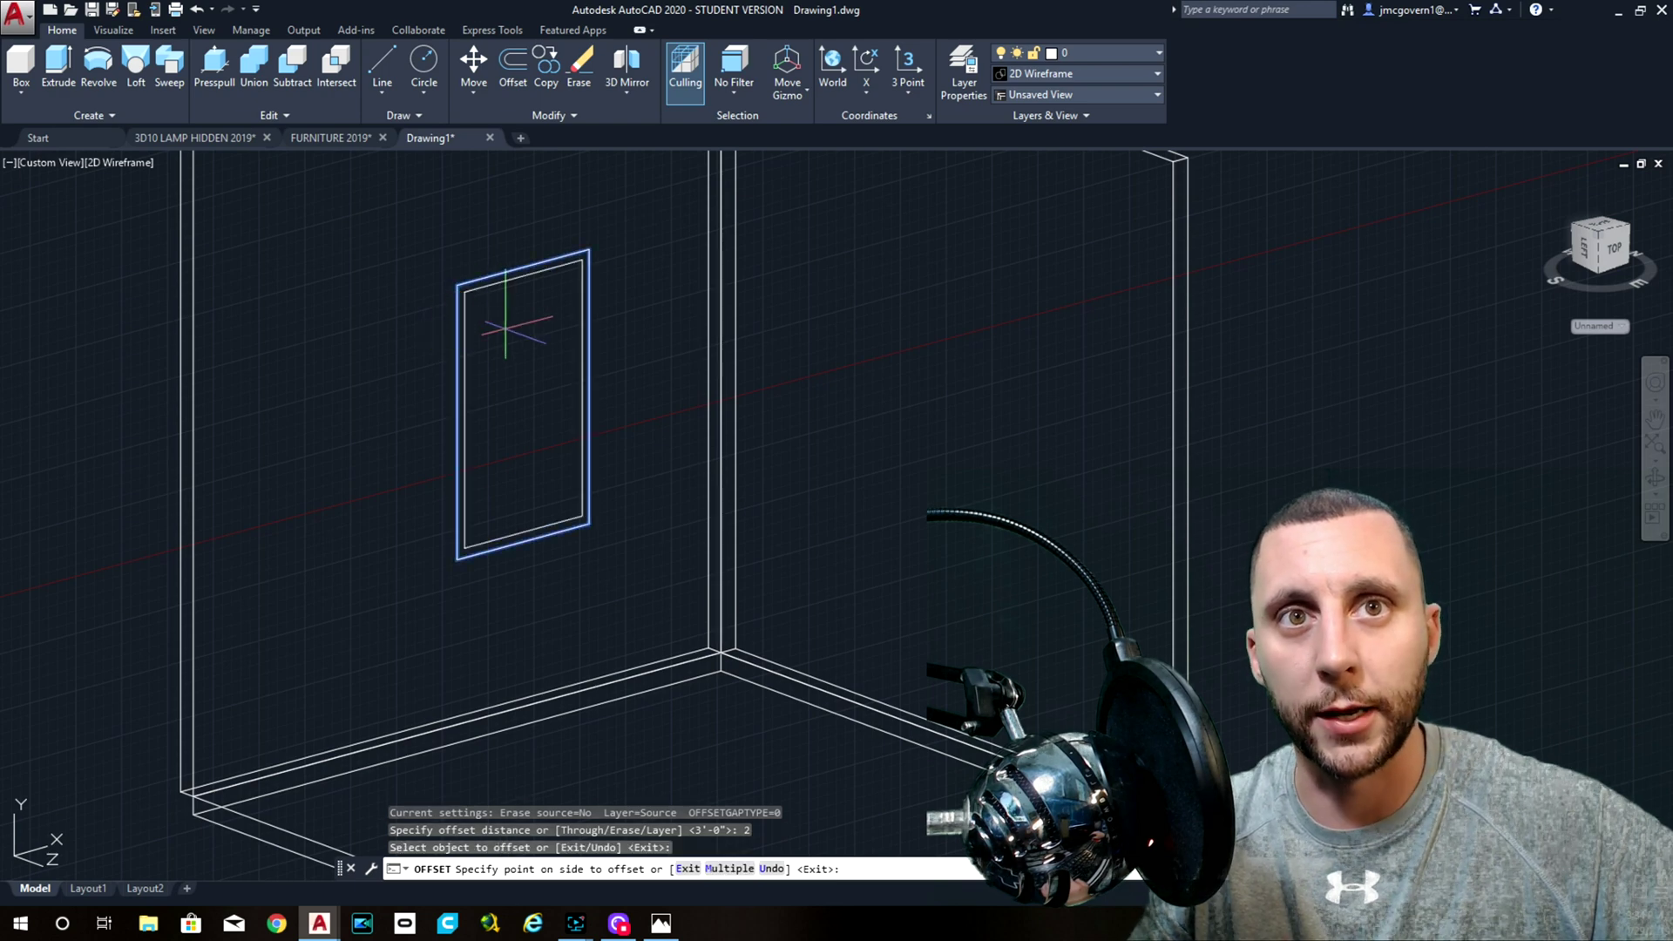
{"action": "left_click", "coordinate": [505, 328]}
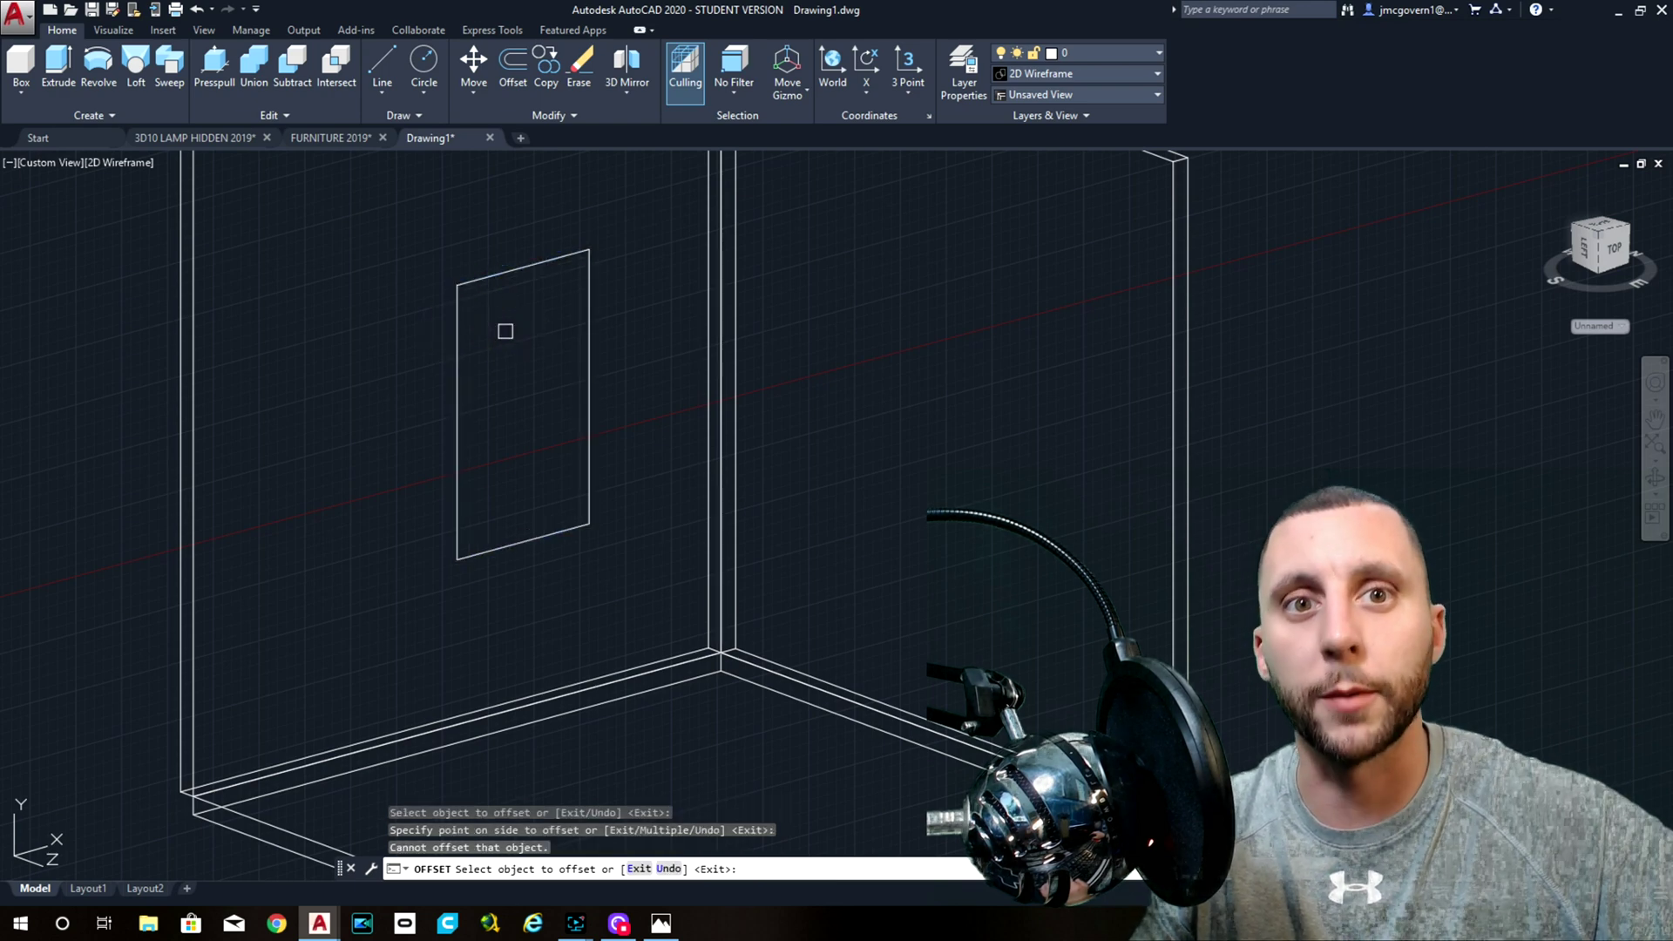
{"action": "left_click", "coordinate": [456, 373]}
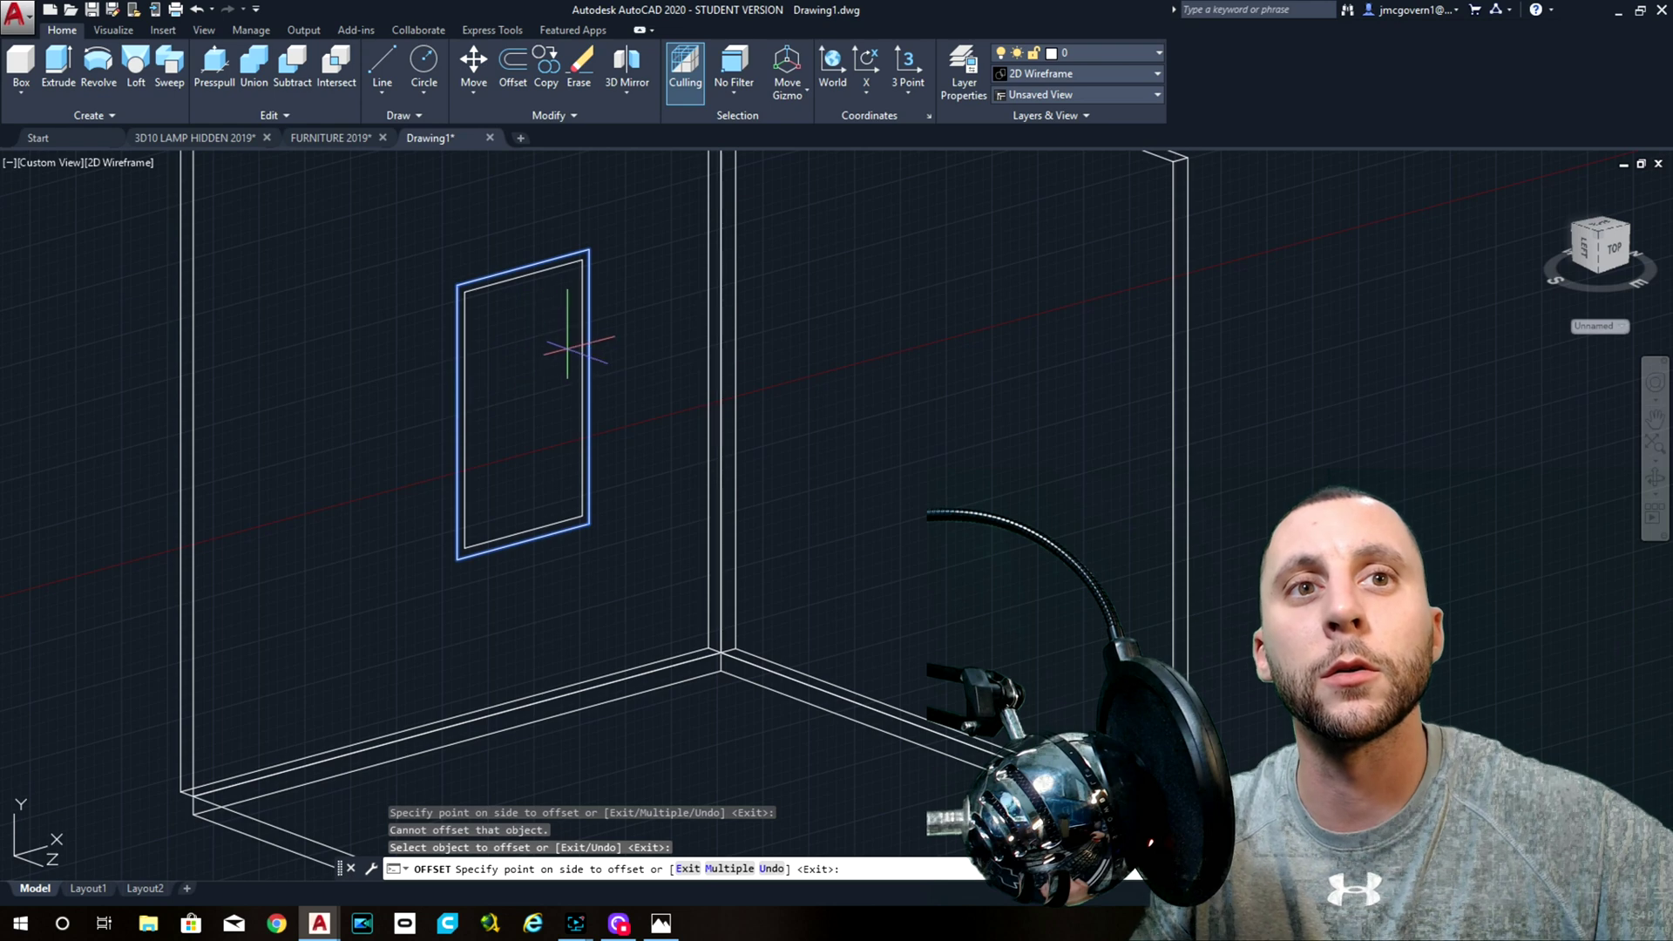
{"action": "left_click", "coordinate": [547, 347]}
{"action": "key", "text": "Escape"}
{"action": "left_click", "coordinate": [482, 277]}
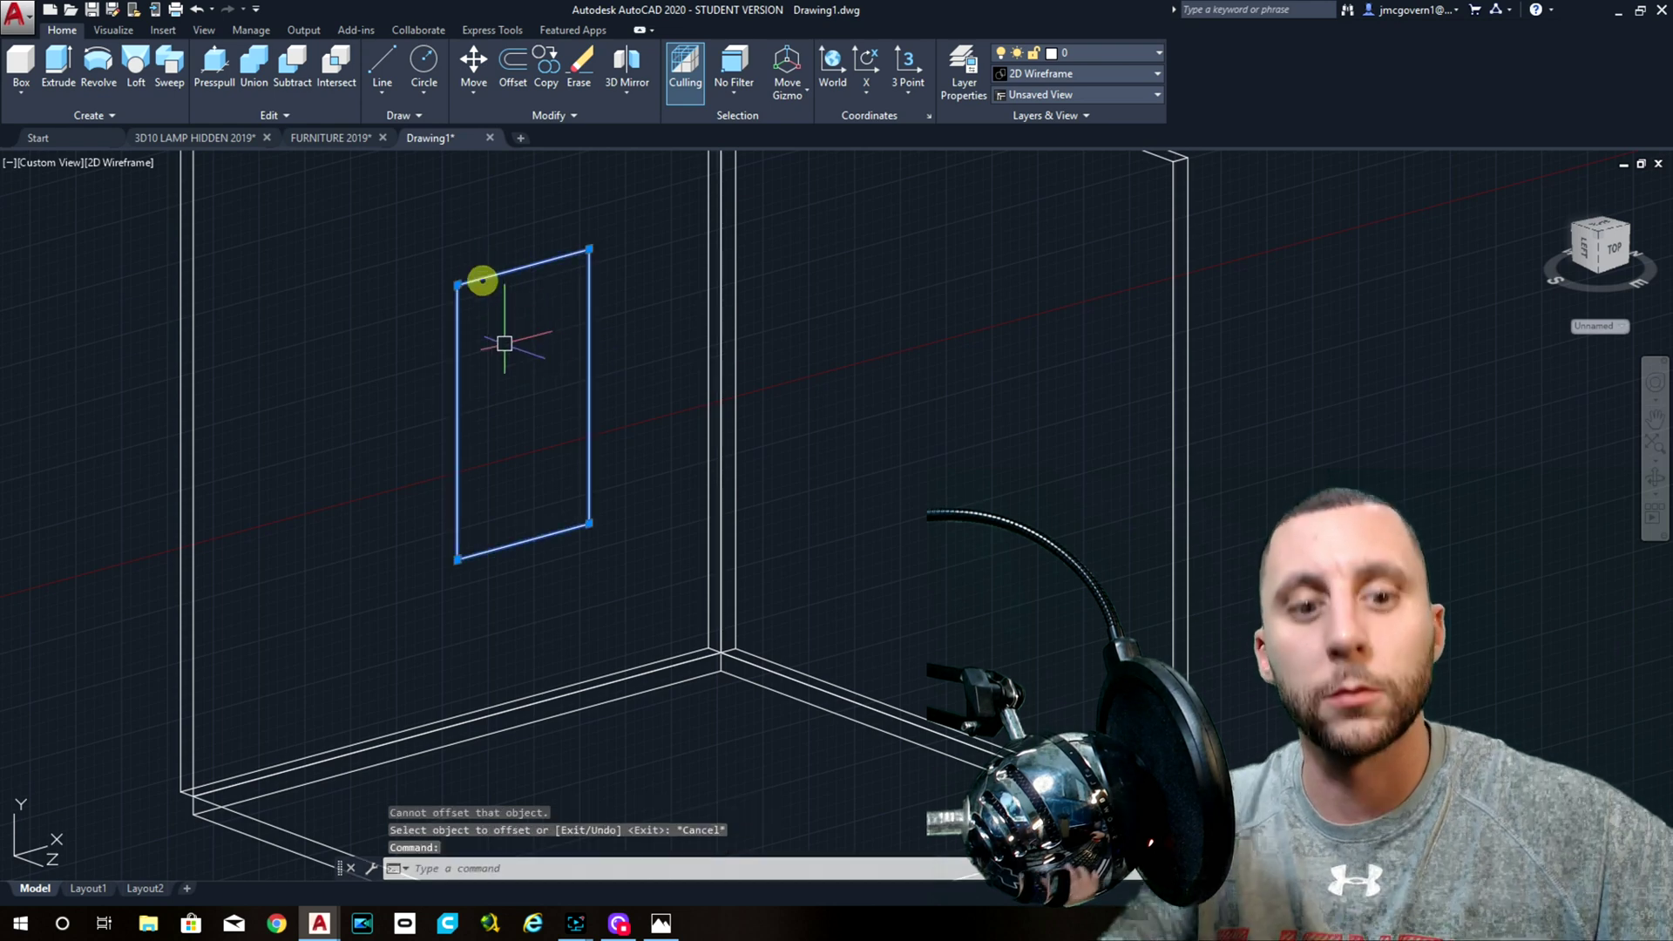
{"action": "key", "text": "Delete"}
{"action": "key", "text": "ctrl+z"}
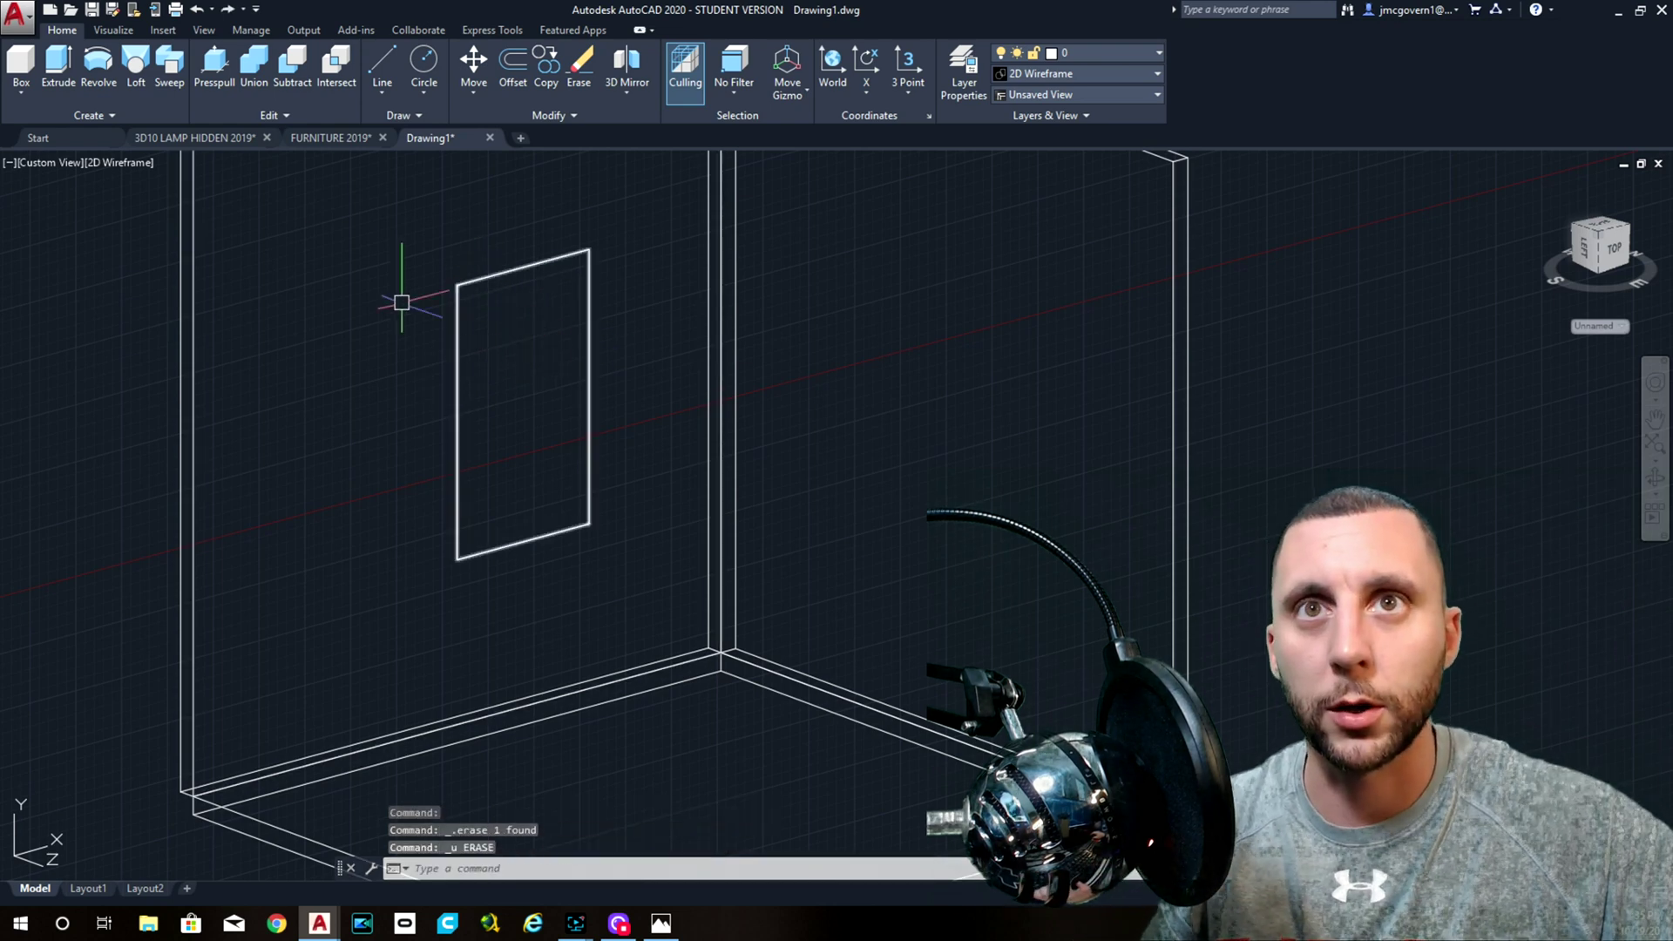
- Try again to offset the joined window outline by 2", both inward and outward
{"action": "left_click", "coordinate": [513, 68]}
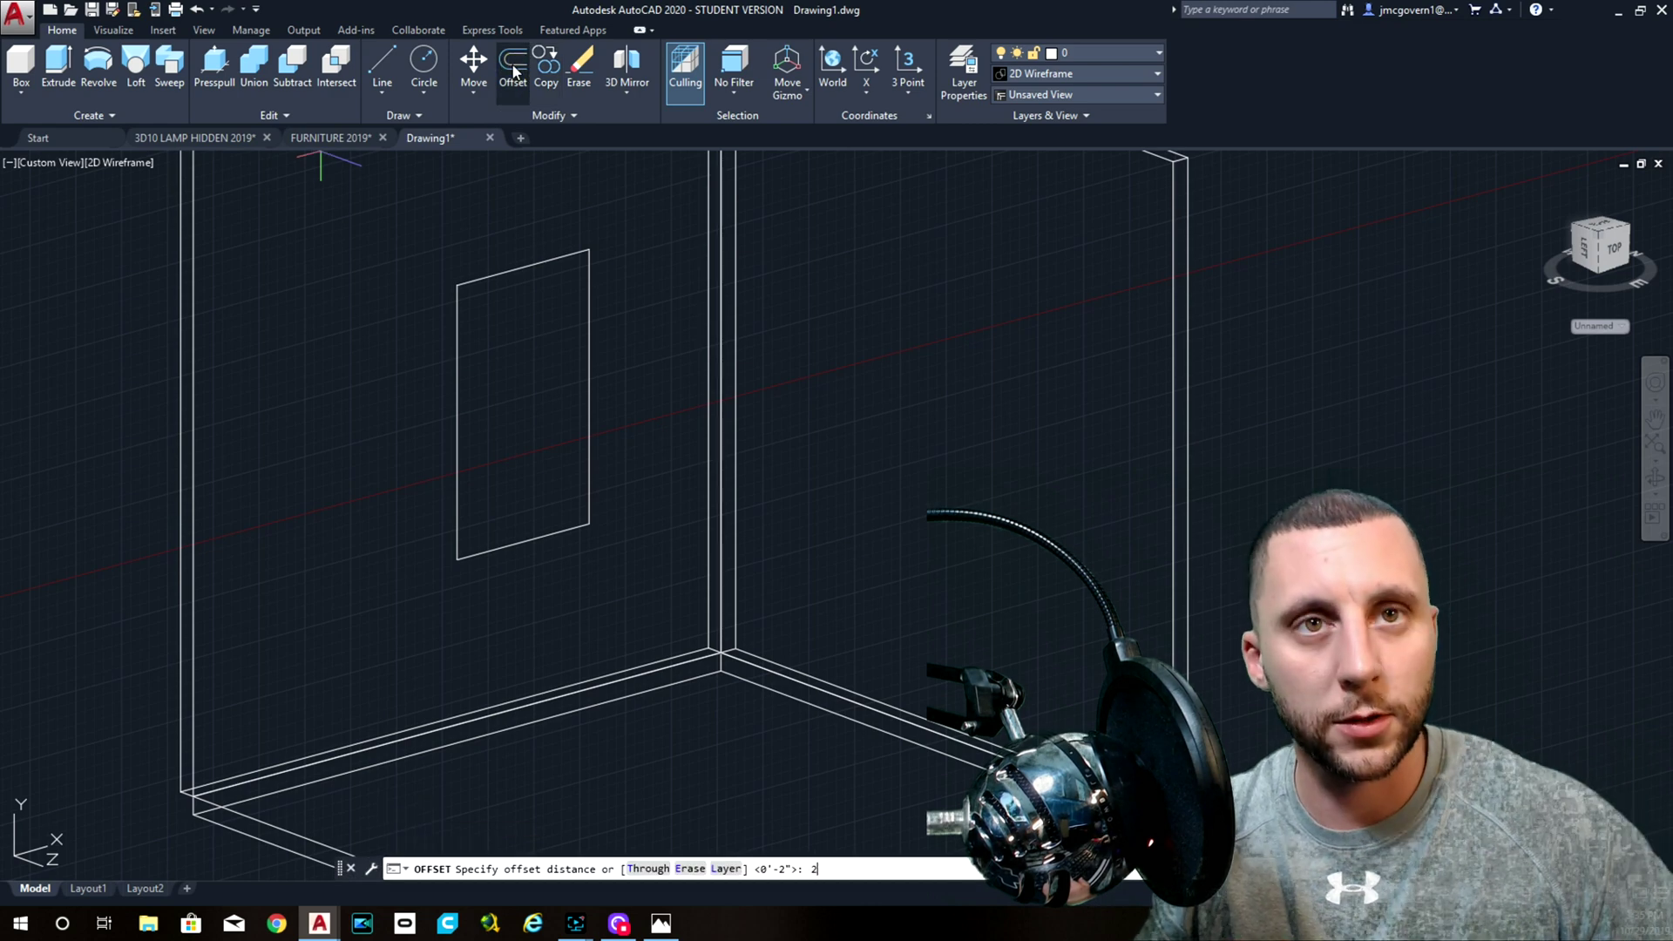
{"action": "type", "text": "2"}
{"action": "key", "text": "Return"}
{"action": "left_click", "coordinate": [511, 267]}
{"action": "left_click", "coordinate": [522, 355]}
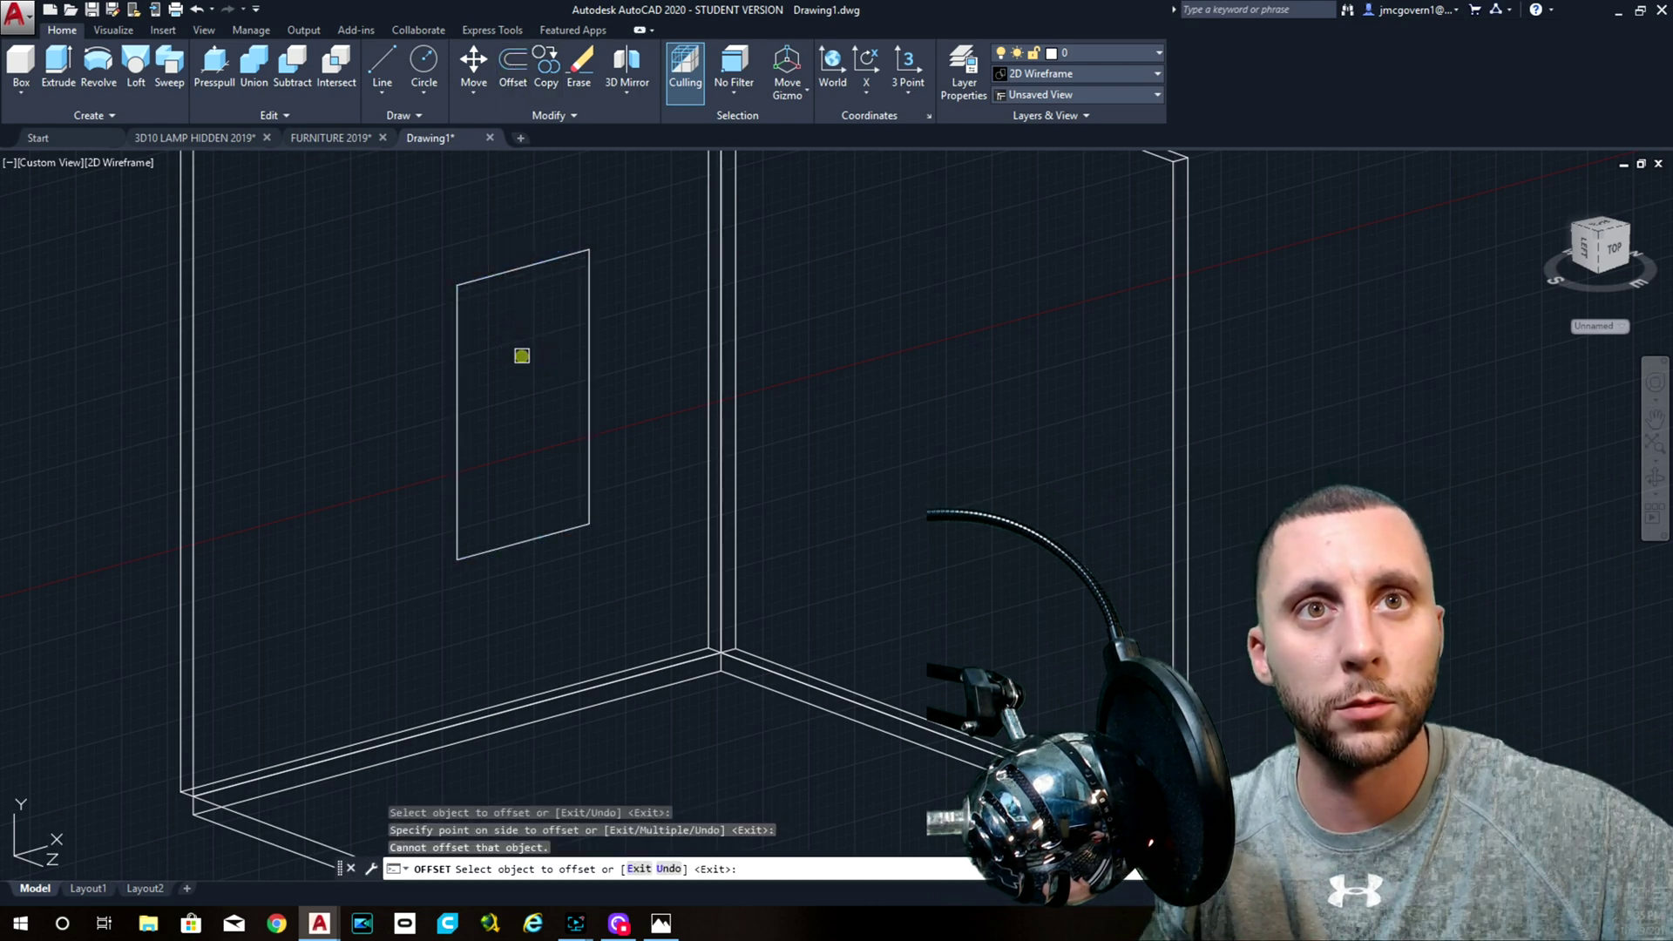
{"action": "left_click", "coordinate": [522, 266]}
{"action": "left_click", "coordinate": [360, 186]}
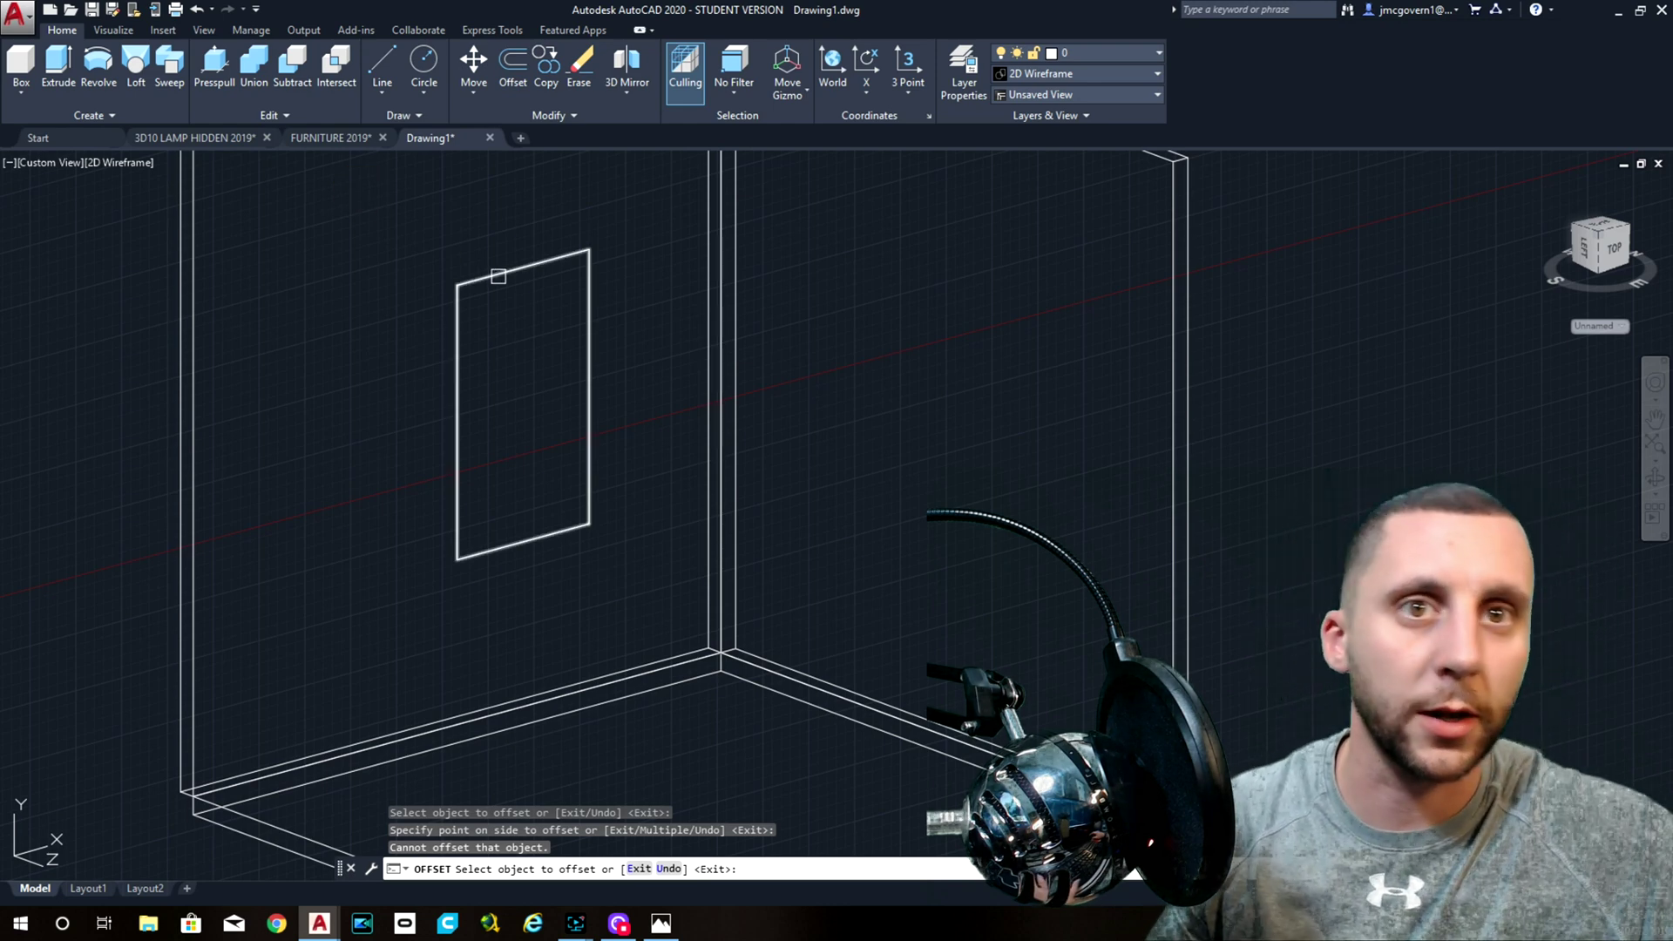
{"action": "key", "text": "Escape"}
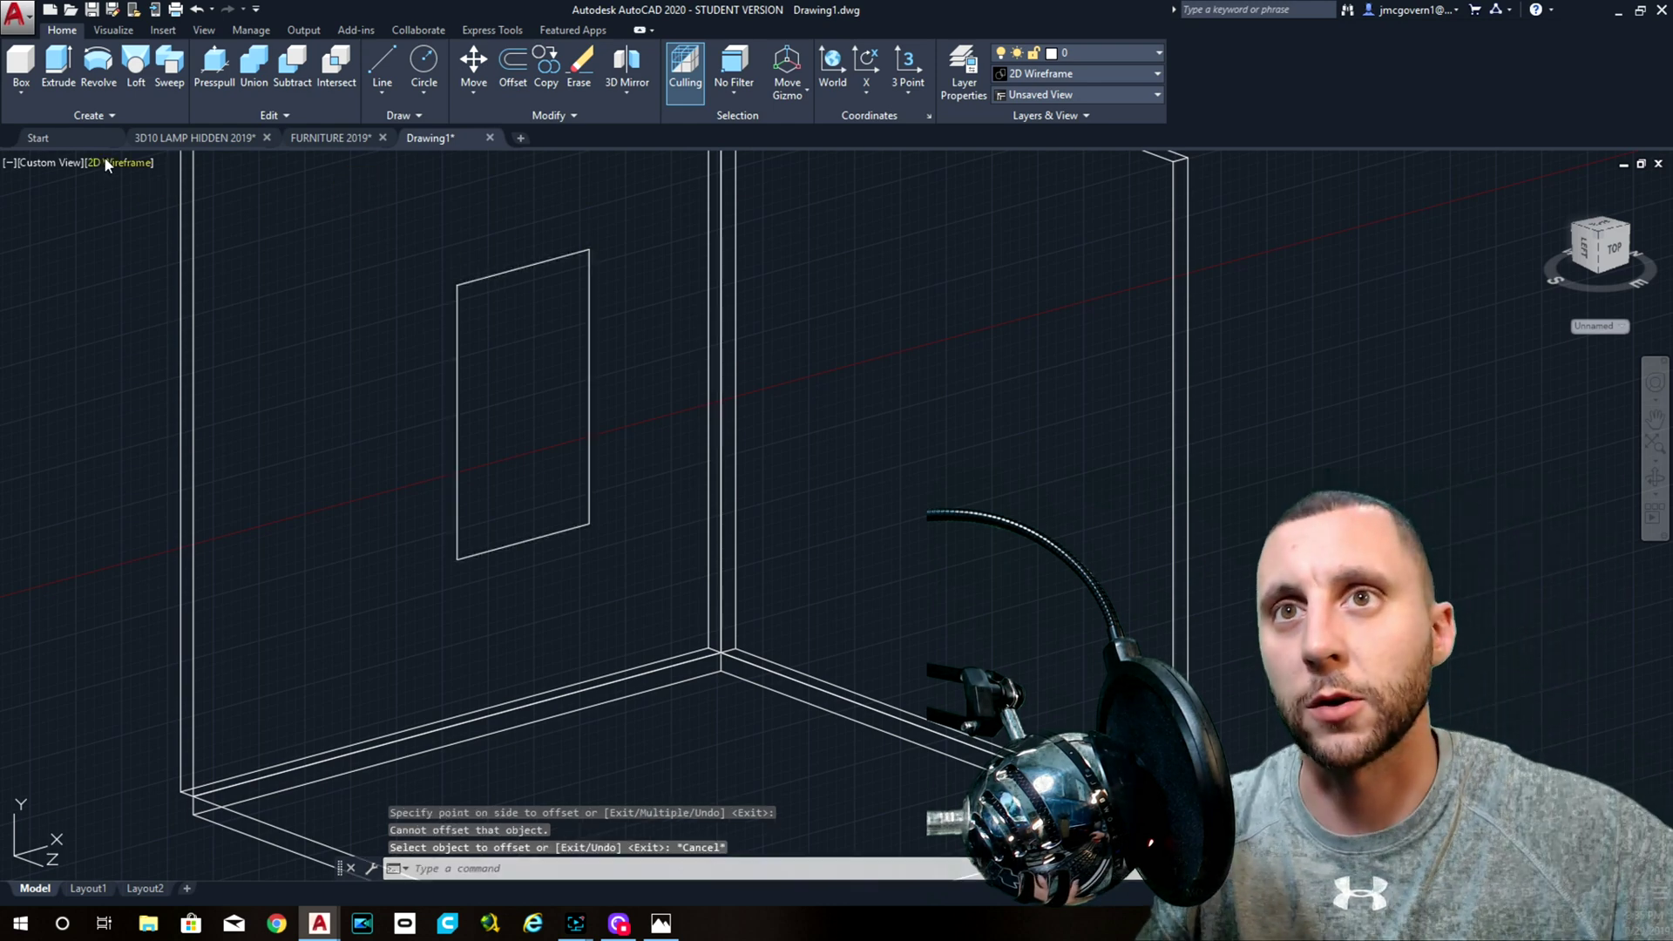
- Switch to the Right view and try to offset the window outline 2" inward
{"action": "left_click", "coordinate": [52, 163]}
{"action": "left_click", "coordinate": [105, 263]}
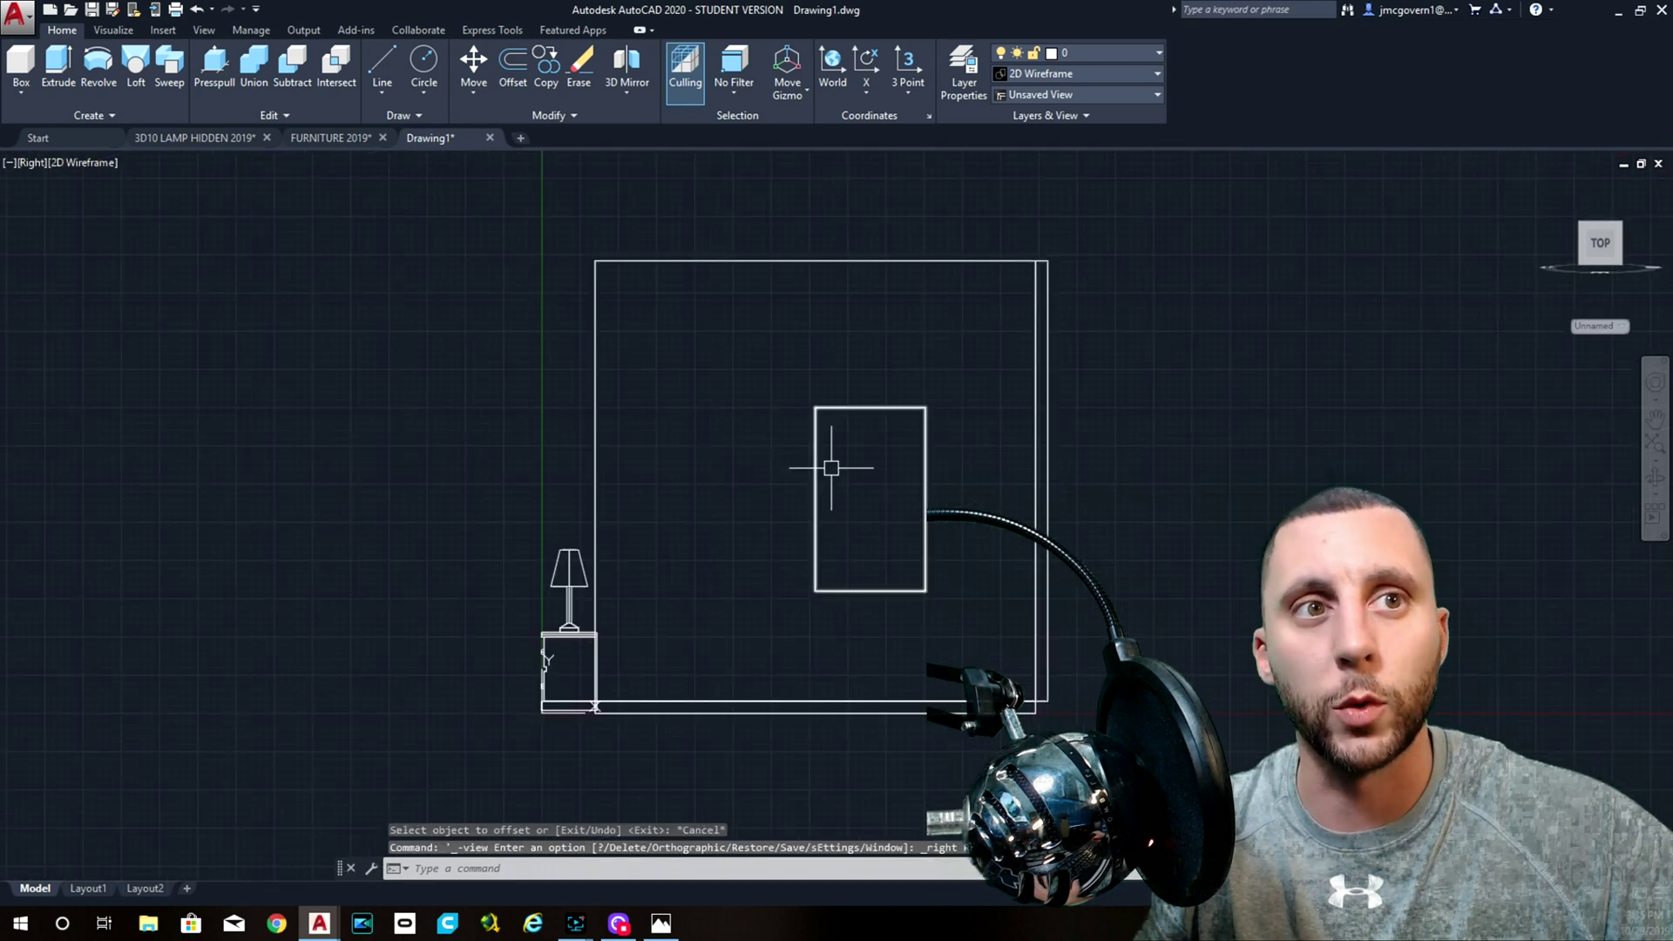
{"action": "left_click", "coordinate": [508, 71]}
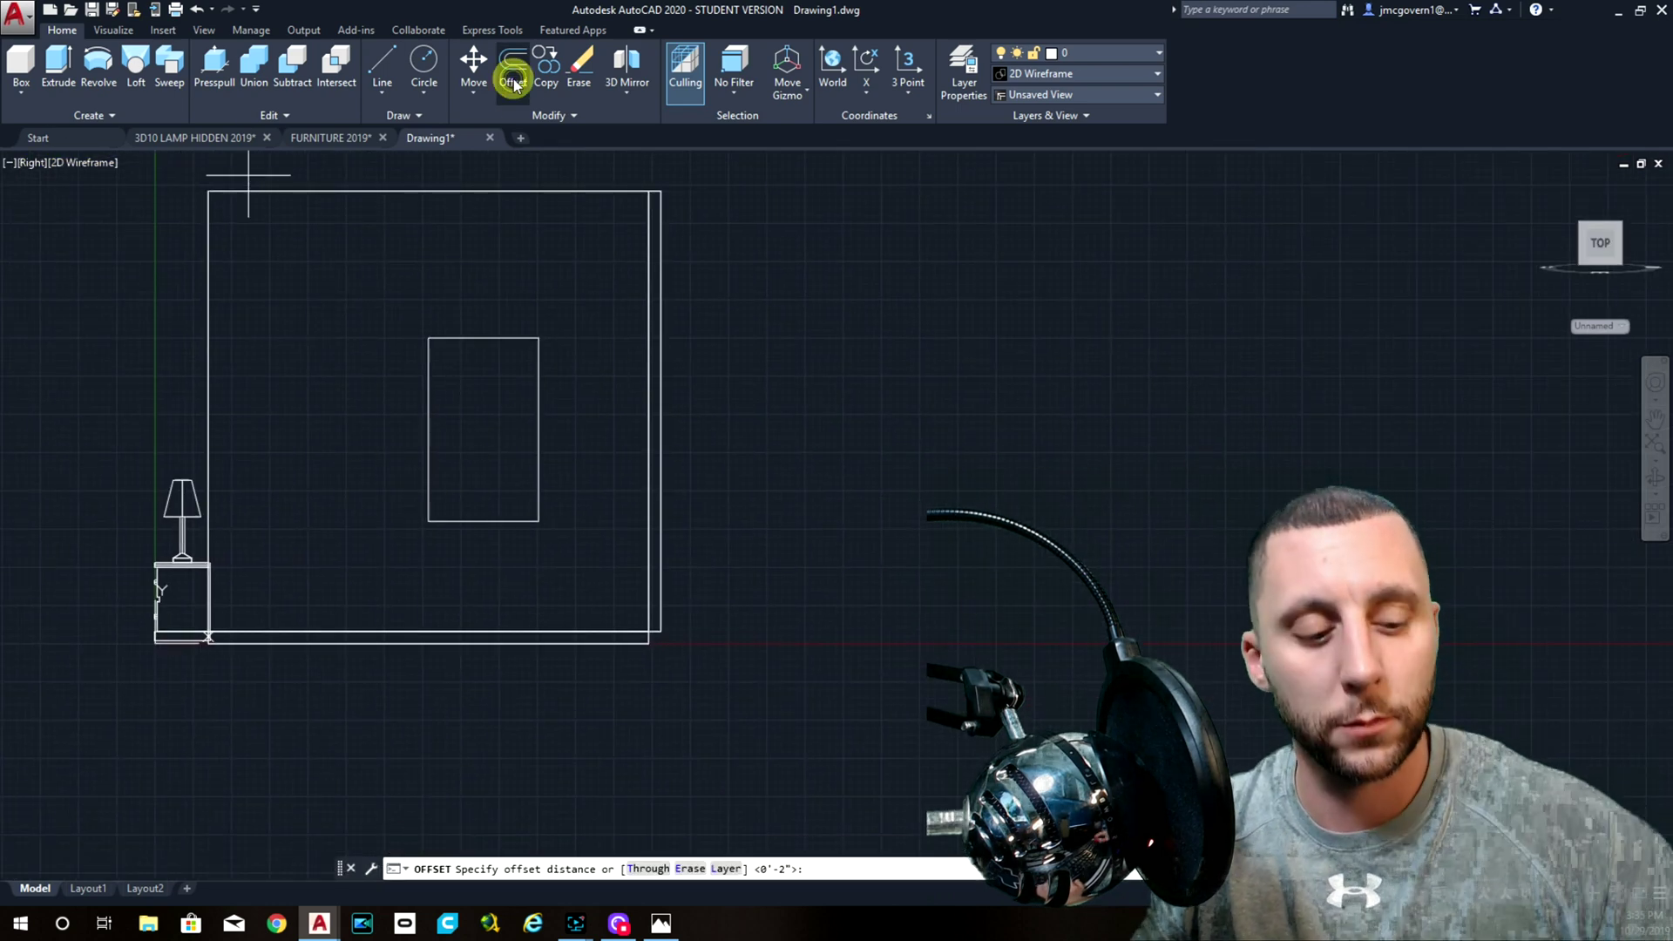
{"action": "type", "text": "2"}
{"action": "key", "text": "Return"}
{"action": "left_click", "coordinate": [660, 218]}
{"action": "left_click", "coordinate": [498, 339]}
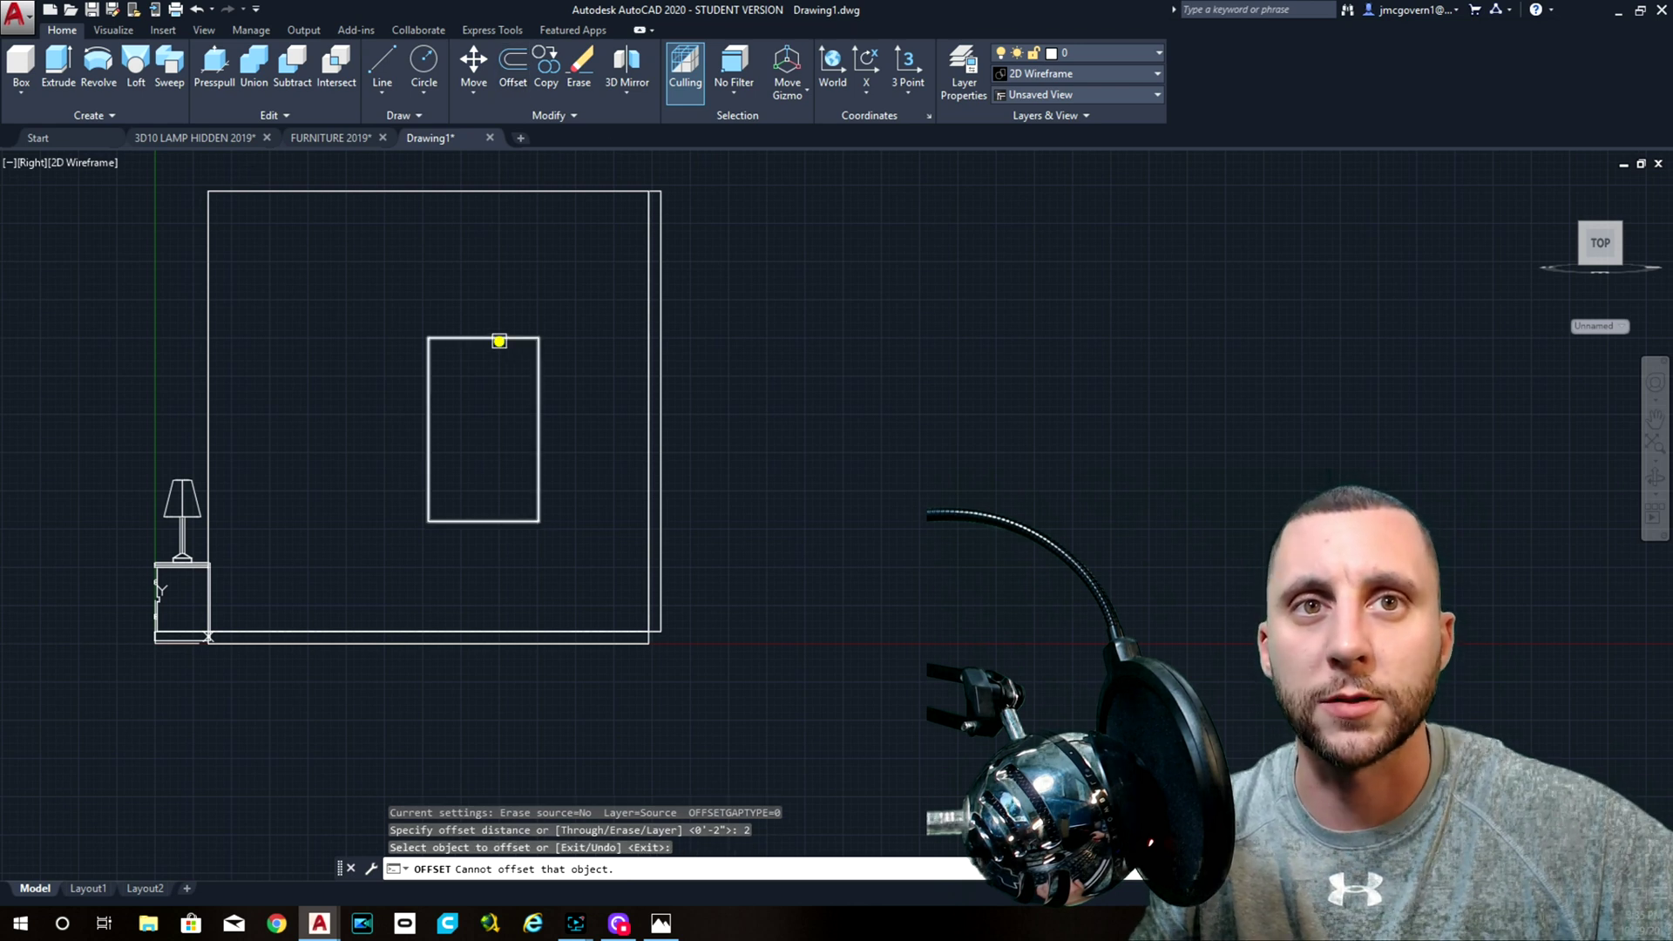
{"action": "left_click", "coordinate": [495, 397]}
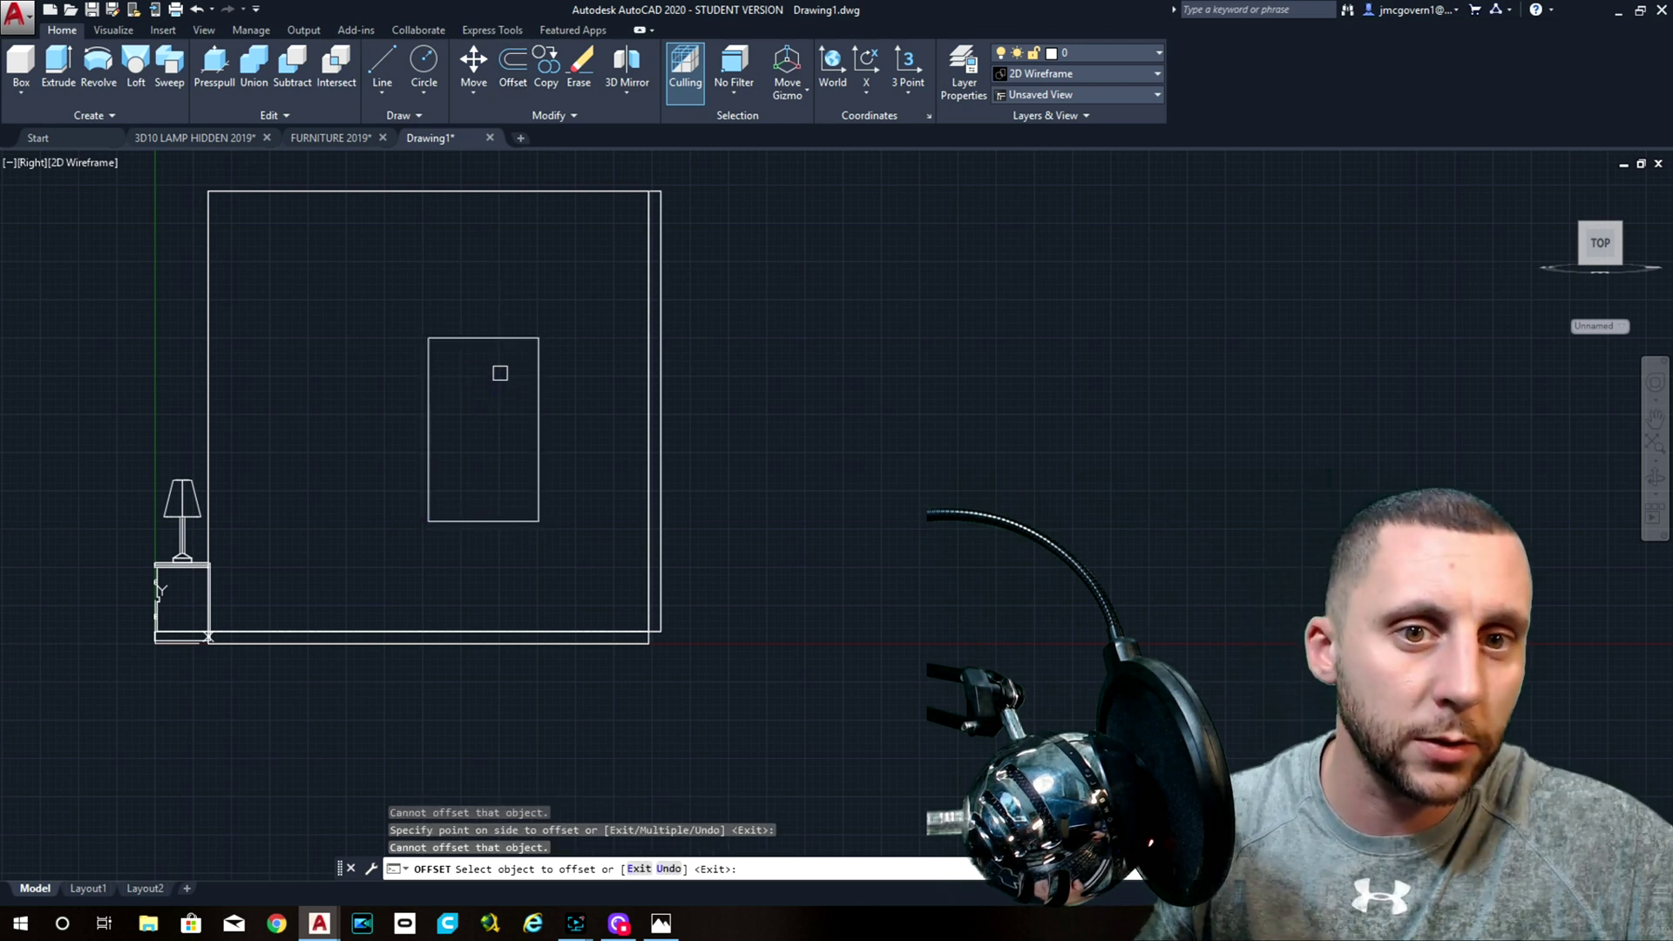
{"action": "key", "text": "Escape"}
{"action": "scroll", "coordinate": [497, 375], "scroll_direction": "down", "scroll_amount": 3}
{"action": "middle_click_drag", "start_coordinate": [463, 388], "coordinate": [572, 448], "text": "shift"}
{"action": "scroll", "coordinate": [493, 431], "scroll_direction": "up", "scroll_amount": 2}
{"action": "scroll", "coordinate": [493, 431], "scroll_direction": "up", "scroll_amount": 3}
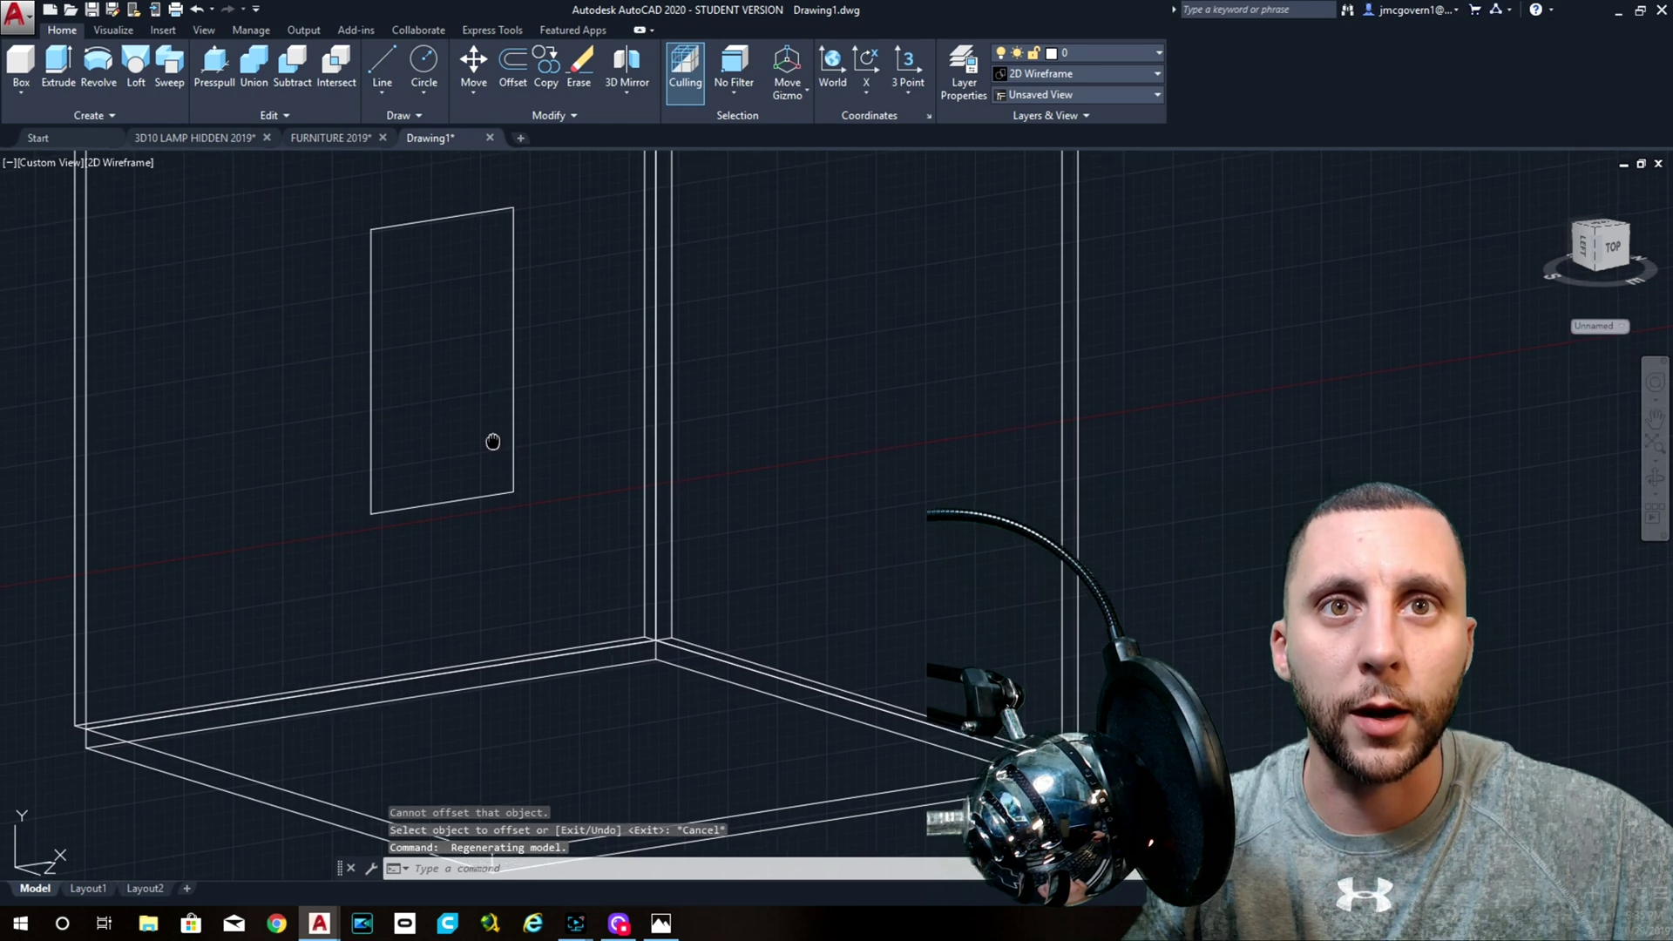
{"action": "left_click", "coordinate": [433, 92]}
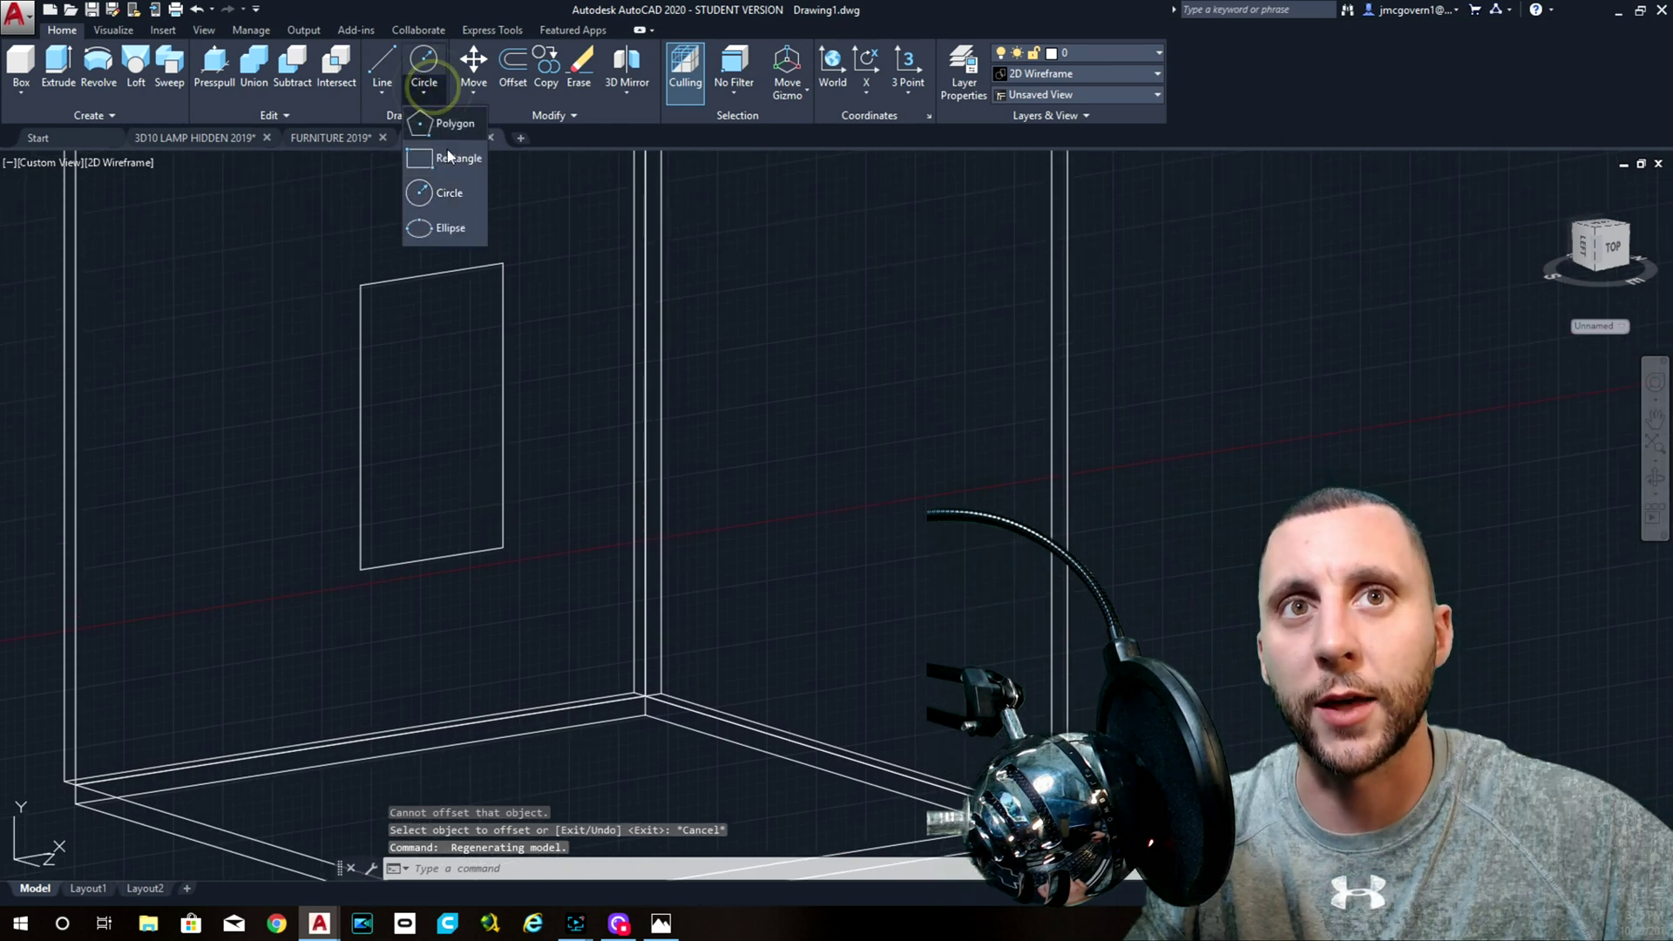
{"action": "left_click", "coordinate": [440, 157]}
{"action": "left_click", "coordinate": [359, 285]}
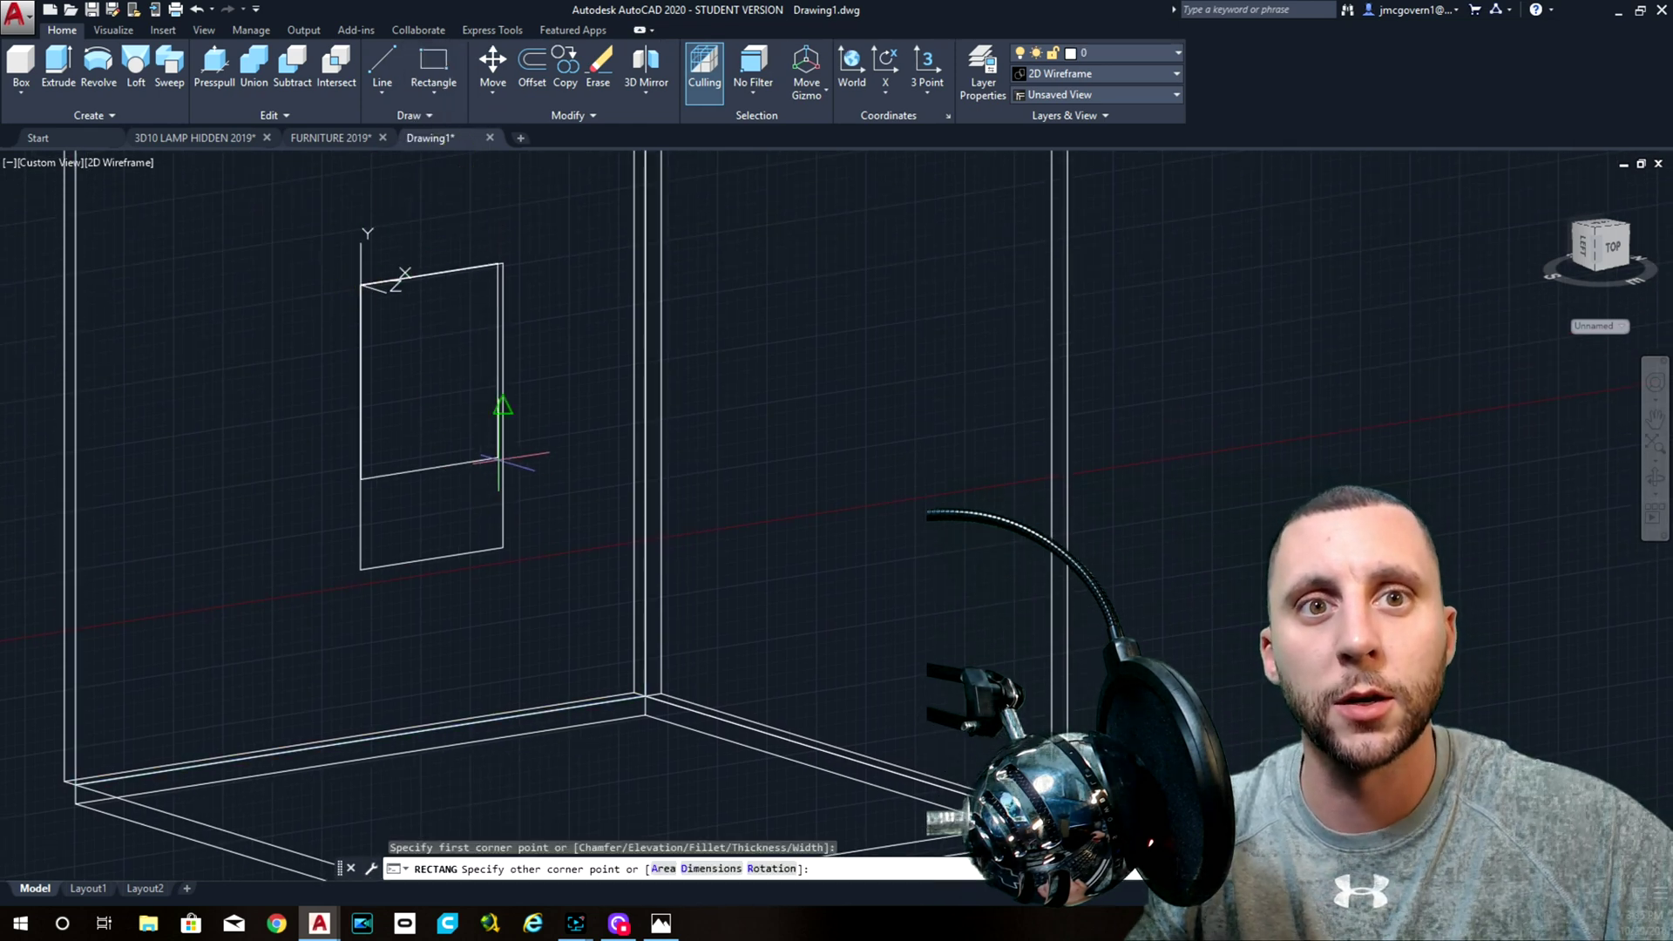
{"action": "key", "text": "Escape"}
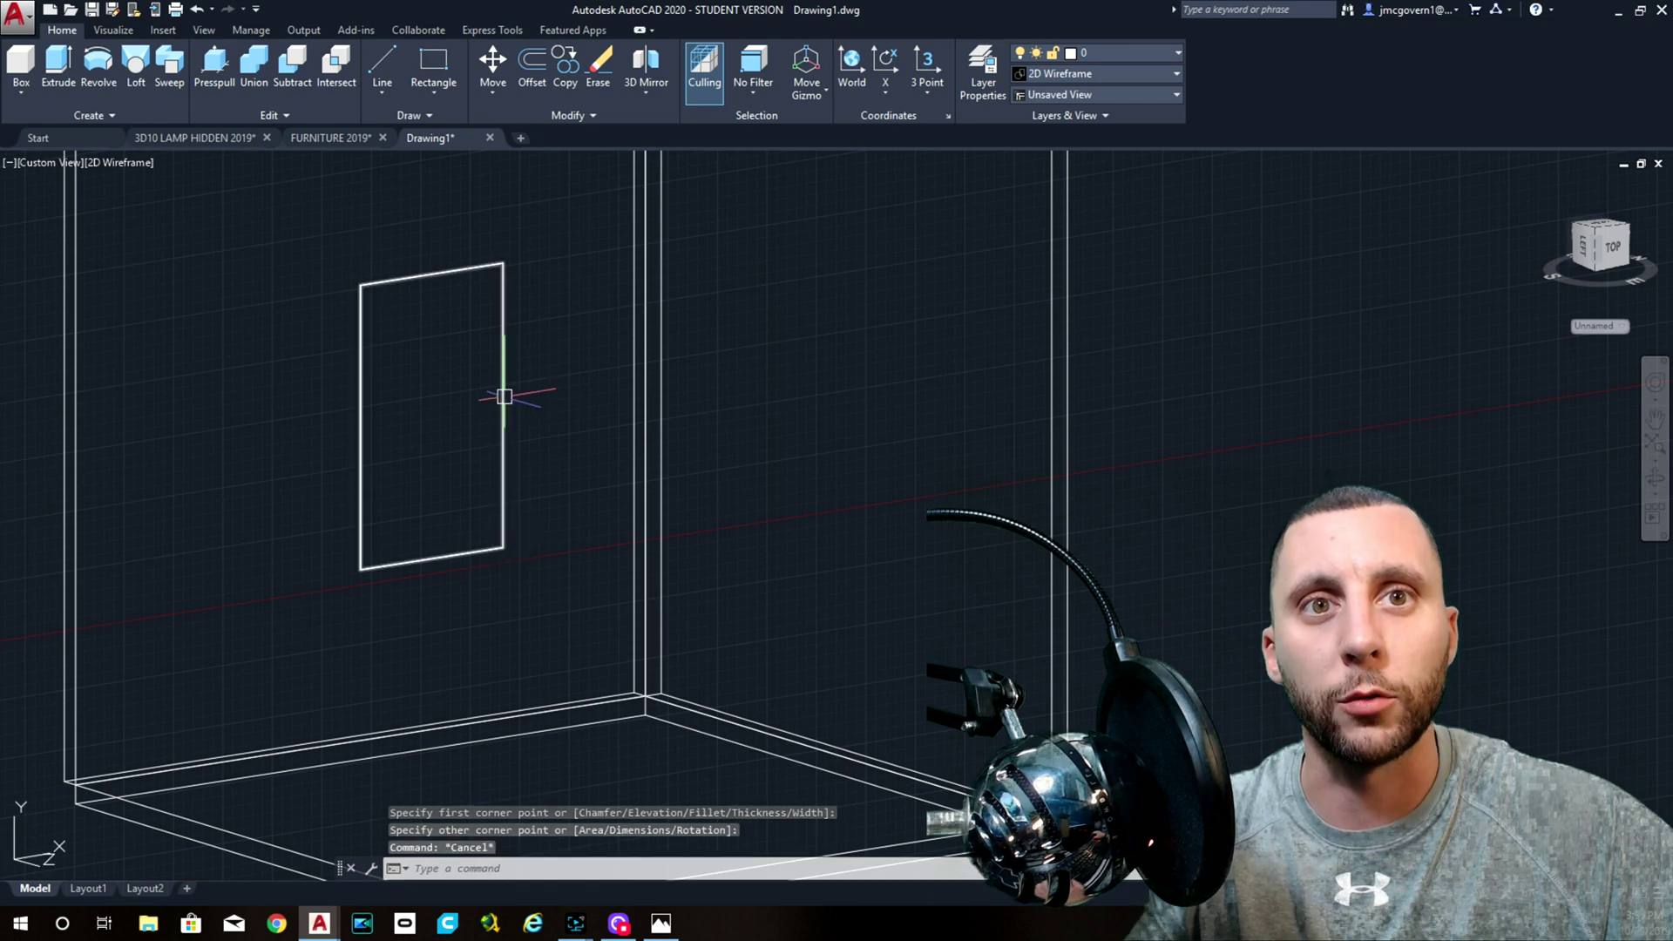
- Delete the duplicate polyline lying on the window outline
{"action": "mouse_move", "coordinate": [504, 396]}
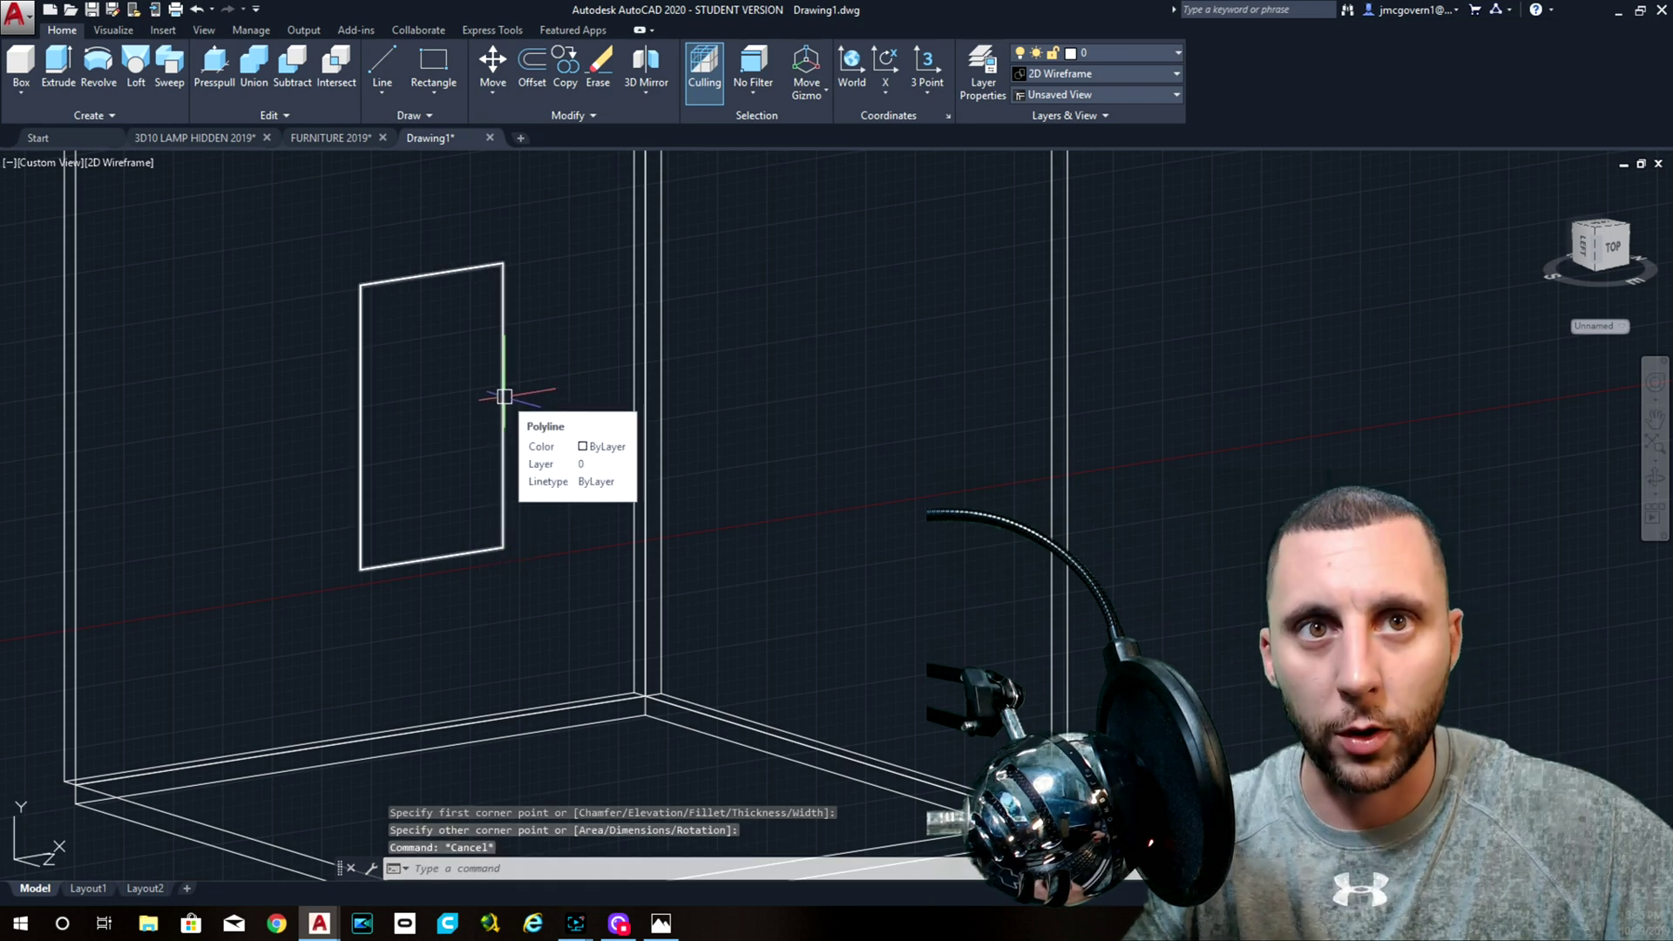
{"action": "left_click", "coordinate": [505, 396]}
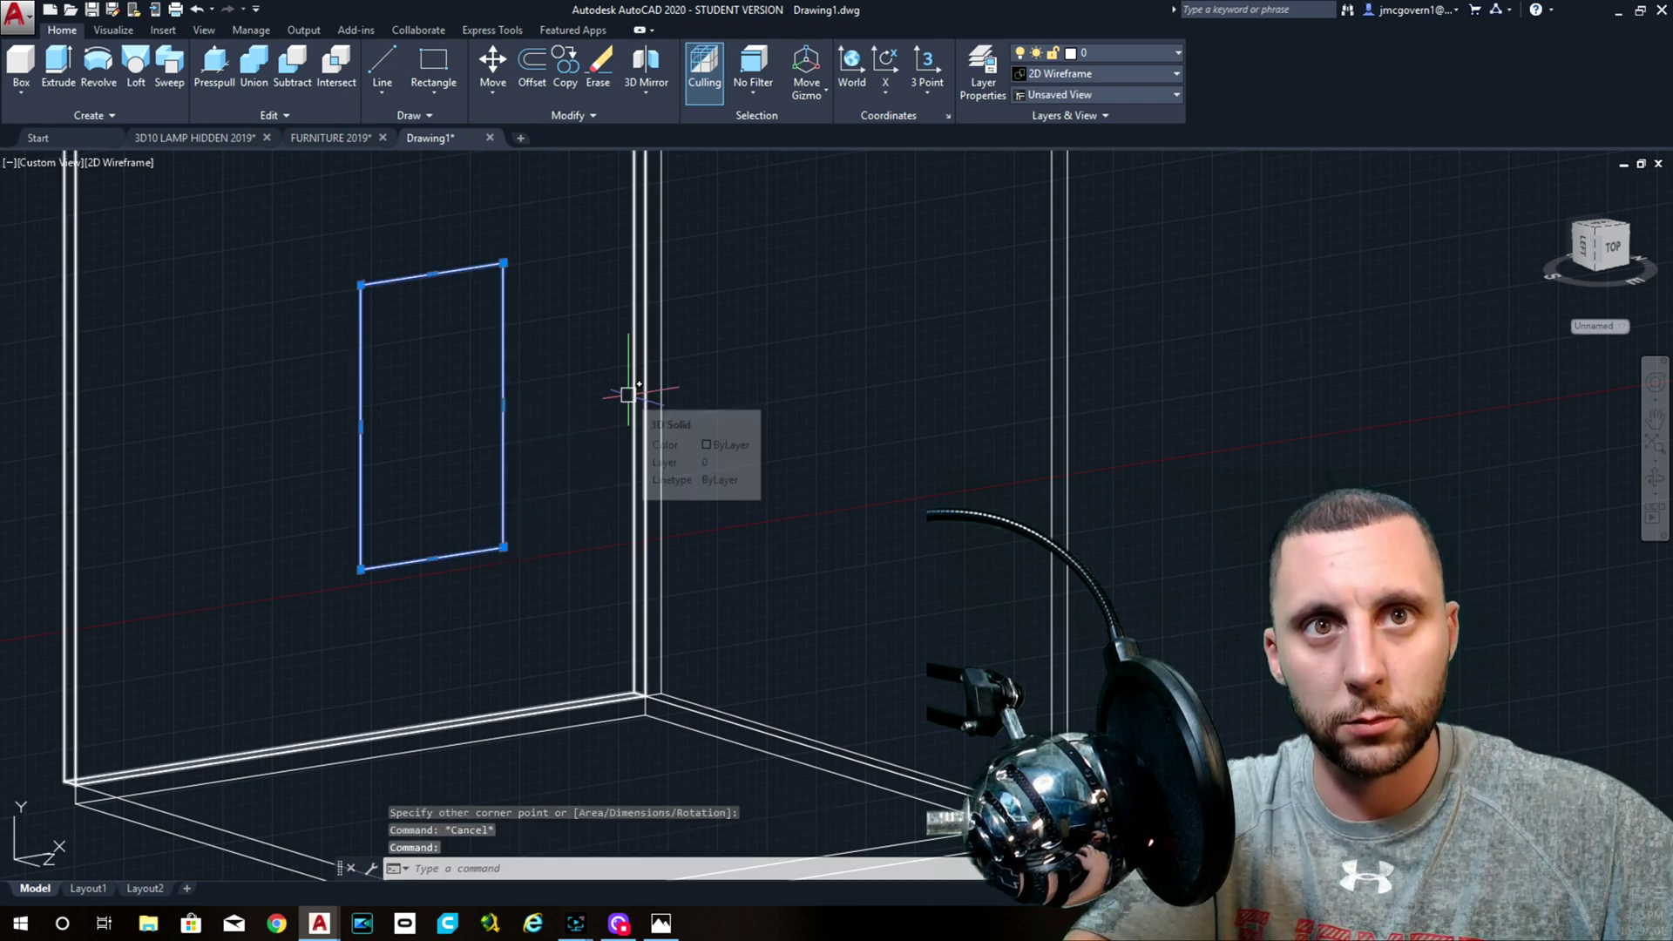
{"action": "key", "text": "Delete"}
{"action": "left_click", "coordinate": [503, 354]}
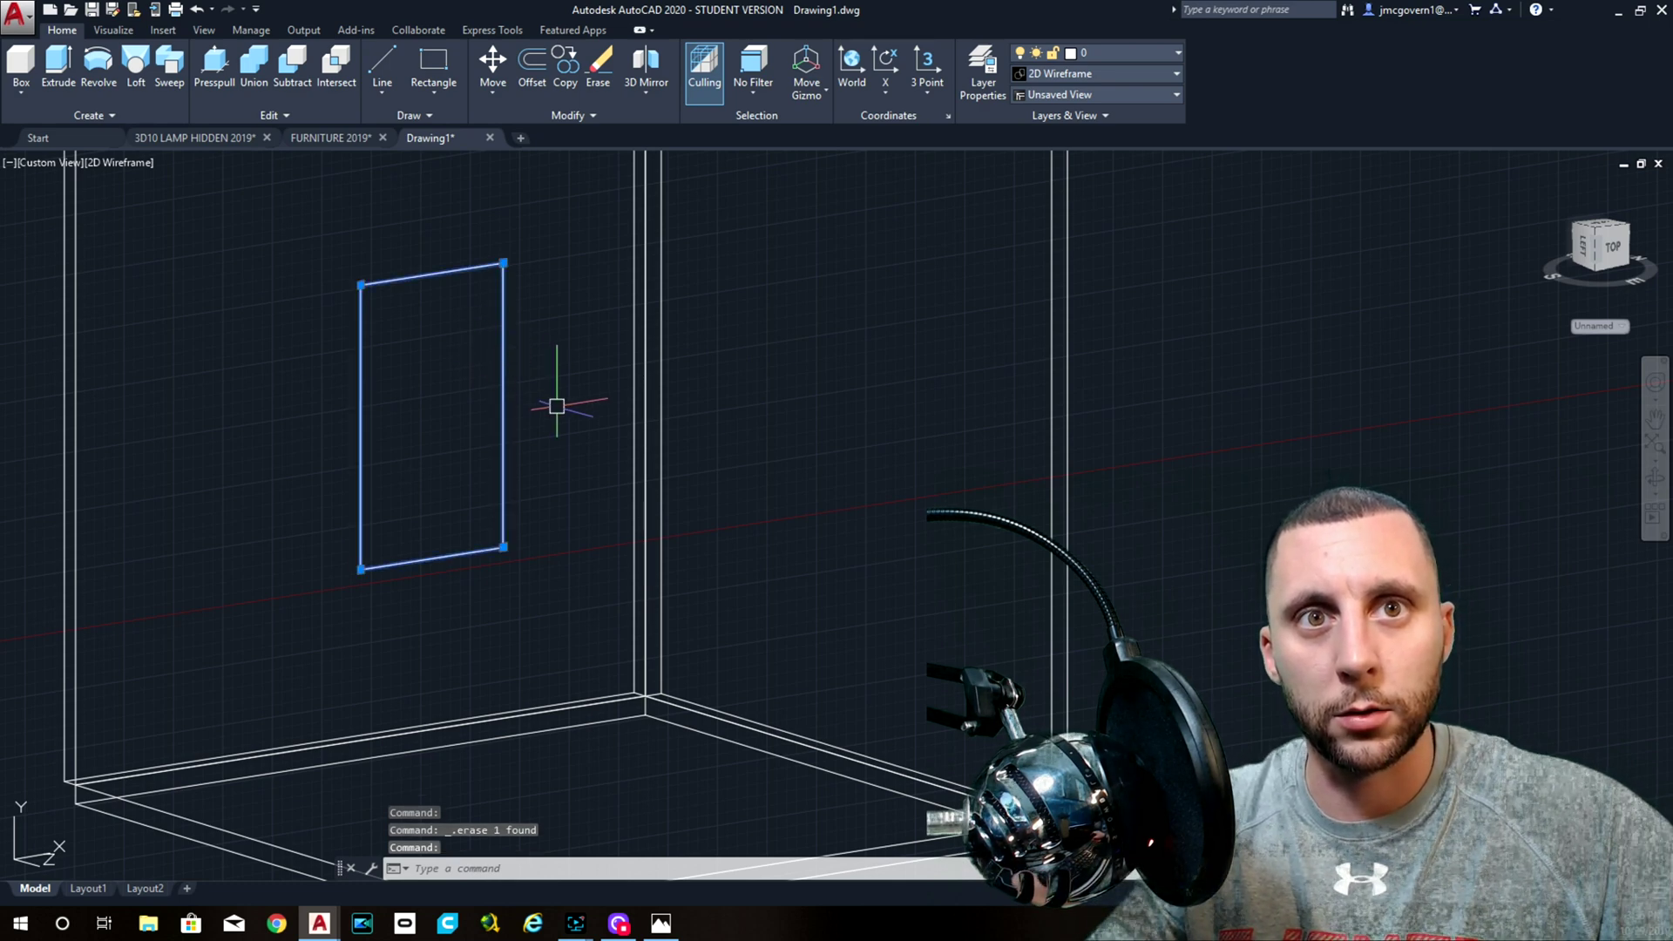
{"action": "type", "text": "extrude"}
{"action": "key", "text": "Return"}
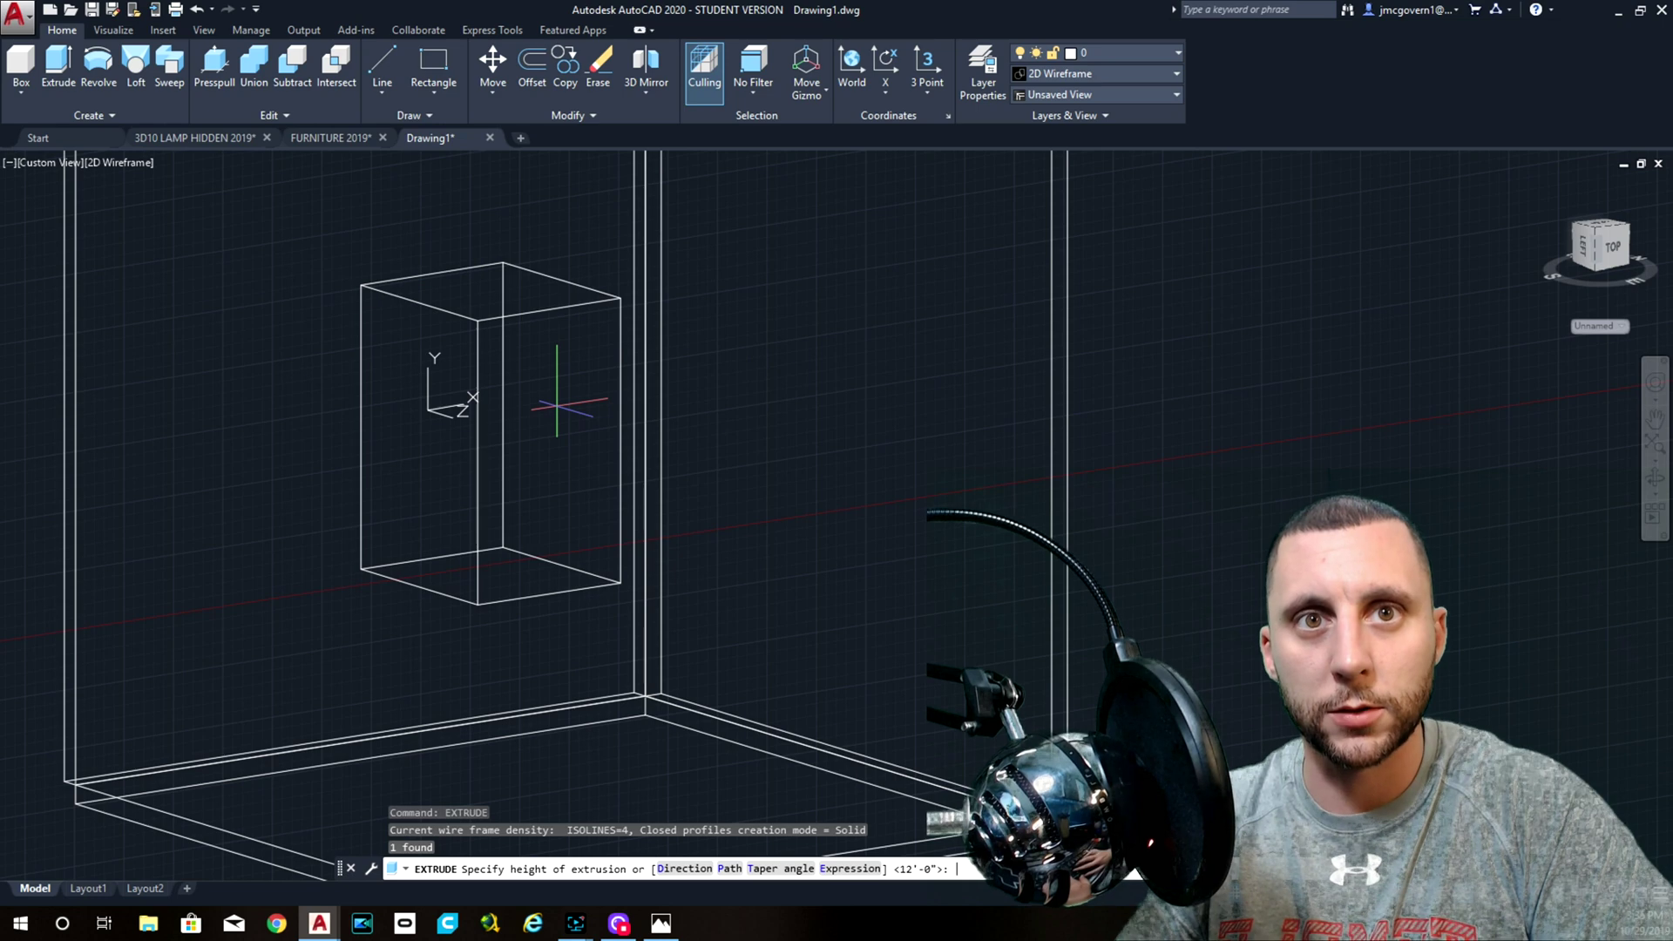
{"action": "key", "text": "Escape"}
- Try to offset the remaining window outline 2" inward in the angled 3D view
{"action": "left_click", "coordinate": [534, 74]}
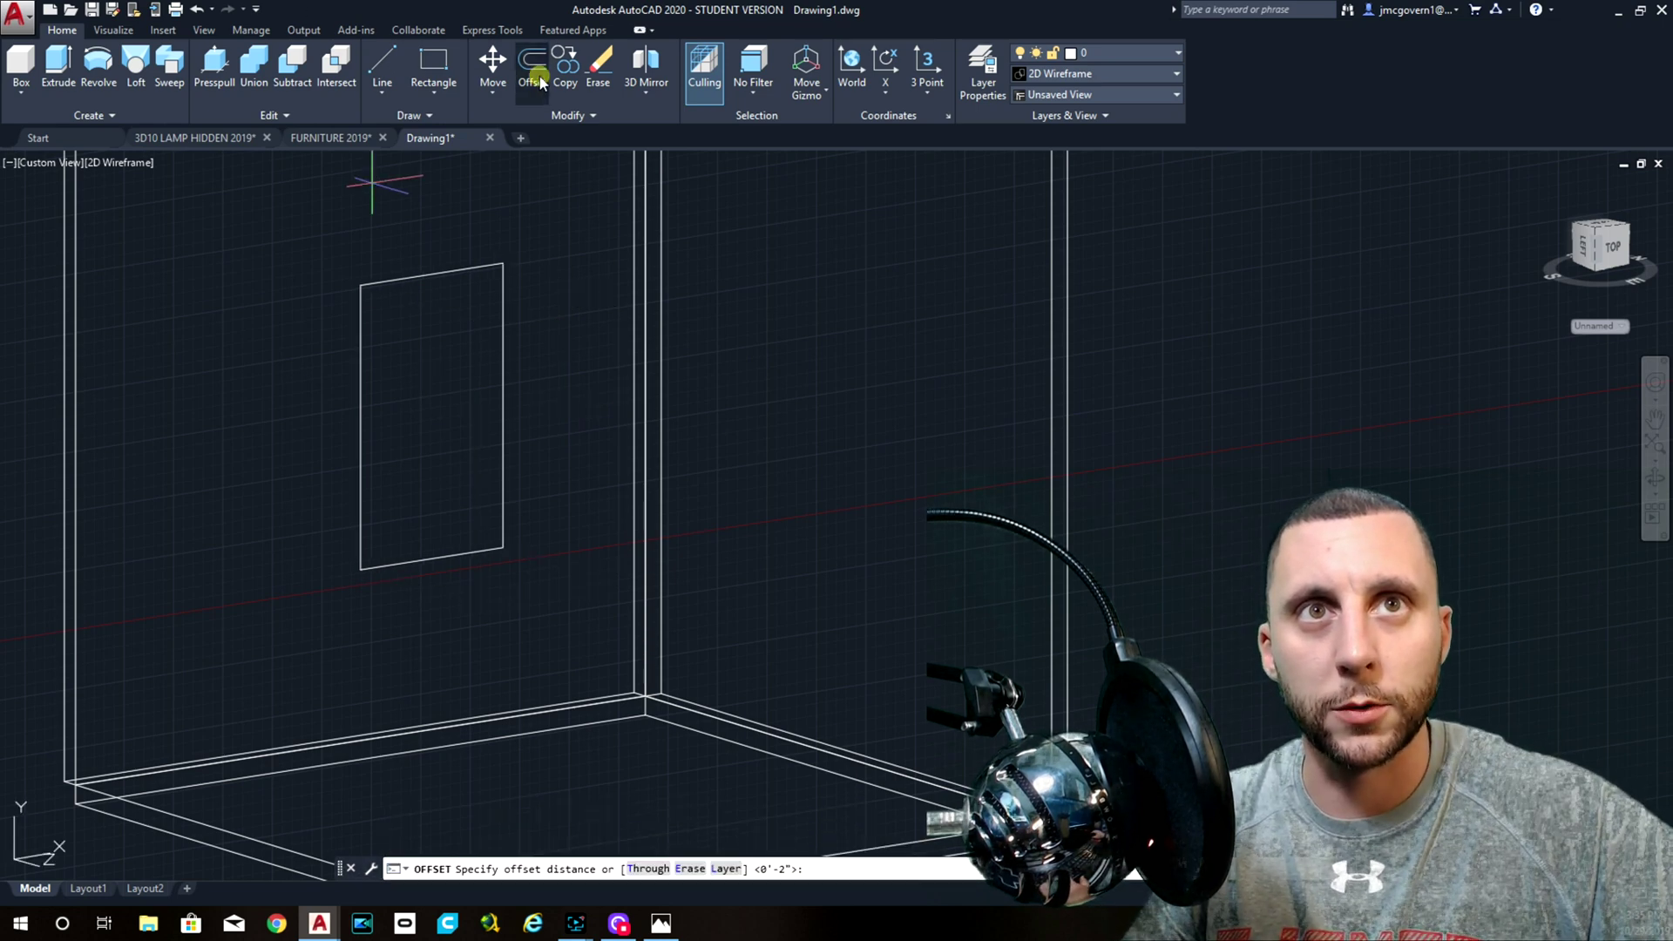
{"action": "type", "text": "2"}
{"action": "key", "text": "Return"}
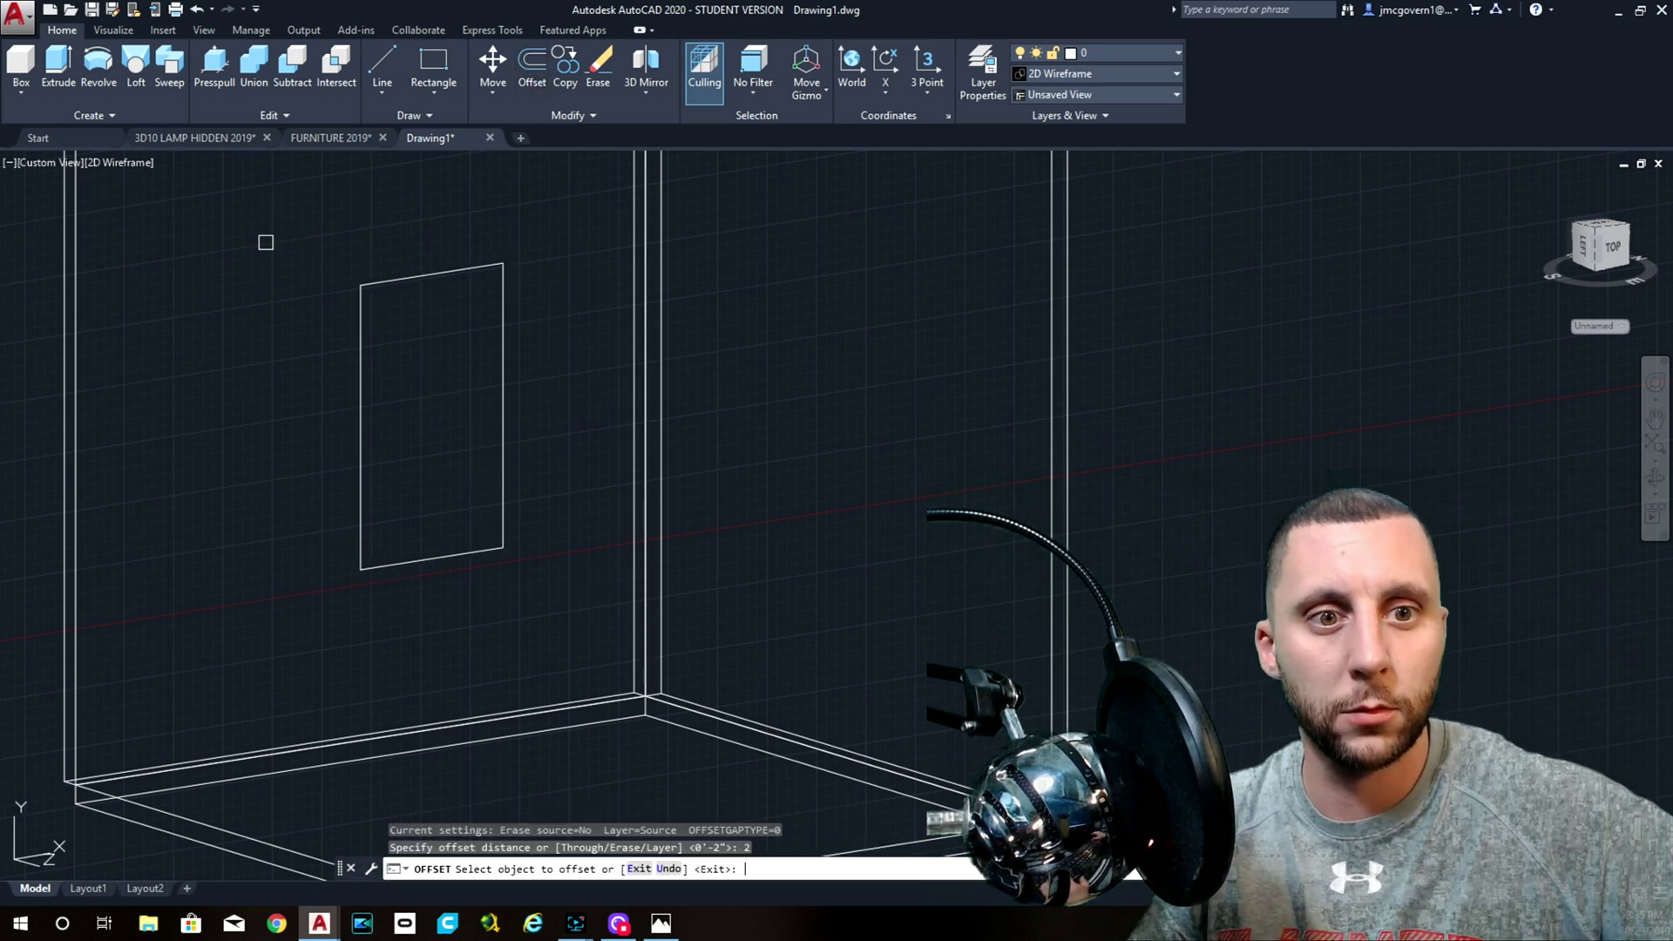
{"action": "left_click", "coordinate": [426, 272]}
{"action": "left_click", "coordinate": [430, 337]}
{"action": "left_click", "coordinate": [423, 279]}
{"action": "left_click", "coordinate": [433, 343]}
{"action": "key", "text": "Escape"}
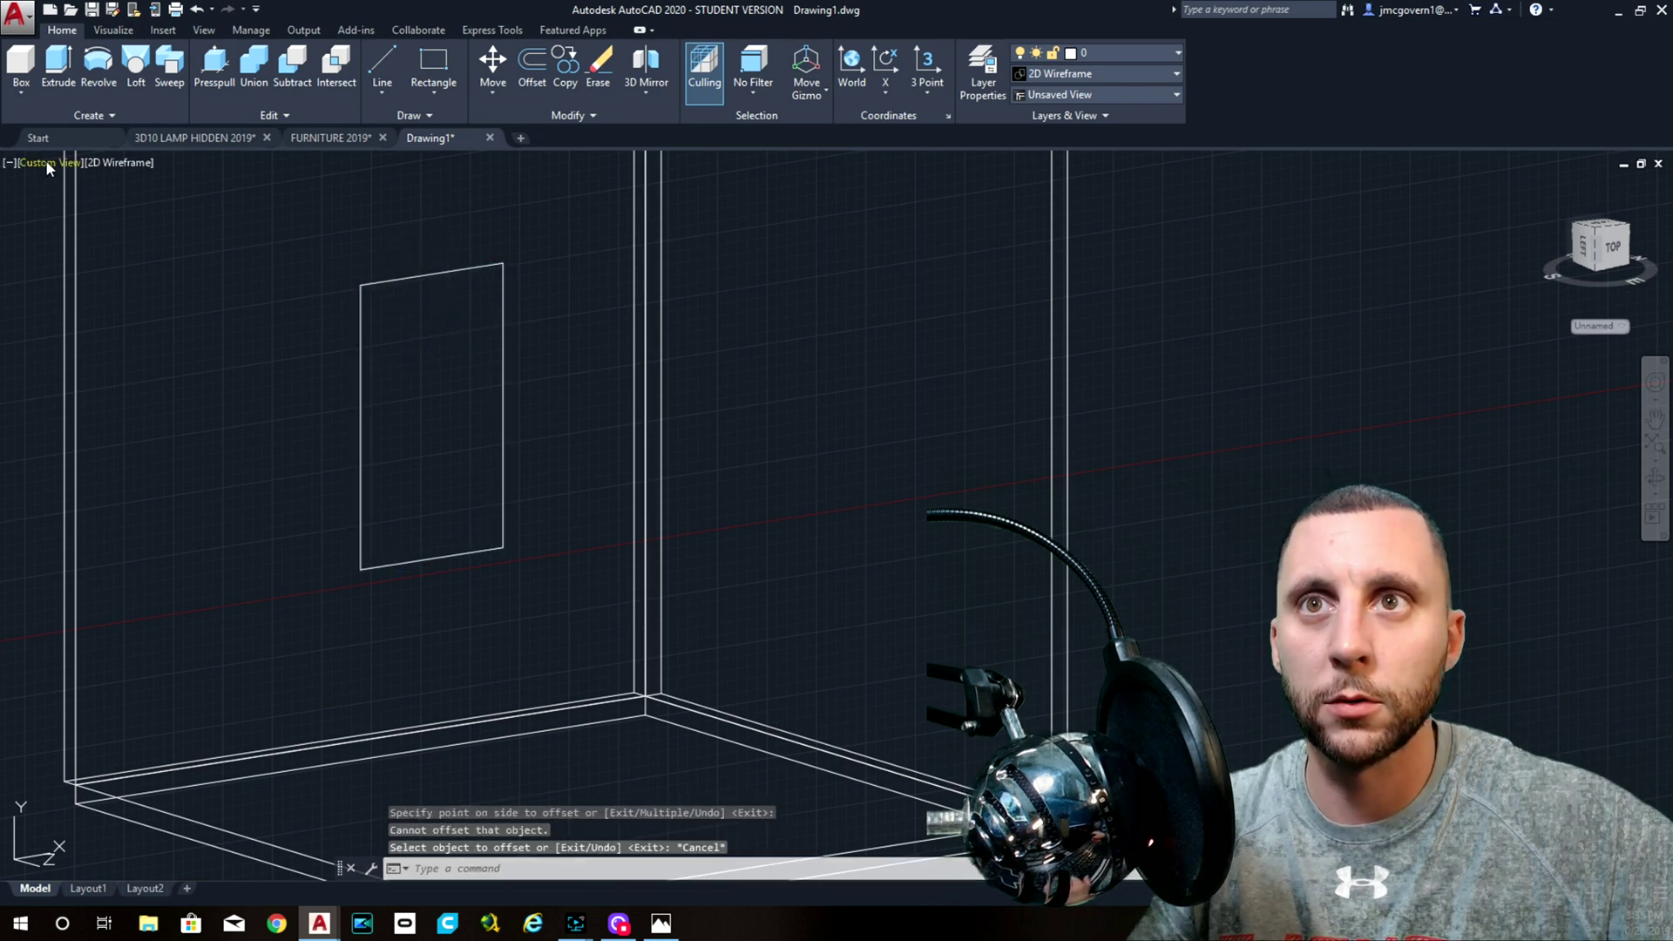
- Switch to the Right view to see the window wall straight on
{"action": "left_click", "coordinate": [130, 165]}
{"action": "left_click", "coordinate": [39, 163]}
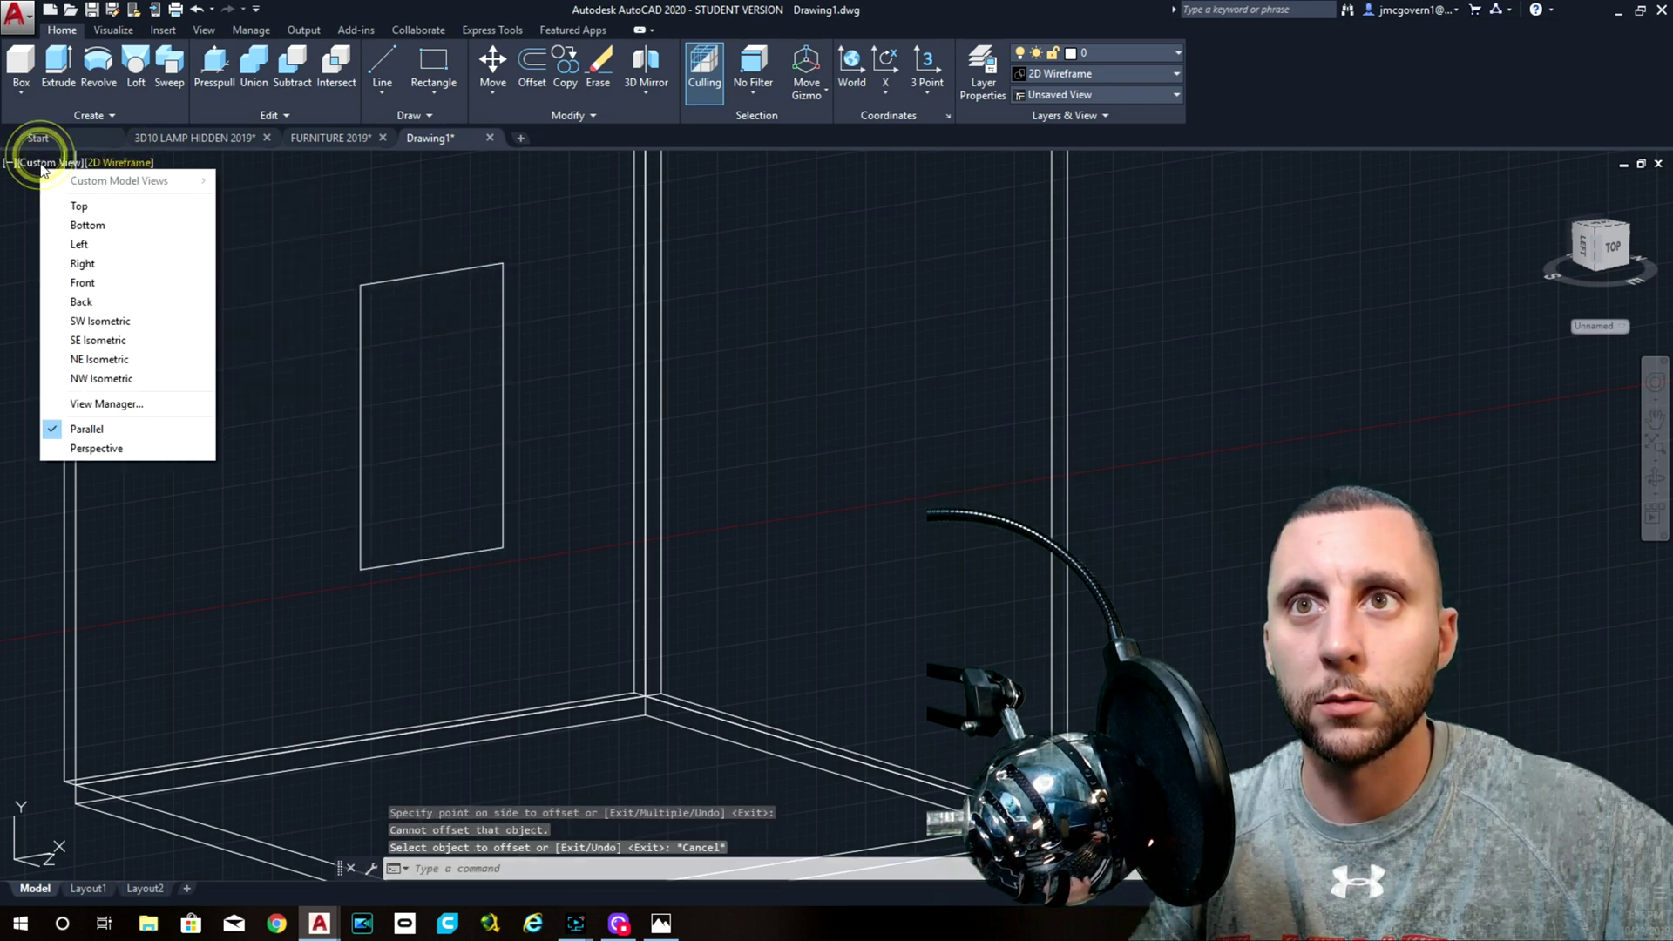
{"action": "left_click", "coordinate": [83, 263]}
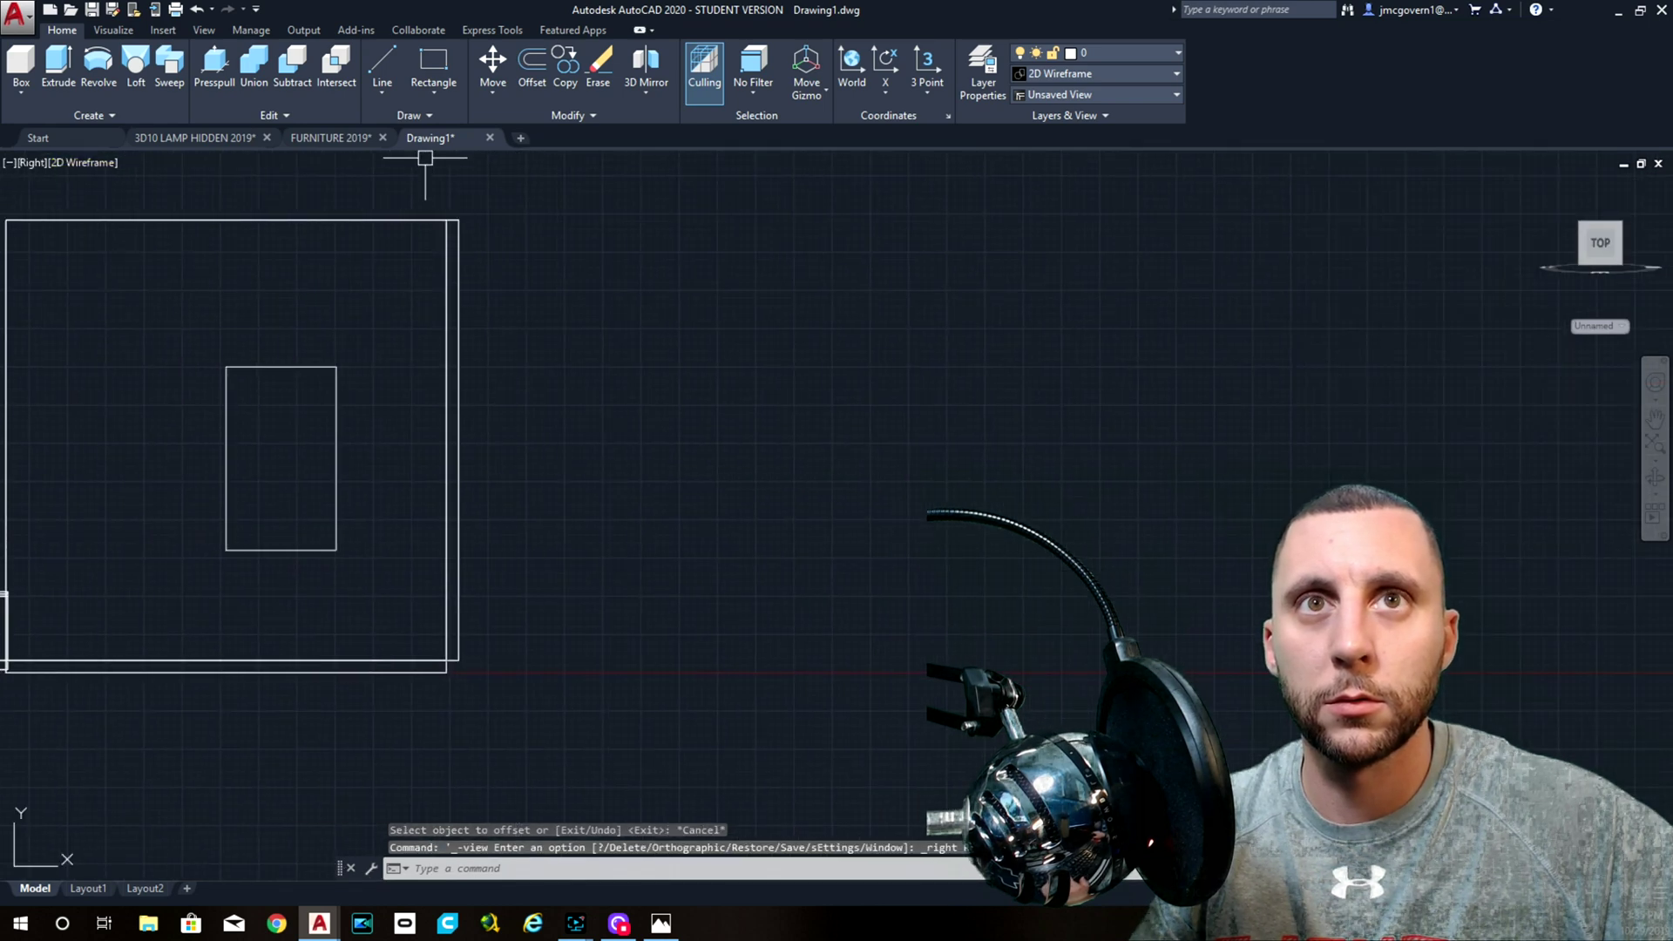
- Try to offset the remaining window outline by 2" in the Right view, both inward and outward
{"action": "left_click", "coordinate": [528, 83]}
{"action": "type", "text": "2"}
{"action": "key", "text": "Return"}
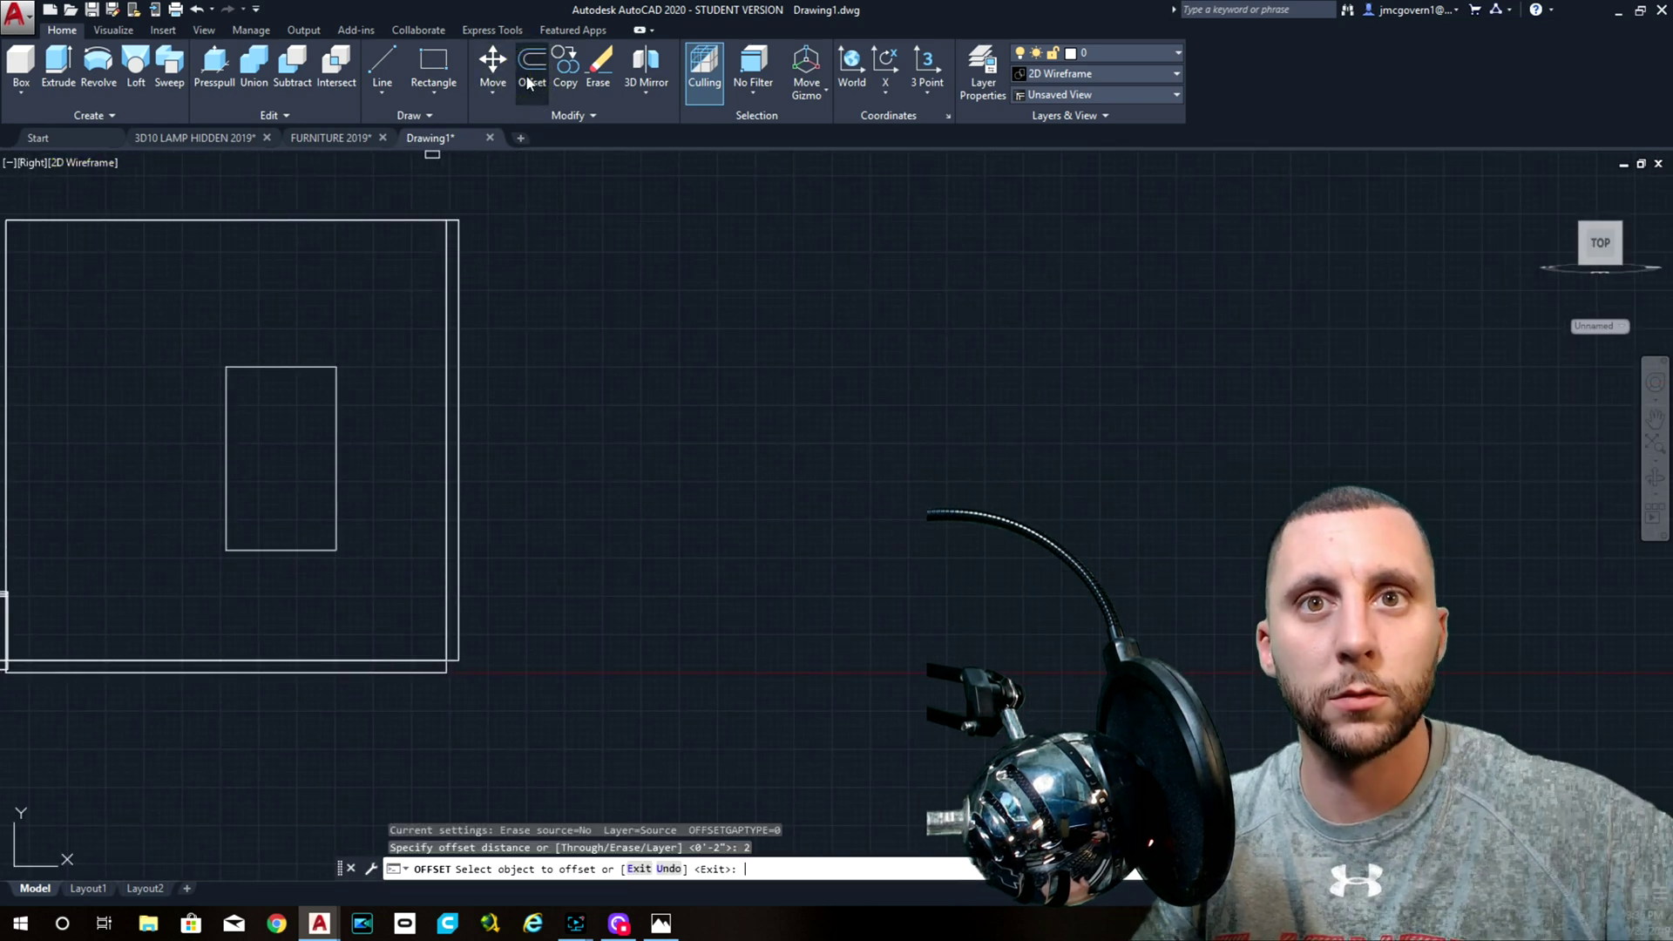
{"action": "left_click", "coordinate": [294, 366]}
{"action": "left_click", "coordinate": [300, 422]}
{"action": "left_click", "coordinate": [307, 367]}
{"action": "left_click", "coordinate": [308, 284]}
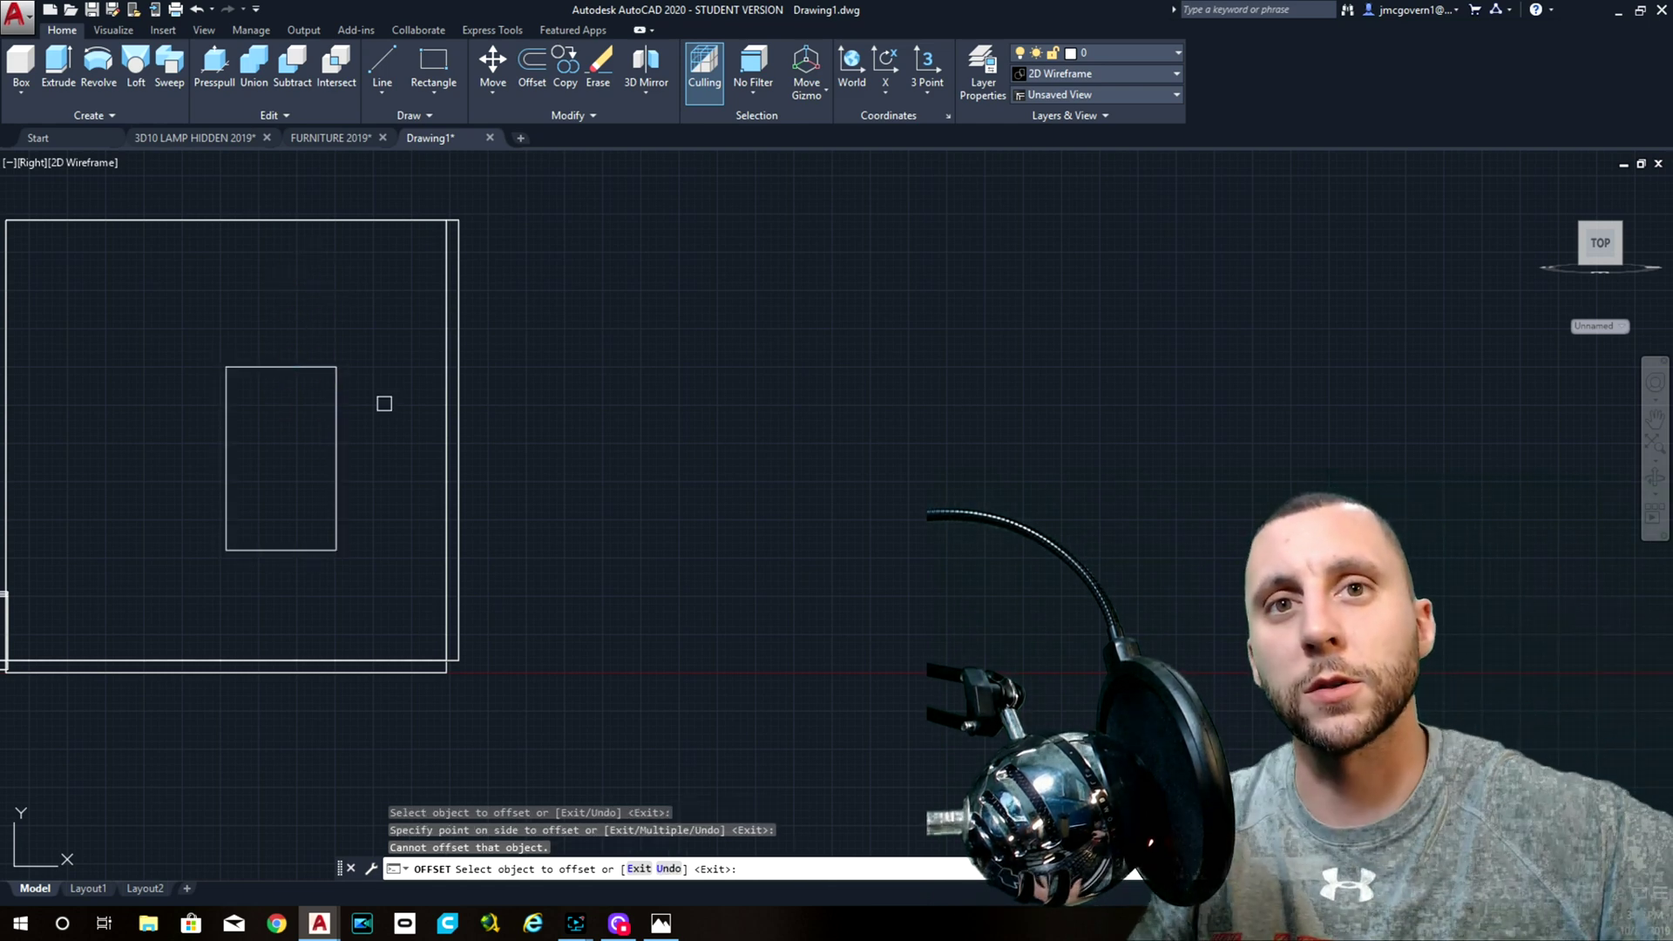
{"action": "key", "text": "Escape"}
- Explode the window outline into separate lines
{"action": "left_click", "coordinate": [335, 389]}
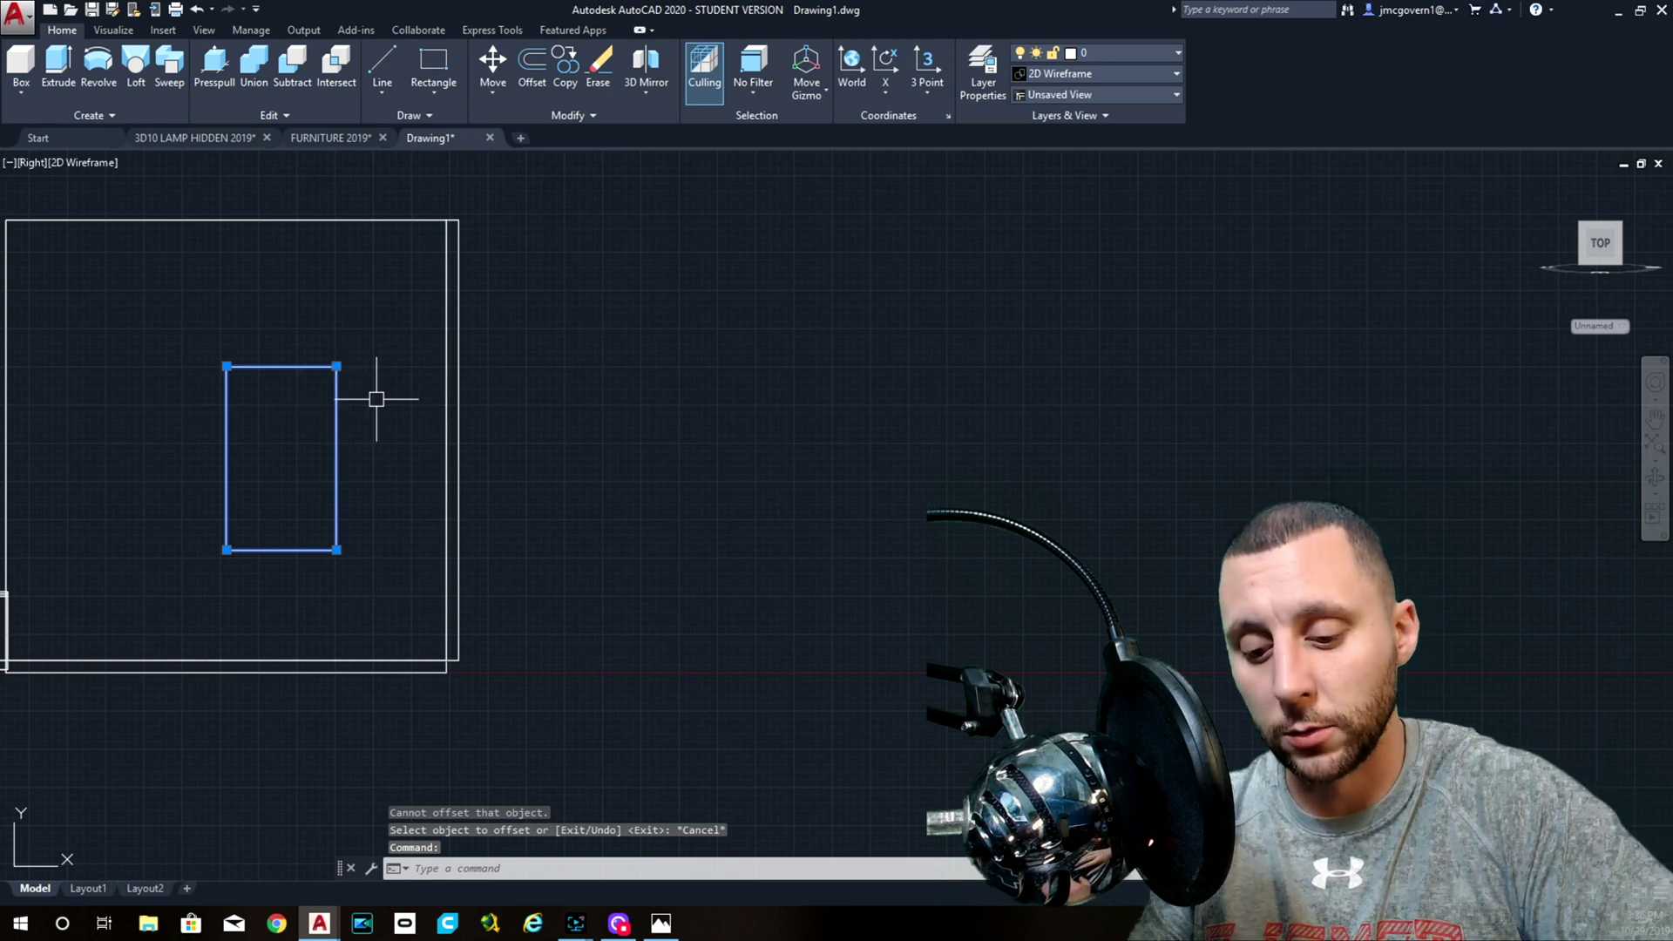
{"action": "type", "text": "explode"}
{"action": "key", "text": "Return"}
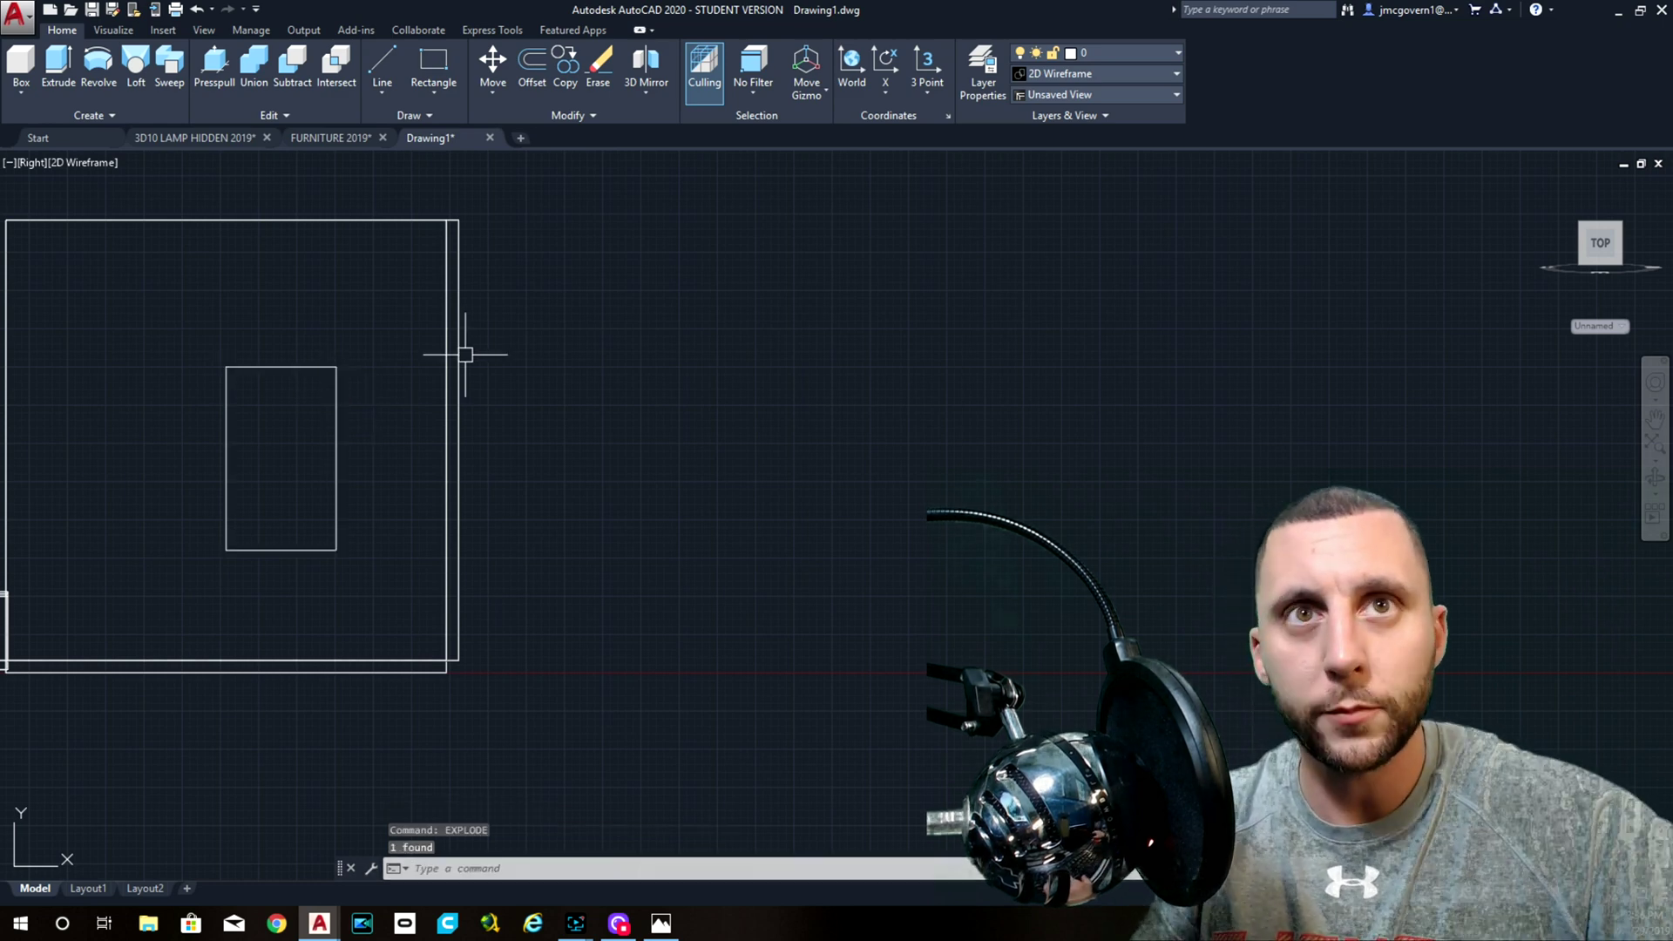
- Offset each of the four window outline lines 2" inward
{"action": "left_click", "coordinate": [535, 63]}
{"action": "type", "text": "2"}
{"action": "key", "text": "Return"}
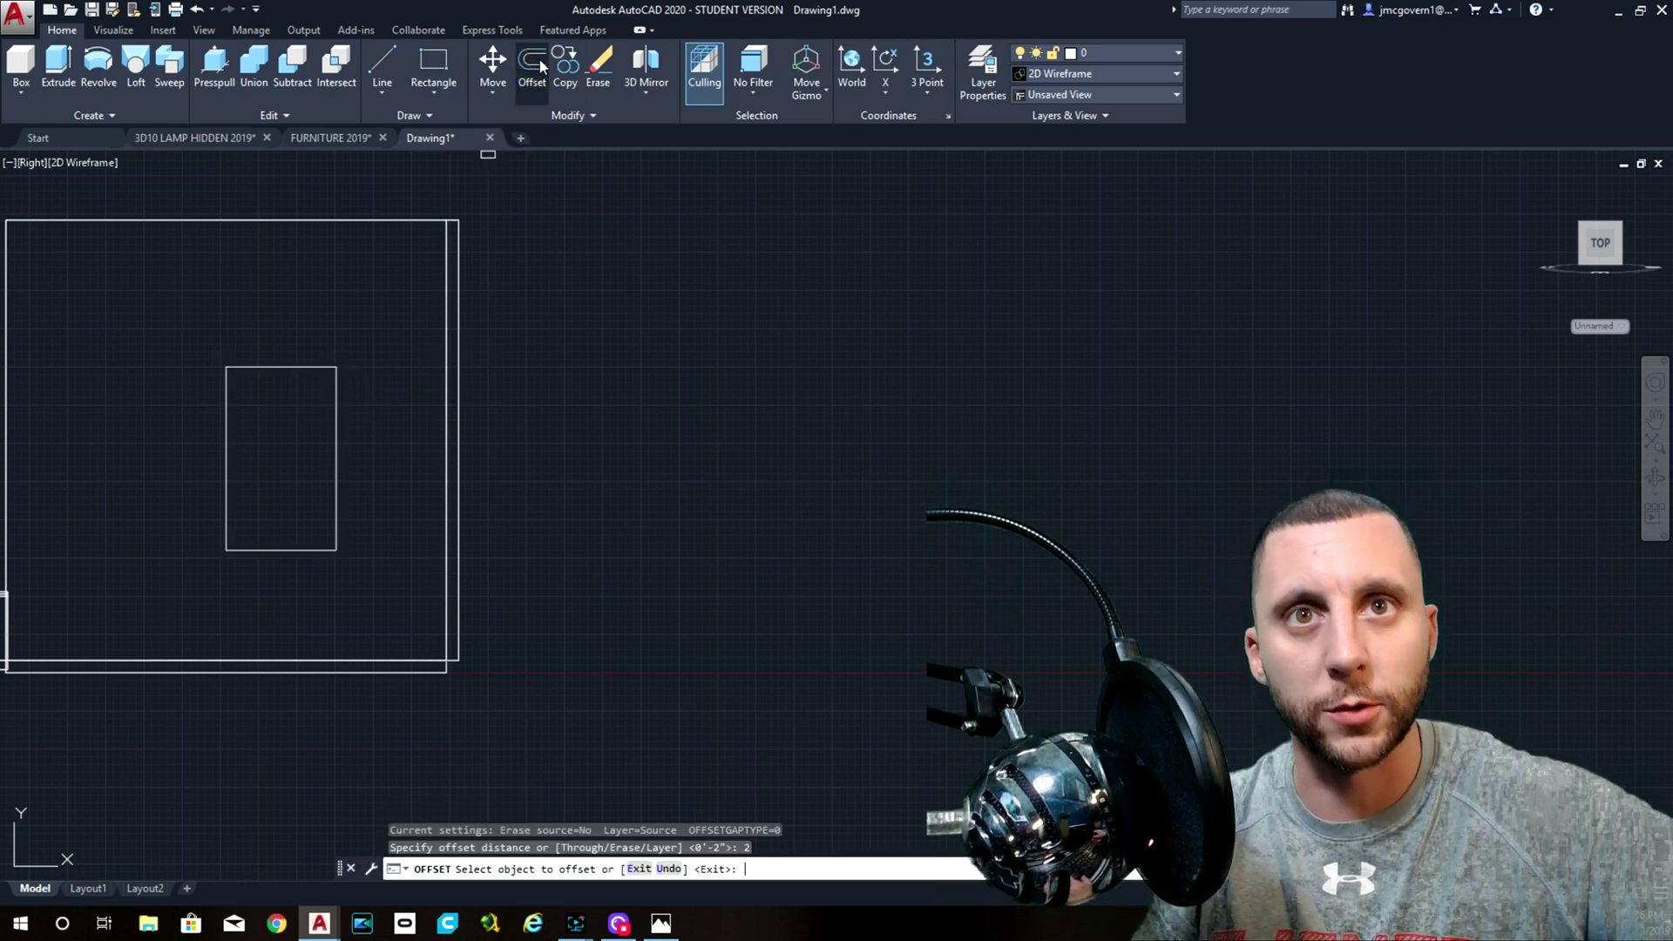
{"action": "left_click", "coordinate": [284, 367]}
{"action": "left_click", "coordinate": [291, 422]}
{"action": "left_click", "coordinate": [225, 459]}
{"action": "left_click", "coordinate": [276, 430]}
{"action": "left_click", "coordinate": [337, 429]}
{"action": "left_click", "coordinate": [305, 432]}
{"action": "left_click", "coordinate": [291, 549]}
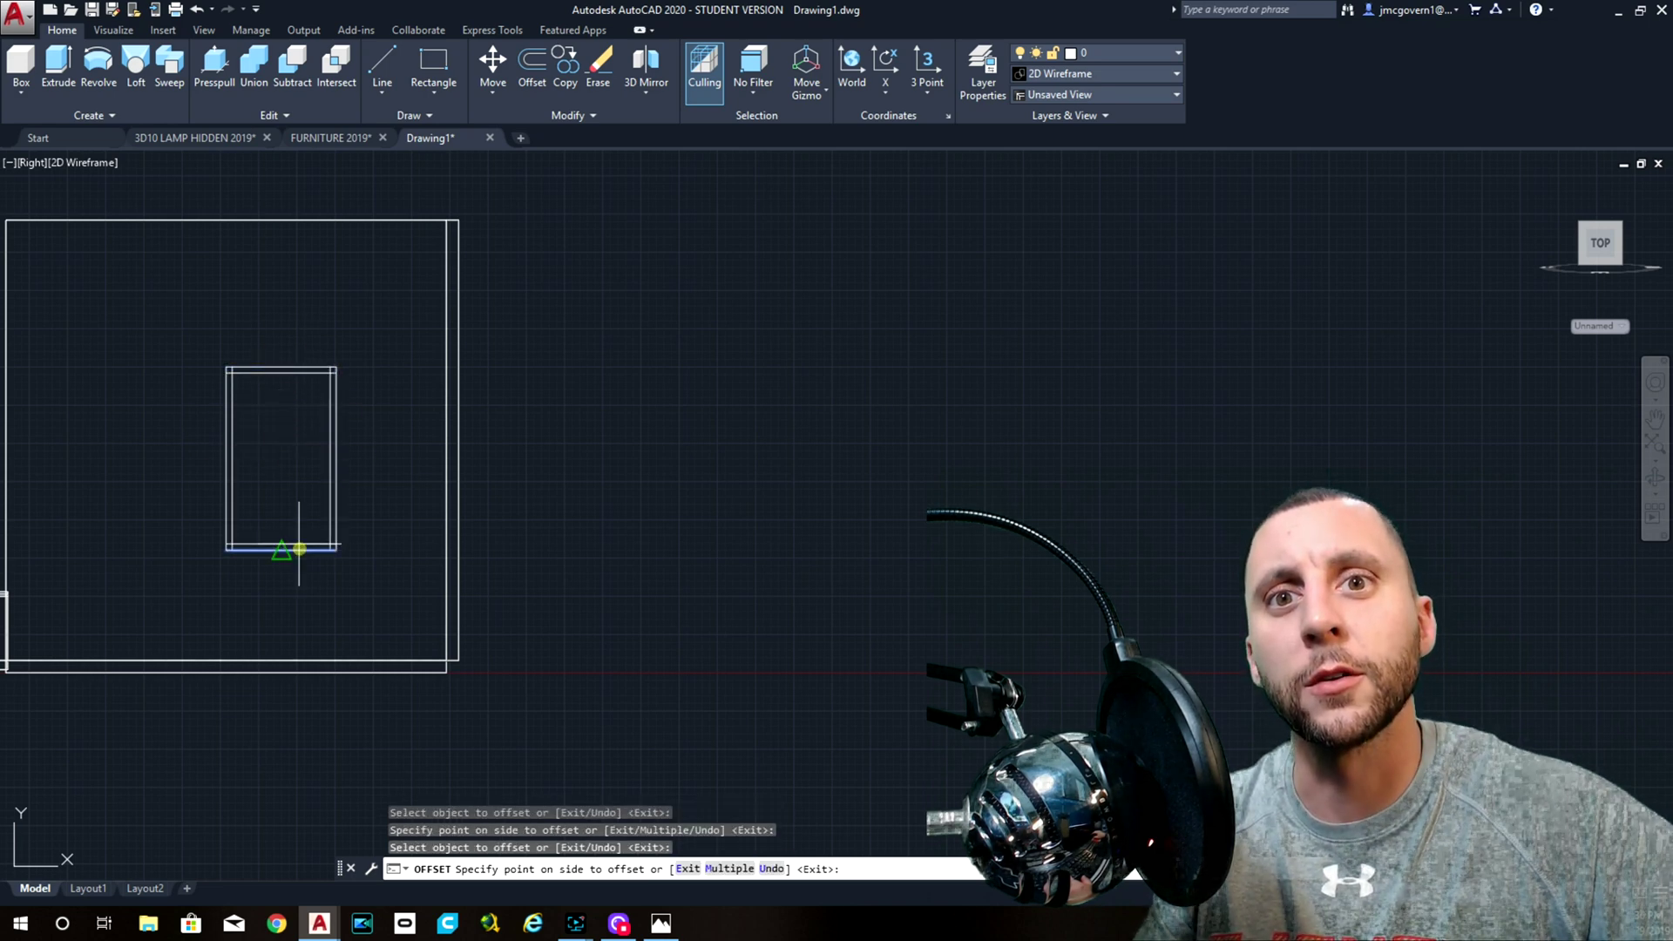
{"action": "left_click", "coordinate": [299, 508]}
{"action": "scroll", "coordinate": [261, 493], "scroll_direction": "up", "scroll_amount": 4}
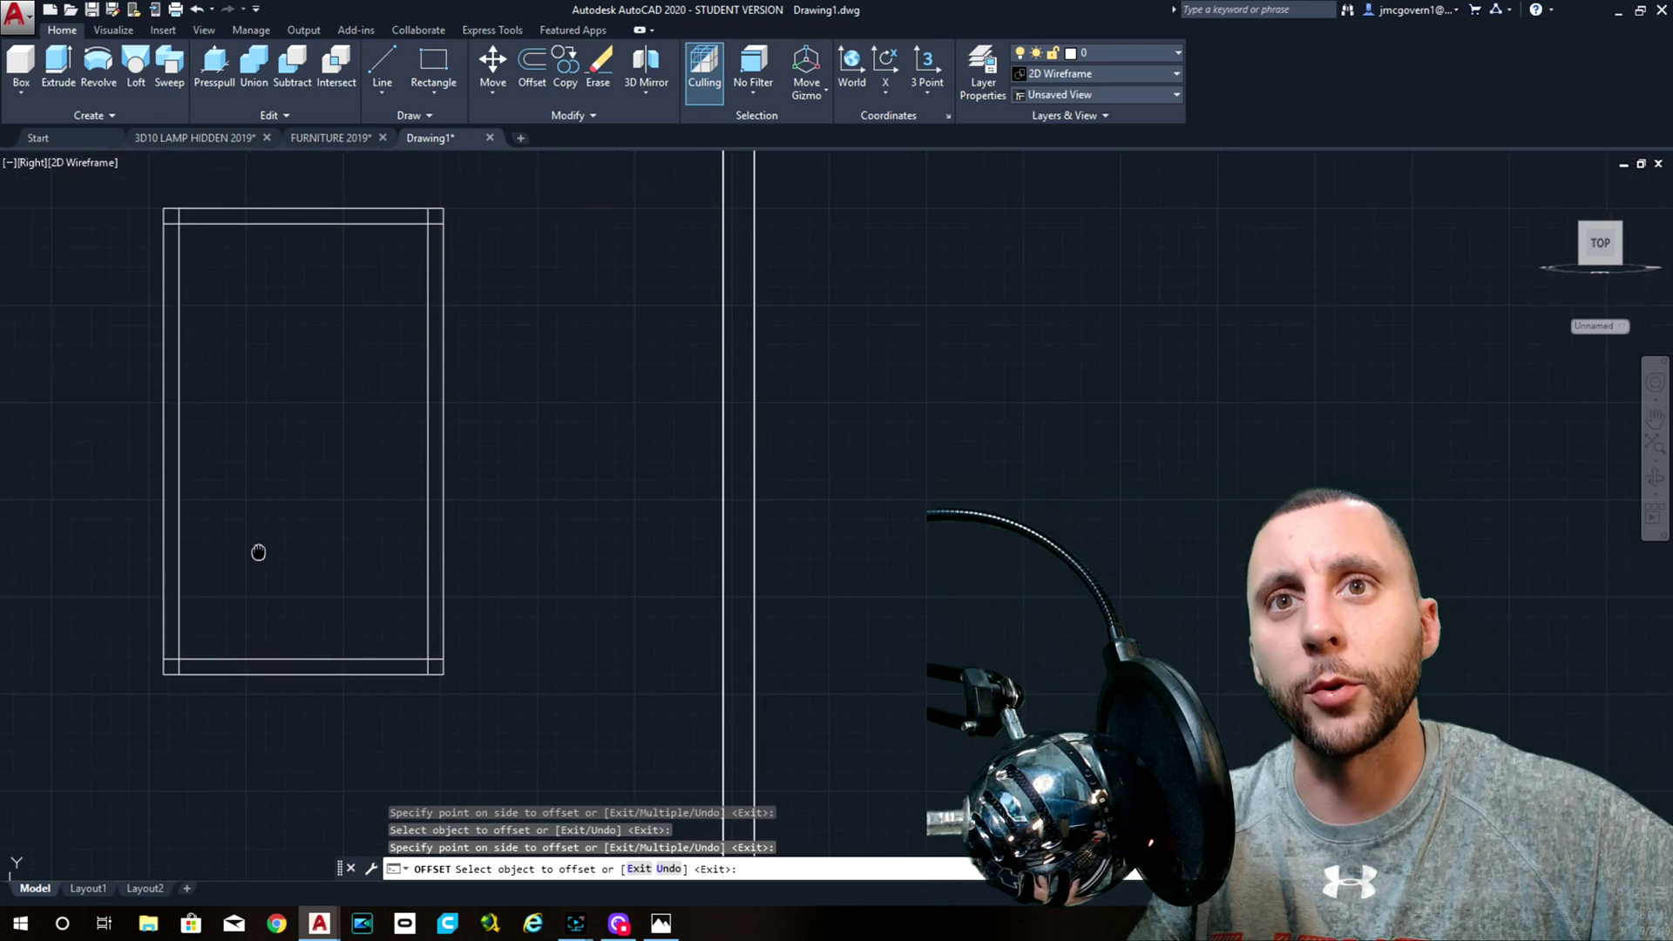
{"action": "key", "text": "Escape"}
- Fillet the corners of the inner window lines with radius 0 to form a clean inner rectangle
{"action": "type", "text": "fil"}
{"action": "key", "text": "Return"}
{"action": "type", "text": "r"}
{"action": "key", "text": "Return"}
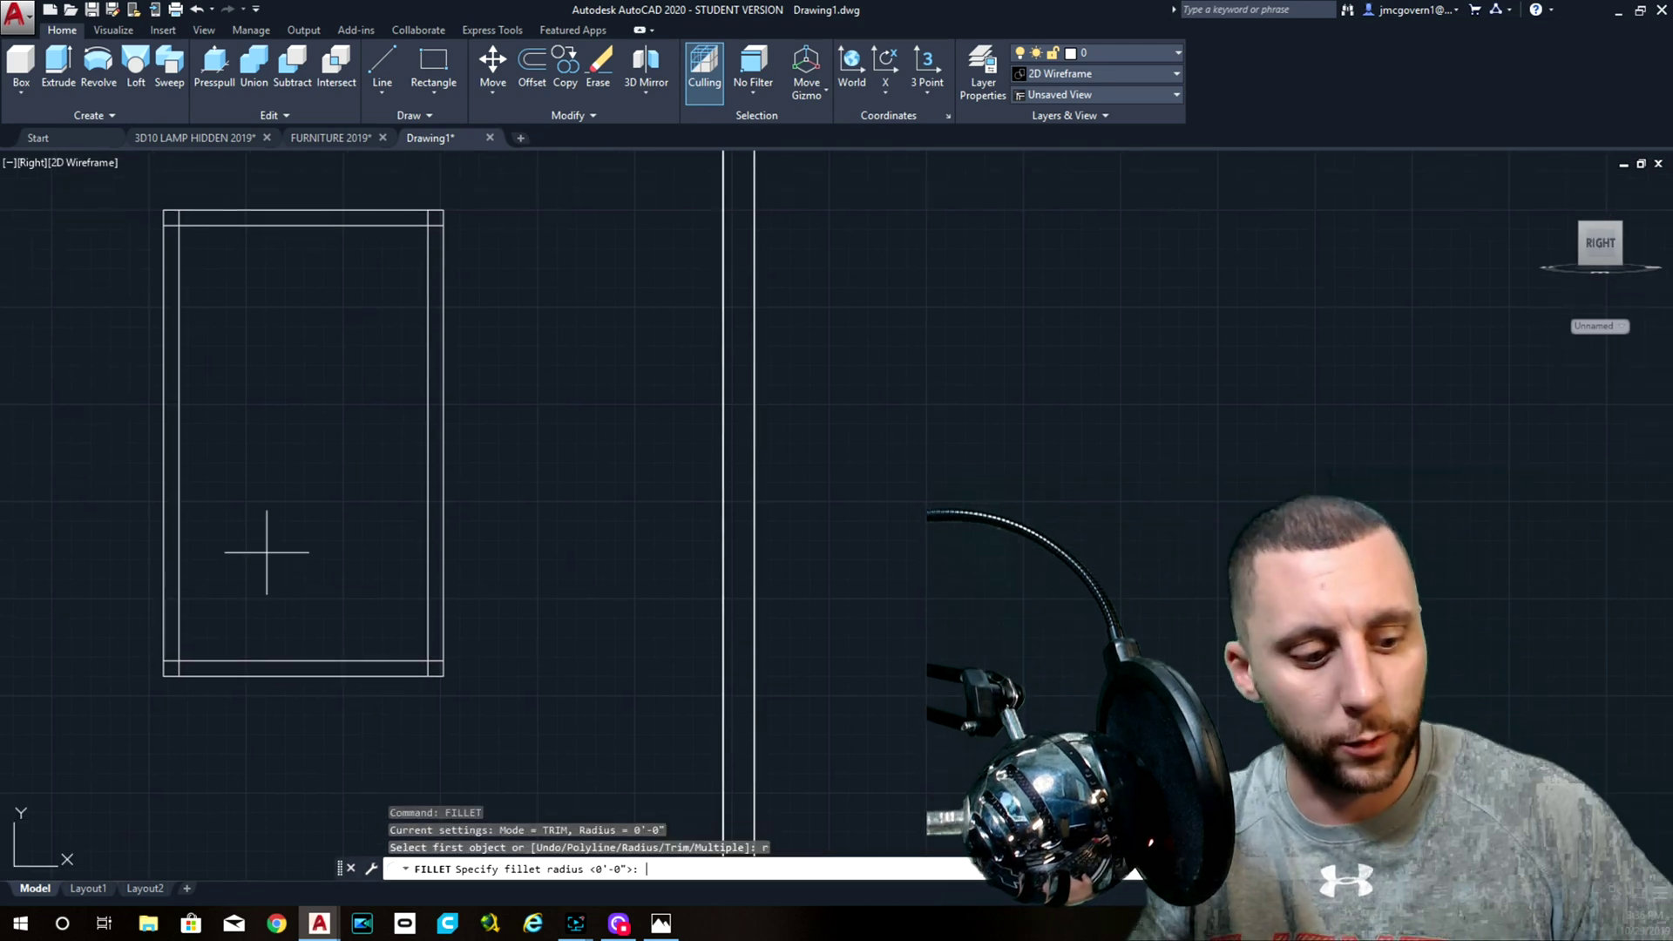
{"action": "type", "text": "0"}
{"action": "key", "text": "Return"}
{"action": "left_click", "coordinate": [180, 267]}
{"action": "left_click", "coordinate": [367, 229]}
{"action": "key", "text": "Return"}
{"action": "left_click", "coordinate": [433, 474]}
{"action": "left_click", "coordinate": [217, 657]}
{"action": "key", "text": "Return"}
{"action": "left_click", "coordinate": [204, 659]}
{"action": "left_click", "coordinate": [180, 615]}
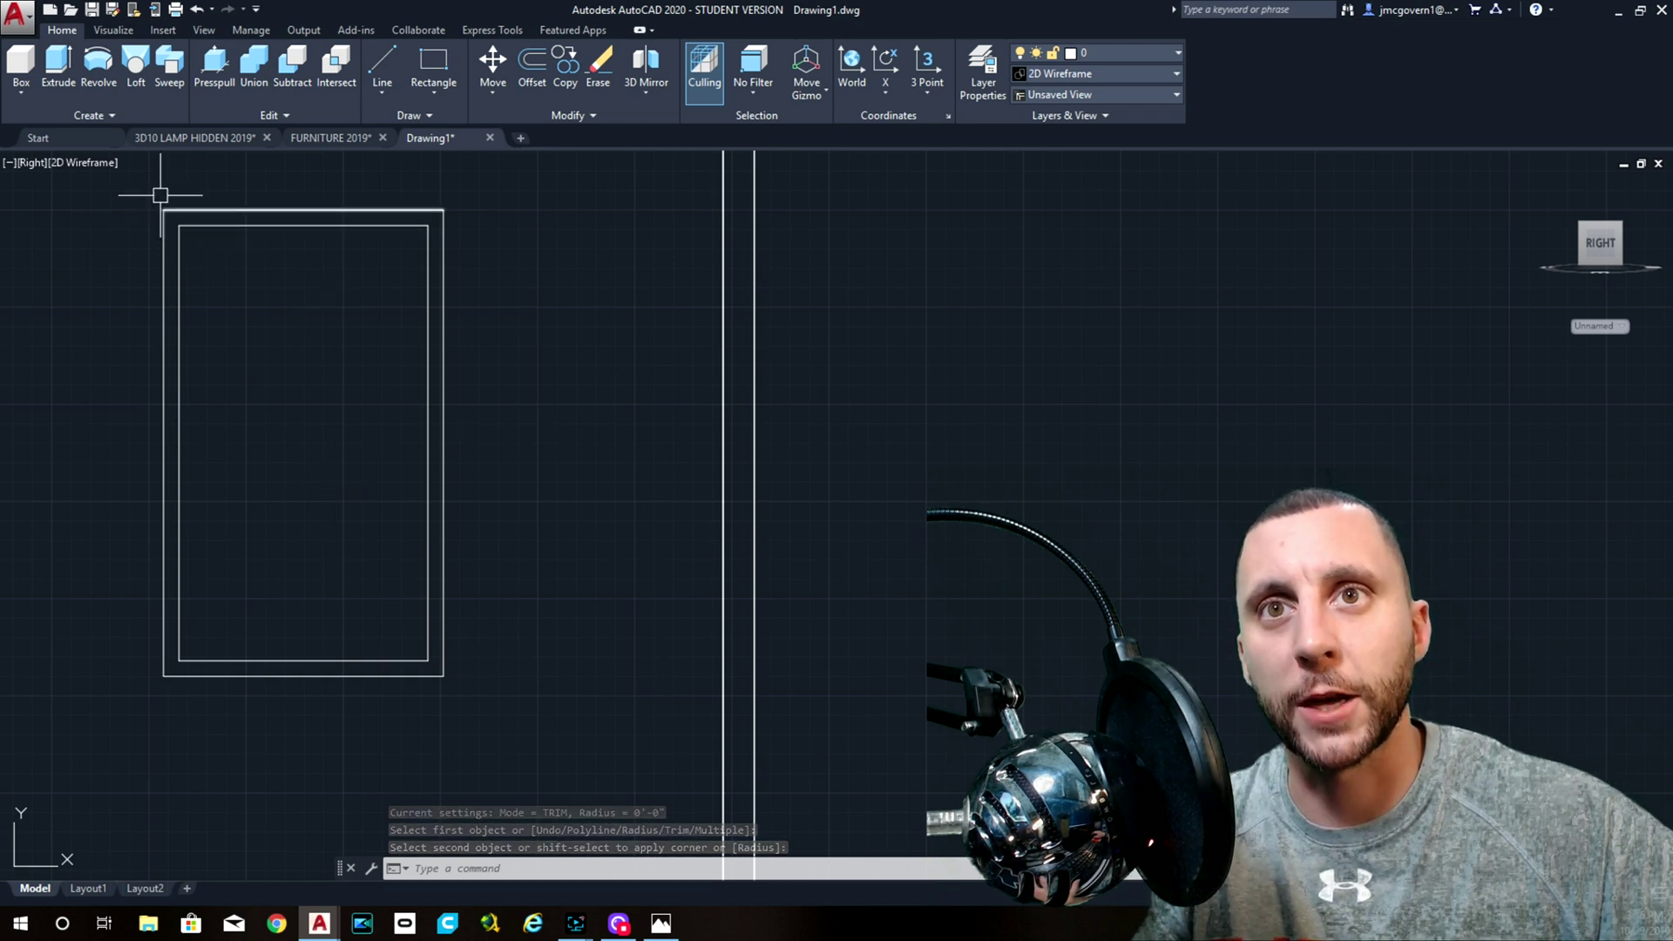
- Join all the window lines into separate outer and inner closed outlines
{"action": "left_click", "coordinate": [145, 182]}
{"action": "left_click", "coordinate": [534, 712]}
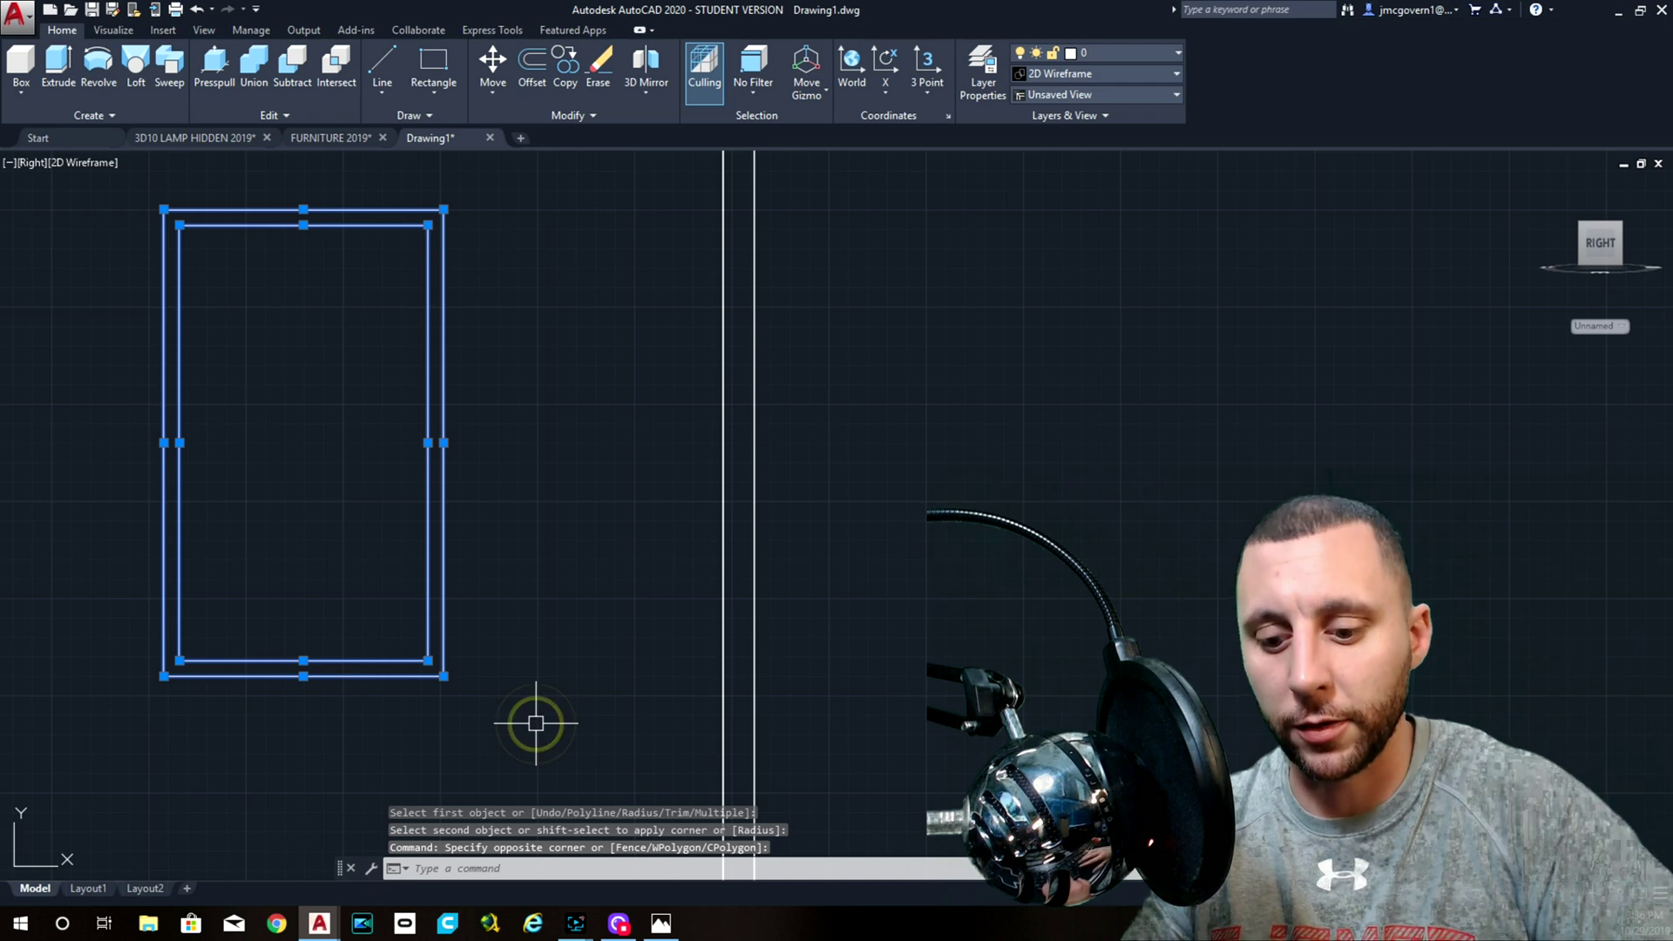
{"action": "type", "text": "jo"}
{"action": "key", "text": "Return"}
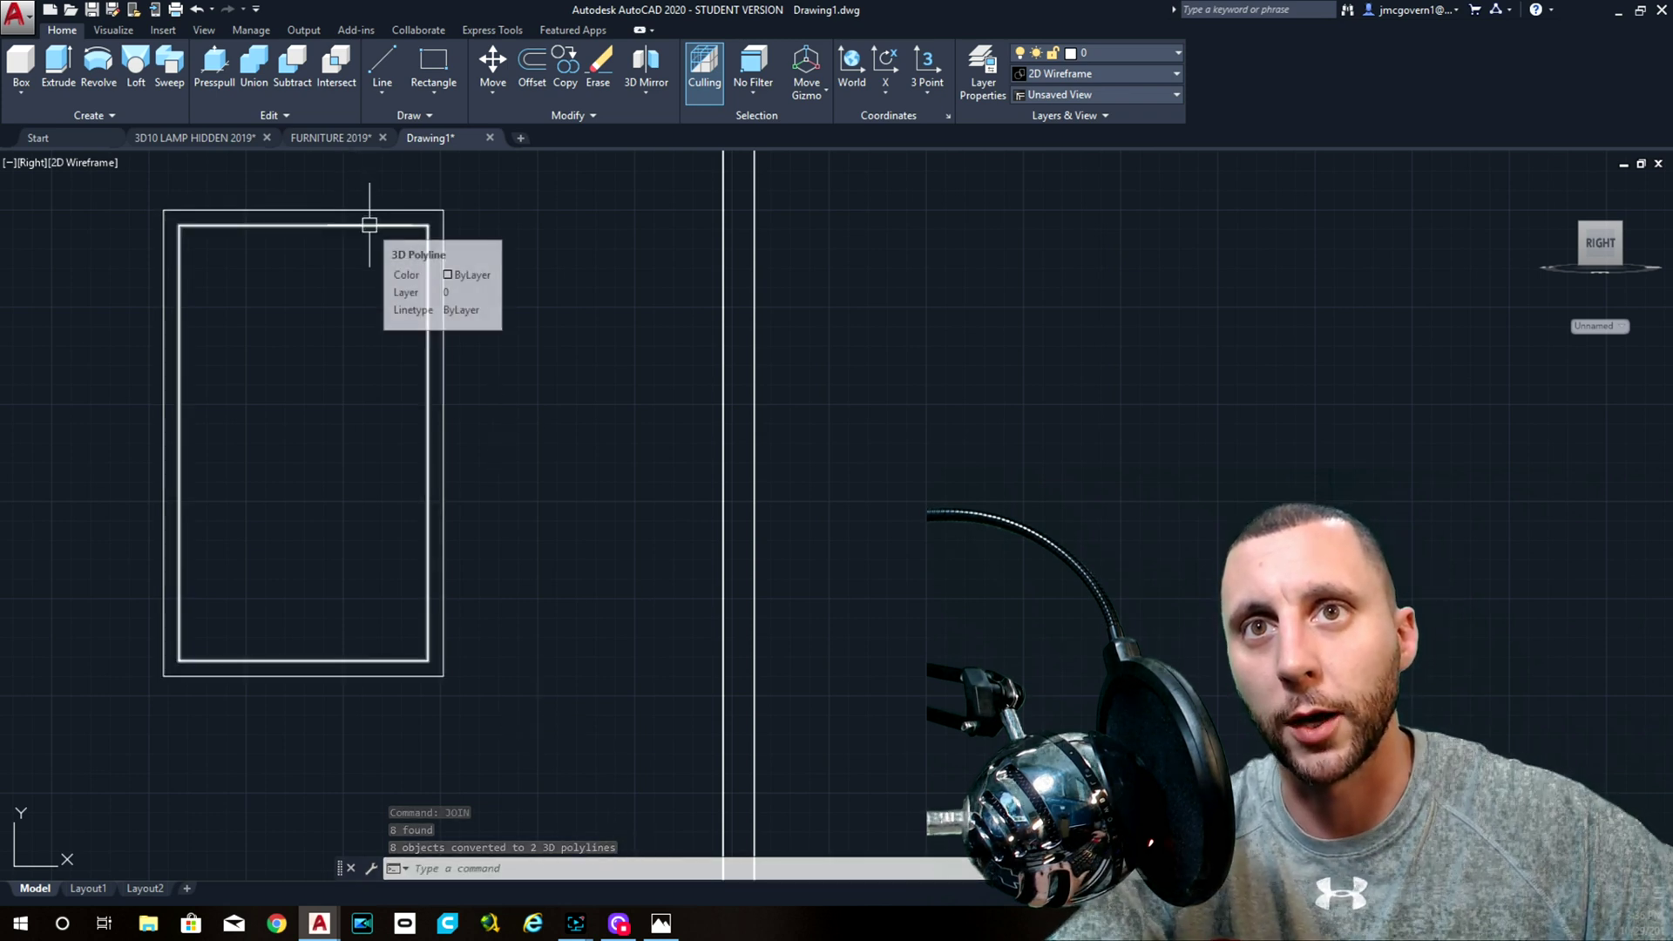
- Copy the outer window outline in place, using its upper corner as both the base point and the destination
{"action": "mouse_move", "coordinate": [360, 211]}
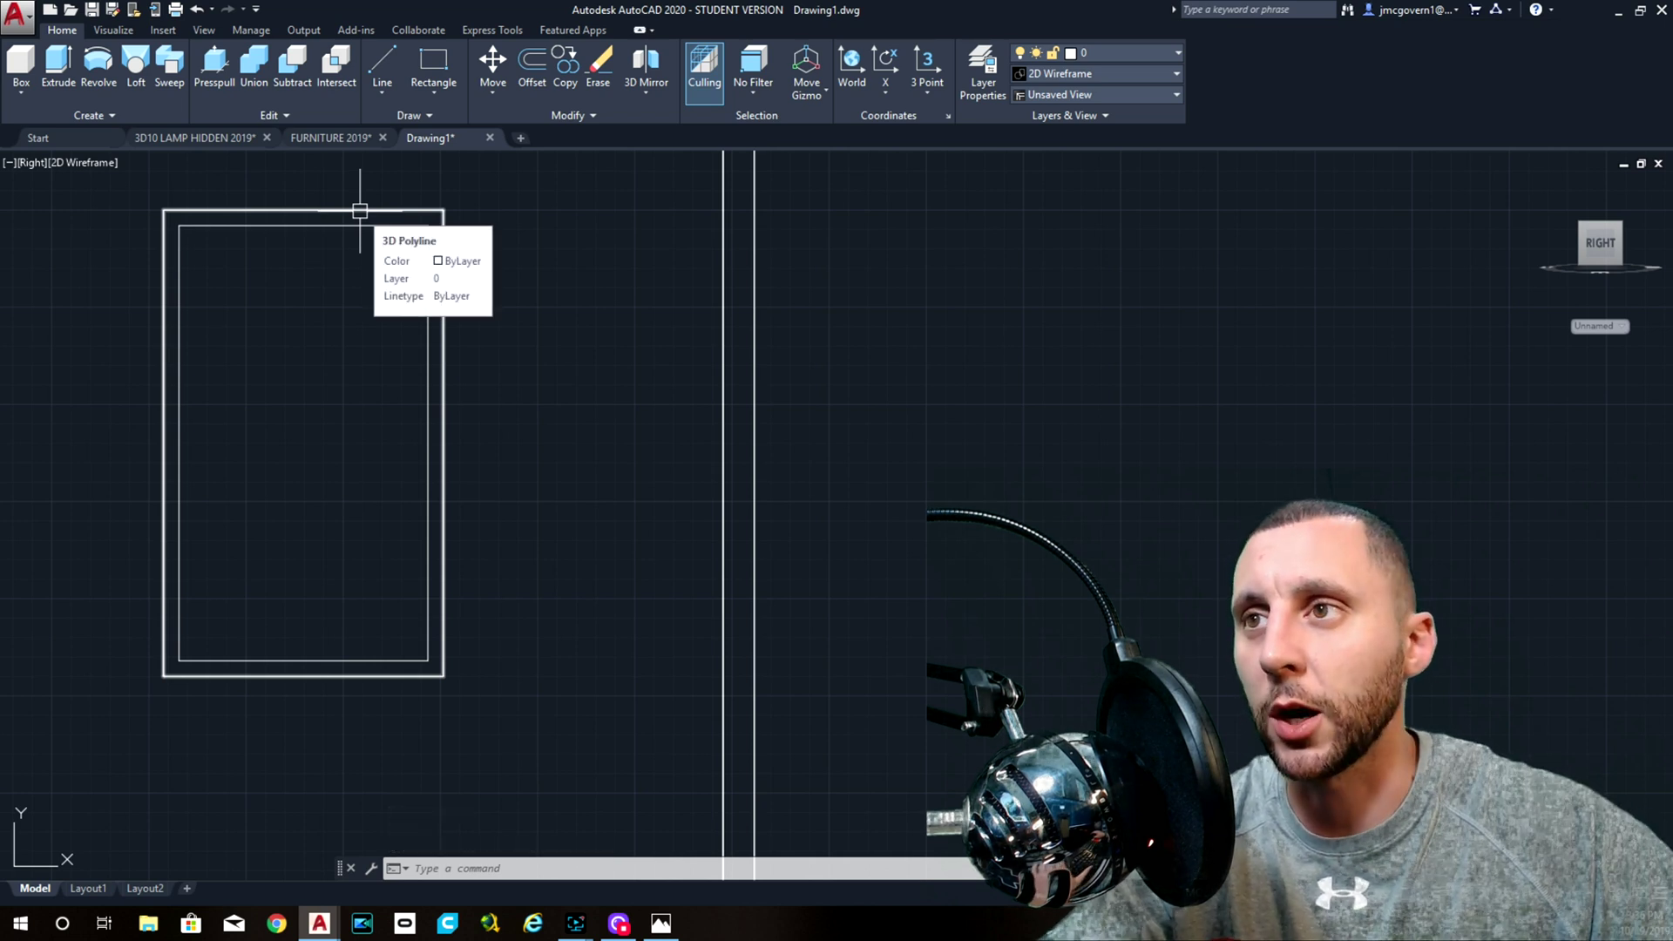
{"action": "left_click", "coordinate": [360, 211]}
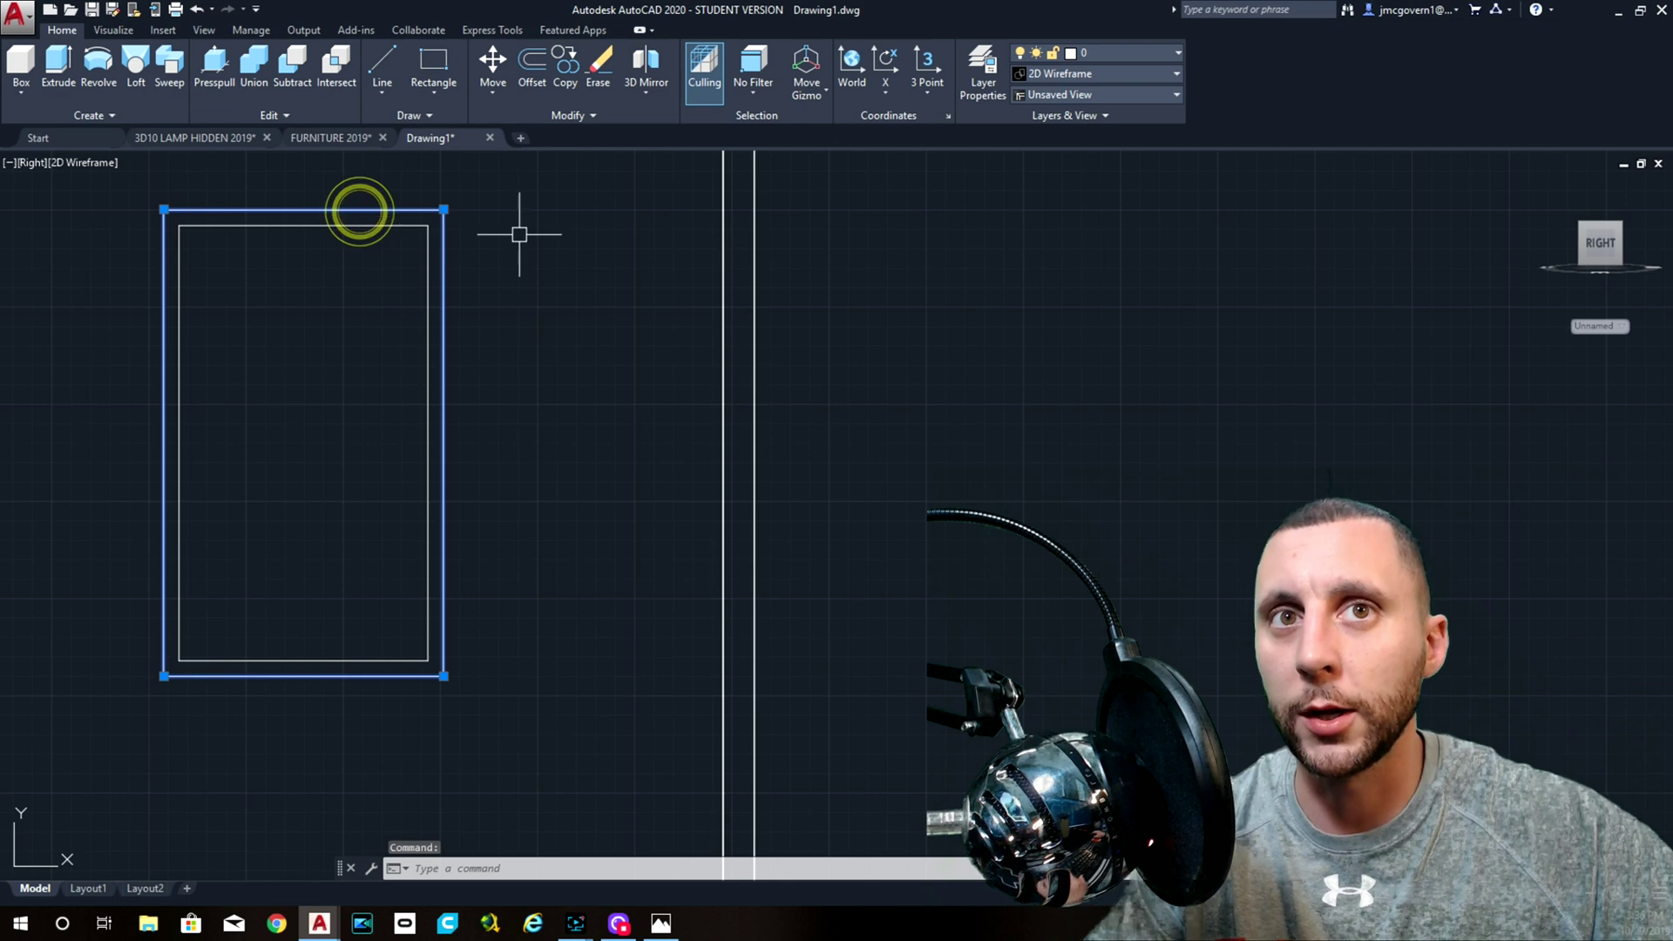
{"action": "type", "text": "copy"}
{"action": "key", "text": "Return"}
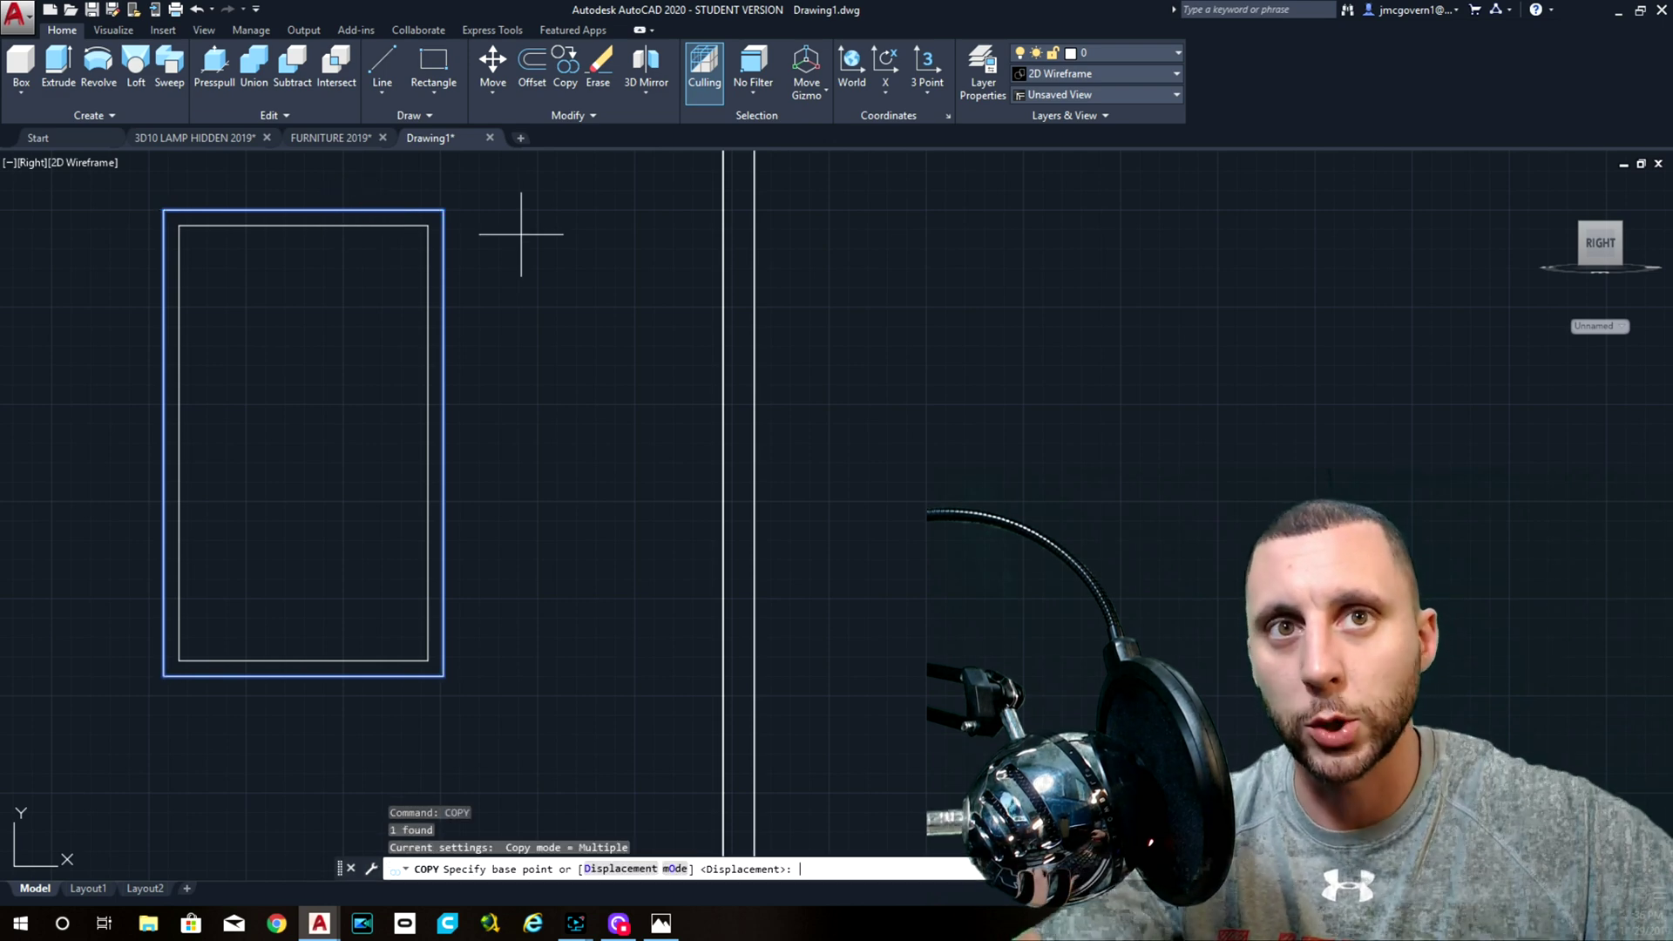
{"action": "left_click", "coordinate": [444, 209]}
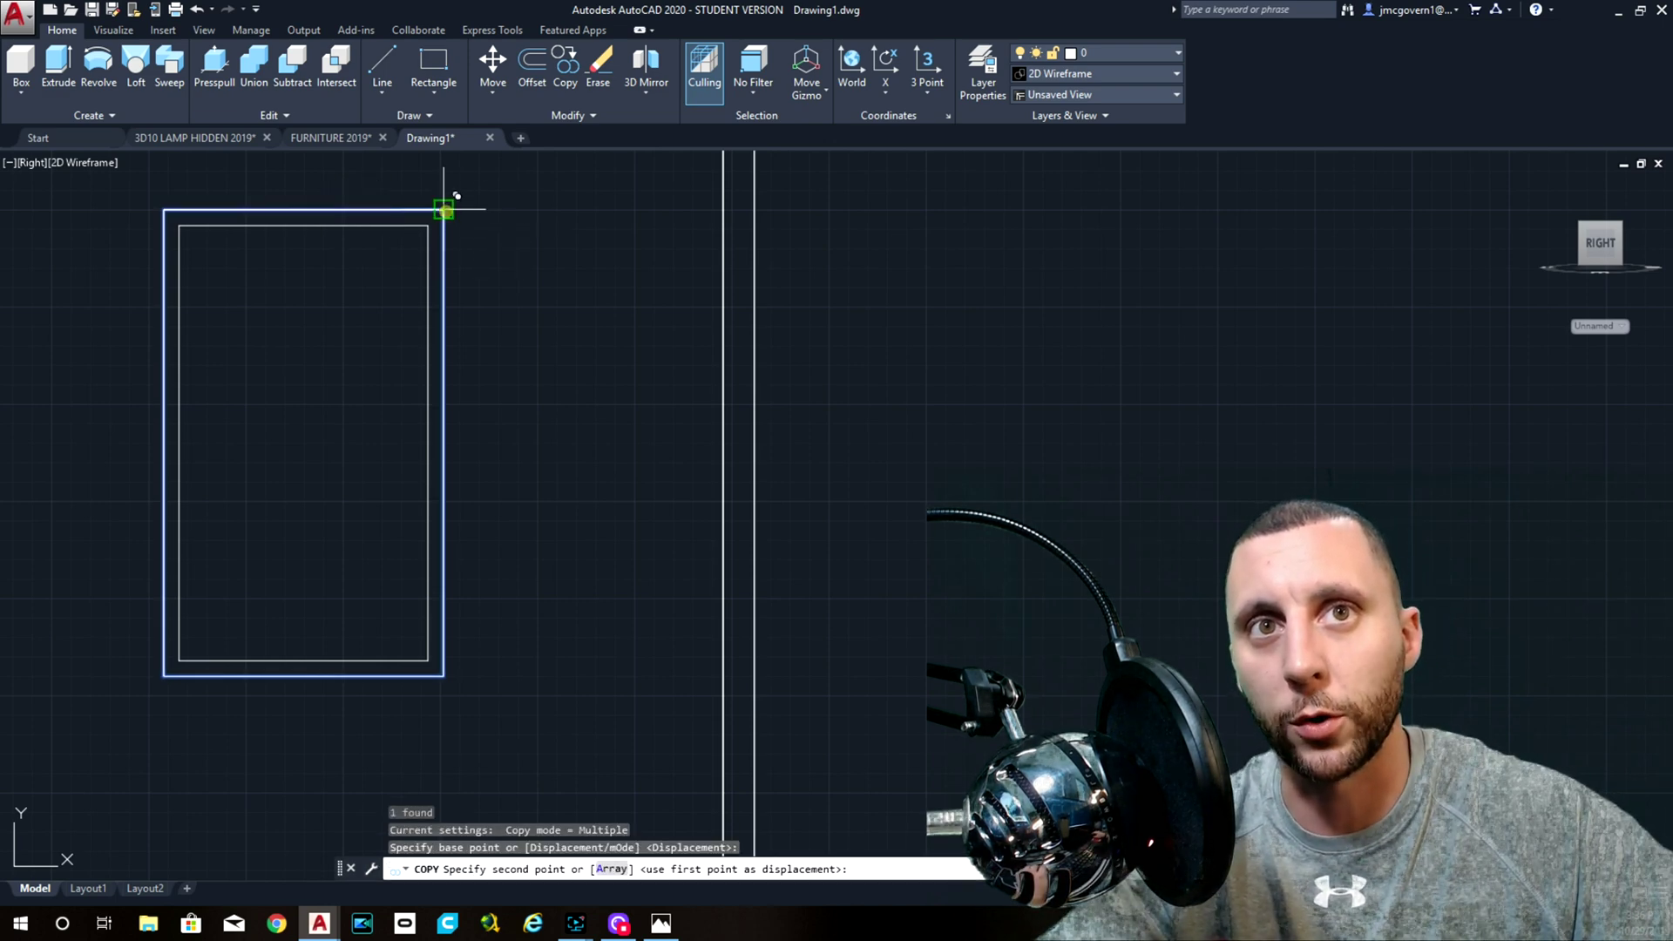
{"action": "left_click", "coordinate": [443, 209]}
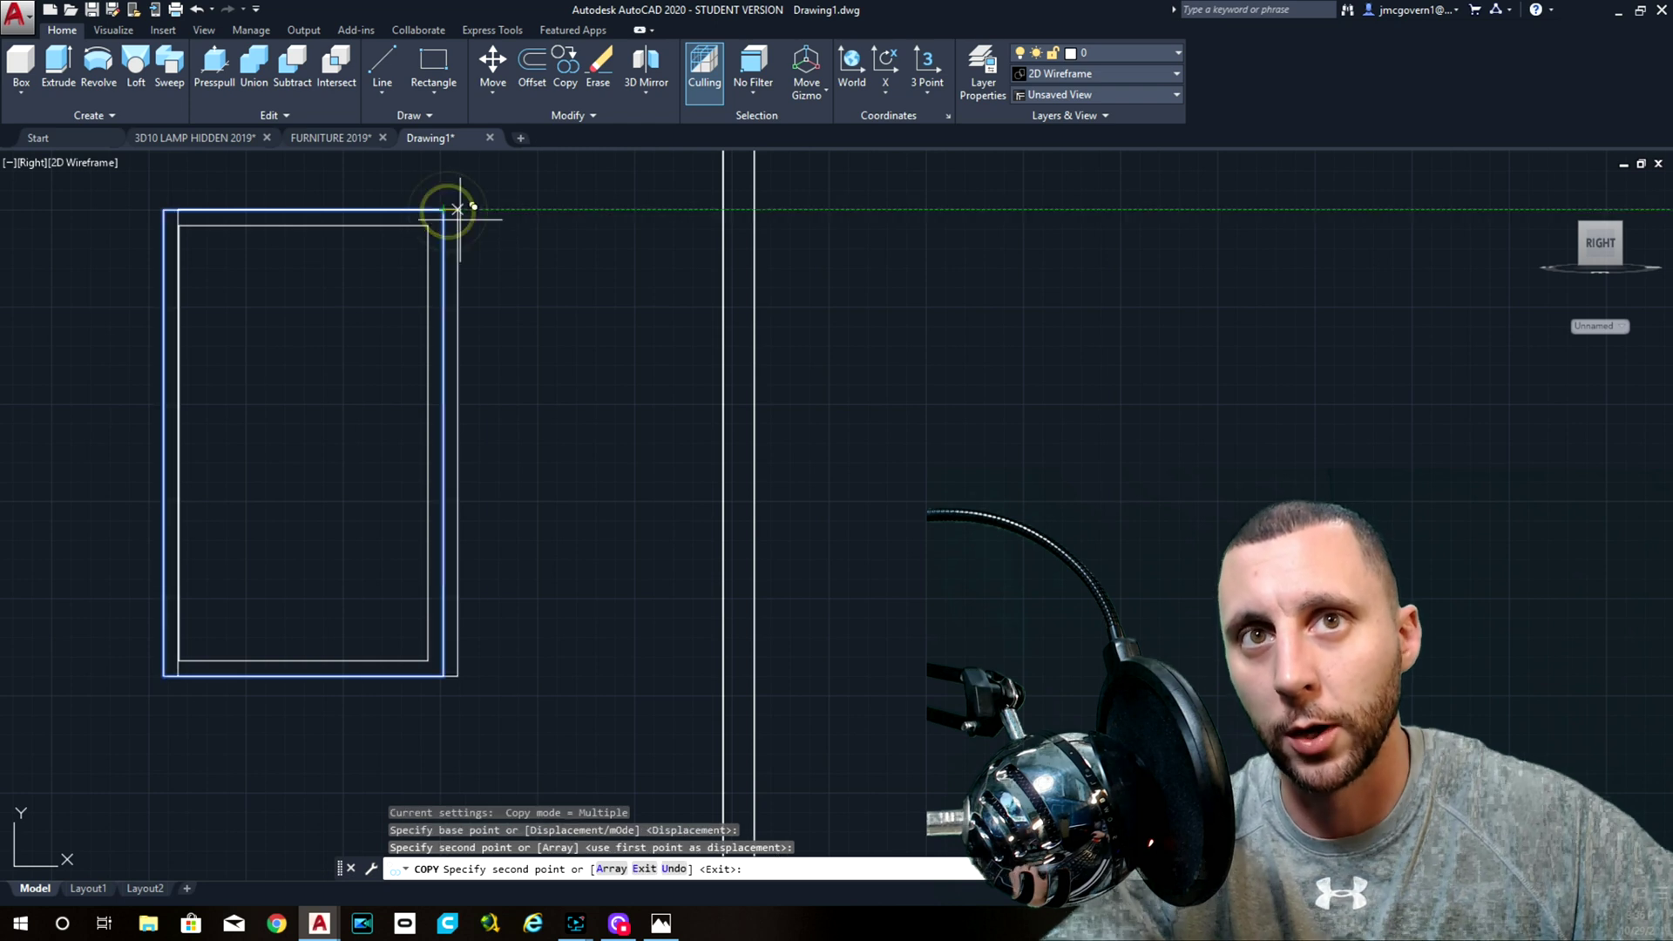
{"action": "key", "text": "Escape"}
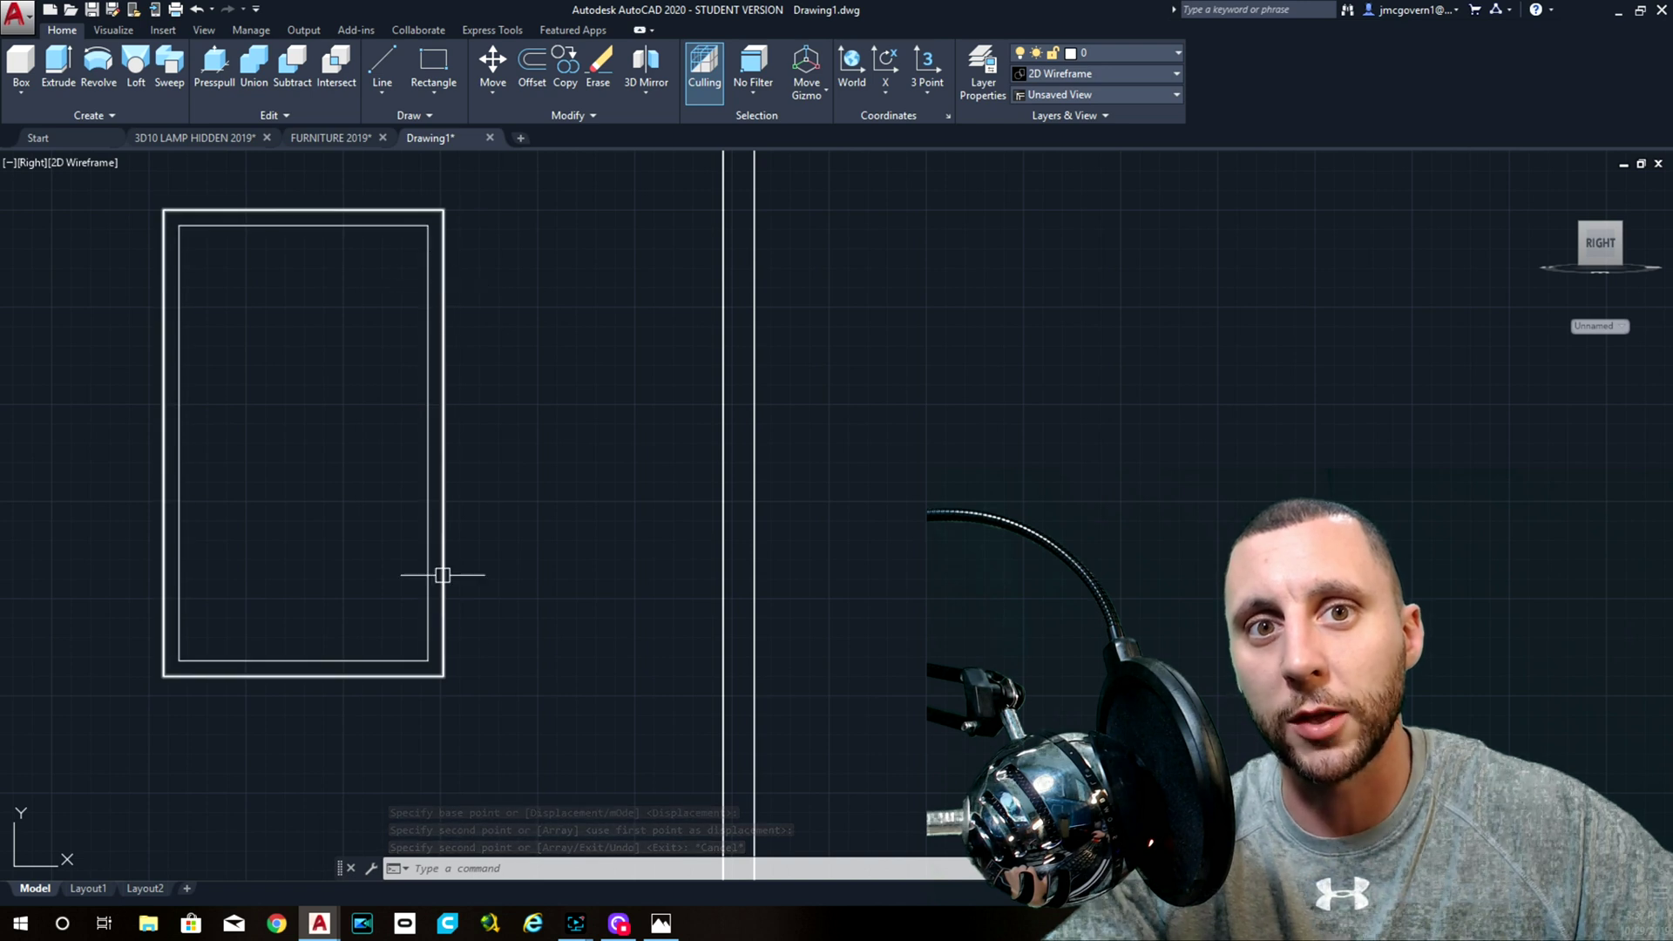
{"action": "left_click", "coordinate": [397, 256]}
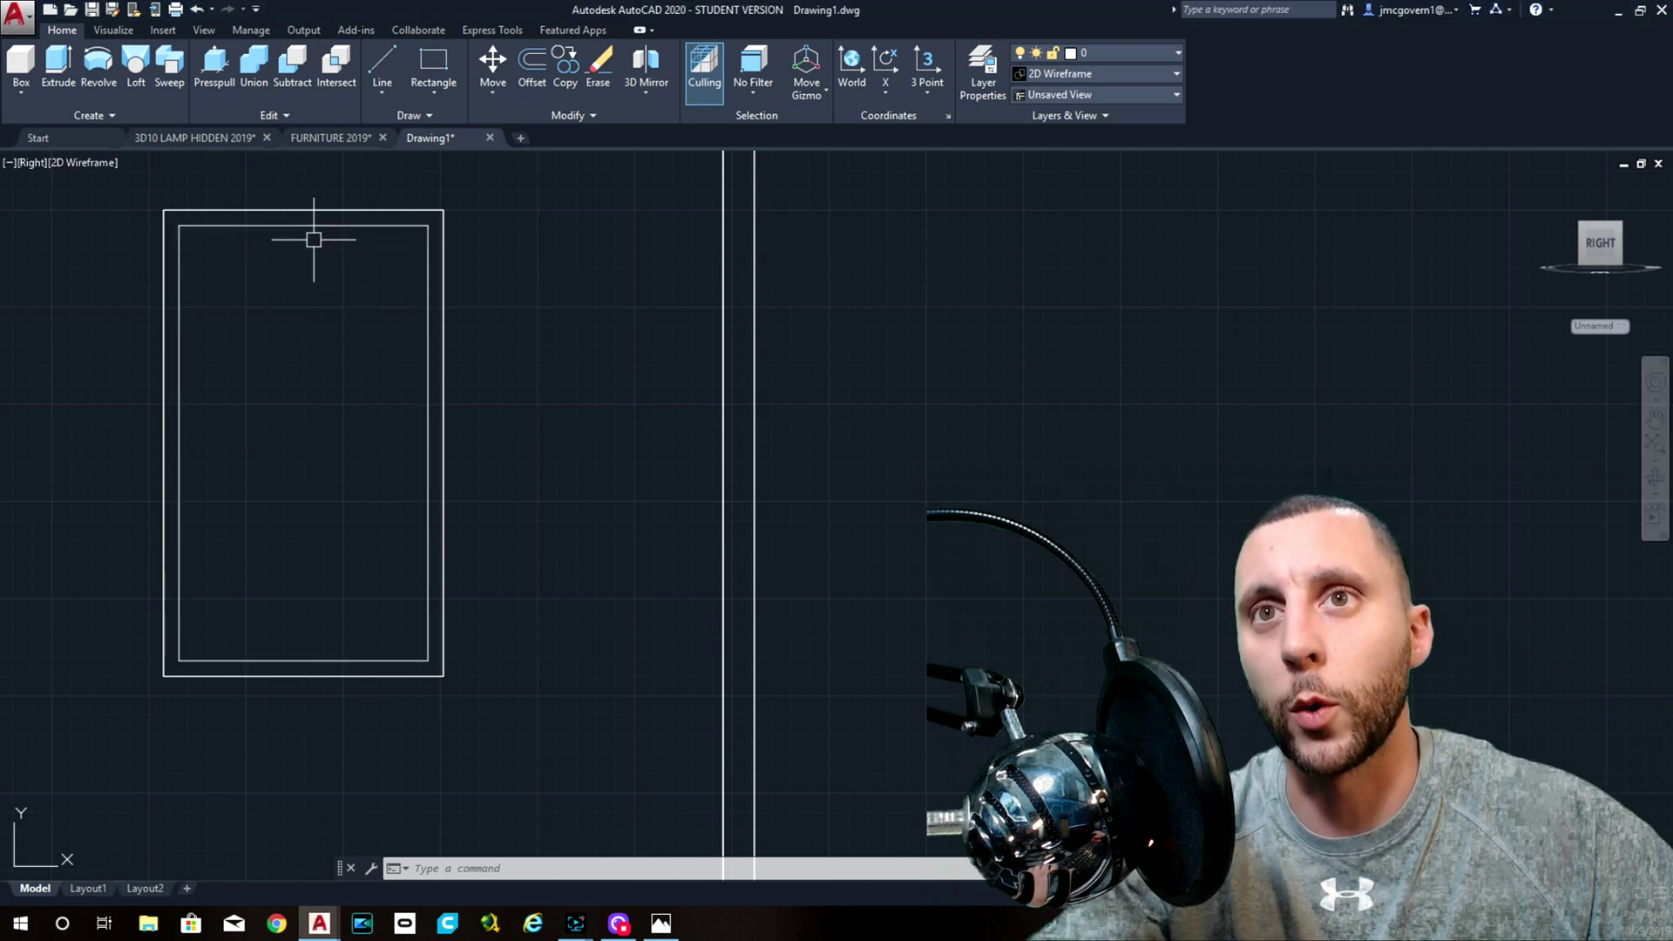
- Switch to the SE Isometric view and extrude one outer window outline -4" through the wall
{"action": "left_click", "coordinate": [26, 165]}
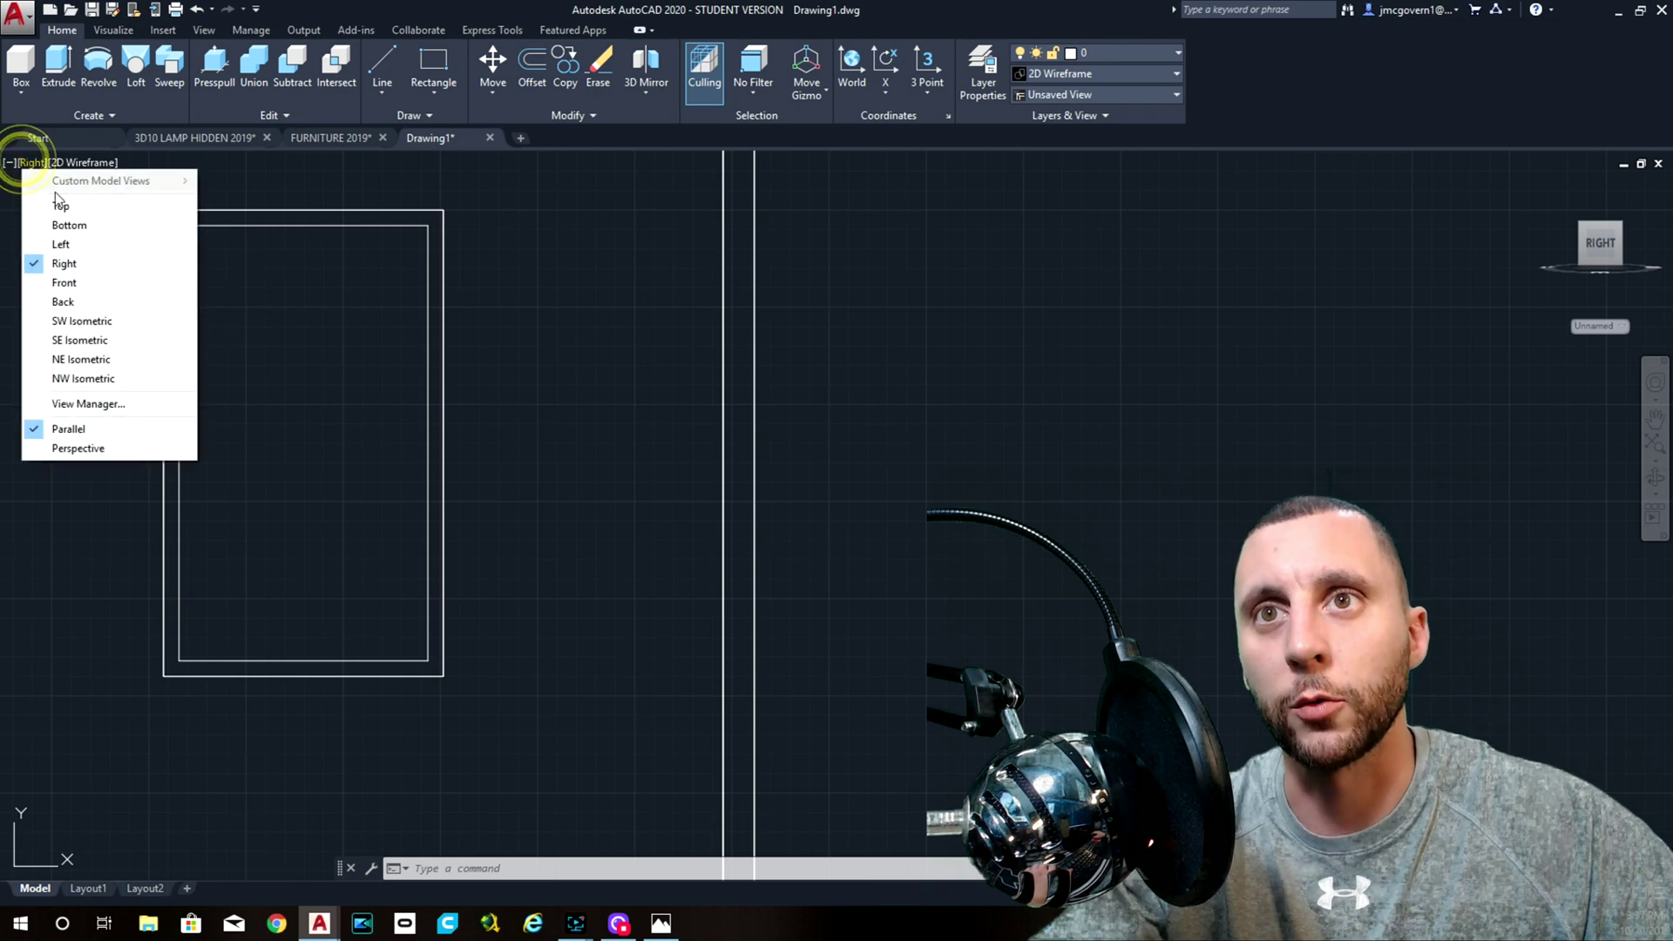
{"action": "left_click", "coordinate": [55, 199]}
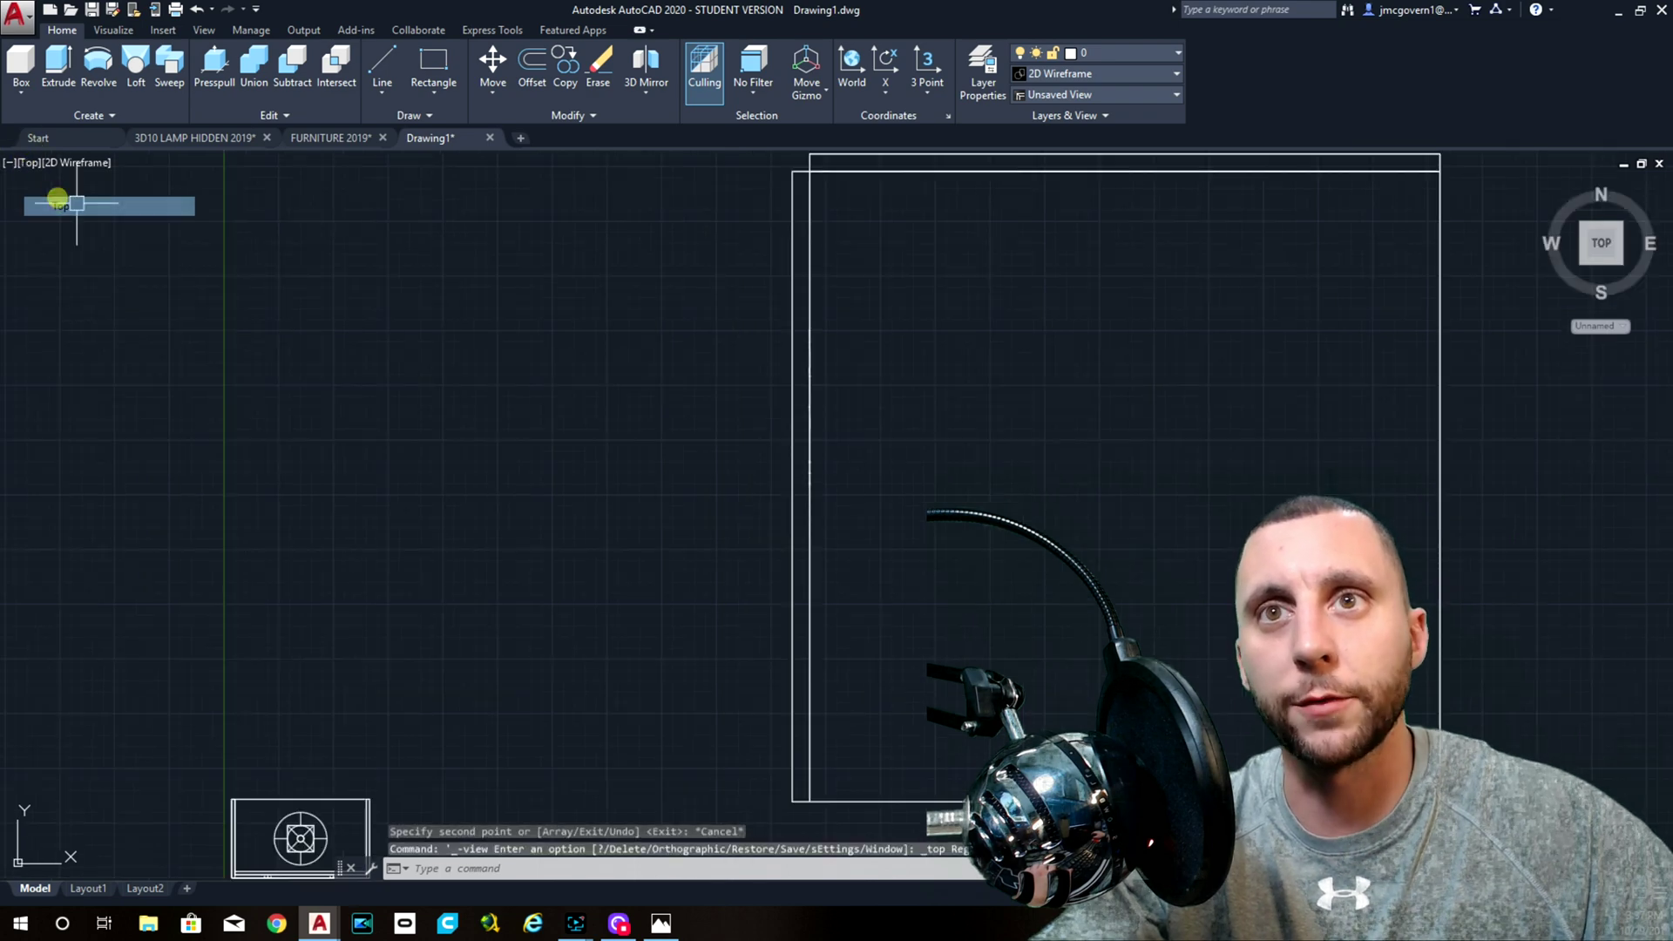
{"action": "left_click", "coordinate": [1620, 265]}
{"action": "scroll", "coordinate": [307, 341], "scroll_direction": "up", "scroll_amount": 5}
{"action": "scroll", "coordinate": [306, 341], "scroll_direction": "up", "scroll_amount": 4}
{"action": "left_click", "coordinate": [250, 289]}
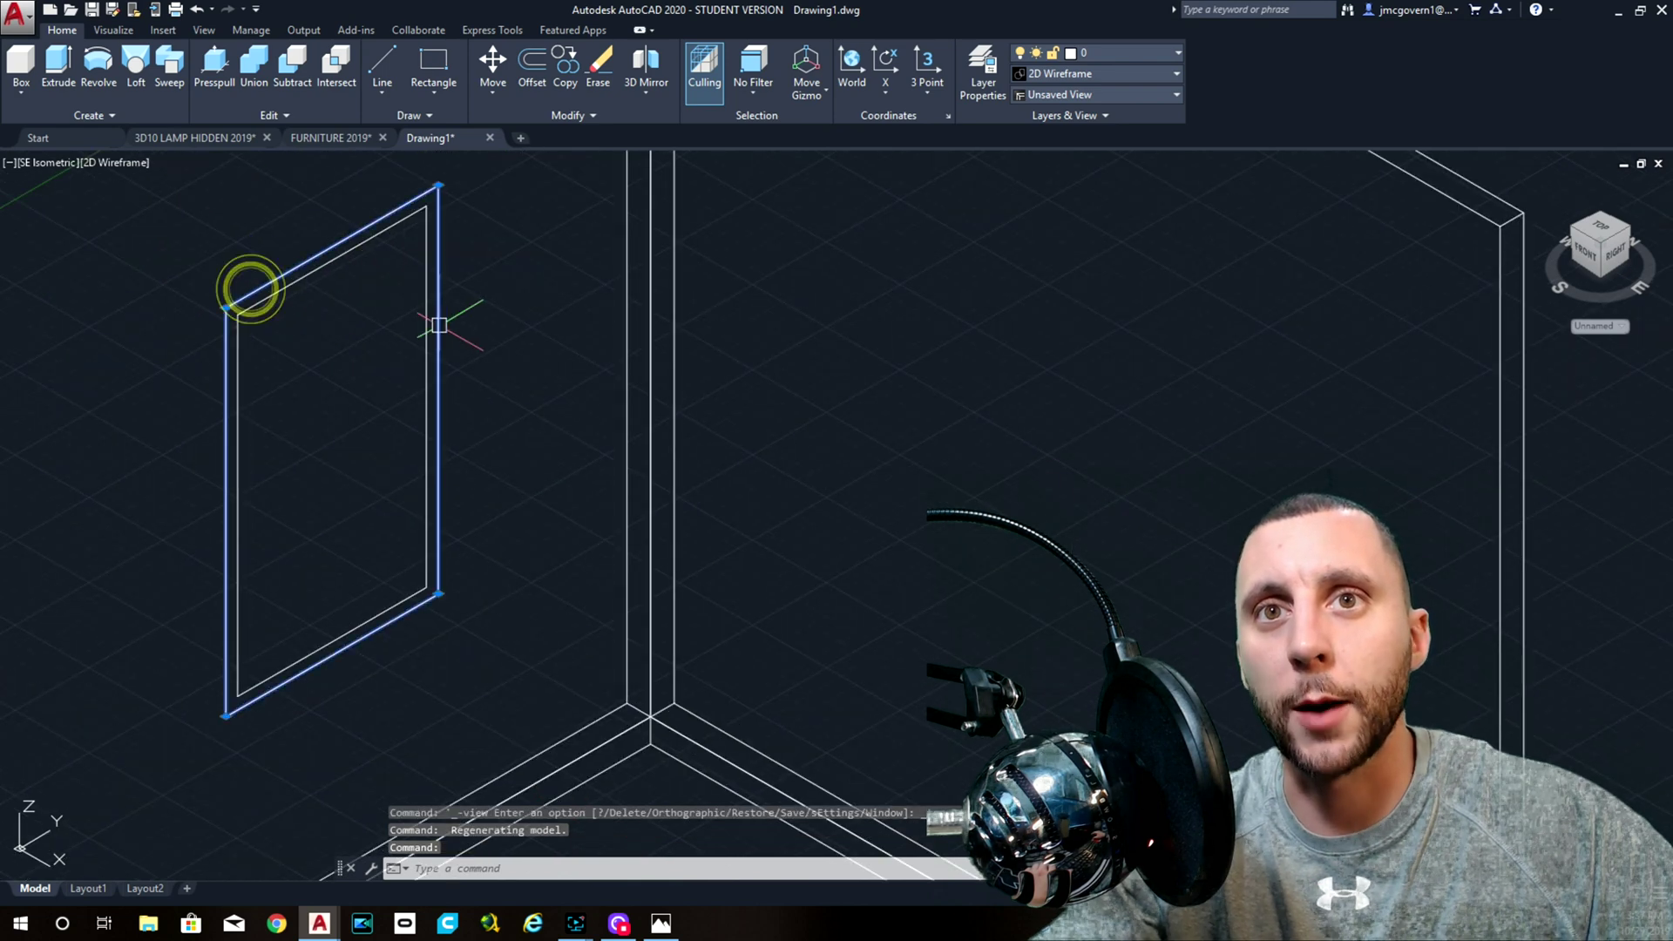
{"action": "type", "text": "ex"}
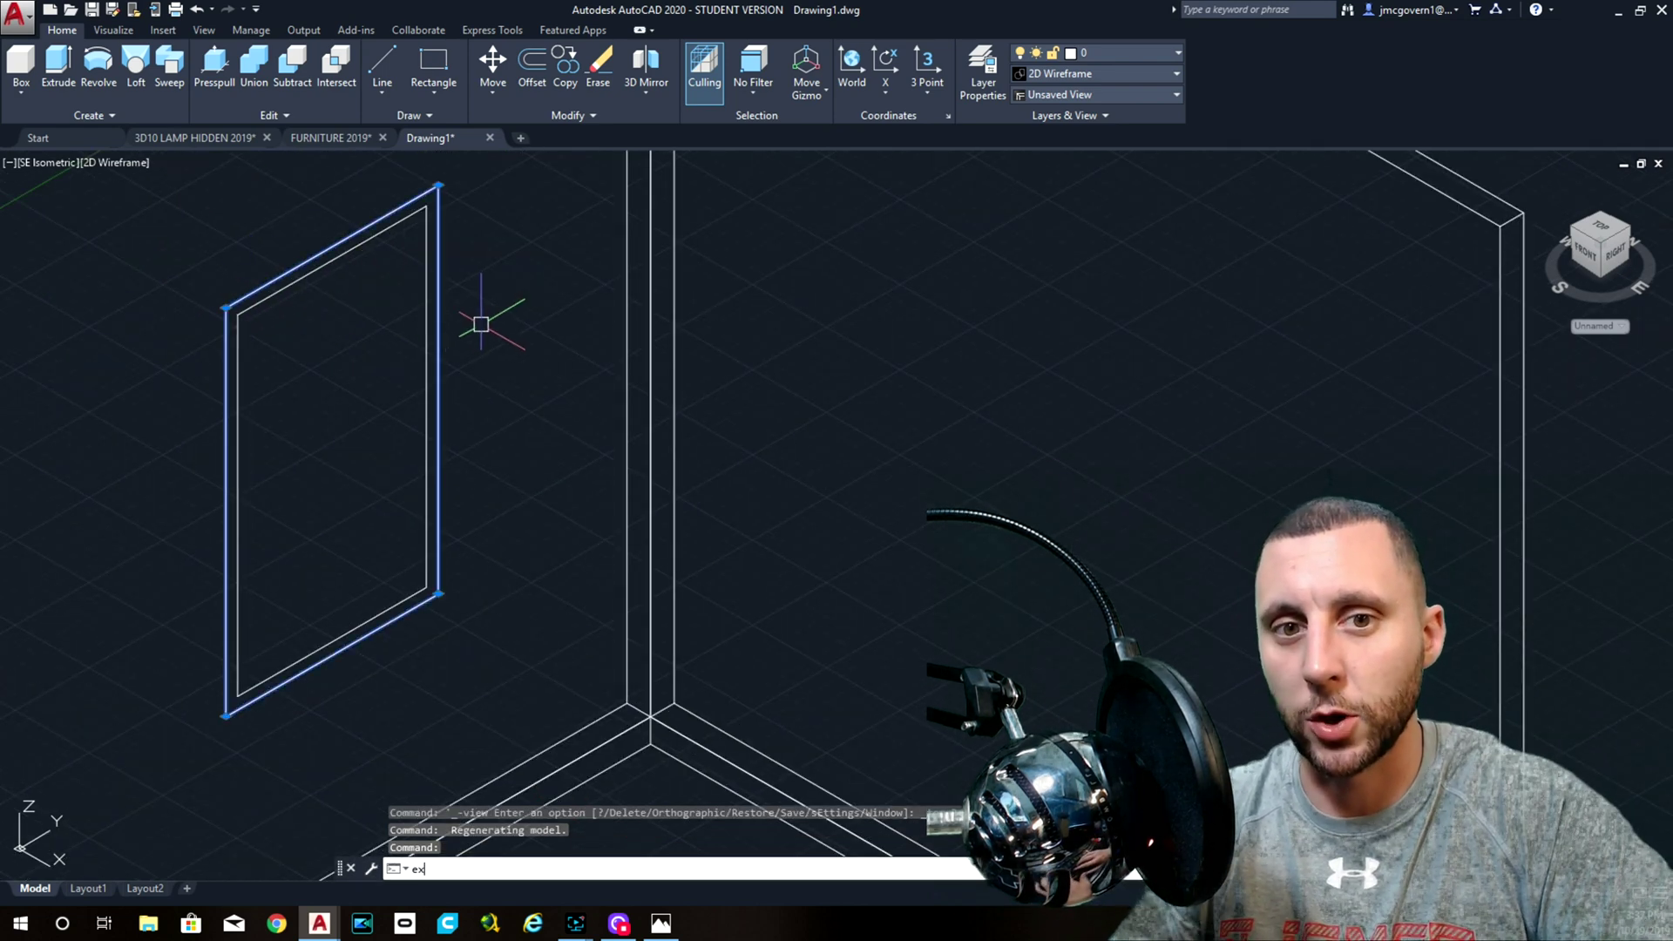
{"action": "type", "text": "trude"}
{"action": "key", "text": "Return"}
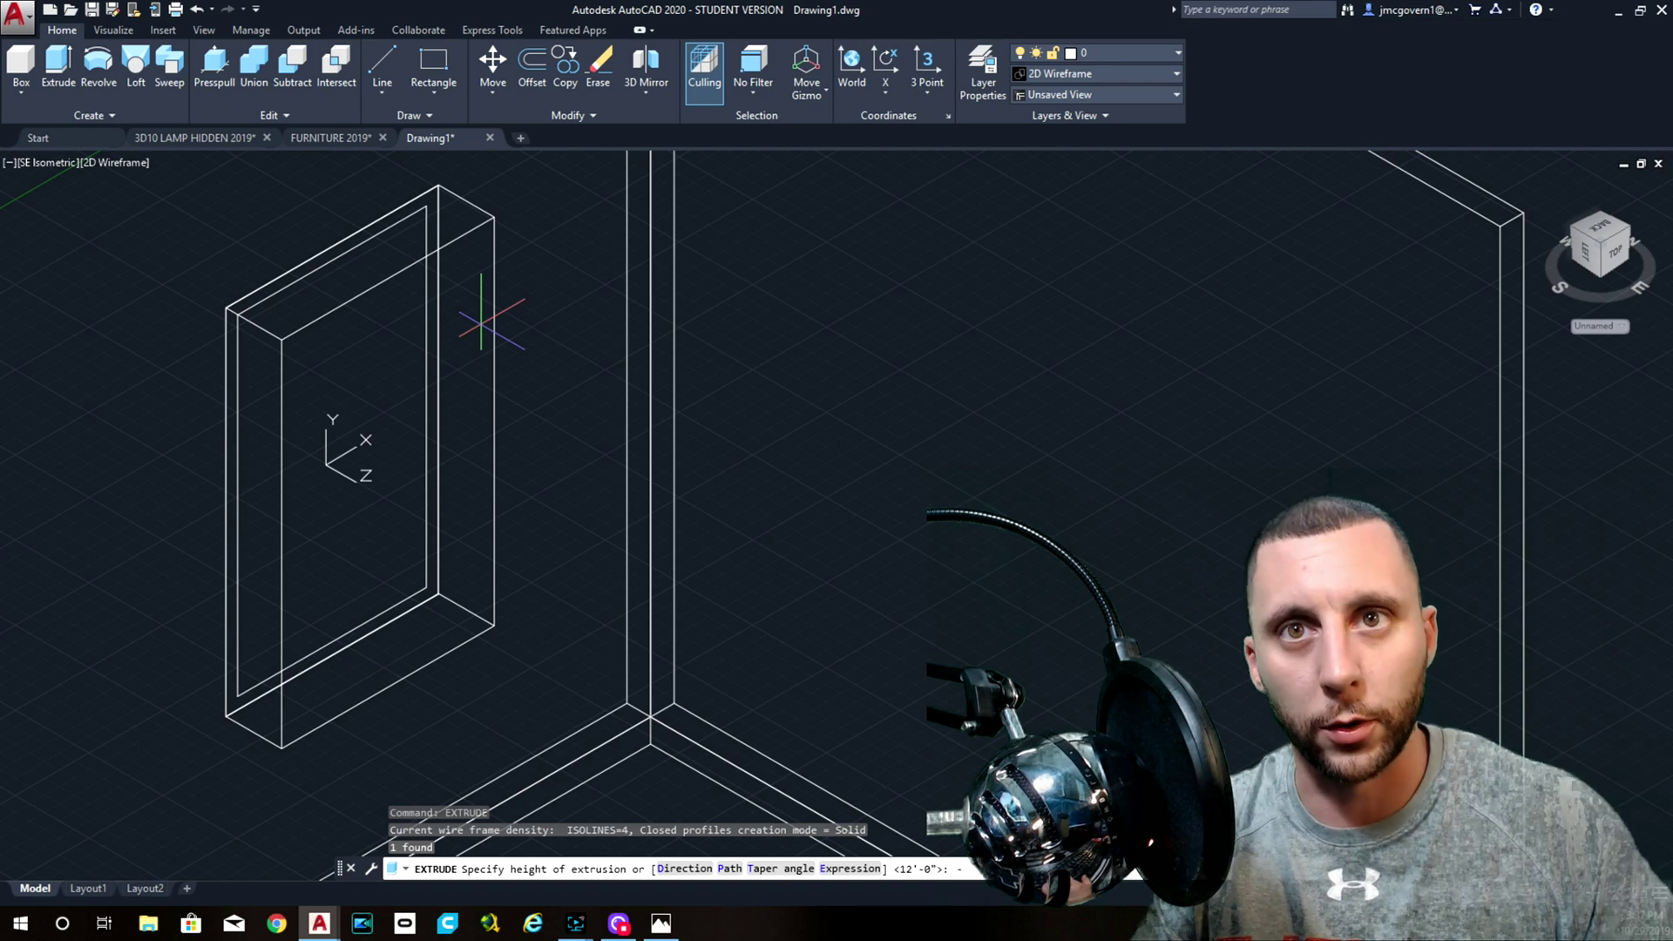
{"action": "type", "text": "-"}
{"action": "key", "text": "Return"}
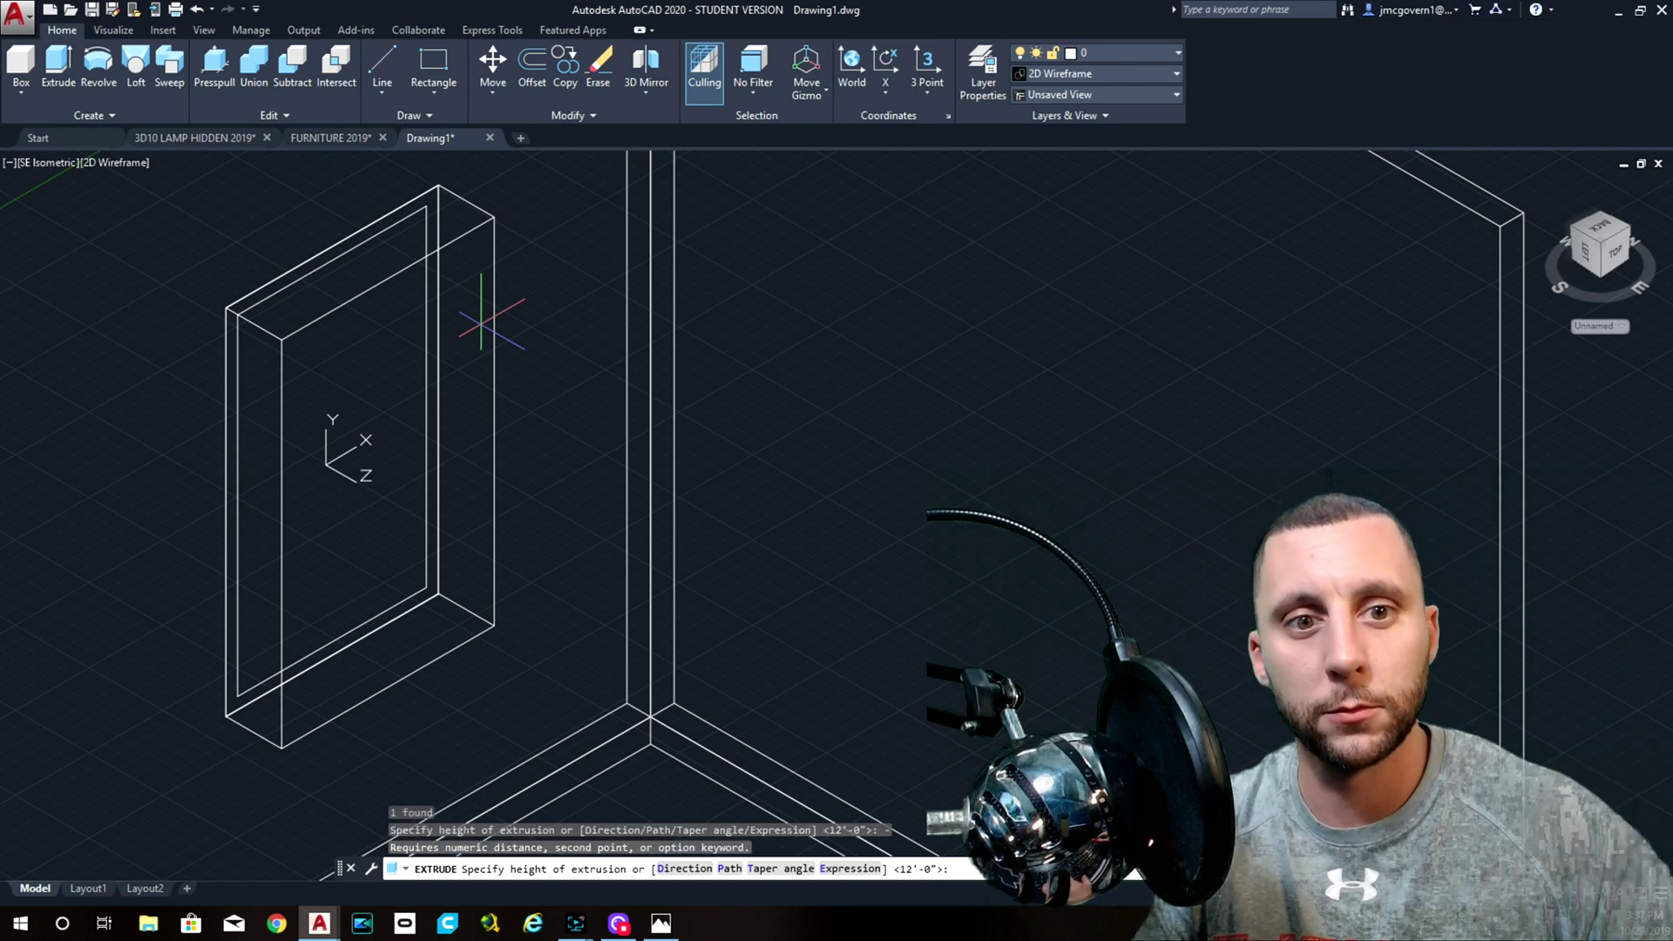
{"action": "key", "text": "Return"}
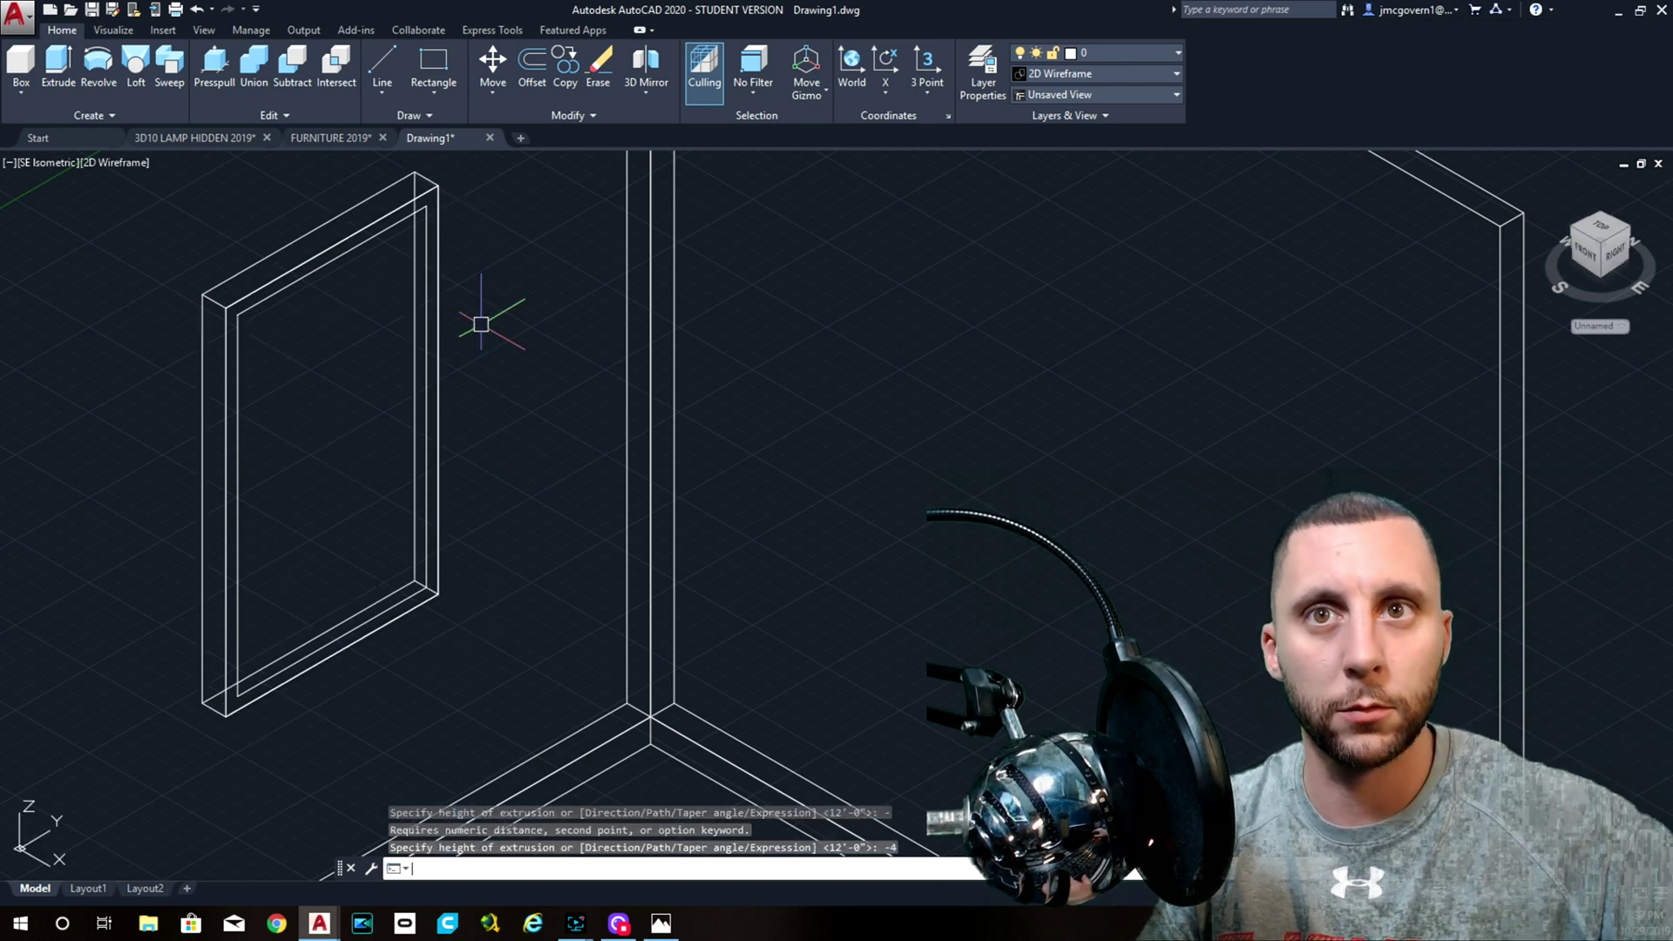
{"action": "type", "text": "subtrac"}
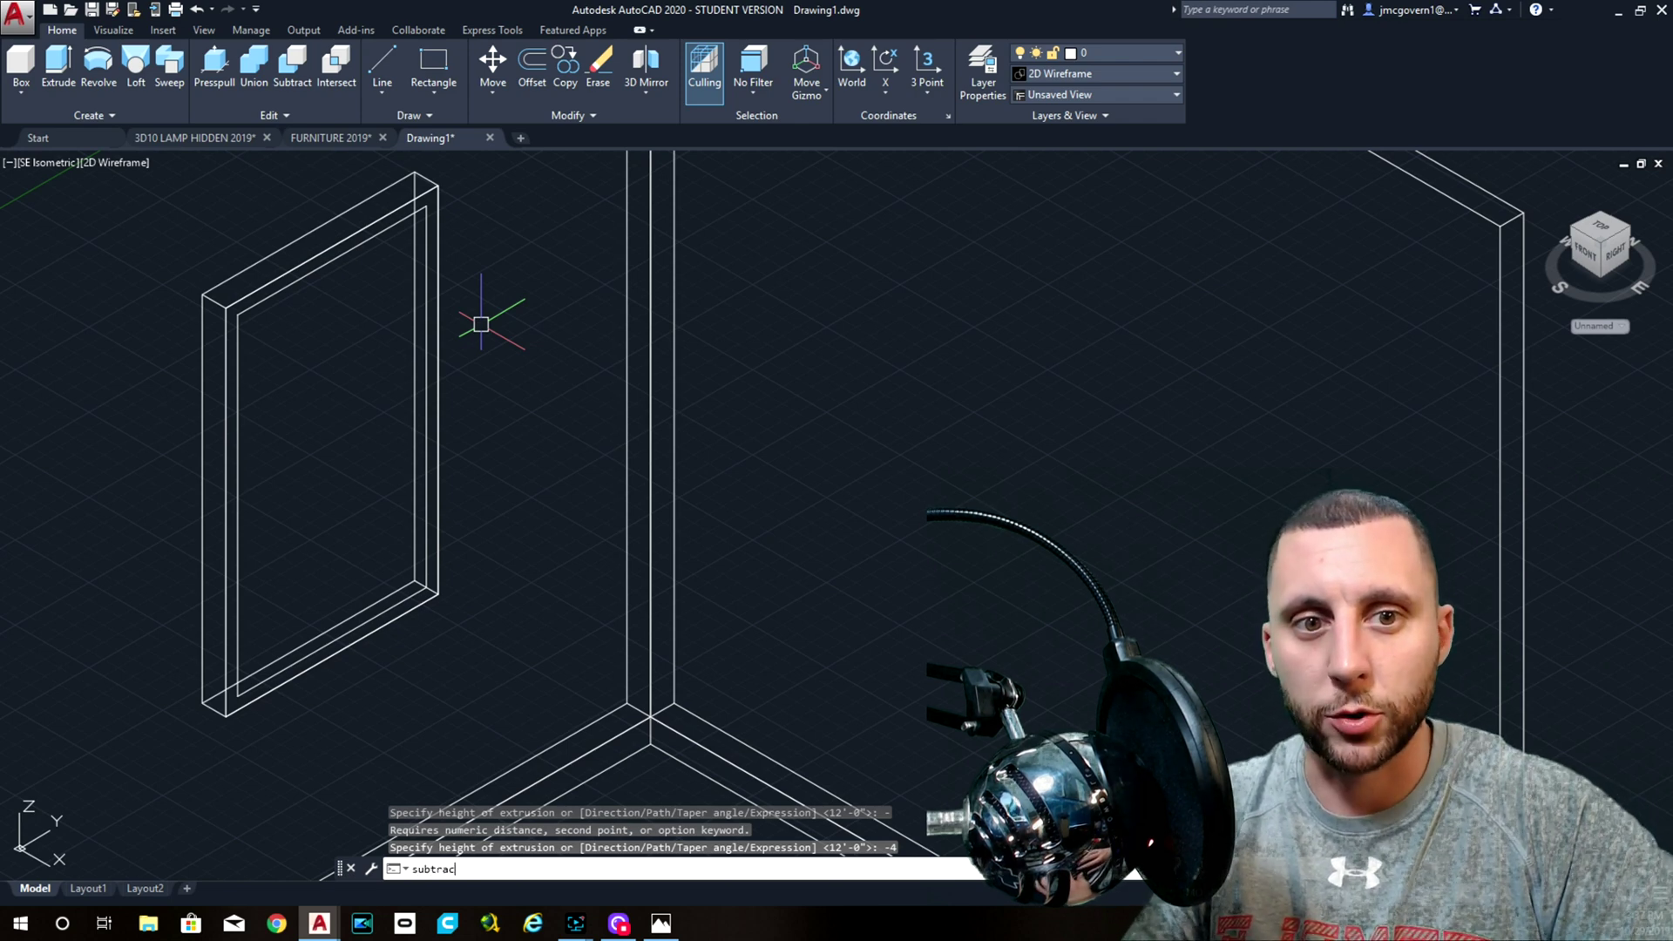
{"action": "type", "text": "t"}
{"action": "key", "text": "Return"}
{"action": "left_click", "coordinate": [626, 520]}
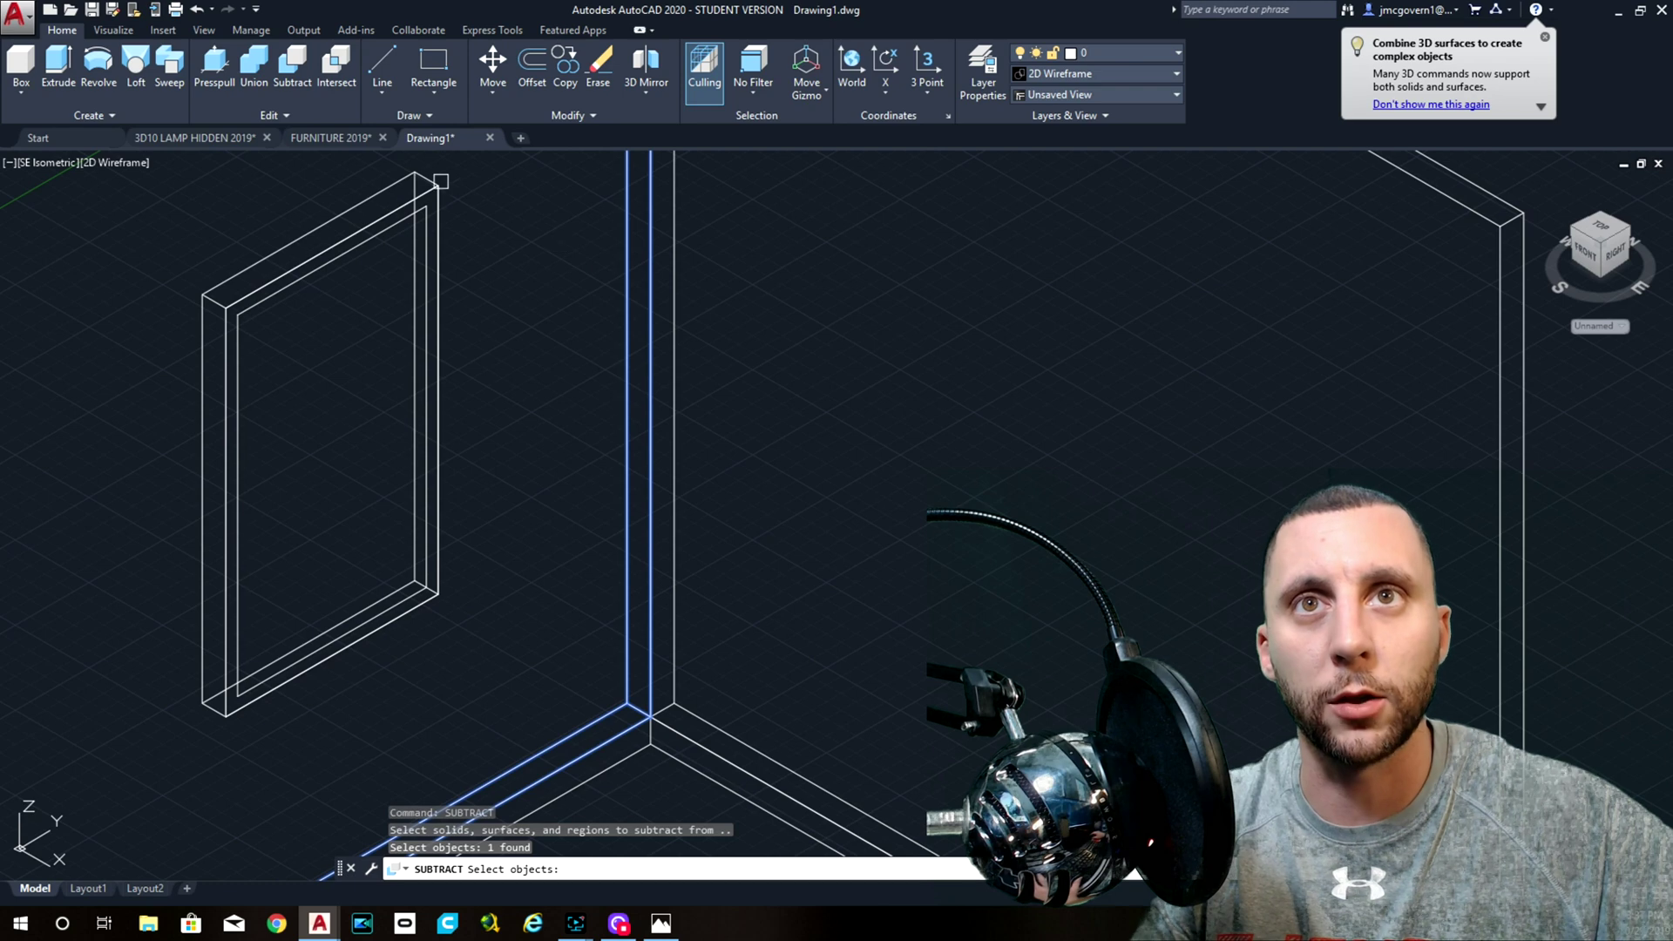
- Union the two walls into a single solid
{"action": "left_click", "coordinate": [254, 63]}
{"action": "left_click", "coordinate": [750, 349]}
{"action": "left_click", "coordinate": [584, 411]}
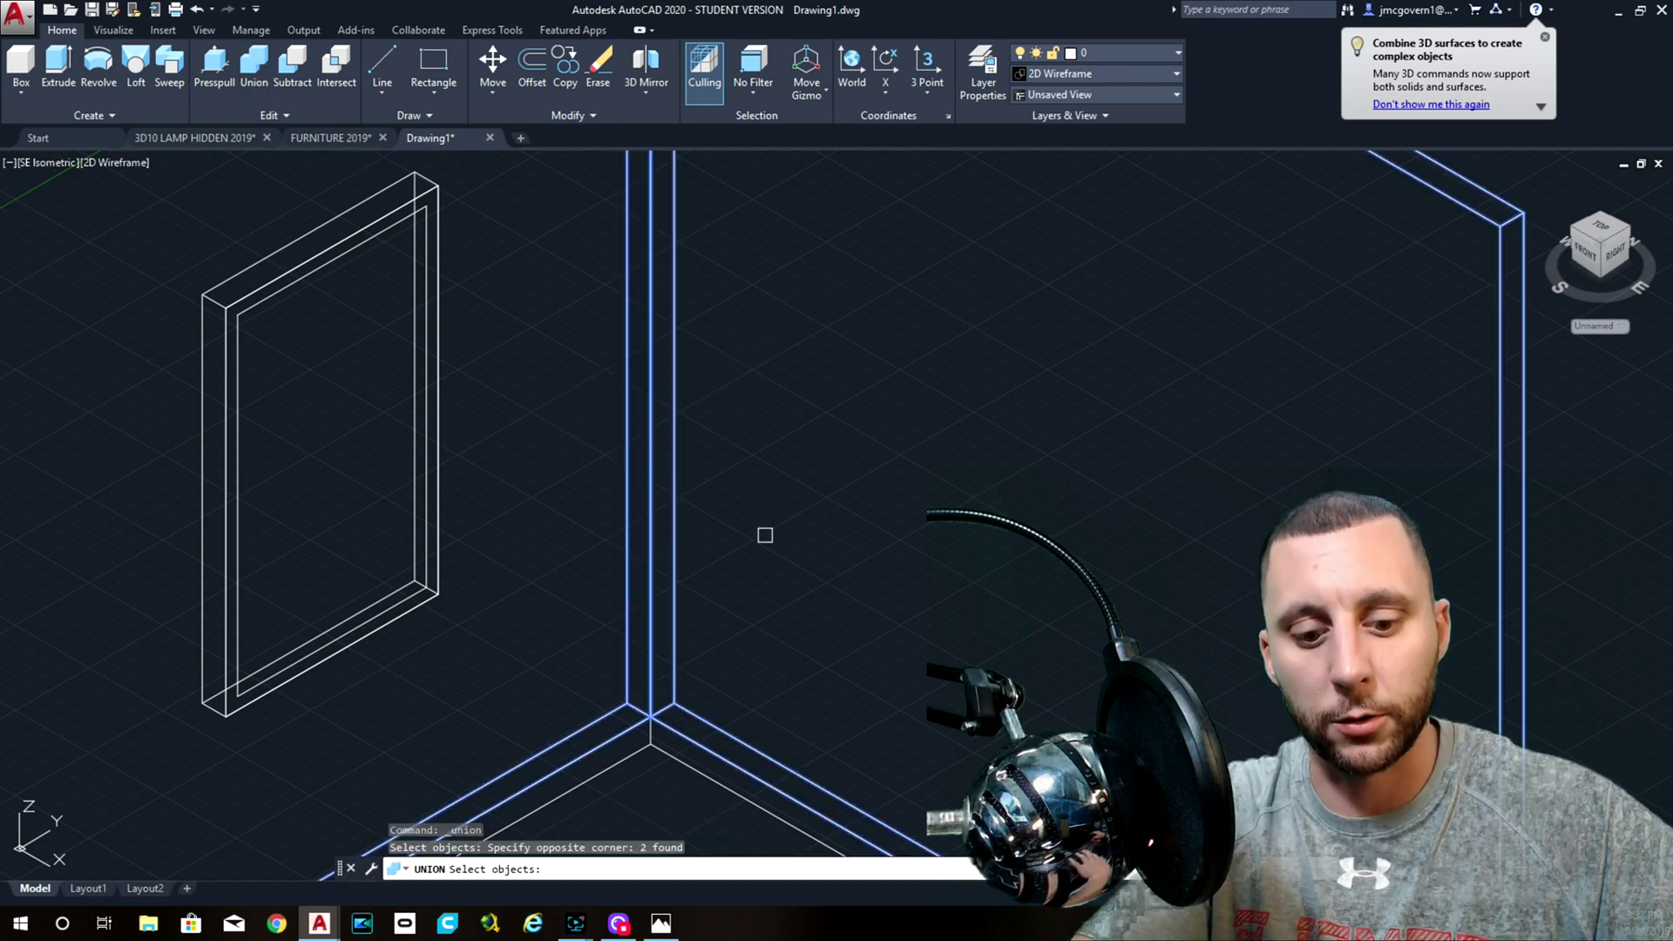
{"action": "key", "text": "Return"}
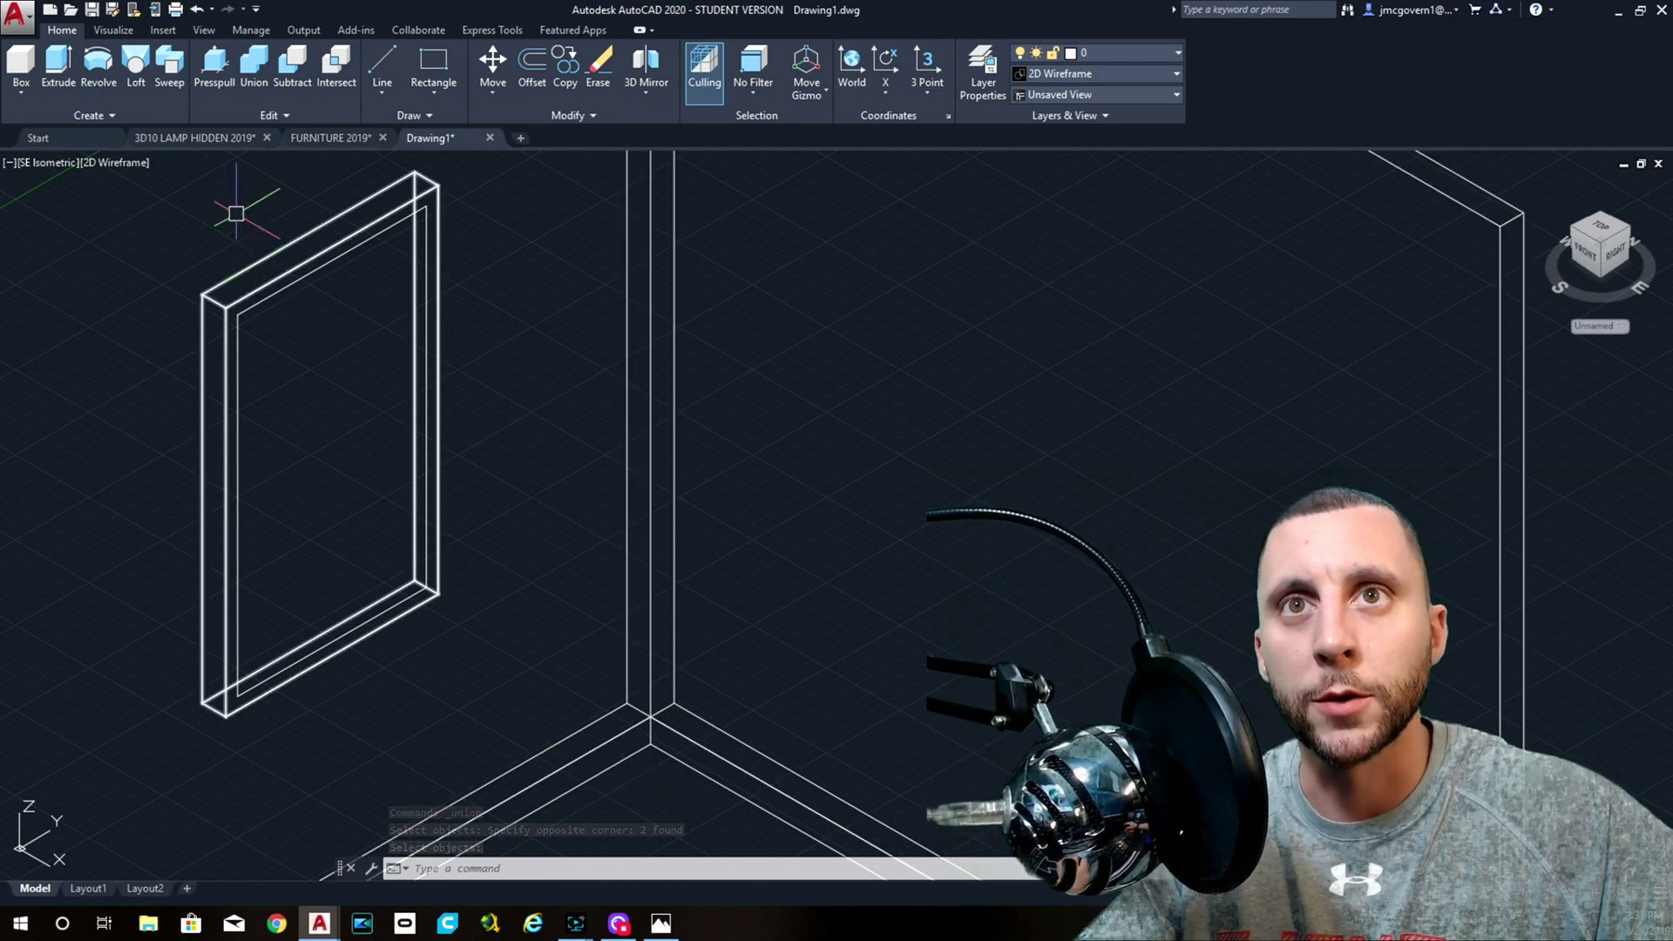
- Subtract the extruded window block from the walls and display the model in the Conceptual visual style
{"action": "left_click", "coordinate": [293, 68]}
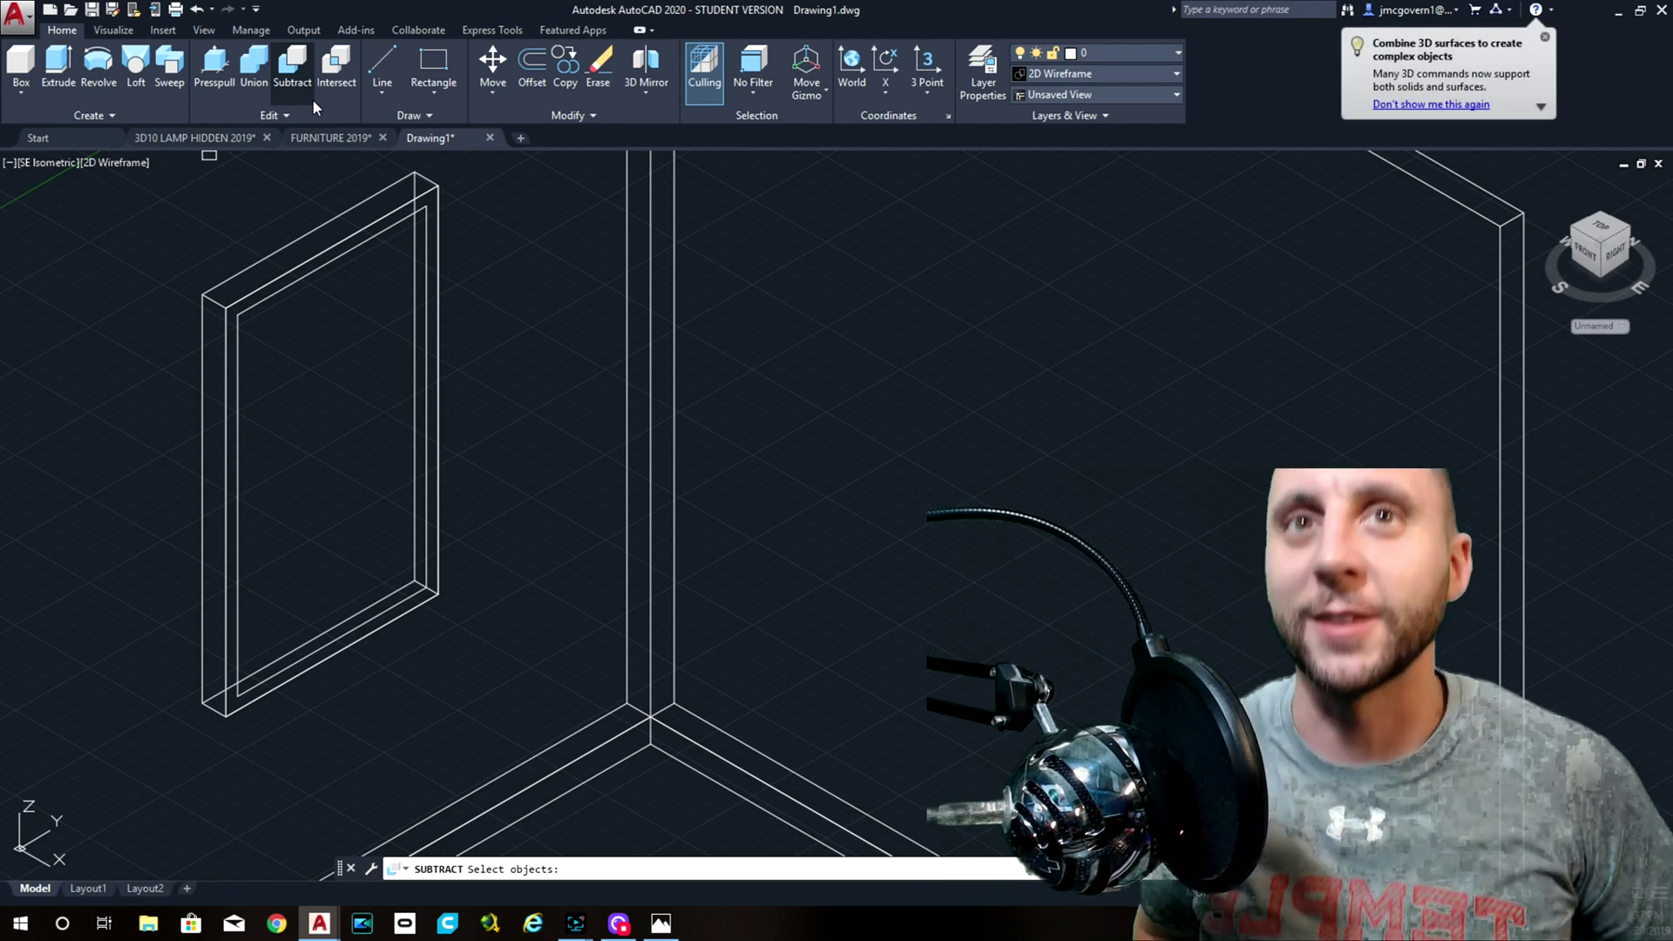
{"action": "left_click", "coordinate": [626, 286]}
{"action": "key", "text": "Return"}
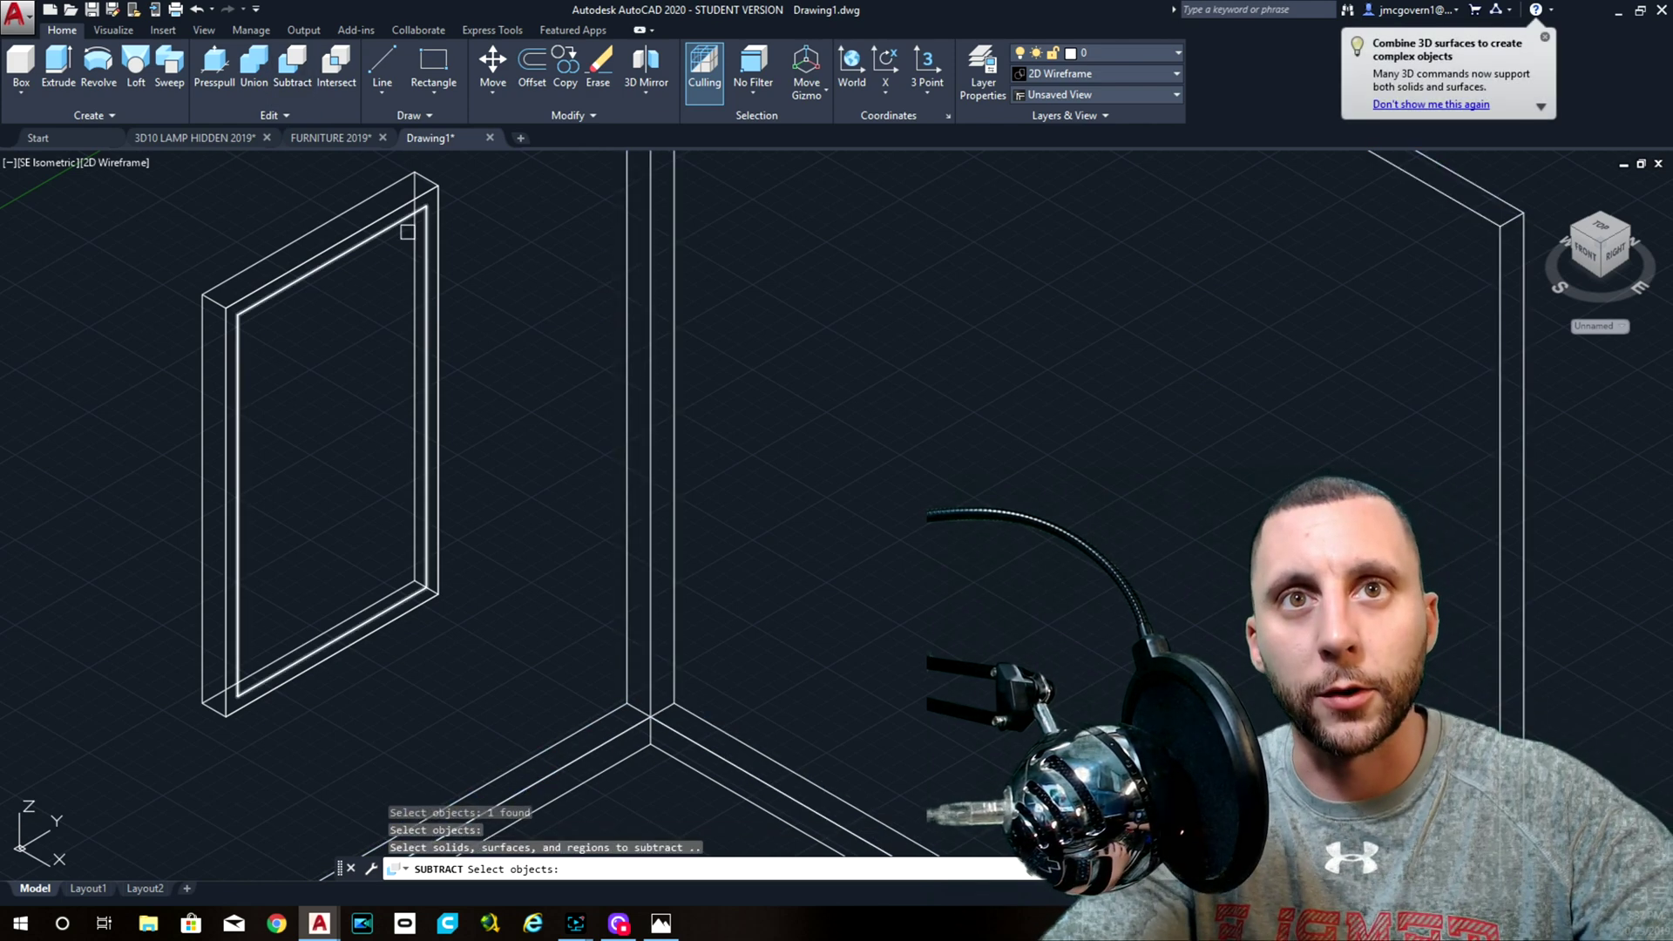
{"action": "left_click", "coordinate": [369, 196]}
{"action": "key", "text": "Return"}
{"action": "left_click", "coordinate": [113, 162]}
{"action": "left_click", "coordinate": [151, 228]}
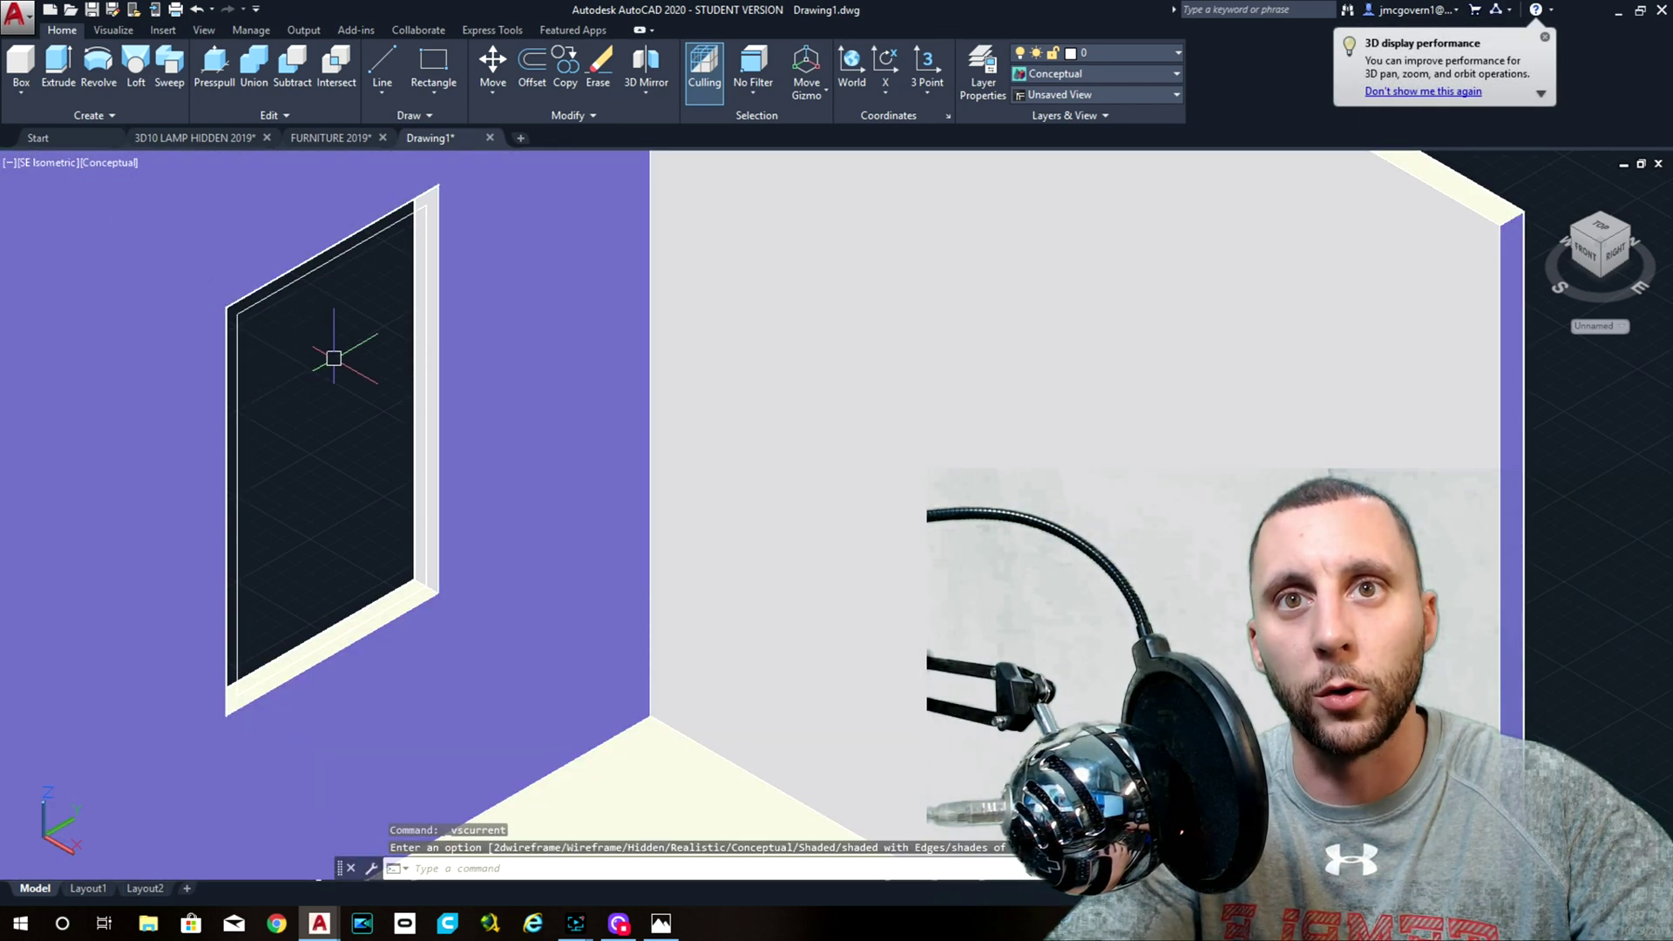
- Move the outer and inner window outlines 1.5" in the negative X direction, into the wall opening
{"action": "left_click", "coordinate": [281, 275]}
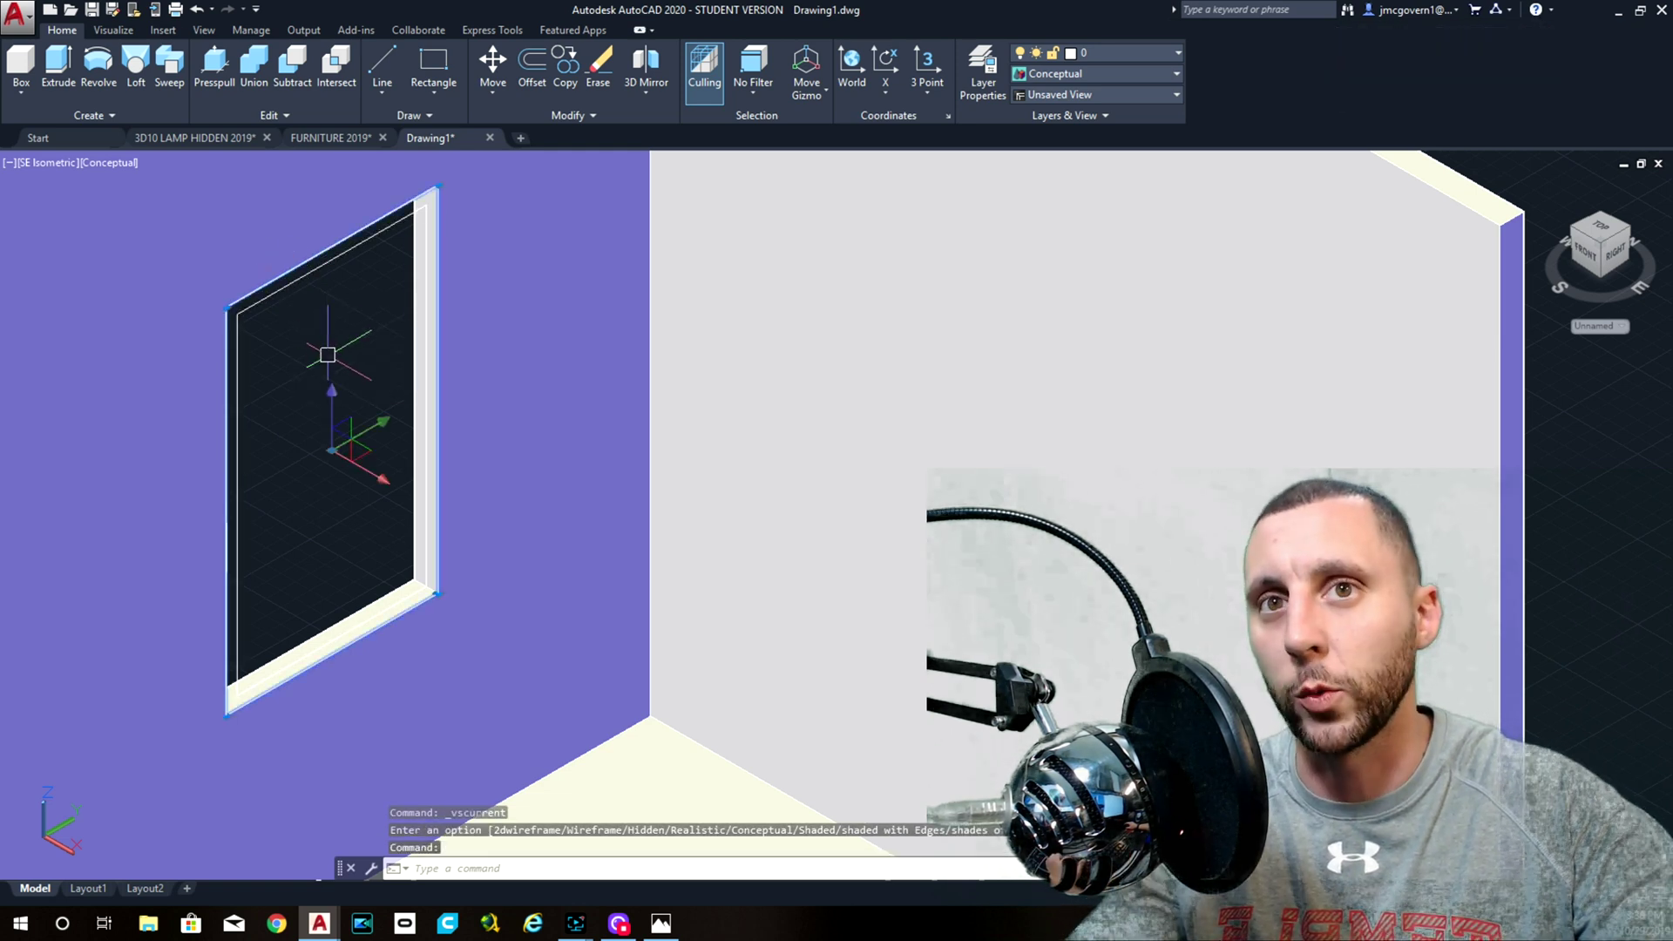
{"action": "key", "text": "Escape"}
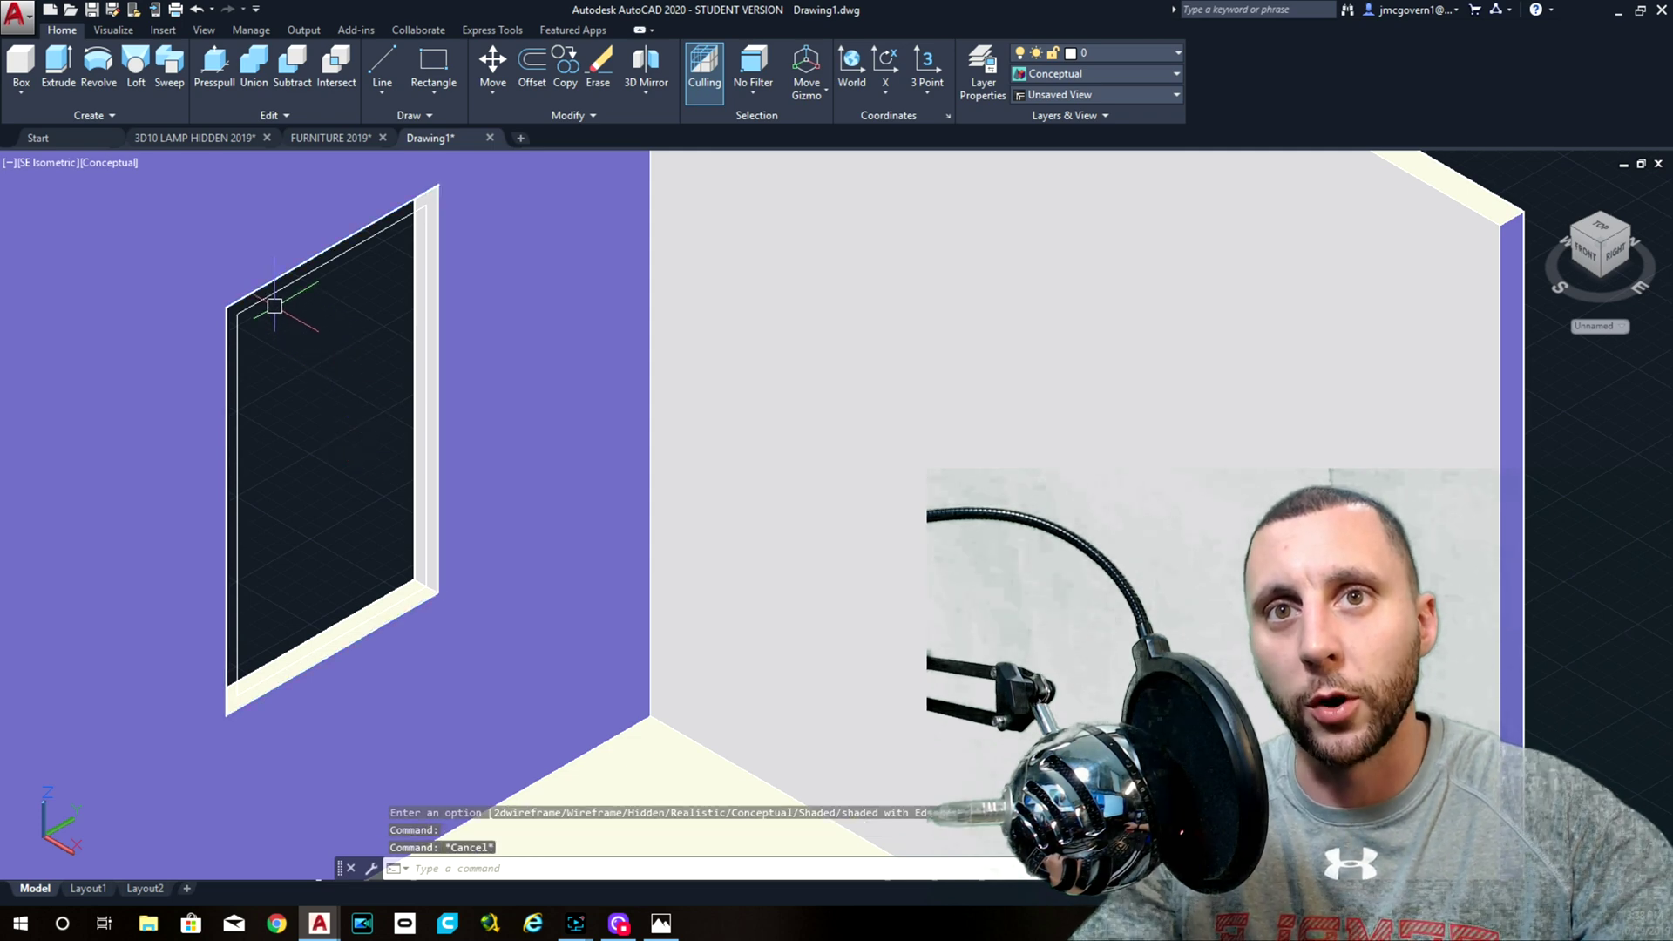
{"action": "left_click", "coordinate": [268, 294]}
{"action": "type", "text": "m"}
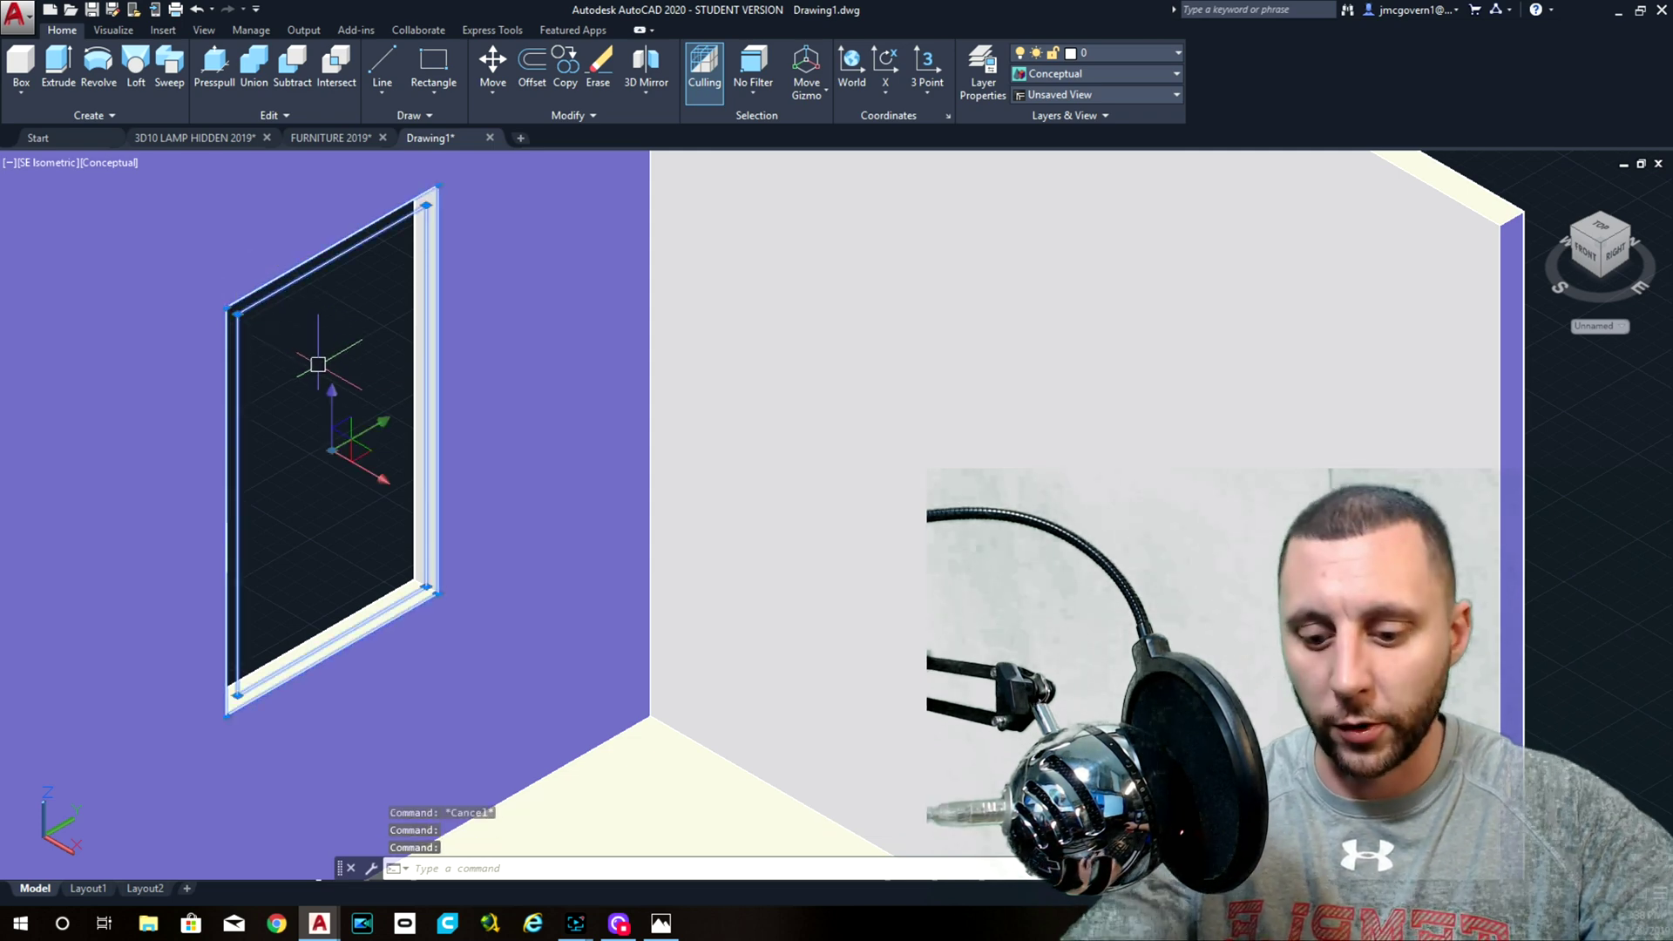
{"action": "key", "text": "Return"}
{"action": "left_click", "coordinate": [363, 362]}
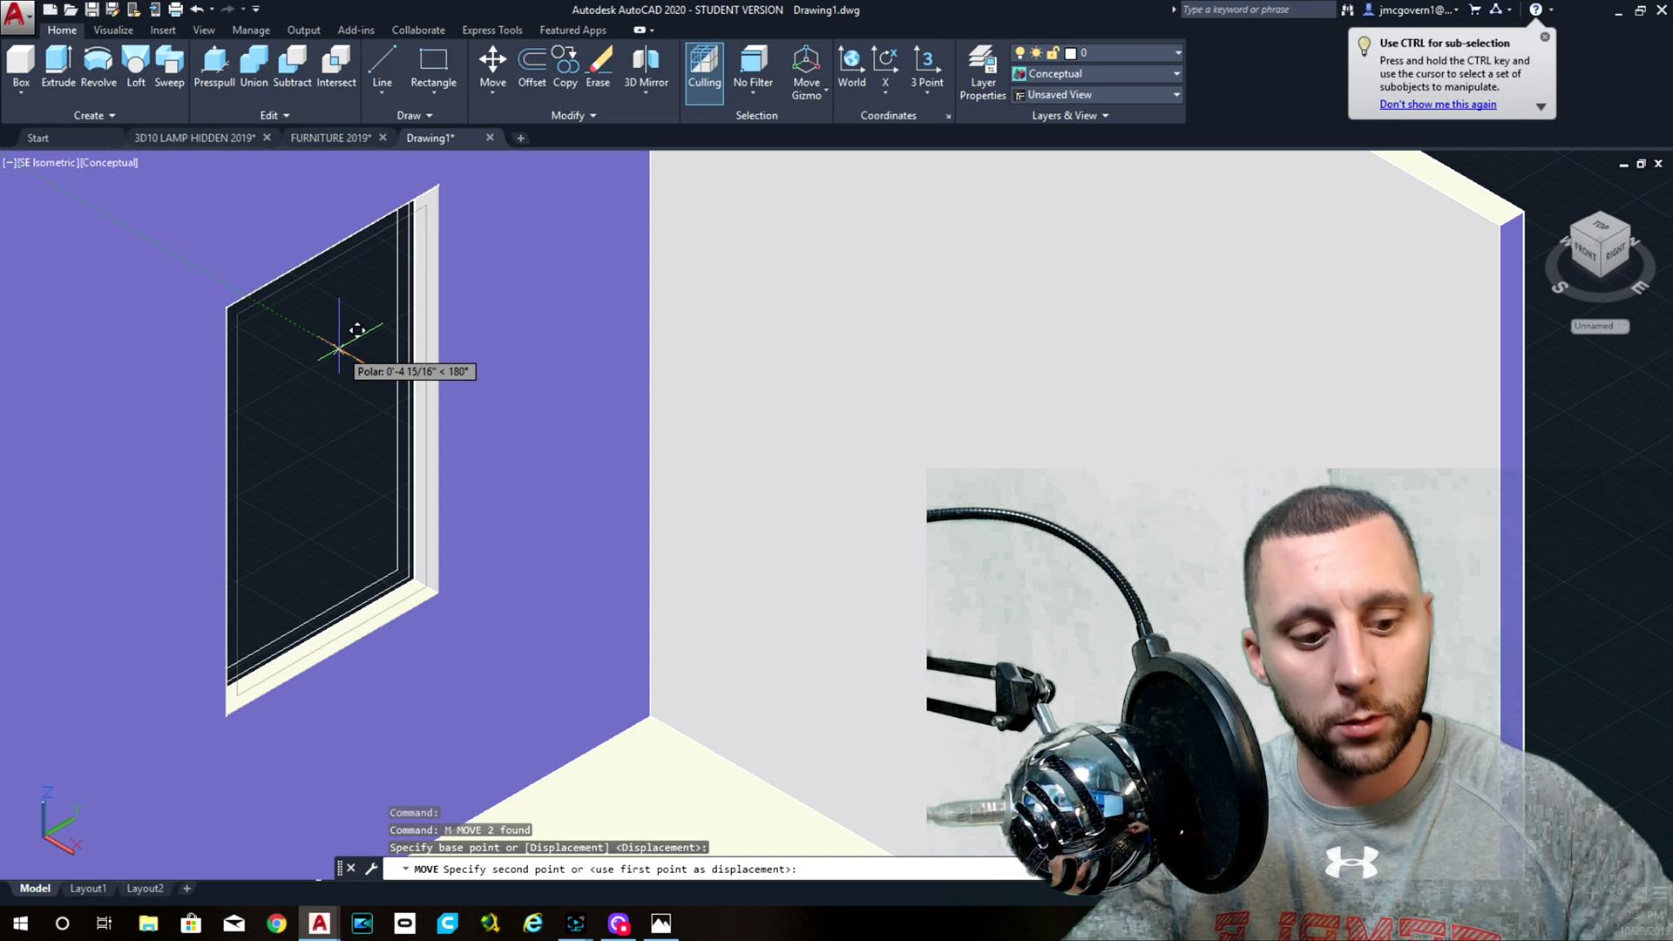
{"action": "key", "text": "Return"}
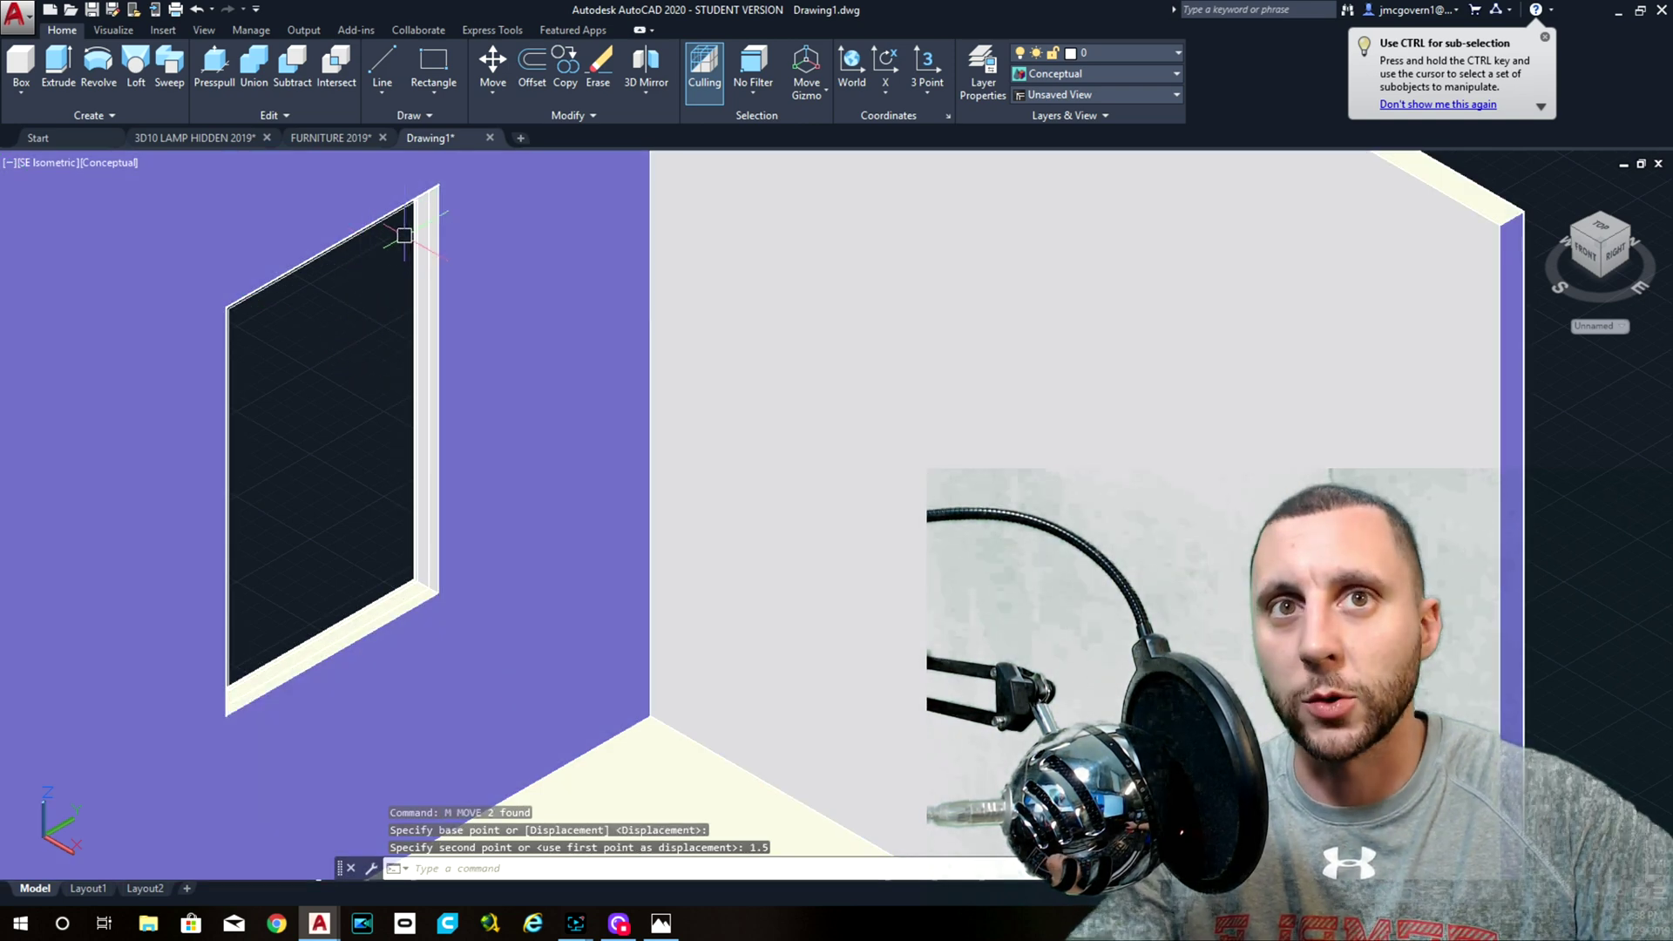
- Change the visual style to 2D Wireframe and select the outer and inner window outlines at the opening's upper corner
{"action": "scroll", "coordinate": [404, 237], "scroll_direction": "up", "scroll_amount": 5}
{"action": "scroll", "coordinate": [357, 247], "scroll_direction": "down", "scroll_amount": 2}
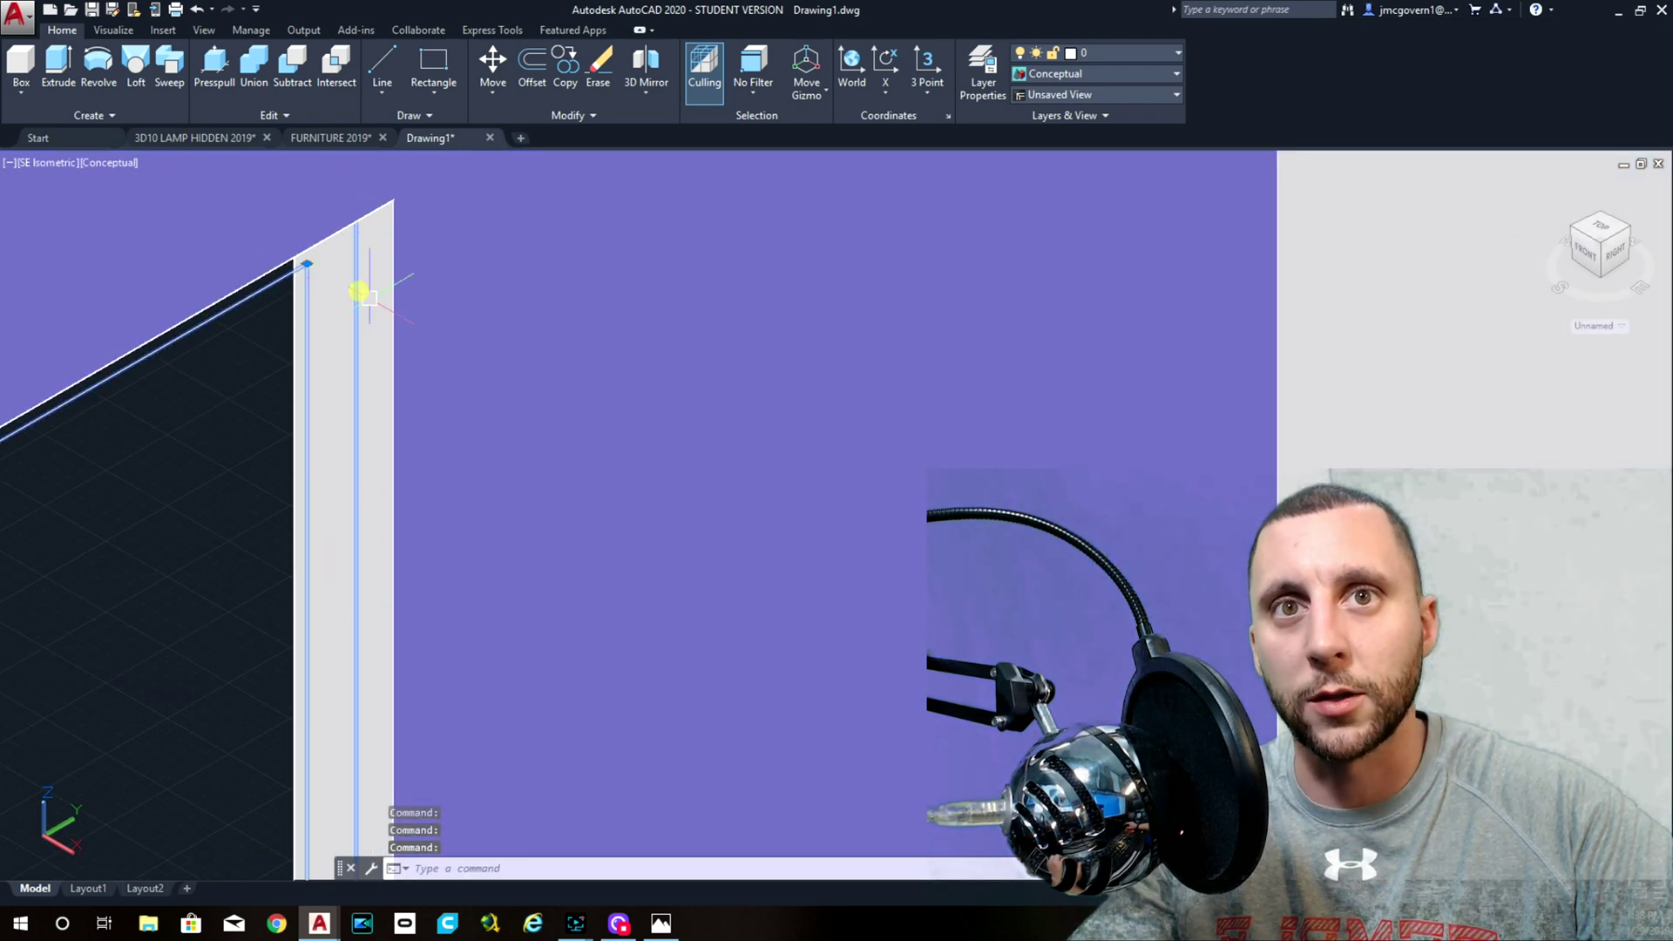
{"action": "left_click", "coordinate": [116, 167]}
{"action": "left_click", "coordinate": [131, 206]}
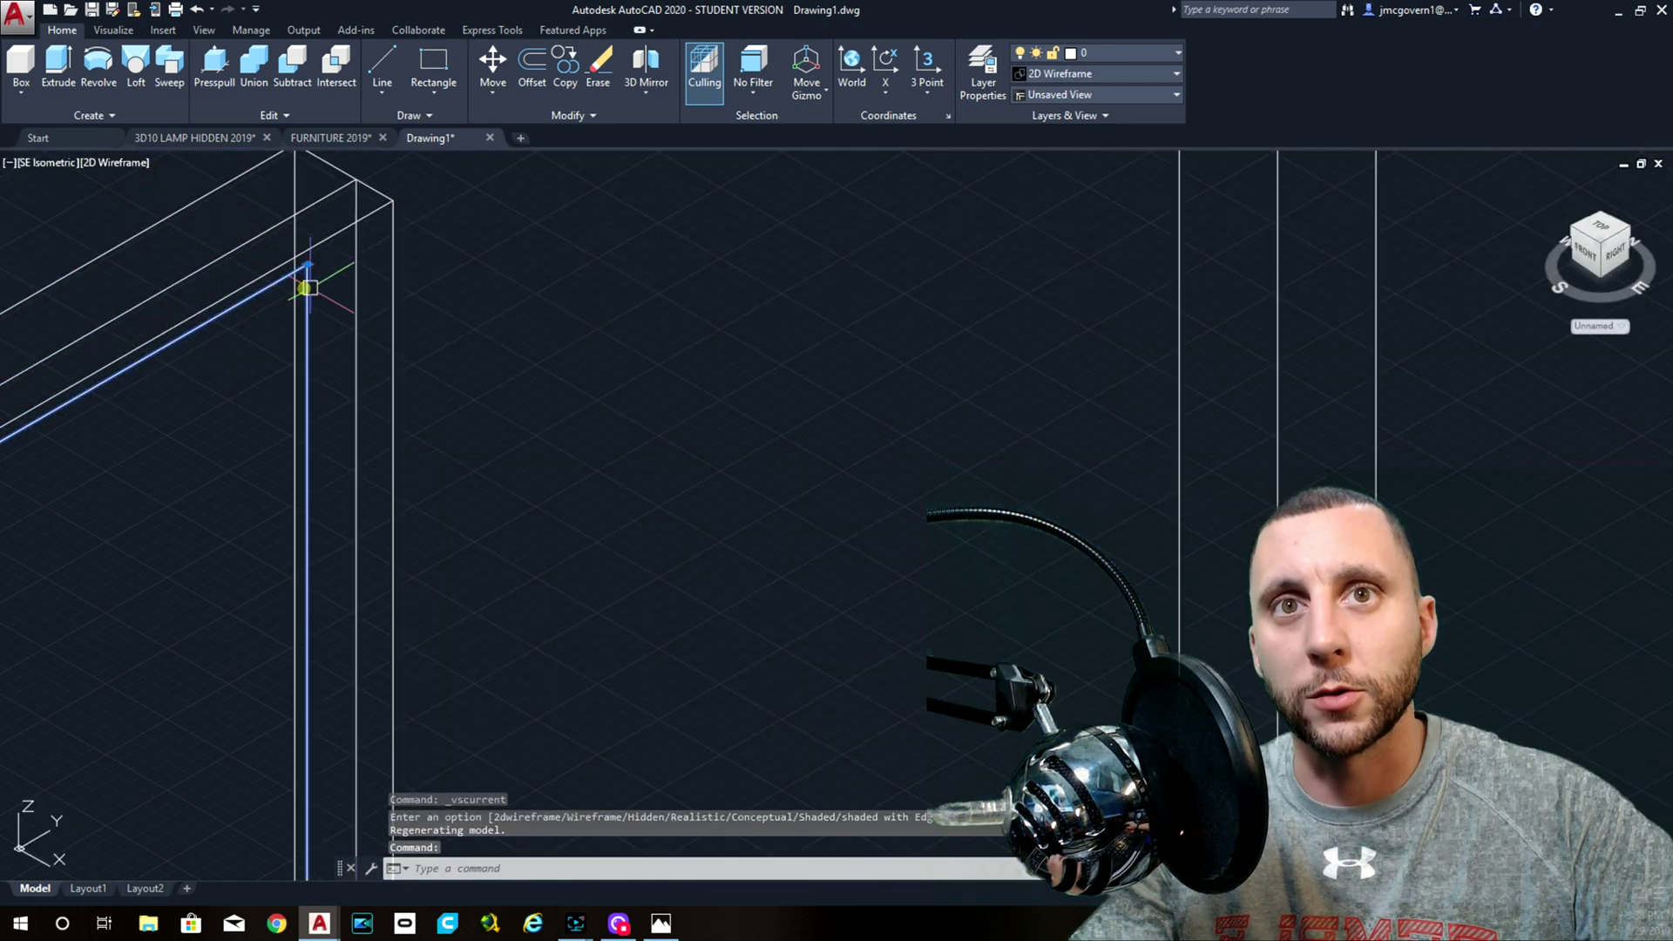
{"action": "left_click", "coordinate": [353, 284]}
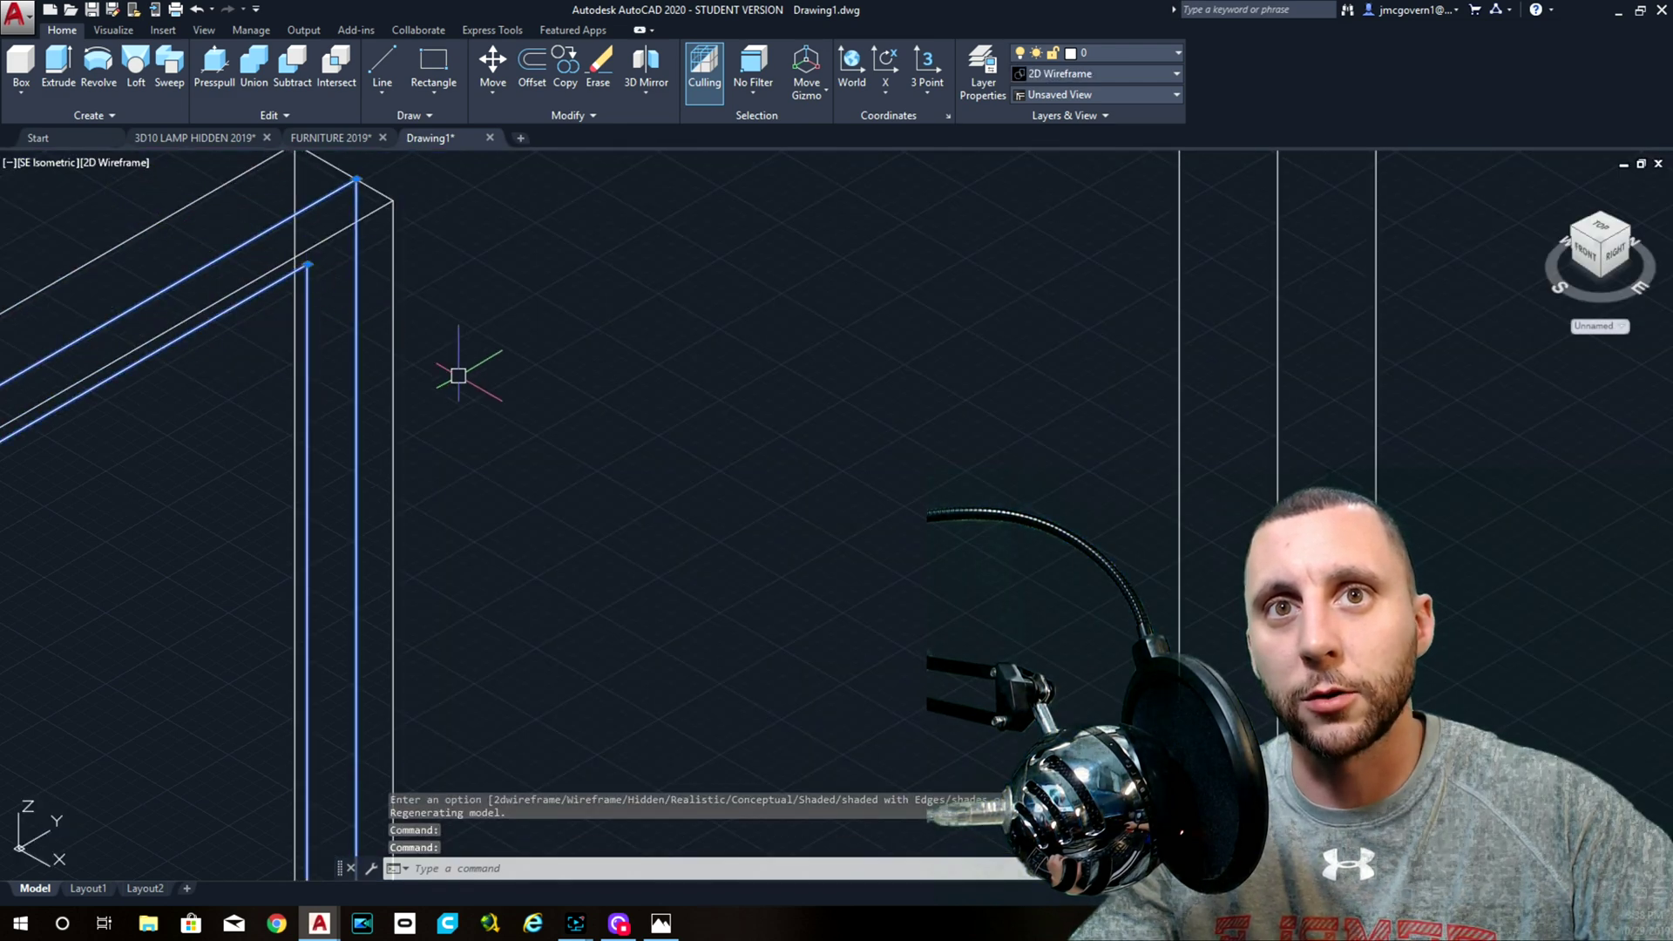
{"action": "mouse_move", "coordinate": [350, 274]}
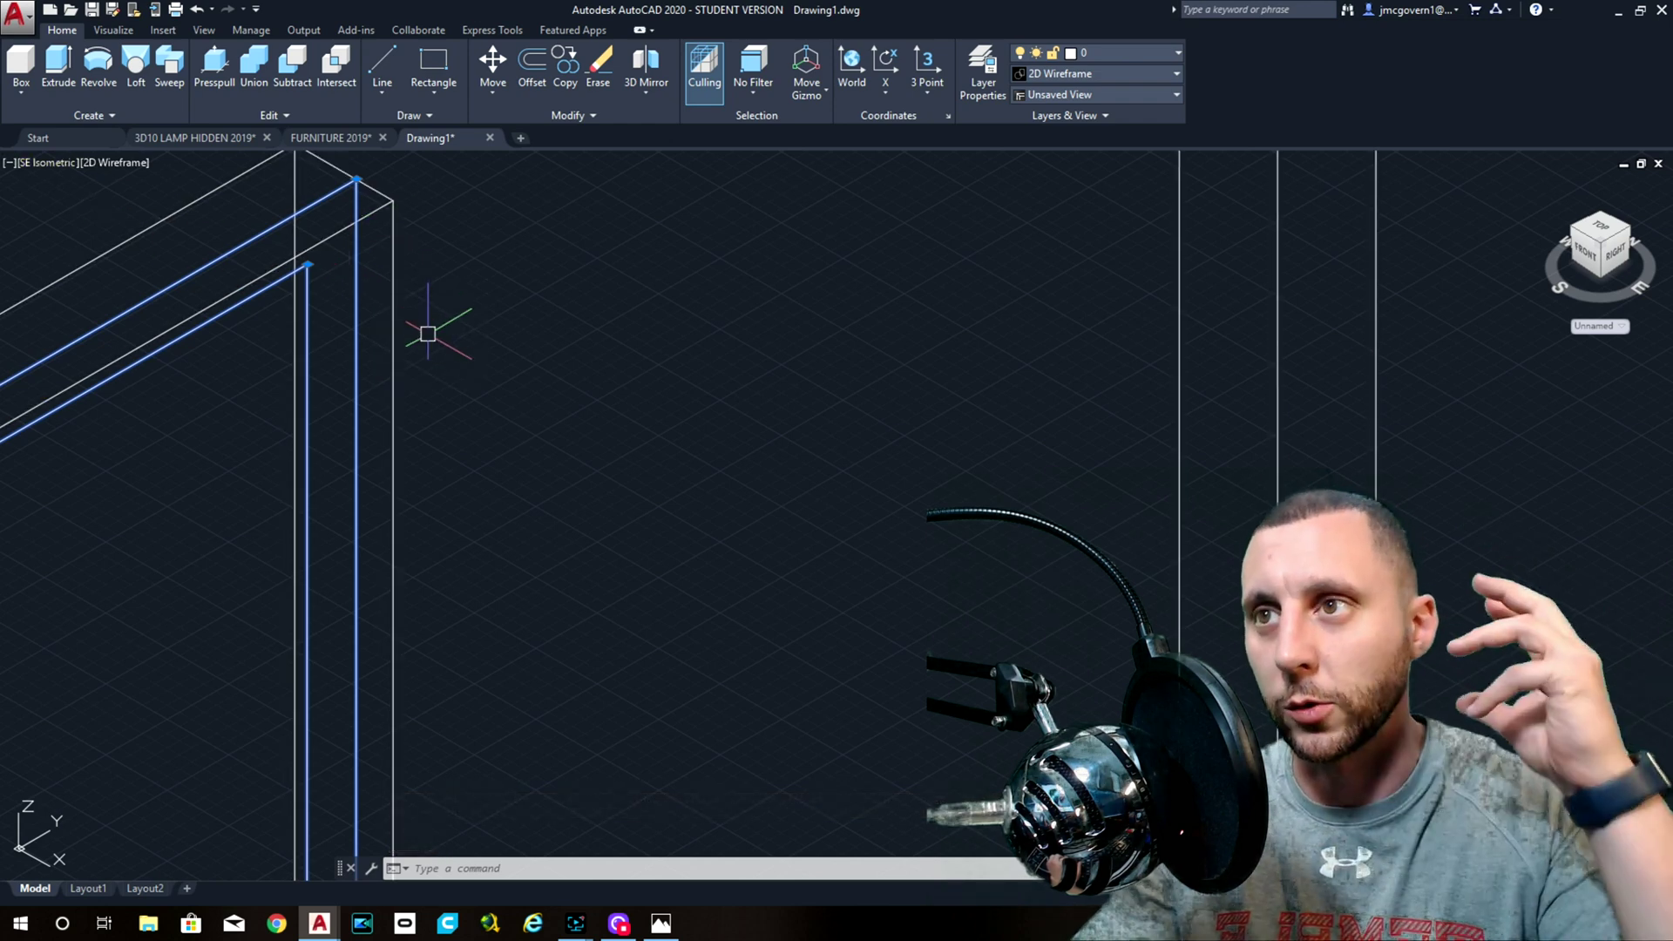
- Return to the SE Isometric view and extrude the outer and inner window outlines by -2"
{"action": "middle_click_drag", "start_coordinate": [427, 334], "coordinate": [132, 415], "text": "shift"}
{"action": "scroll", "coordinate": [400, 396], "scroll_direction": "down", "scroll_amount": 6}
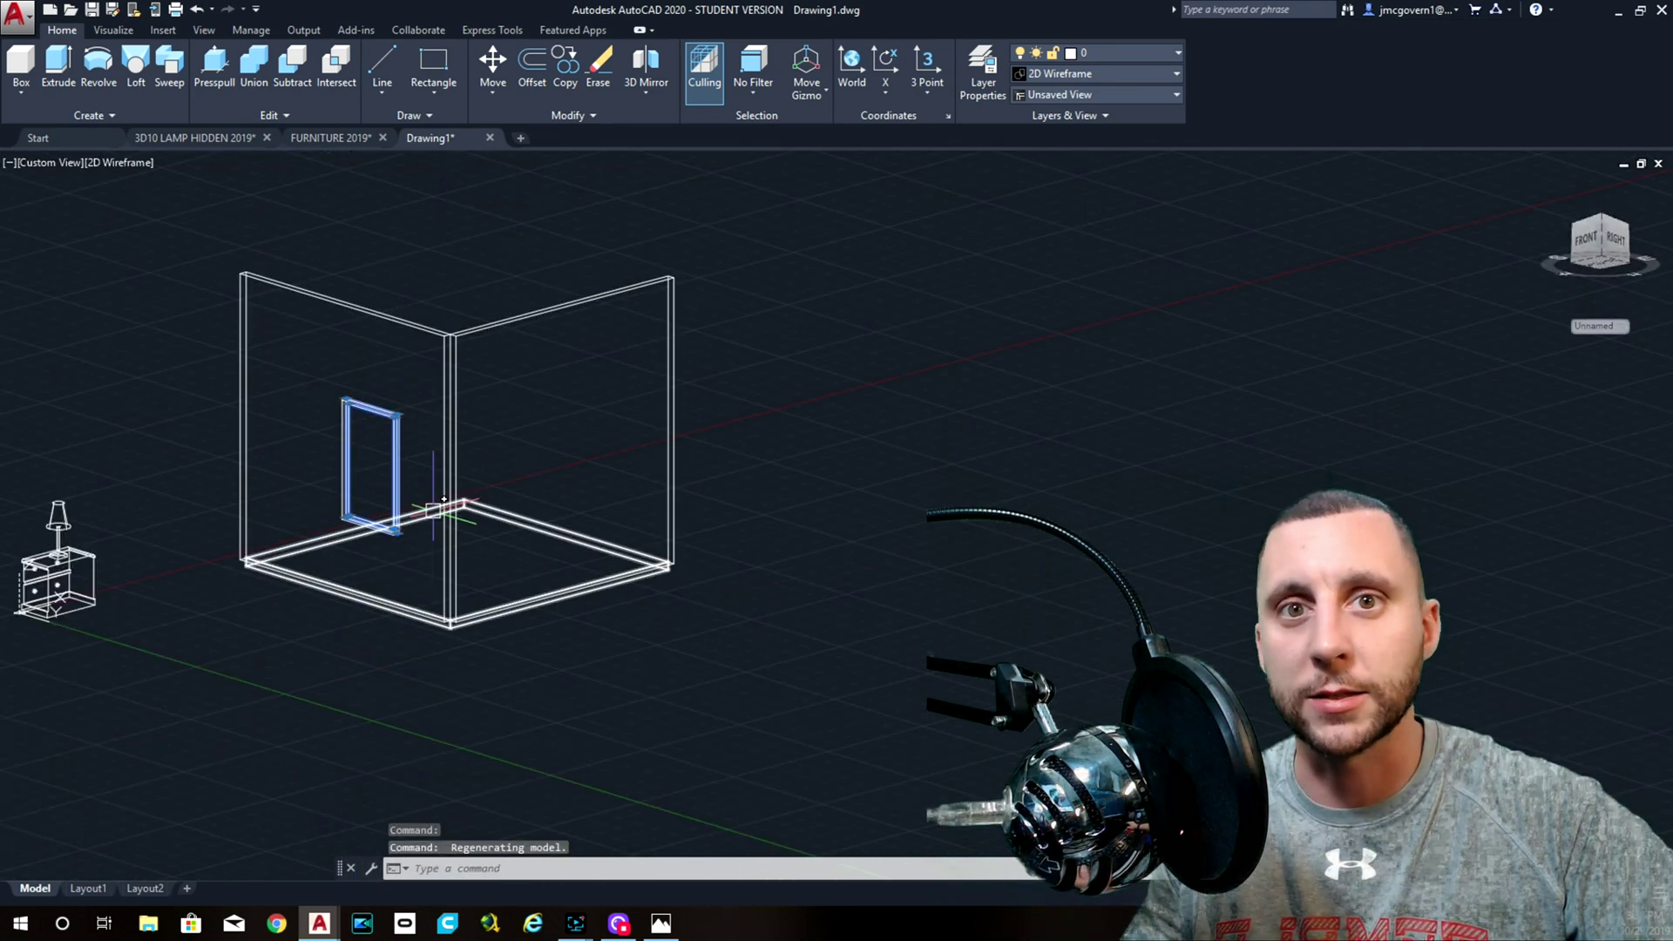
{"action": "left_click", "coordinate": [50, 162]}
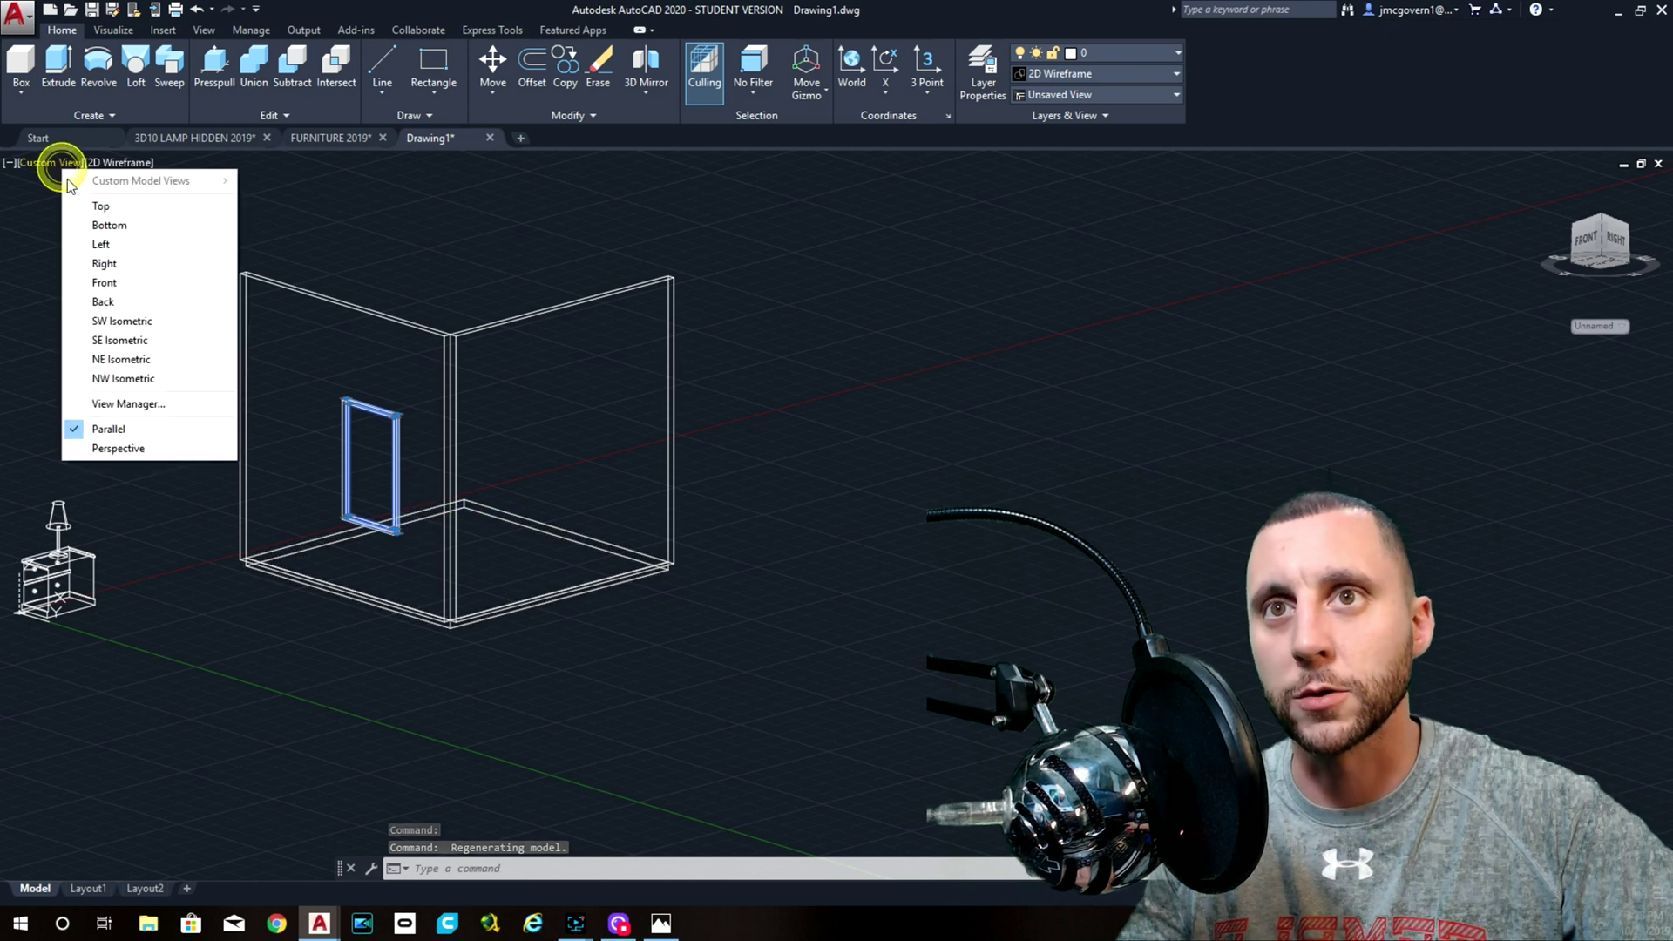
{"action": "left_click", "coordinate": [75, 193]}
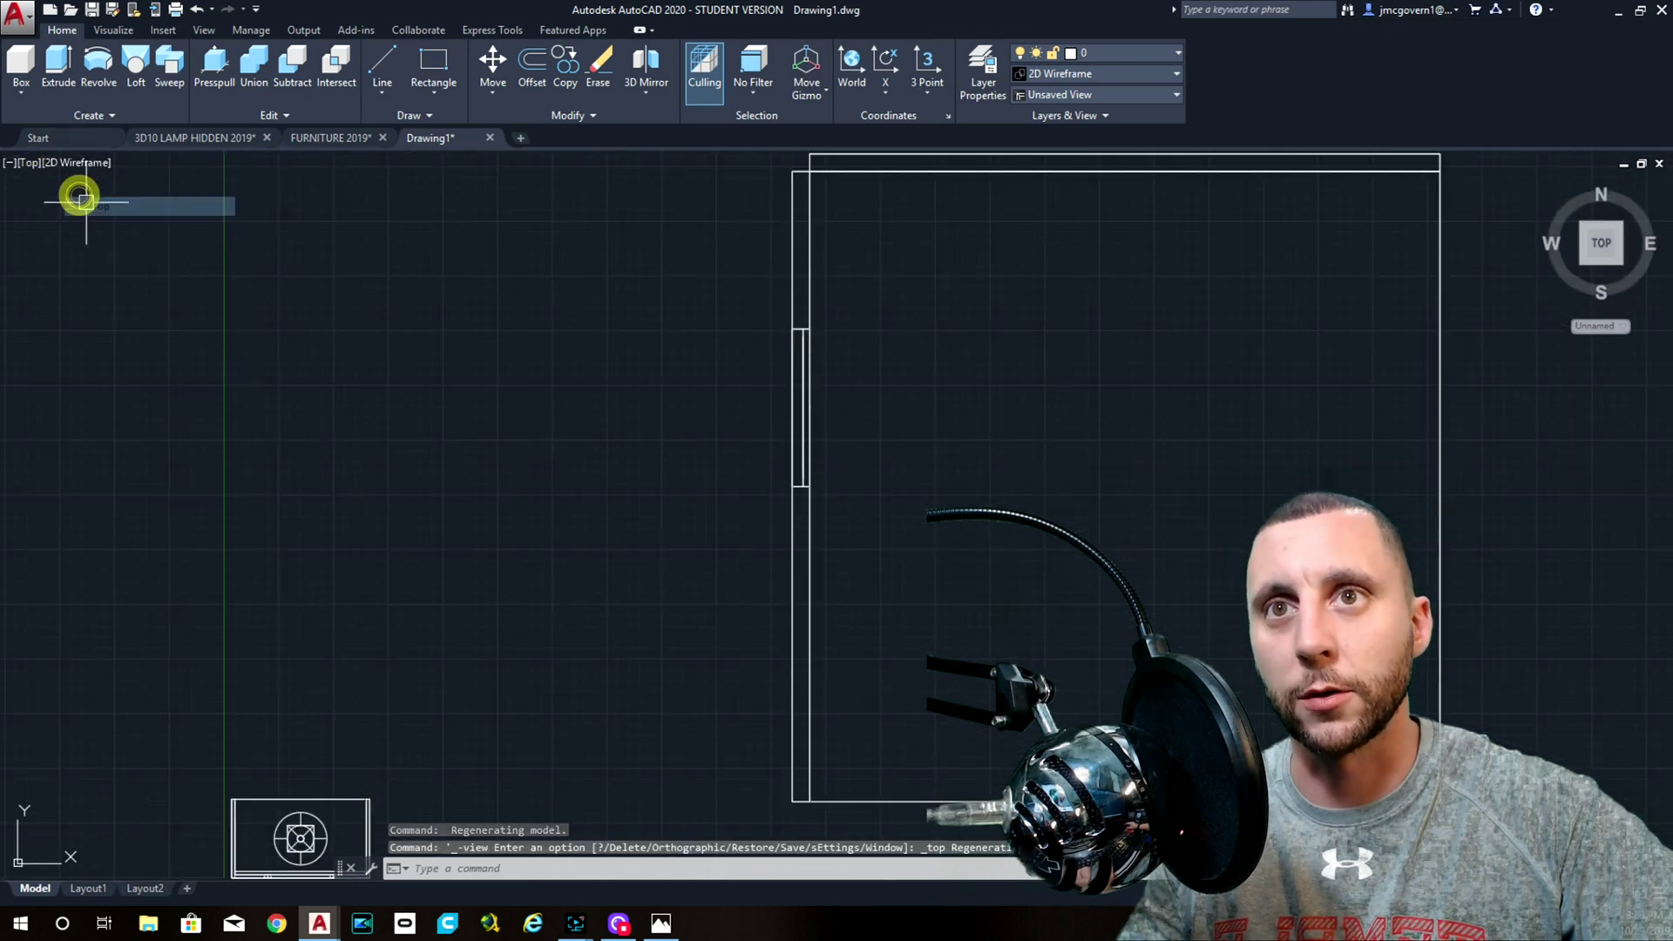
{"action": "left_click", "coordinate": [1627, 268]}
{"action": "scroll", "coordinate": [903, 447], "scroll_direction": "up", "scroll_amount": 5}
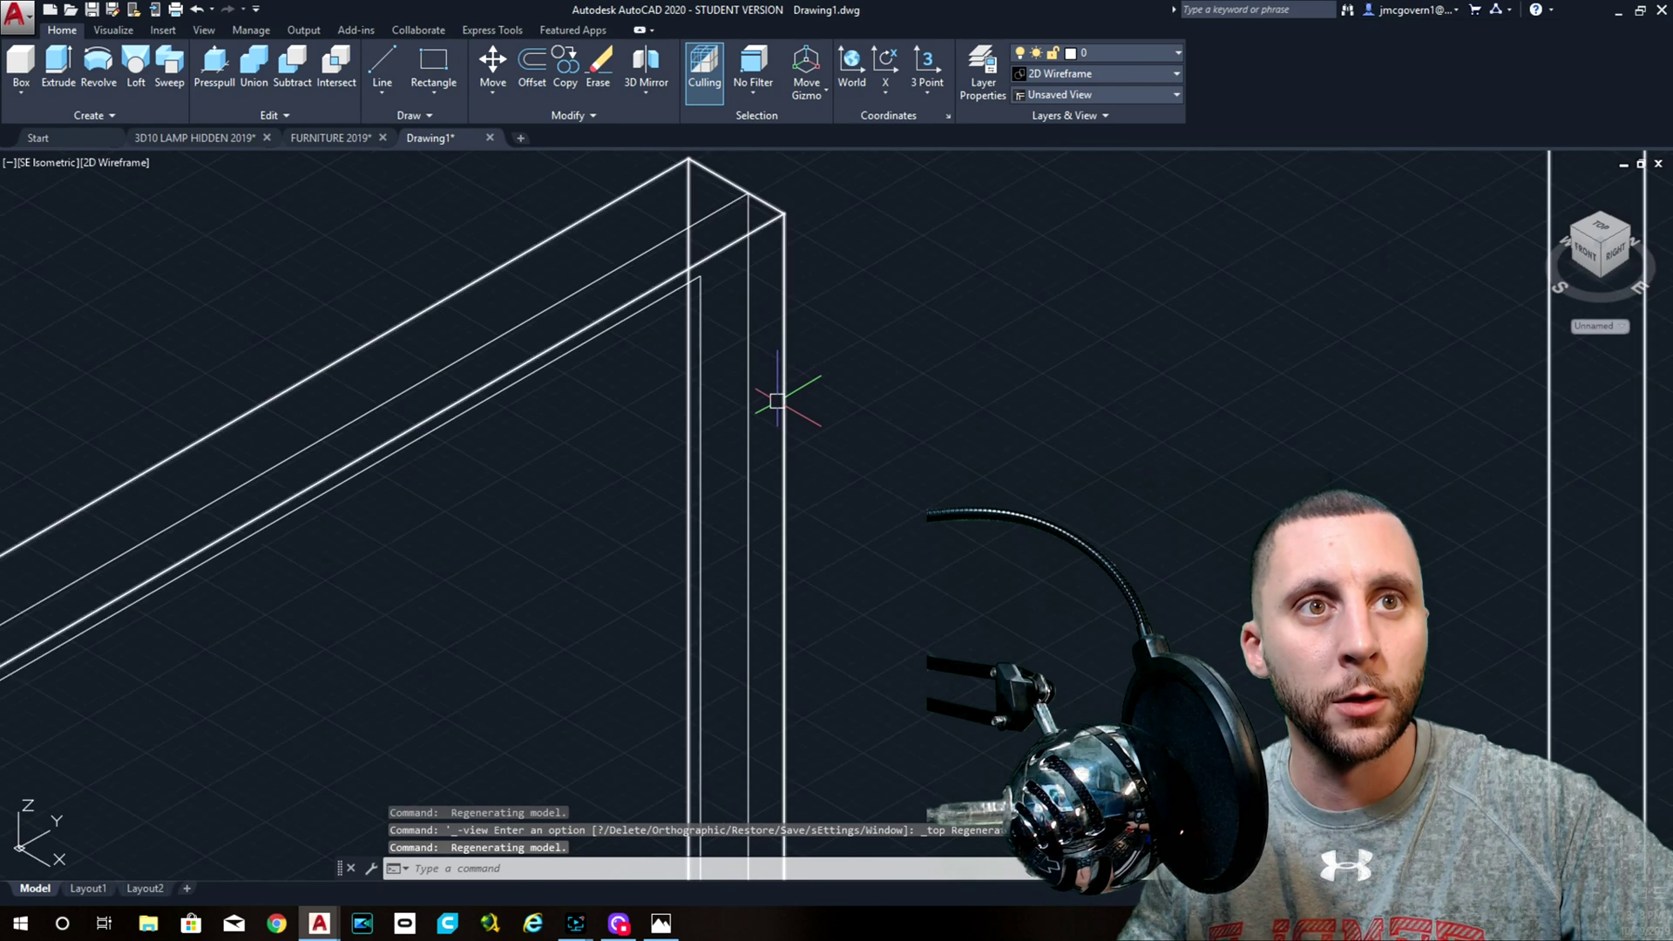
{"action": "left_click", "coordinate": [670, 332]}
{"action": "left_click", "coordinate": [657, 332]}
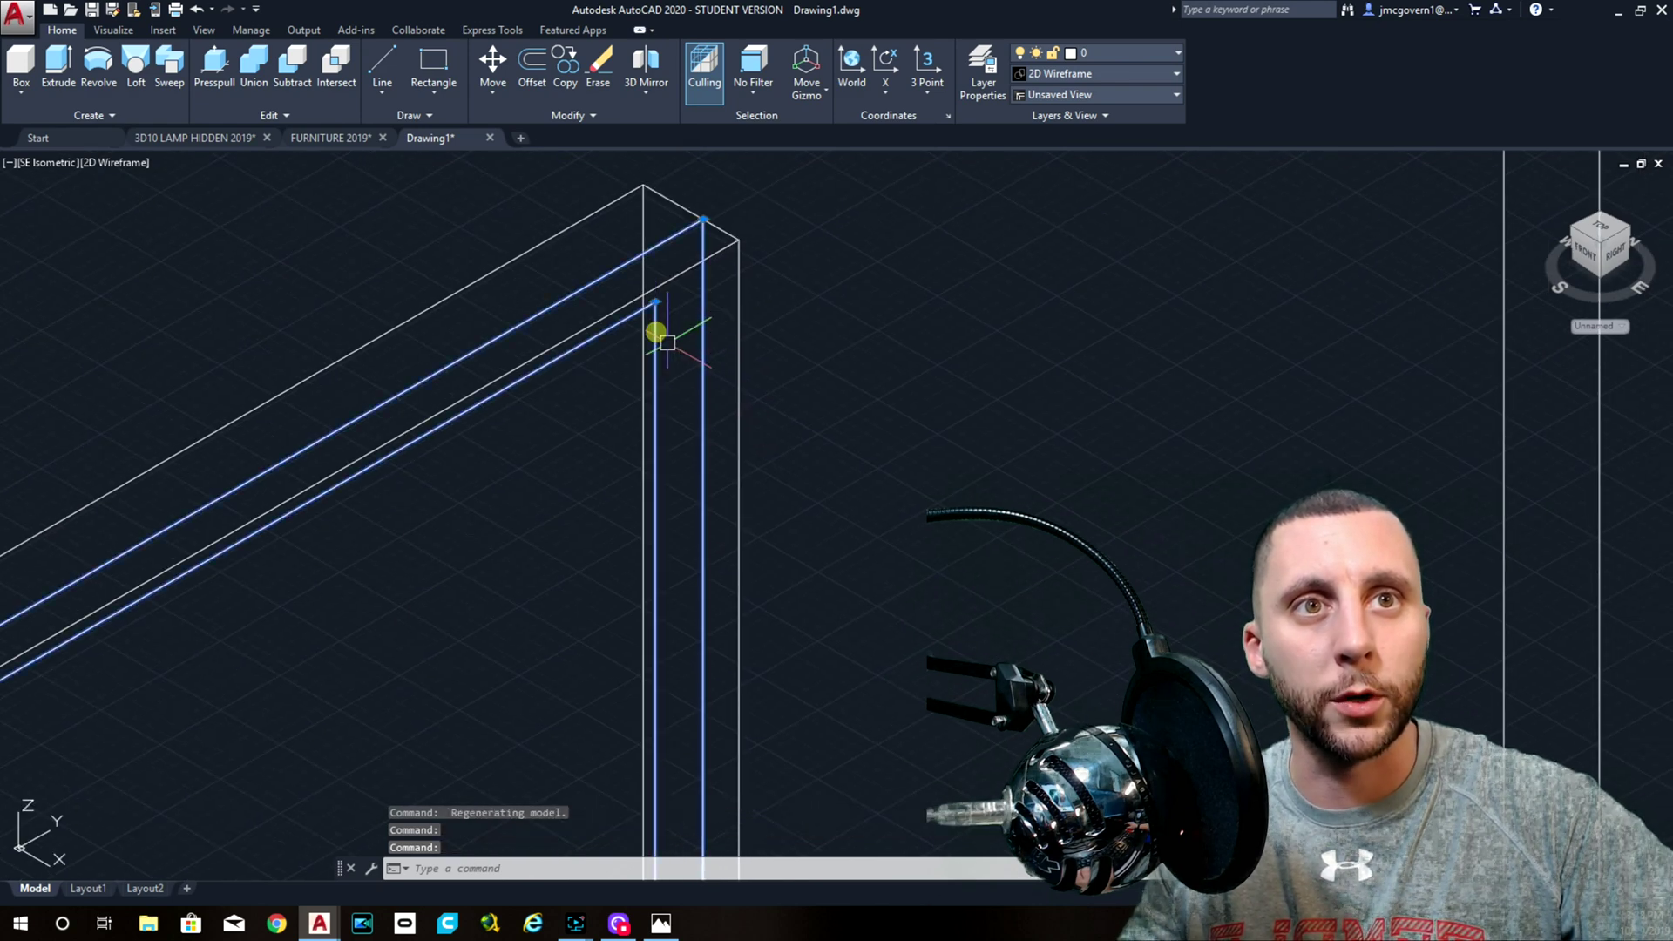
{"action": "type", "text": "extr"}
{"action": "key", "text": "Return"}
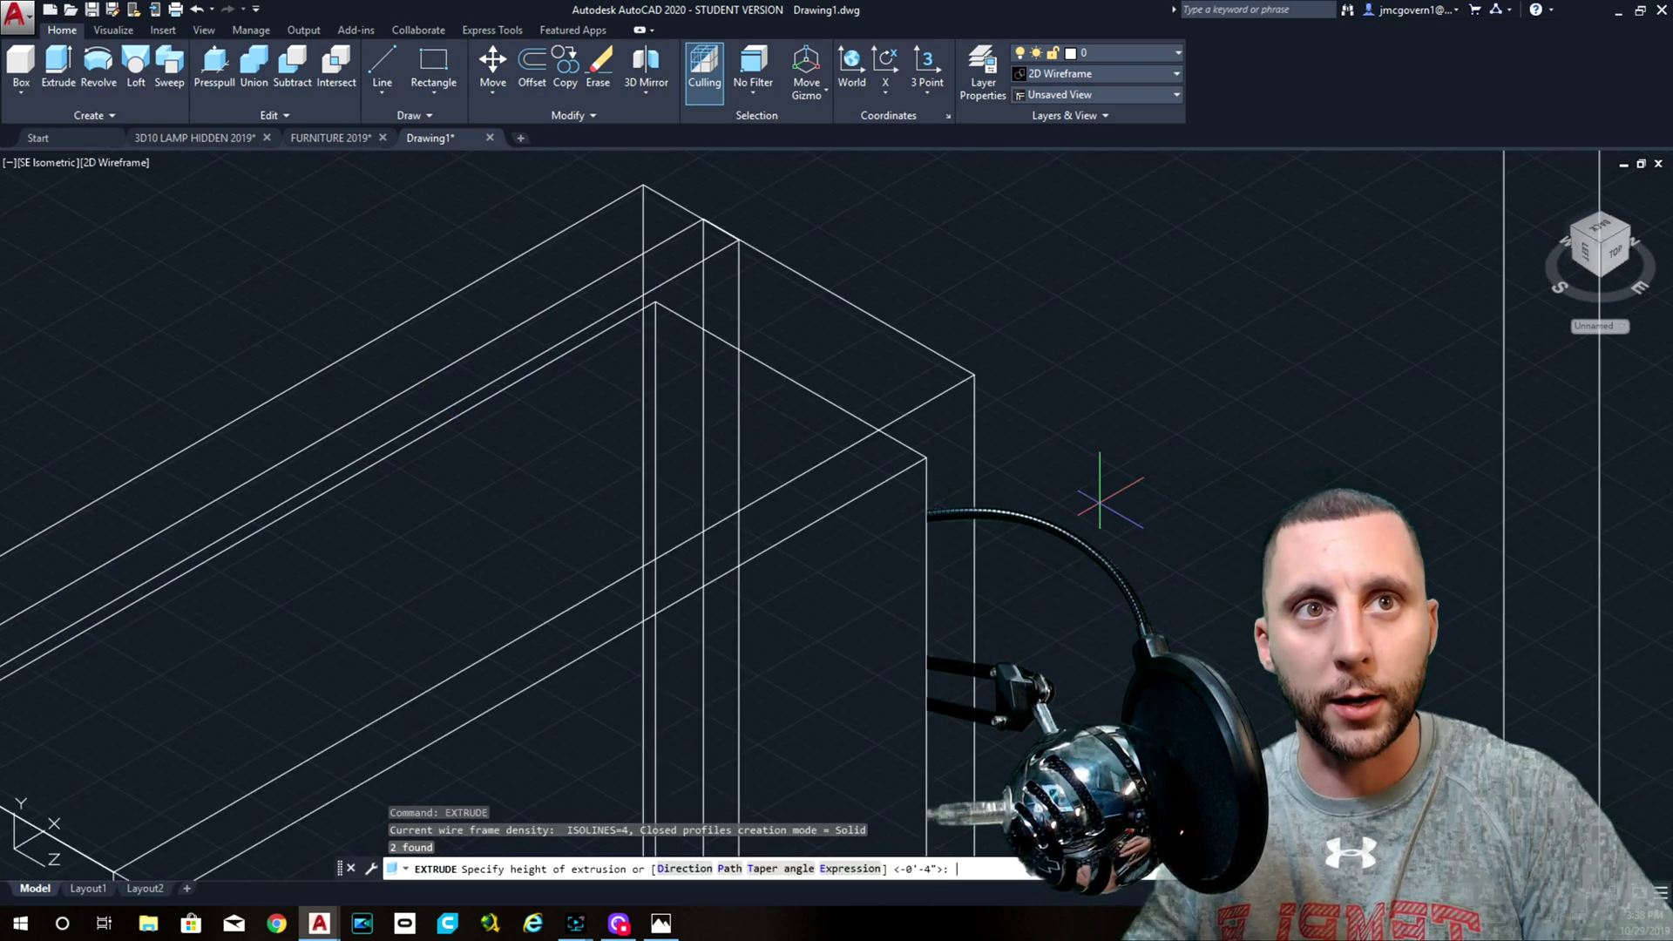
{"action": "type", "text": "-2"}
{"action": "key", "text": "Return"}
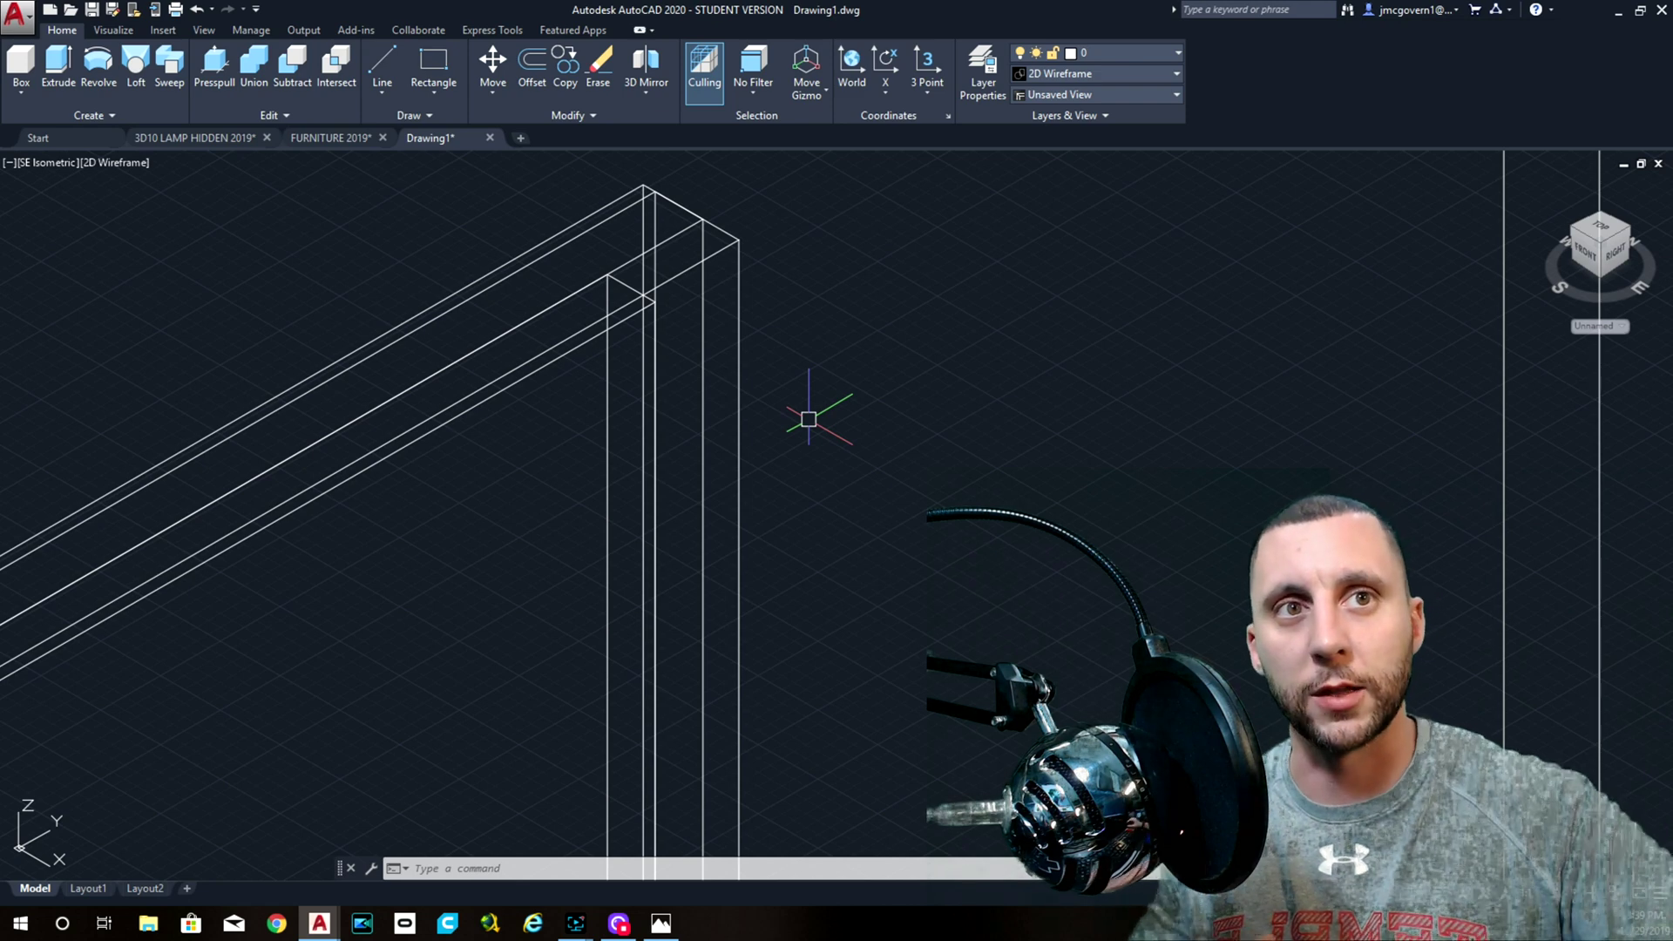
- Subtract the inner window extrusion from the outer one to form a hollow window frame
{"action": "type", "text": "s"}
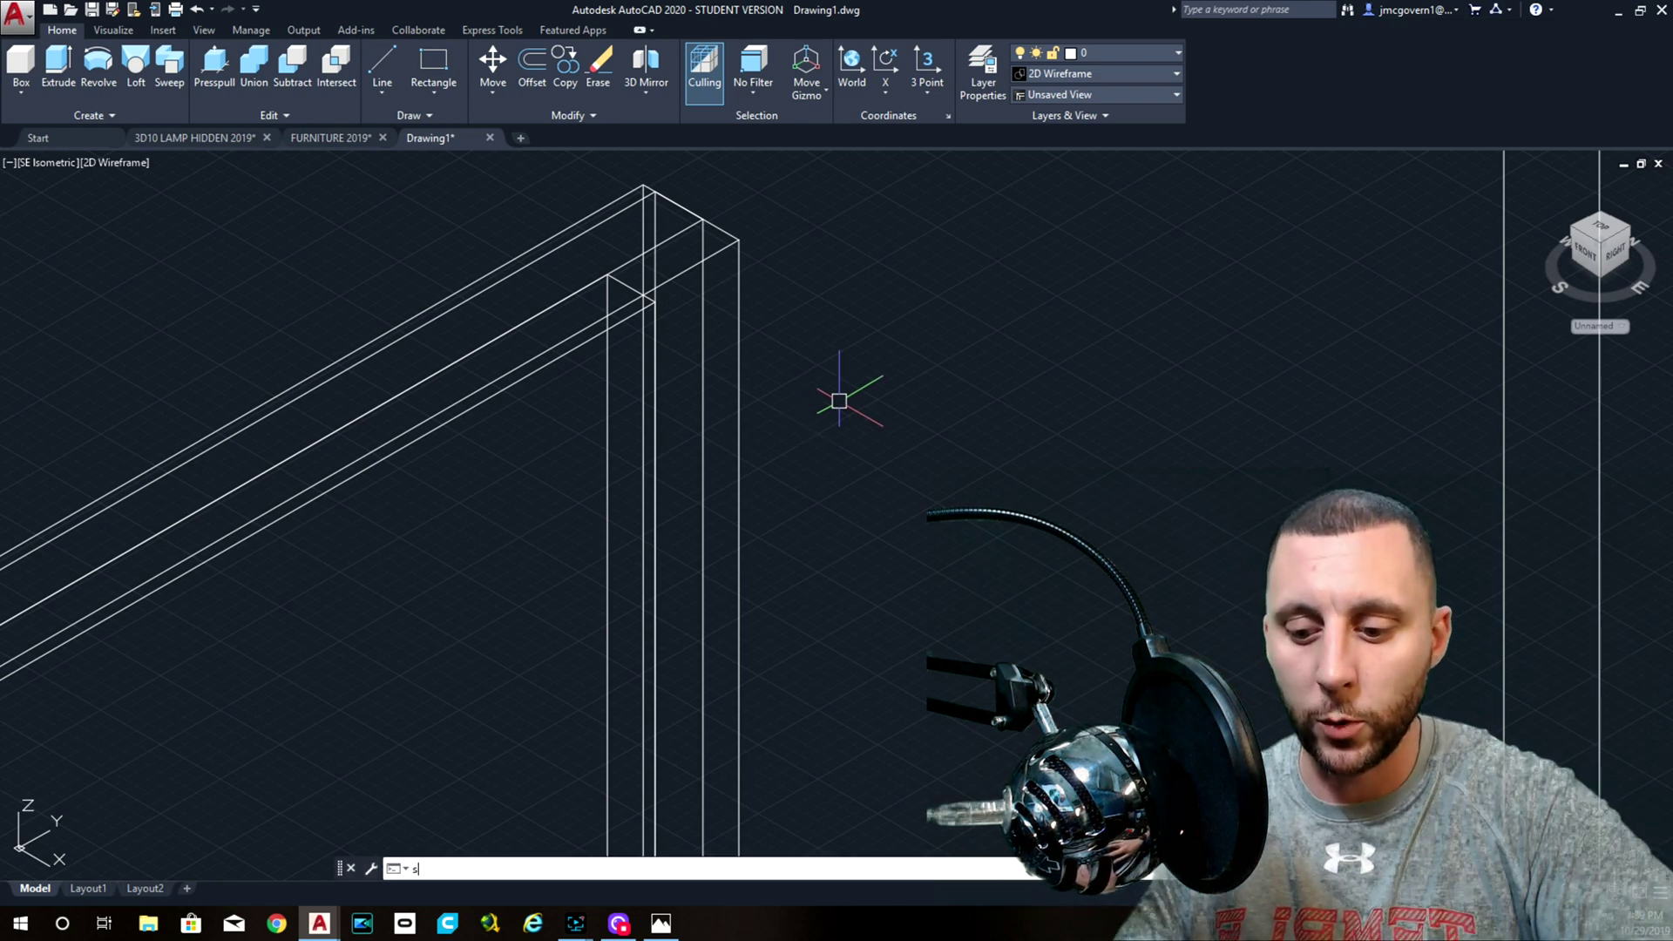
{"action": "type", "text": "ubtract"}
{"action": "key", "text": "Return"}
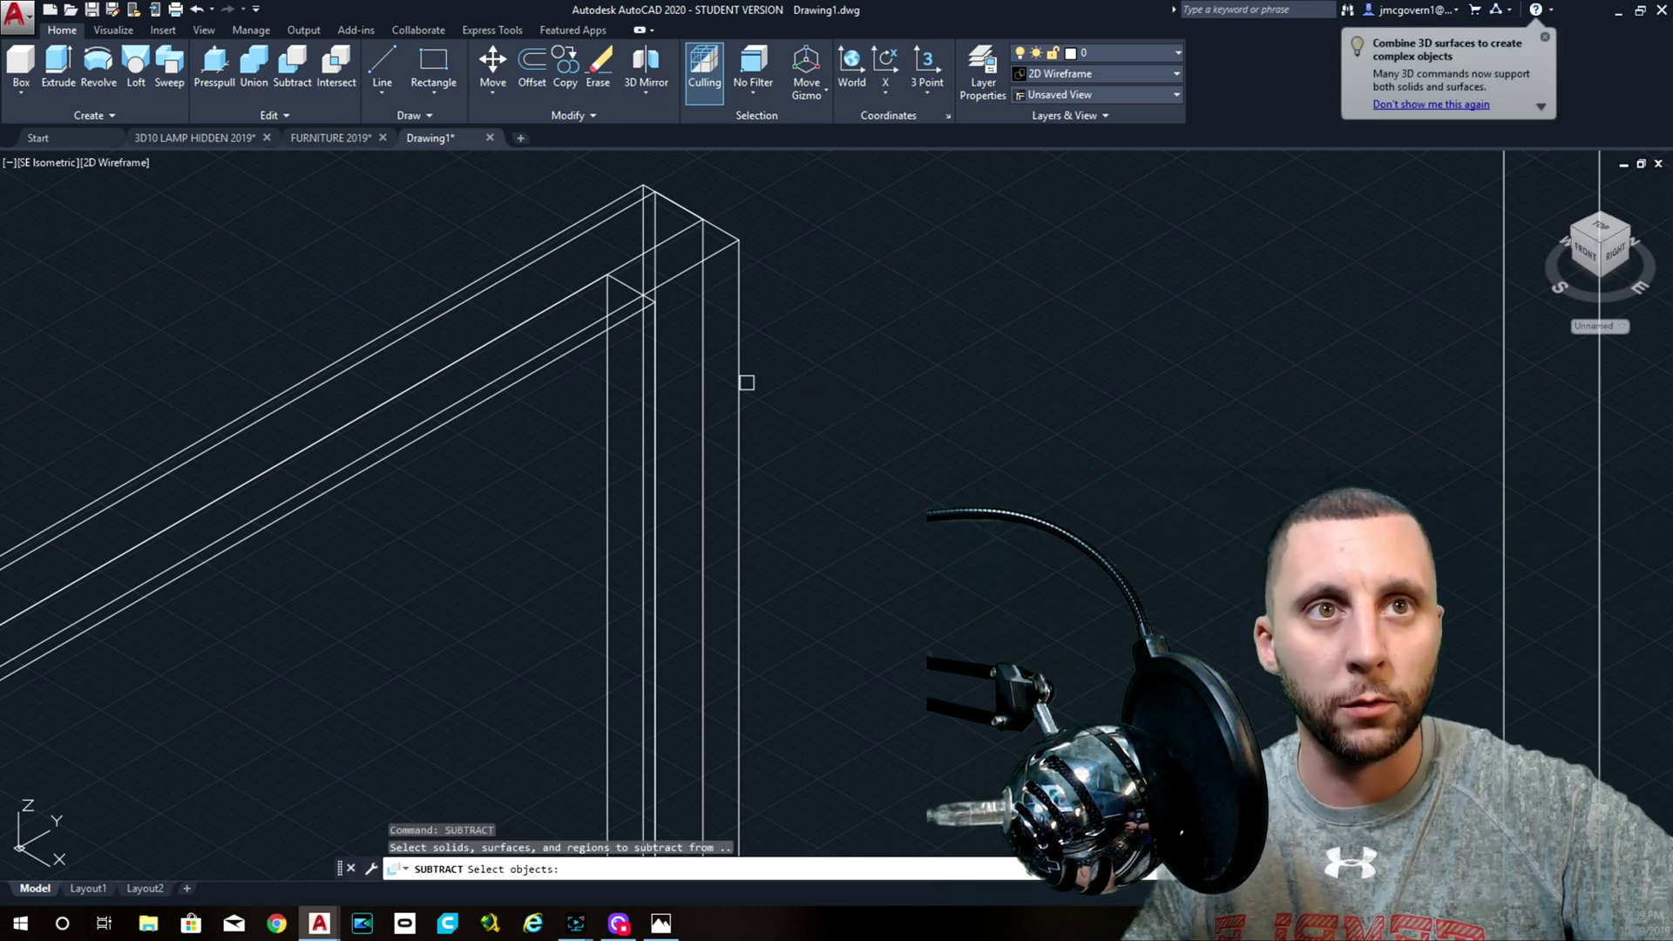
{"action": "left_click", "coordinate": [701, 358]}
{"action": "key", "text": "Return"}
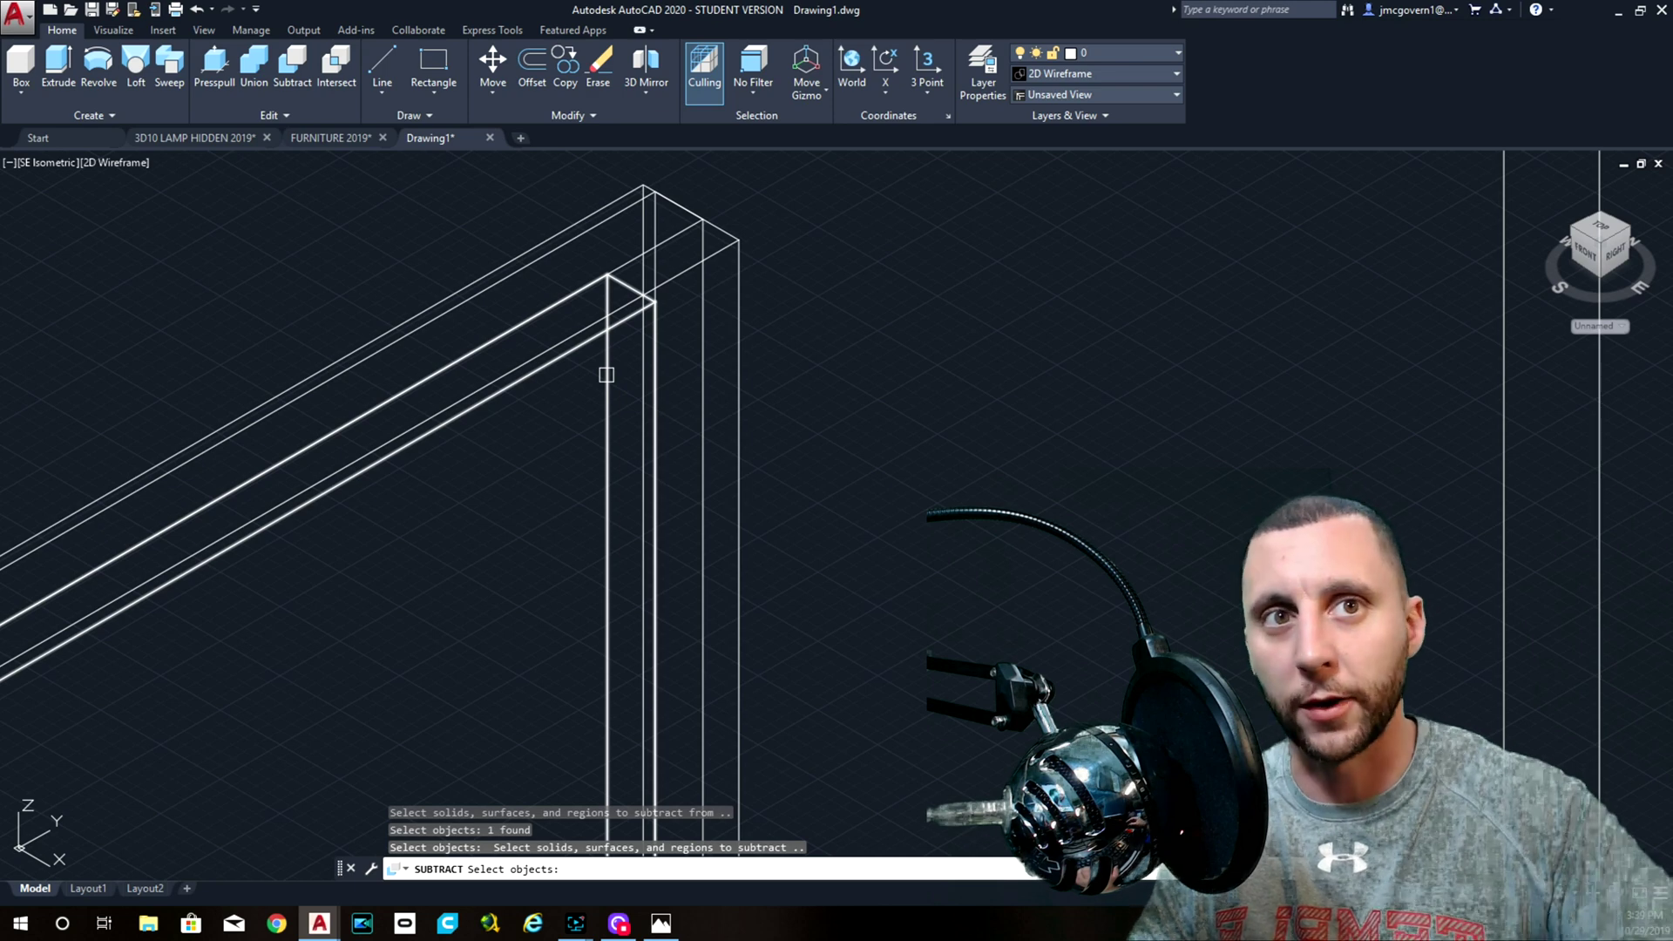
{"action": "left_click", "coordinate": [606, 374]}
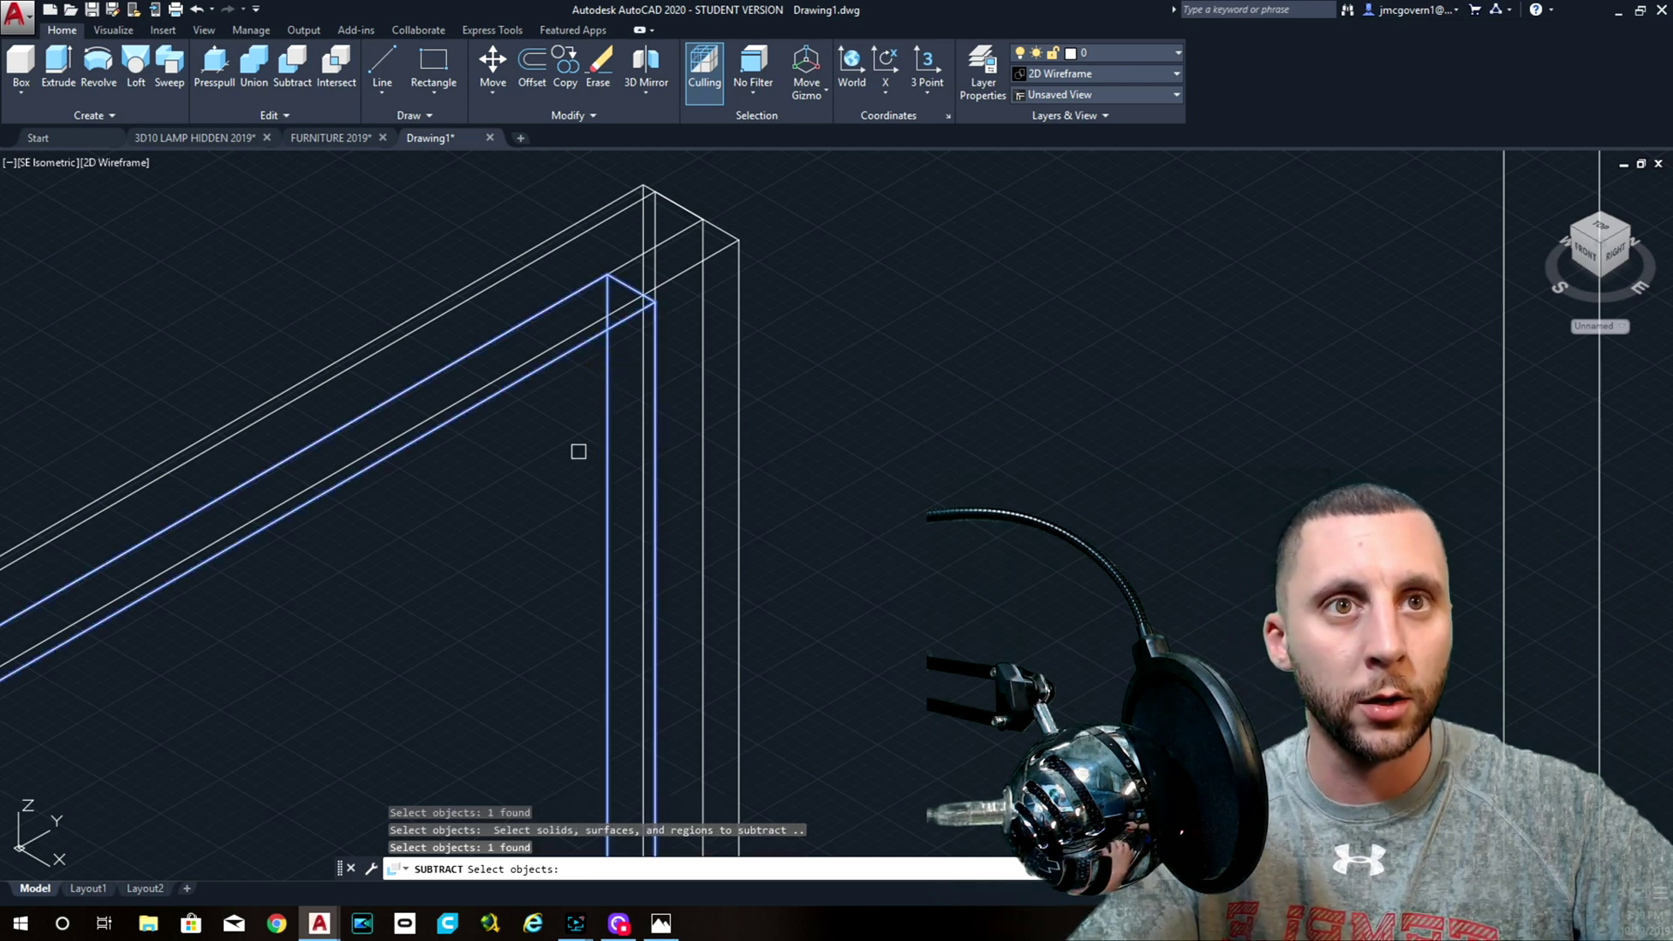
{"action": "key", "text": "Return"}
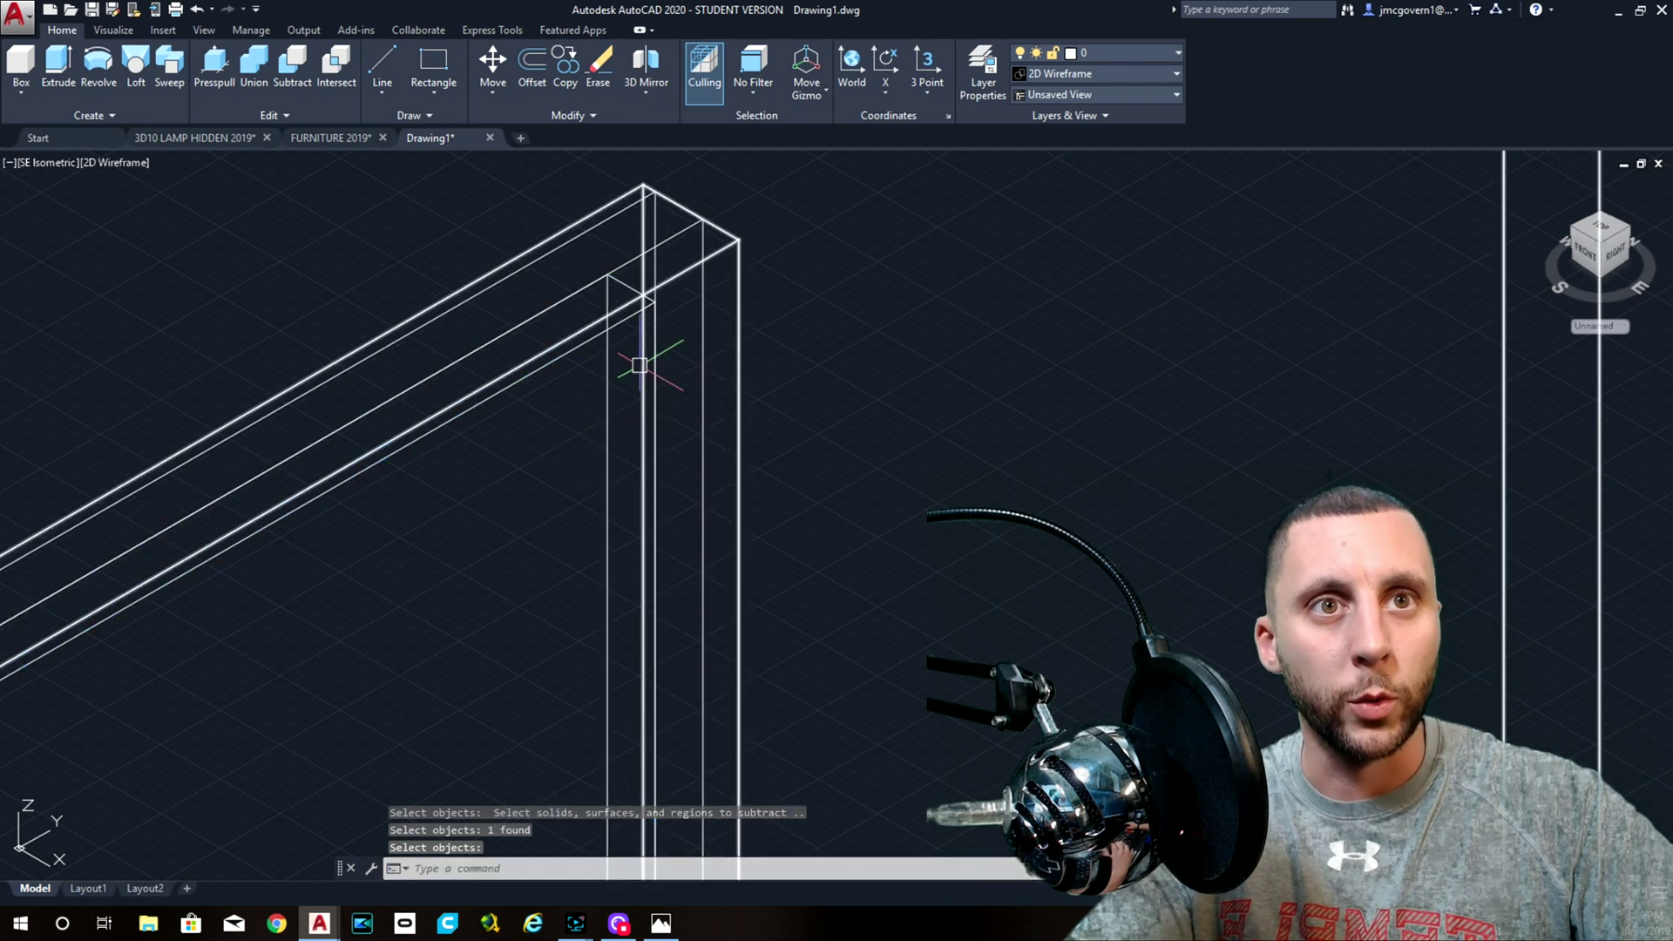
- Display the model in the Conceptual visual style and bring the whole window frame into view
{"action": "left_click", "coordinate": [109, 162]}
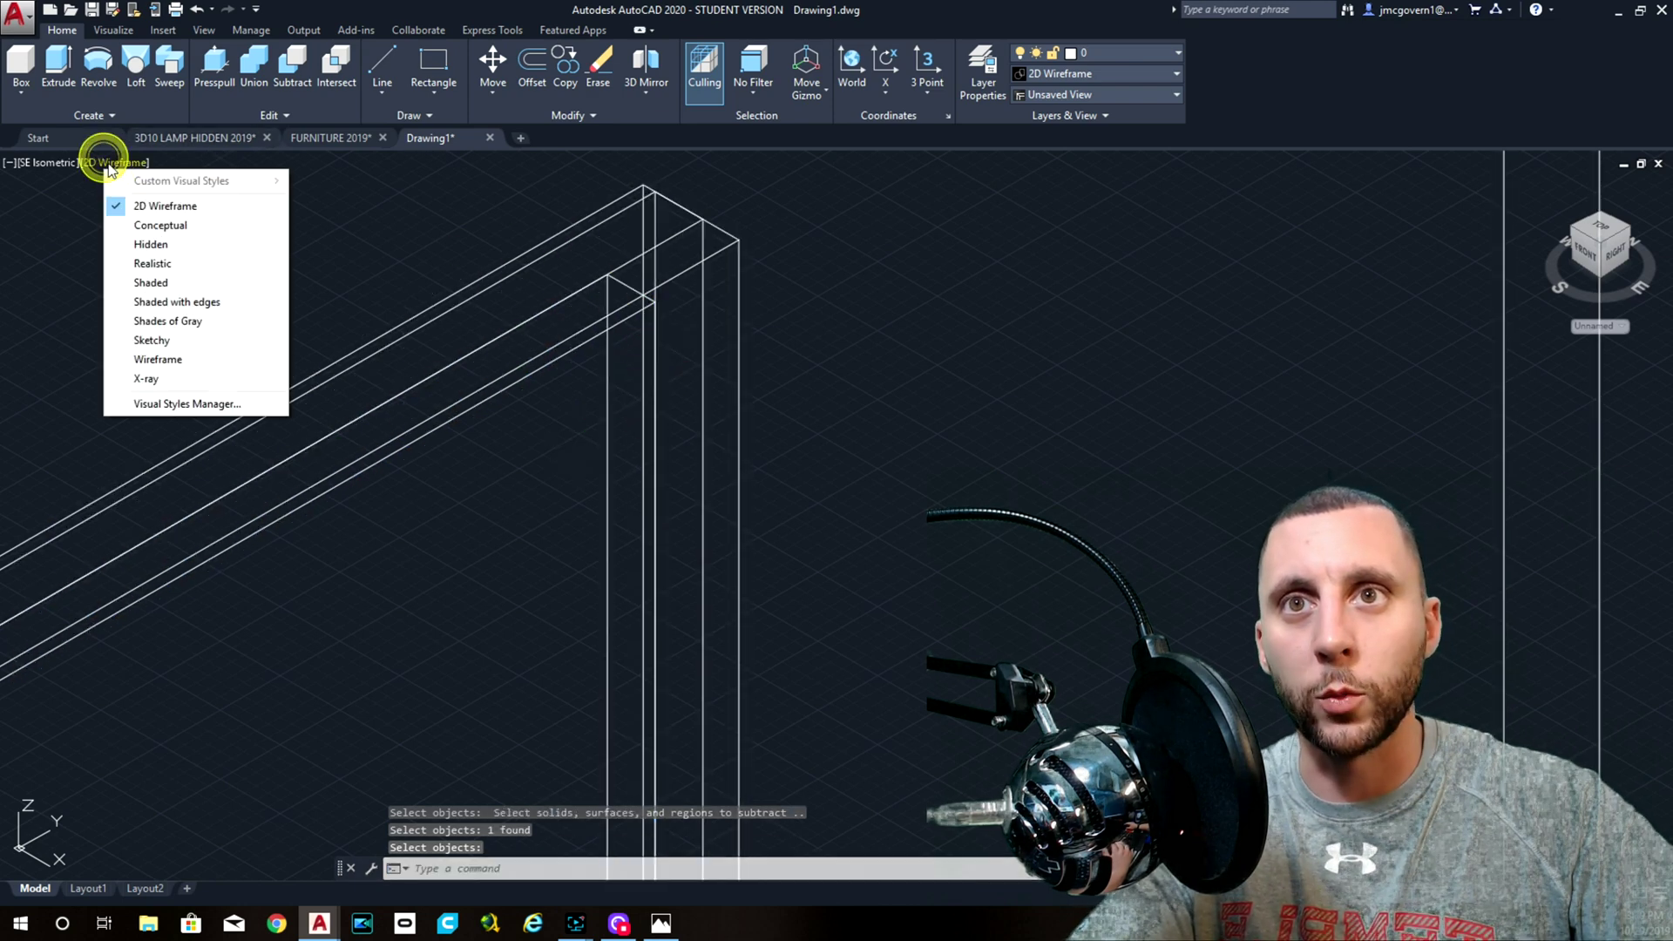
{"action": "left_click", "coordinate": [148, 220]}
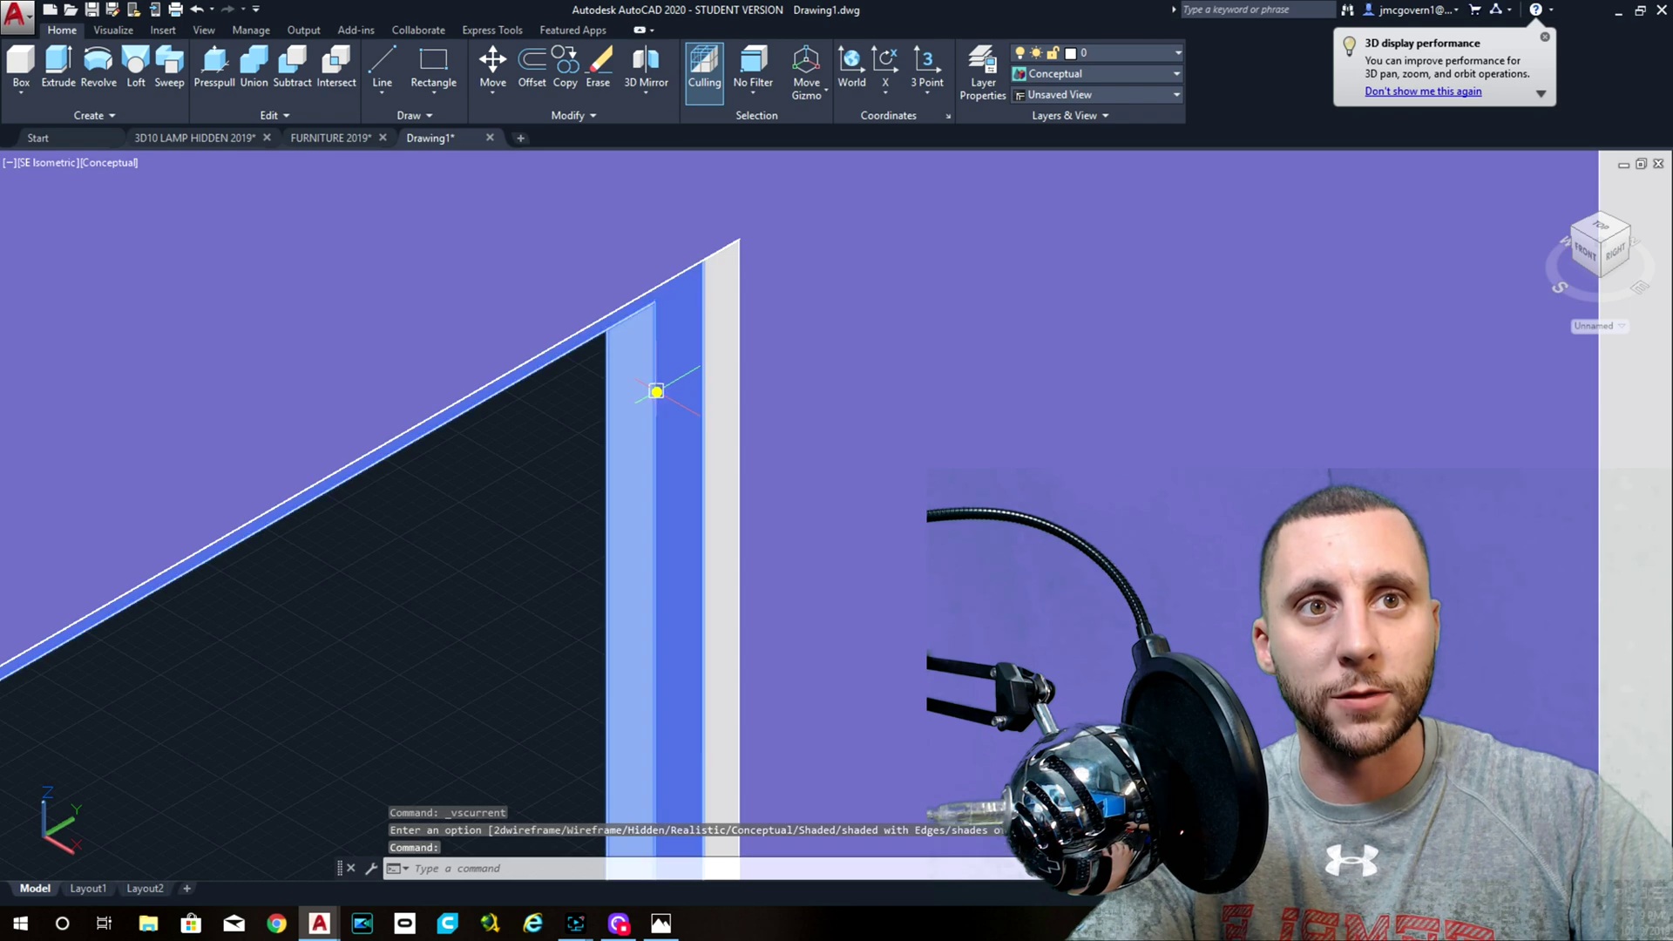
{"action": "scroll", "coordinate": [547, 405], "scroll_direction": "down", "scroll_amount": 5}
{"action": "middle_click_drag", "start_coordinate": [654, 385], "coordinate": [653, 229]}
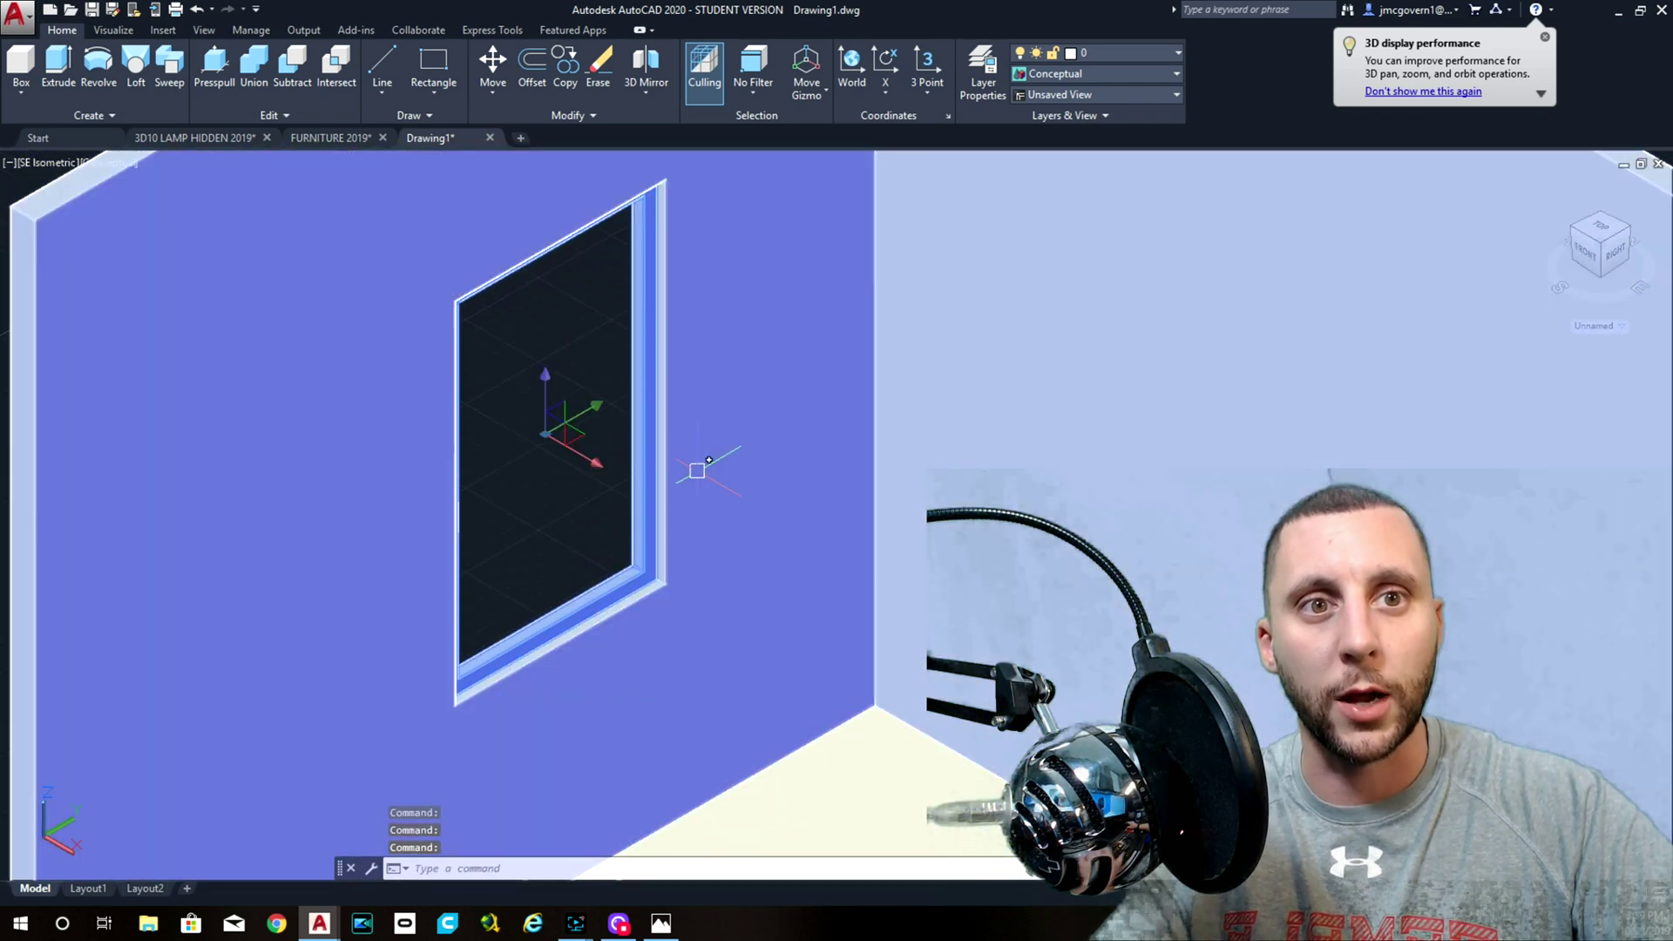
{"action": "key", "text": "Escape"}
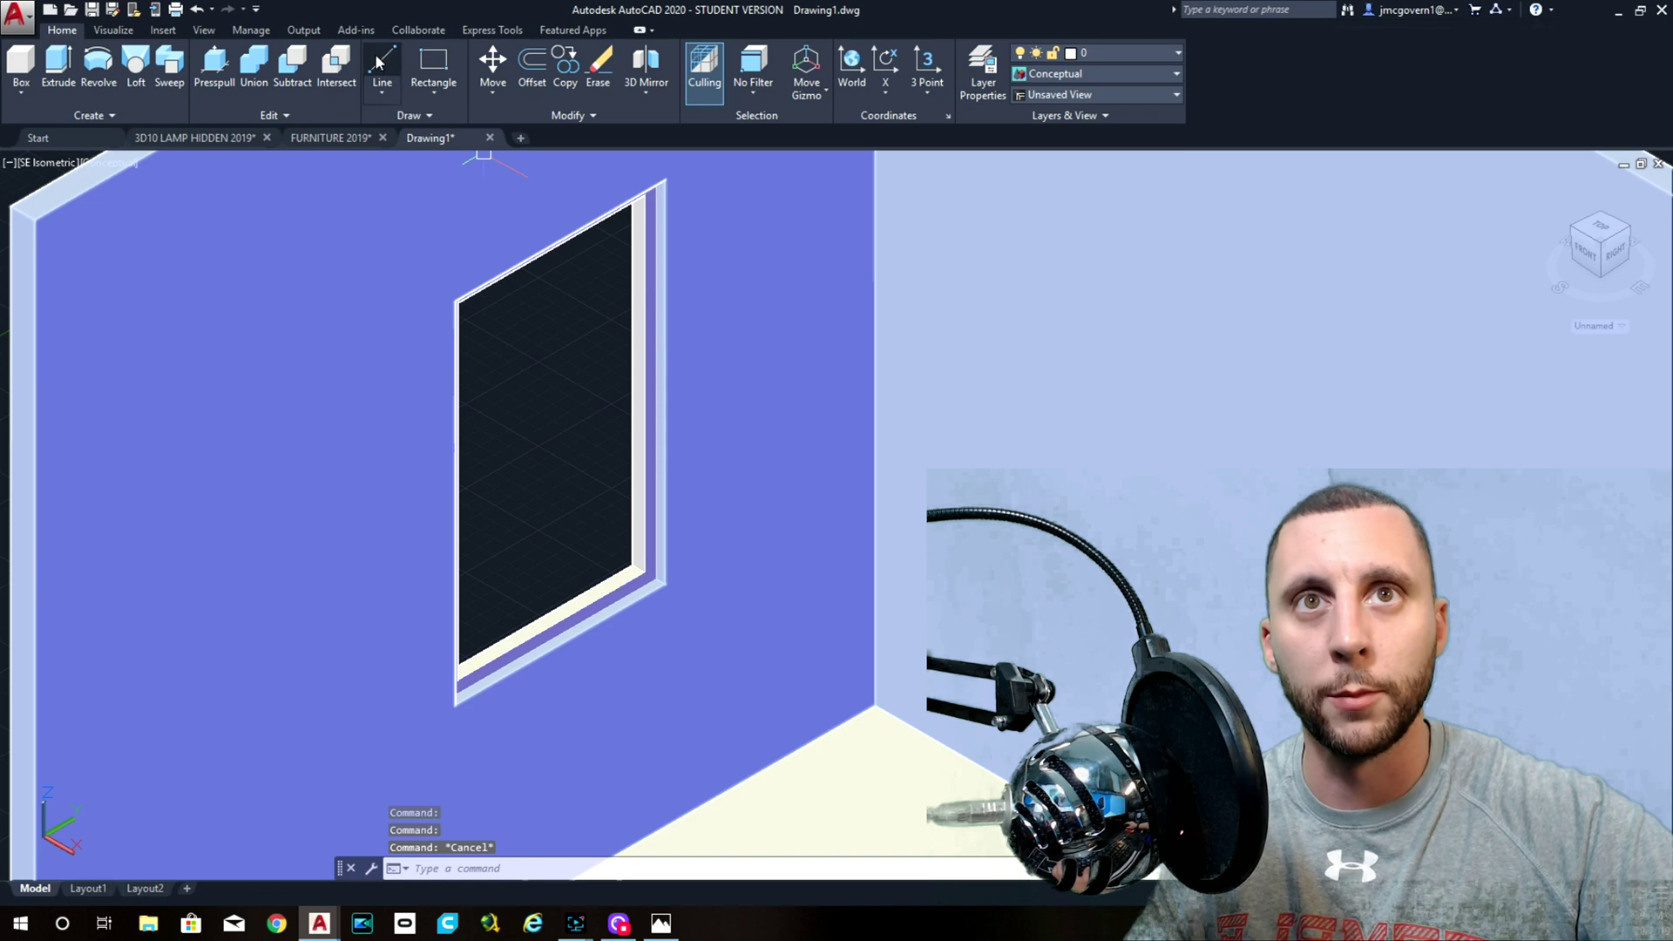
- Draw a horizontal line across the window opening between the midpoints of the frame's two inner vertical edges
{"action": "left_click", "coordinate": [381, 65]}
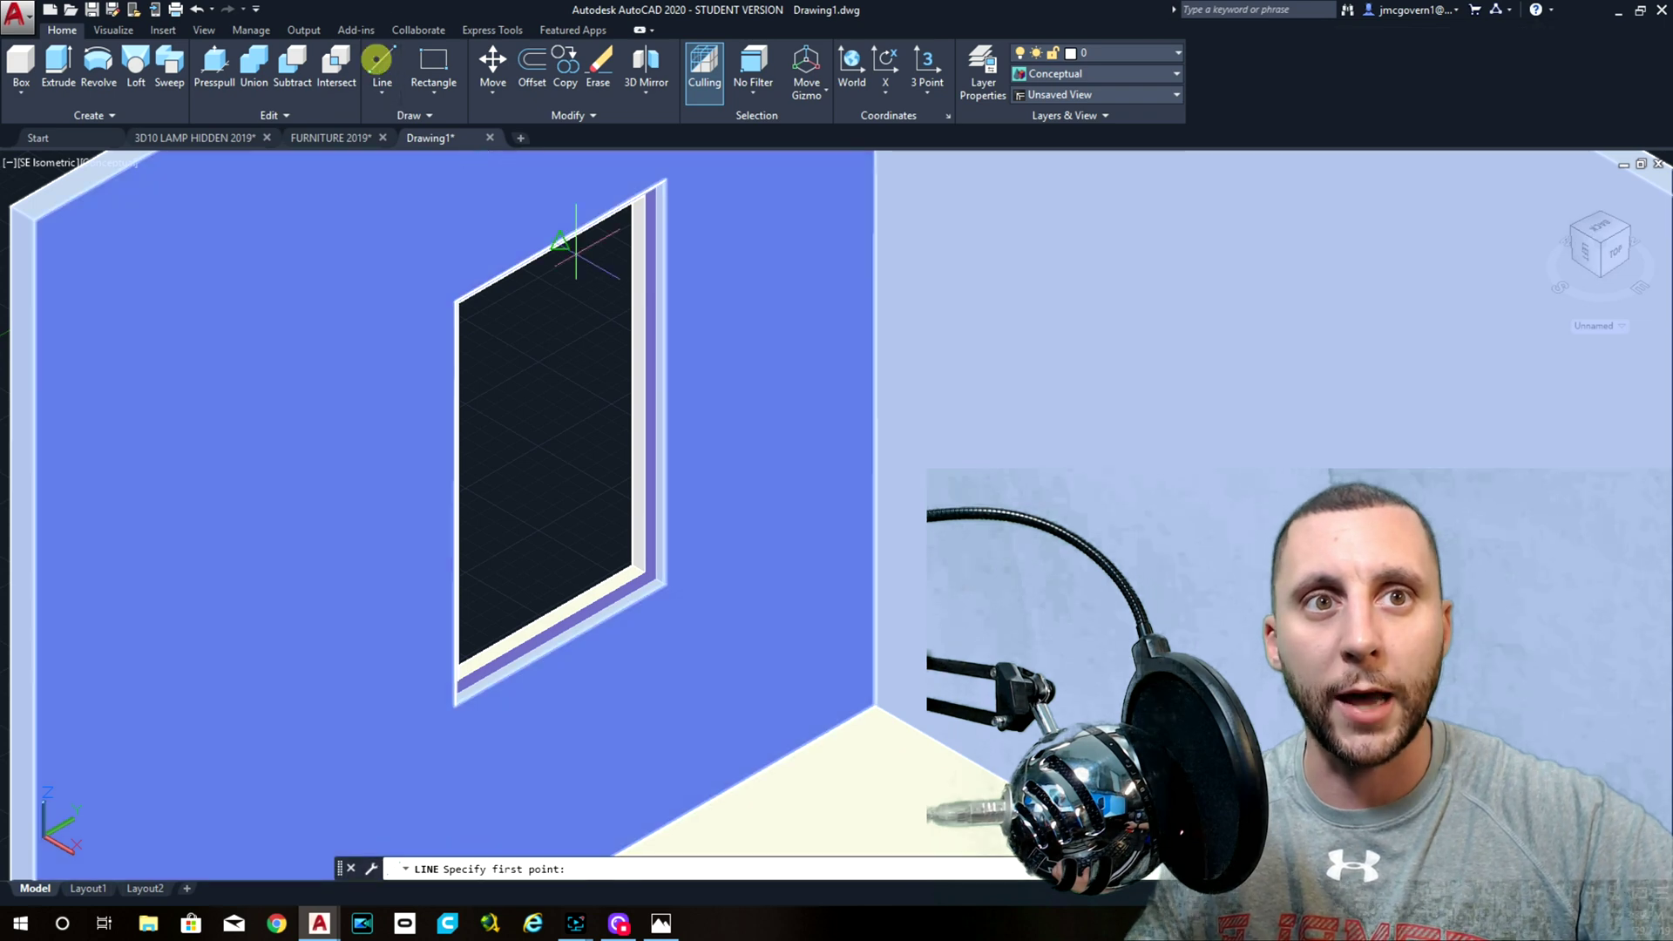
{"action": "scroll", "coordinate": [643, 384], "scroll_direction": "up", "scroll_amount": 3}
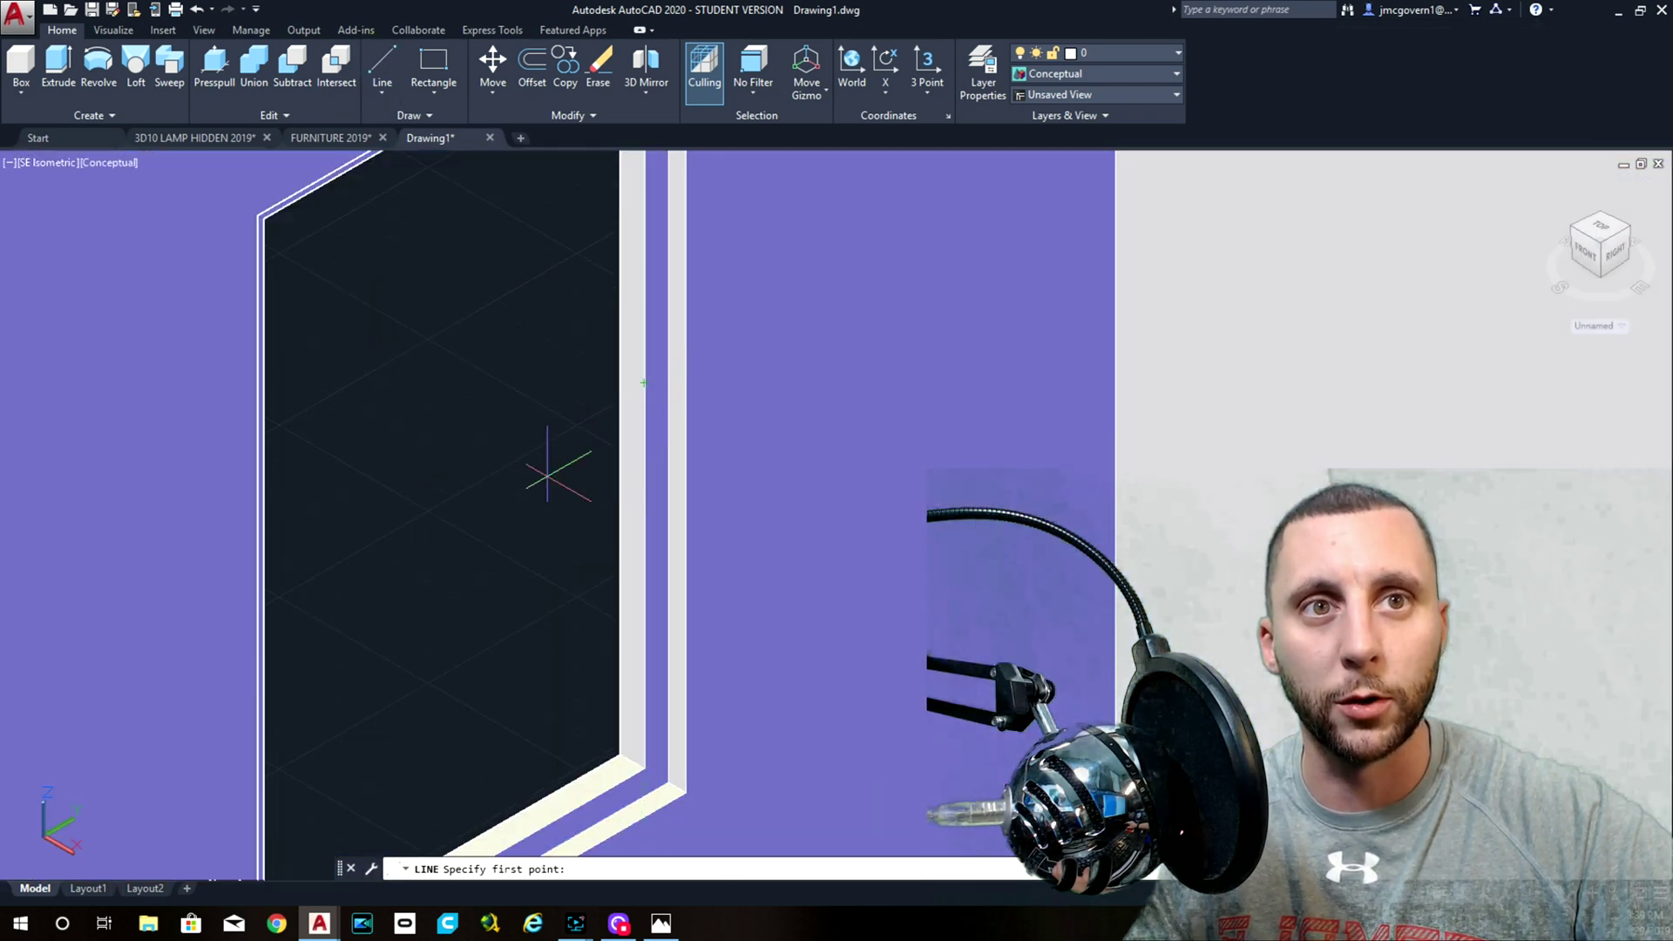
{"action": "left_click", "coordinate": [643, 383]}
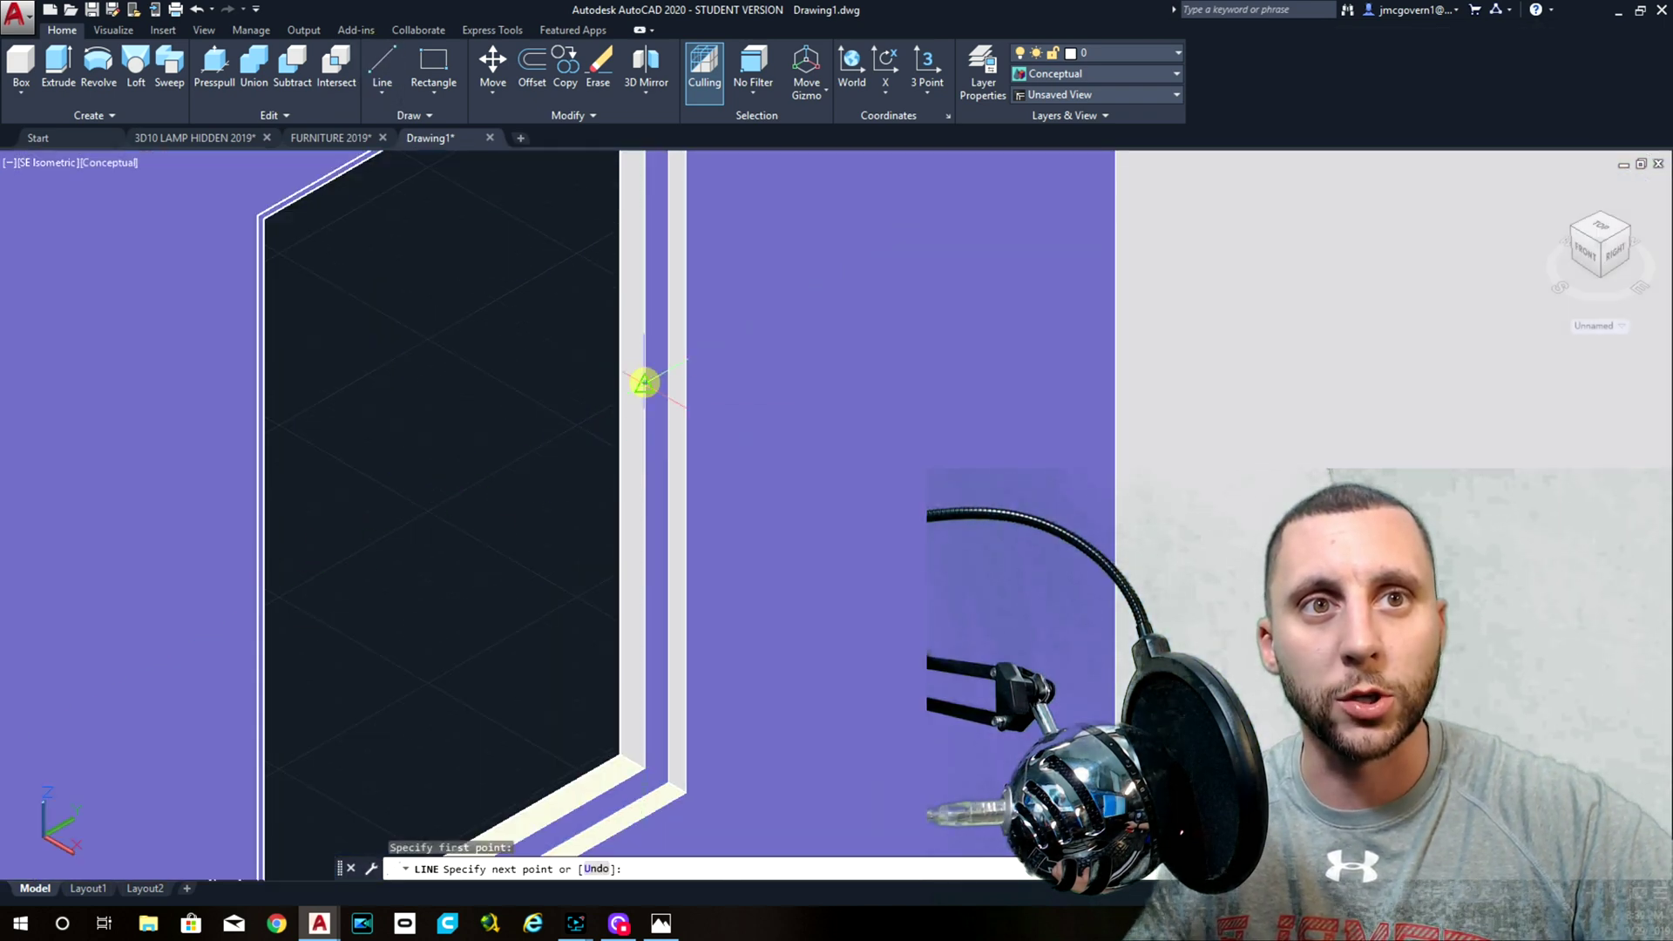
{"action": "scroll", "coordinate": [567, 410], "scroll_direction": "down", "scroll_amount": 3}
{"action": "middle_click_drag", "start_coordinate": [526, 447], "coordinate": [462, 494], "text": "shift"}
{"action": "scroll", "coordinate": [410, 462], "scroll_direction": "up", "scroll_amount": 3}
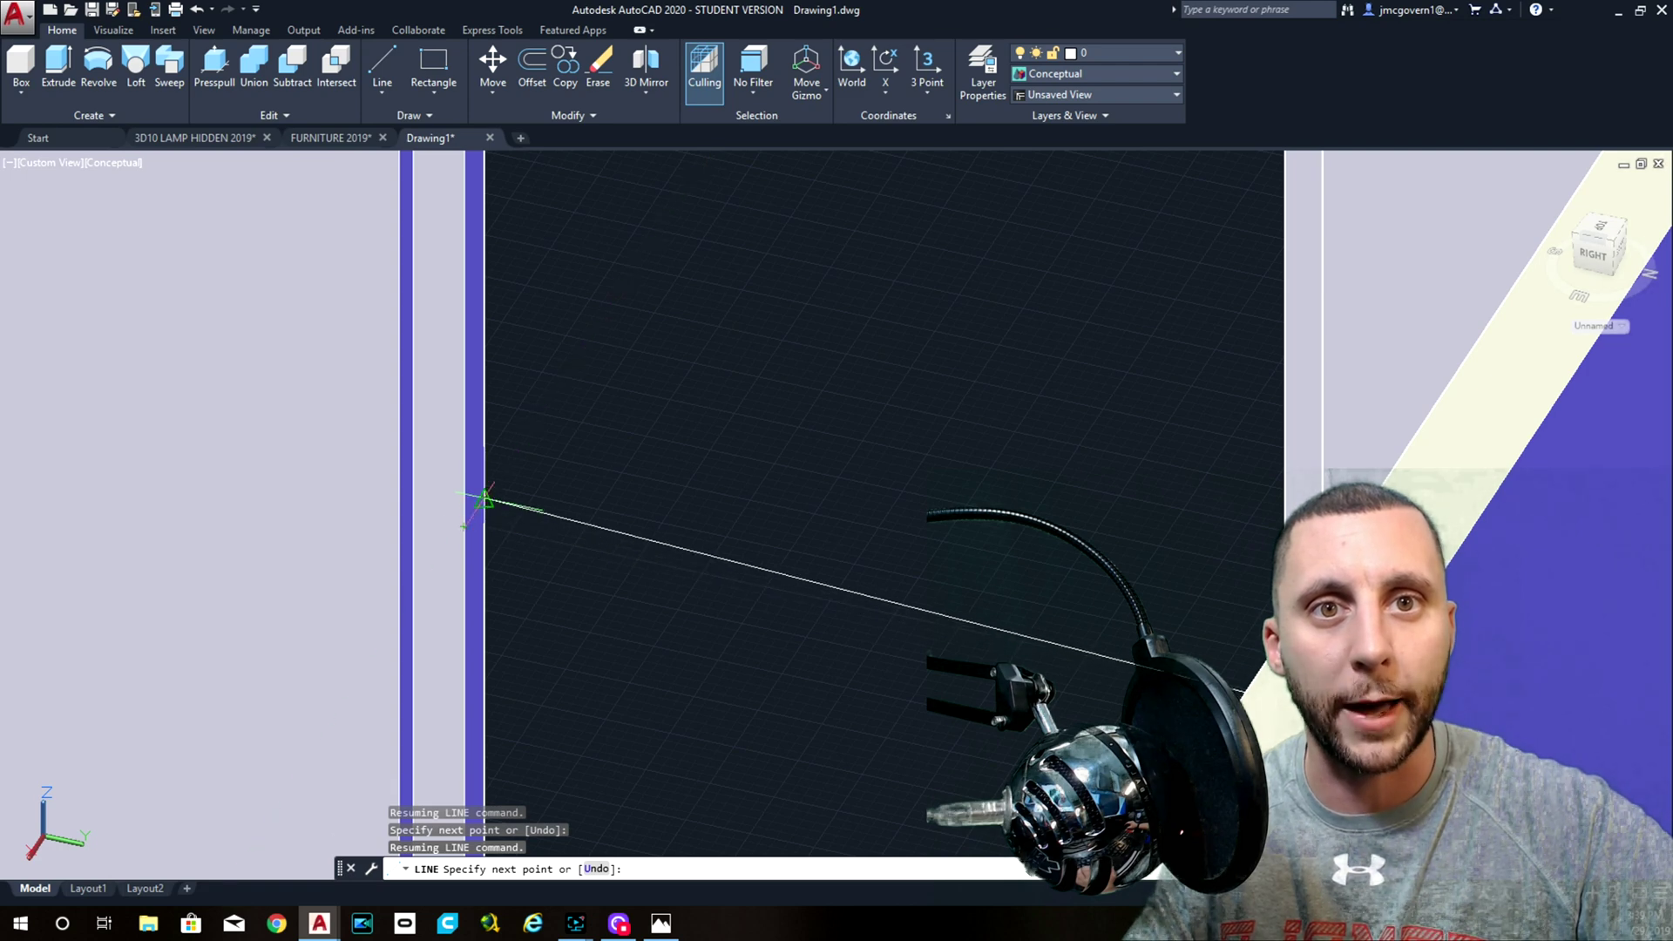
{"action": "left_click", "coordinate": [464, 528]}
{"action": "key", "text": "Escape"}
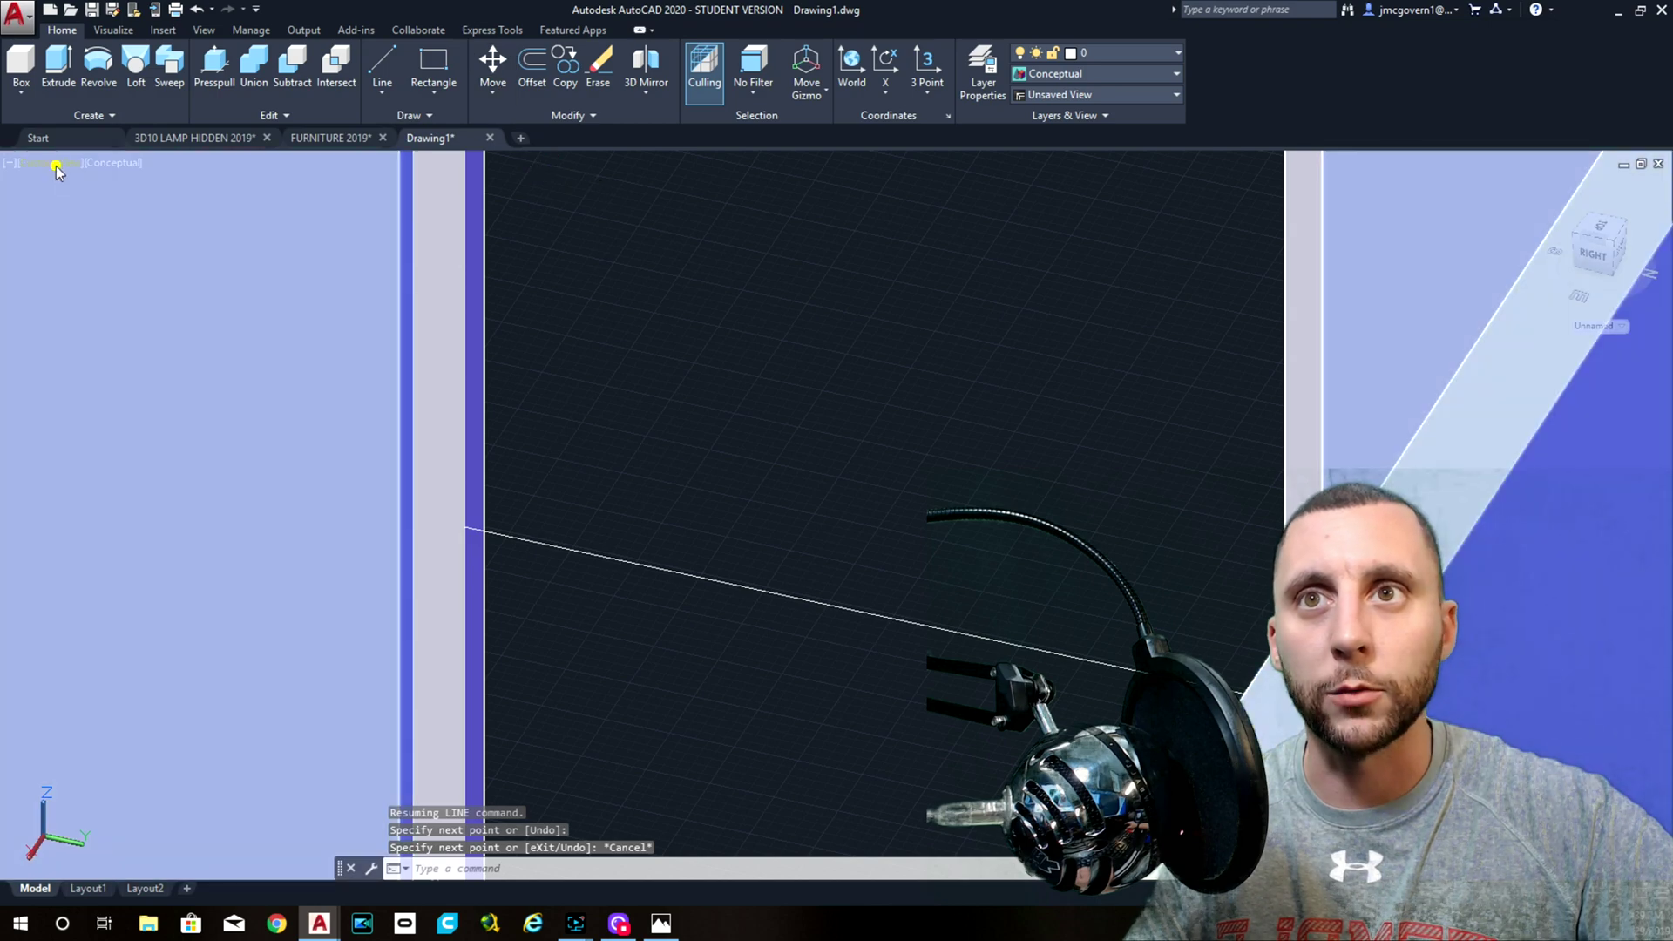
- From the Right view's working plane, offset the window's middle line 1" above and below, and erase the original line
{"action": "left_click", "coordinate": [56, 165]}
{"action": "left_click", "coordinate": [109, 272]}
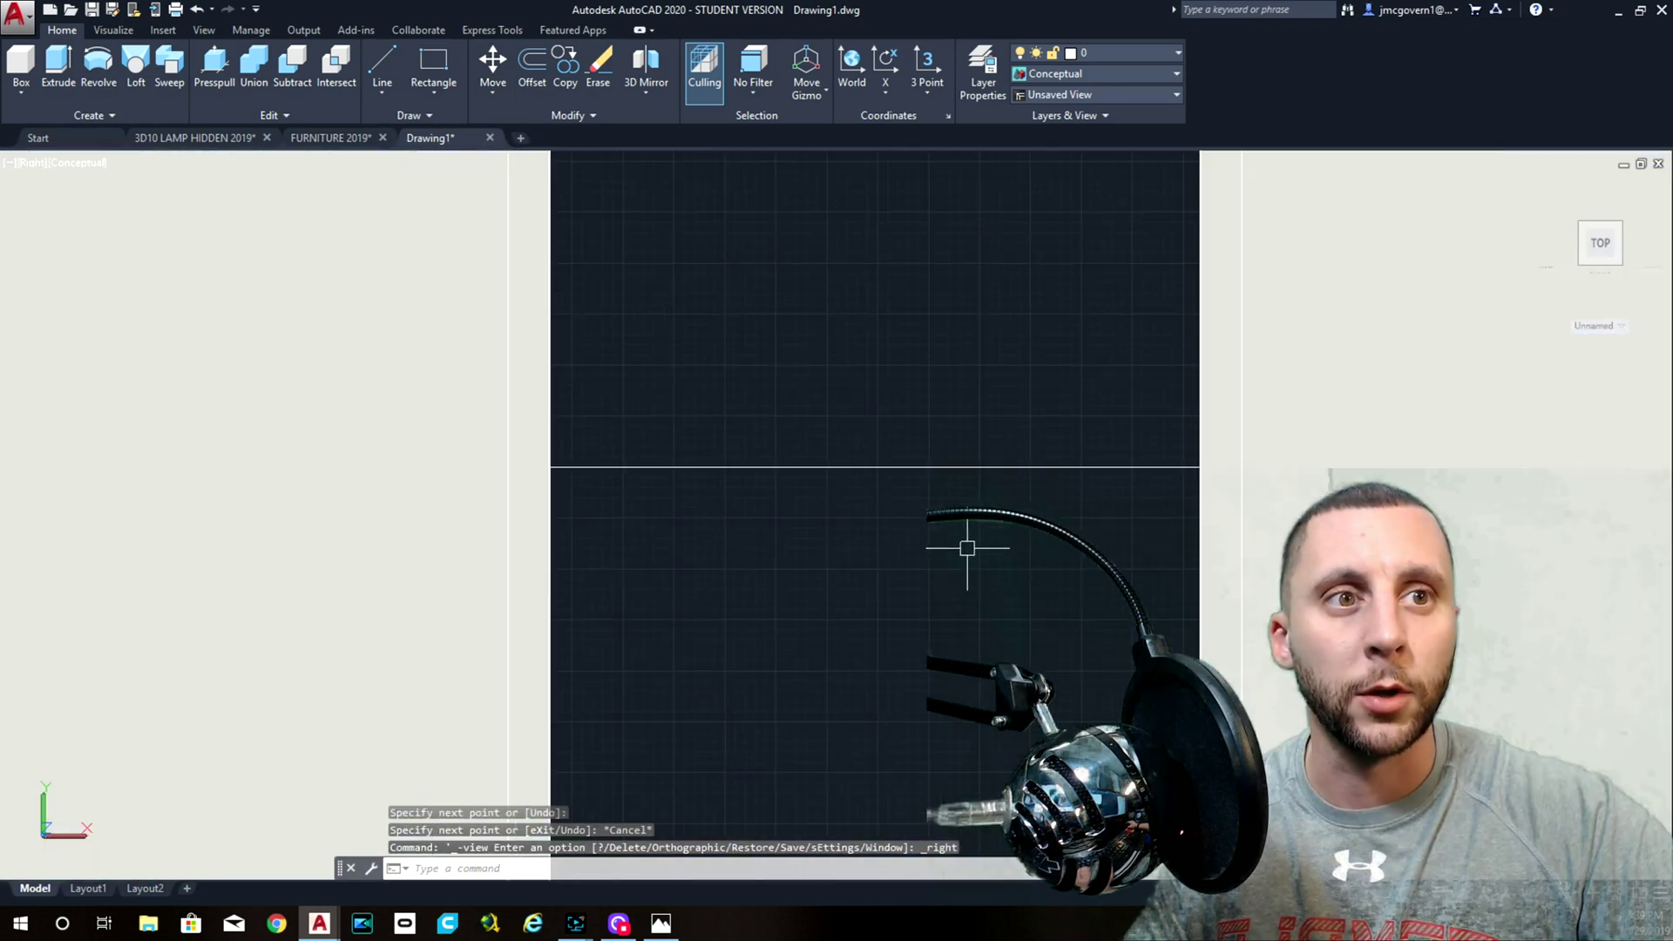
{"action": "middle_click_drag", "start_coordinate": [967, 548], "coordinate": [881, 677], "text": "shift"}
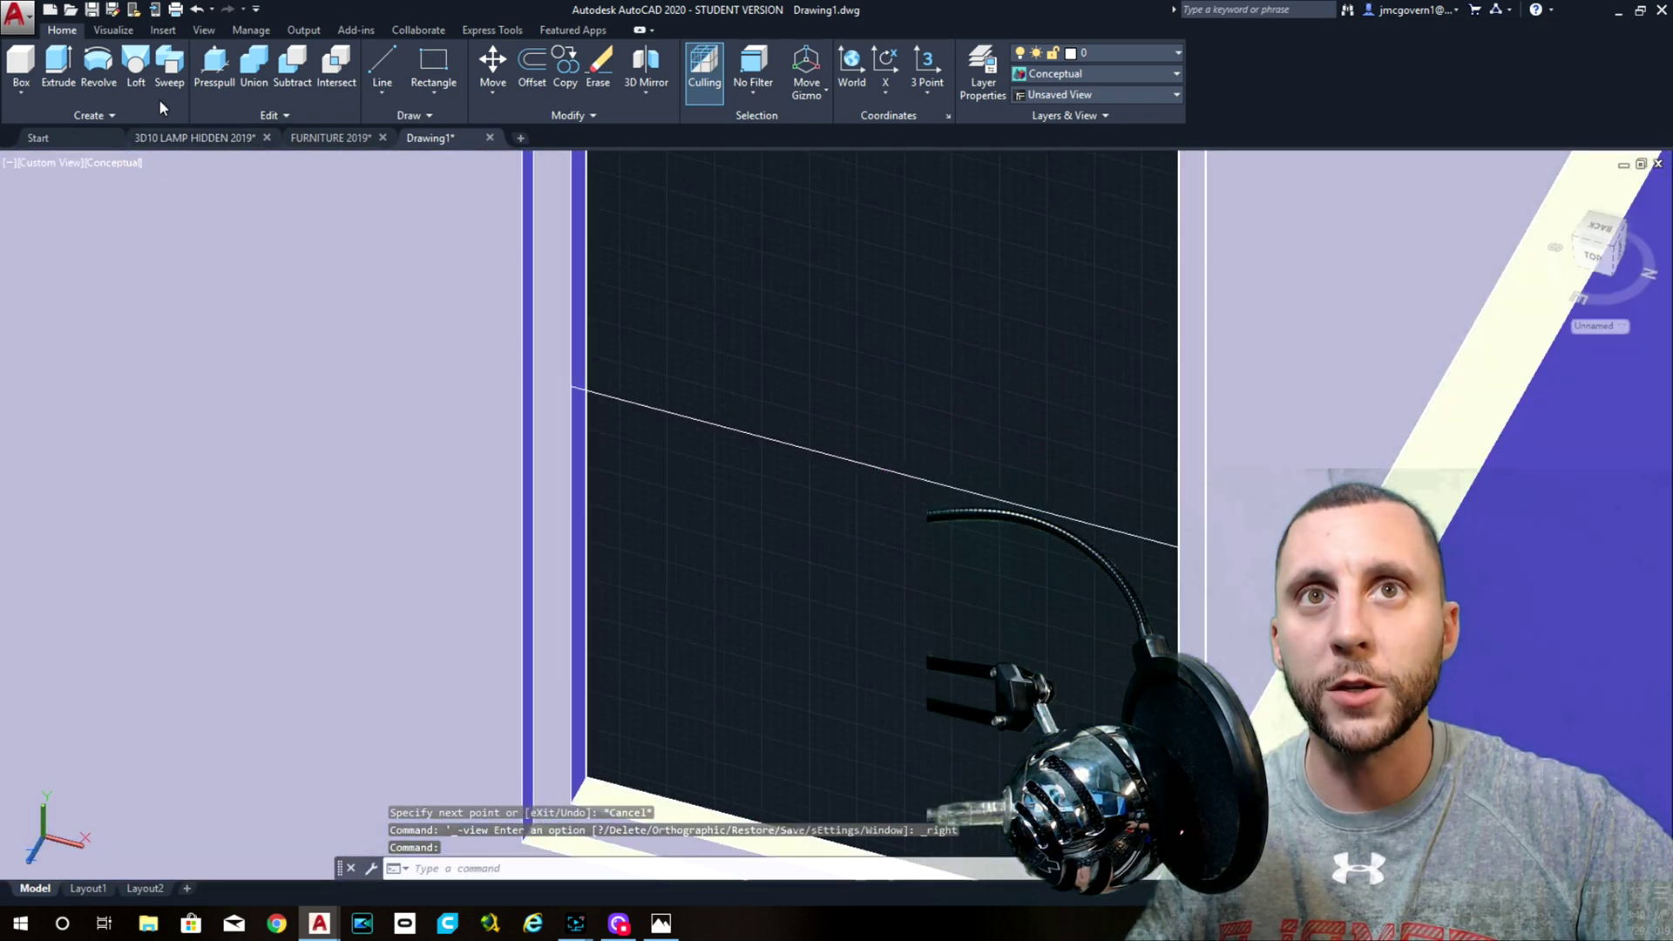
{"action": "left_click", "coordinate": [533, 78]}
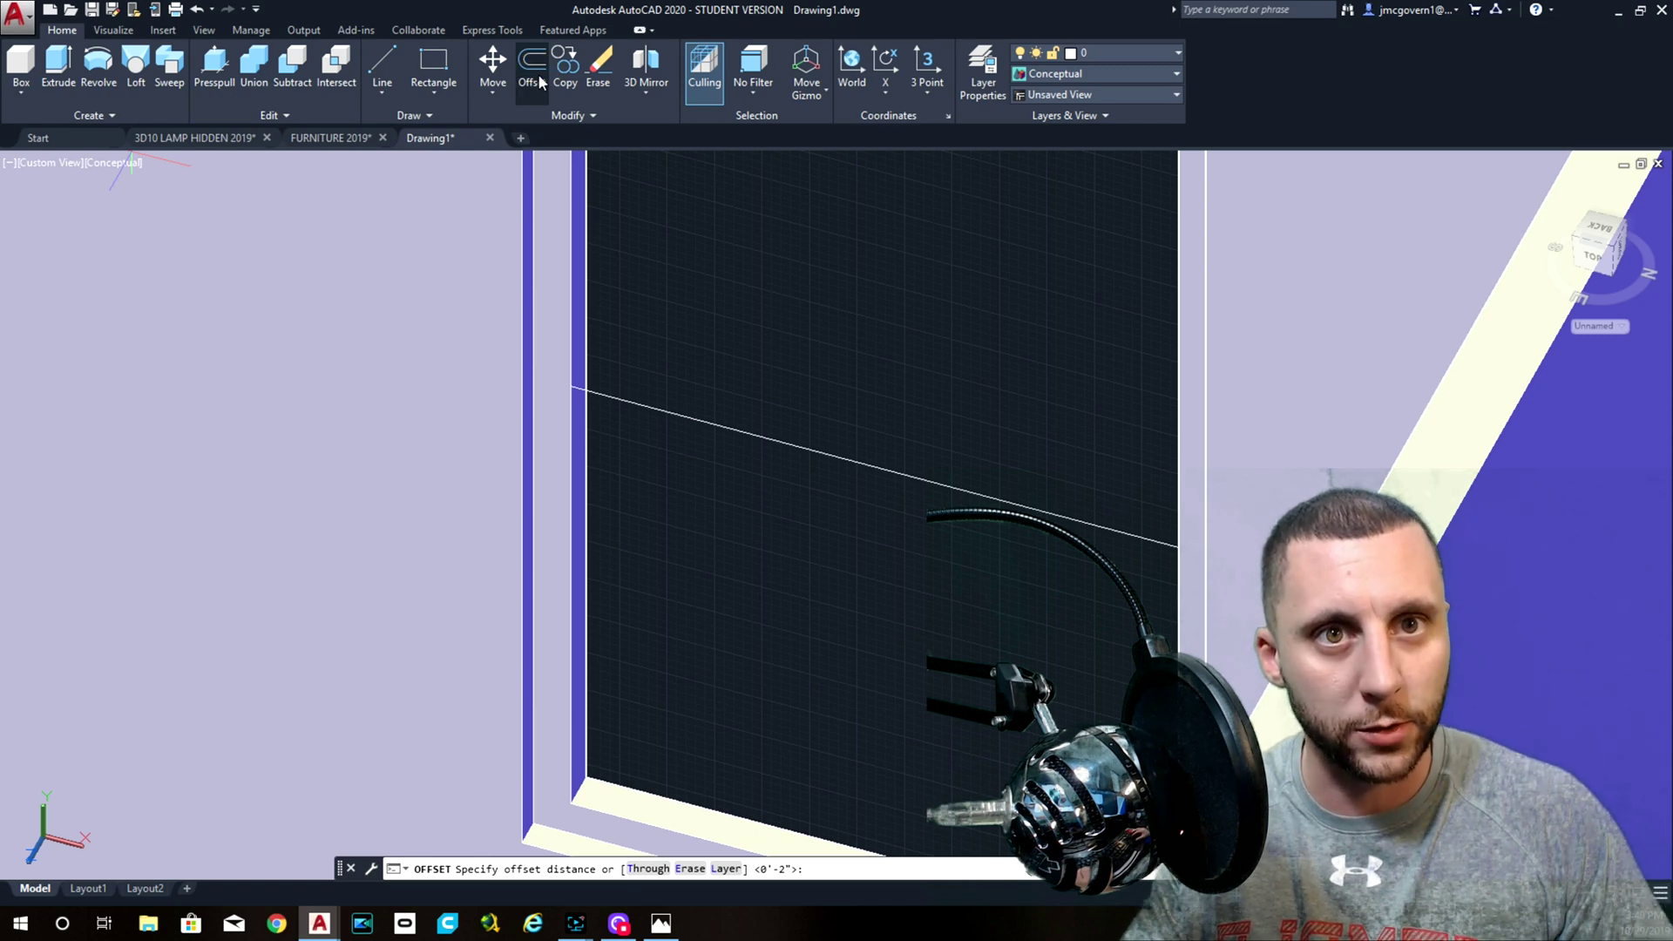
{"action": "type", "text": "1"}
{"action": "key", "text": "Return"}
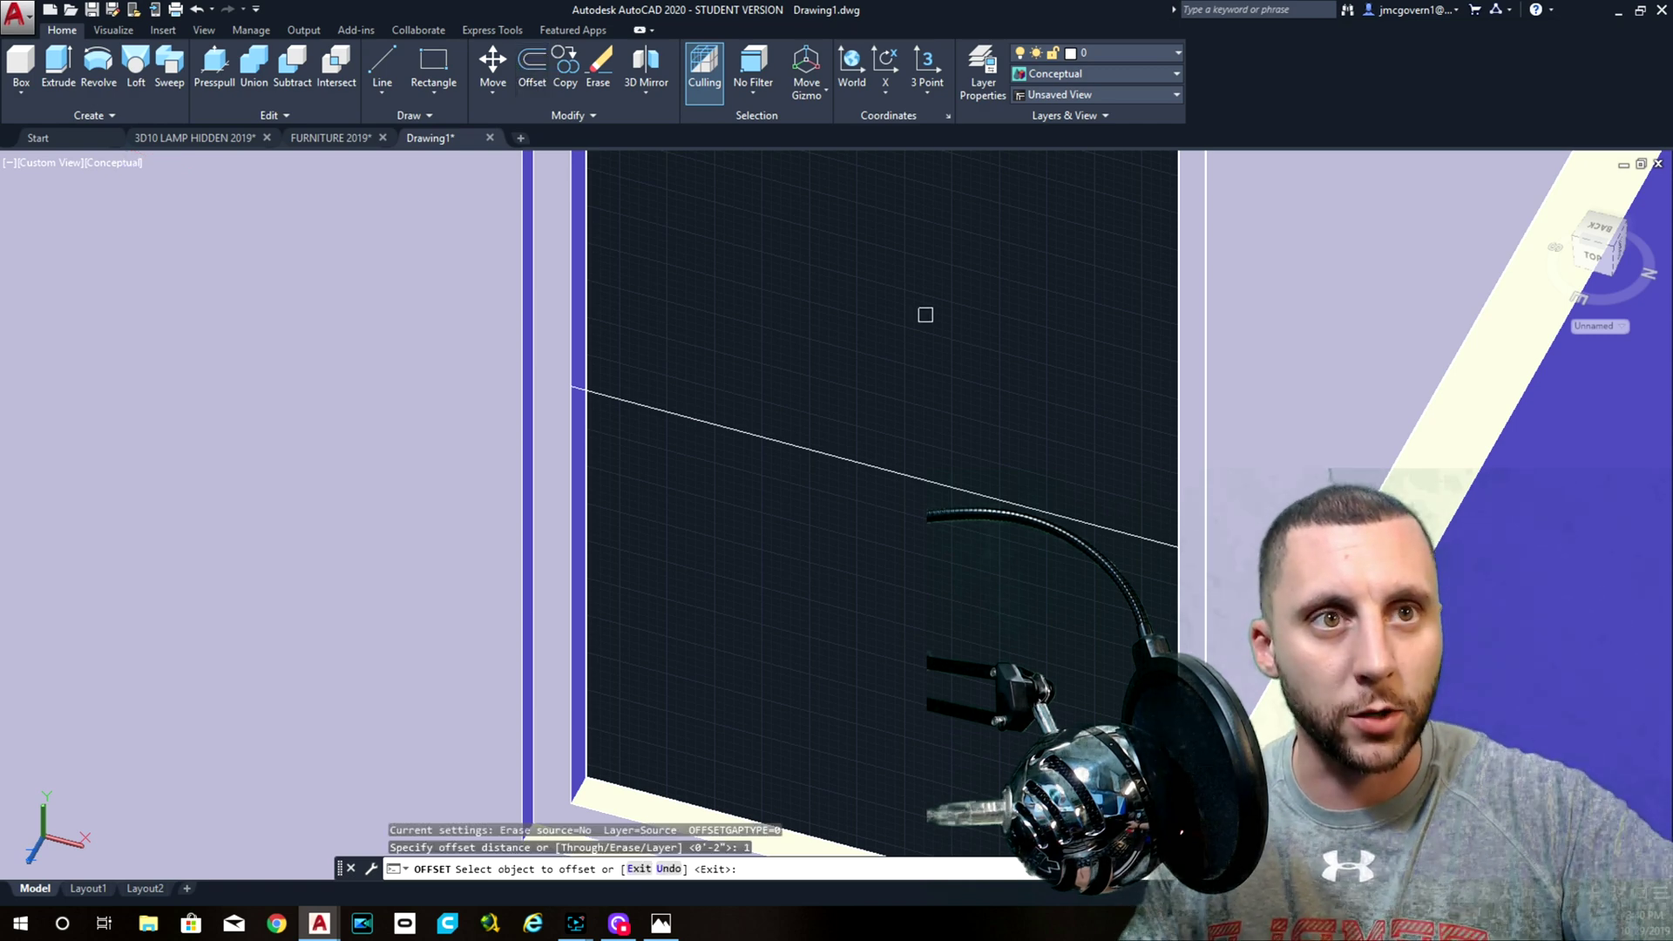
{"action": "left_click", "coordinate": [859, 466]}
{"action": "left_click", "coordinate": [870, 418]}
{"action": "left_click", "coordinate": [836, 456]}
{"action": "left_click", "coordinate": [834, 506]}
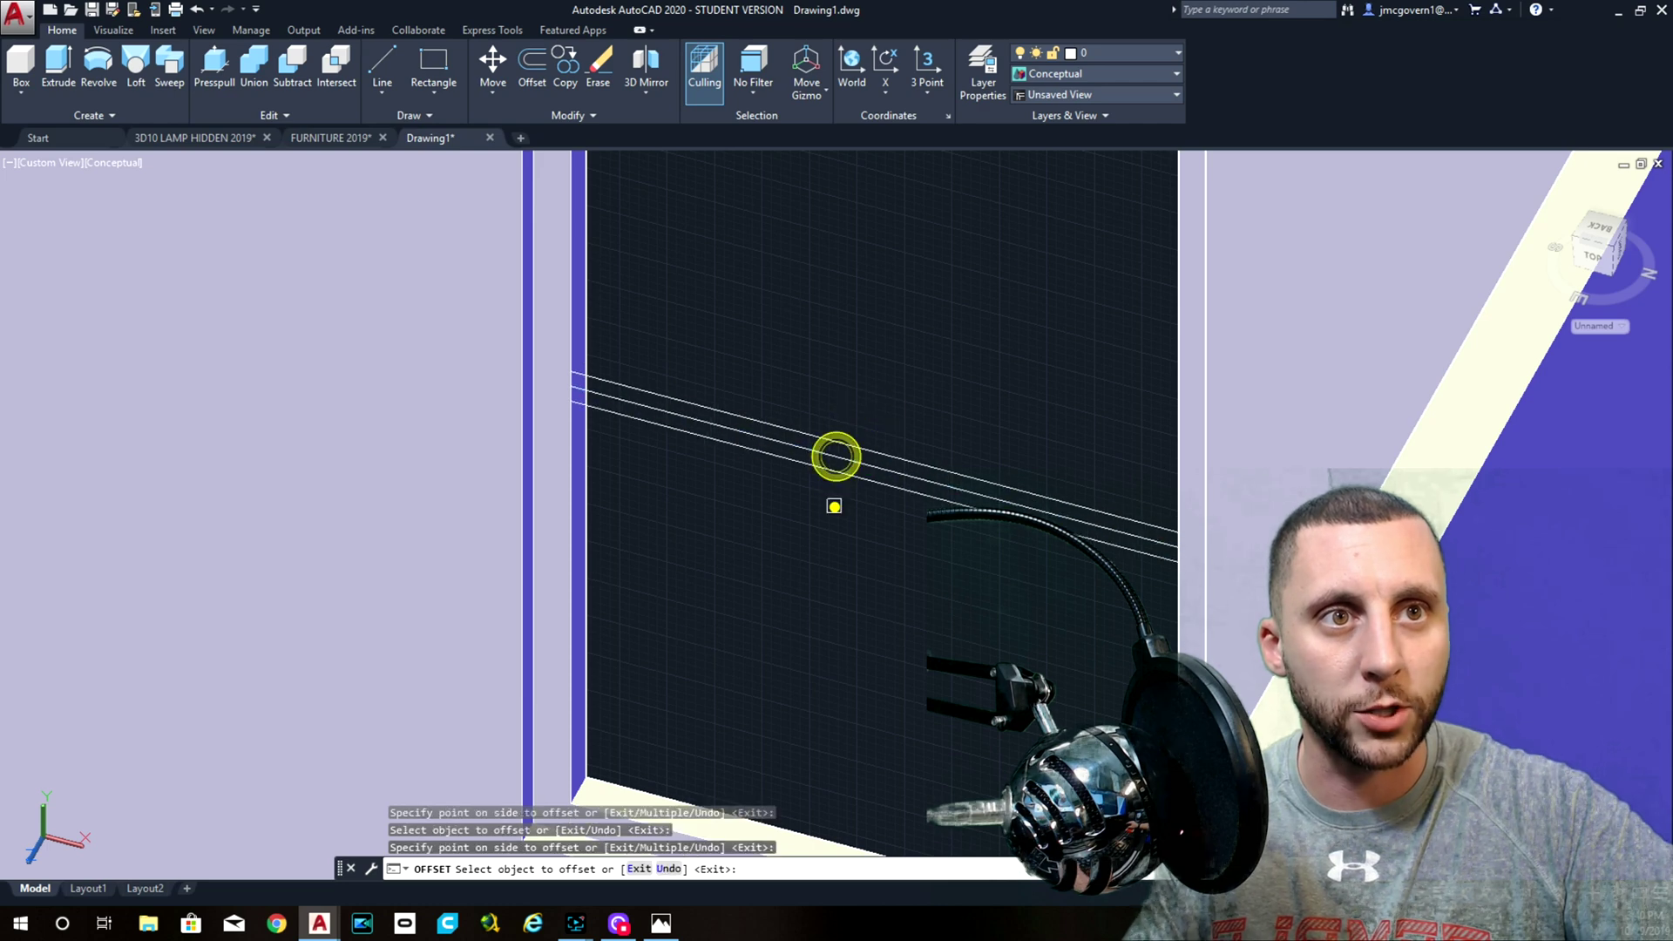
{"action": "key", "text": "Escape"}
{"action": "left_click", "coordinate": [843, 465]}
{"action": "key", "text": "Delete"}
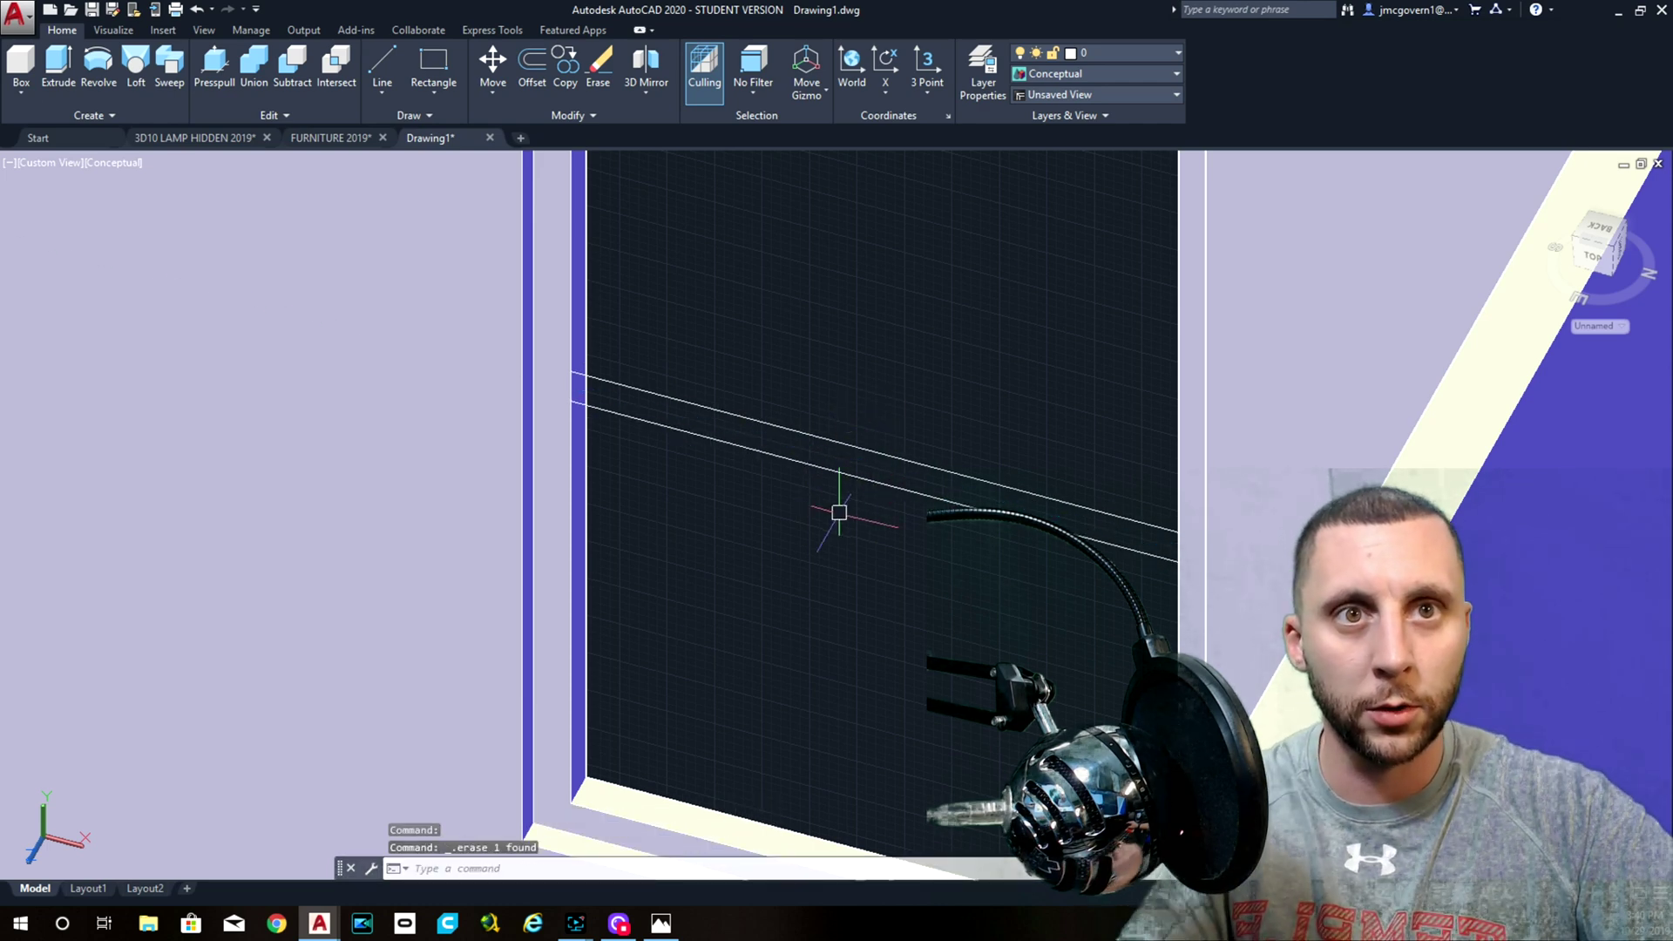
- Close both ends of the two offset lines with short vertical lines along the window frame's inner edges
{"action": "left_click", "coordinate": [380, 59]}
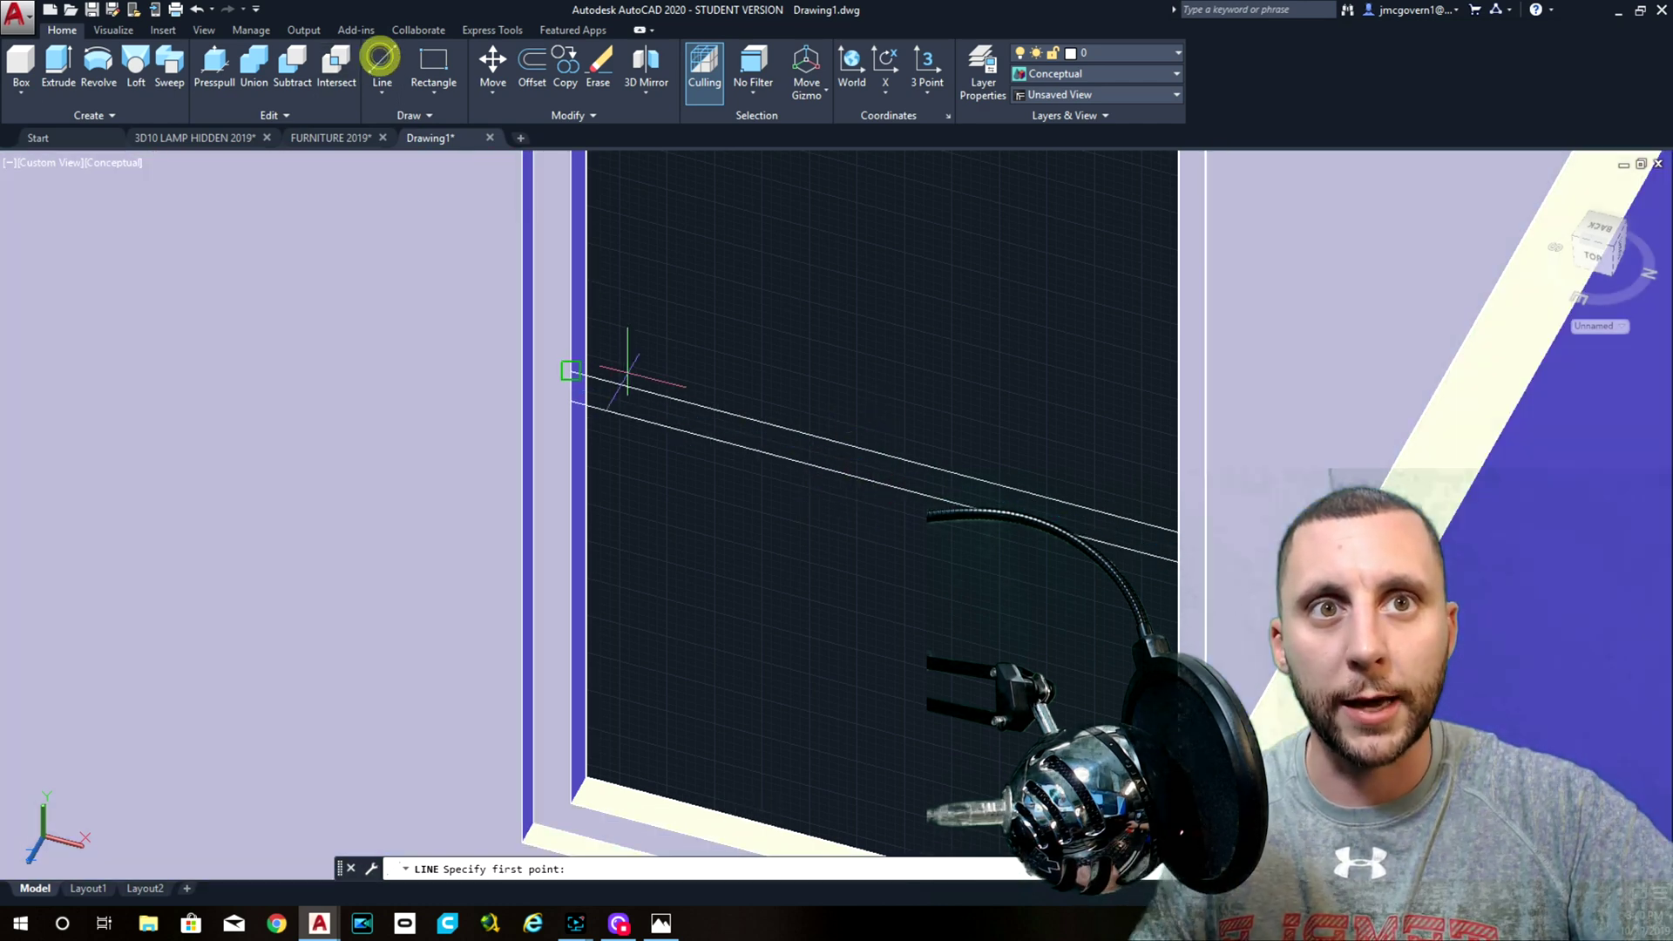
{"action": "left_click", "coordinate": [572, 371]}
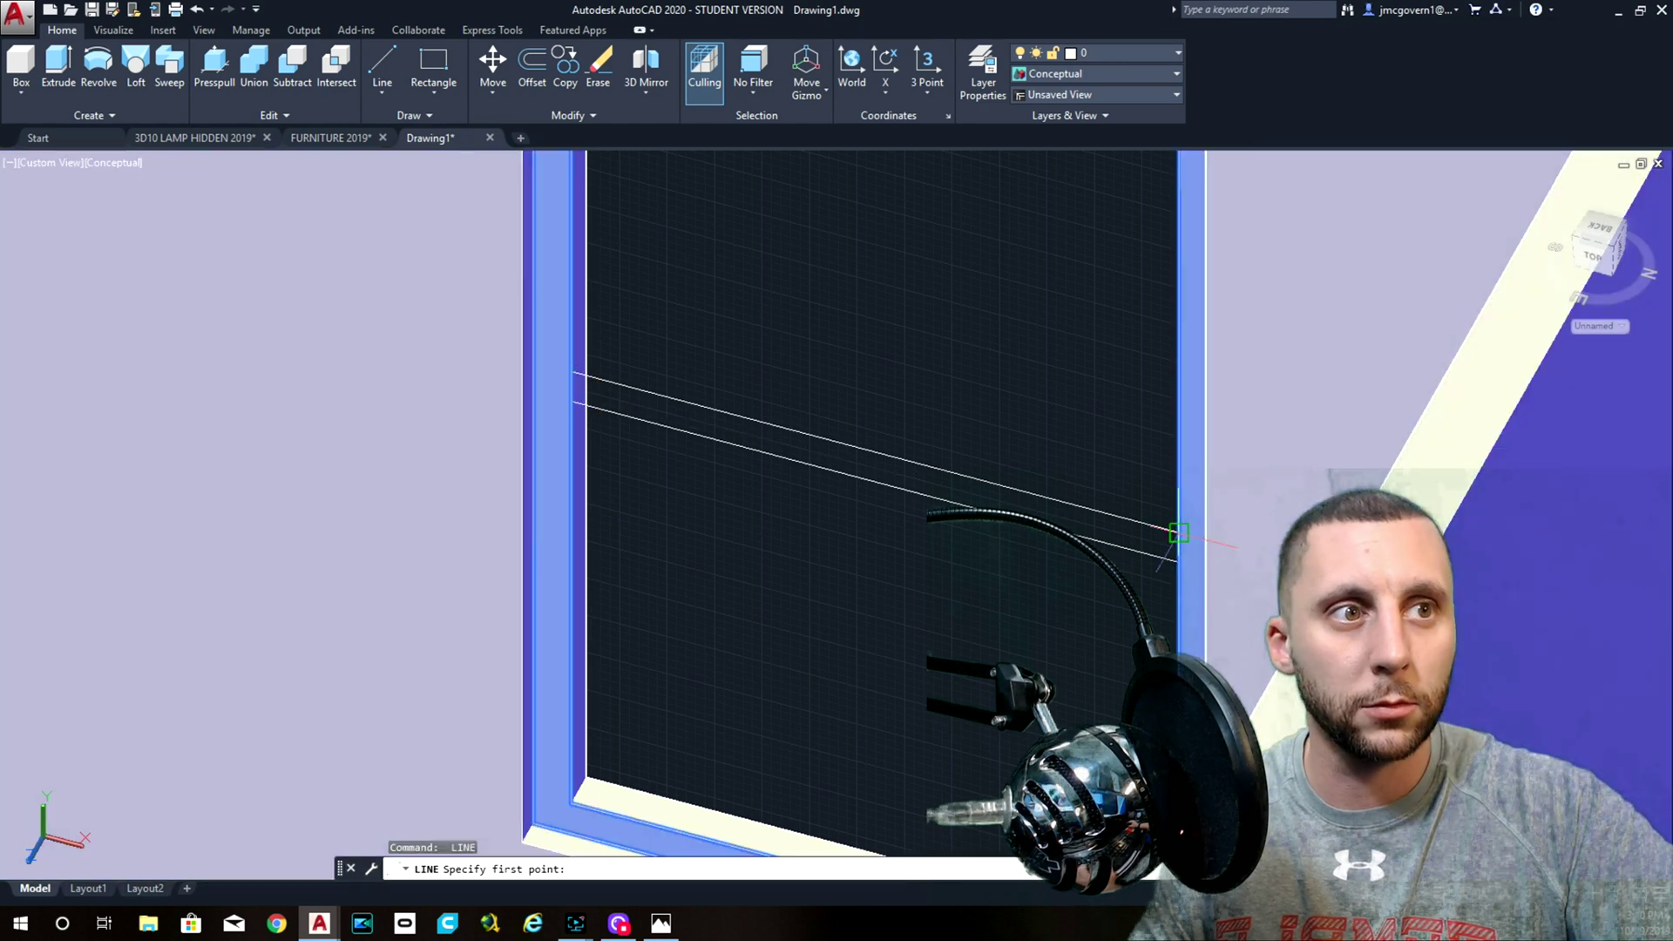
{"action": "left_click", "coordinate": [1179, 562]}
{"action": "key", "text": "Escape"}
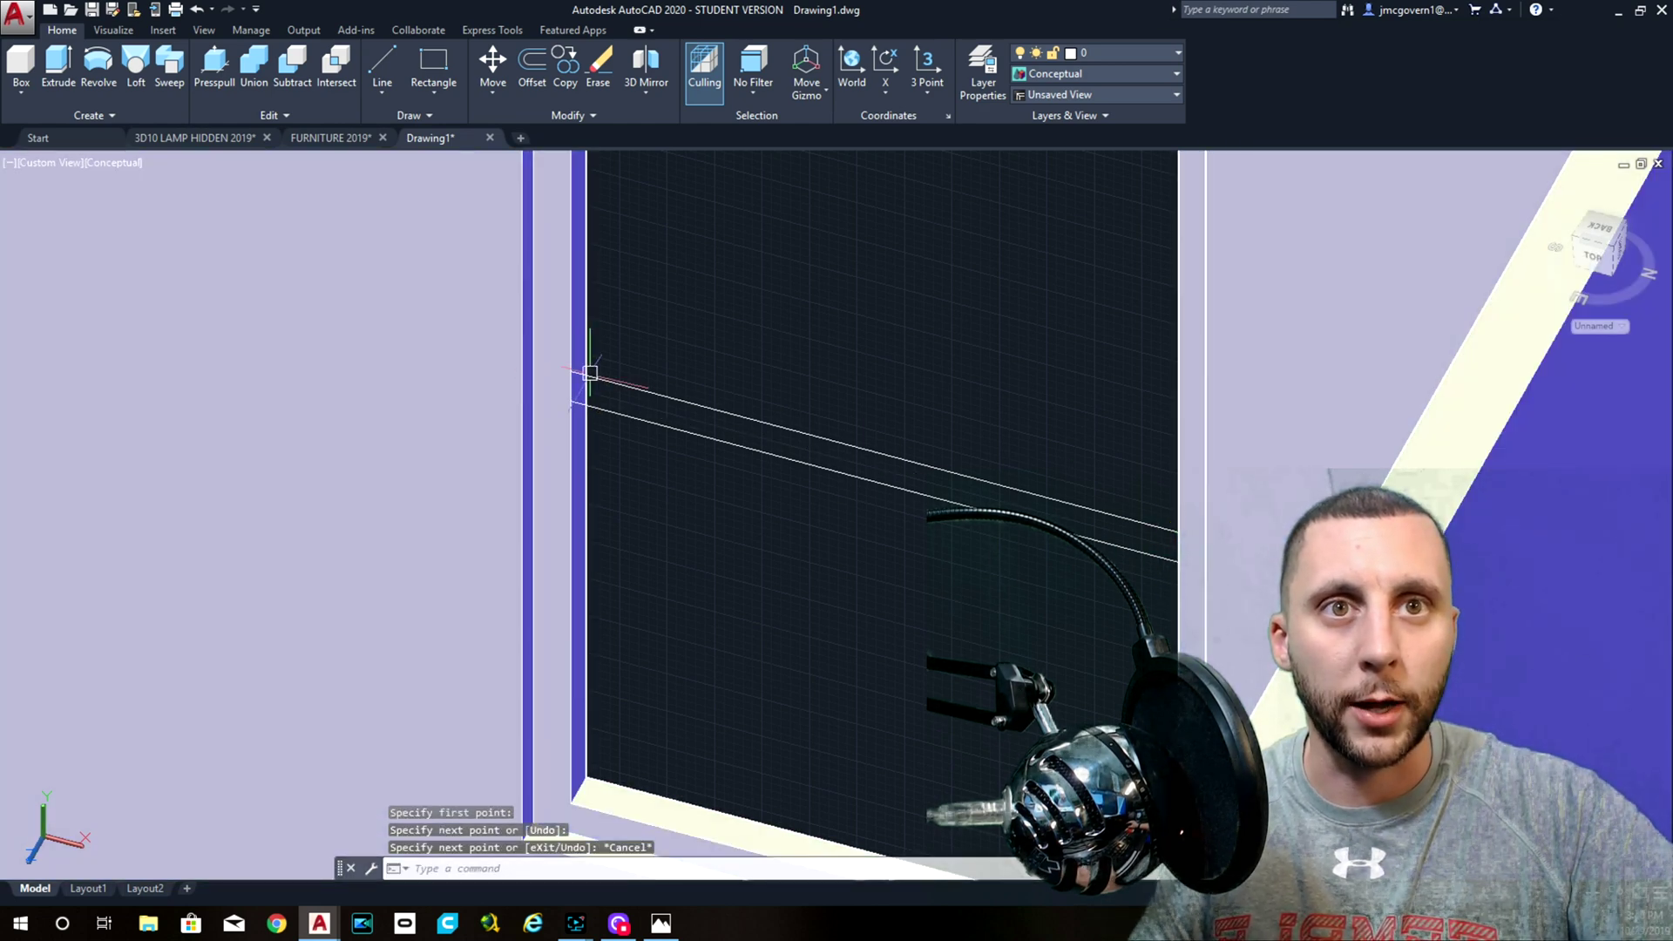
- Join the crossbar's two long lines and two short end lines into a single closed polyline
{"action": "left_click", "coordinate": [712, 463]}
{"action": "left_click", "coordinate": [683, 392]}
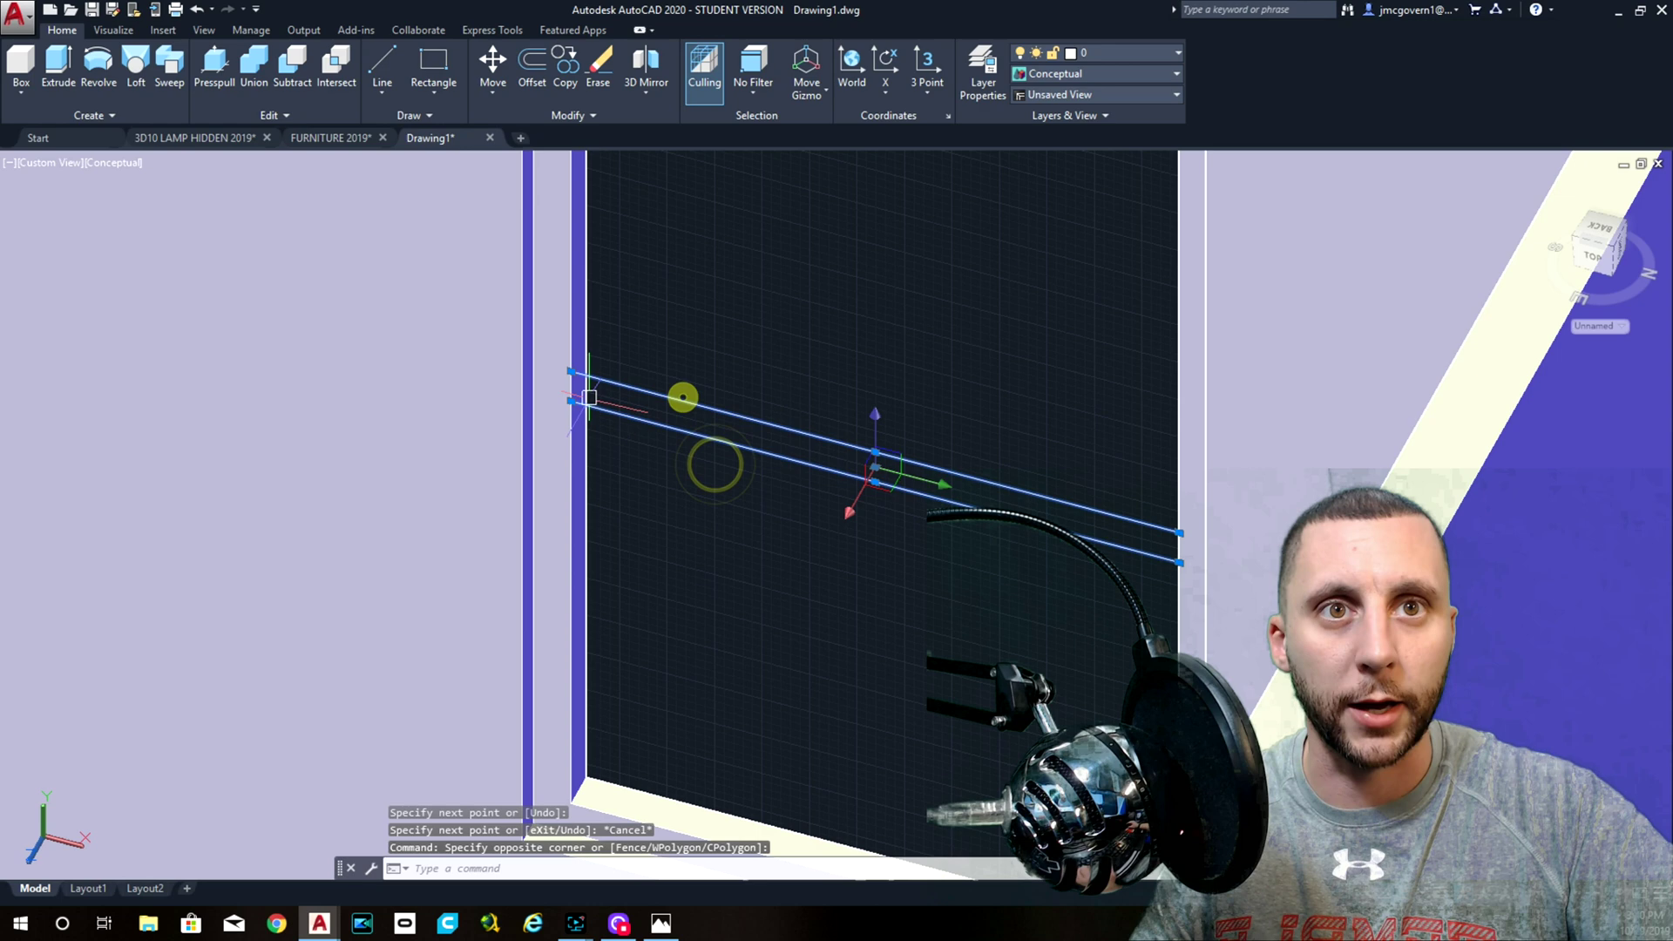
{"action": "scroll", "coordinate": [570, 388], "scroll_direction": "up", "scroll_amount": 4}
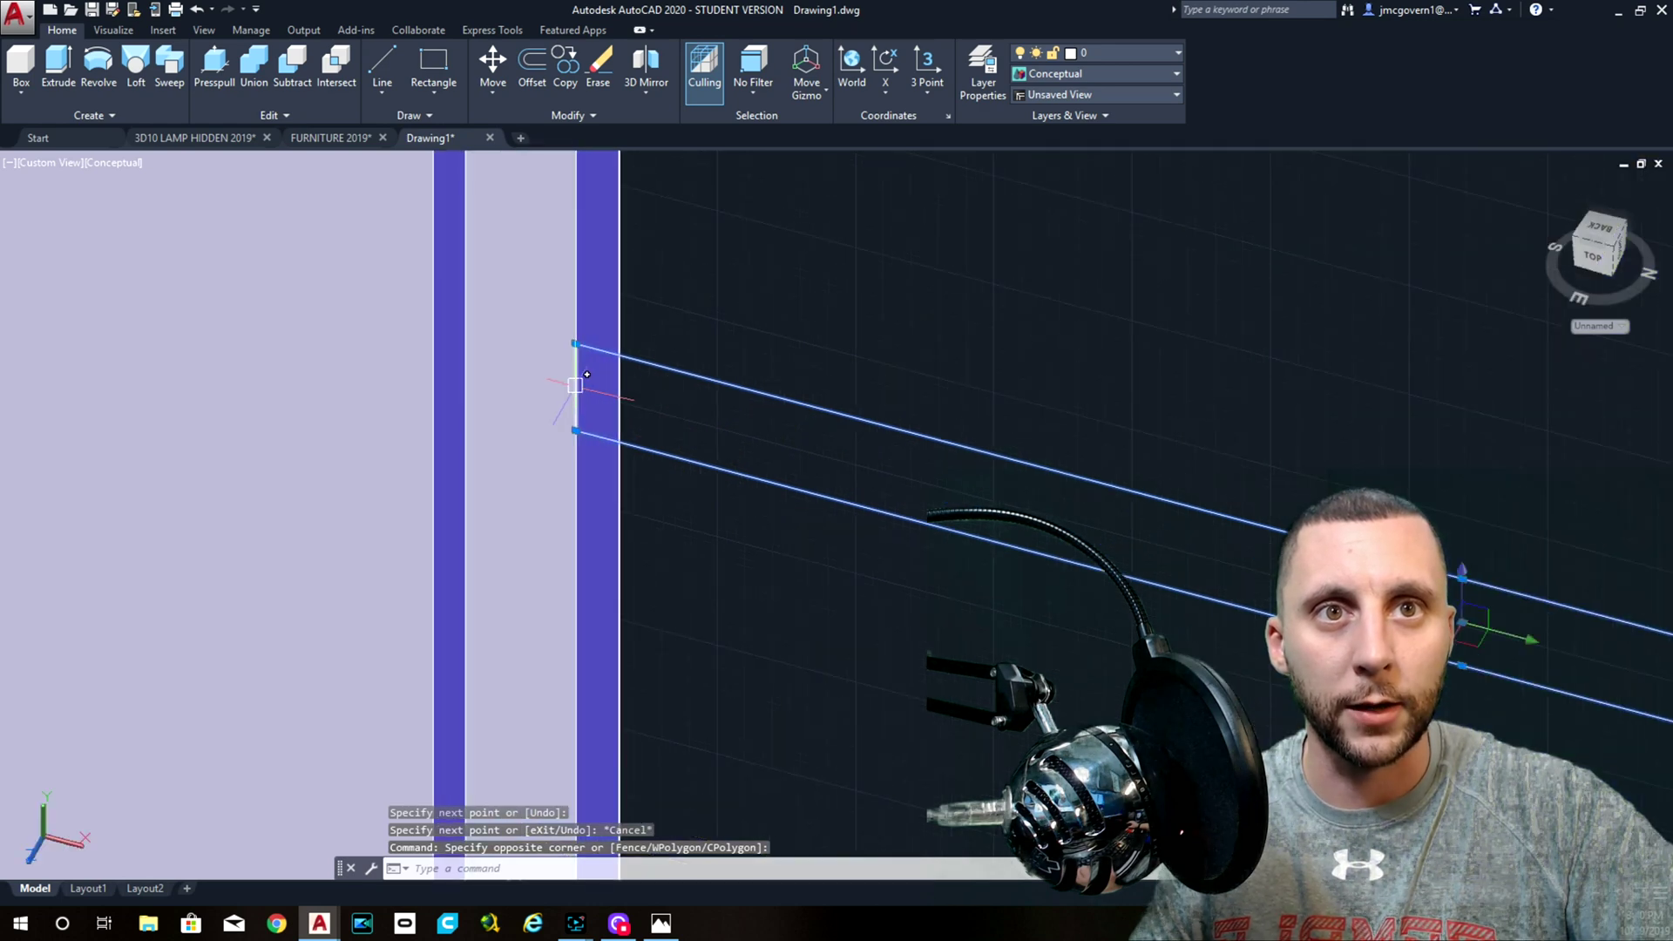
{"action": "scroll", "coordinate": [579, 381], "scroll_direction": "down", "scroll_amount": 4}
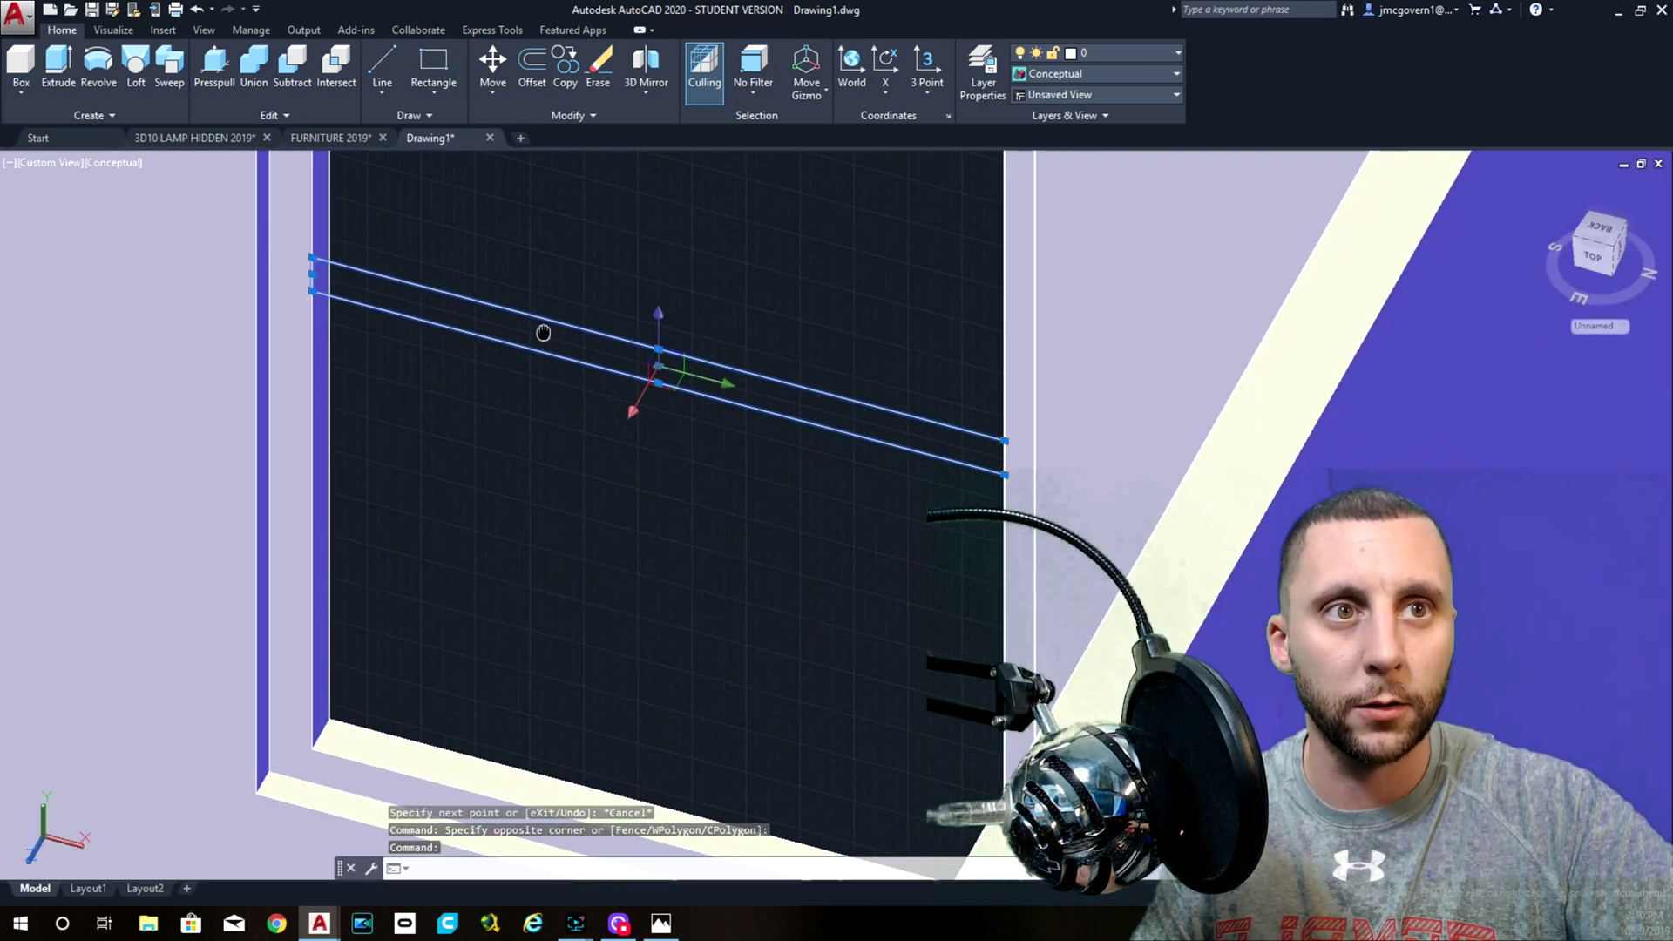
{"action": "left_click", "coordinate": [958, 397]}
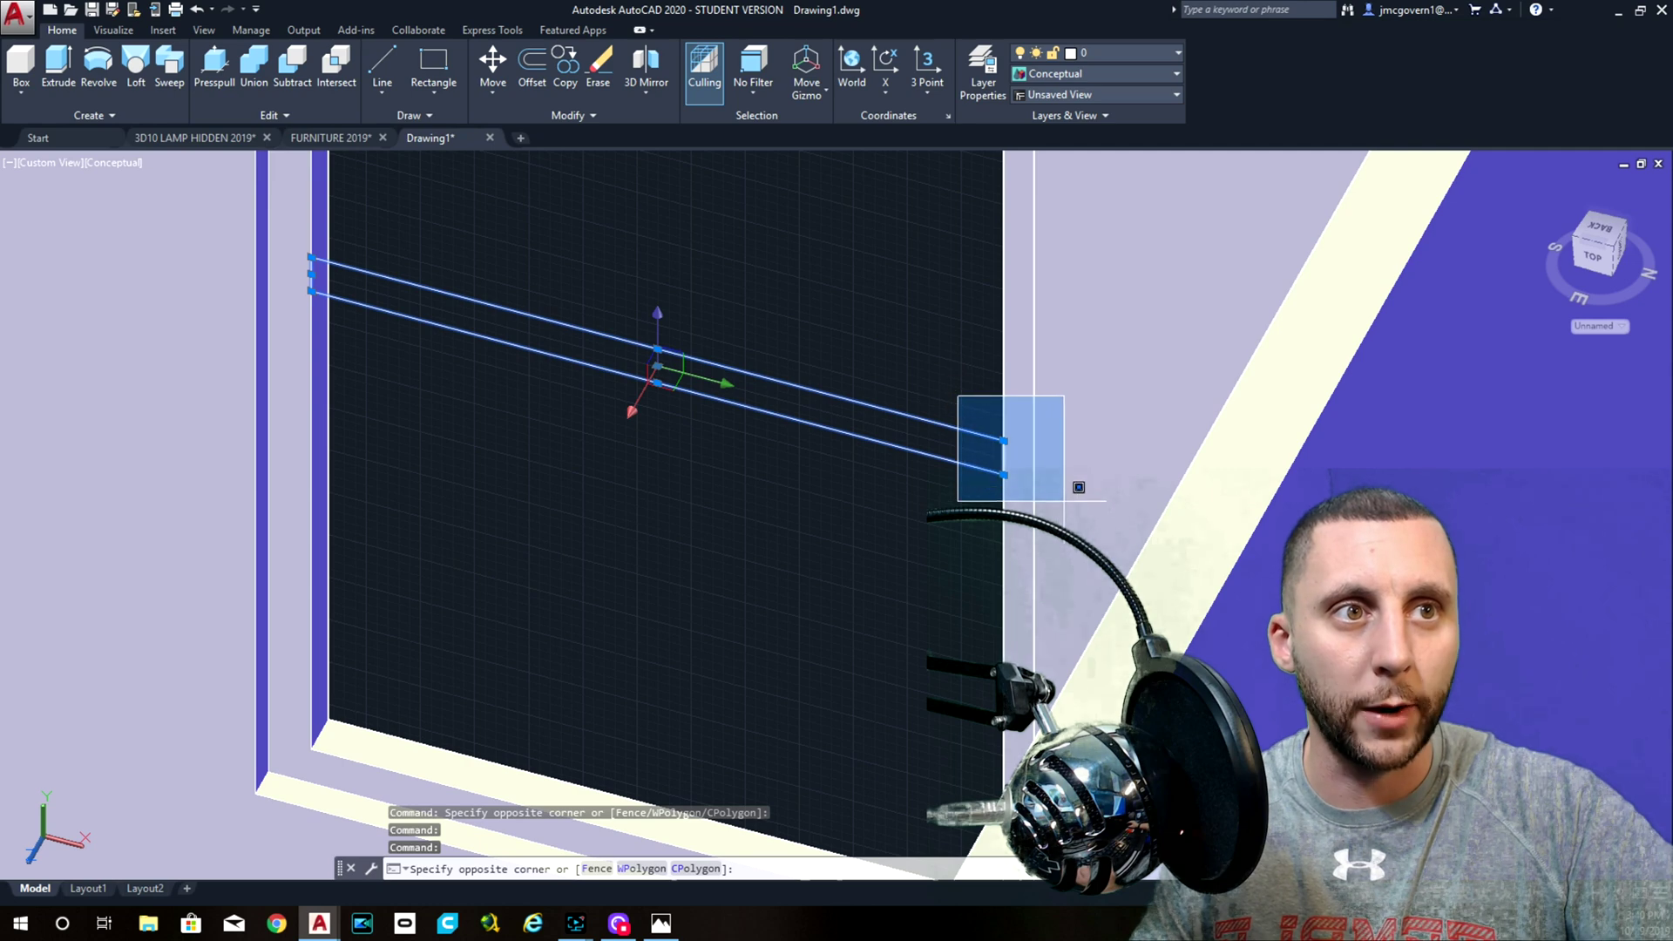
{"action": "left_click", "coordinate": [1065, 503]}
{"action": "type", "text": "join"}
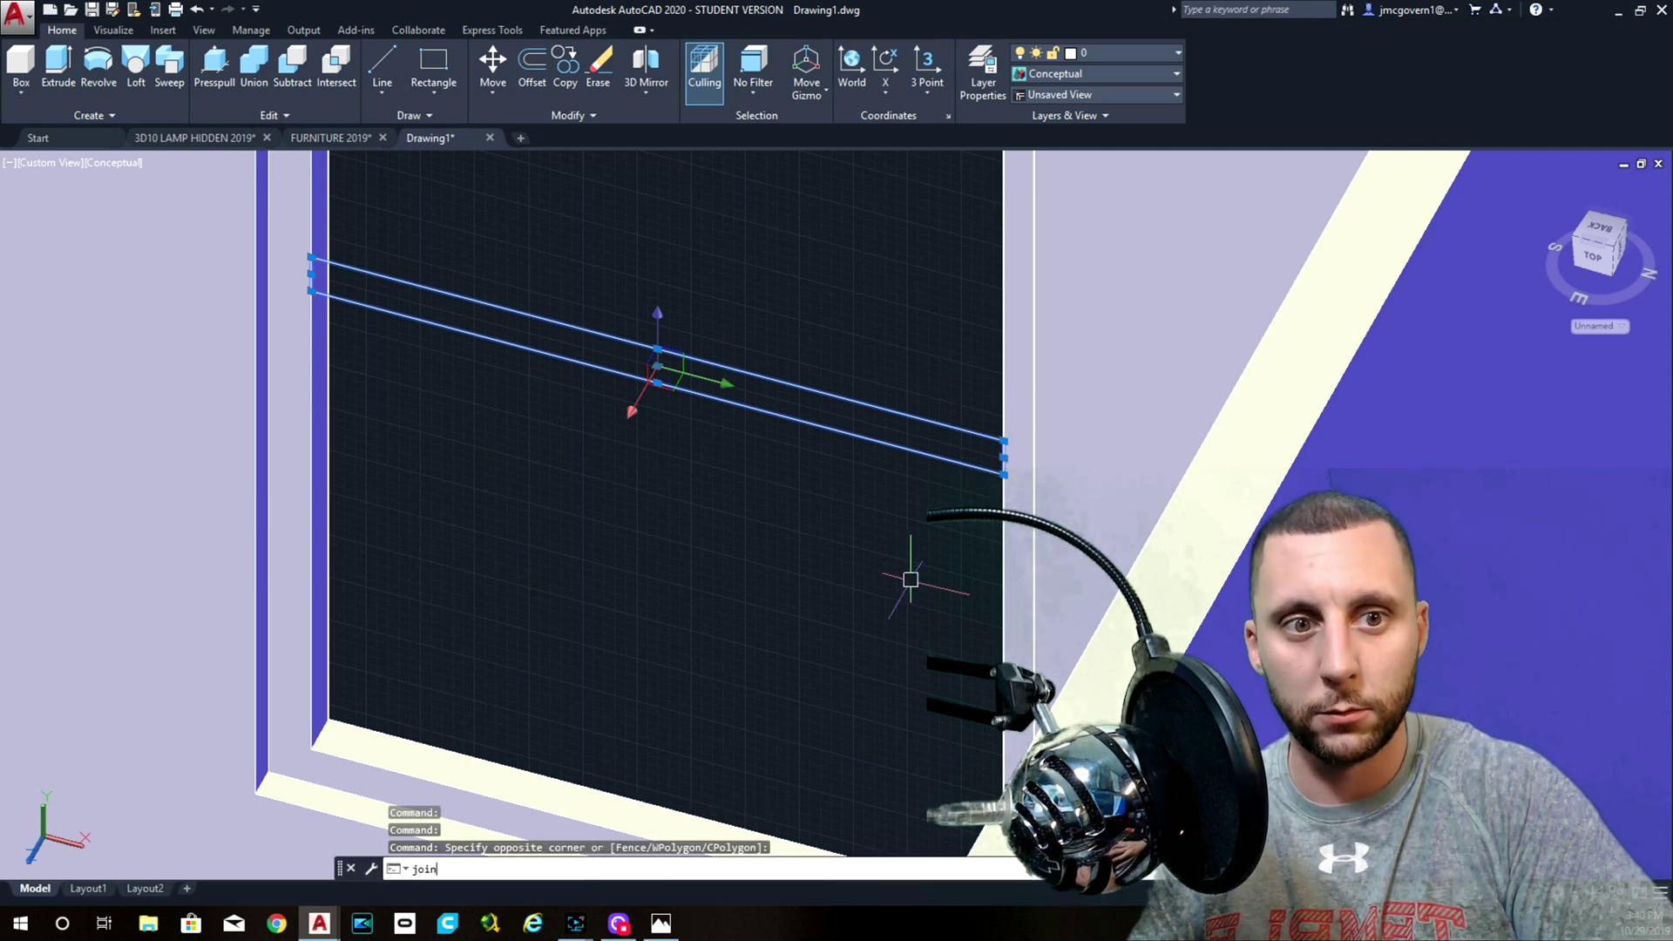
{"action": "key", "text": "Return"}
- Extrude the joined crossbar outline by -2" so it runs through the depth of the window frame
{"action": "left_click", "coordinate": [824, 415]}
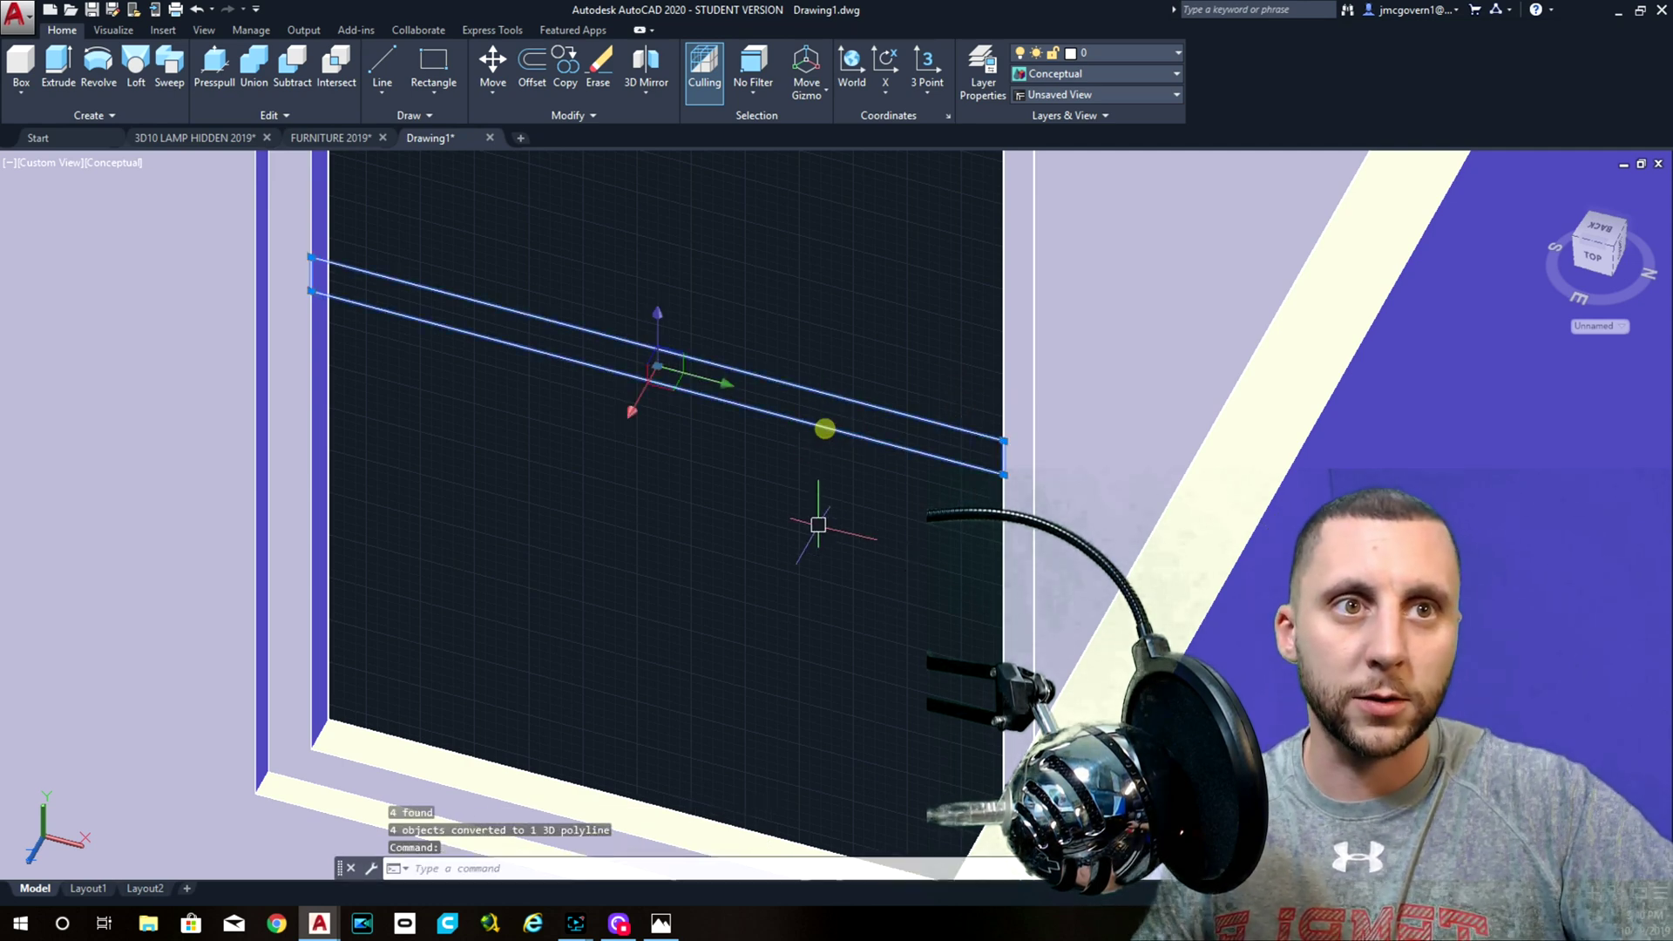
{"action": "type", "text": "extr"}
{"action": "key", "text": "Return"}
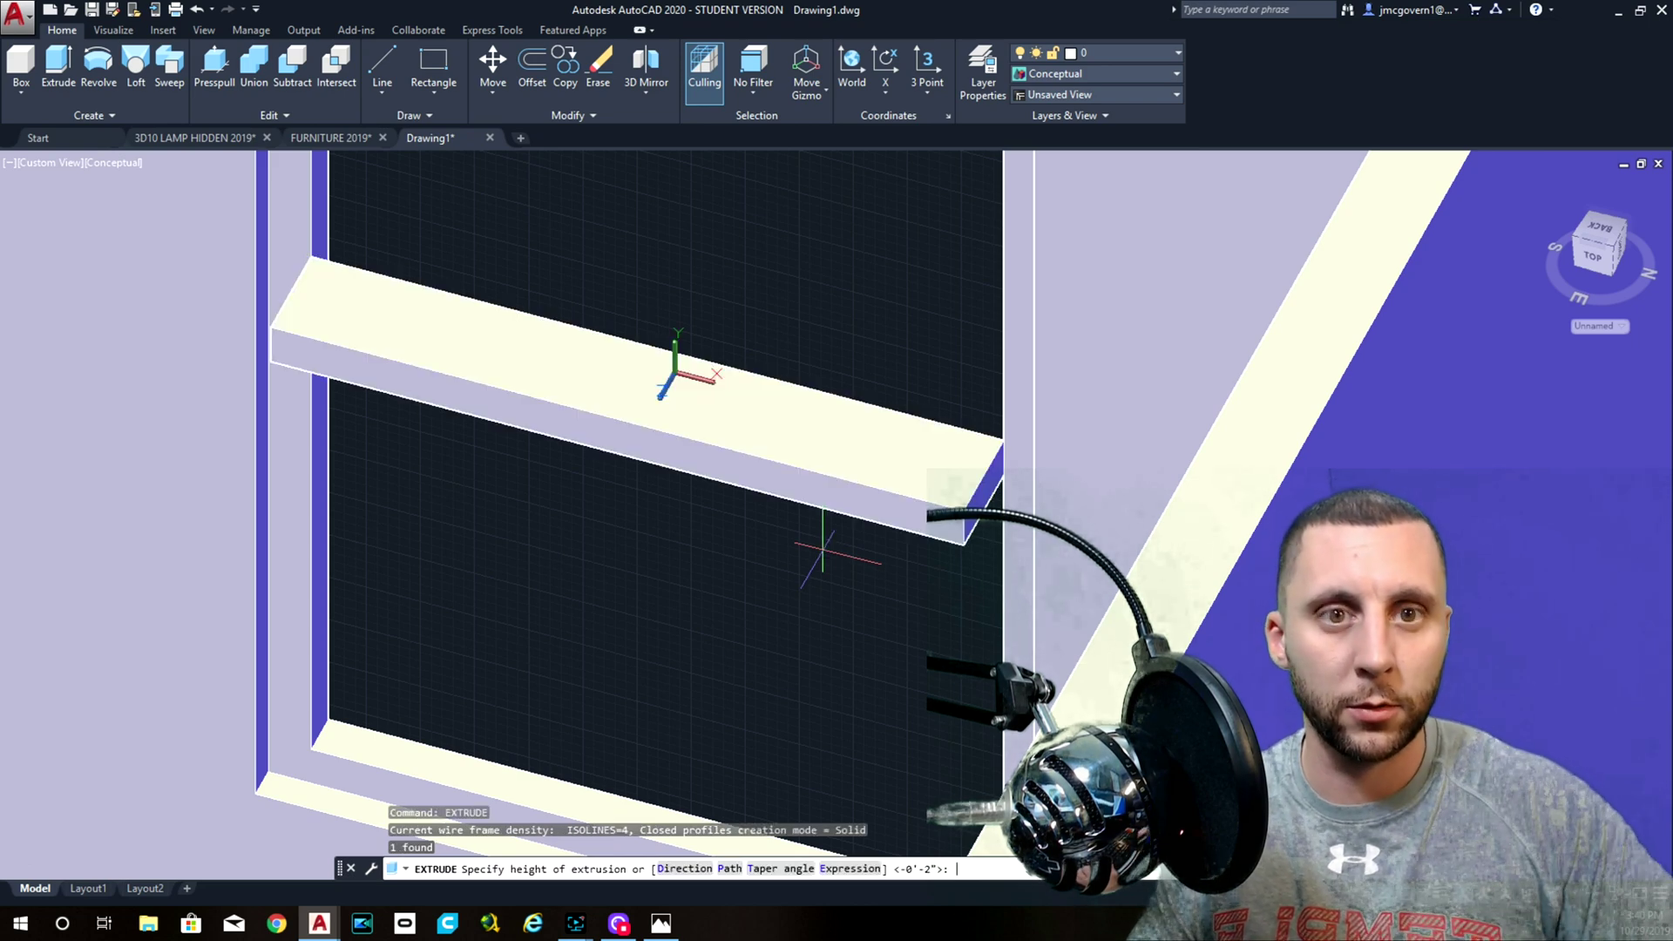
{"action": "key", "text": "Return"}
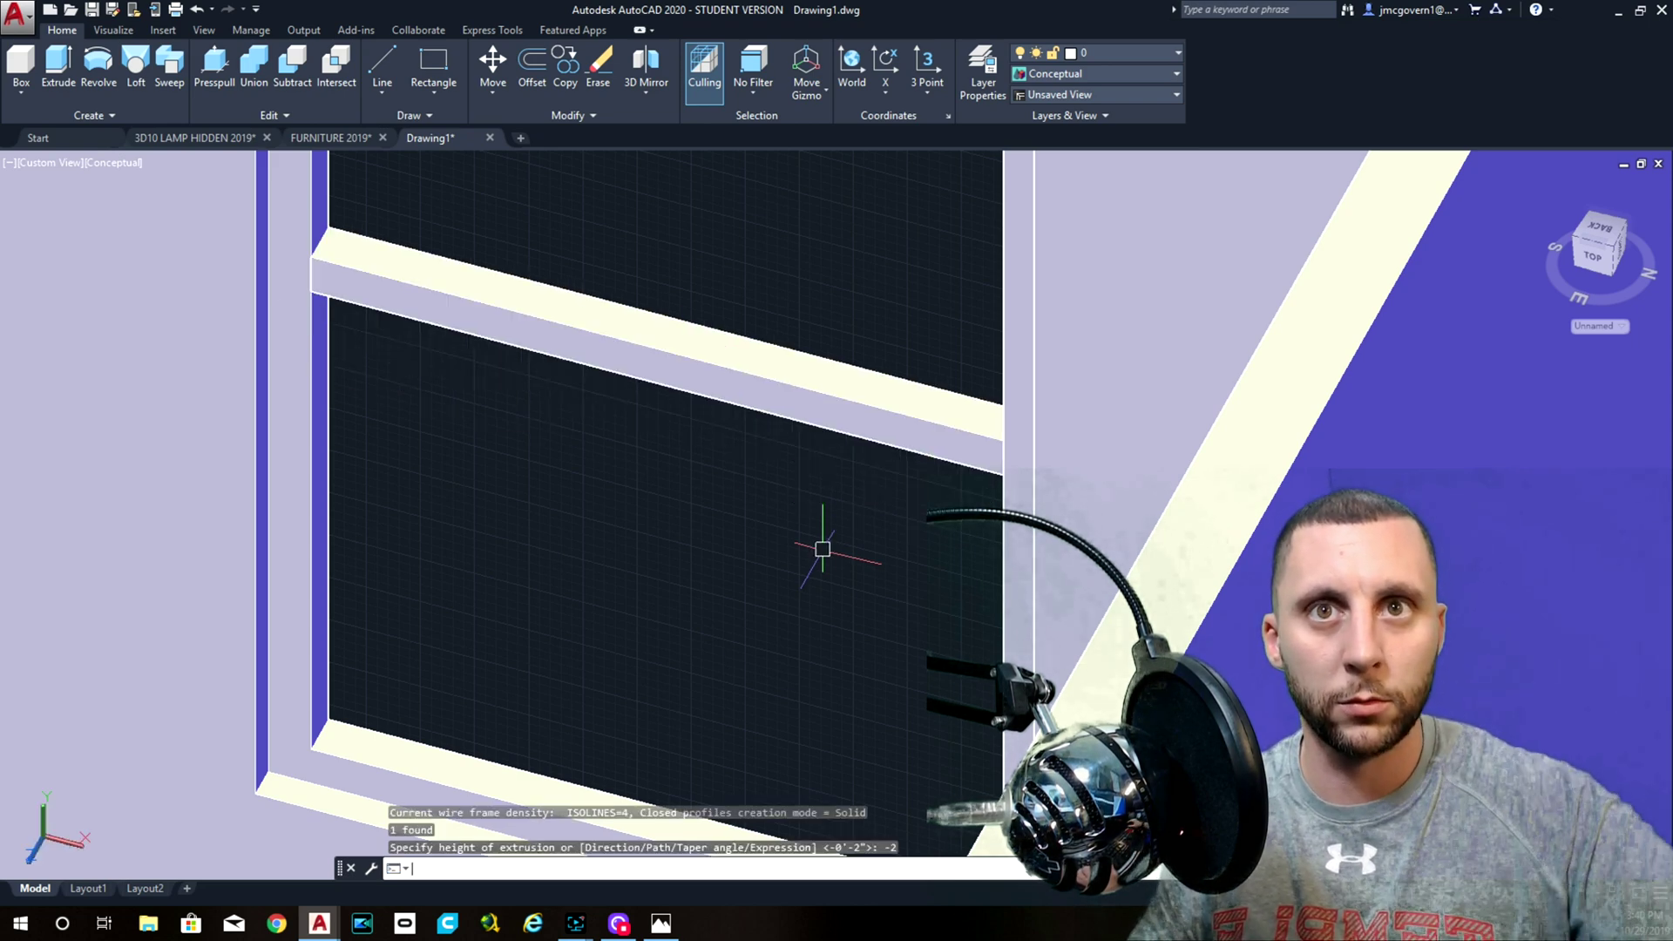
- Union the extruded crossbar with the window frame into one solid
{"action": "middle_click_drag", "start_coordinate": [343, 419], "coordinate": [502, 431], "text": "shift"}
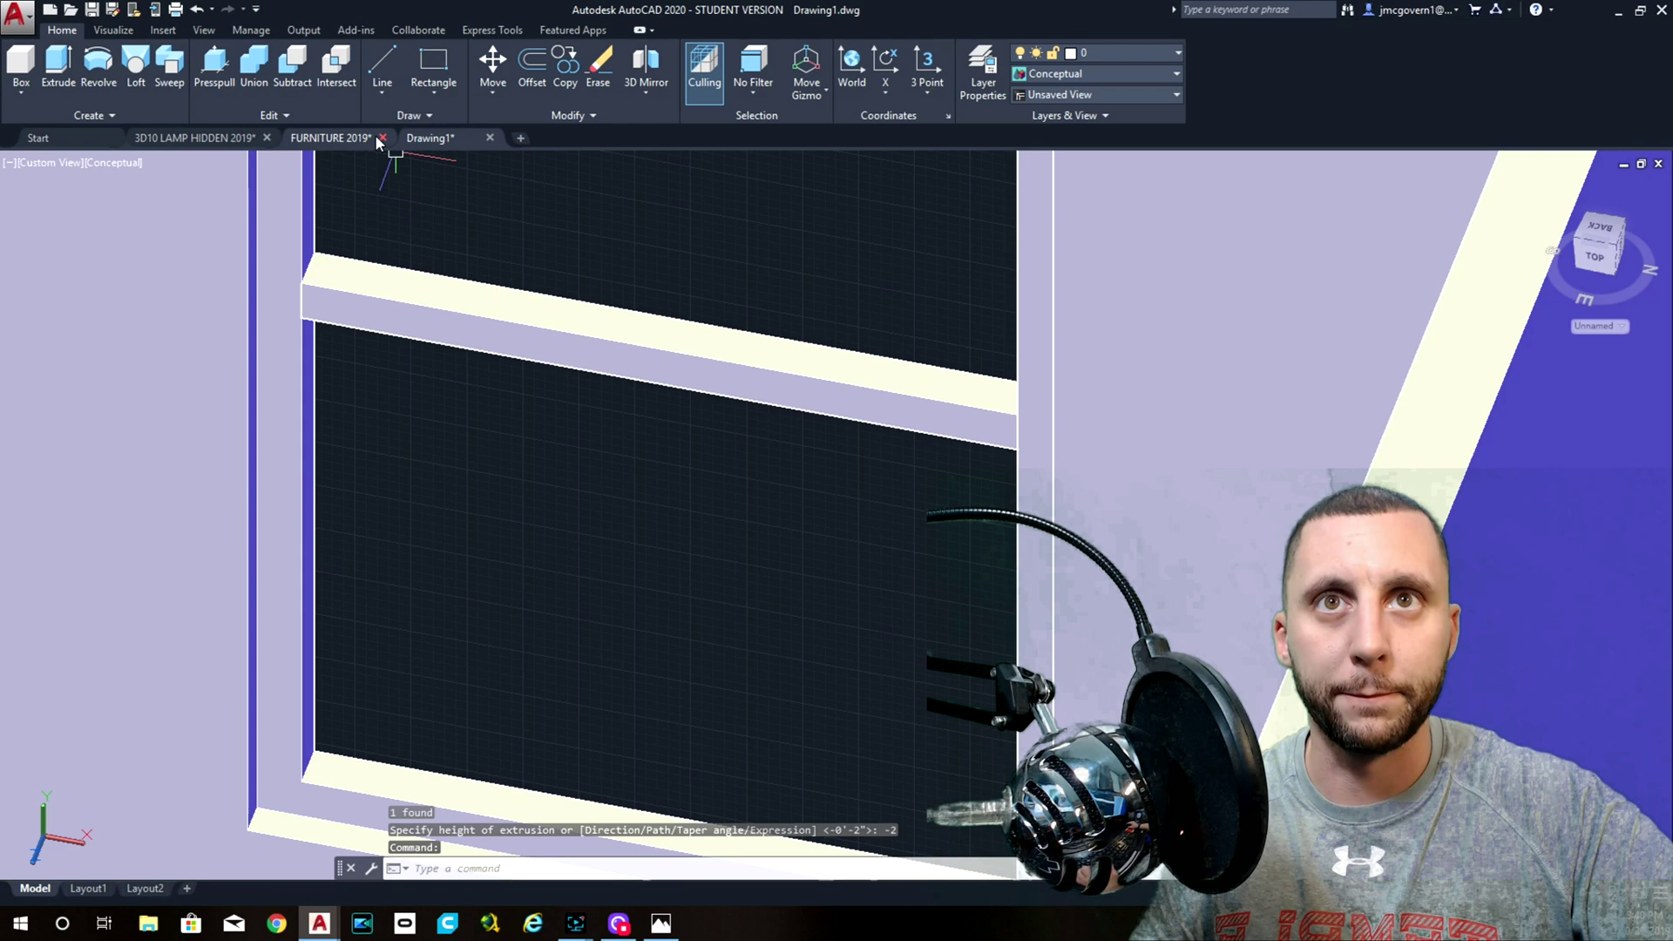
{"action": "left_click", "coordinate": [258, 62]}
{"action": "left_click", "coordinate": [403, 284]}
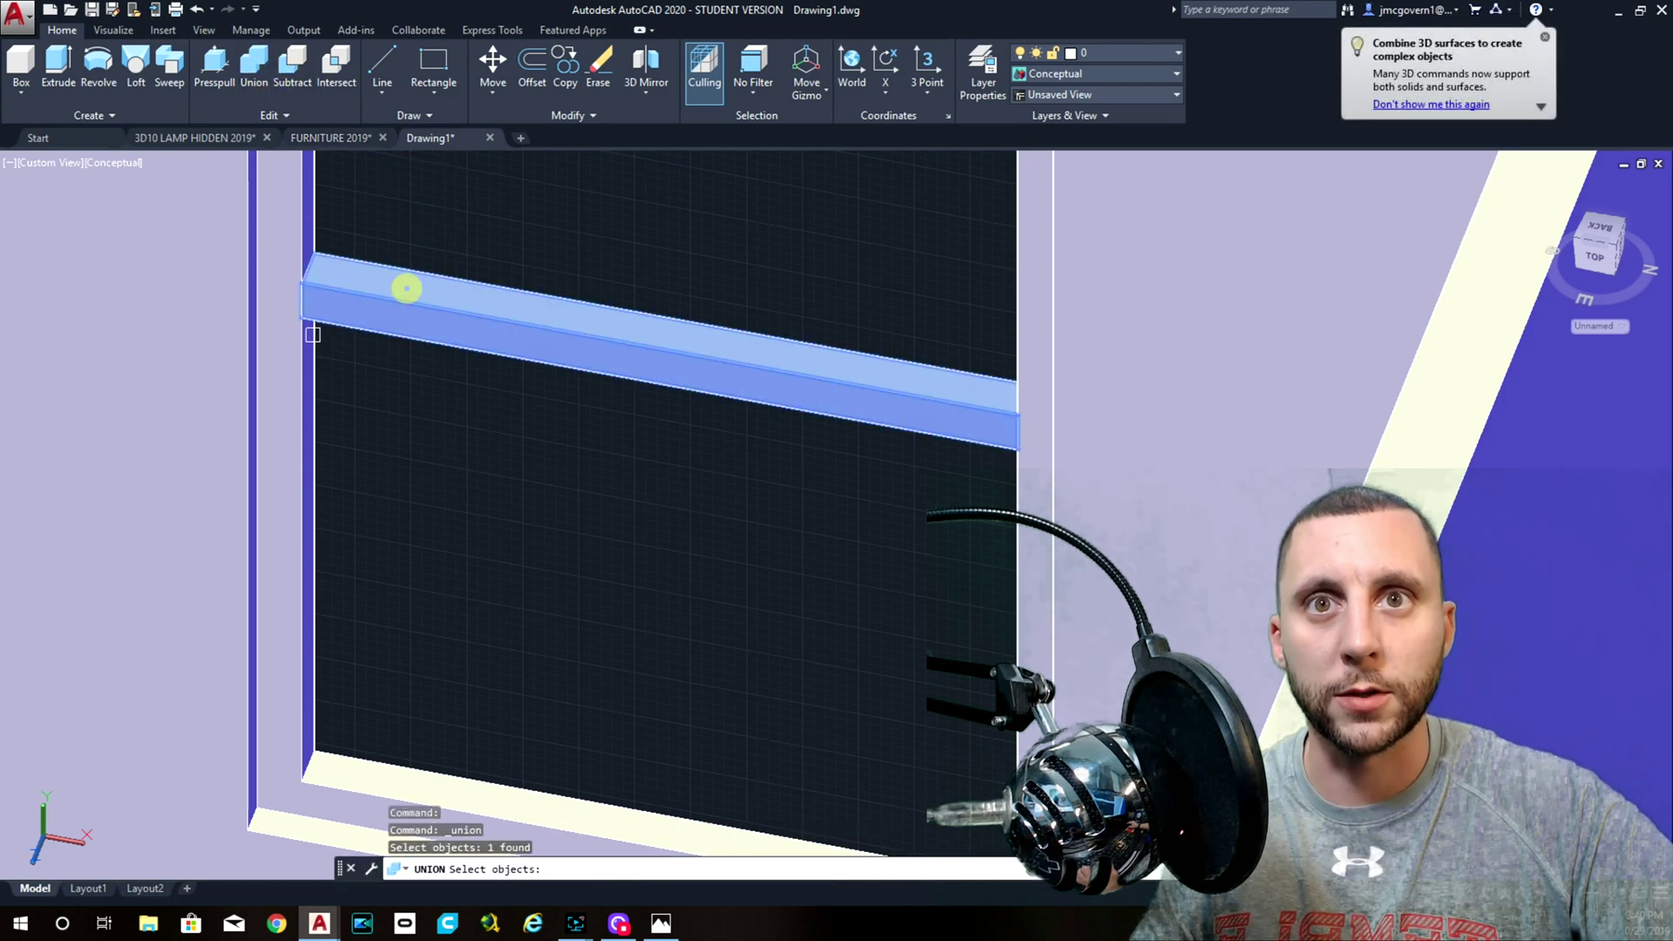
{"action": "left_click", "coordinate": [295, 355]}
{"action": "scroll", "coordinate": [404, 440], "scroll_direction": "down", "scroll_amount": 5}
{"action": "middle_click_drag", "start_coordinate": [404, 440], "coordinate": [610, 475], "text": "shift"}
{"action": "key", "text": "Return"}
{"action": "scroll", "coordinate": [560, 430], "scroll_direction": "down", "scroll_amount": 5}
{"action": "scroll", "coordinate": [614, 487], "scroll_direction": "down", "scroll_amount": 2}
{"action": "scroll", "coordinate": [614, 487], "scroll_direction": "up", "scroll_amount": 8}
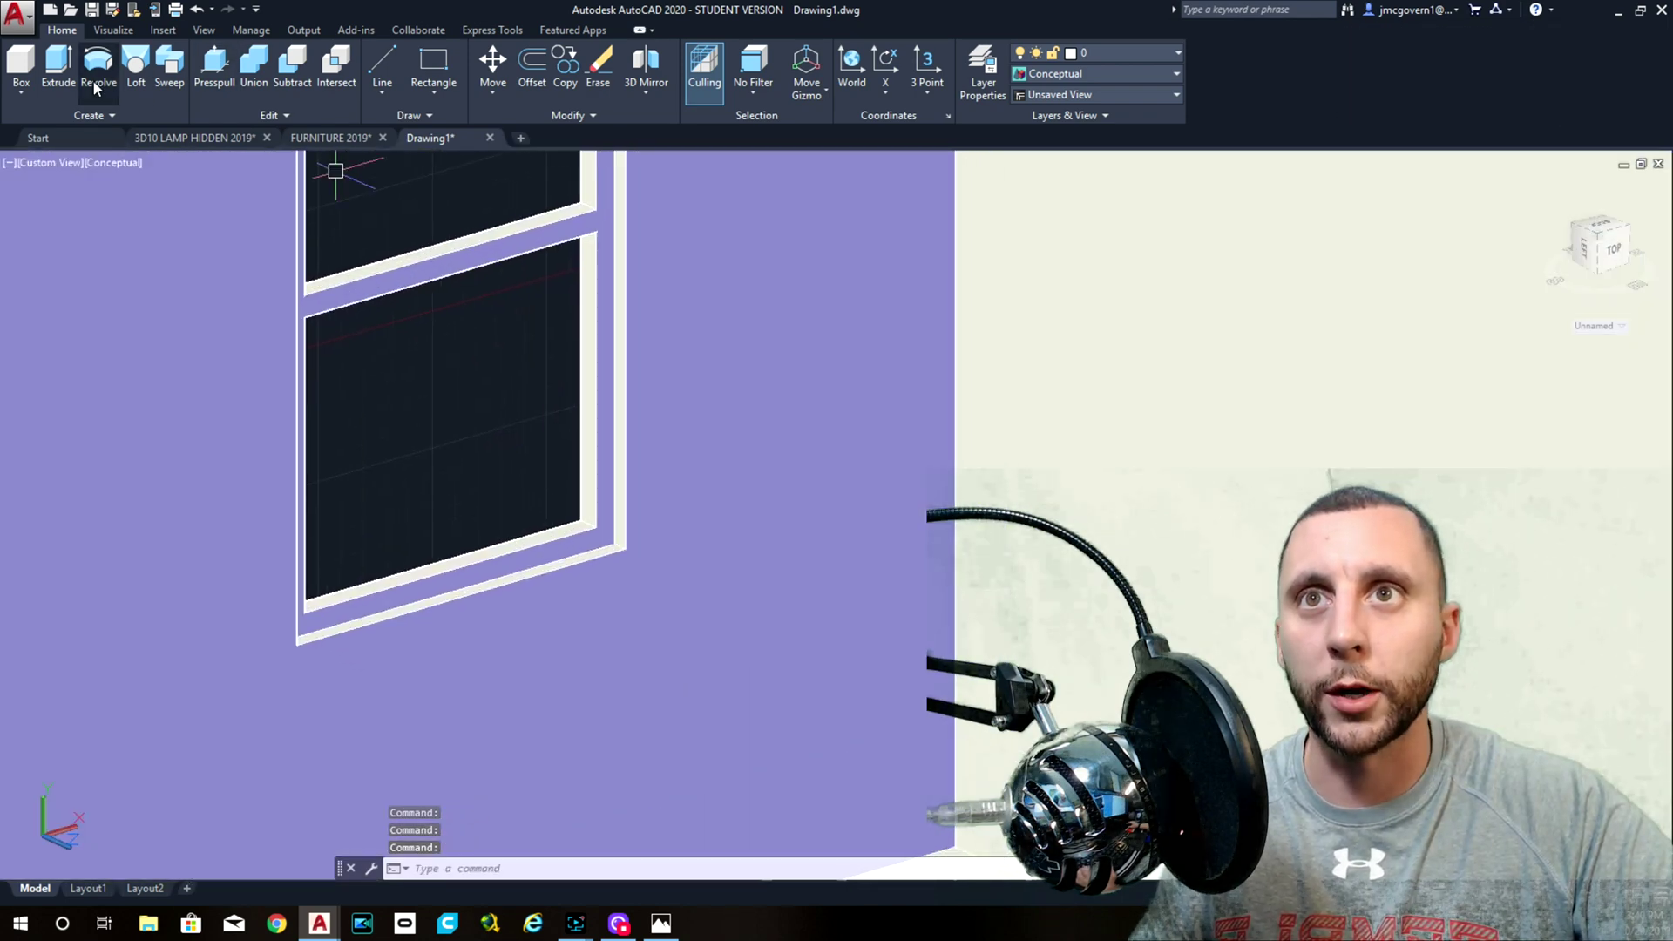
{"action": "left_click", "coordinate": [433, 67]}
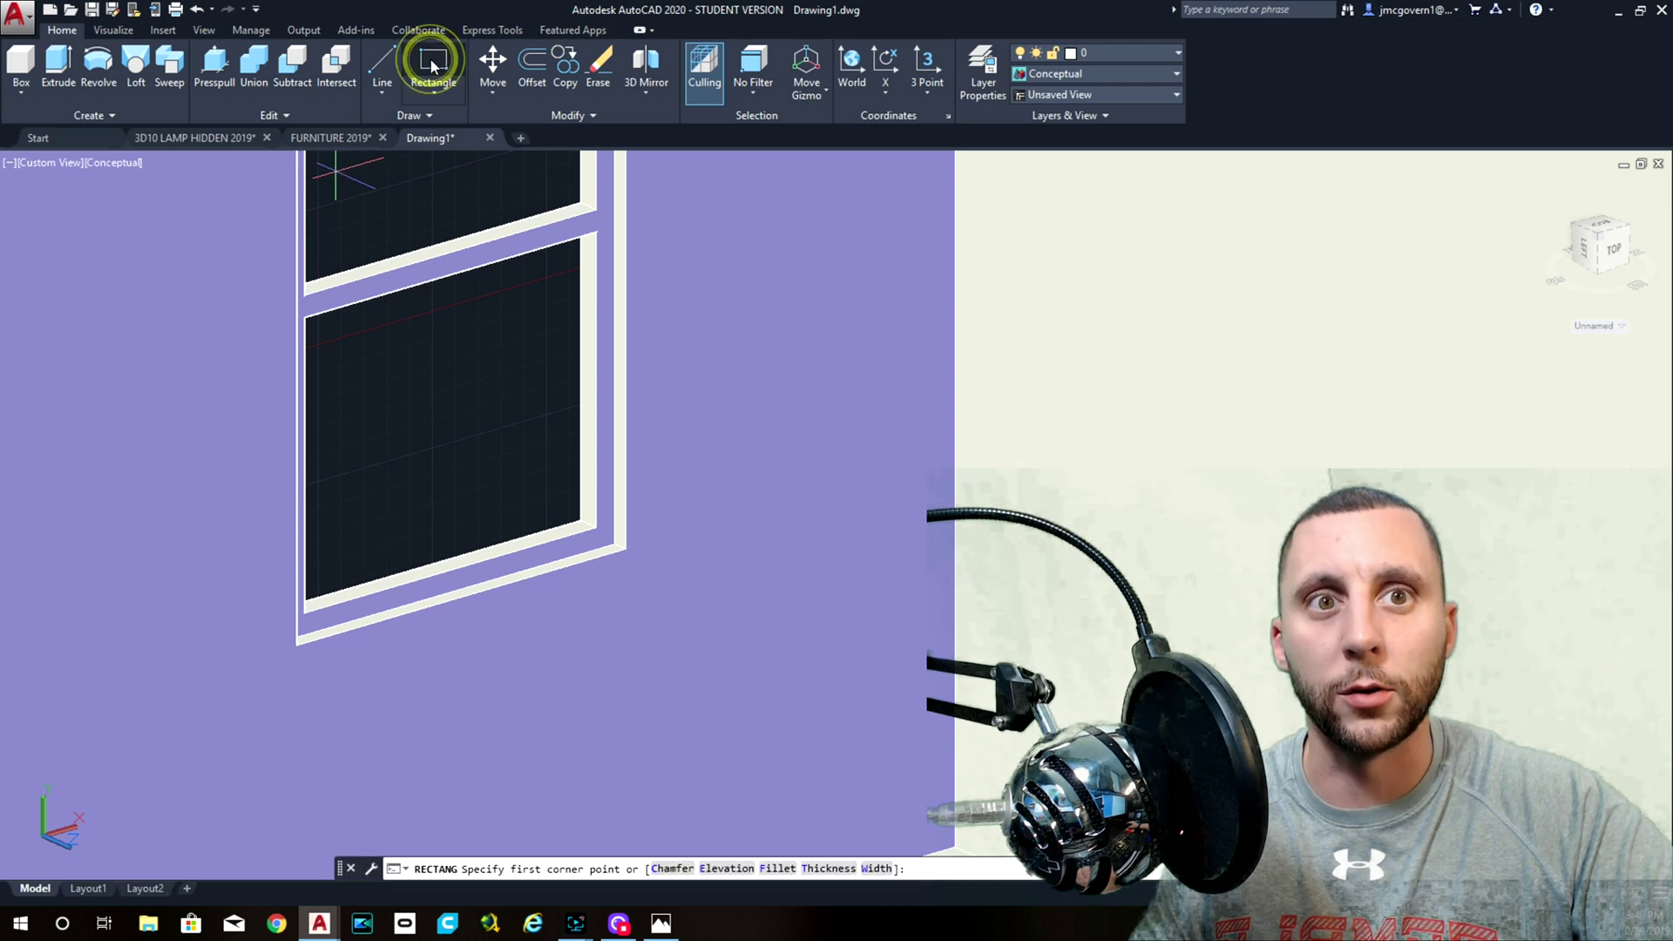
{"action": "scroll", "coordinate": [580, 518], "scroll_direction": "up", "scroll_amount": 4}
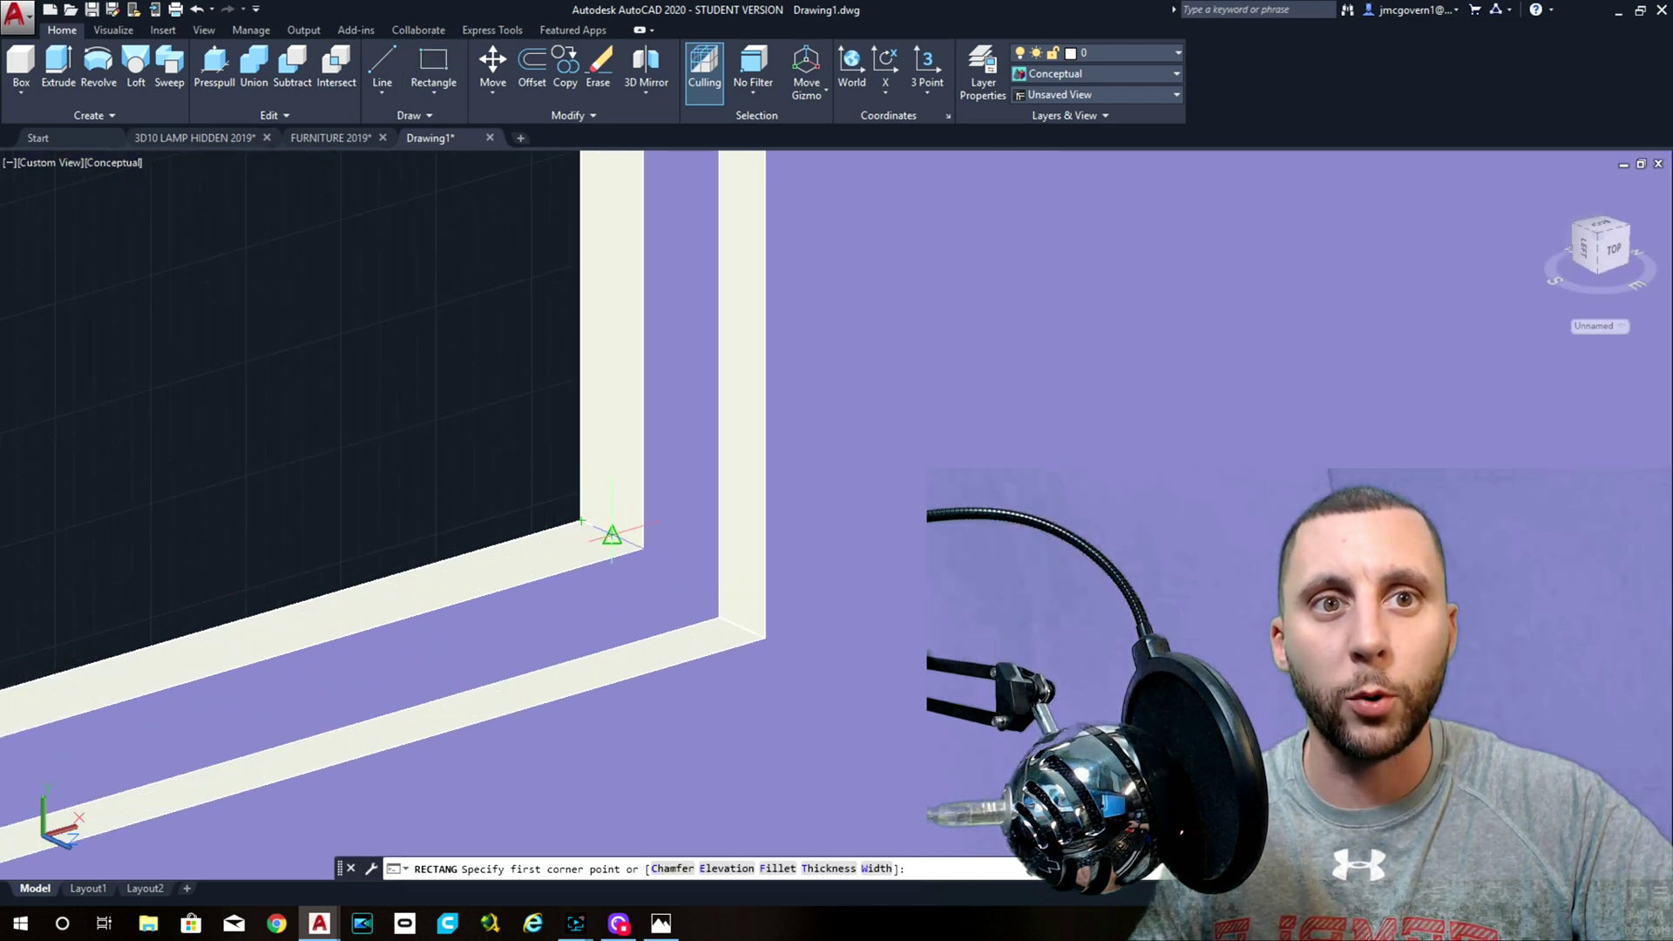
{"action": "left_click", "coordinate": [610, 532]}
{"action": "middle_click_drag", "start_coordinate": [610, 531], "coordinate": [466, 370], "text": "shift"}
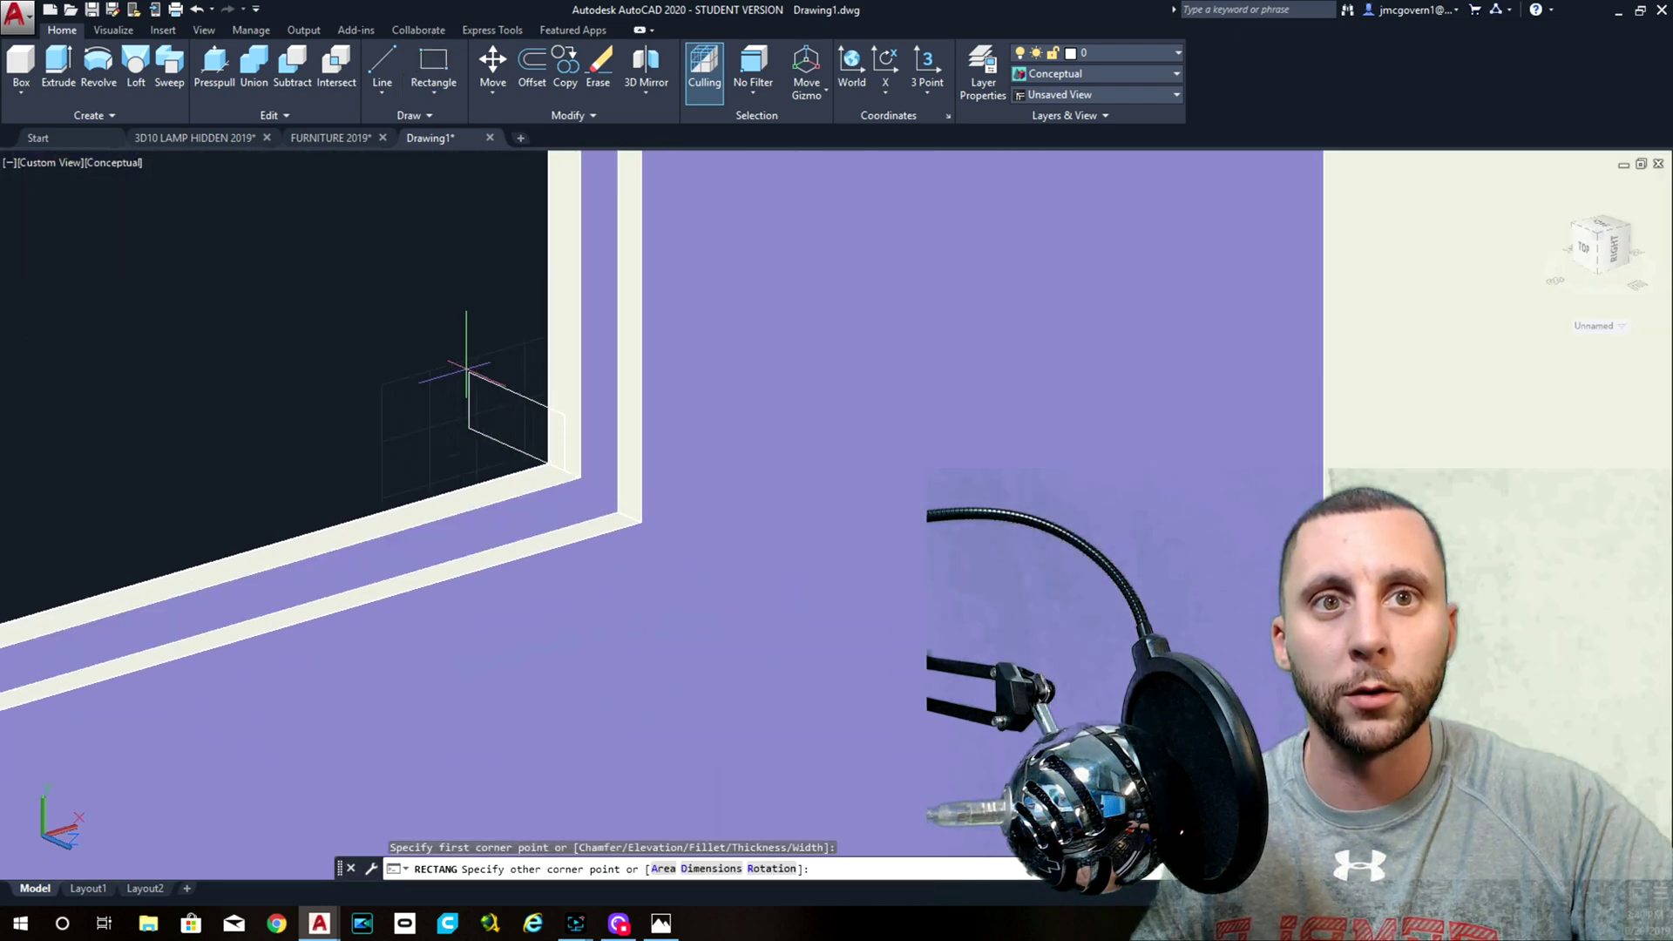
{"action": "key", "text": "Escape"}
- On the Right view's working plane, draw a rectangle across the lower window opening between the depth-edge midpoints of two opposite corners
{"action": "left_click", "coordinate": [53, 162]}
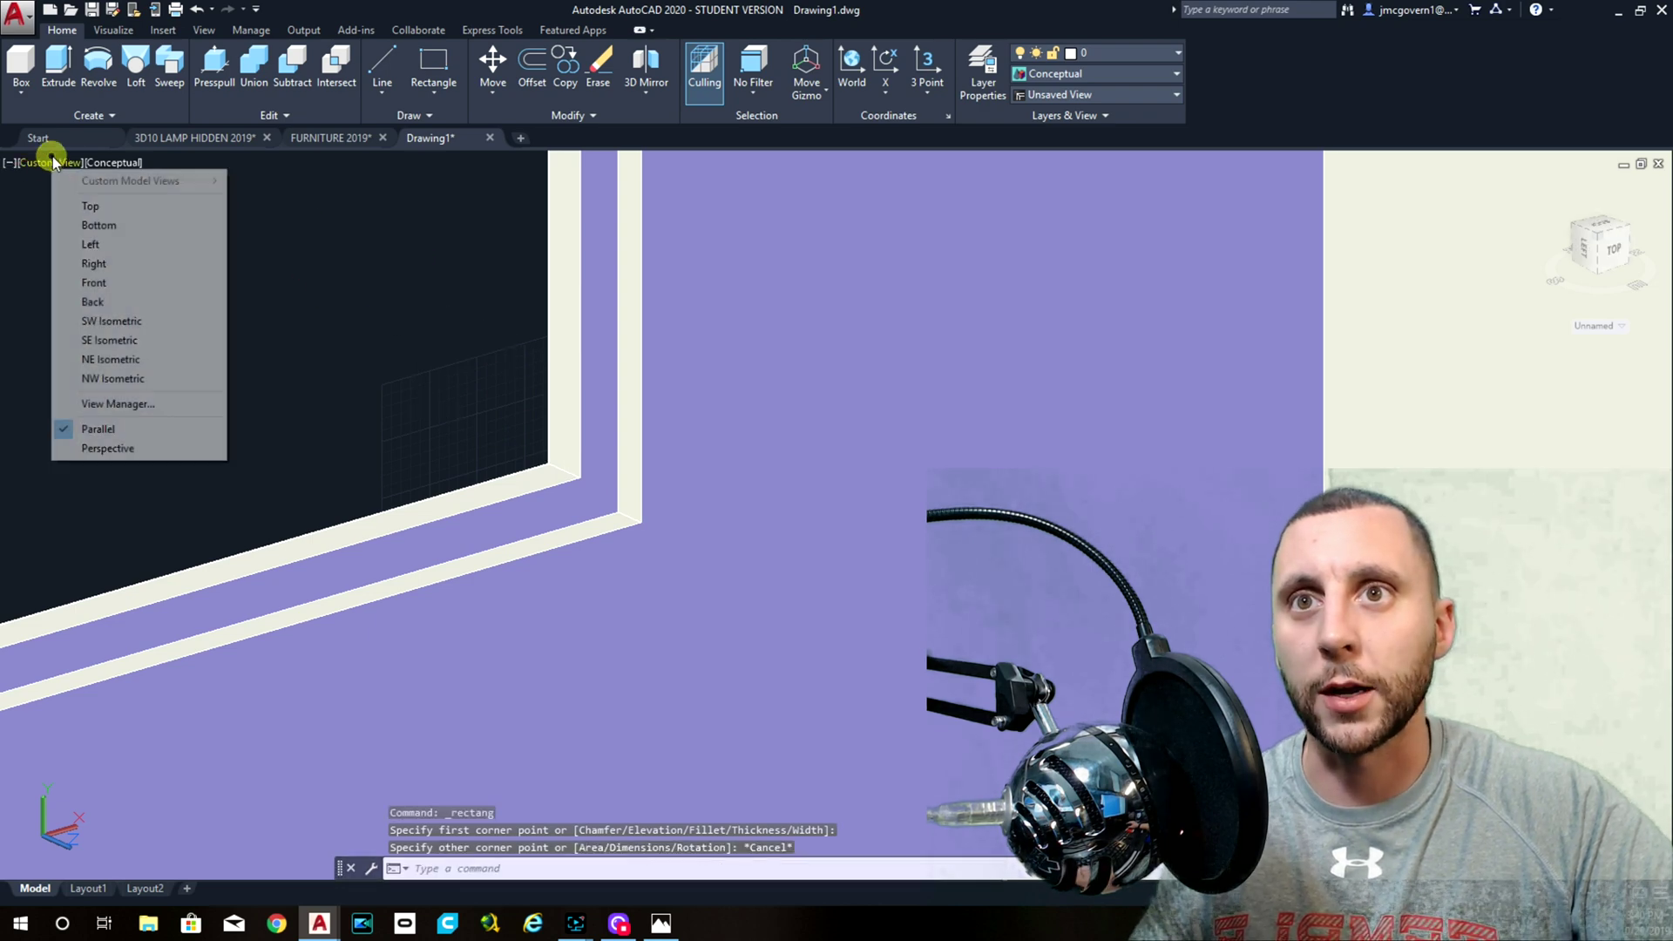
{"action": "left_click", "coordinate": [103, 261]}
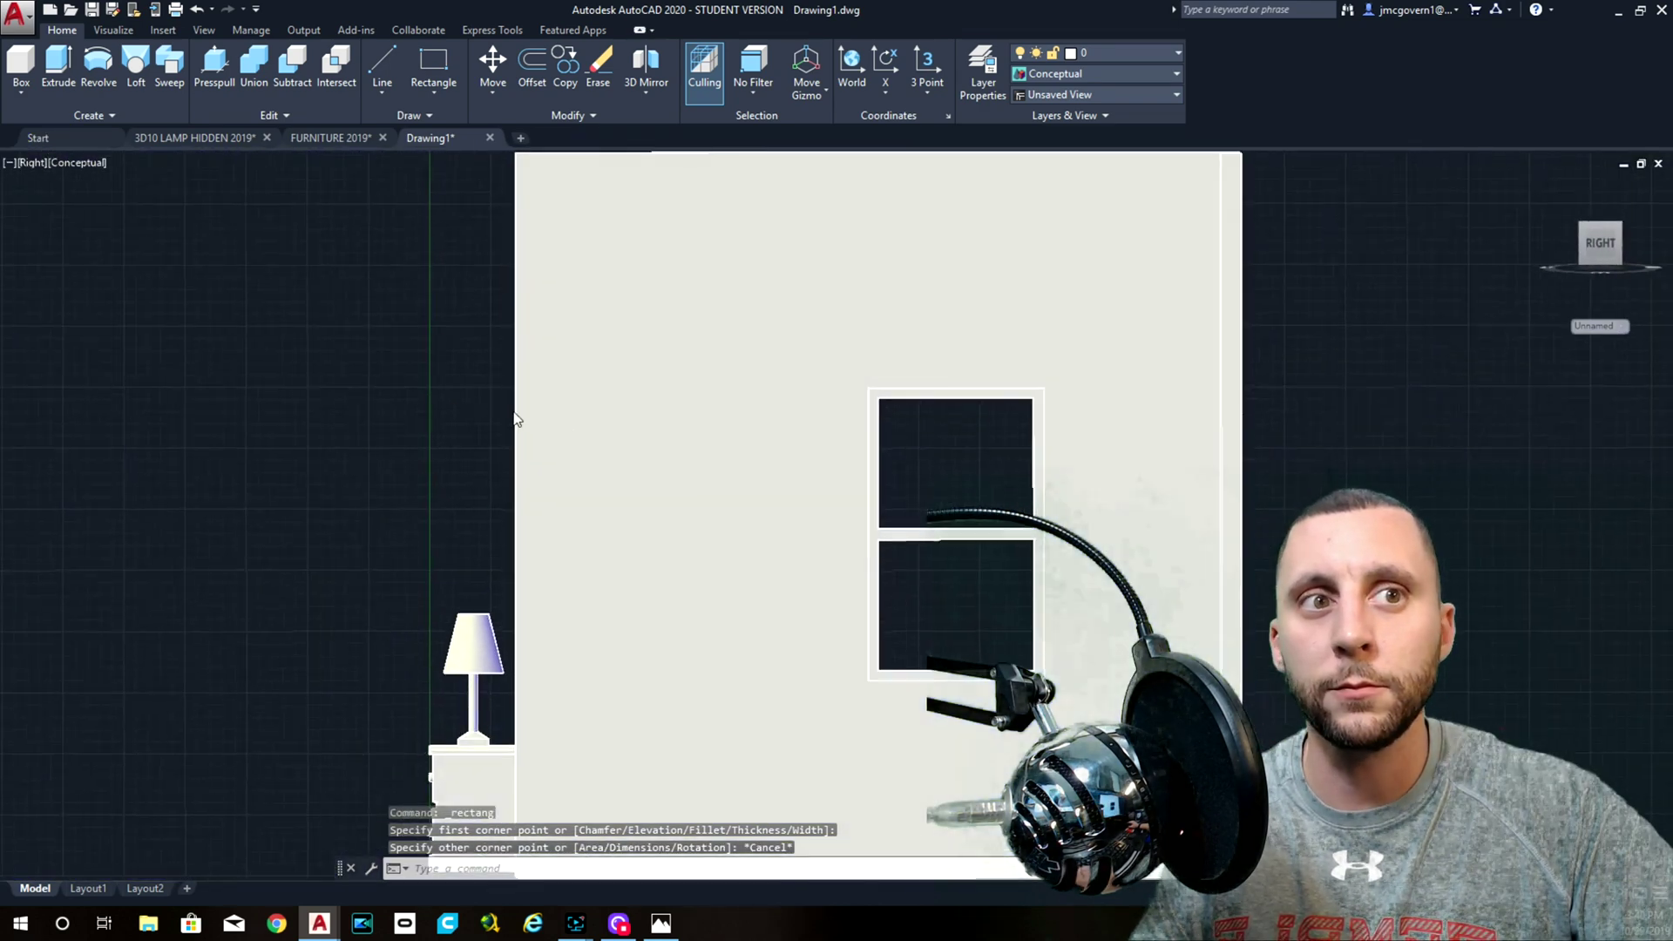
{"action": "middle_click_drag", "start_coordinate": [680, 467], "coordinate": [836, 540], "text": "shift"}
{"action": "scroll", "coordinate": [824, 528], "scroll_direction": "up", "scroll_amount": 6}
{"action": "left_click", "coordinate": [422, 57]}
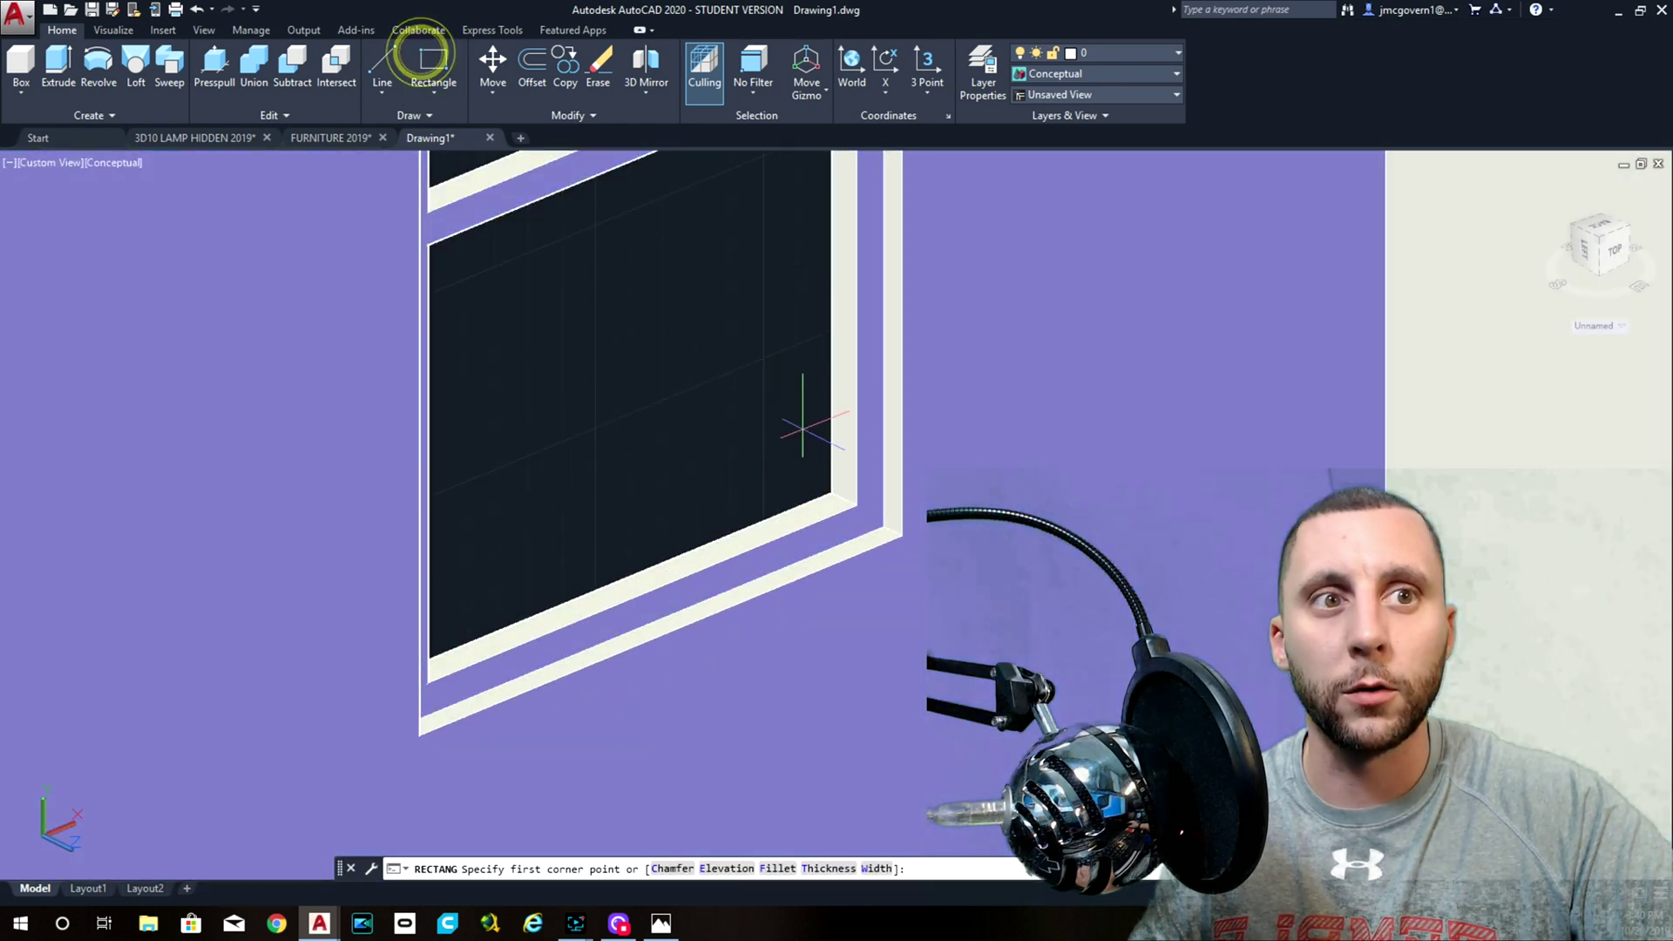
{"action": "scroll", "coordinate": [800, 422], "scroll_direction": "up", "scroll_amount": 3}
{"action": "left_click", "coordinate": [844, 500]}
{"action": "scroll", "coordinate": [740, 415], "scroll_direction": "down", "scroll_amount": 4}
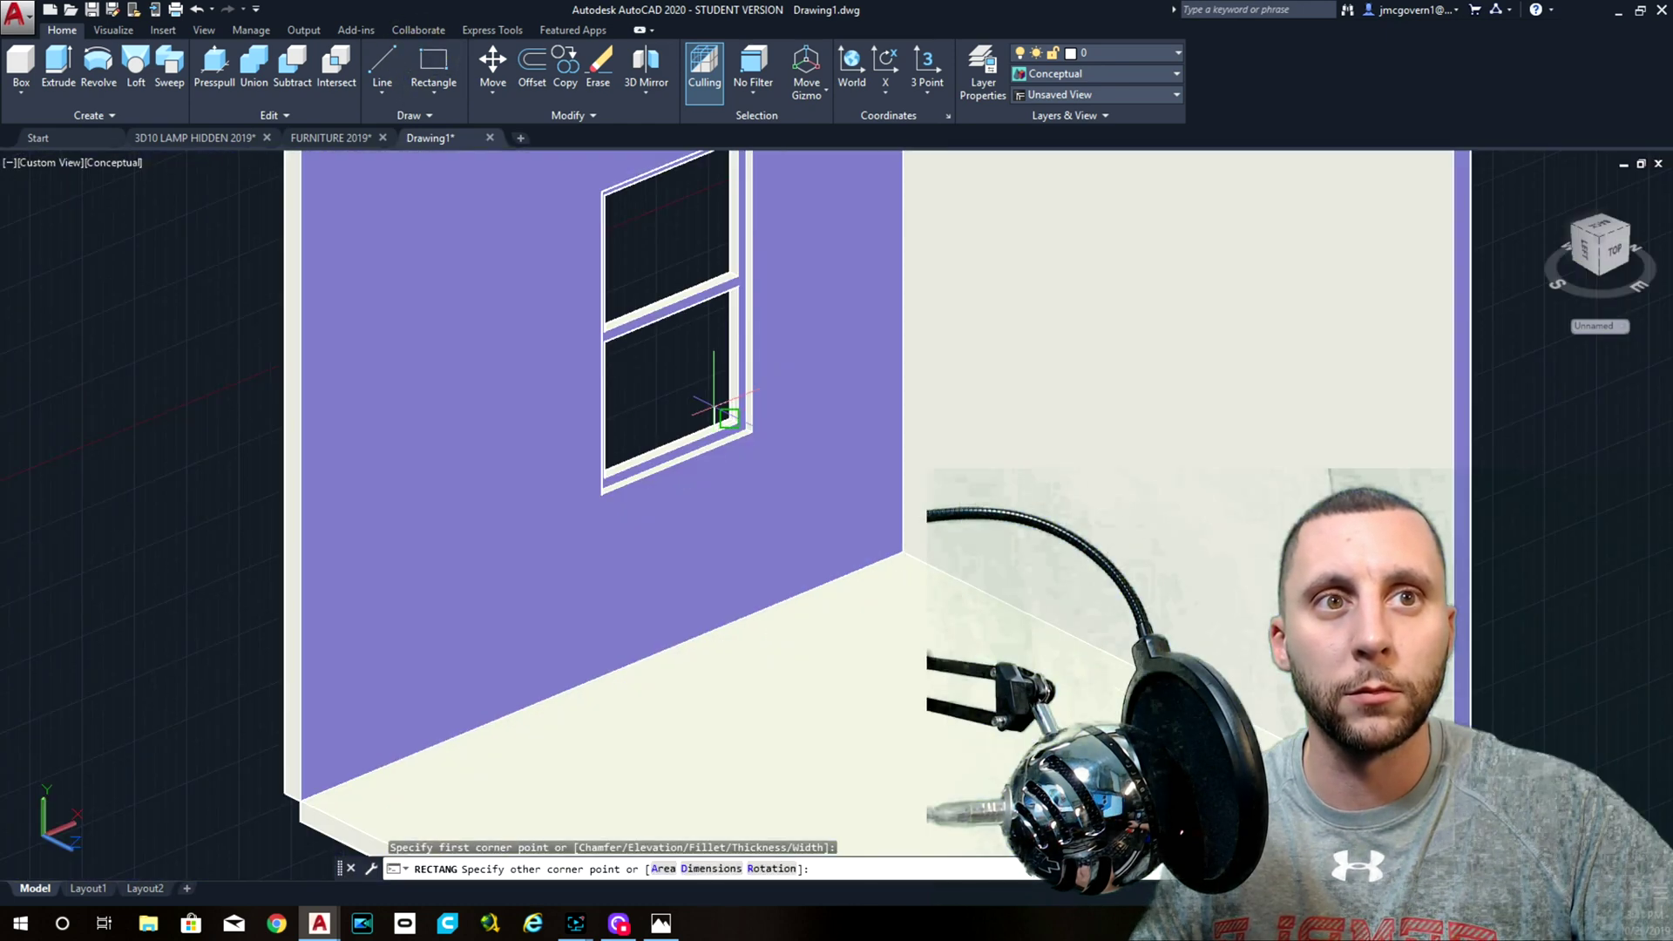
{"action": "middle_click_drag", "start_coordinate": [612, 373], "coordinate": [511, 261], "text": "shift"}
{"action": "scroll", "coordinate": [701, 379], "scroll_direction": "up", "scroll_amount": 5}
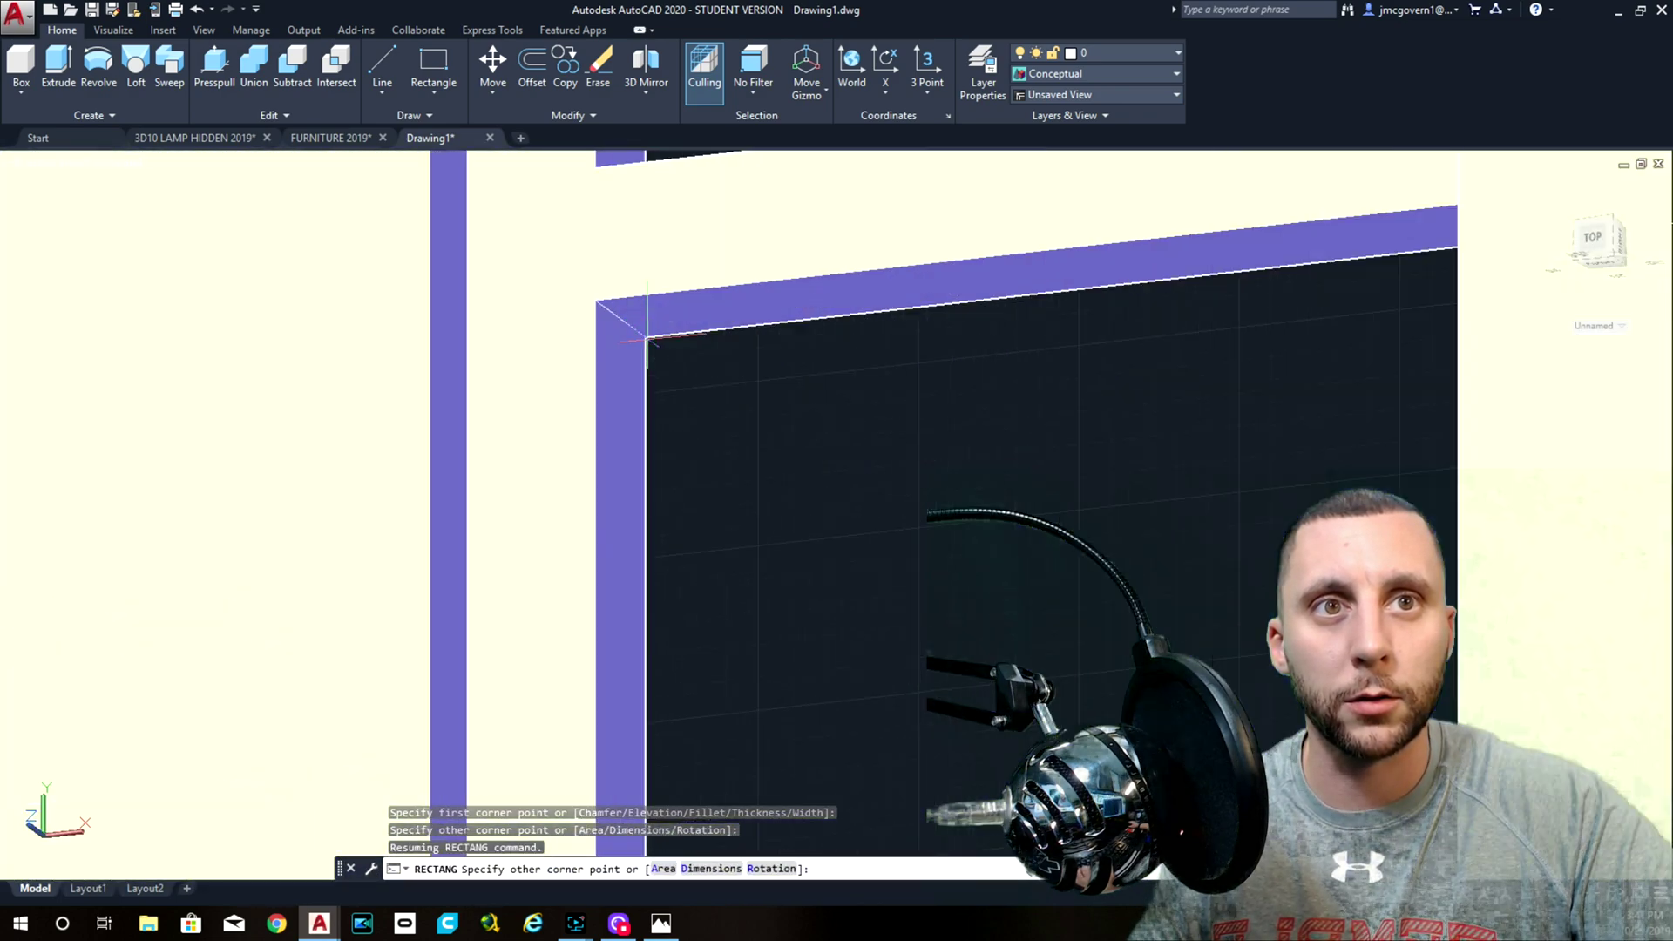
{"action": "left_click", "coordinate": [613, 315]}
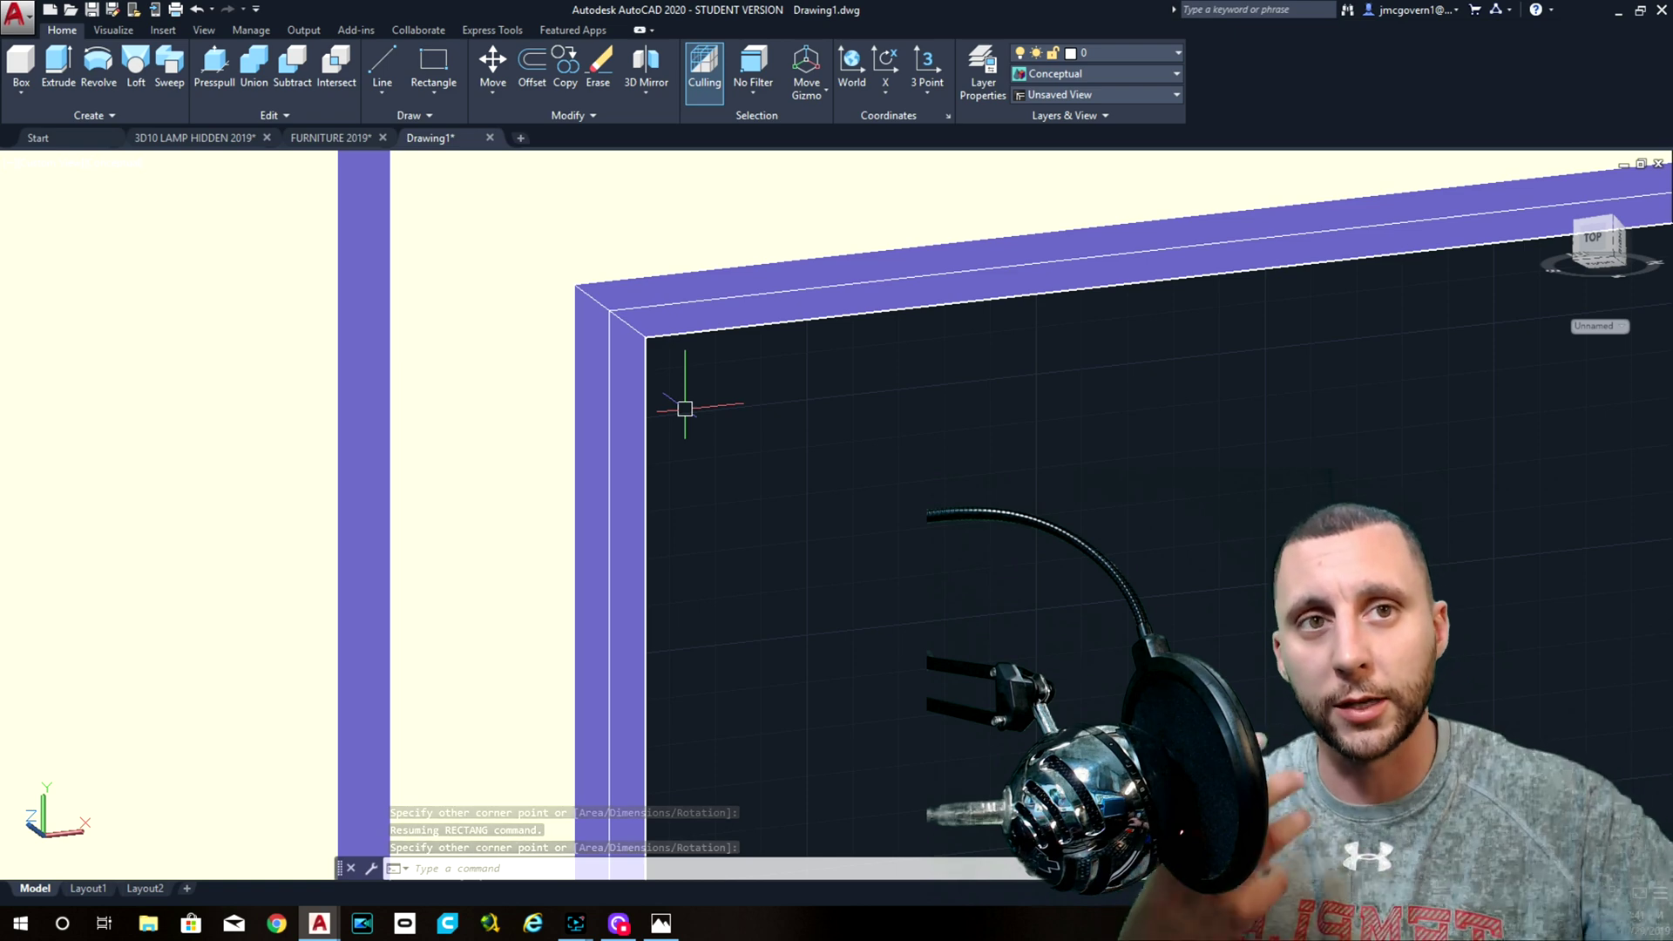
- Extrude the lower opening's rectangle by -3/4" to form the glass pane
{"action": "scroll", "coordinate": [705, 384], "scroll_direction": "down", "scroll_amount": 5}
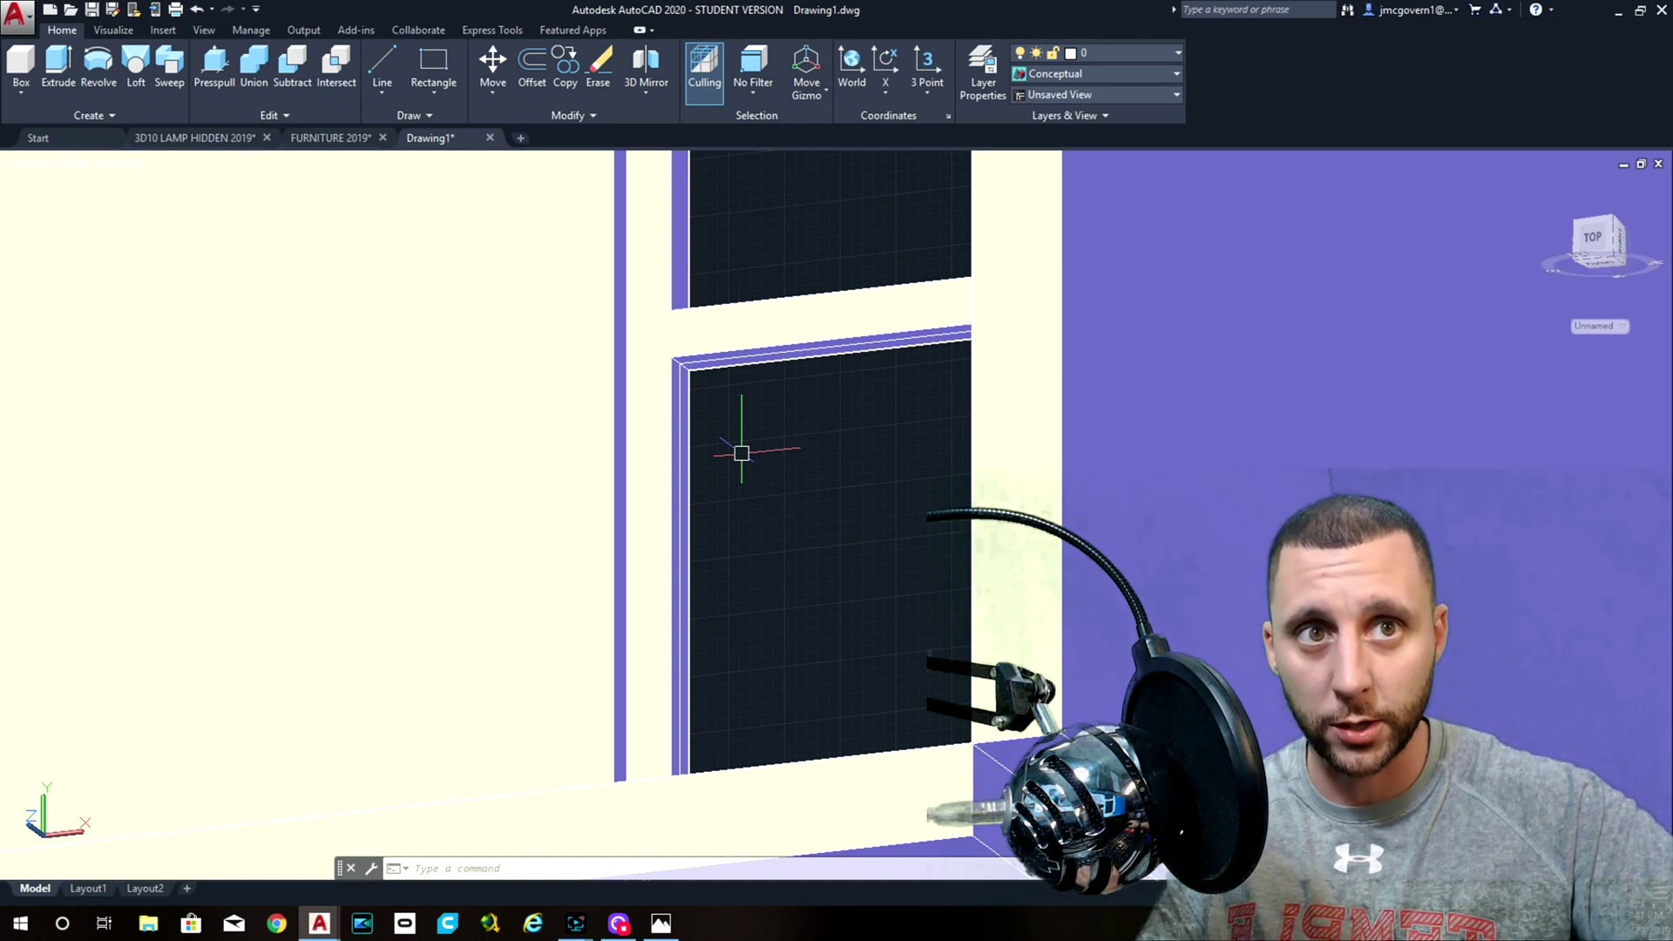
{"action": "left_click", "coordinate": [679, 419]}
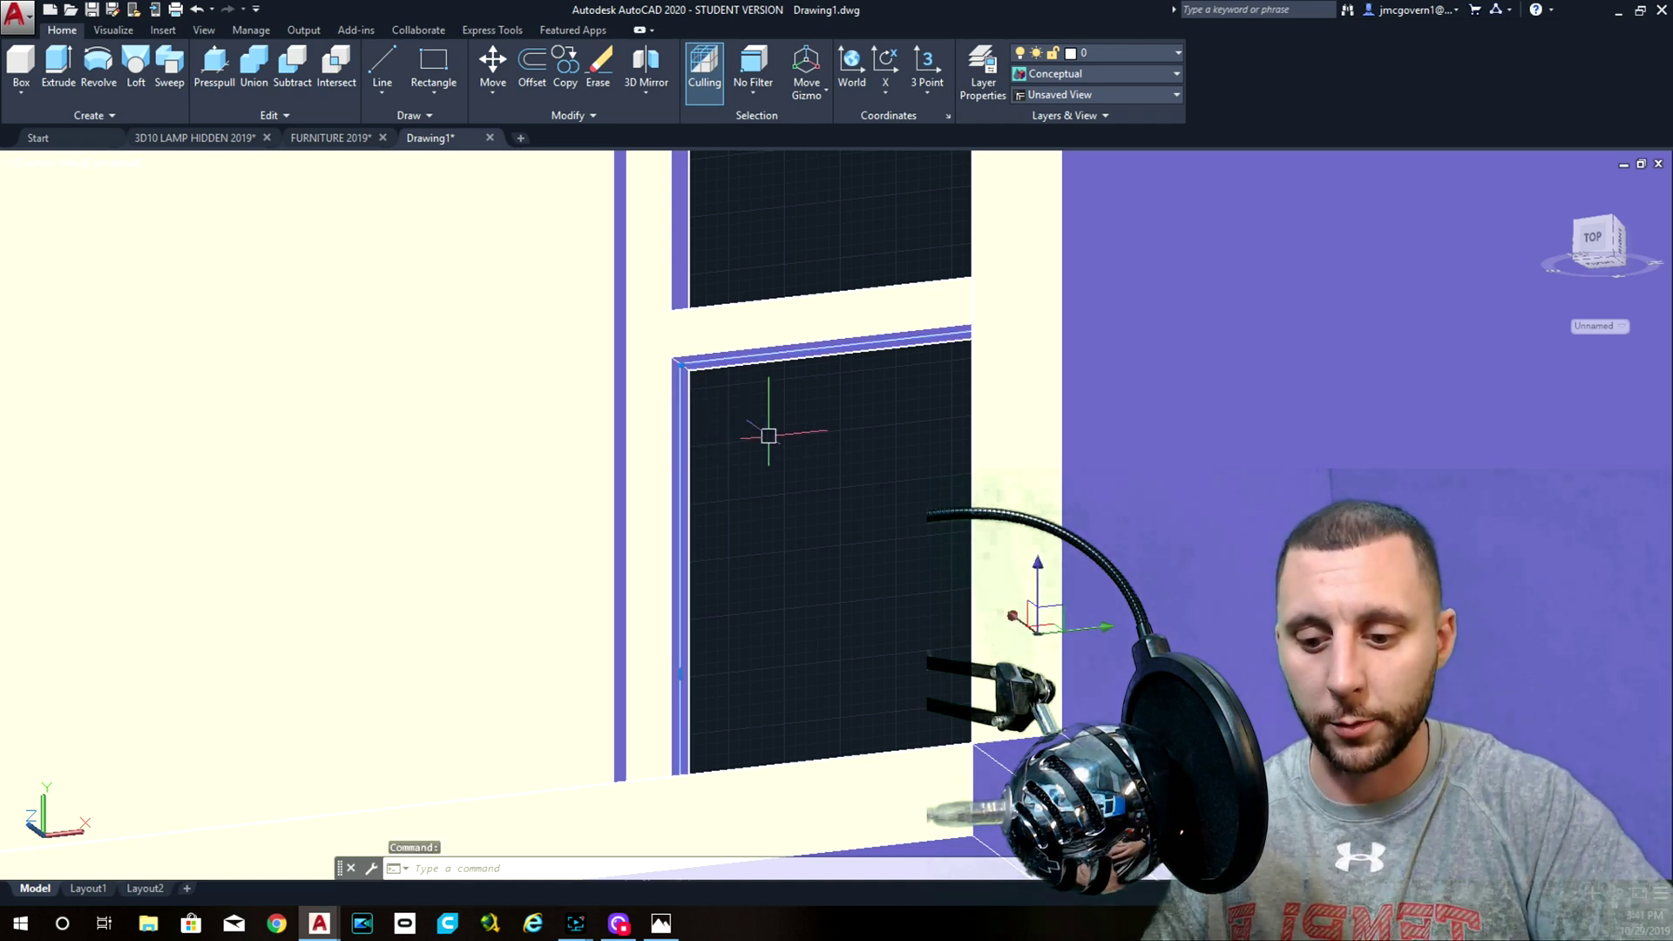
{"action": "type", "text": "extrt"}
{"action": "key", "text": "Return"}
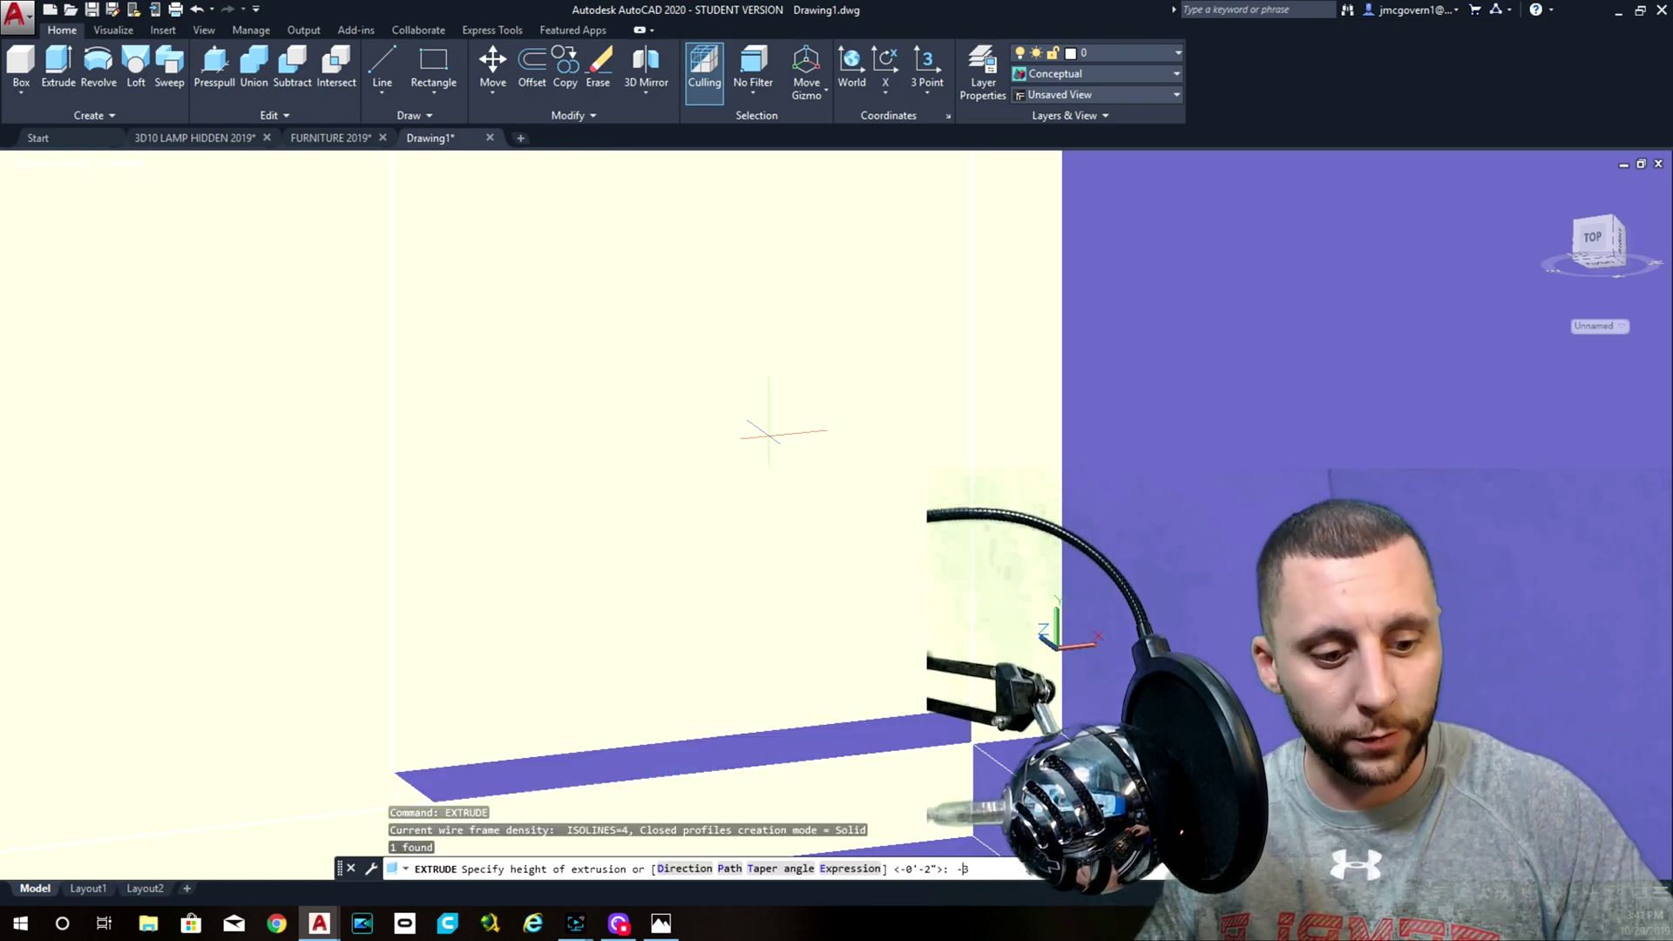
{"action": "type", "text": "-3/4"}
{"action": "key", "text": "Return"}
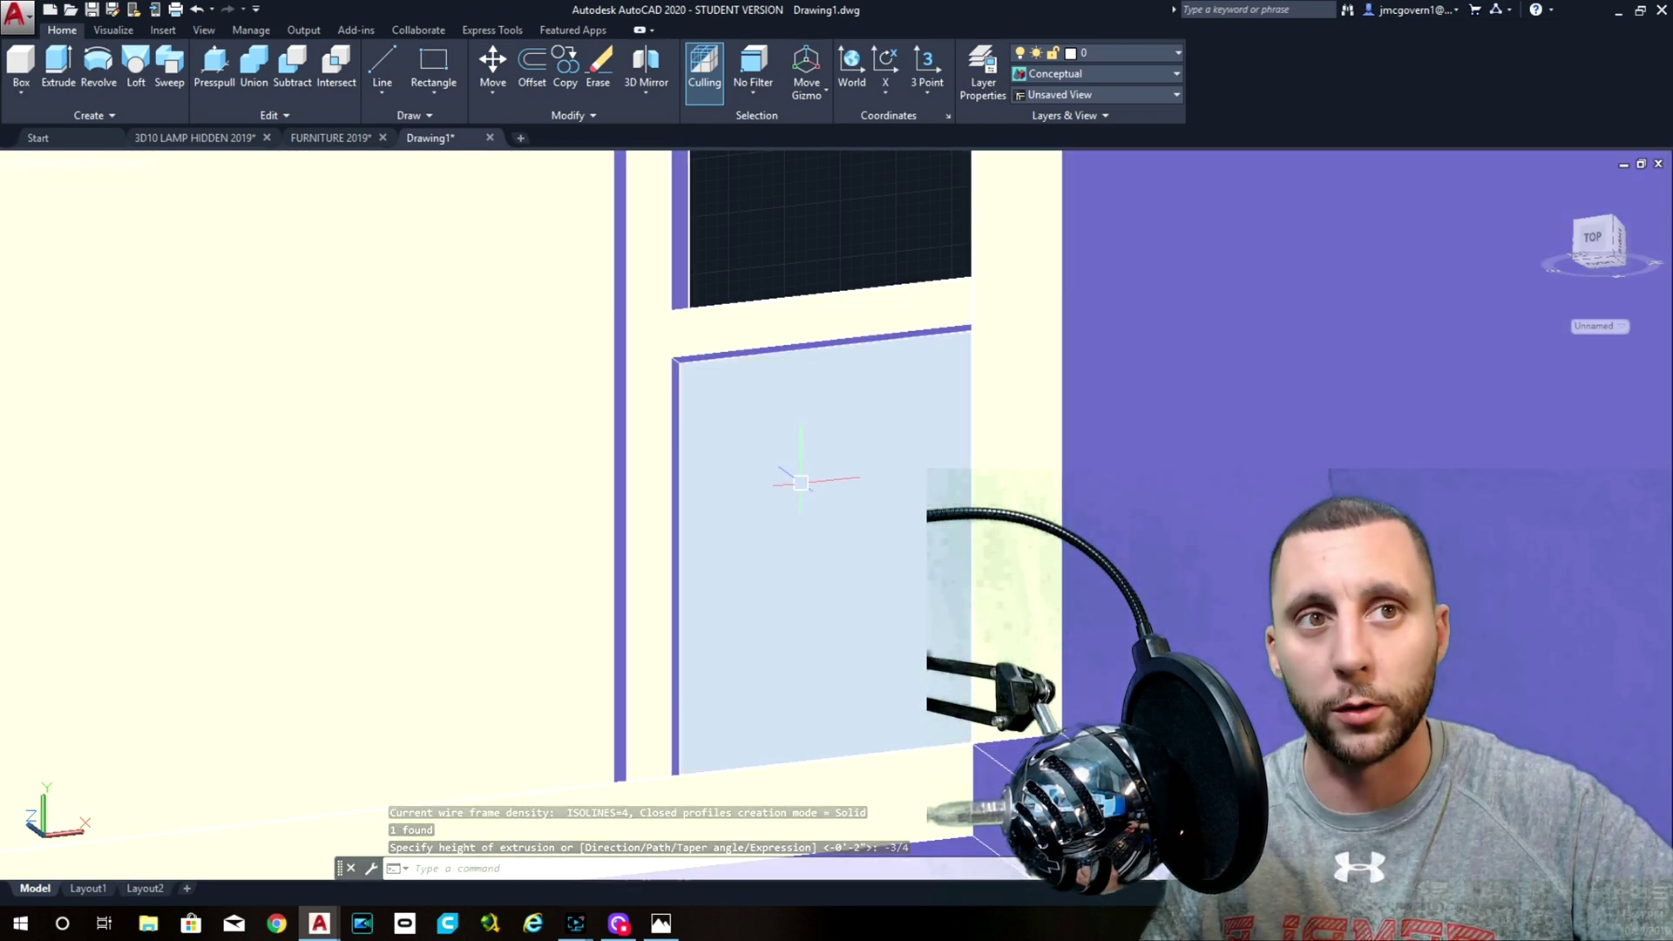
- Copy the lower glass pane into the upper window opening, using the matching inner frame corners as base and destination points
{"action": "left_click", "coordinate": [800, 482]}
{"action": "type", "text": "c"}
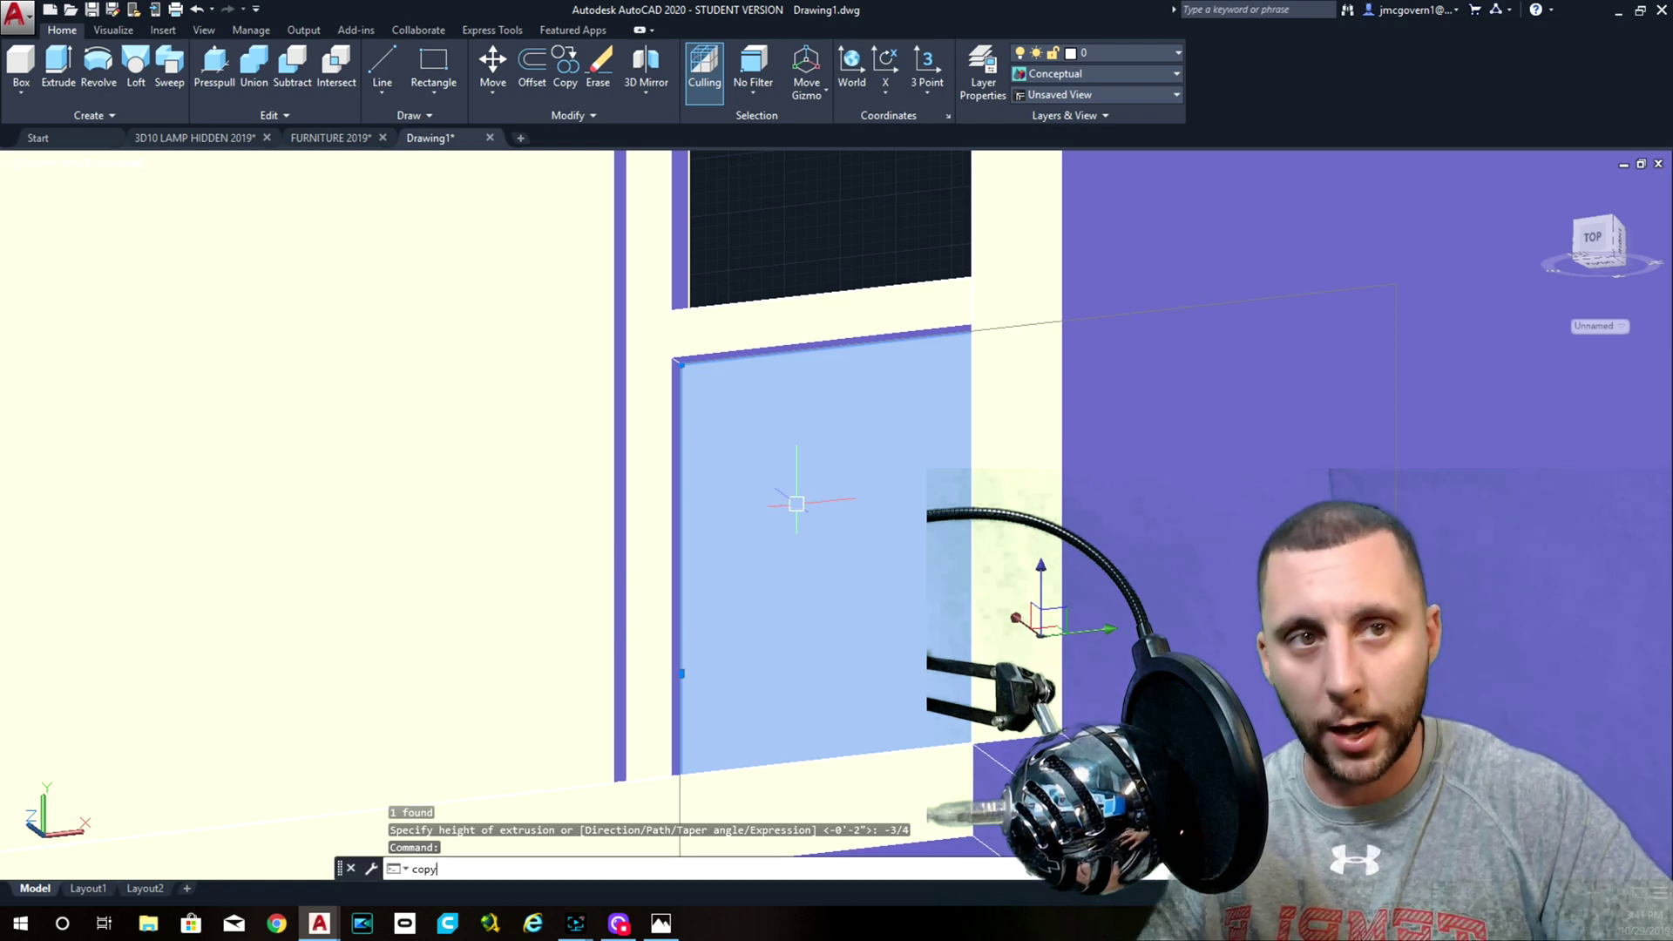
{"action": "type", "text": "opy"}
{"action": "key", "text": "Return"}
{"action": "scroll", "coordinate": [754, 568], "scroll_direction": "down", "scroll_amount": 6}
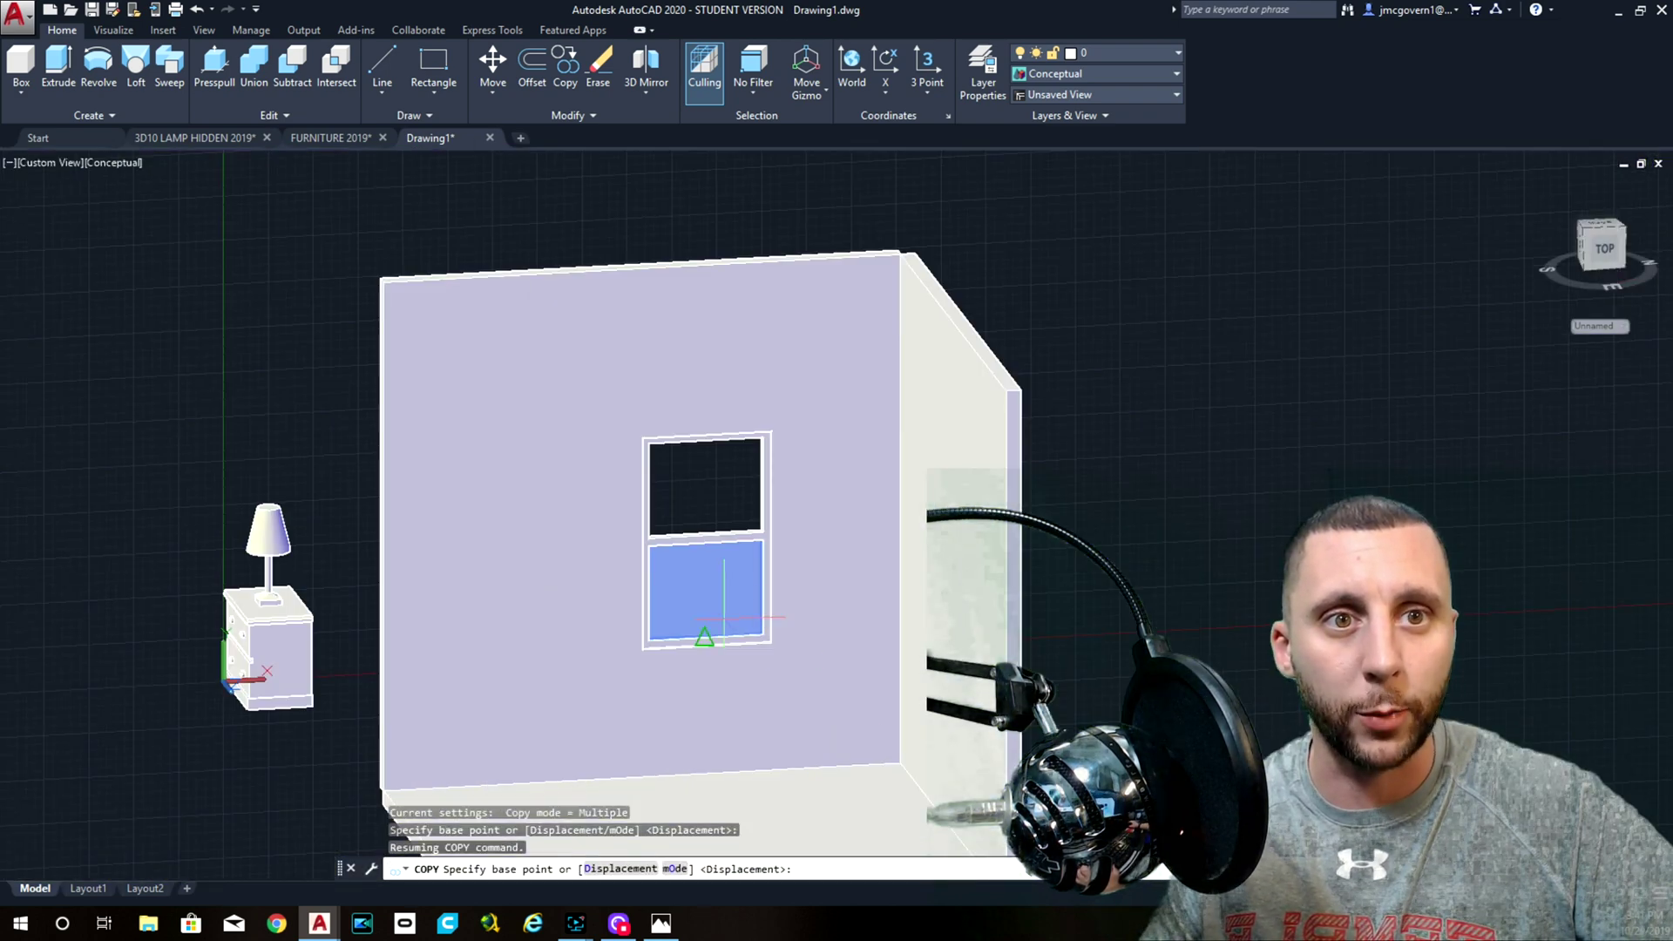
{"action": "middle_click_drag", "start_coordinate": [724, 619], "coordinate": [803, 645], "text": "shift"}
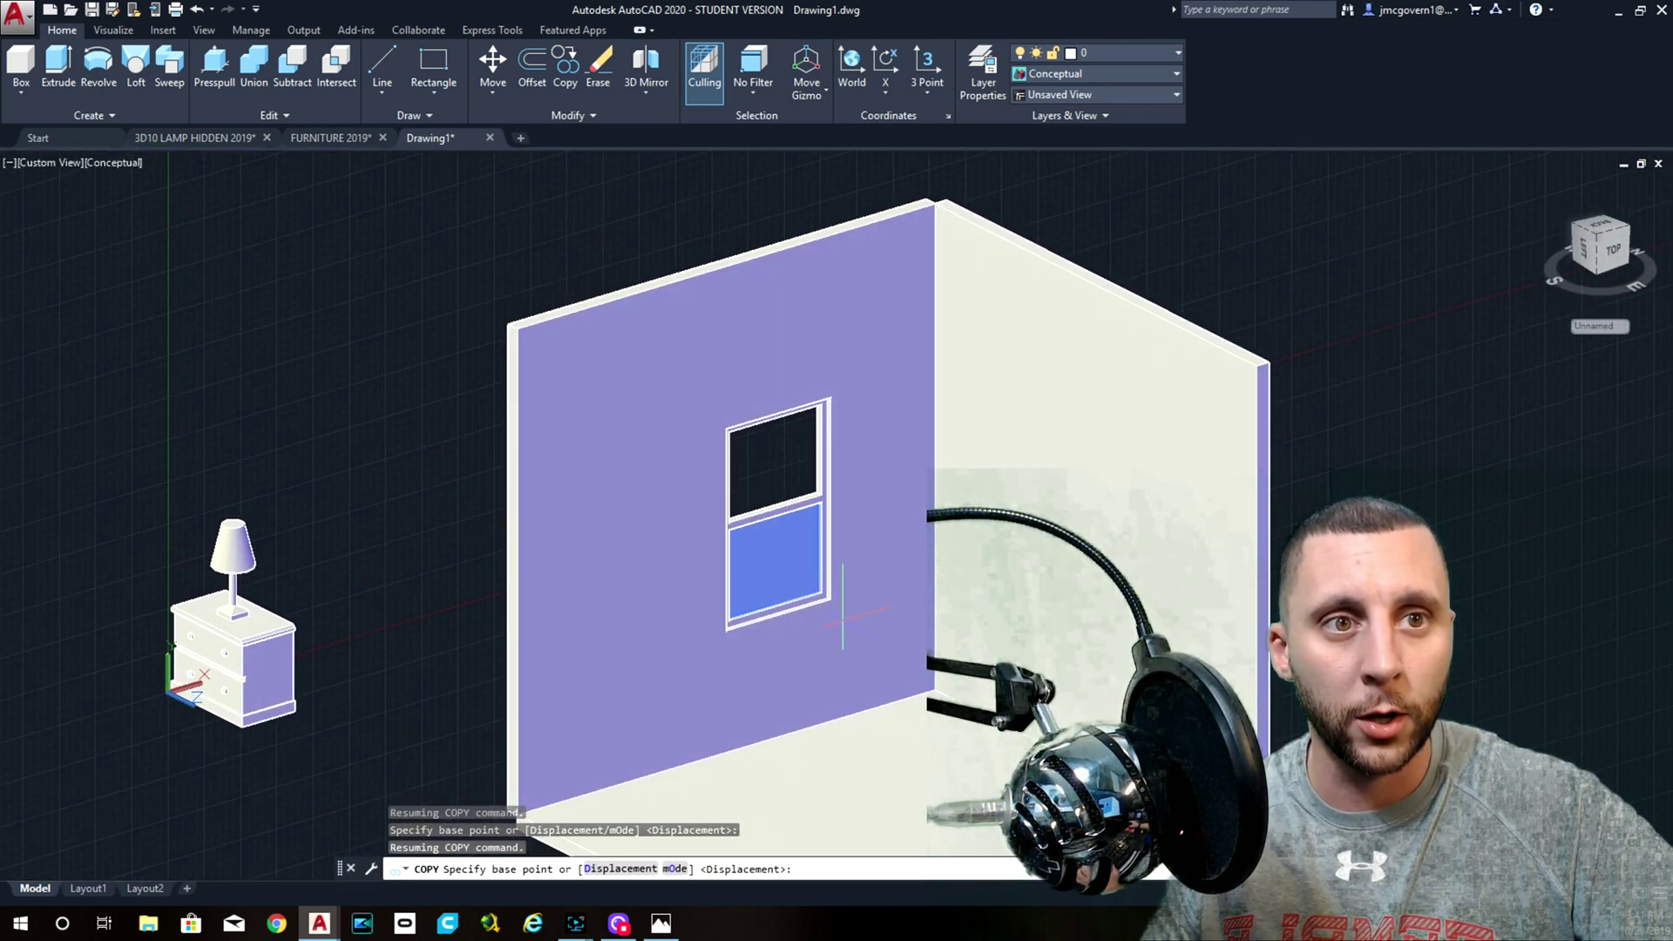
{"action": "scroll", "coordinate": [819, 628], "scroll_direction": "up", "scroll_amount": 6}
{"action": "middle_click_drag", "start_coordinate": [775, 492], "coordinate": [788, 555]}
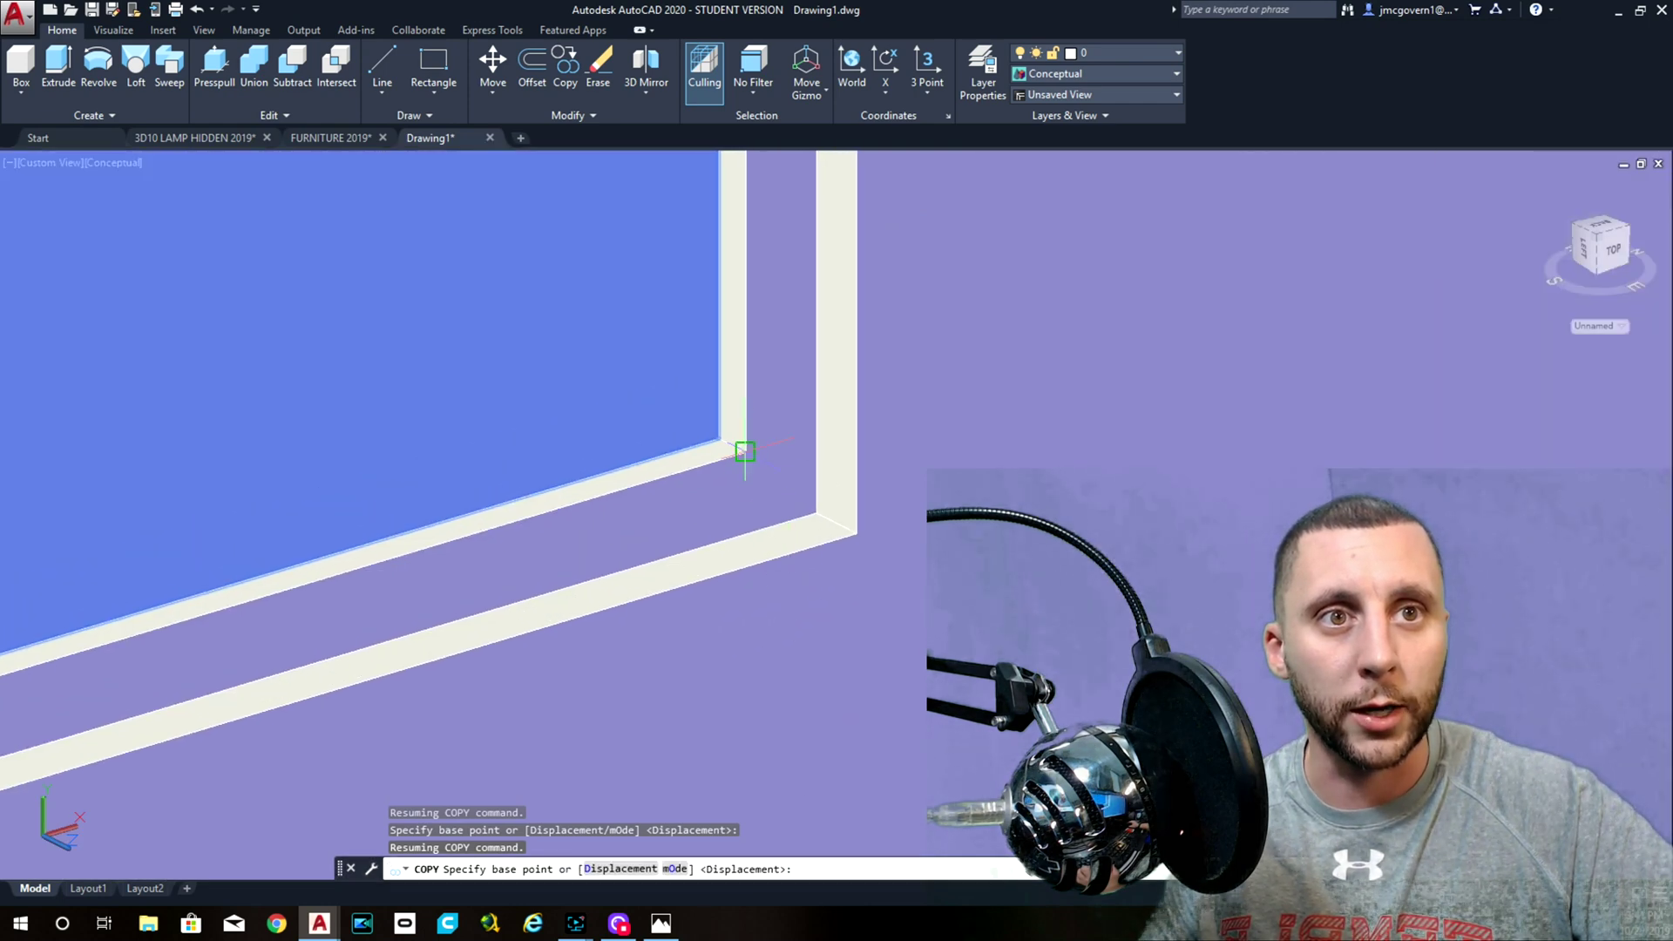
{"action": "left_click", "coordinate": [745, 450]}
{"action": "middle_click_drag", "start_coordinate": [745, 450], "coordinate": [733, 332], "text": "shift"}
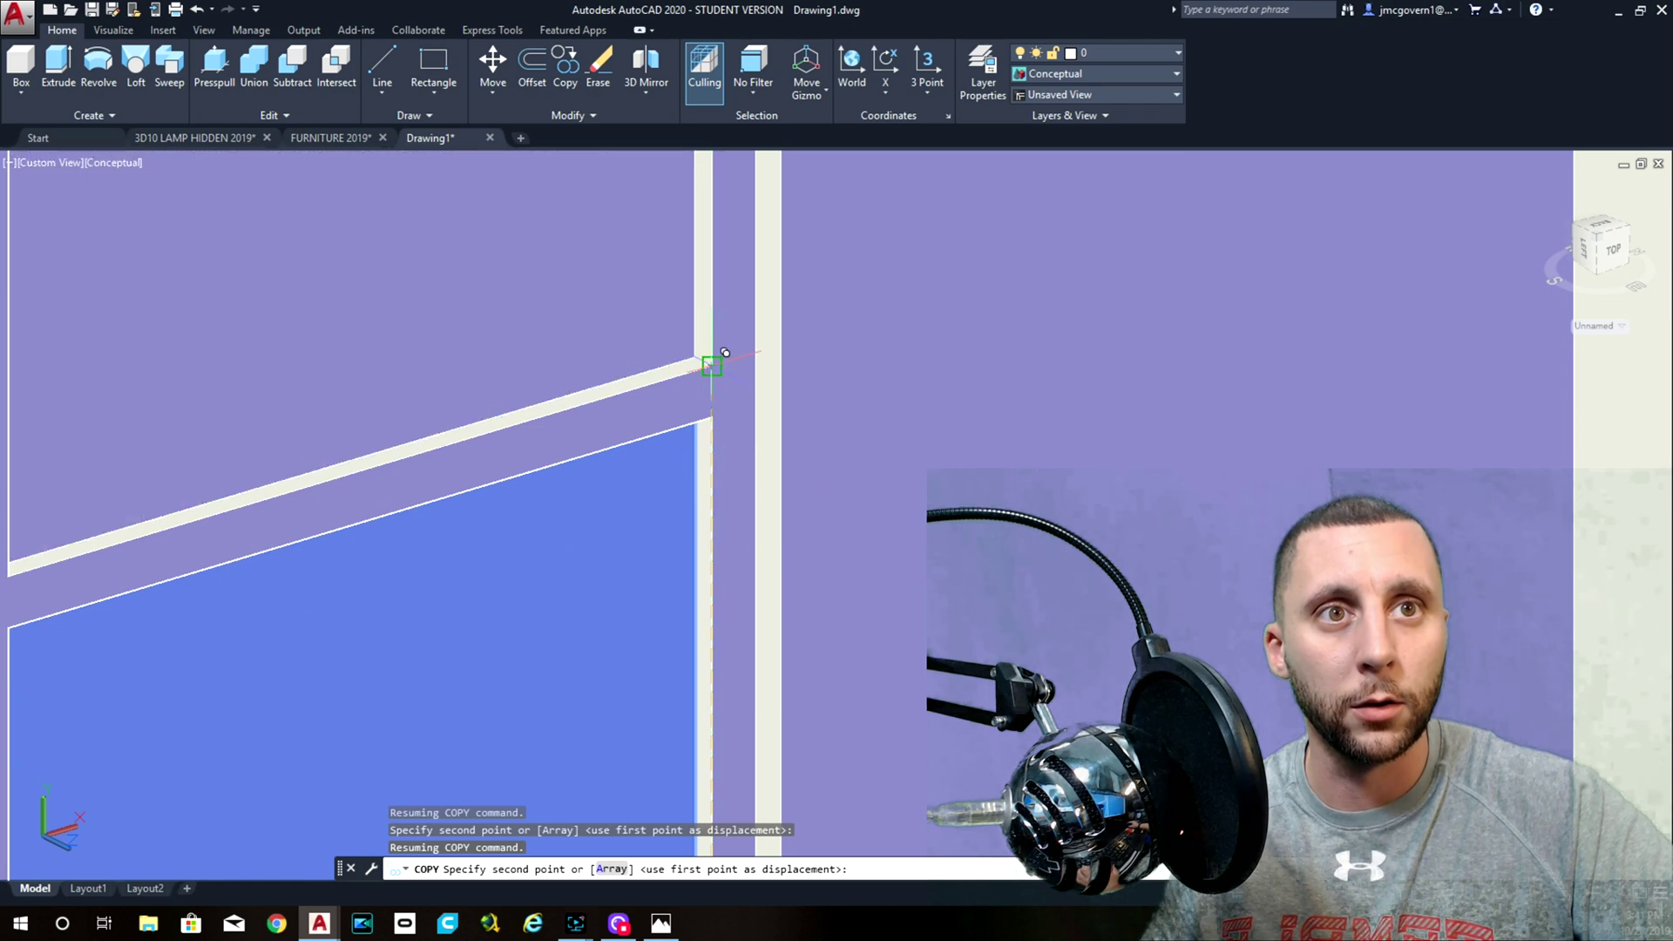
{"action": "left_click", "coordinate": [712, 364]}
{"action": "scroll", "coordinate": [725, 352], "scroll_direction": "down", "scroll_amount": 10}
{"action": "key", "text": "Escape"}
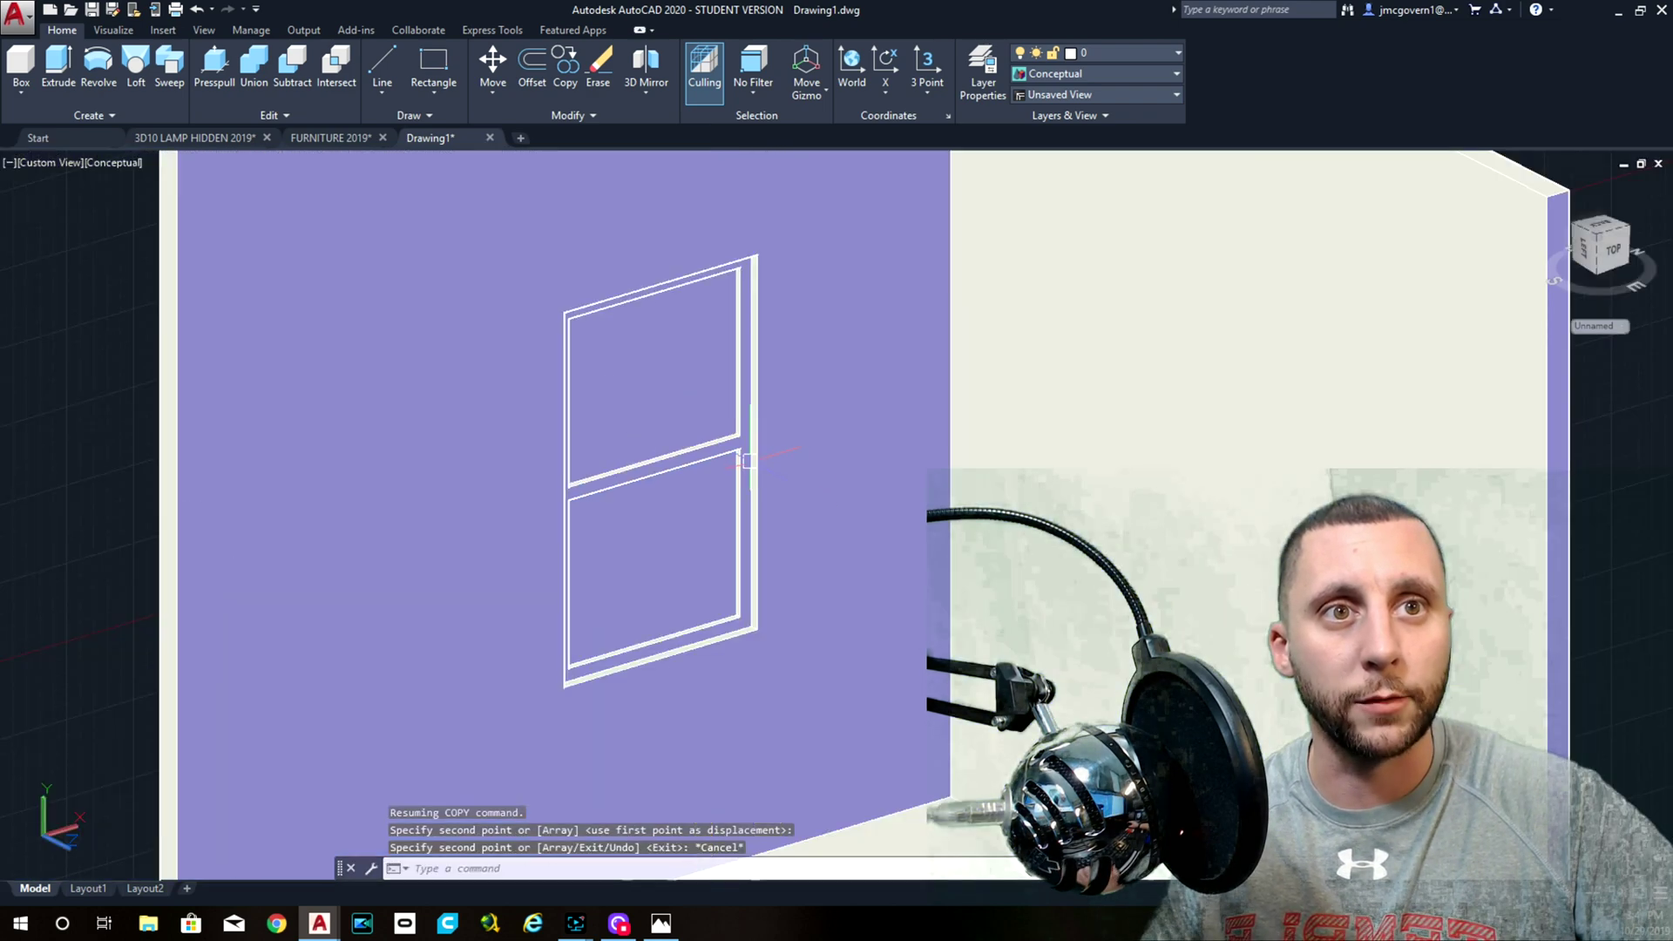
{"action": "key", "text": "Escape"}
{"action": "key", "text": "Escape"}
- Switch to the Front view around the corner where the window wall meets the floor
{"action": "scroll", "coordinate": [750, 593], "scroll_direction": "down", "scroll_amount": 3}
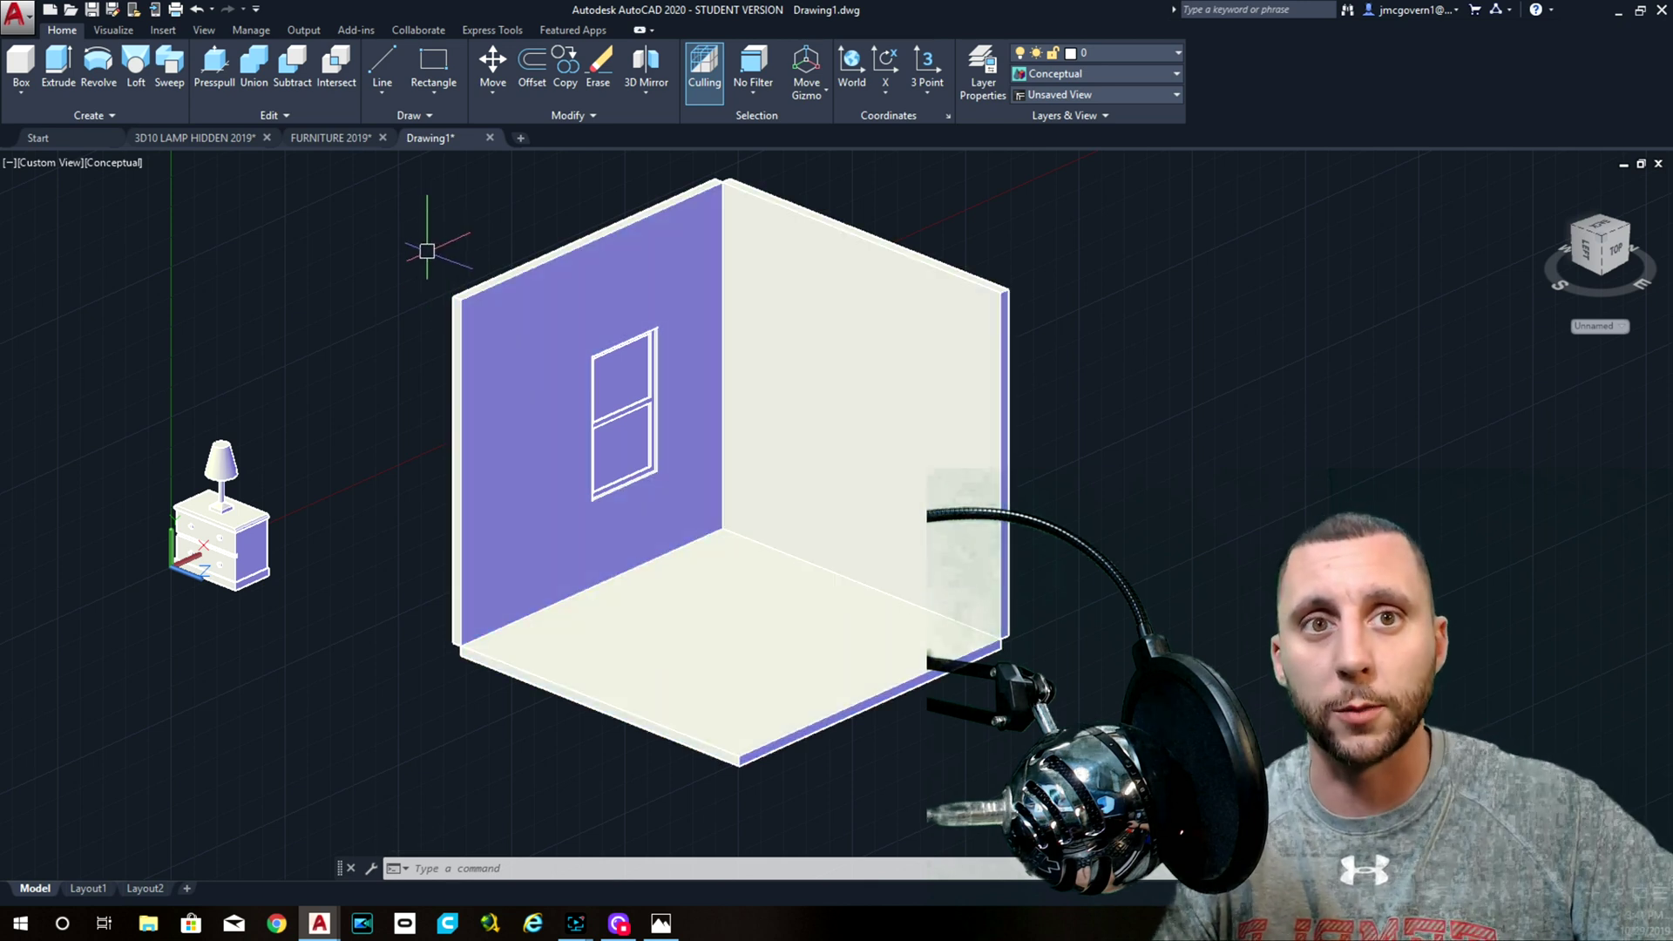
{"action": "left_click", "coordinate": [55, 161]}
{"action": "left_click", "coordinate": [118, 284]}
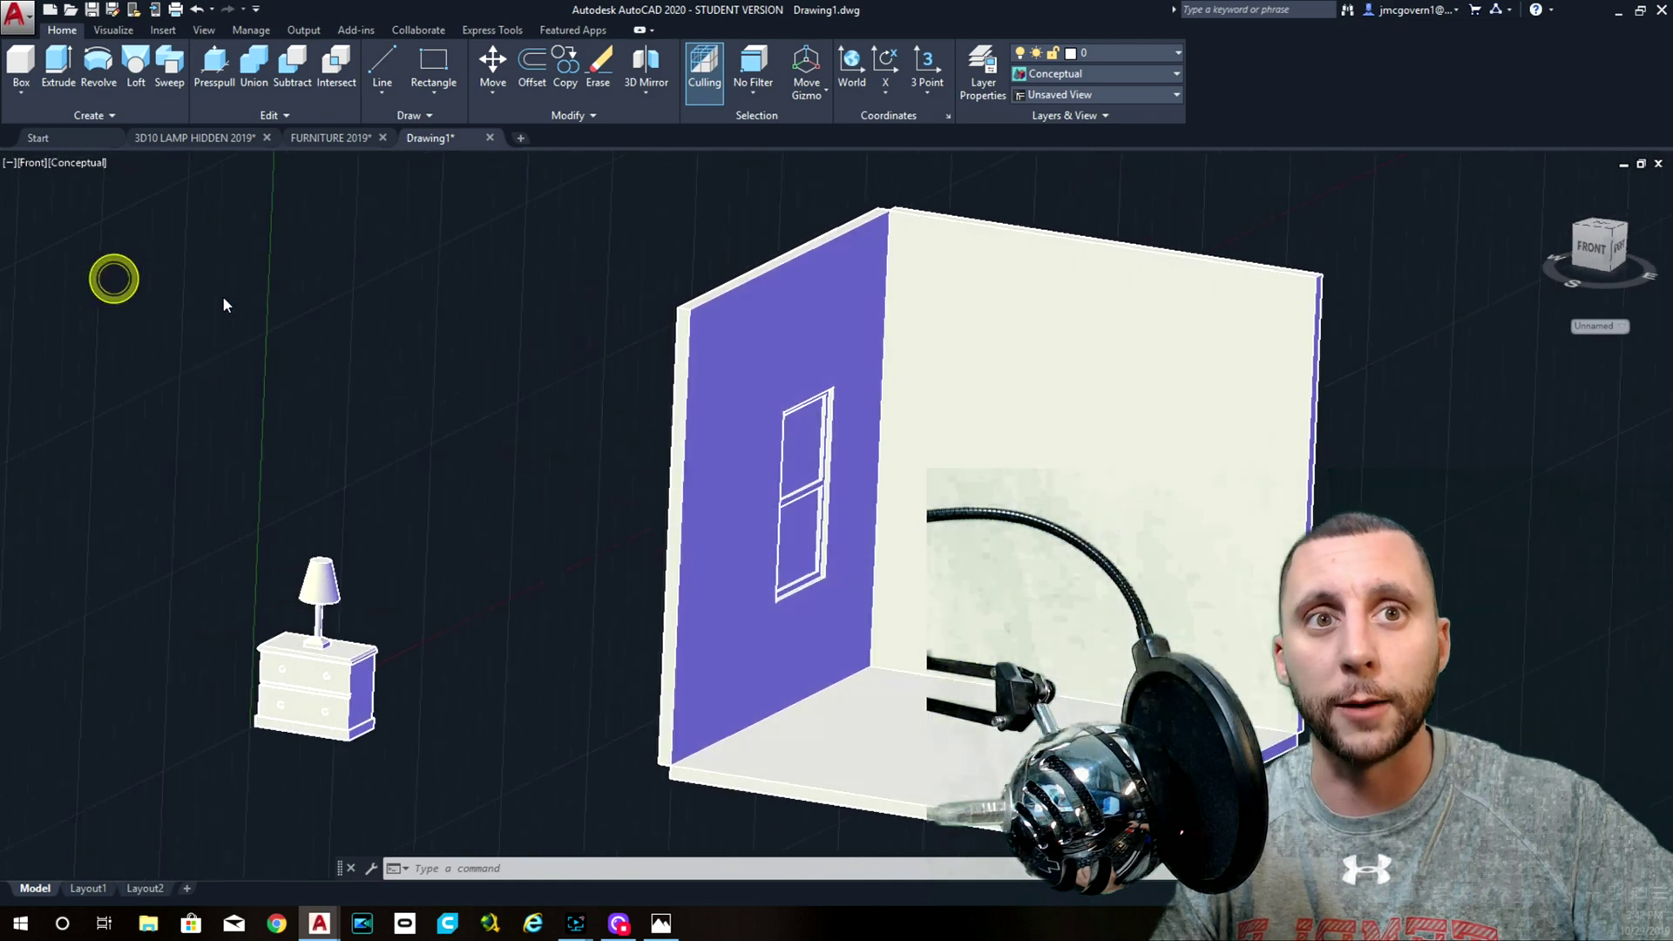
{"action": "scroll", "coordinate": [636, 420], "scroll_direction": "up", "scroll_amount": 8}
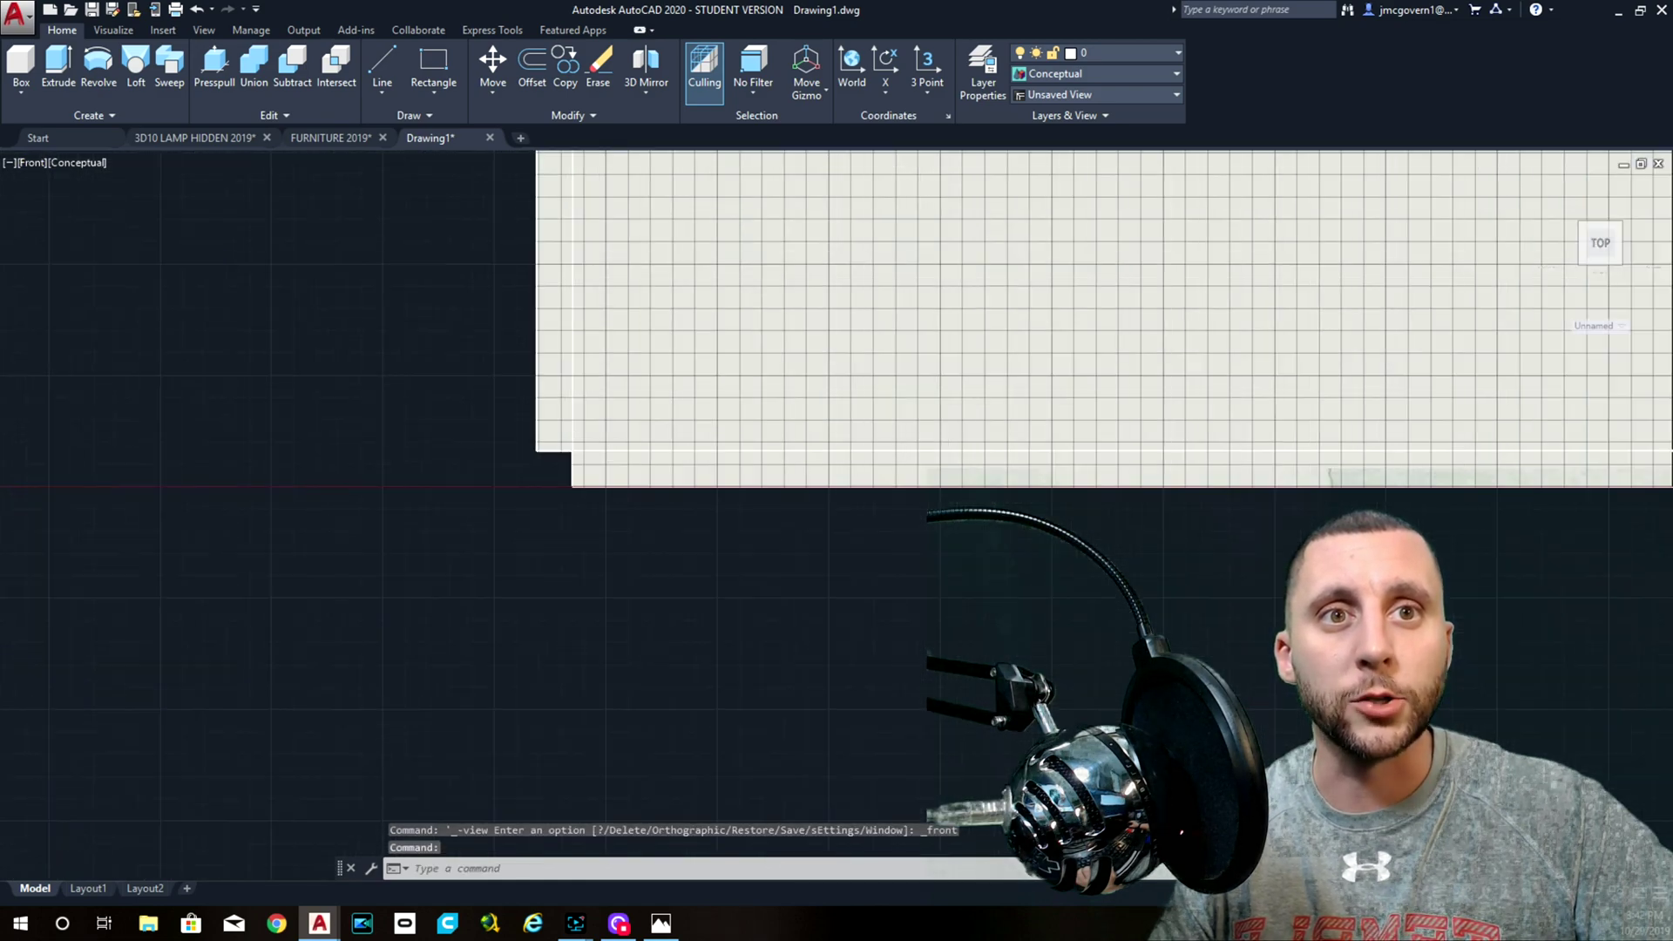
{"action": "left_click", "coordinate": [384, 68]}
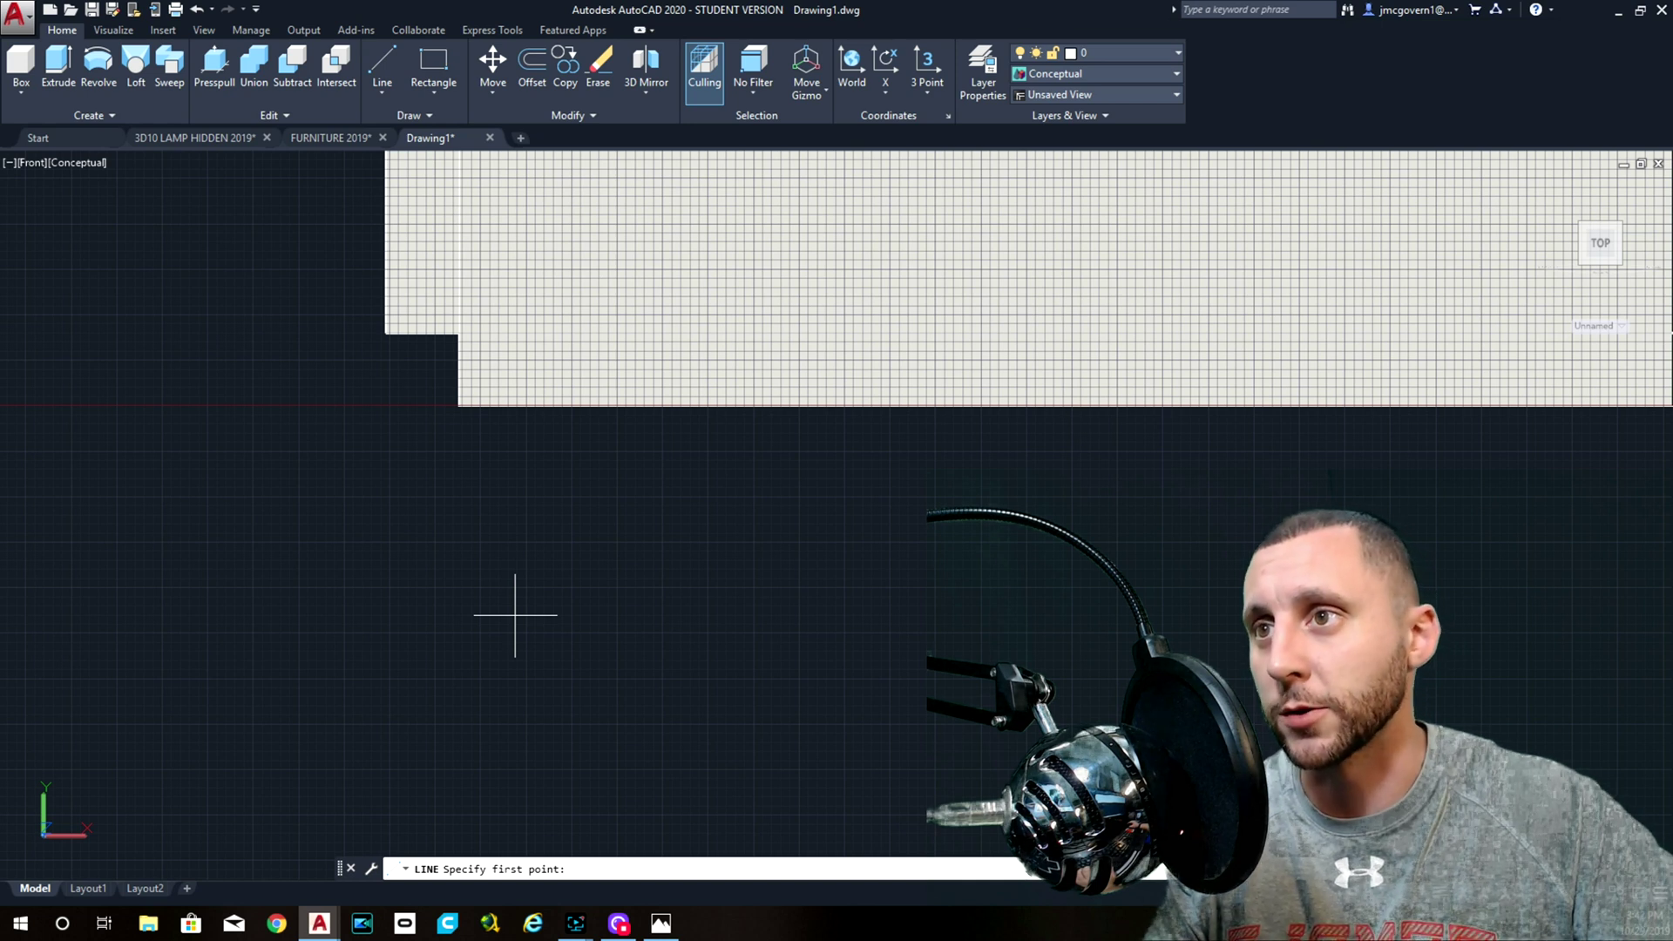
{"action": "left_click", "coordinate": [515, 614]}
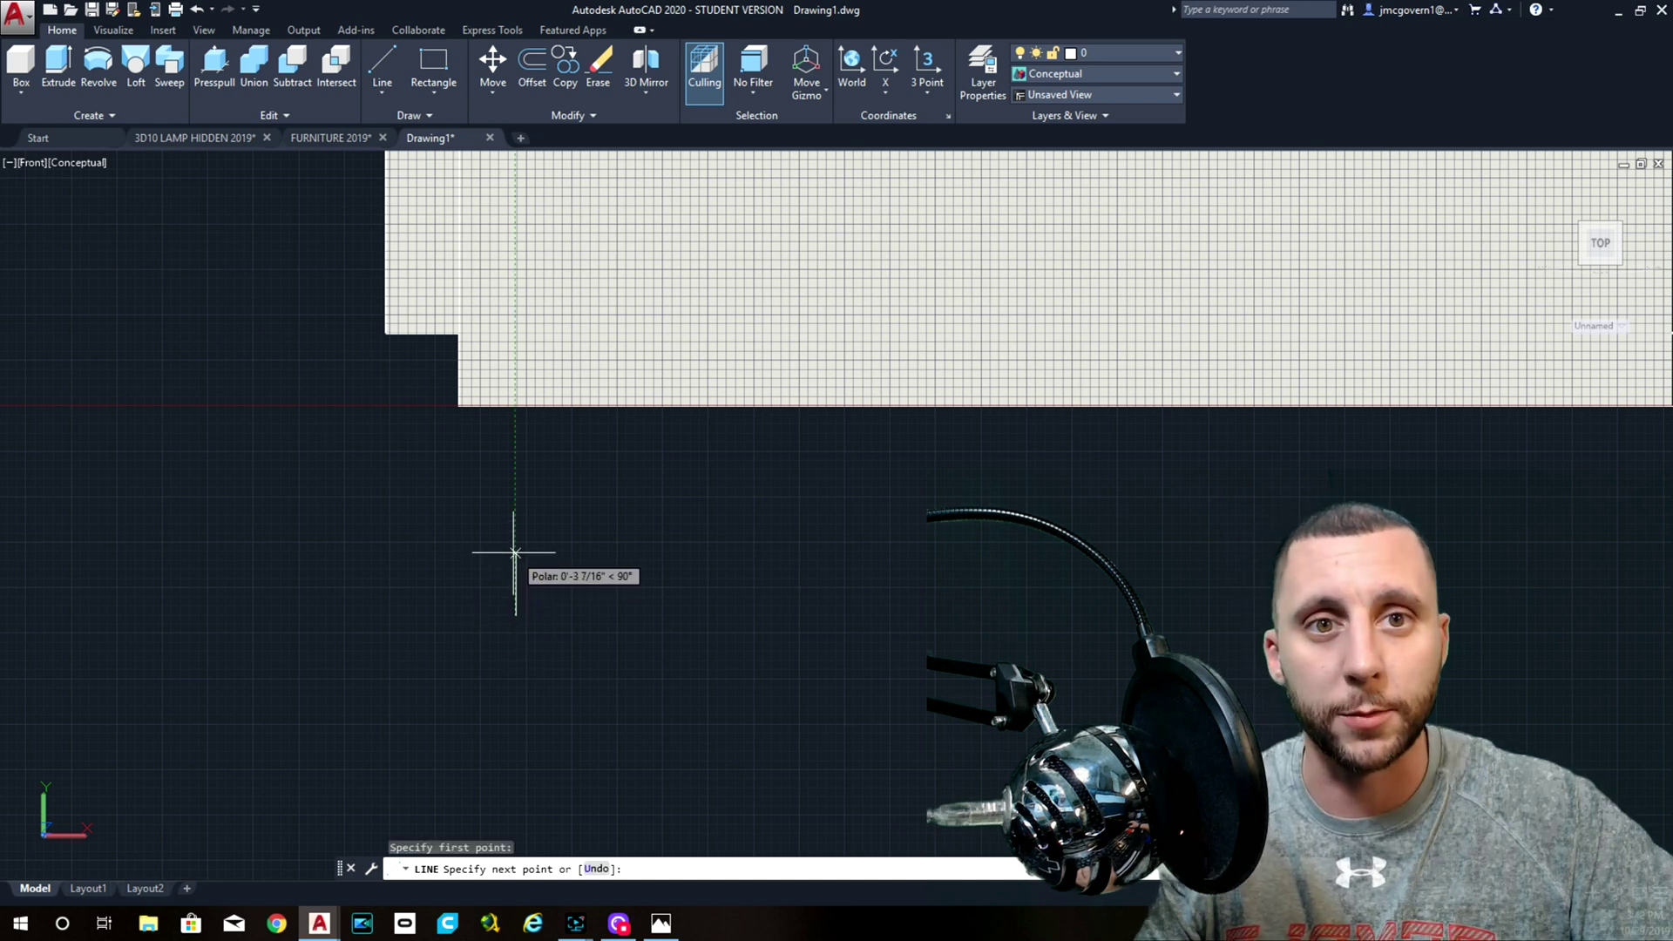
{"action": "key", "text": "Escape"}
- Draw a 4" vertical polyline in the empty area below the floor's corner as the trim profile's back edge
{"action": "left_click", "coordinate": [384, 90]}
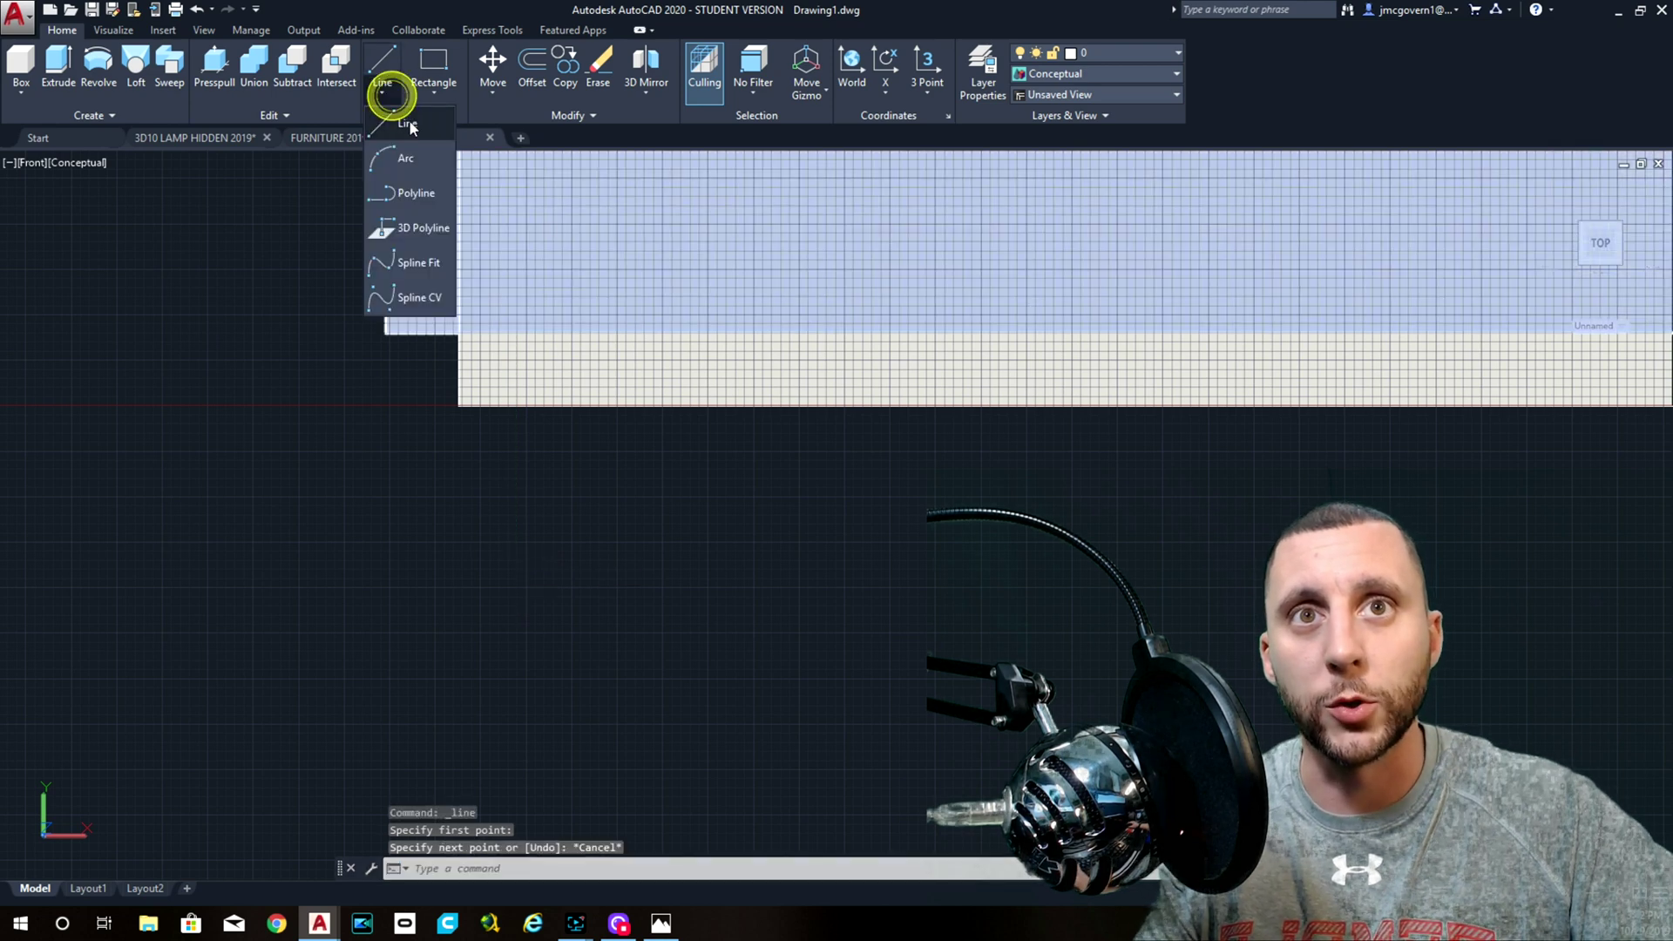
{"action": "left_click", "coordinate": [424, 194]}
{"action": "left_click", "coordinate": [550, 621]}
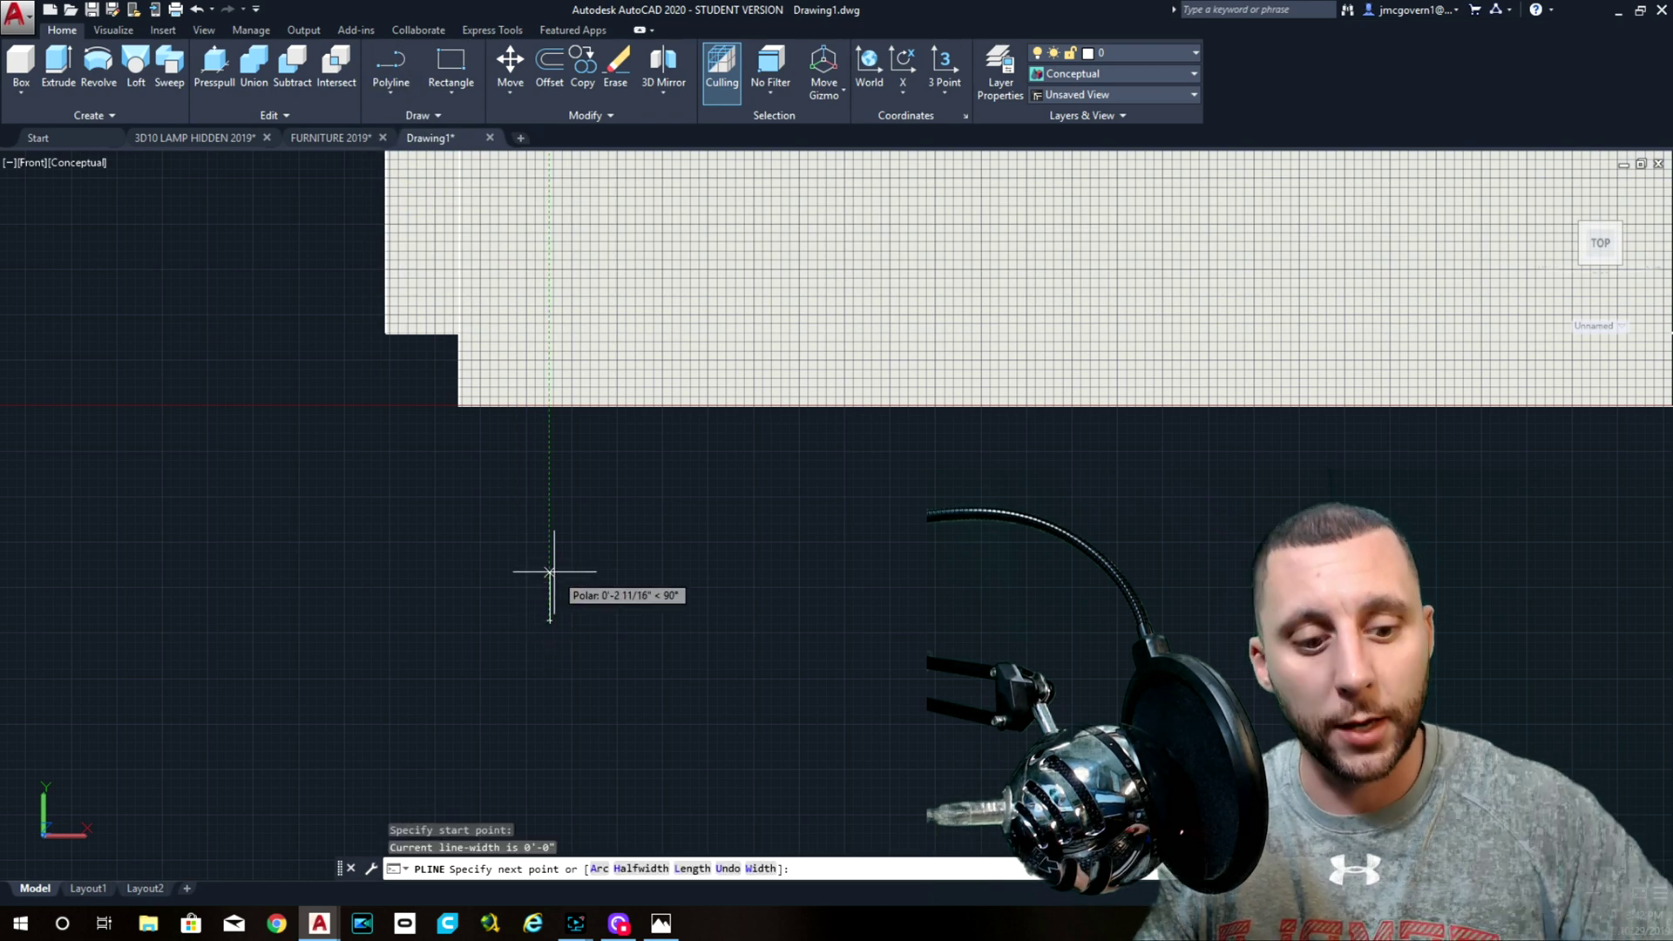
{"action": "type", "text": "4"}
{"action": "key", "text": "Return"}
{"action": "scroll", "coordinate": [553, 567], "scroll_direction": "up", "scroll_amount": 2}
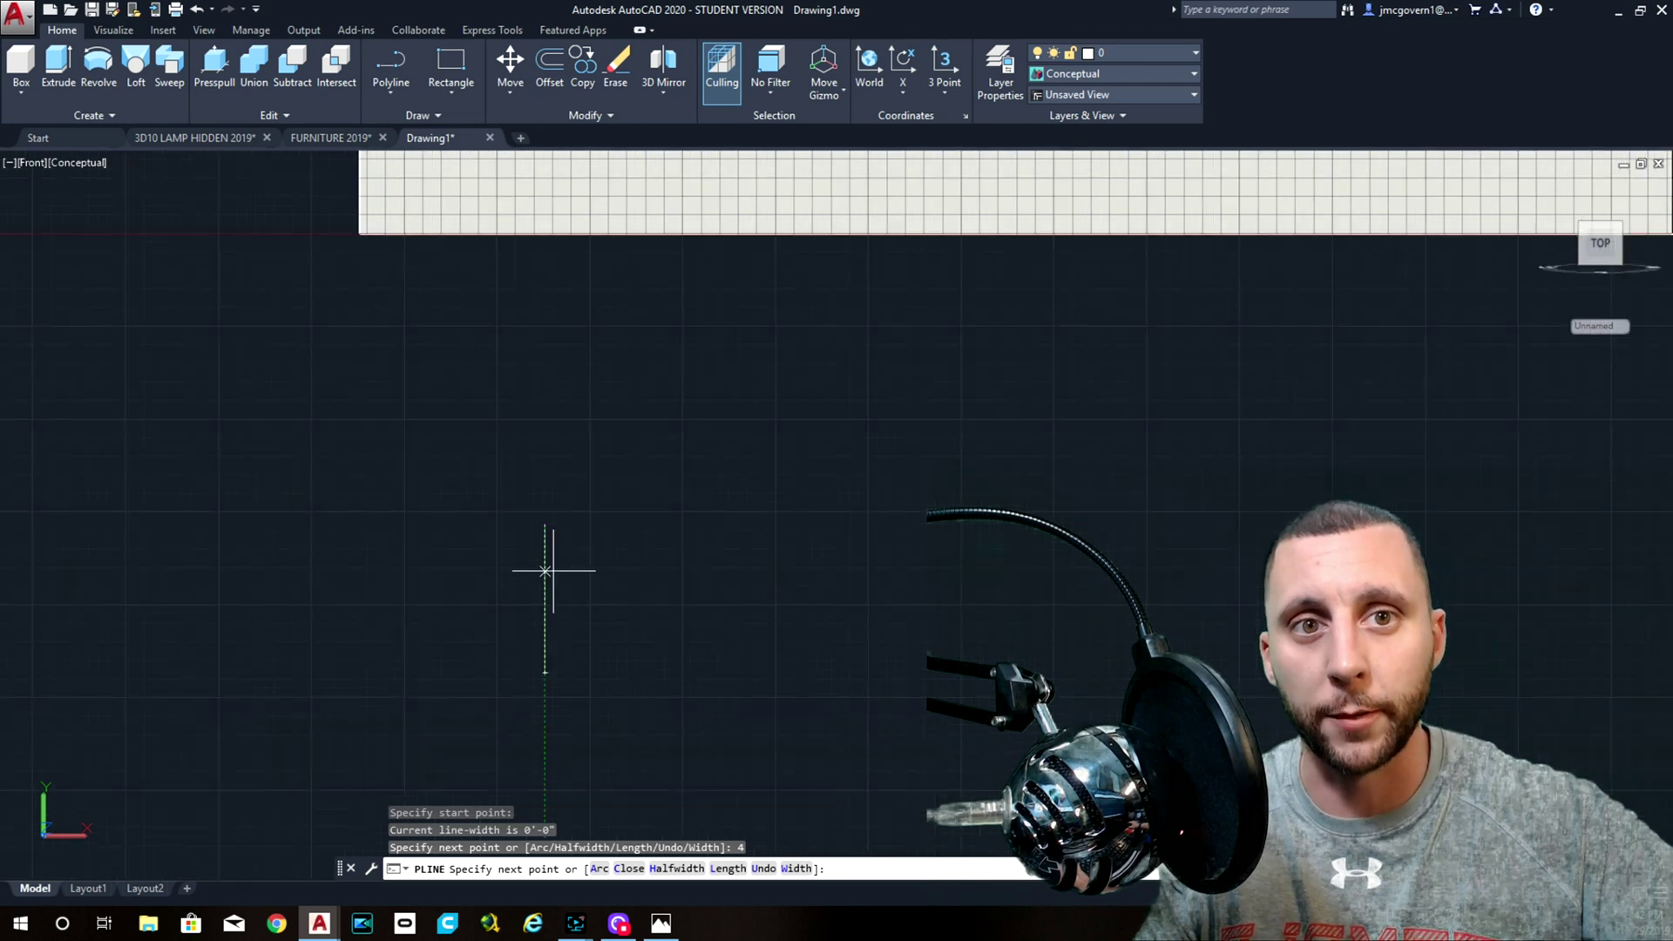
{"action": "scroll", "coordinate": [563, 566], "scroll_direction": "down", "scroll_amount": 1}
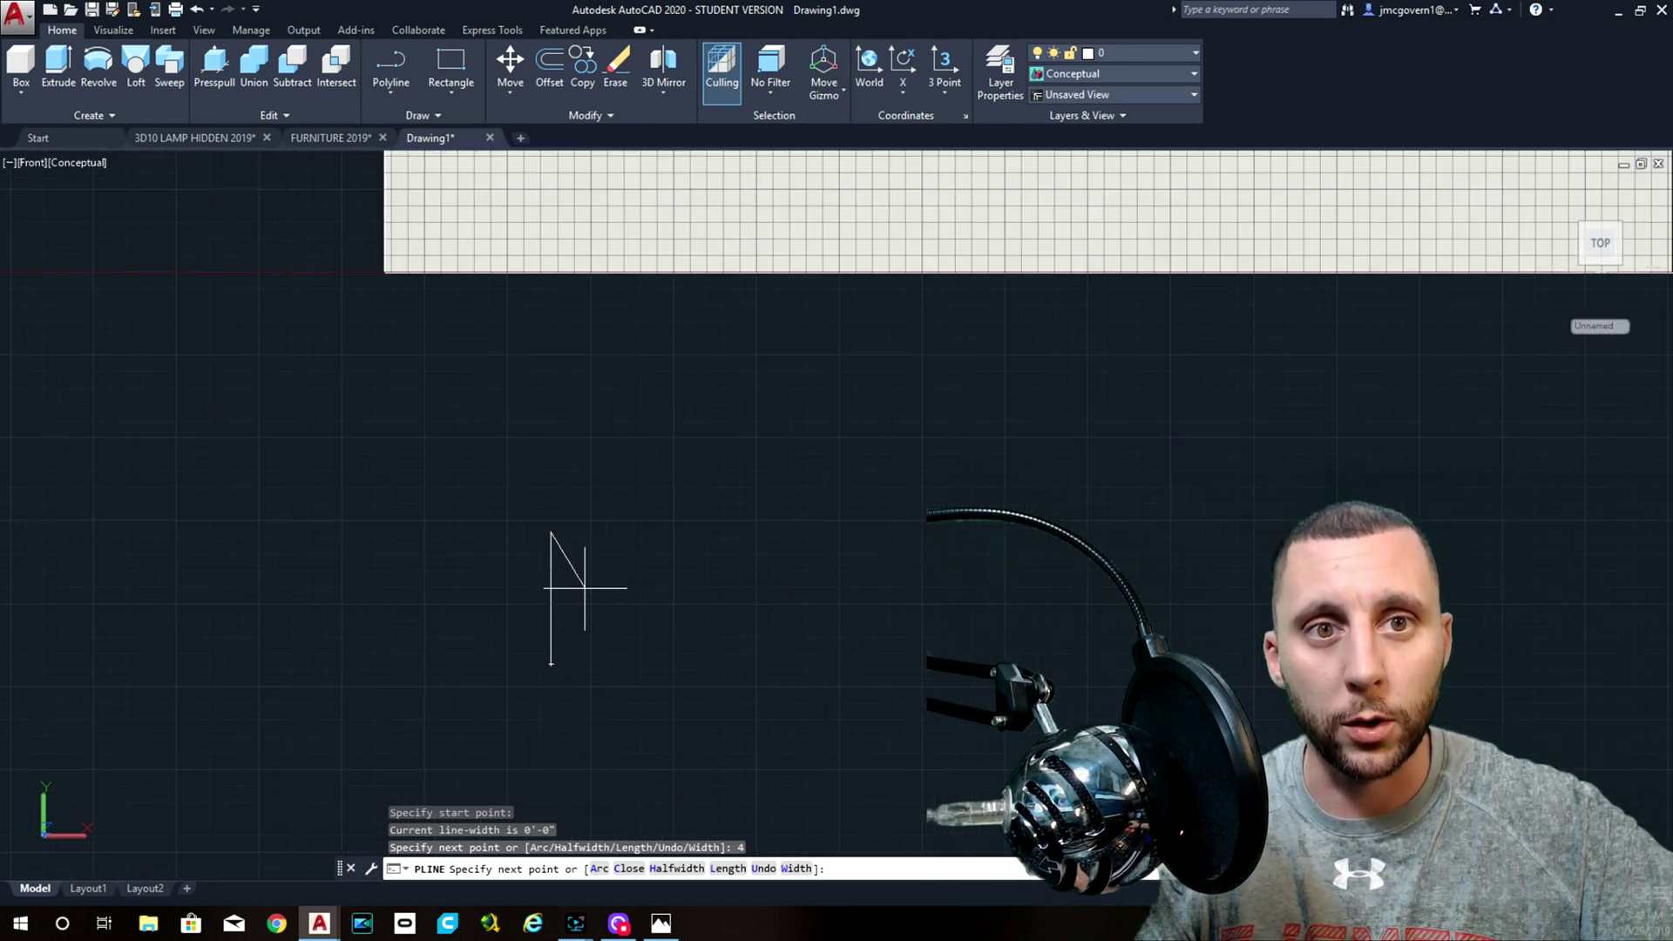
{"action": "key", "text": "Return"}
- Draw a polyline from the back edge's lower end 1/2" across, 2" up, and through a slanted intermediate point to its upper end
{"action": "key", "text": "Return"}
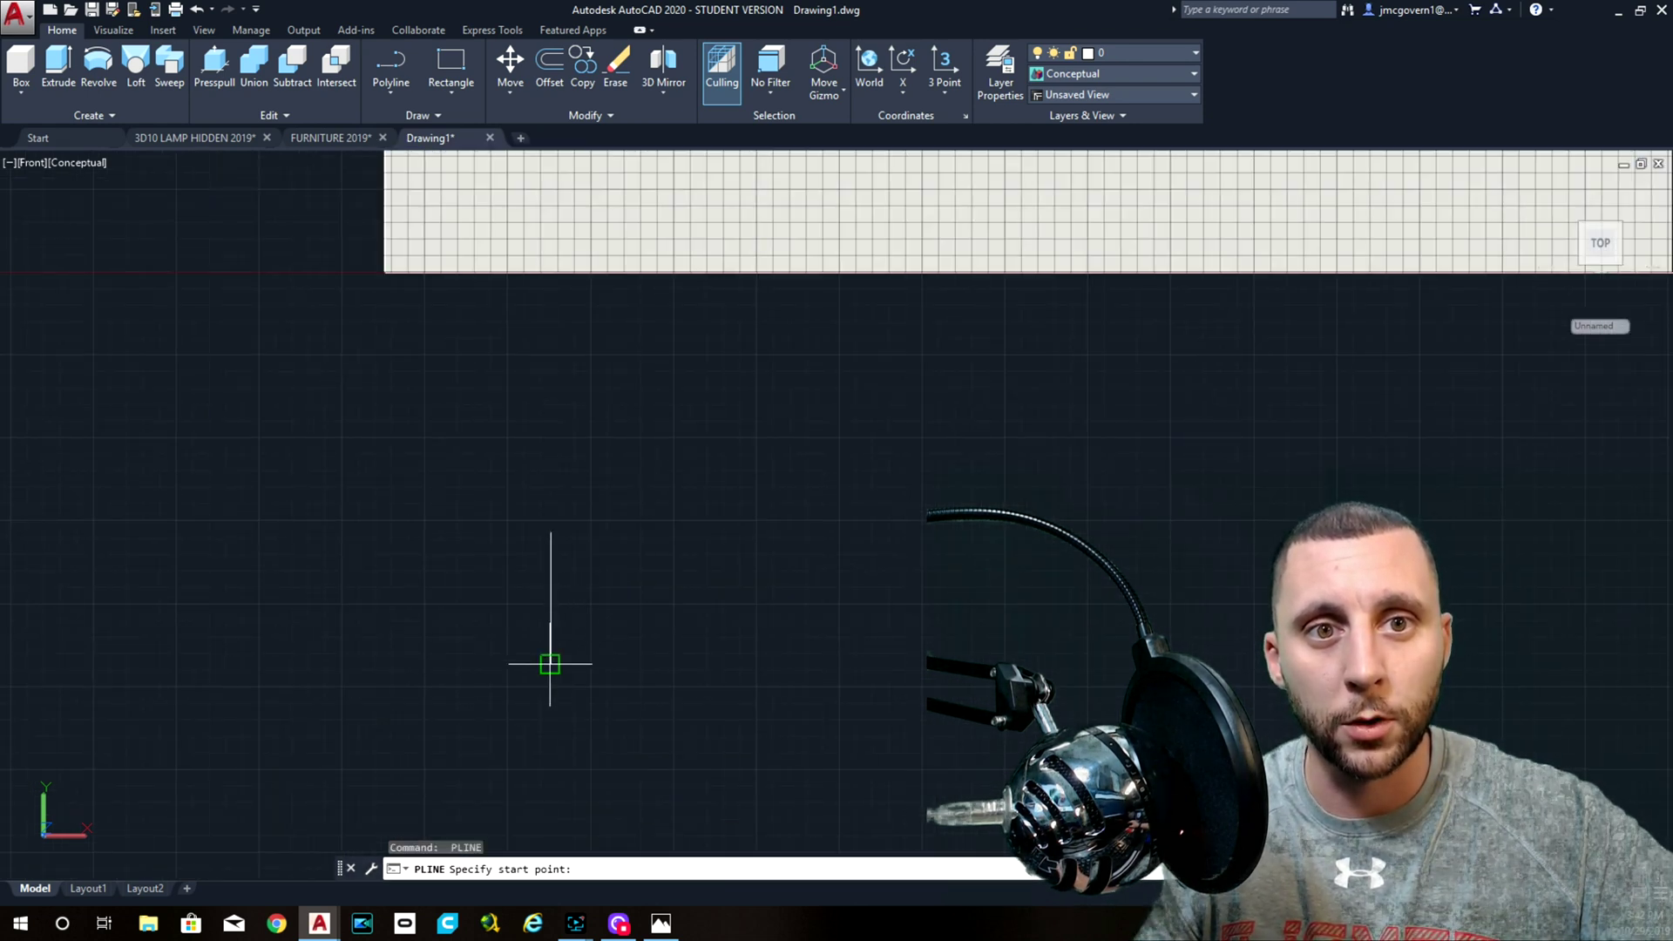
{"action": "left_click", "coordinate": [550, 664]}
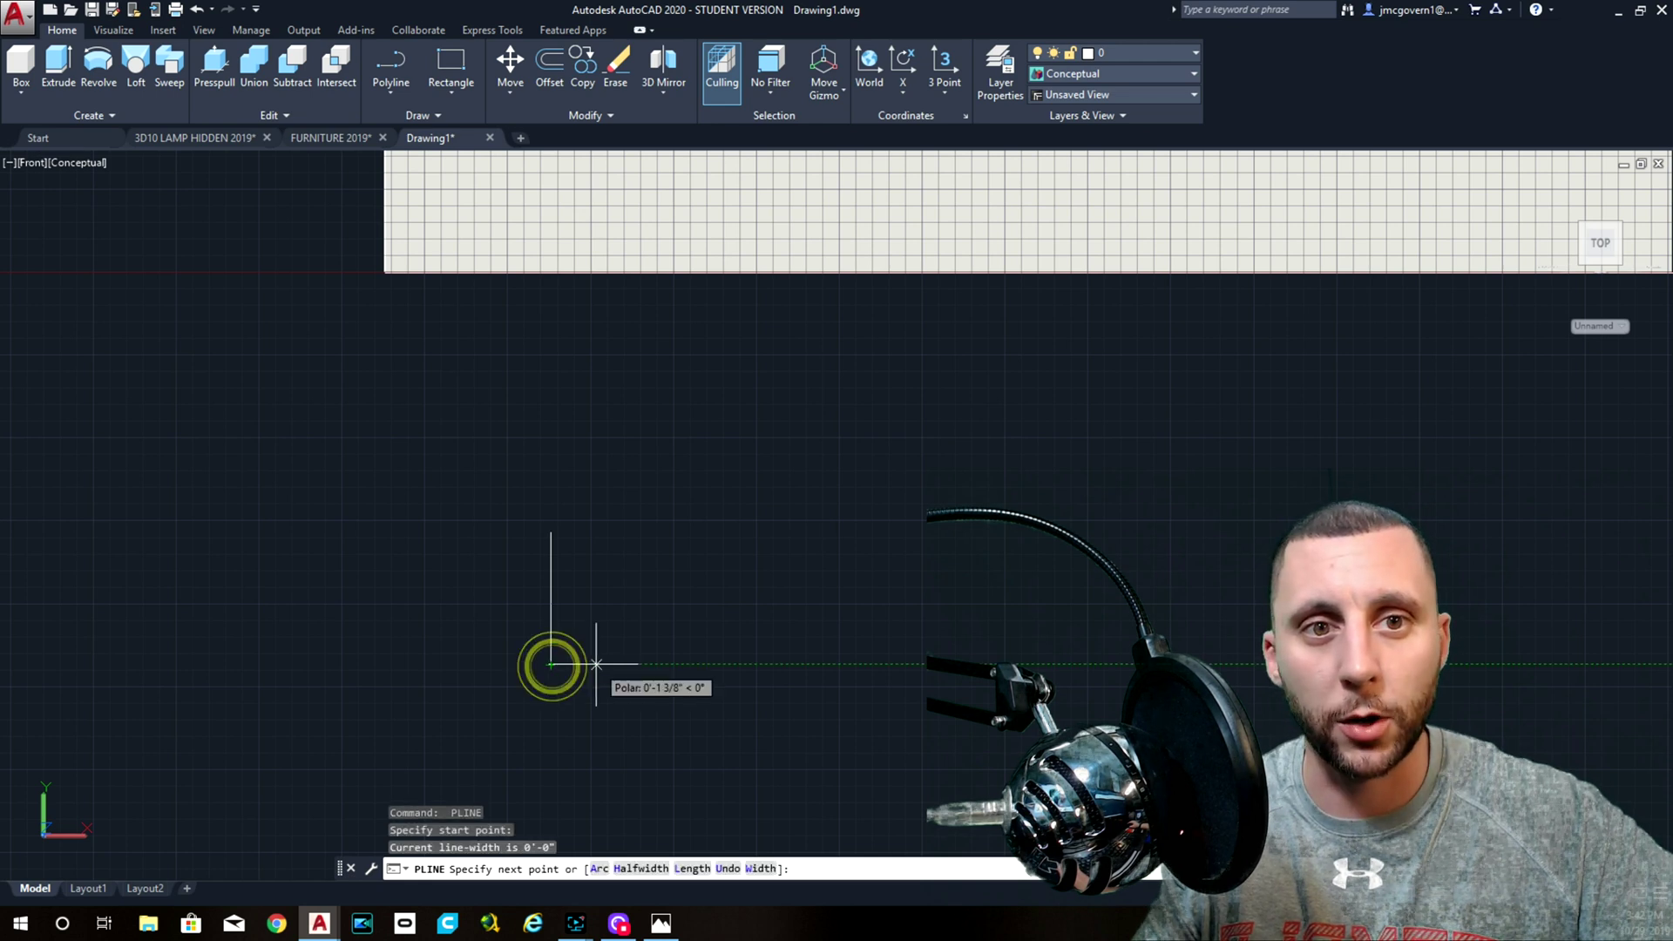
{"action": "key", "text": "Return"}
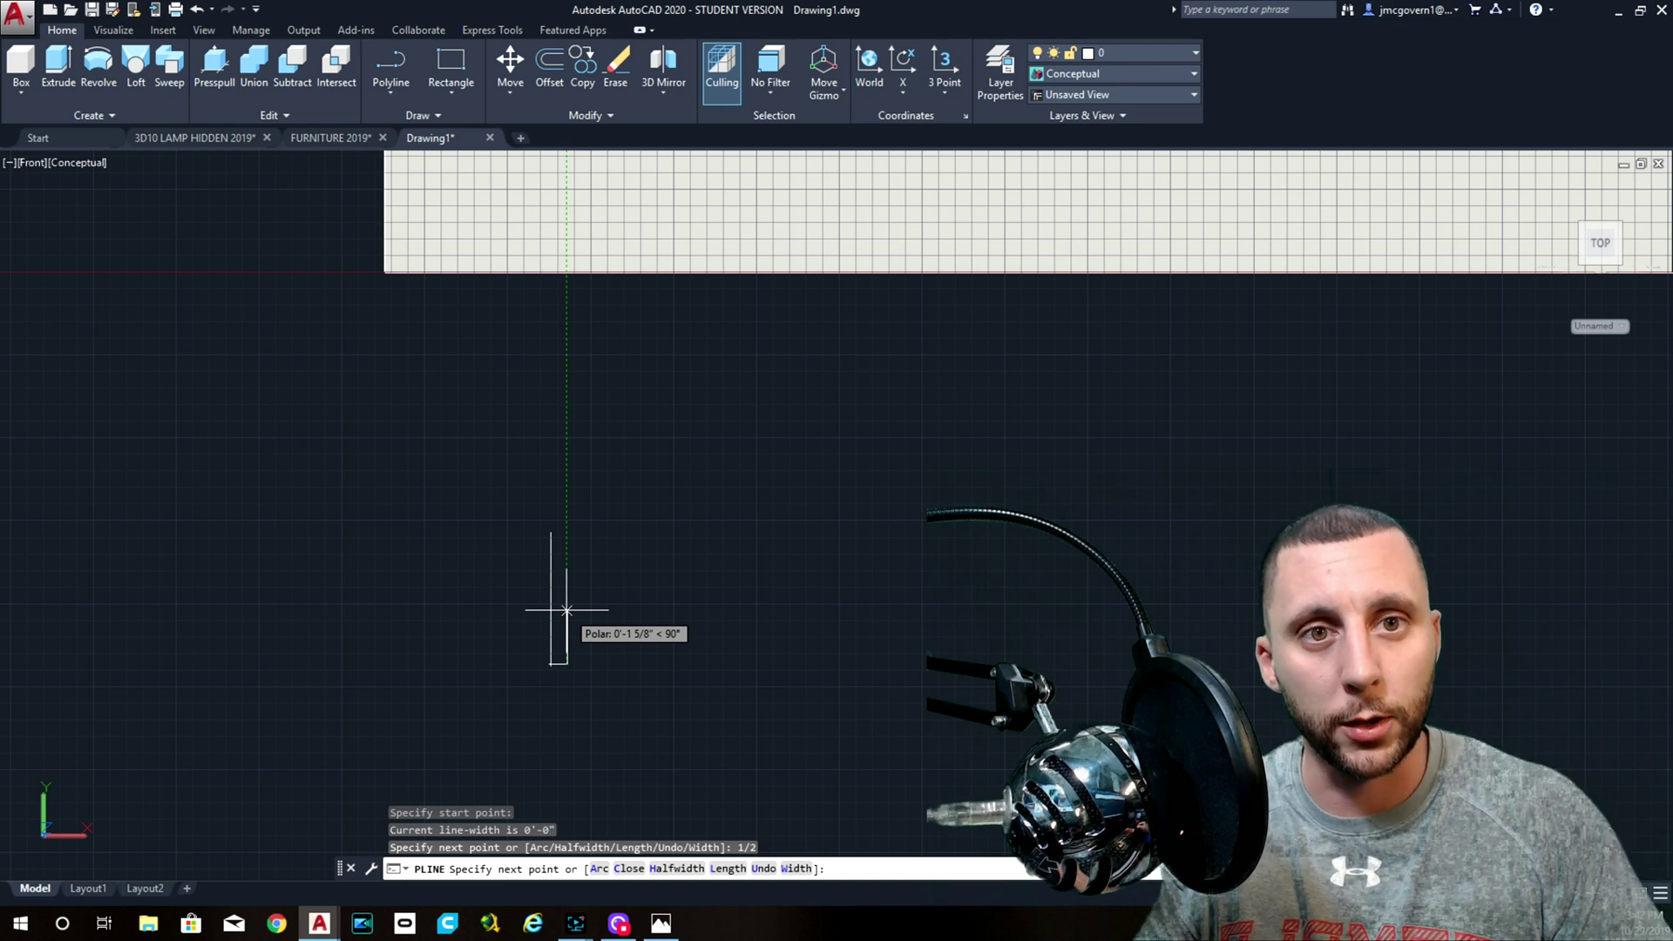
{"action": "key", "text": "Return"}
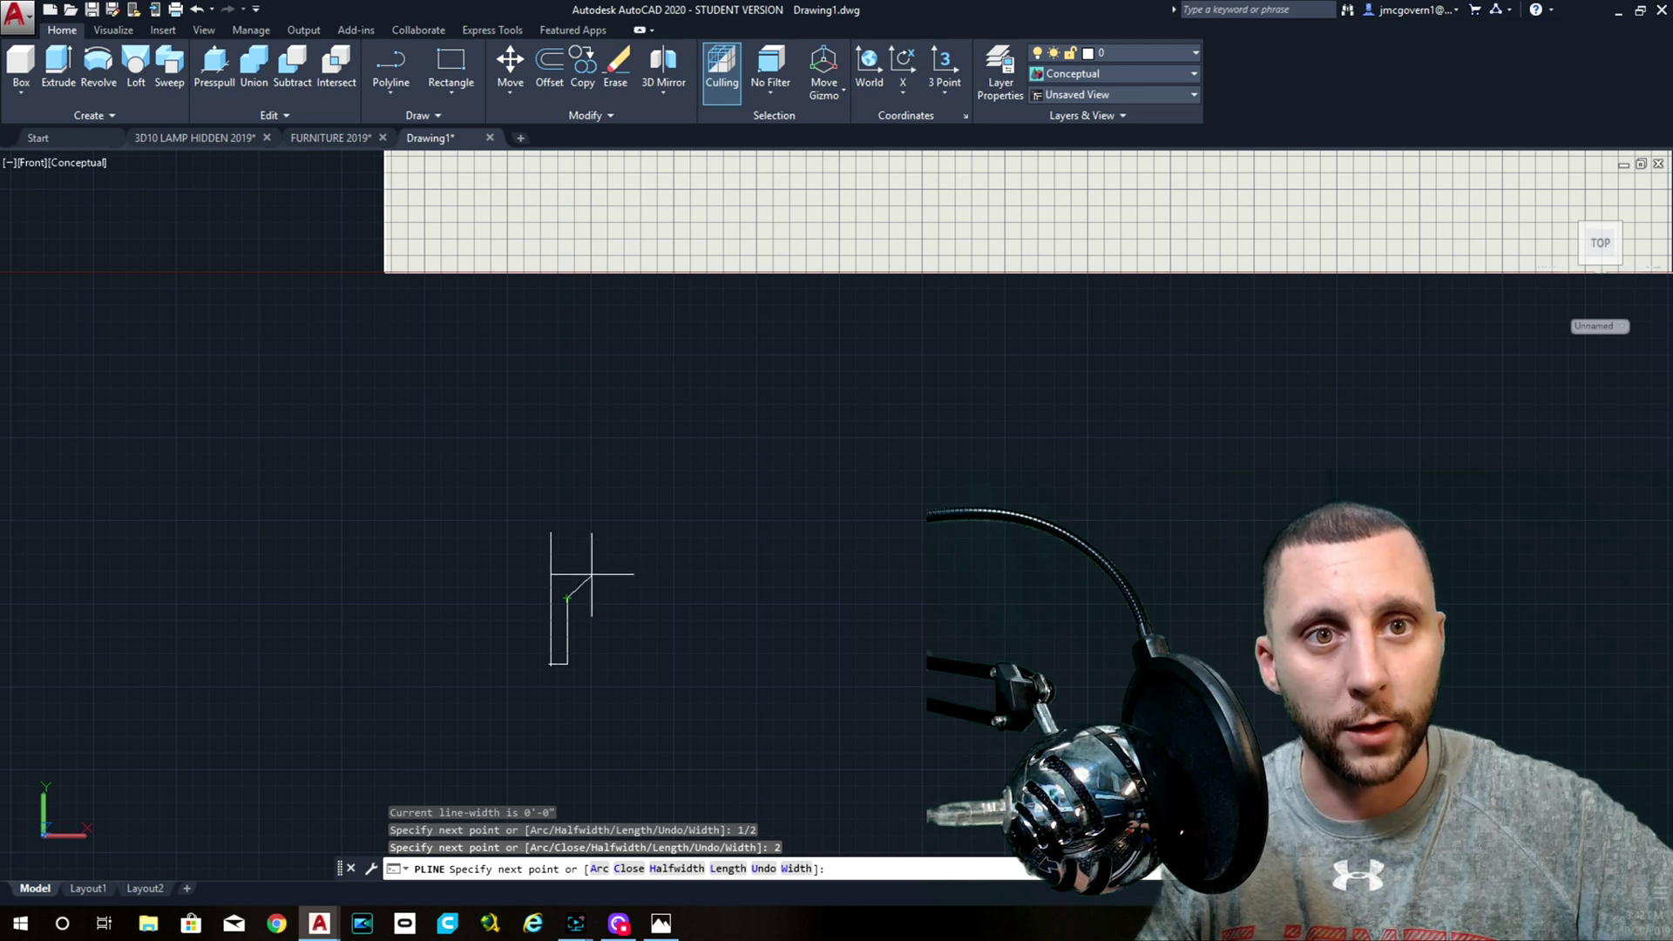
{"action": "scroll", "coordinate": [591, 575], "scroll_direction": "up", "scroll_amount": 3}
{"action": "scroll", "coordinate": [533, 575], "scroll_direction": "up", "scroll_amount": 3}
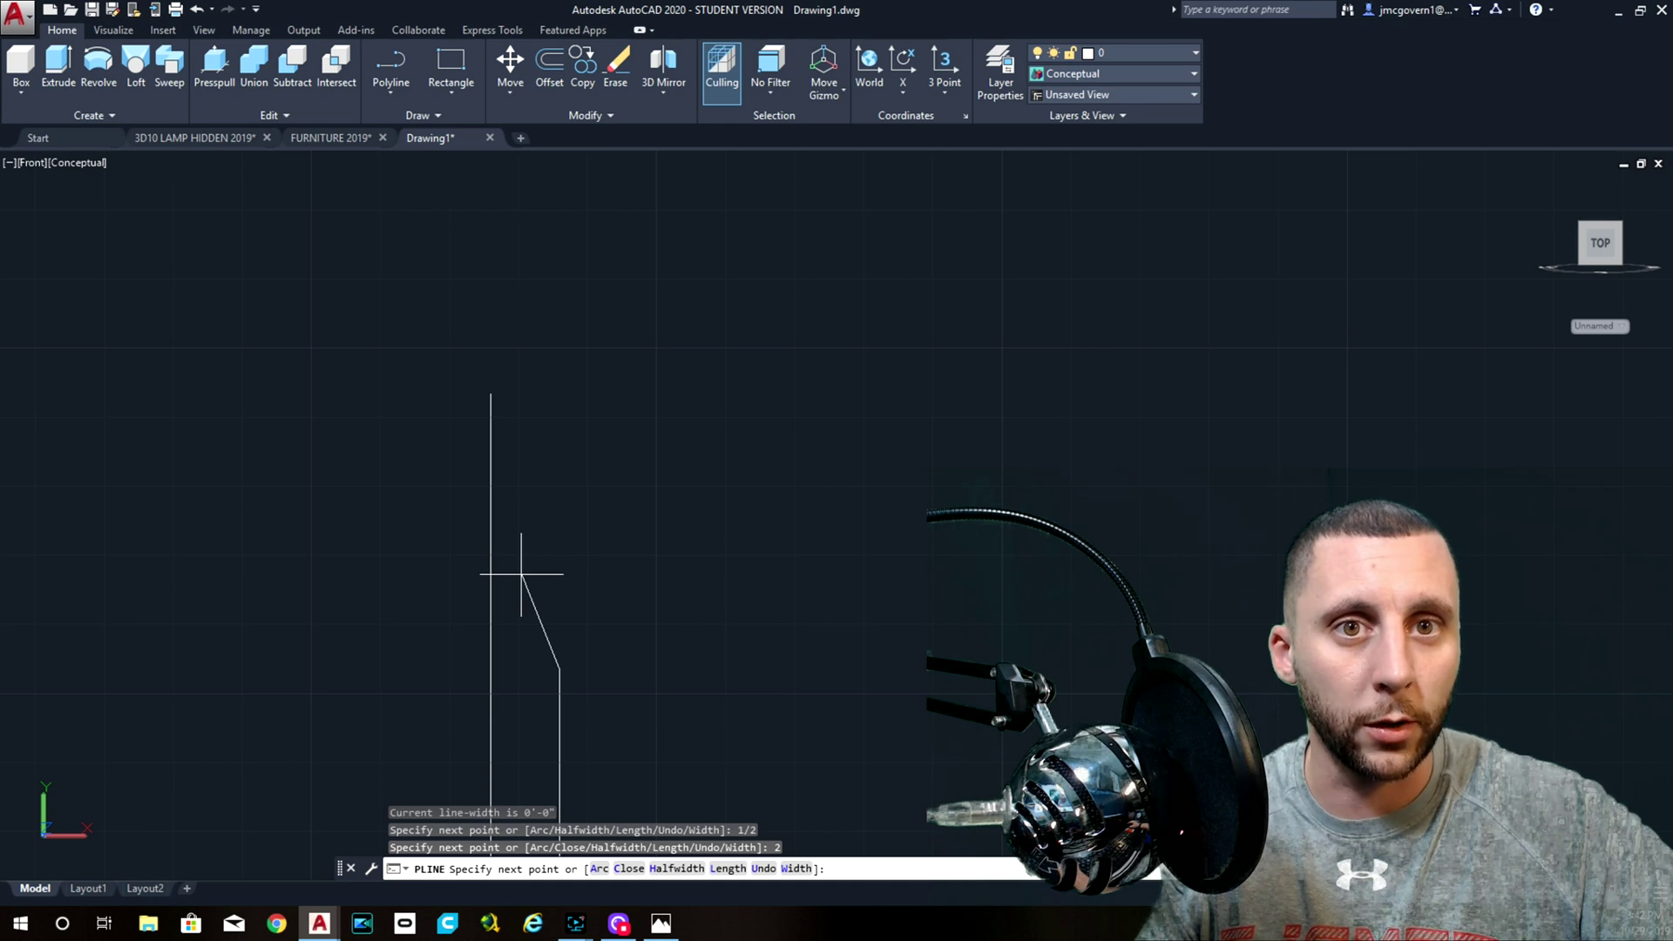
{"action": "left_click", "coordinate": [521, 575]}
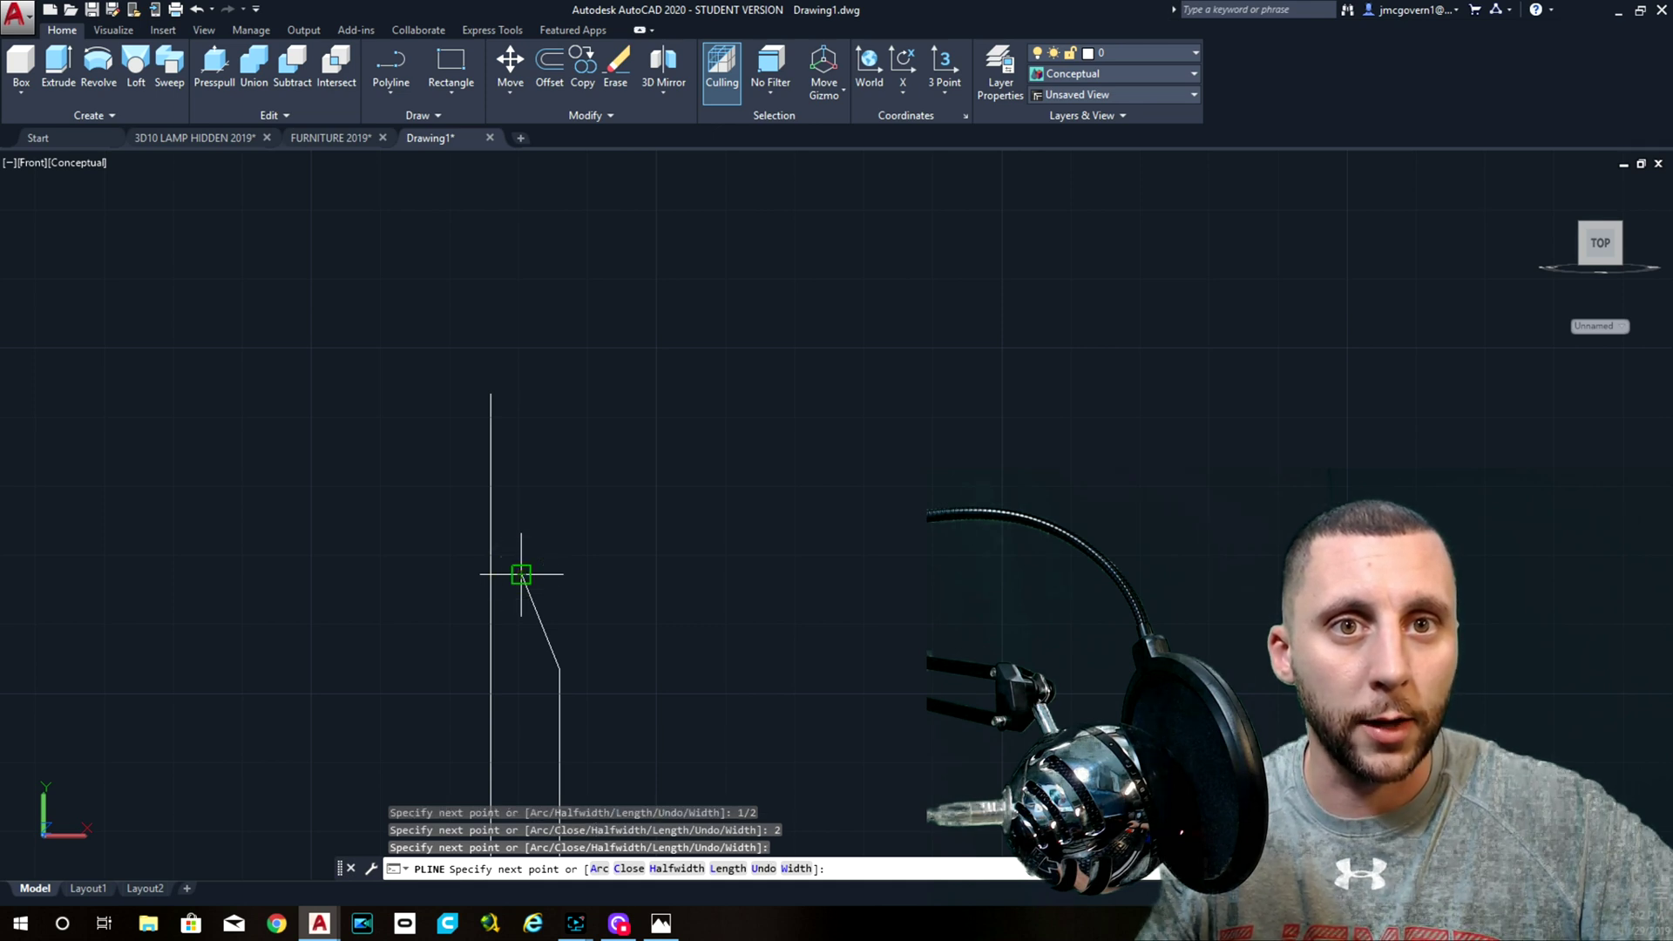
{"action": "key", "text": "Escape"}
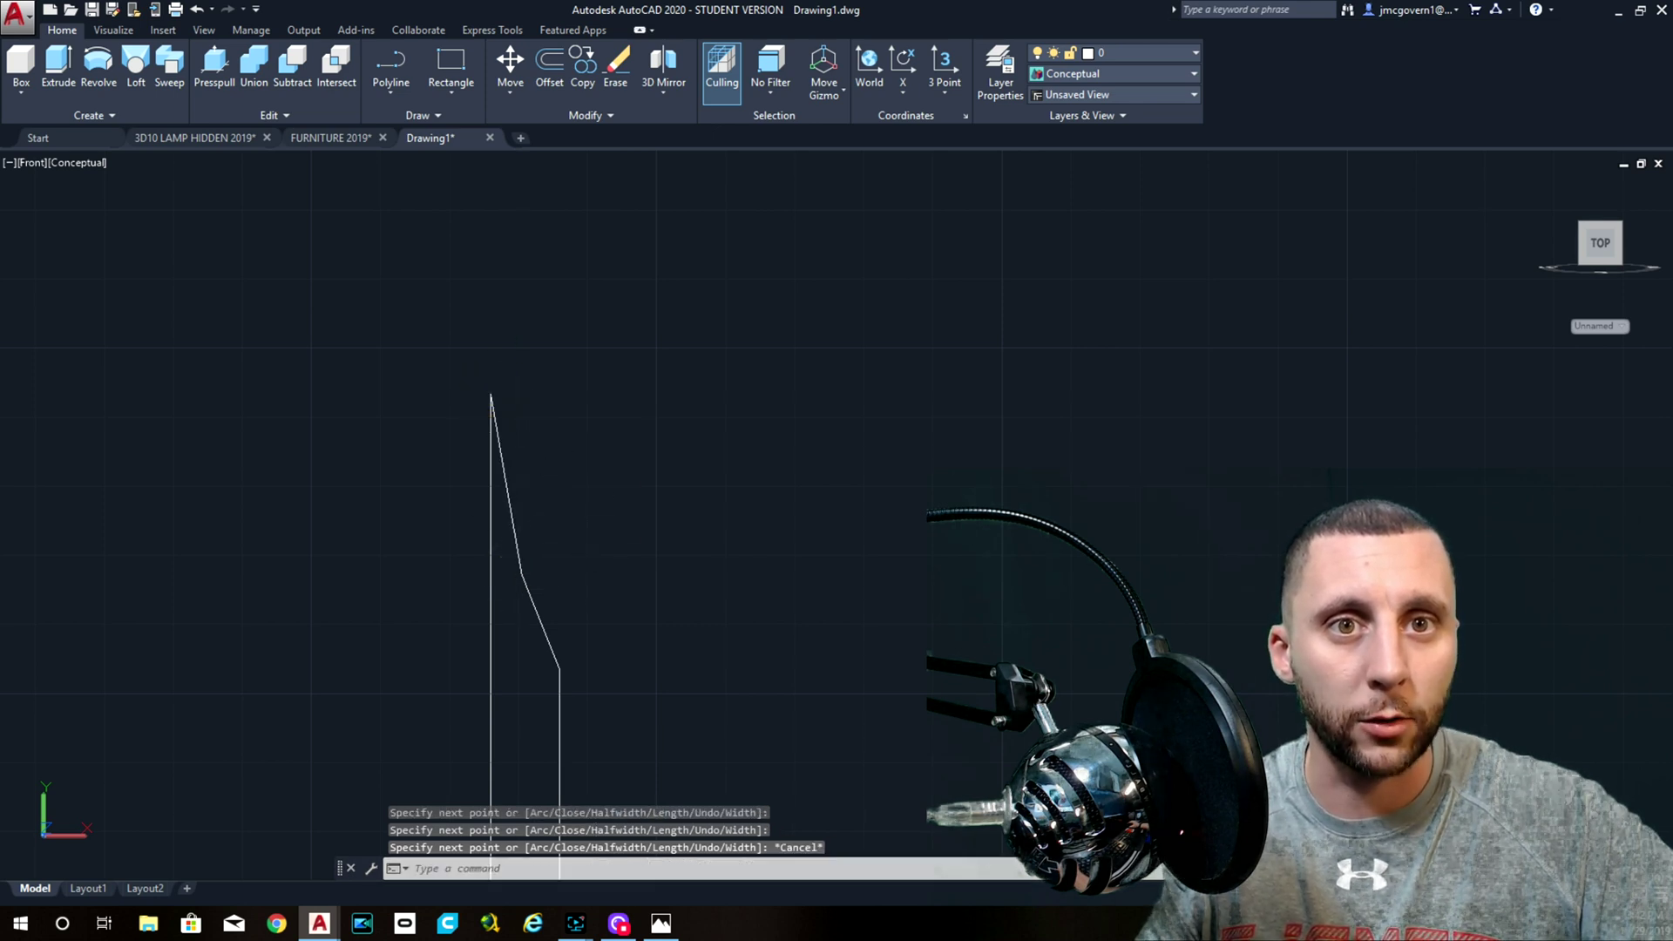
- Convert the profile's lower slanted segment into an arc bulging outward
{"action": "middle_click_drag", "start_coordinate": [579, 560], "coordinate": [587, 439]}
{"action": "left_click", "coordinate": [545, 482]}
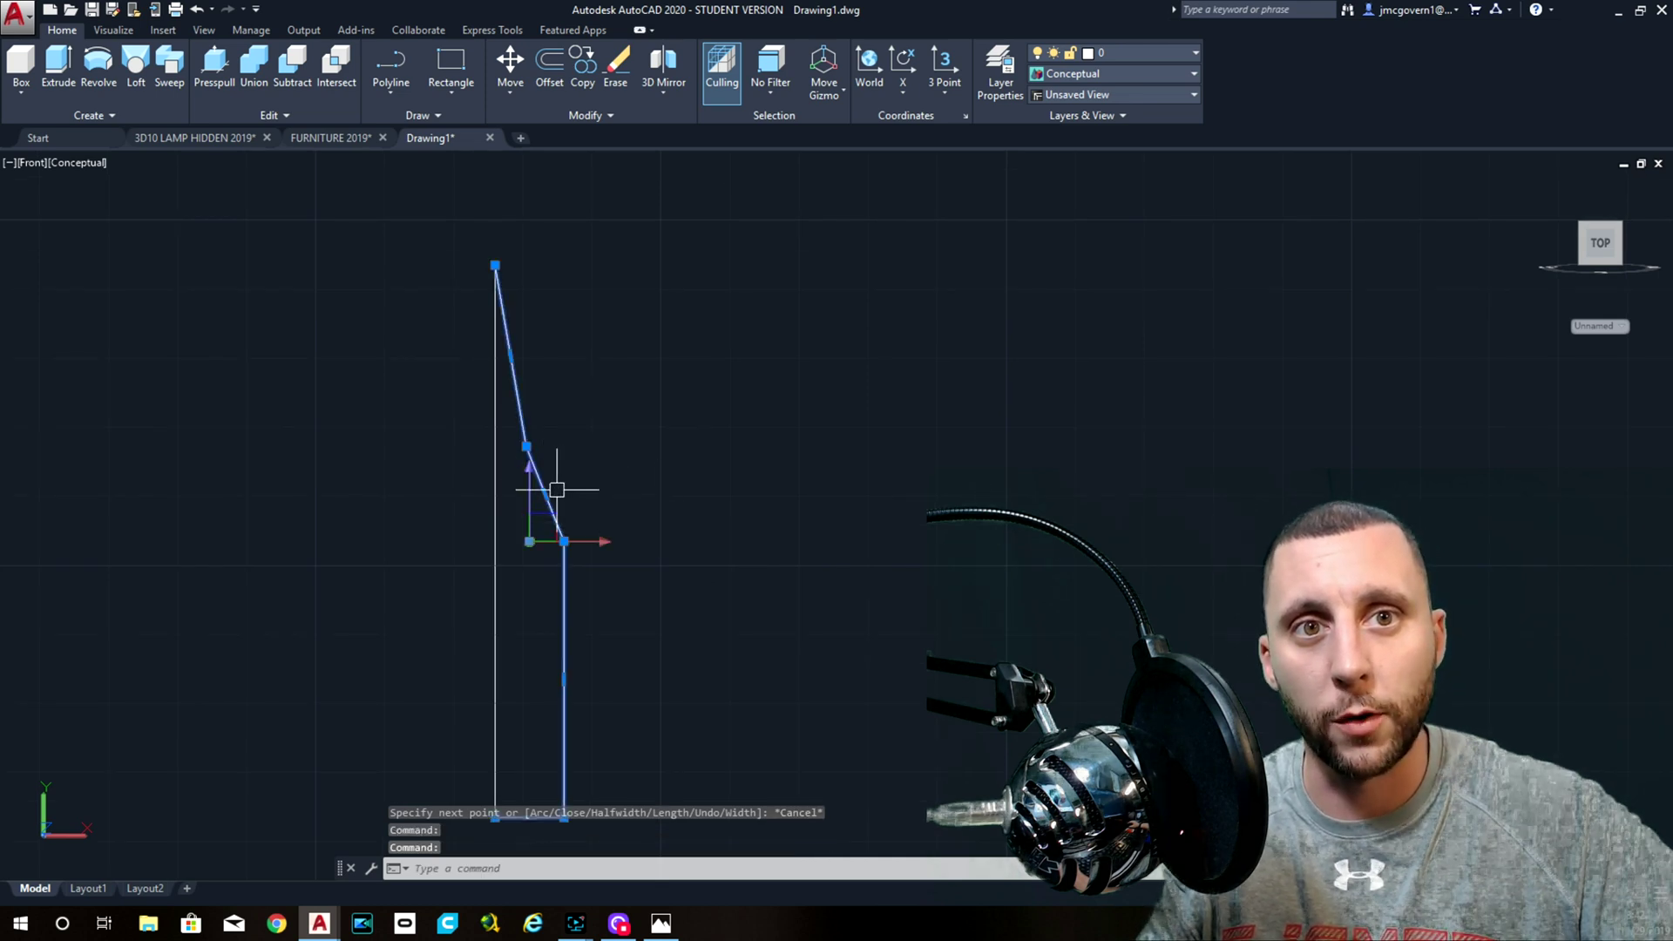
{"action": "mouse_move", "coordinate": [549, 492]}
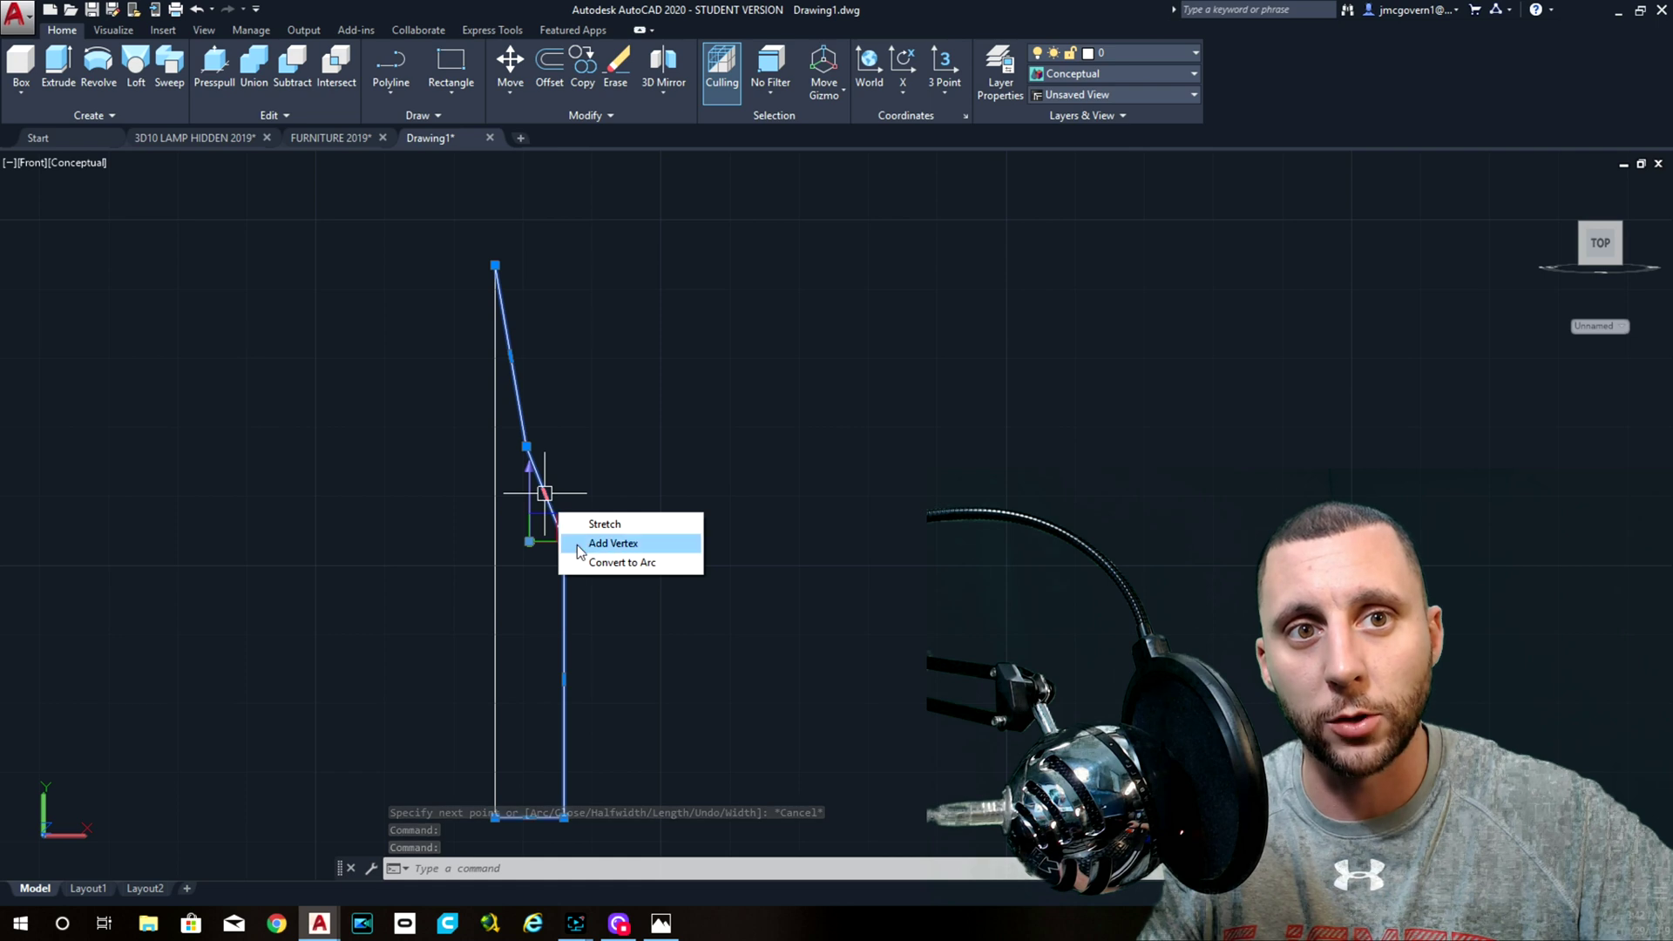
{"action": "left_click", "coordinate": [592, 564]}
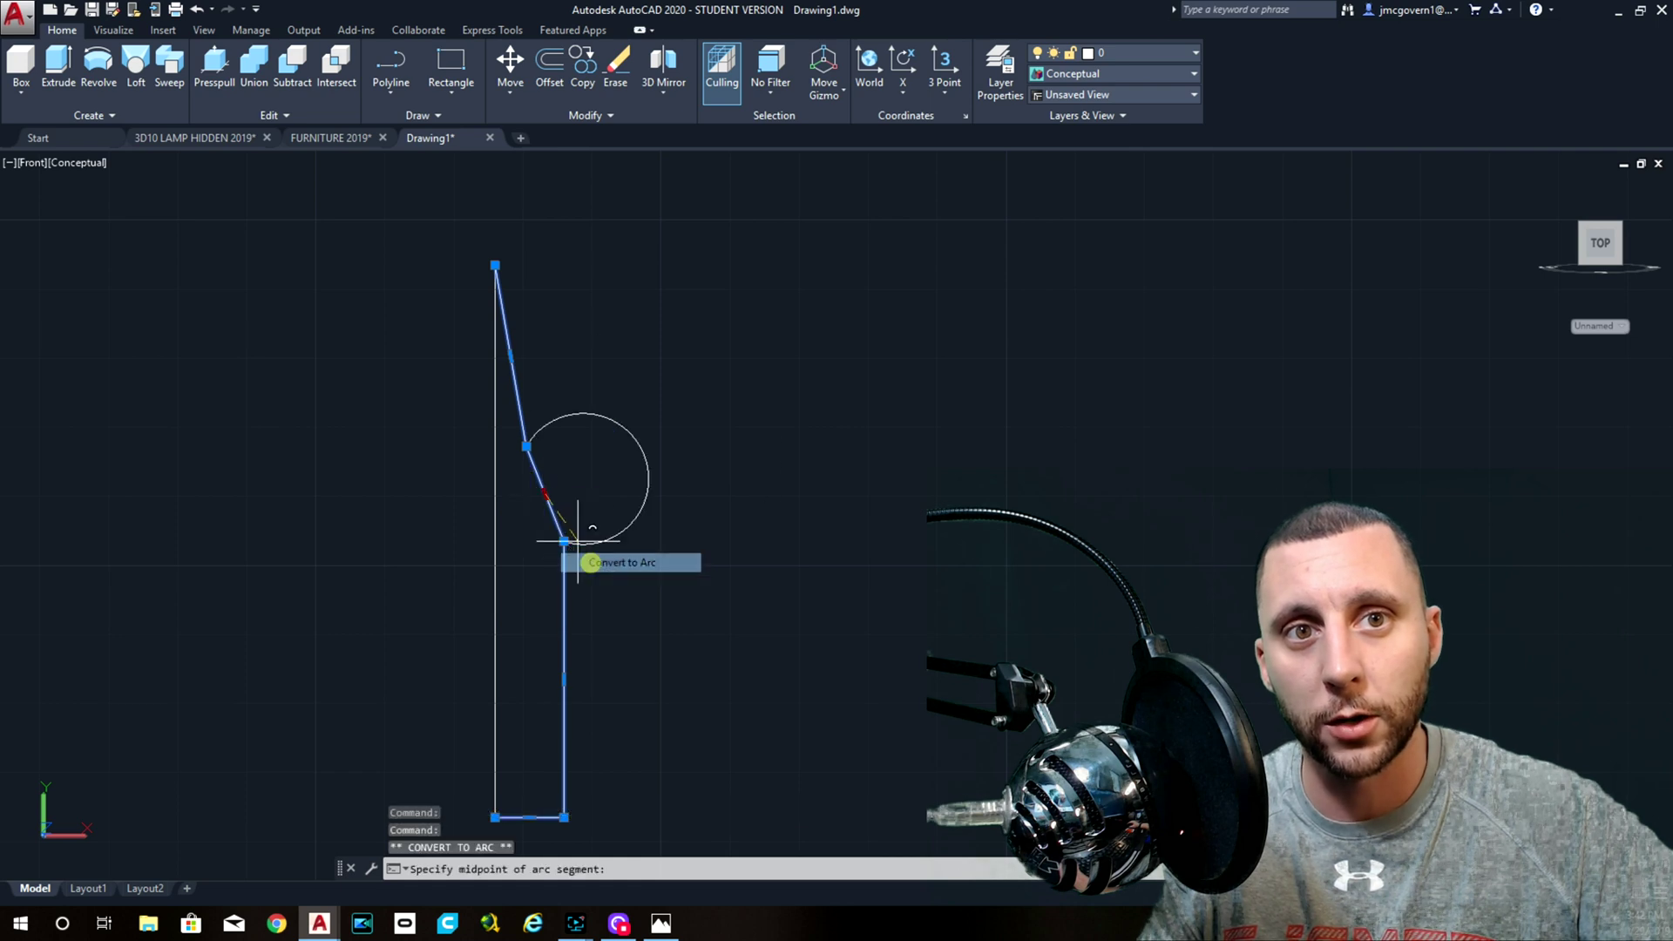
{"action": "left_click", "coordinate": [564, 495]}
{"action": "key", "text": "Escape"}
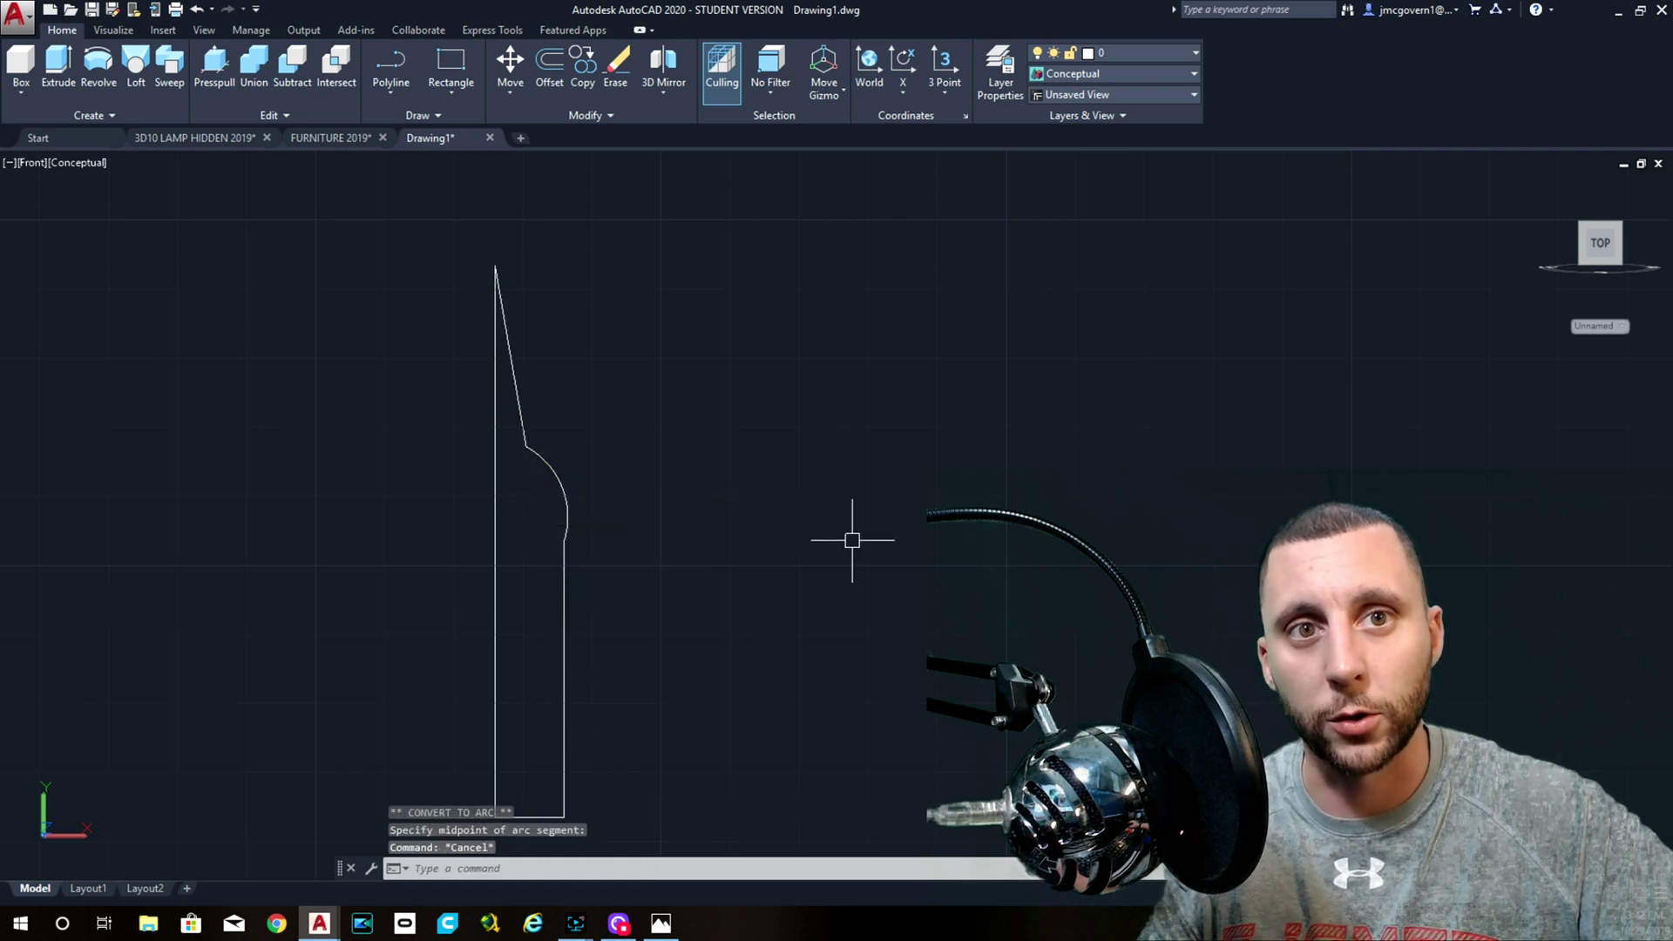
- Stretch the lower arc's midpoint slightly inward to flatten its bulge
{"action": "left_click", "coordinate": [561, 491]}
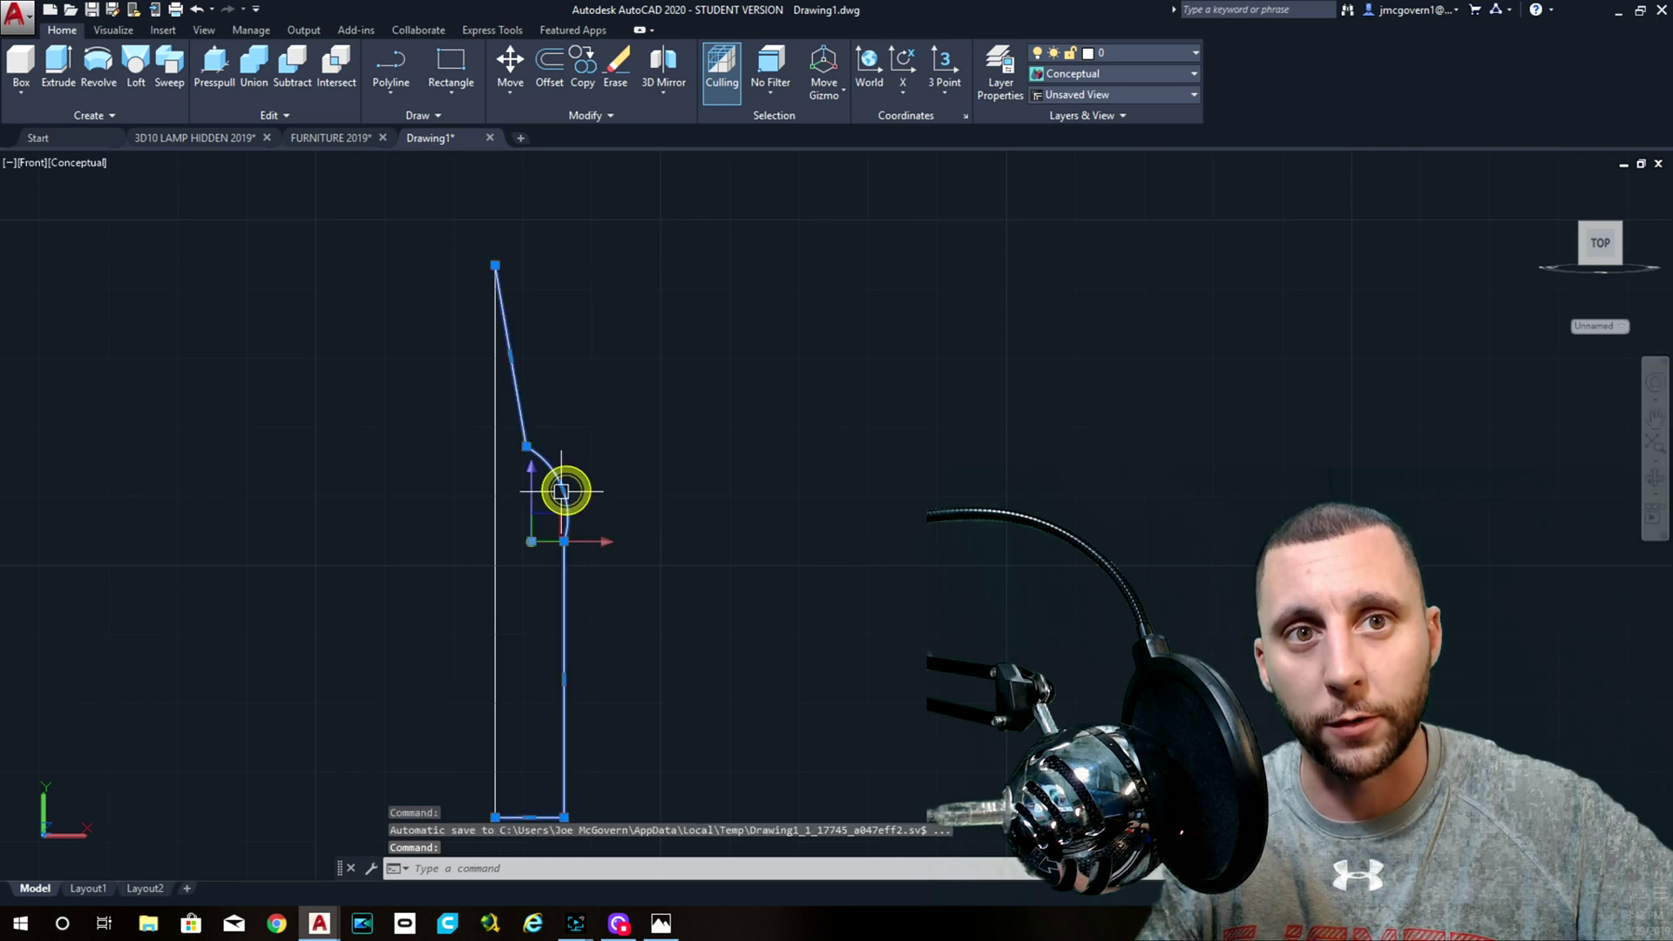
{"action": "scroll", "coordinate": [561, 492], "scroll_direction": "up", "scroll_amount": 3}
{"action": "left_click", "coordinate": [560, 479]}
{"action": "left_click", "coordinate": [544, 485]}
{"action": "key", "text": "Escape"}
{"action": "scroll", "coordinate": [691, 496], "scroll_direction": "down", "scroll_amount": 2}
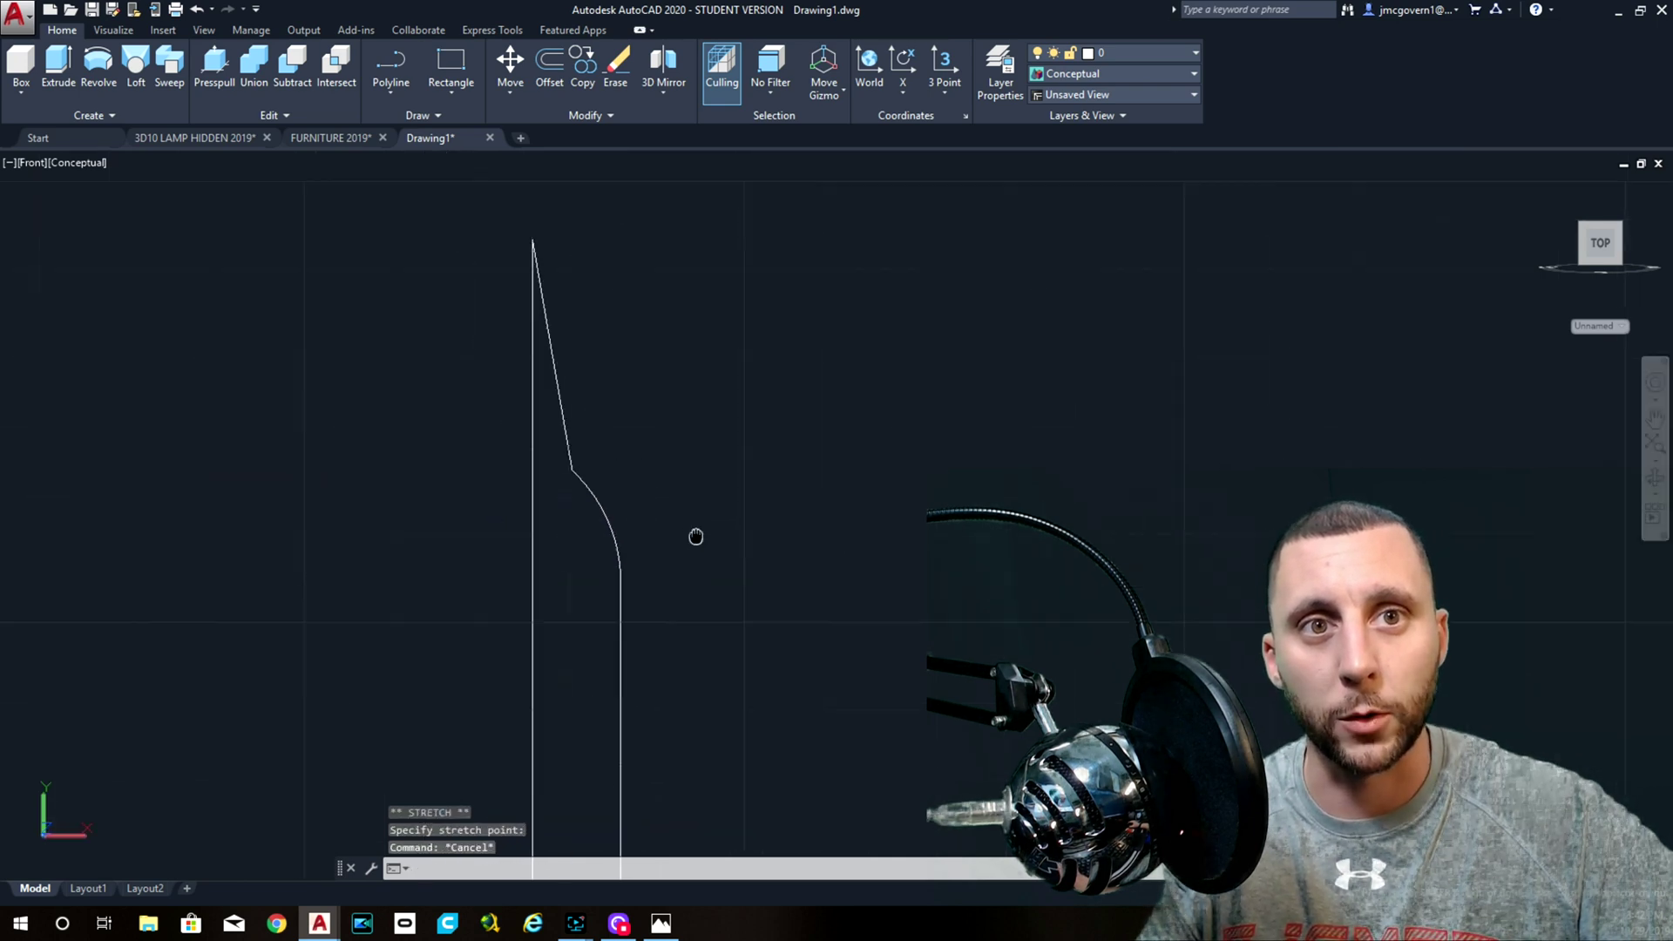
- Convert the profile's upper slanted segment into an arc bulging outward
{"action": "left_click", "coordinate": [567, 416]}
{"action": "mouse_move", "coordinate": [553, 358]}
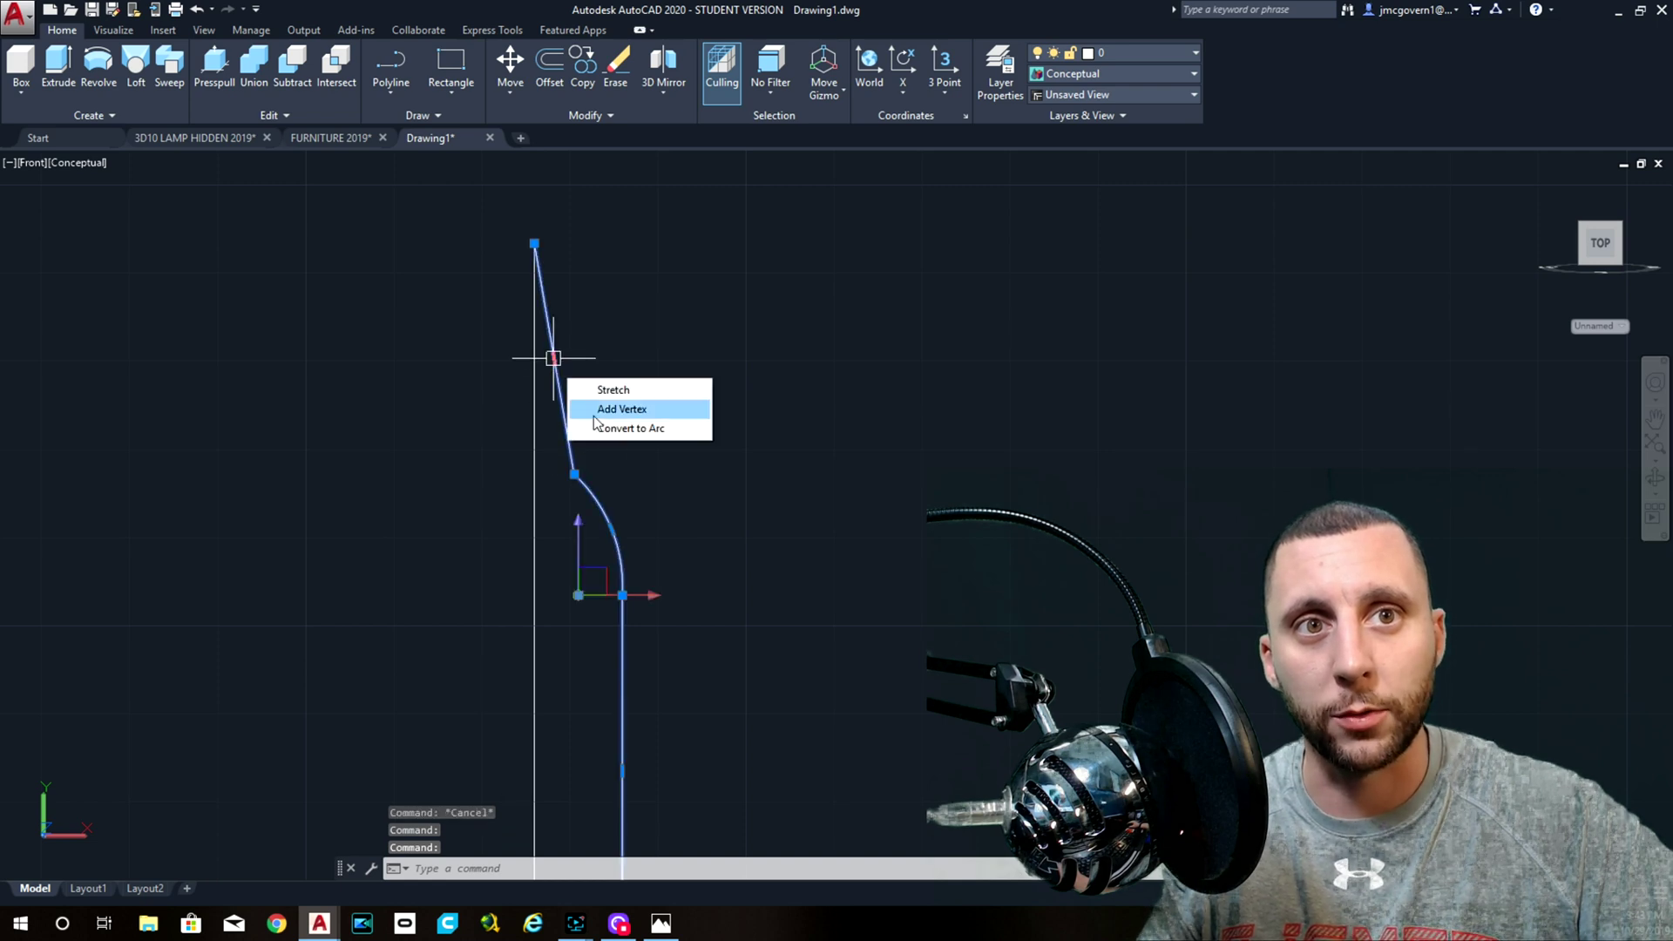
{"action": "left_click", "coordinate": [599, 430]}
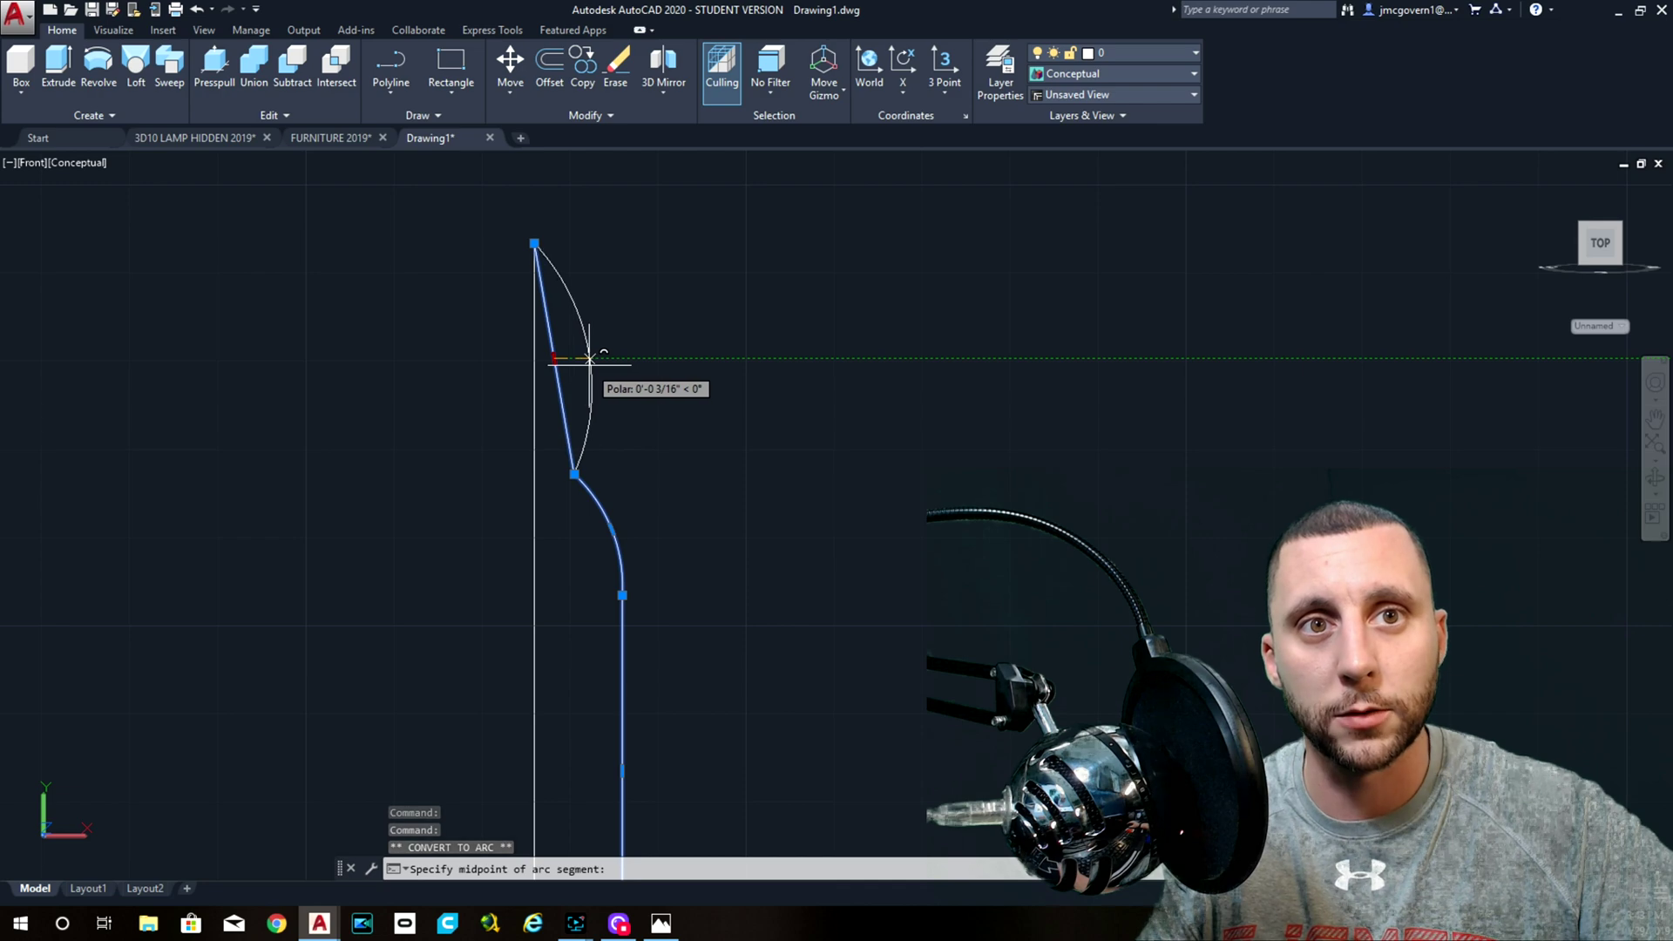
{"action": "left_click", "coordinate": [592, 371]}
{"action": "scroll", "coordinate": [644, 418], "scroll_direction": "down", "scroll_amount": 3}
{"action": "key", "text": "Escape"}
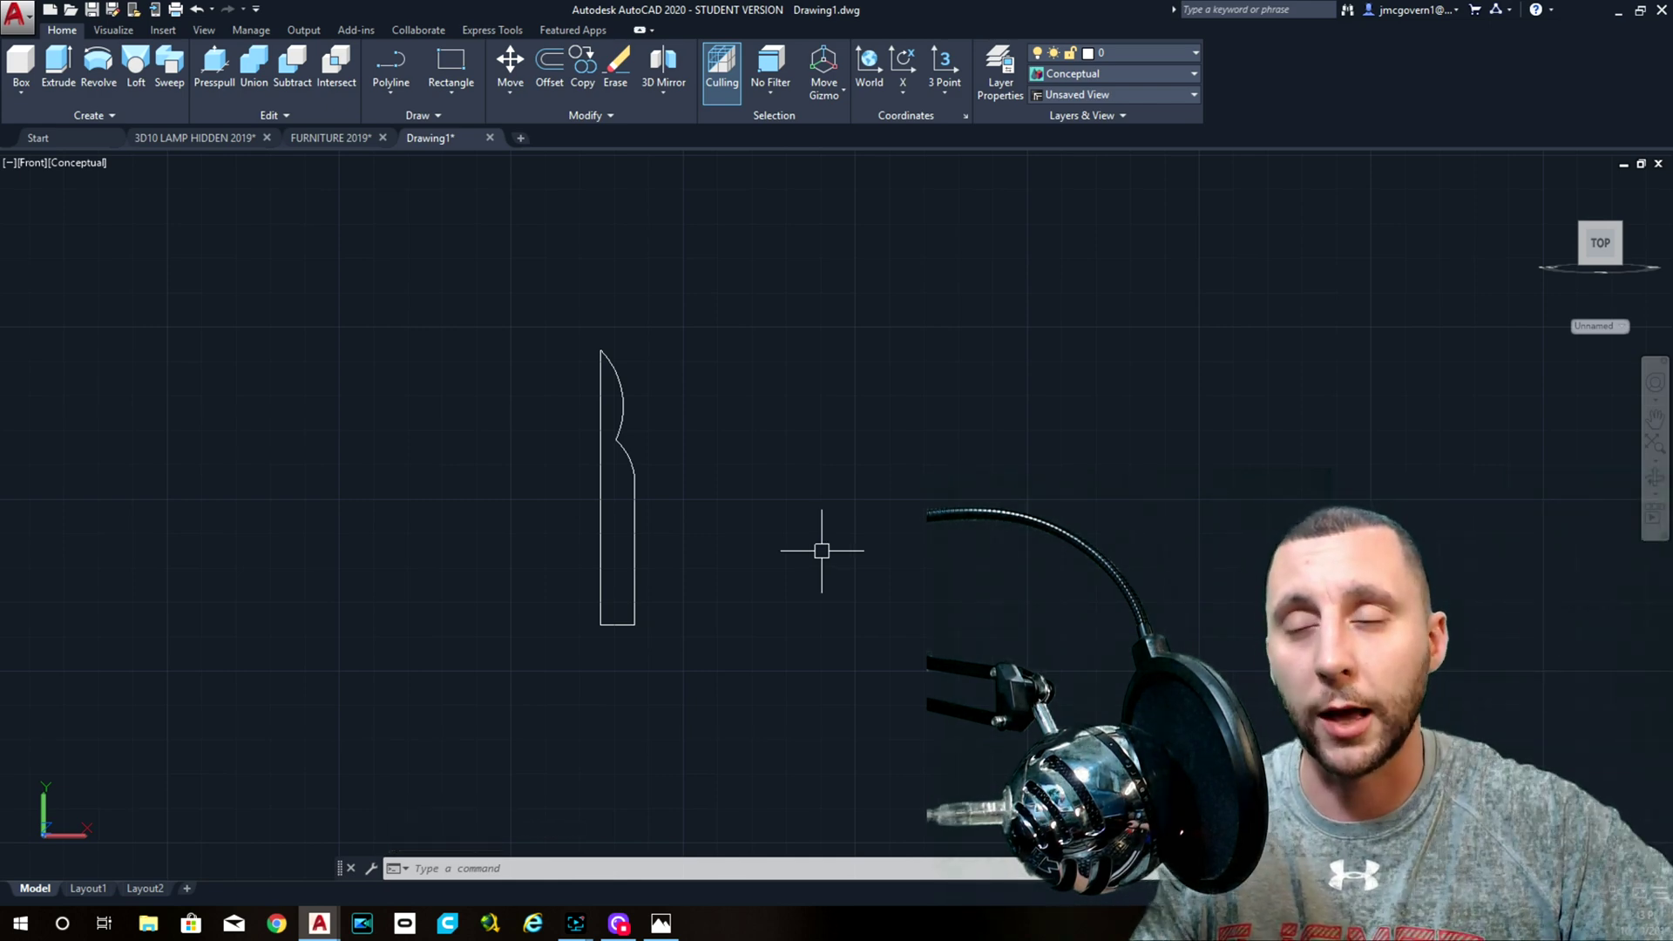
- Join the vertical back edge and the curved polyline into a single trim profile
{"action": "scroll", "coordinate": [699, 468], "scroll_direction": "down", "scroll_amount": 6}
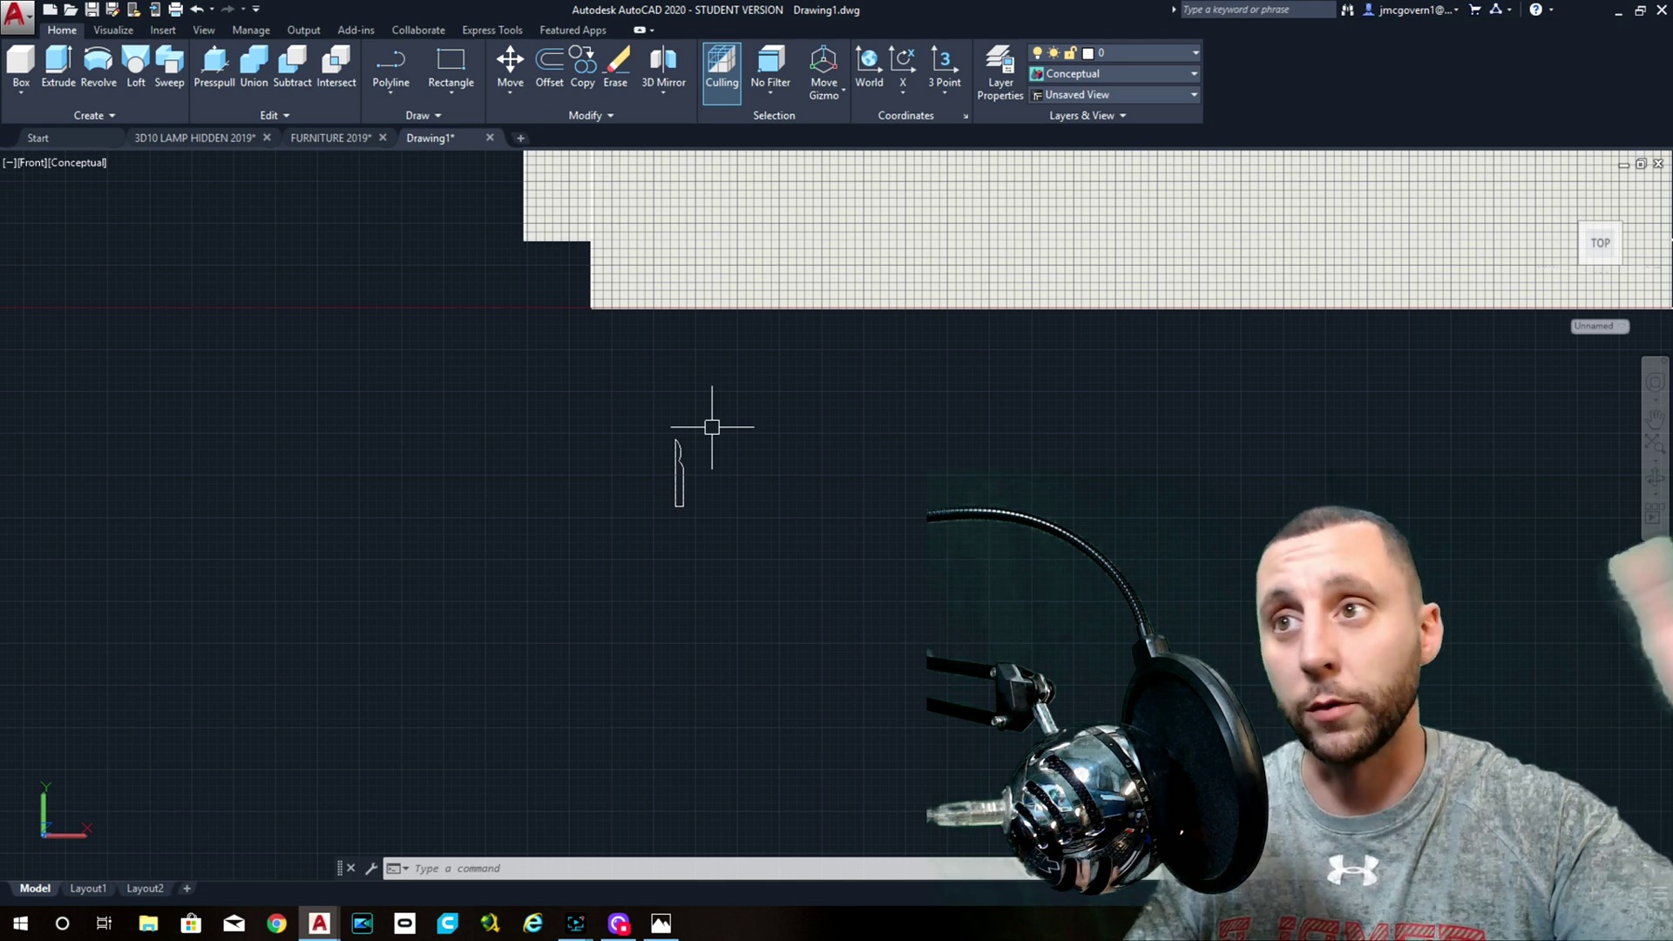
{"action": "left_click", "coordinate": [711, 428]}
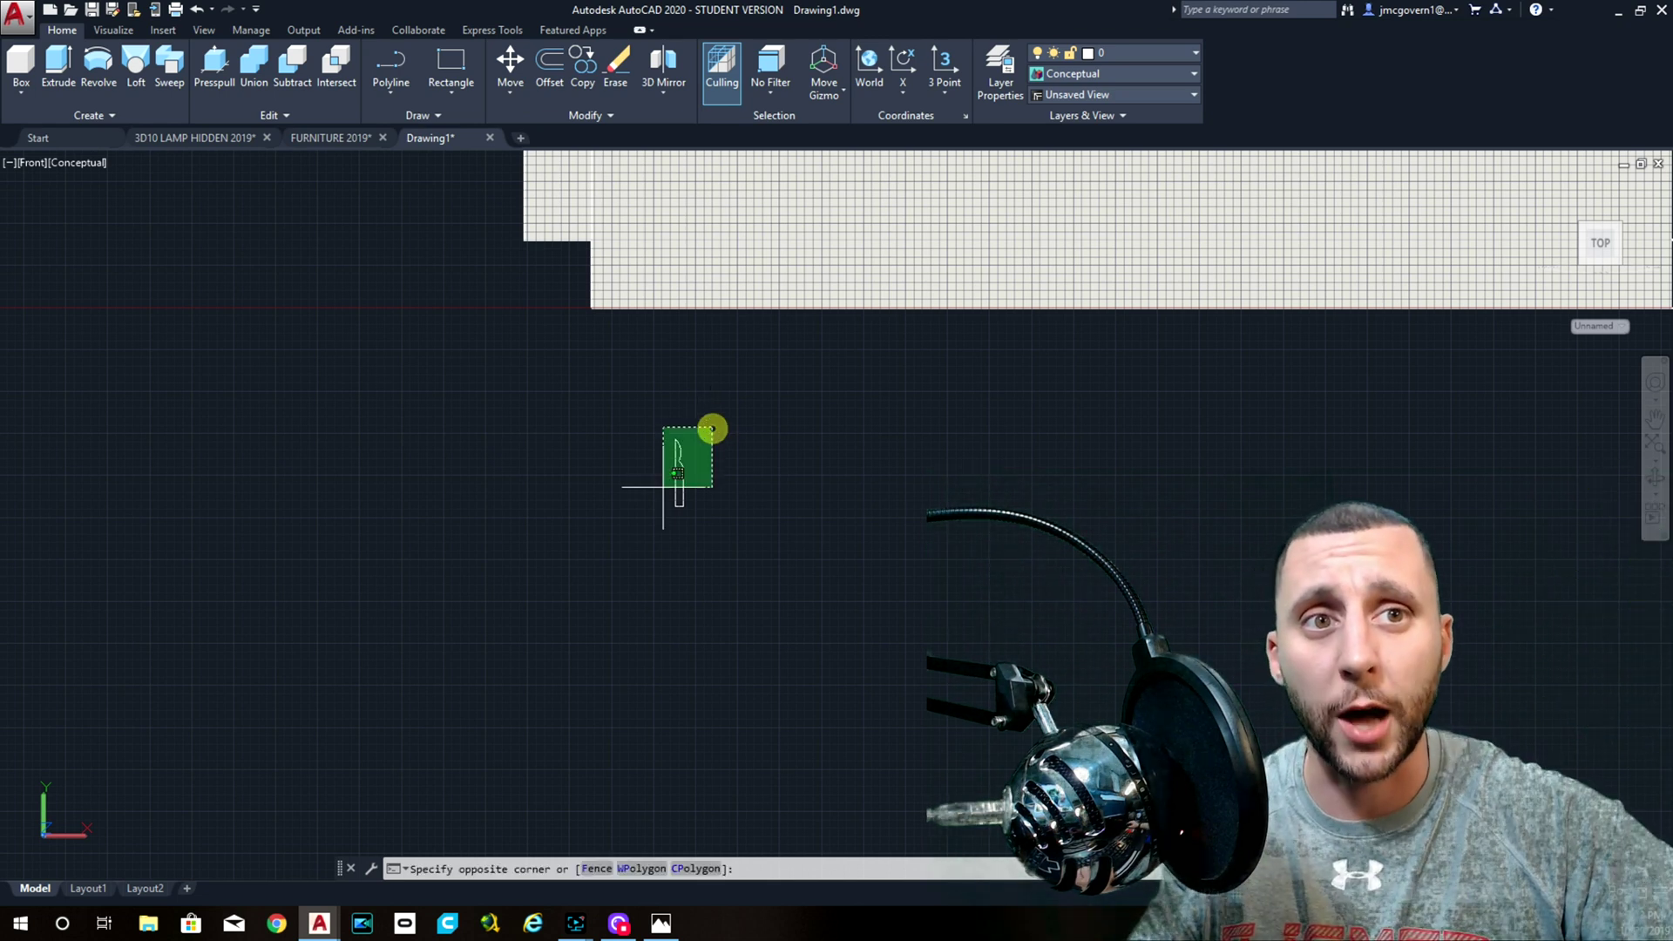
{"action": "left_click", "coordinate": [727, 469]}
{"action": "scroll", "coordinate": [736, 469], "scroll_direction": "down", "scroll_amount": 2}
{"action": "middle_click_drag", "start_coordinate": [823, 461], "coordinate": [709, 437], "text": "shift"}
{"action": "left_click", "coordinate": [709, 437]}
{"action": "left_click", "coordinate": [657, 570]}
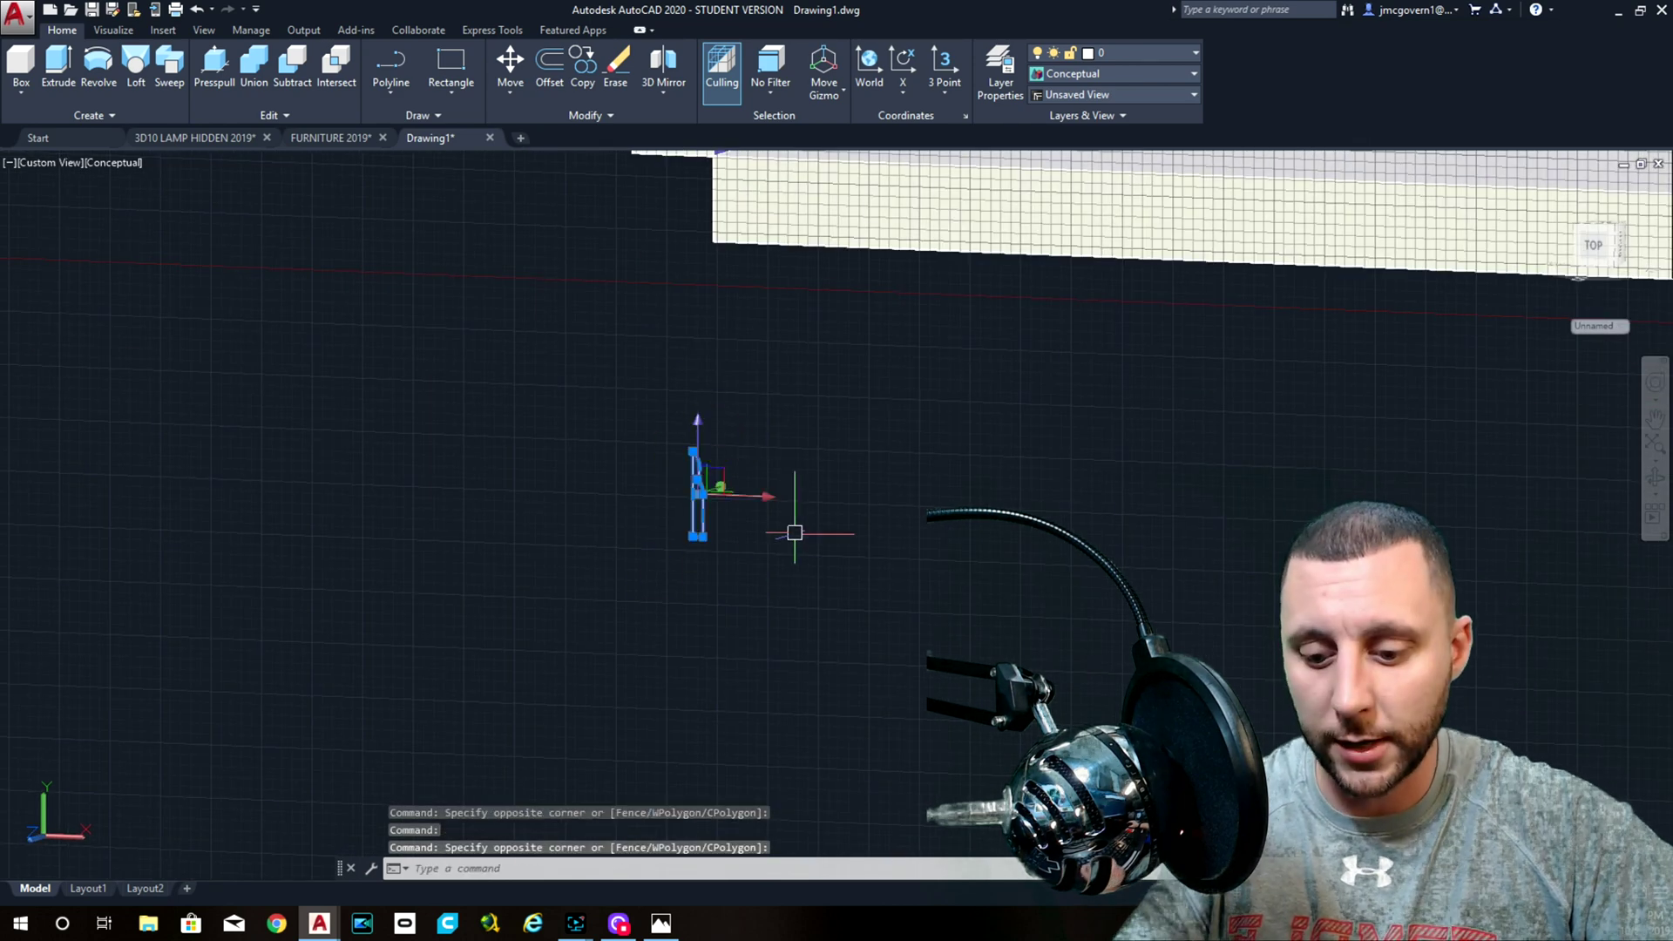
{"action": "type", "text": "3oin"}
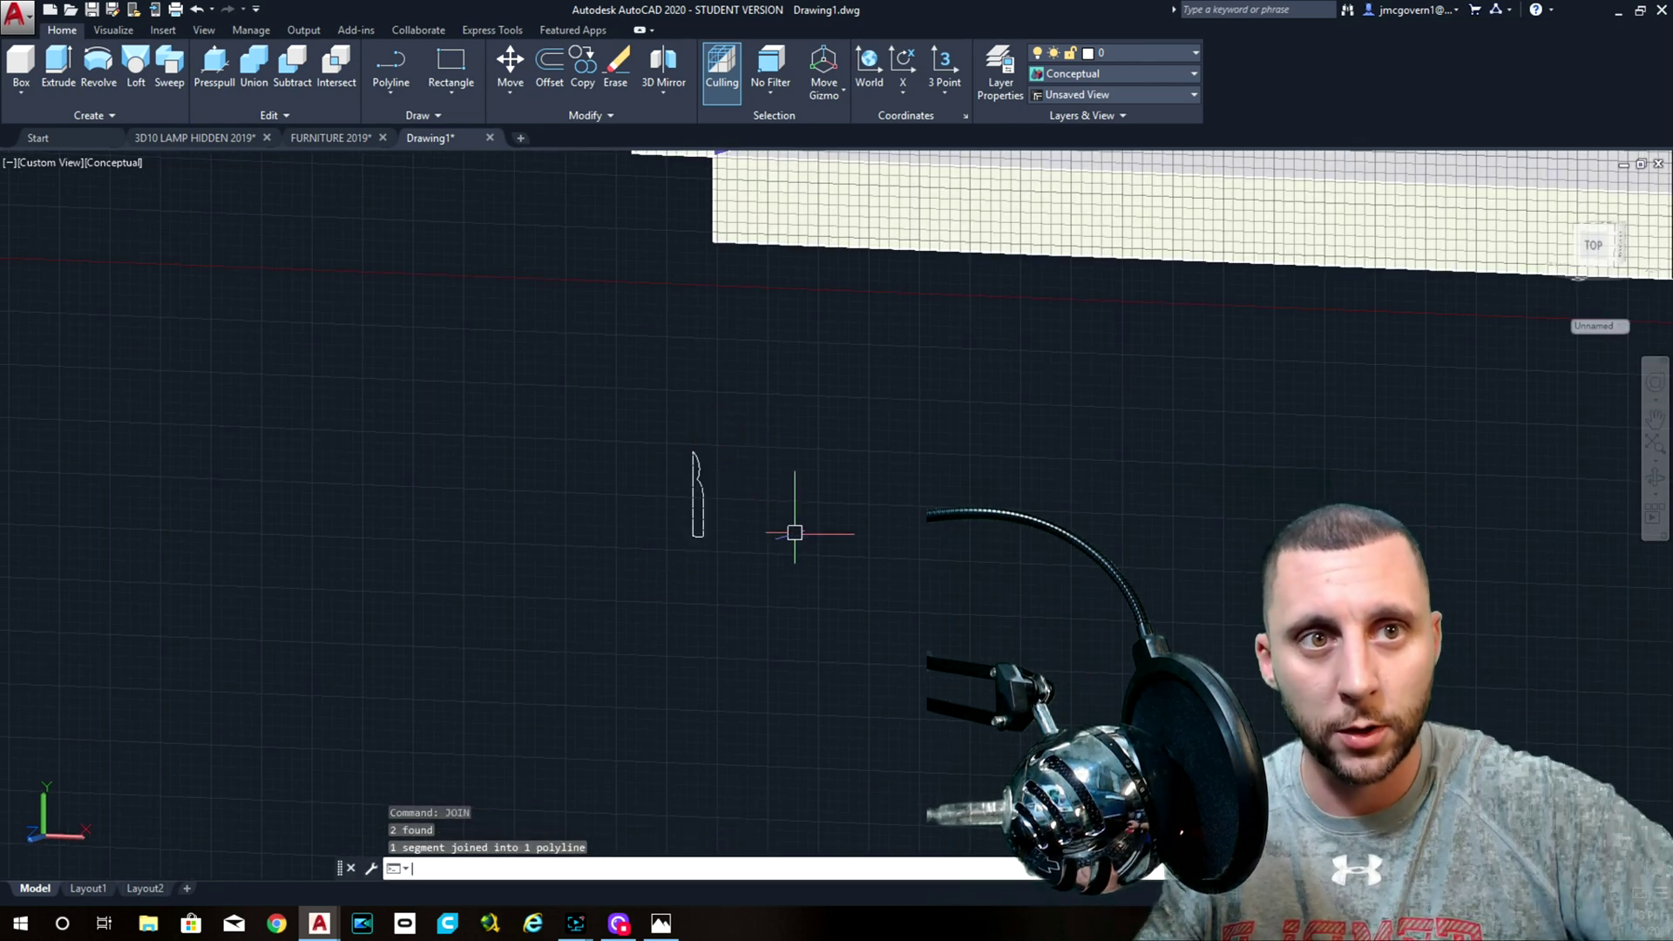
{"action": "key", "text": "Return"}
- Move the trim profile by its lower back corner to the front corner where the window wall meets the floor's top surface
{"action": "left_click", "coordinate": [779, 473]}
{"action": "type", "text": "m"}
{"action": "key", "text": "Return"}
{"action": "scroll", "coordinate": [688, 571], "scroll_direction": "up", "scroll_amount": 3}
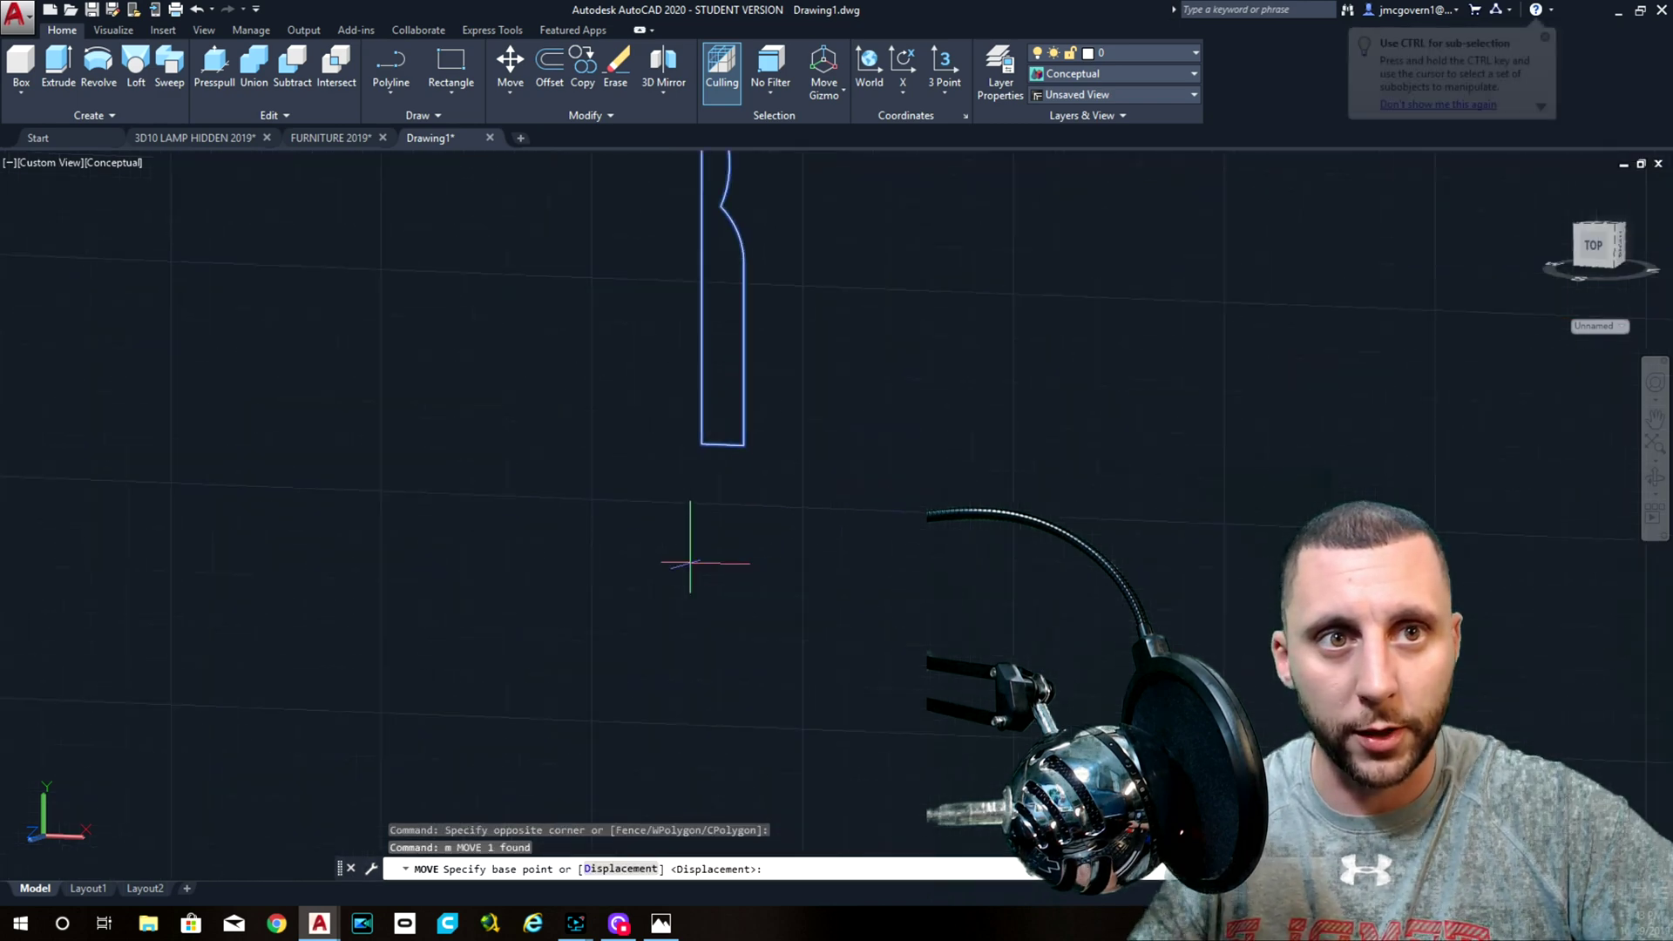
{"action": "left_click", "coordinate": [699, 478]}
{"action": "scroll", "coordinate": [699, 479], "scroll_direction": "down", "scroll_amount": 4}
{"action": "scroll", "coordinate": [720, 460], "scroll_direction": "up", "scroll_amount": 6}
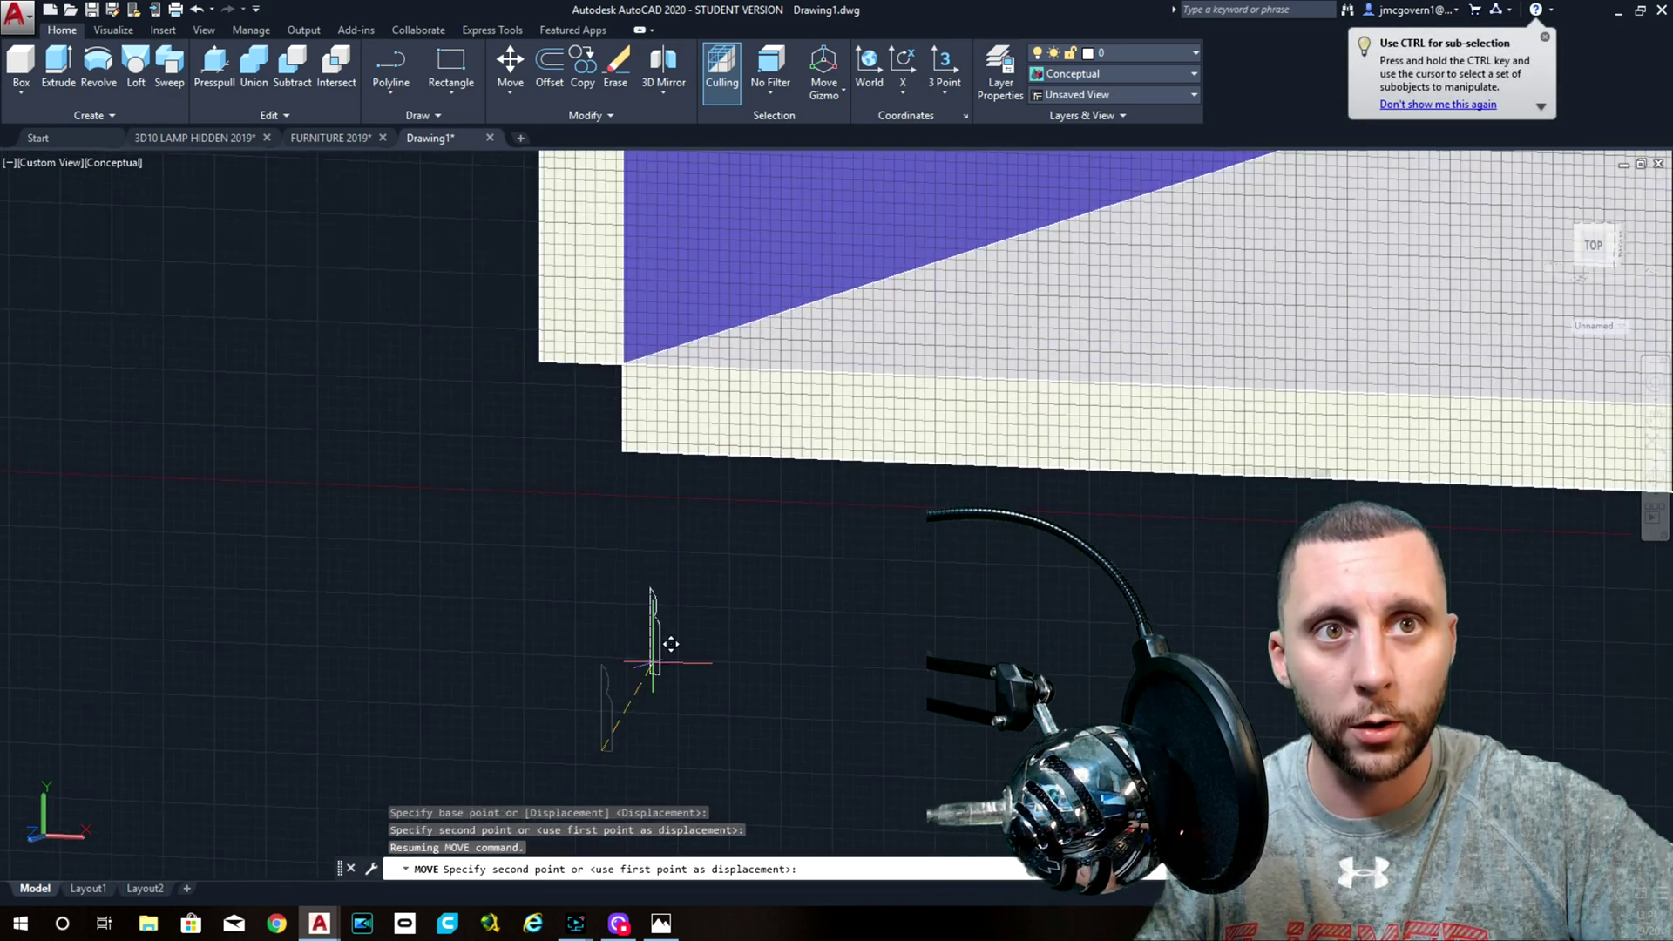
{"action": "left_click", "coordinate": [586, 406]}
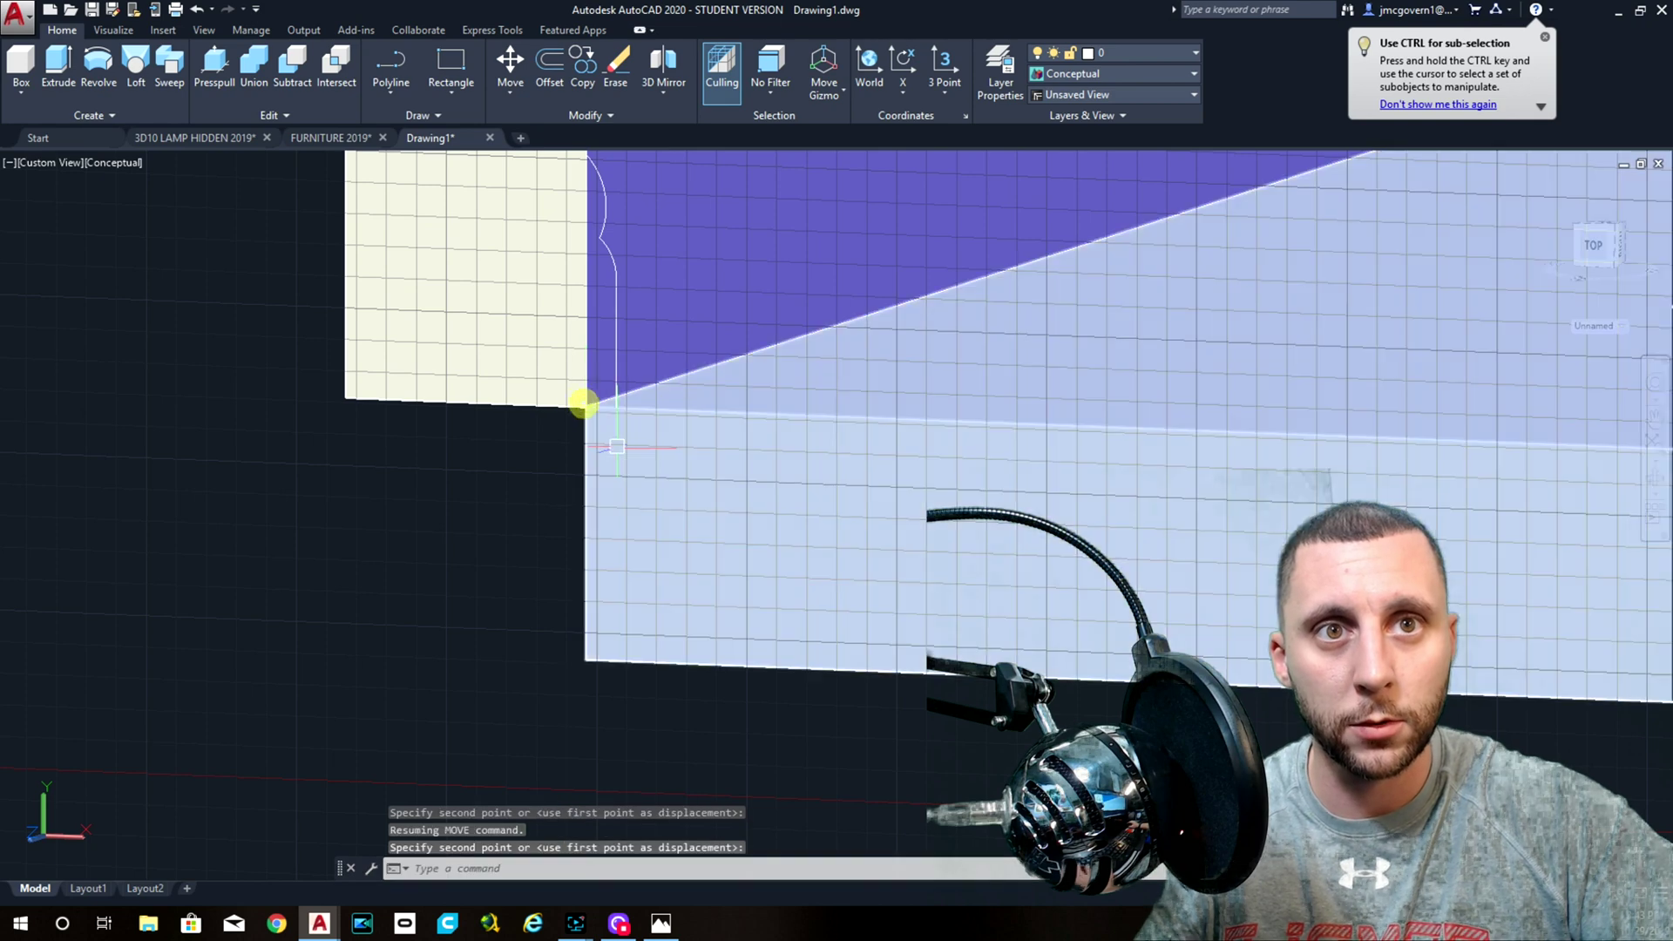
{"action": "scroll", "coordinate": [610, 414], "scroll_direction": "down", "scroll_amount": 4}
{"action": "scroll", "coordinate": [620, 424], "scroll_direction": "up", "scroll_amount": 3}
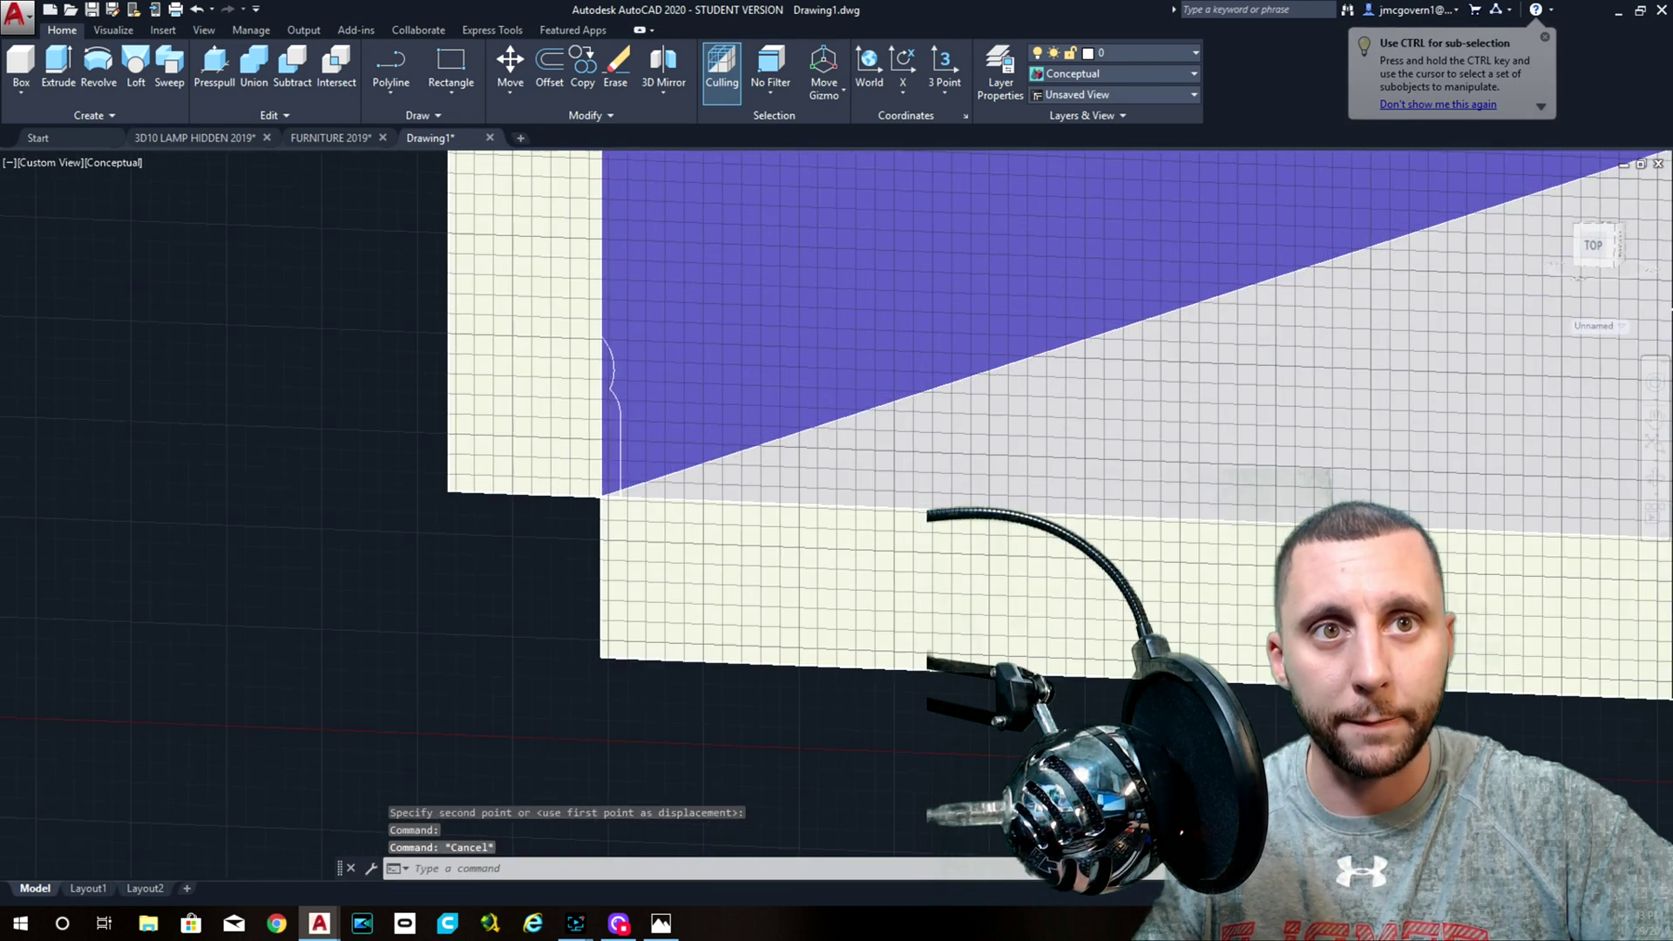
{"action": "key", "text": "Escape"}
- In the 2D Wireframe style, extrude the trim profile along the base of the window wall to the room's back corner
{"action": "left_click", "coordinate": [120, 162]}
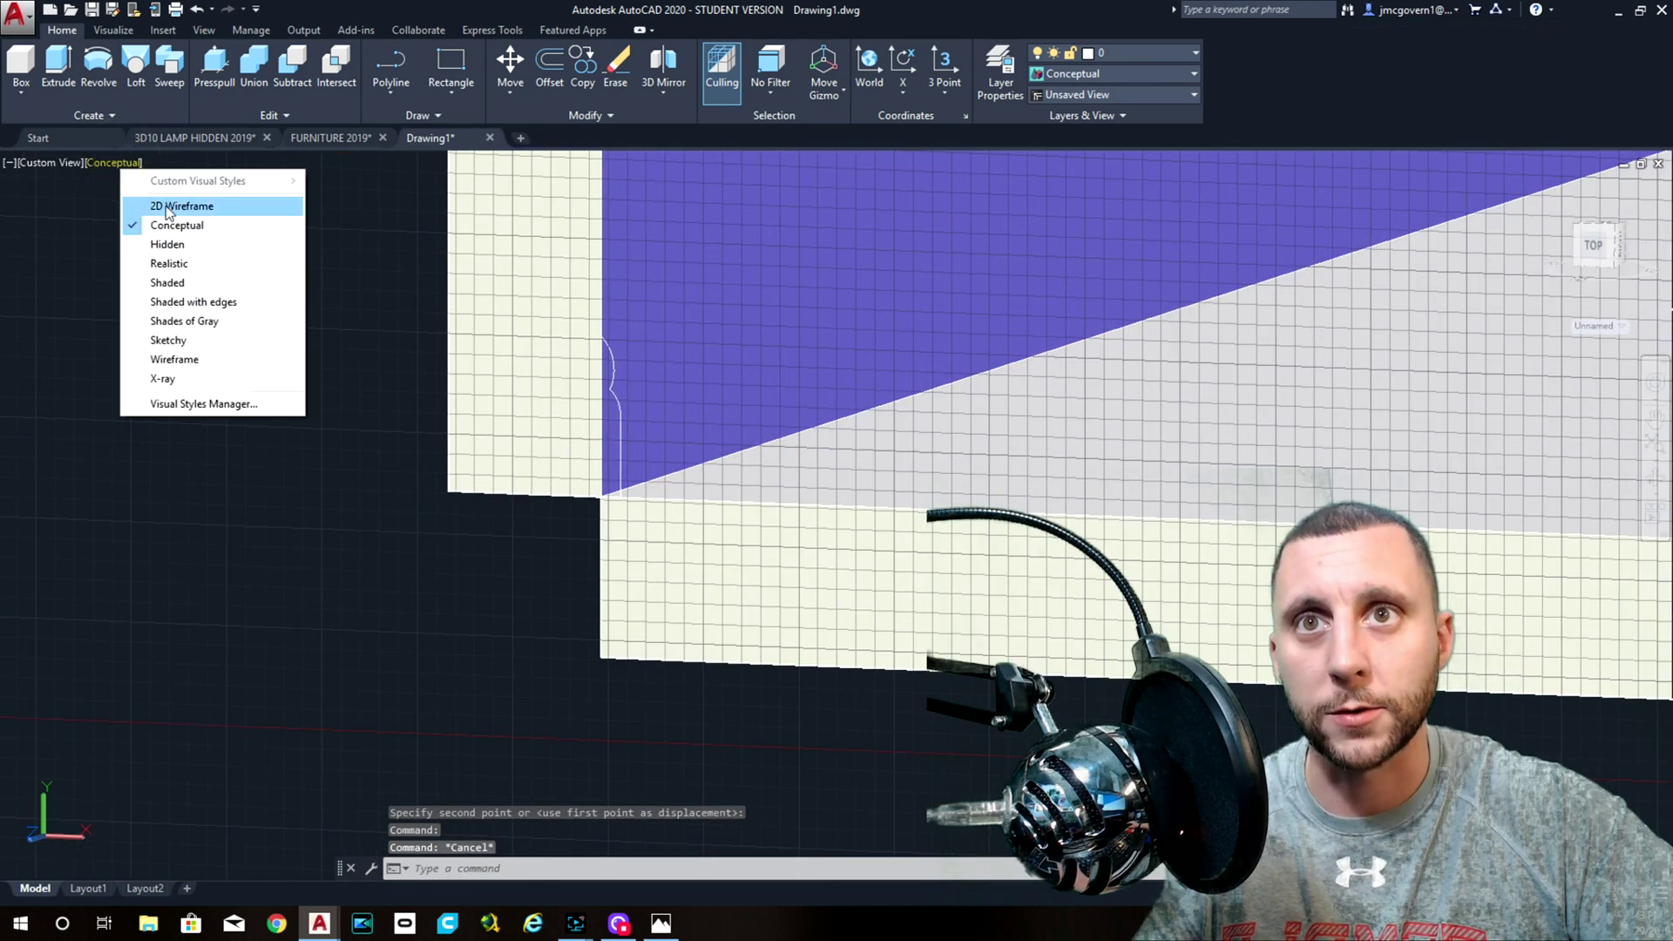
{"action": "left_click", "coordinate": [165, 197]}
{"action": "left_click", "coordinate": [628, 405]}
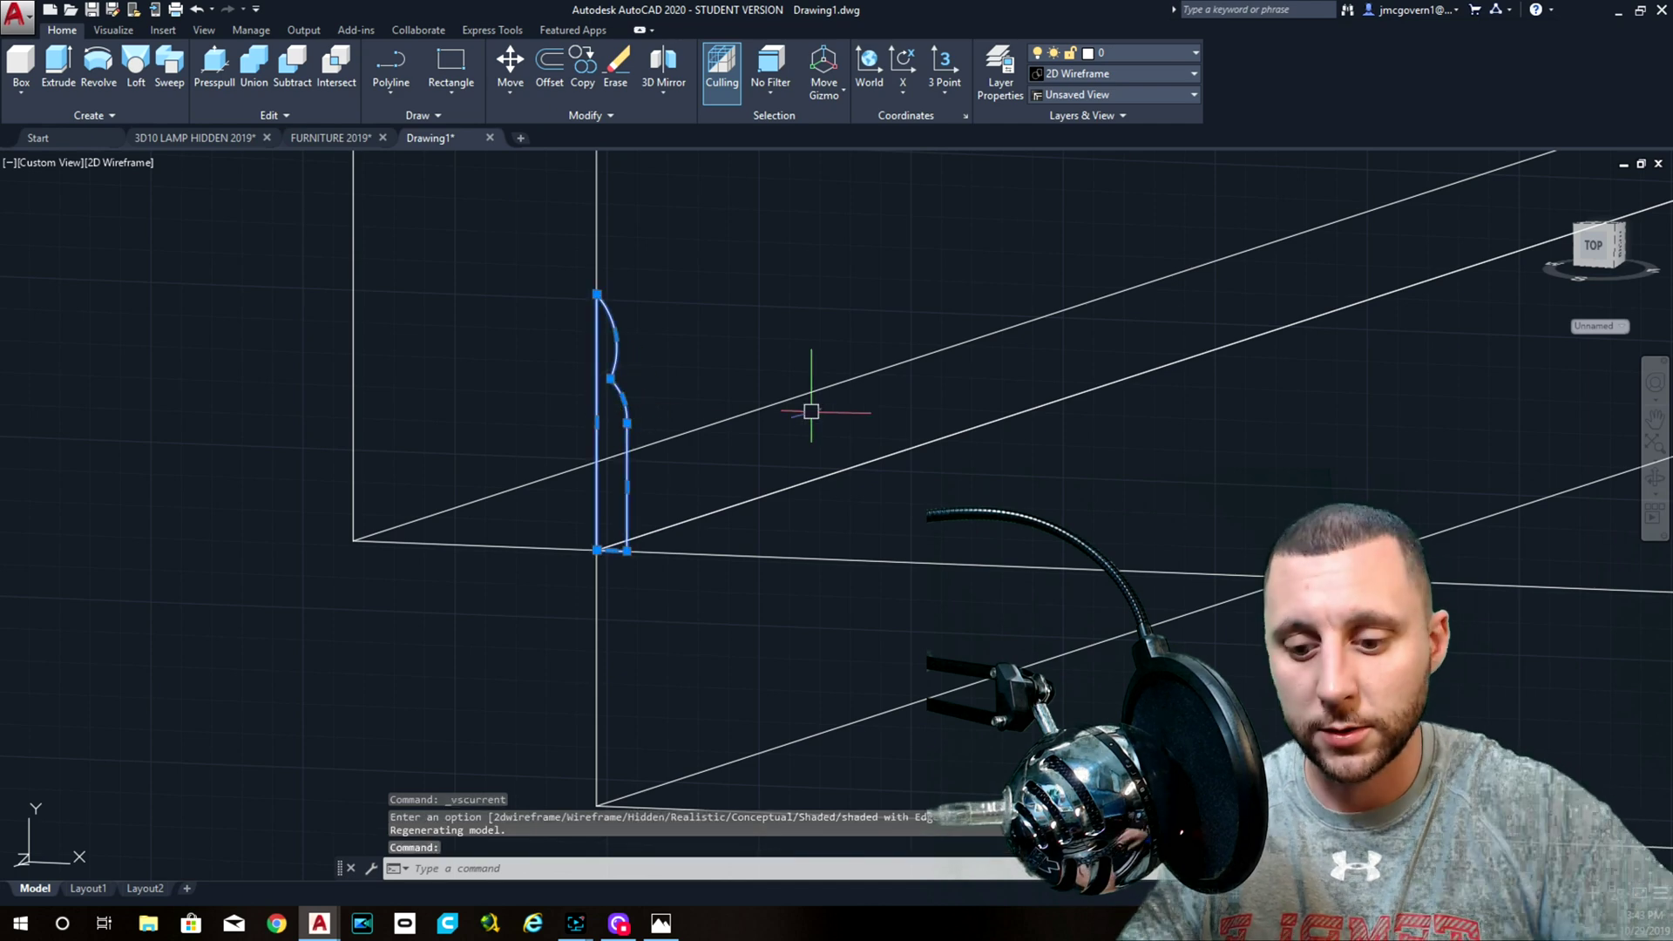
{"action": "type", "text": "extrude"}
{"action": "key", "text": "Return"}
{"action": "middle_click_drag", "start_coordinate": [829, 410], "coordinate": [776, 516], "text": "shift"}
{"action": "scroll", "coordinate": [789, 478], "scroll_direction": "up", "scroll_amount": 5}
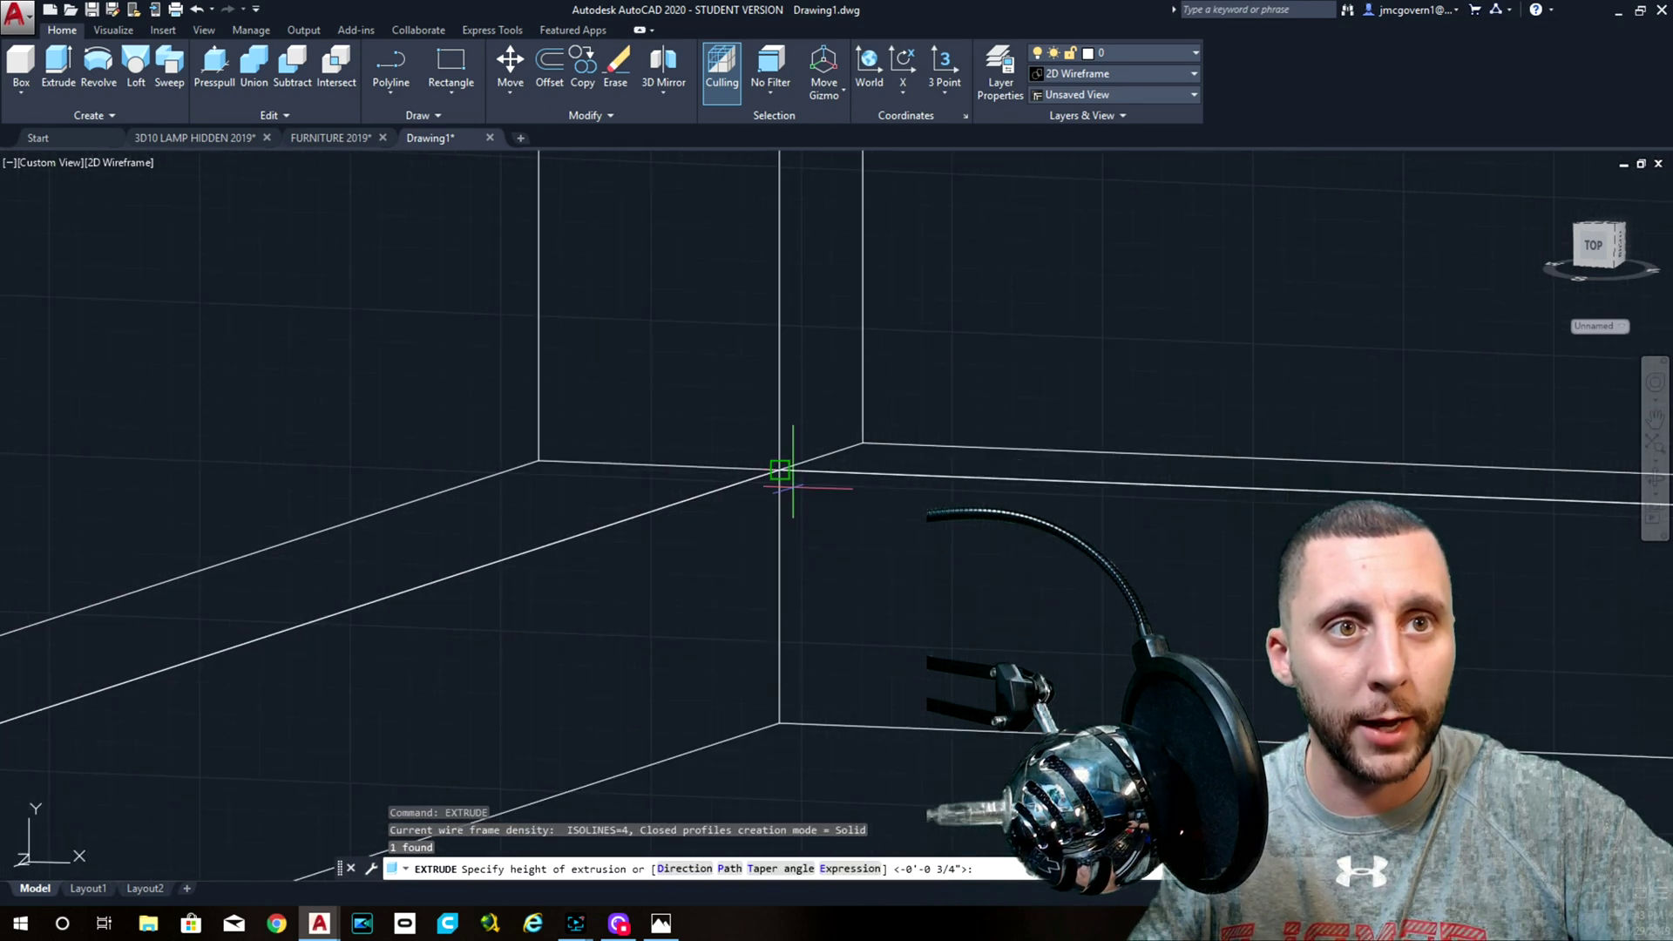
{"action": "left_click", "coordinate": [752, 442]}
{"action": "scroll", "coordinate": [751, 441], "scroll_direction": "down", "scroll_amount": 5}
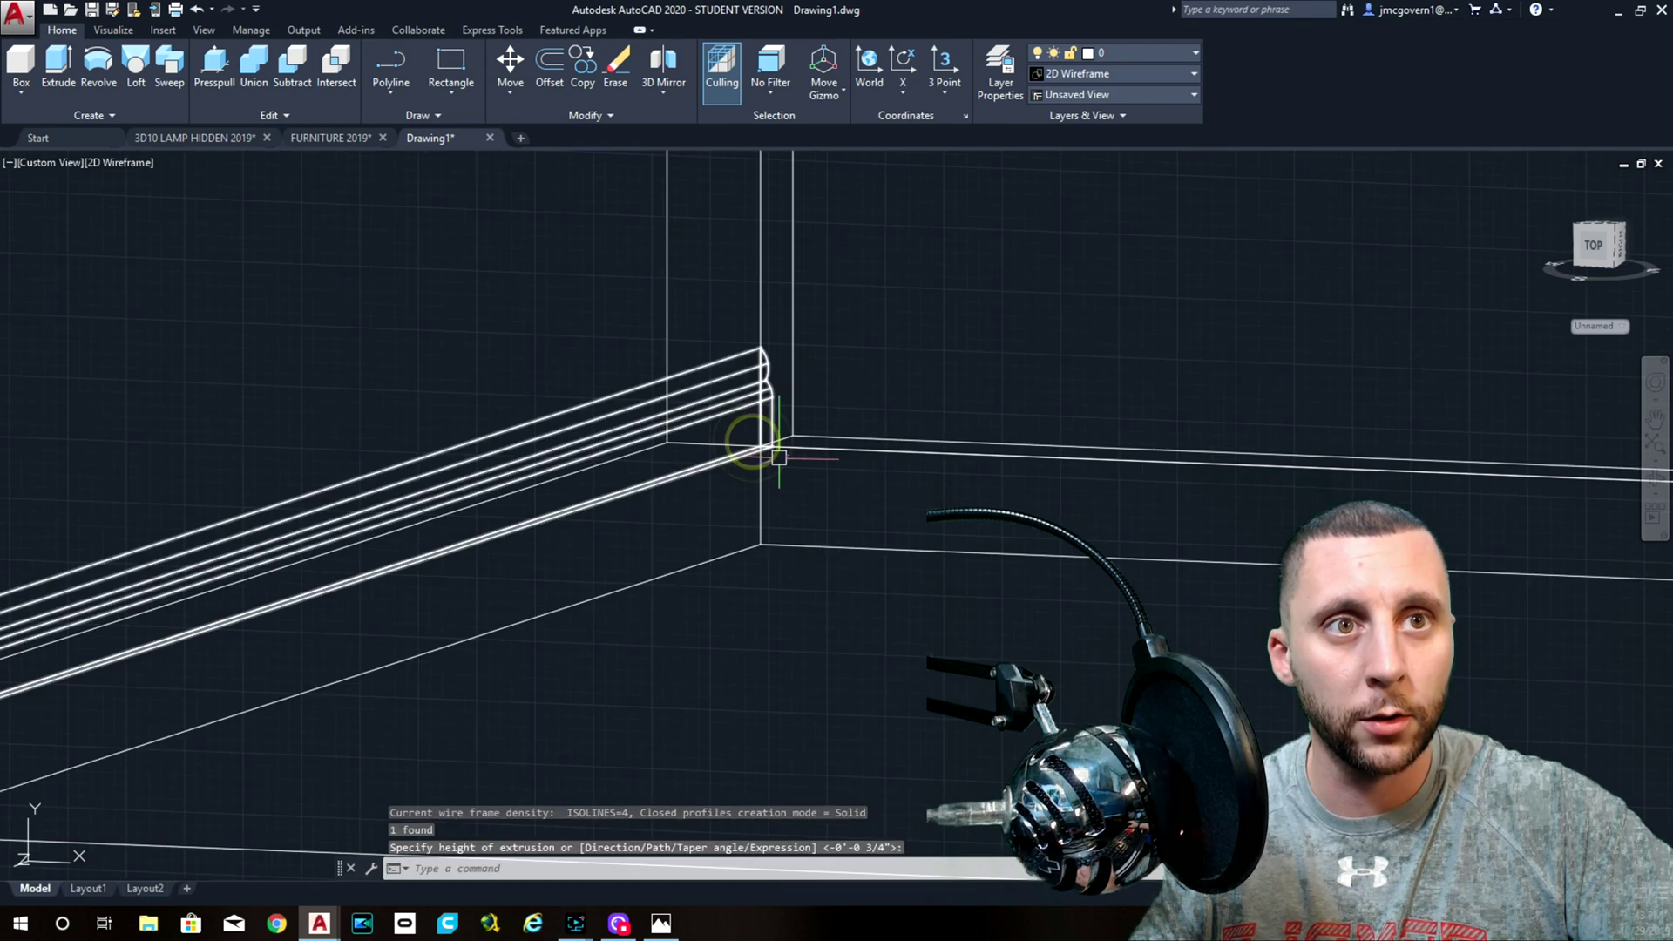
{"action": "middle_click_drag", "start_coordinate": [751, 441], "coordinate": [610, 392], "text": "shift"}
- Display the room in the Conceptual visual style and examine the baseboard trim along the window wall
{"action": "left_click", "coordinate": [130, 164]}
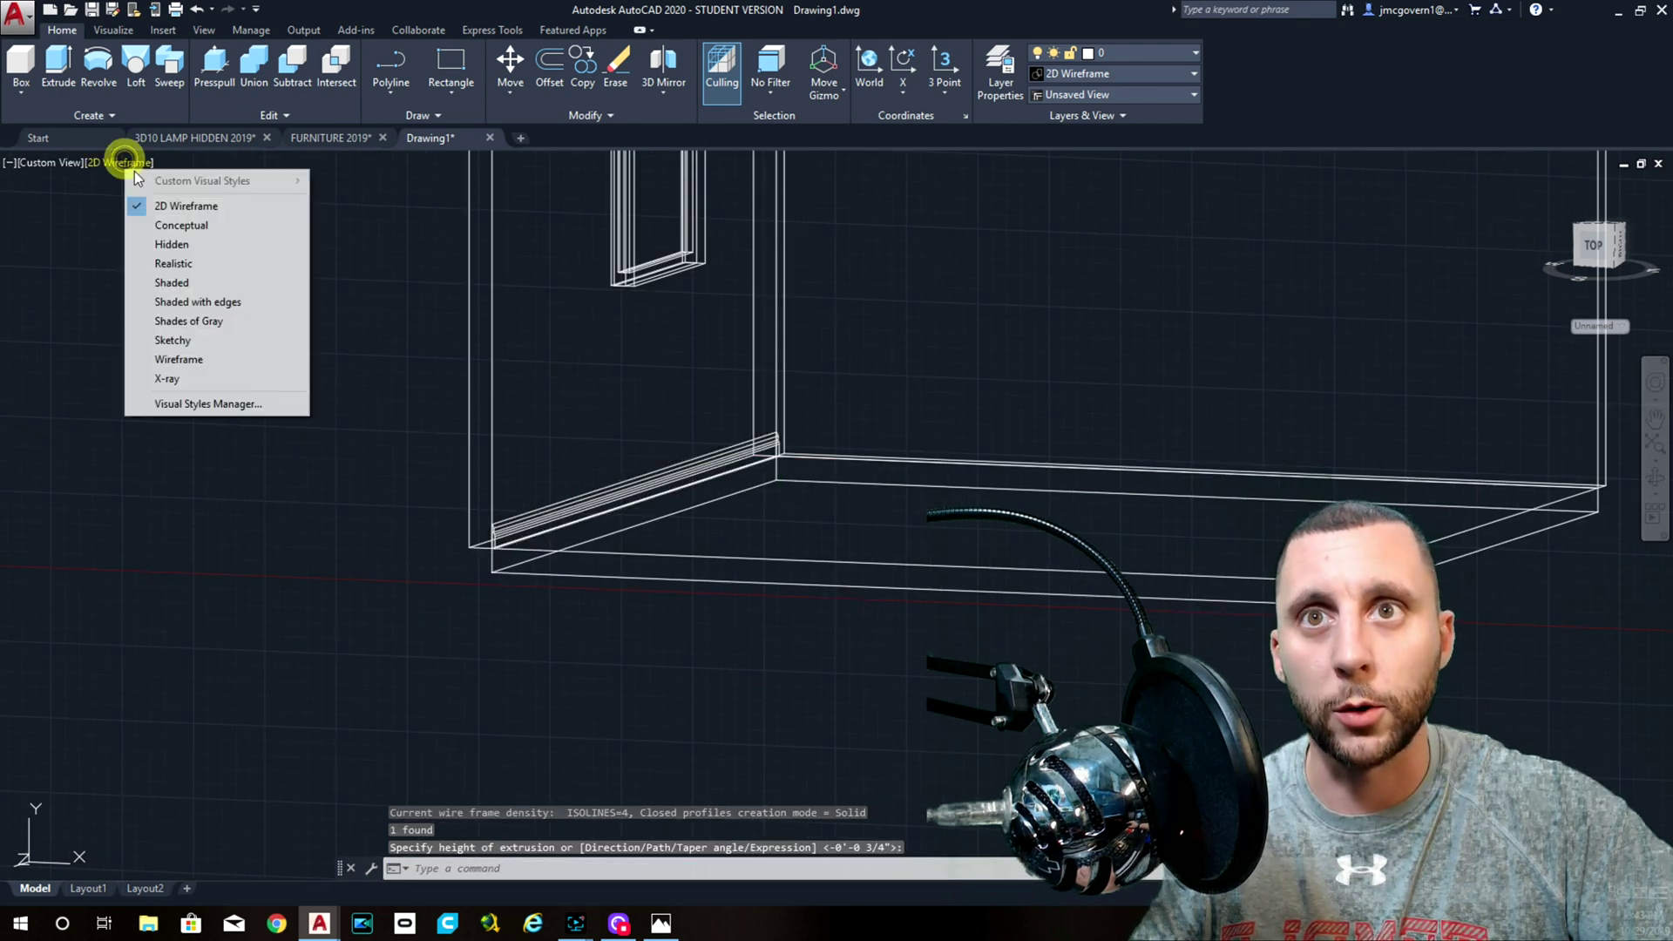
{"action": "left_click", "coordinate": [175, 227]}
{"action": "middle_click_drag", "start_coordinate": [715, 436], "coordinate": [756, 462], "text": "shift"}
{"action": "scroll", "coordinate": [756, 461], "scroll_direction": "up", "scroll_amount": 6}
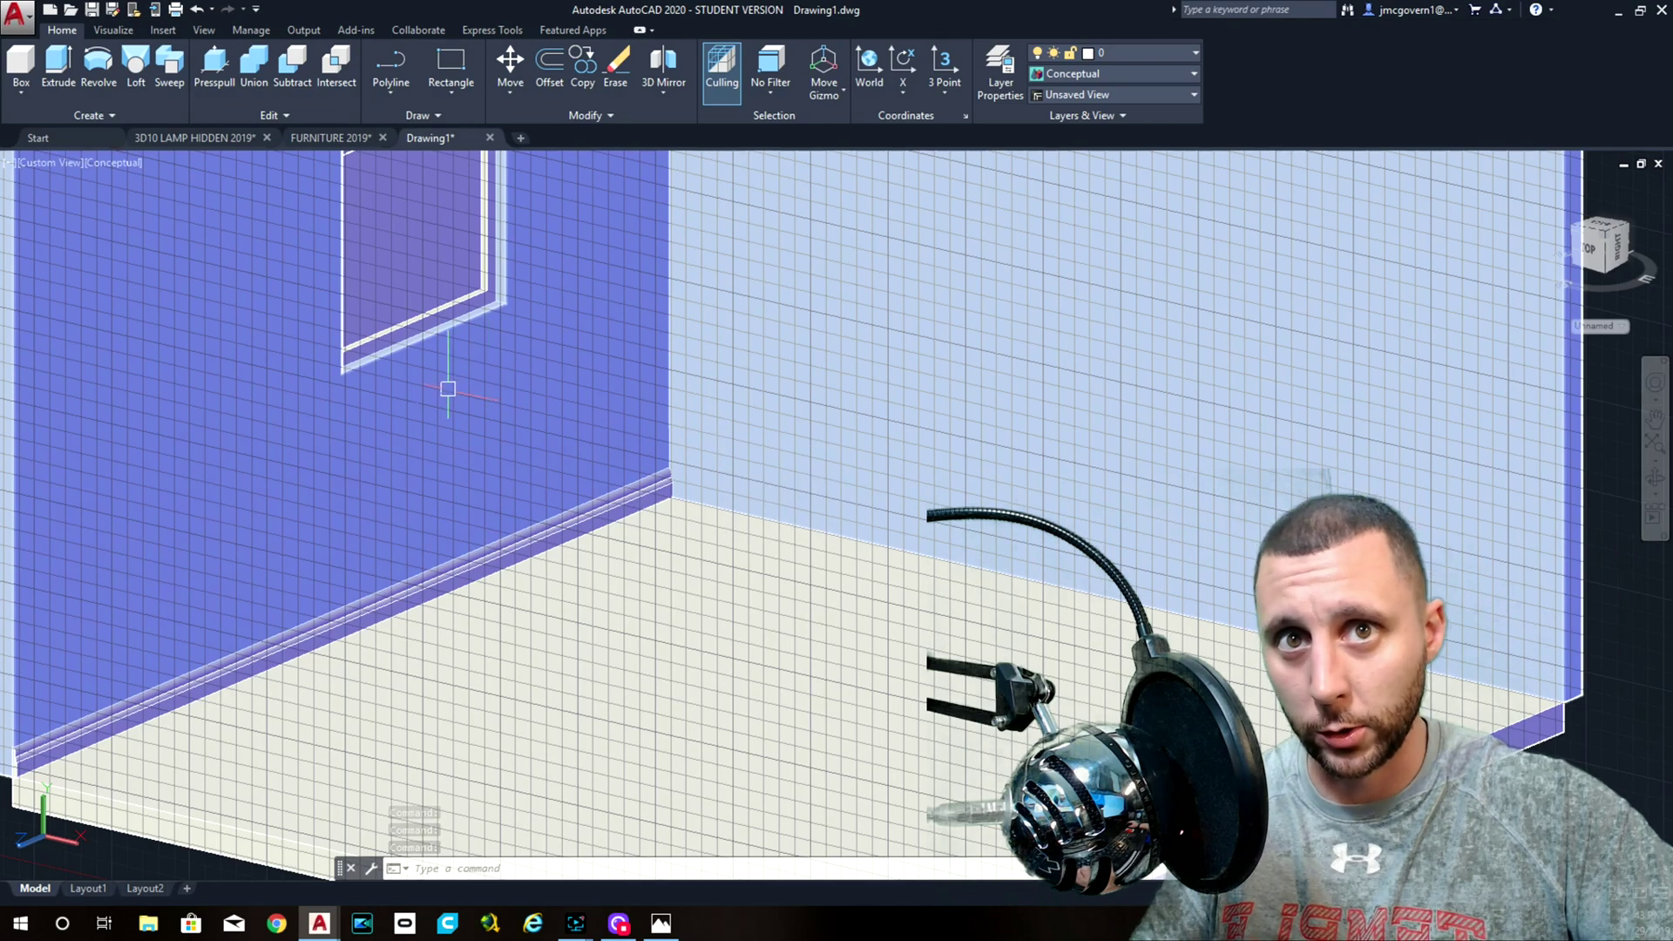
{"action": "middle_click_drag", "start_coordinate": [287, 346], "coordinate": [376, 277]}
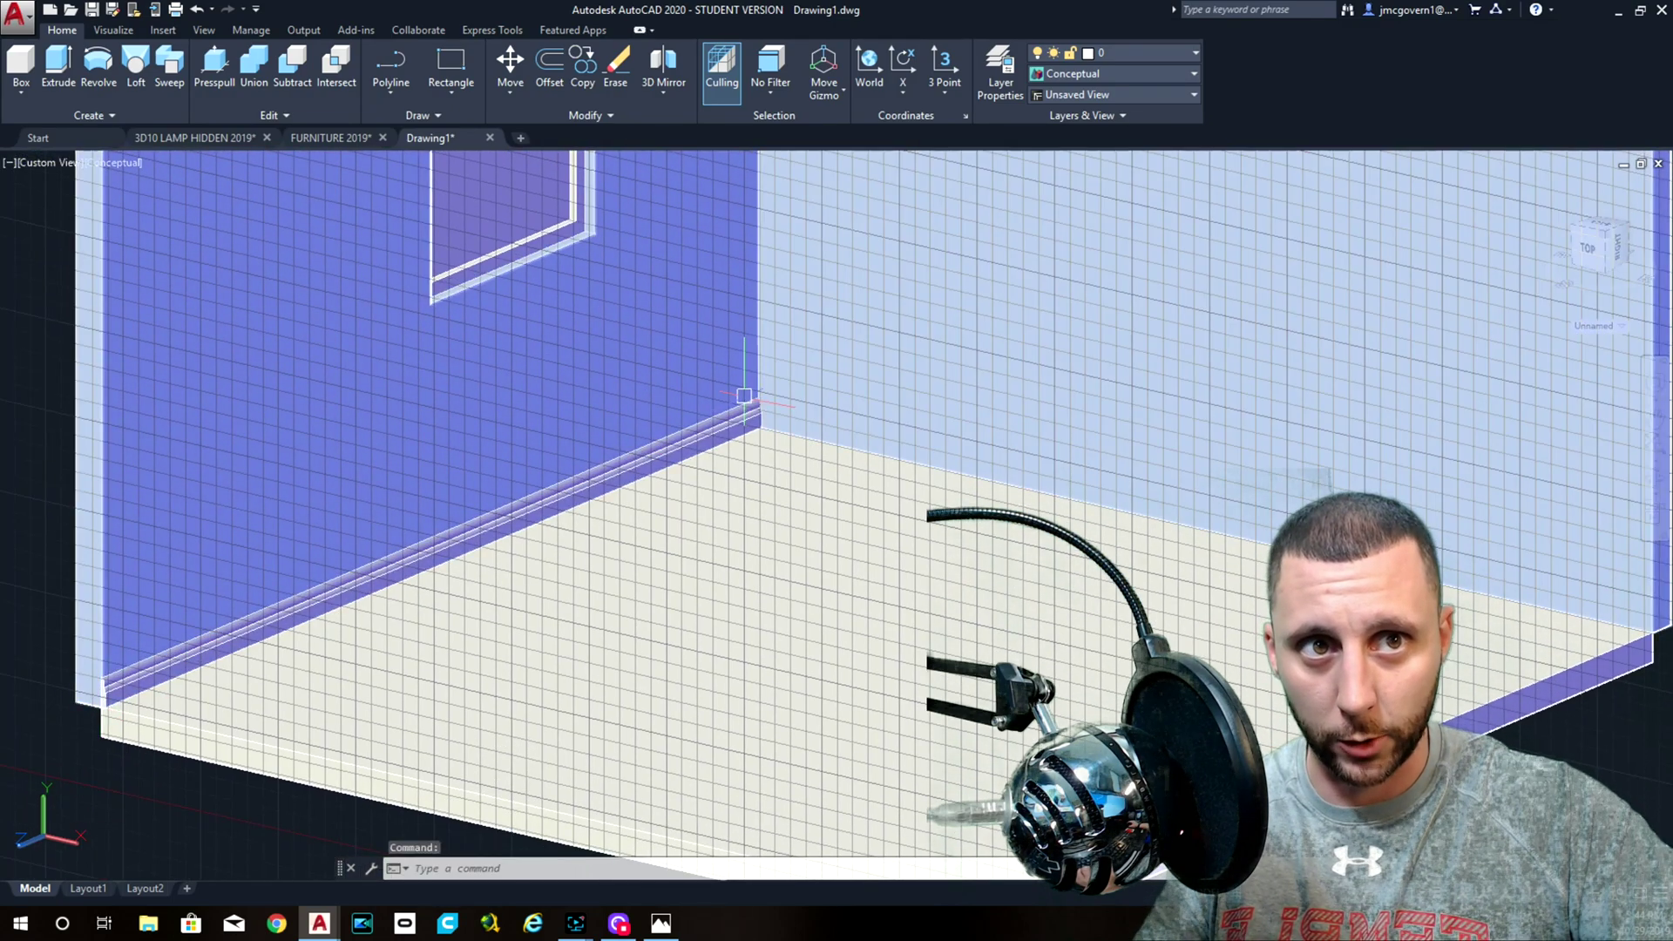
- Delete the extruded baseboard trim from the base of the window wall
{"action": "left_click", "coordinate": [179, 657]}
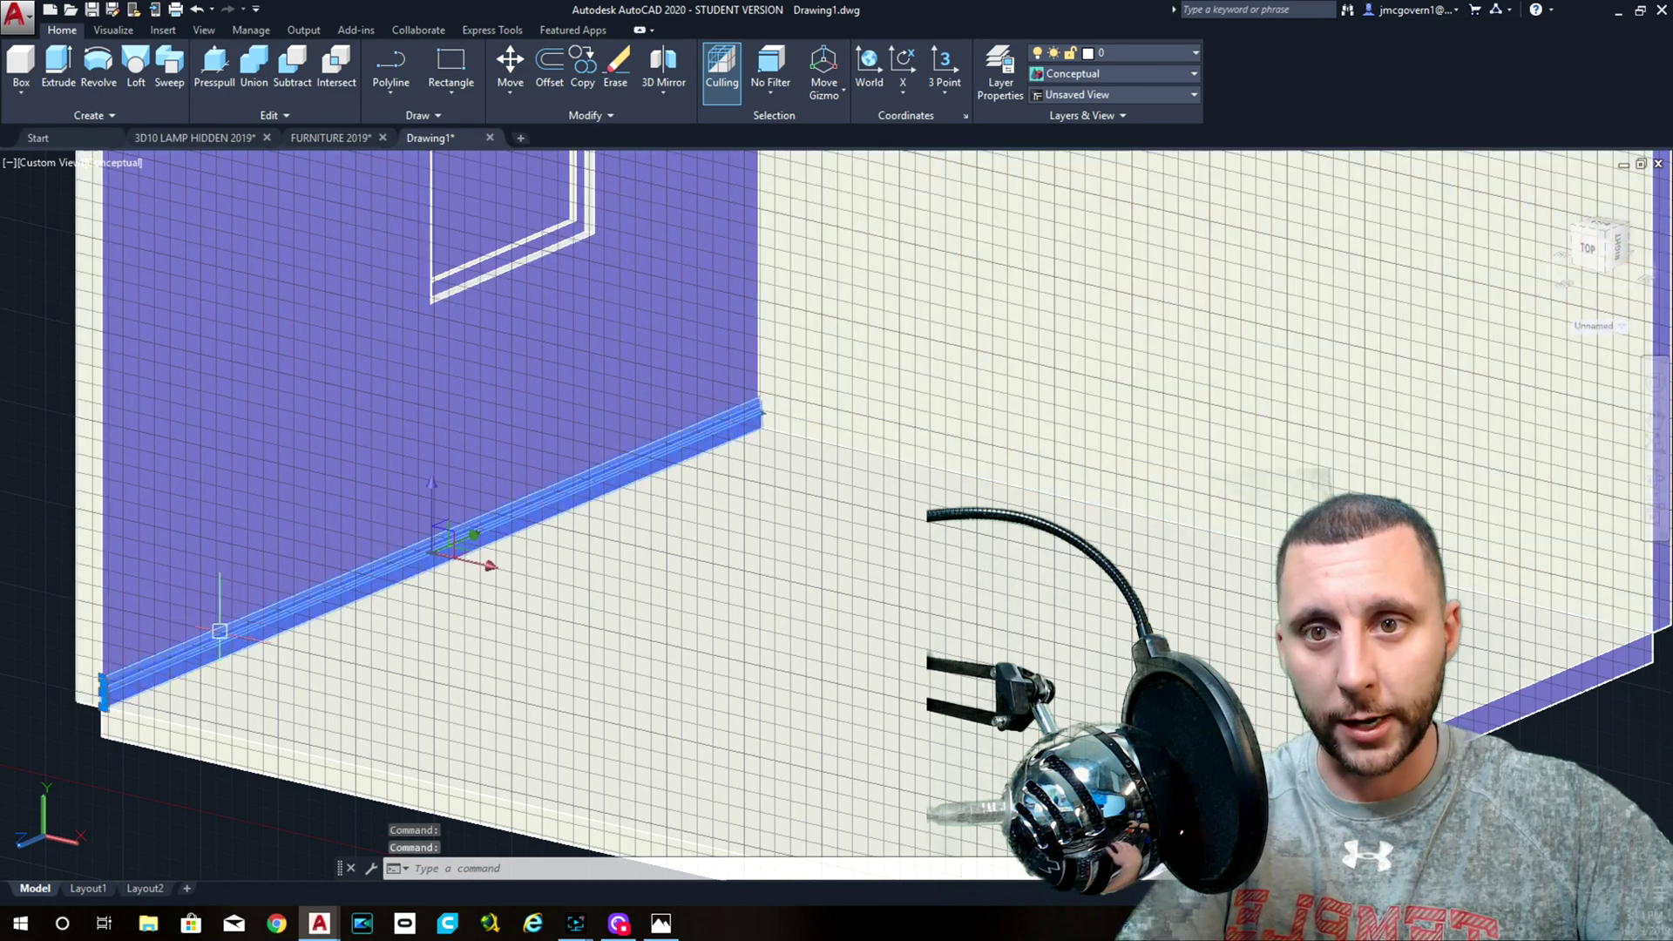
{"action": "key", "text": "Delete"}
{"action": "scroll", "coordinate": [217, 619], "scroll_direction": "down", "scroll_amount": 5}
{"action": "left_click", "coordinate": [415, 259]}
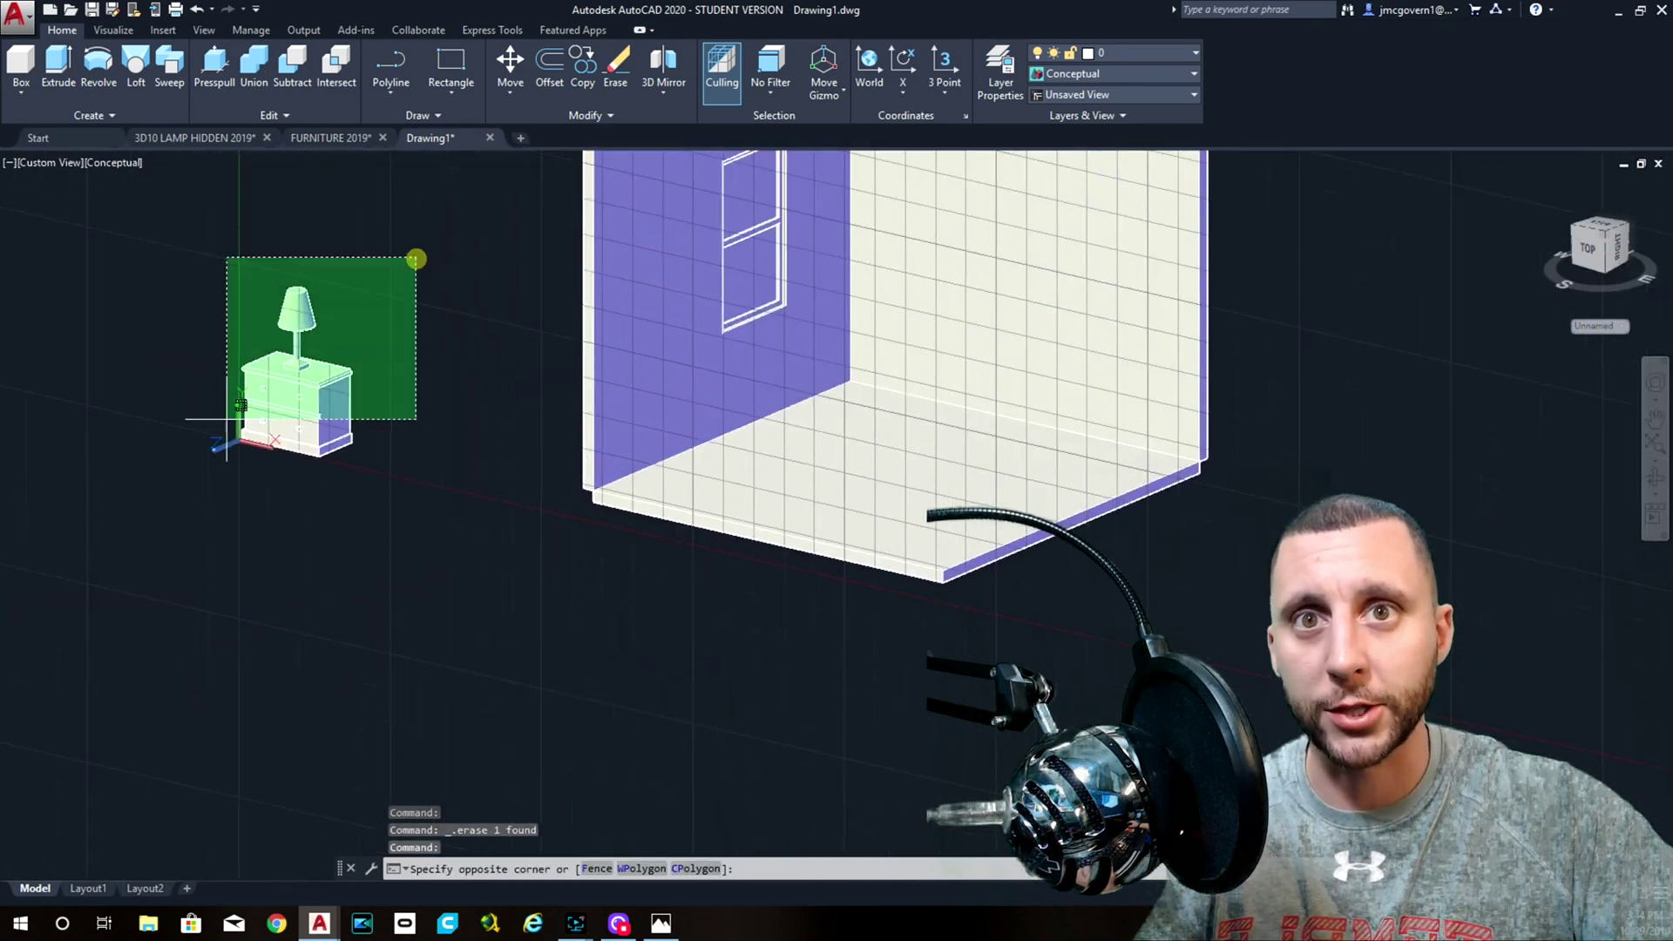
{"action": "left_click", "coordinate": [227, 419]}
{"action": "type", "text": "m"}
{"action": "key", "text": "Return"}
{"action": "scroll", "coordinate": [234, 440], "scroll_direction": "down", "scroll_amount": 5}
{"action": "middle_click_drag", "start_coordinate": [234, 440], "coordinate": [234, 440], "text": "shift"}
{"action": "scroll", "coordinate": [235, 440], "scroll_direction": "up", "scroll_amount": 5}
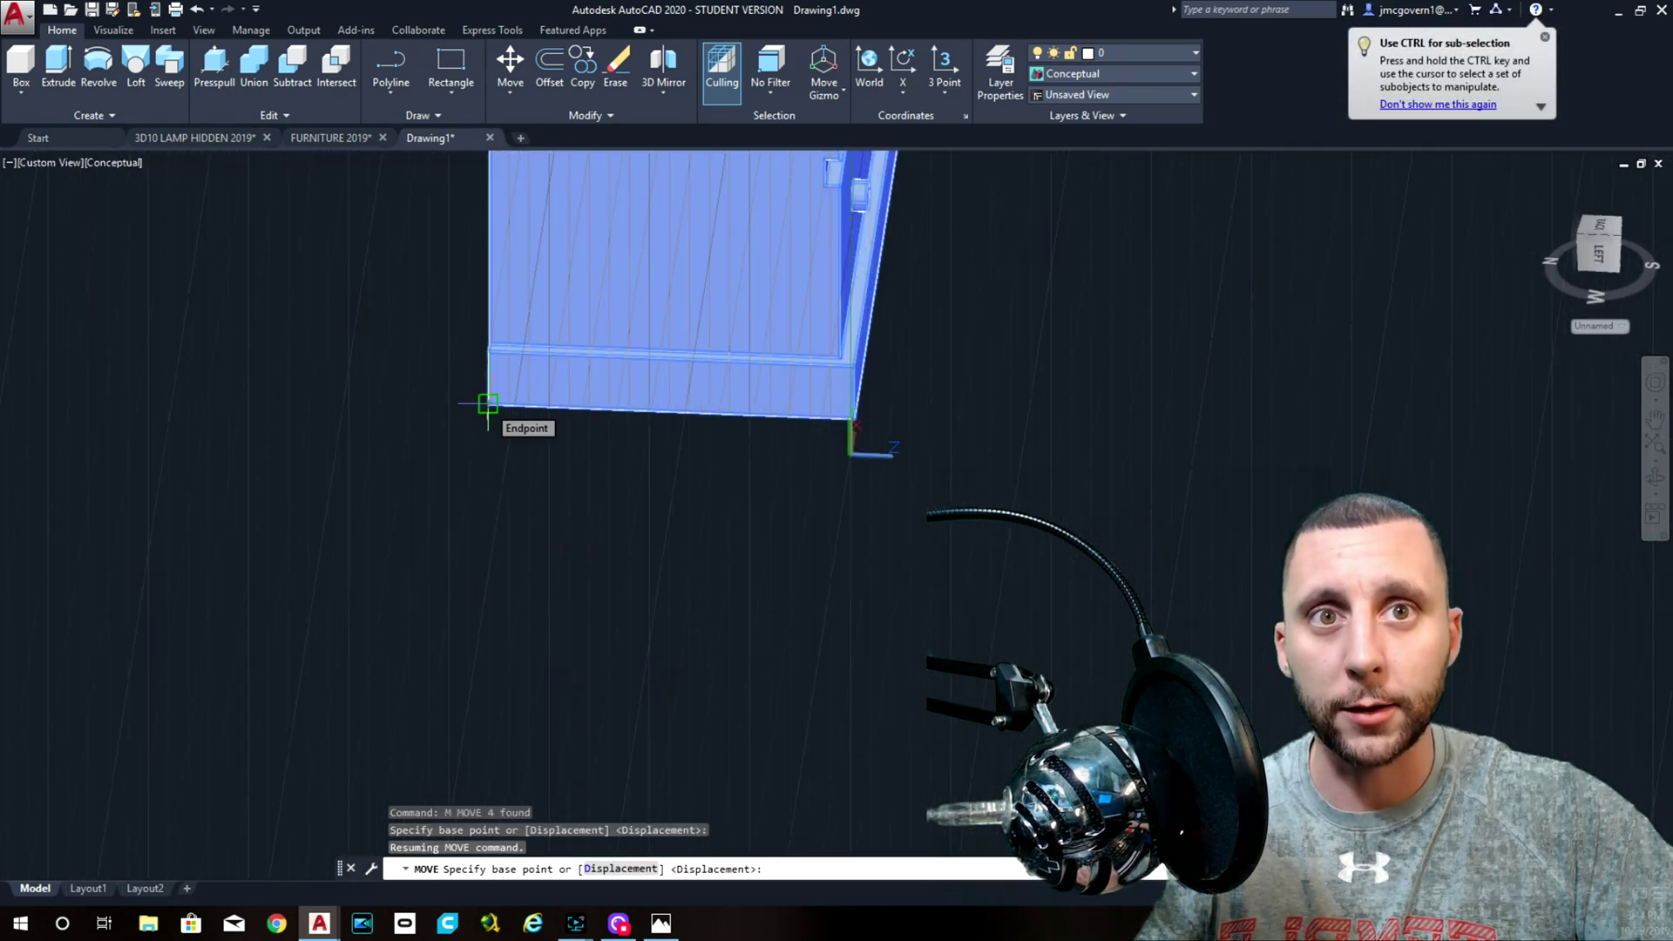
{"action": "left_click", "coordinate": [488, 403]}
{"action": "scroll", "coordinate": [485, 400], "scroll_direction": "down", "scroll_amount": 5}
{"action": "middle_click_drag", "start_coordinate": [486, 400], "coordinate": [518, 436], "text": "shift"}
{"action": "scroll", "coordinate": [485, 225], "scroll_direction": "up", "scroll_amount": 10}
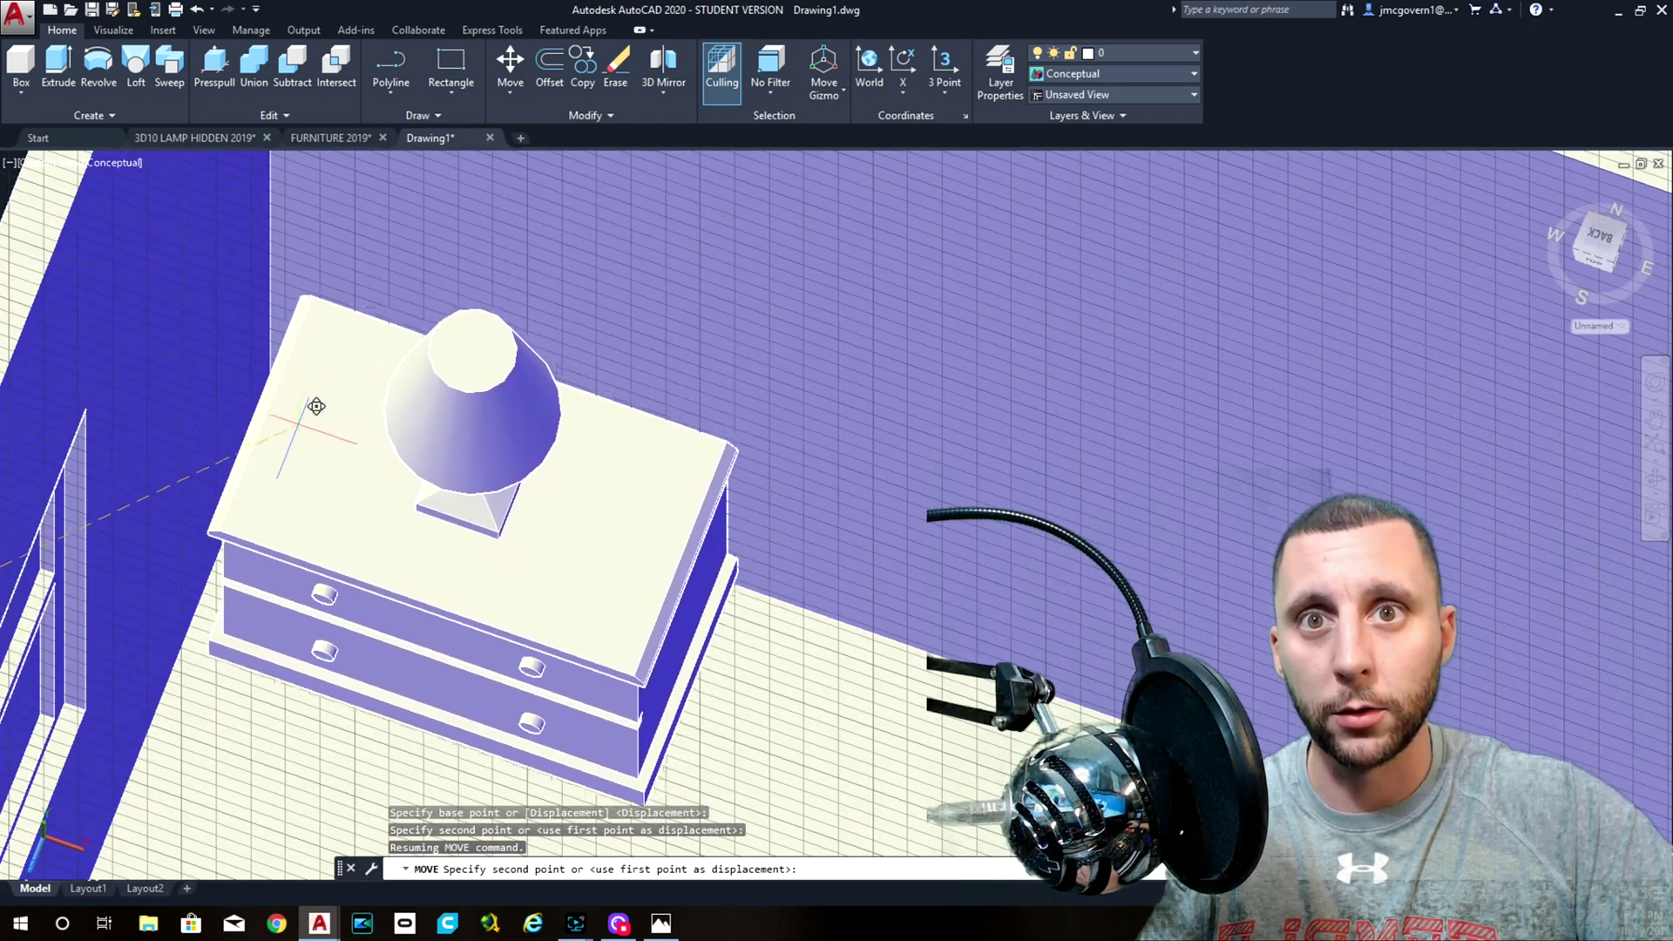
{"action": "middle_click_drag", "start_coordinate": [316, 406], "coordinate": [188, 165]}
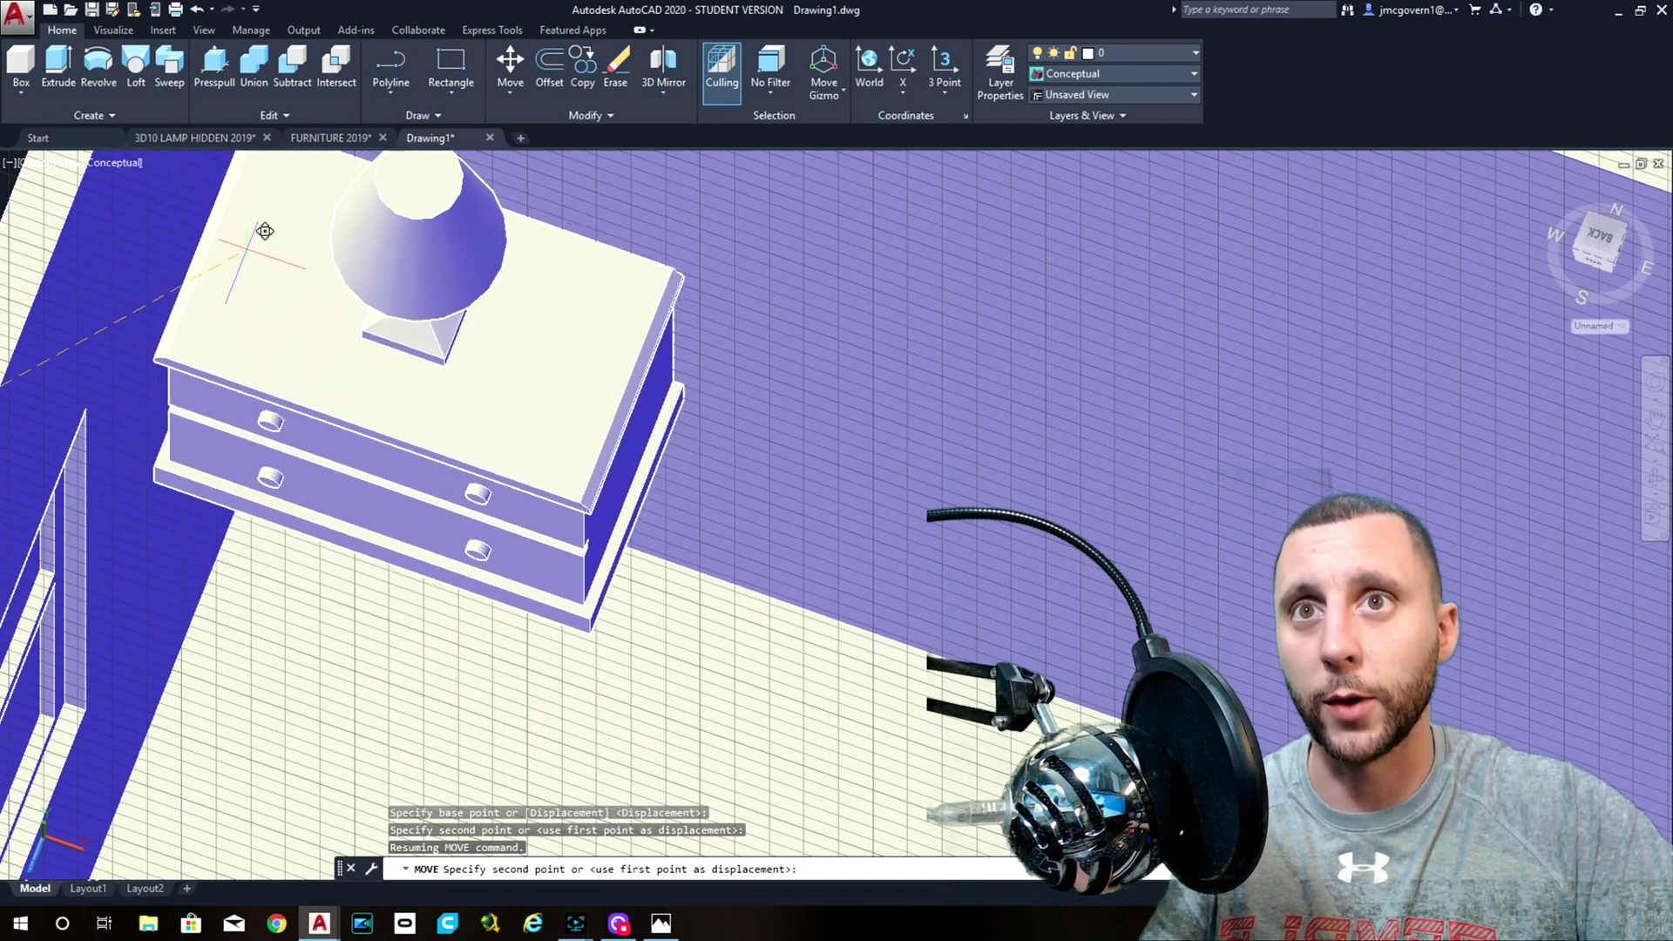
{"action": "key", "text": "Escape"}
- In the 2D Wireframe style, move the nightstand and lamp by the base's lower back corner to the floor corner where the two walls meet
{"action": "left_click", "coordinate": [118, 163]}
{"action": "left_click", "coordinate": [165, 209]}
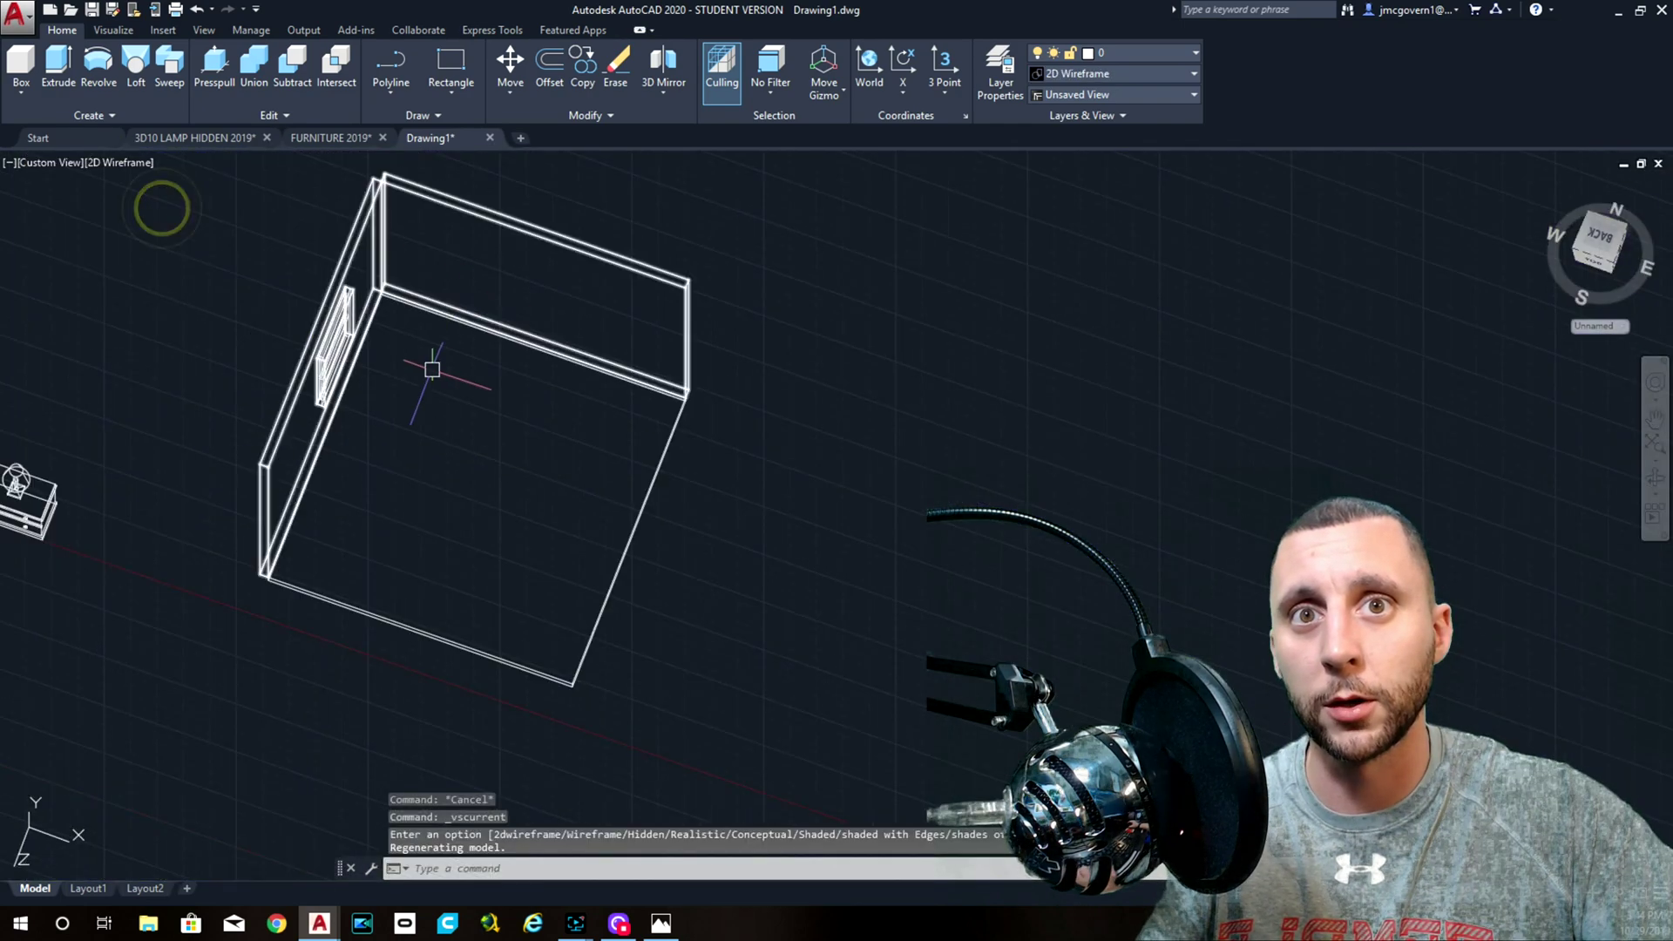
{"action": "left_click", "coordinate": [91, 328]}
{"action": "left_click", "coordinate": [272, 476]}
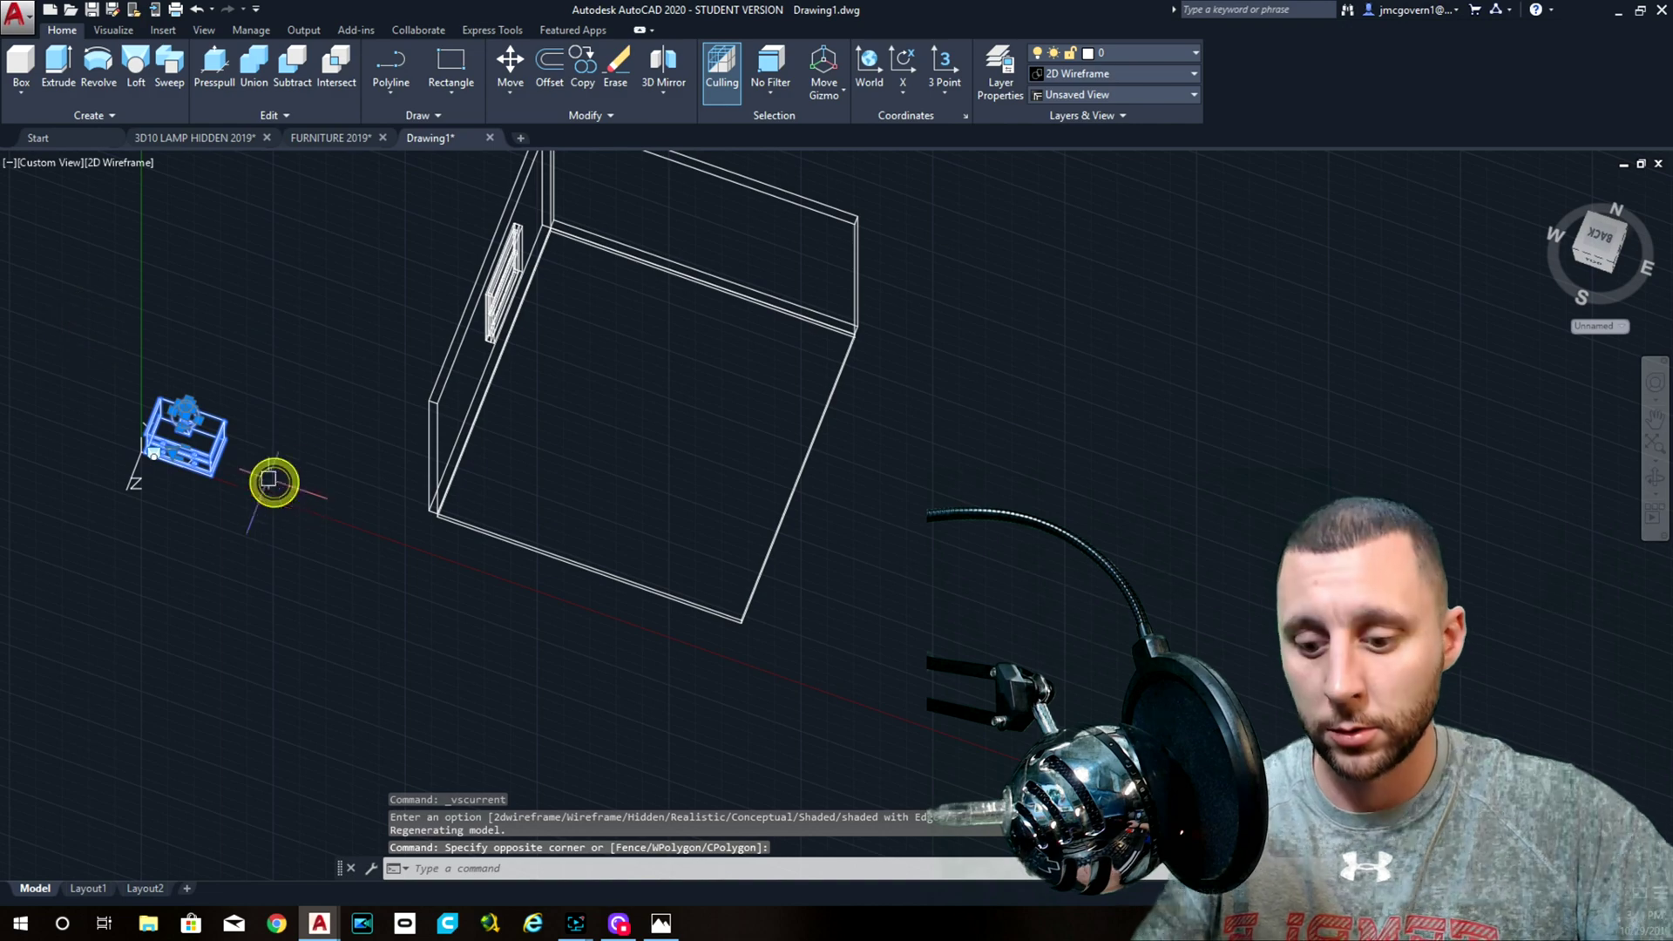
{"action": "type", "text": "m"}
{"action": "key", "text": "Return"}
{"action": "scroll", "coordinate": [248, 462], "scroll_direction": "up", "scroll_amount": 6}
{"action": "scroll", "coordinate": [237, 454], "scroll_direction": "down", "scroll_amount": 4}
{"action": "middle_click_drag", "start_coordinate": [441, 523], "coordinate": [131, 680], "text": "shift"}
{"action": "scroll", "coordinate": [555, 719], "scroll_direction": "up", "scroll_amount": 3}
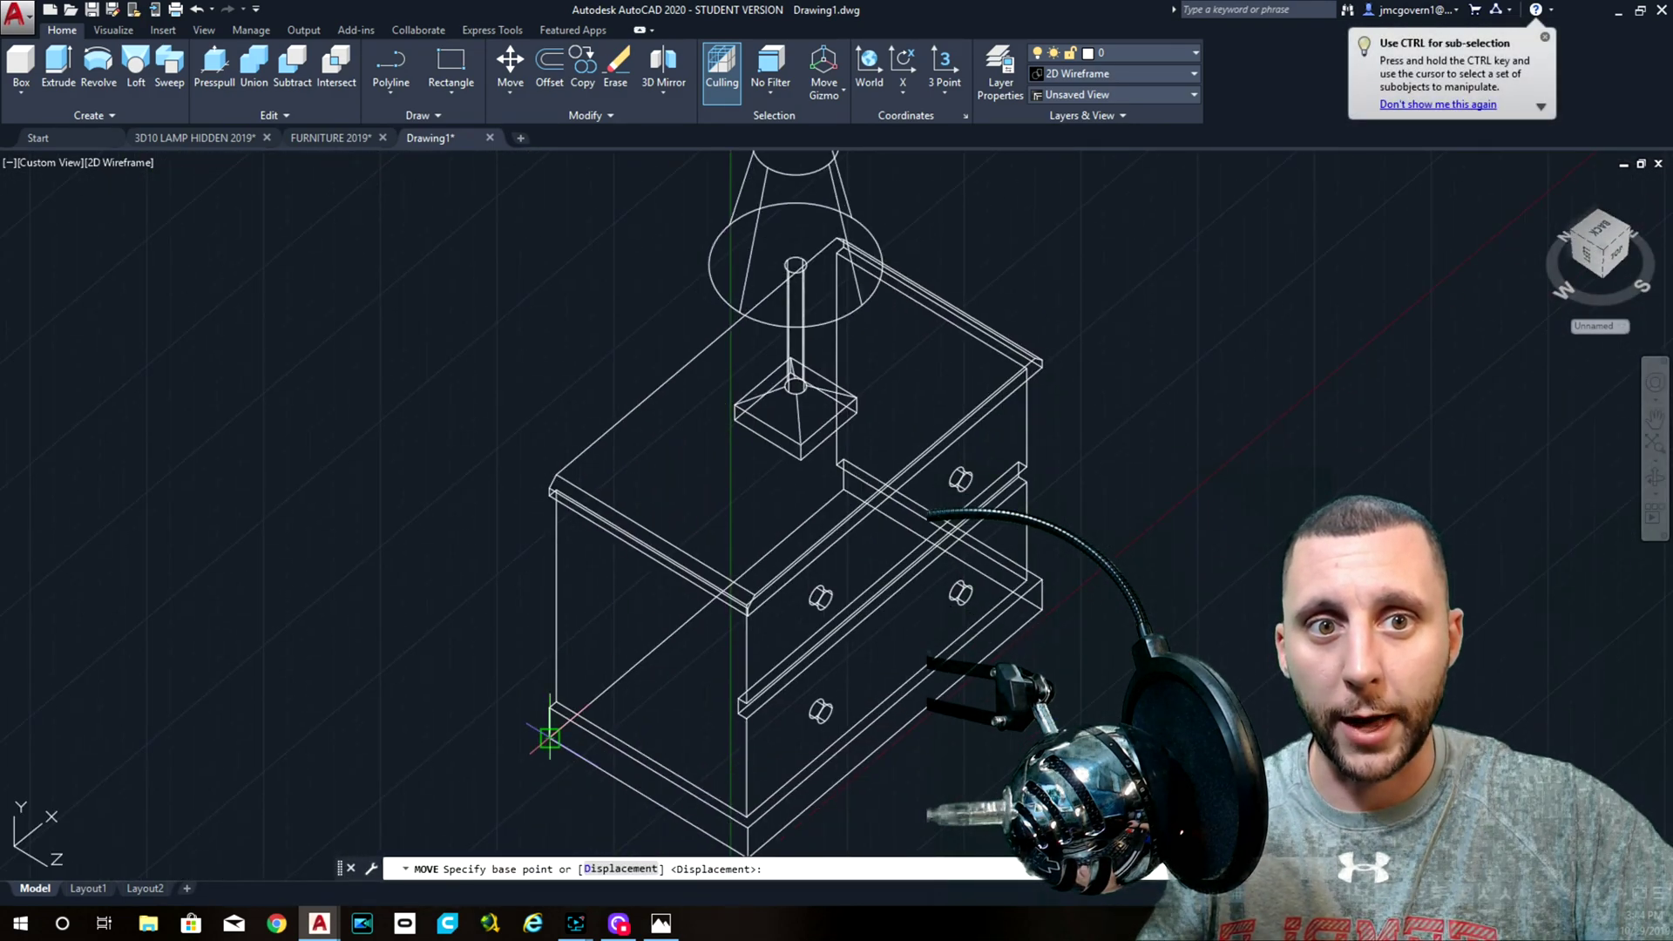
{"action": "left_click", "coordinate": [550, 738]}
{"action": "scroll", "coordinate": [542, 739], "scroll_direction": "down", "scroll_amount": 5}
{"action": "scroll", "coordinate": [558, 349], "scroll_direction": "up", "scroll_amount": 8}
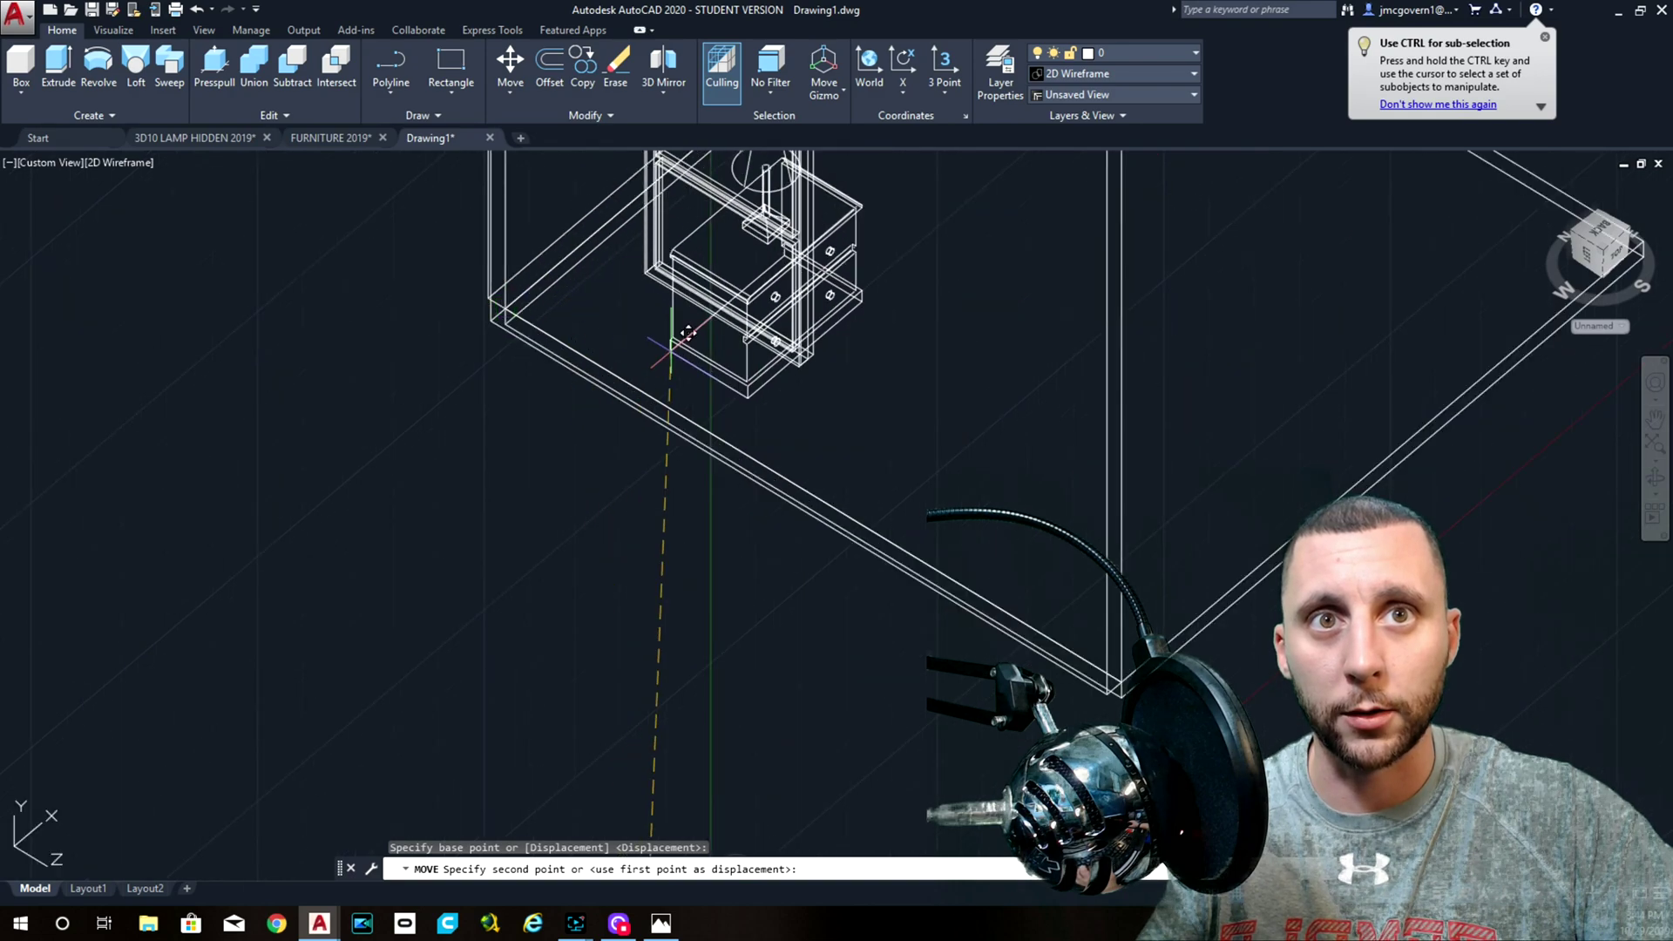
{"action": "scroll", "coordinate": [689, 333], "scroll_direction": "down", "scroll_amount": 4}
{"action": "middle_click_drag", "start_coordinate": [697, 366], "coordinate": [841, 265], "text": "shift"}
{"action": "scroll", "coordinate": [854, 252], "scroll_direction": "up", "scroll_amount": 6}
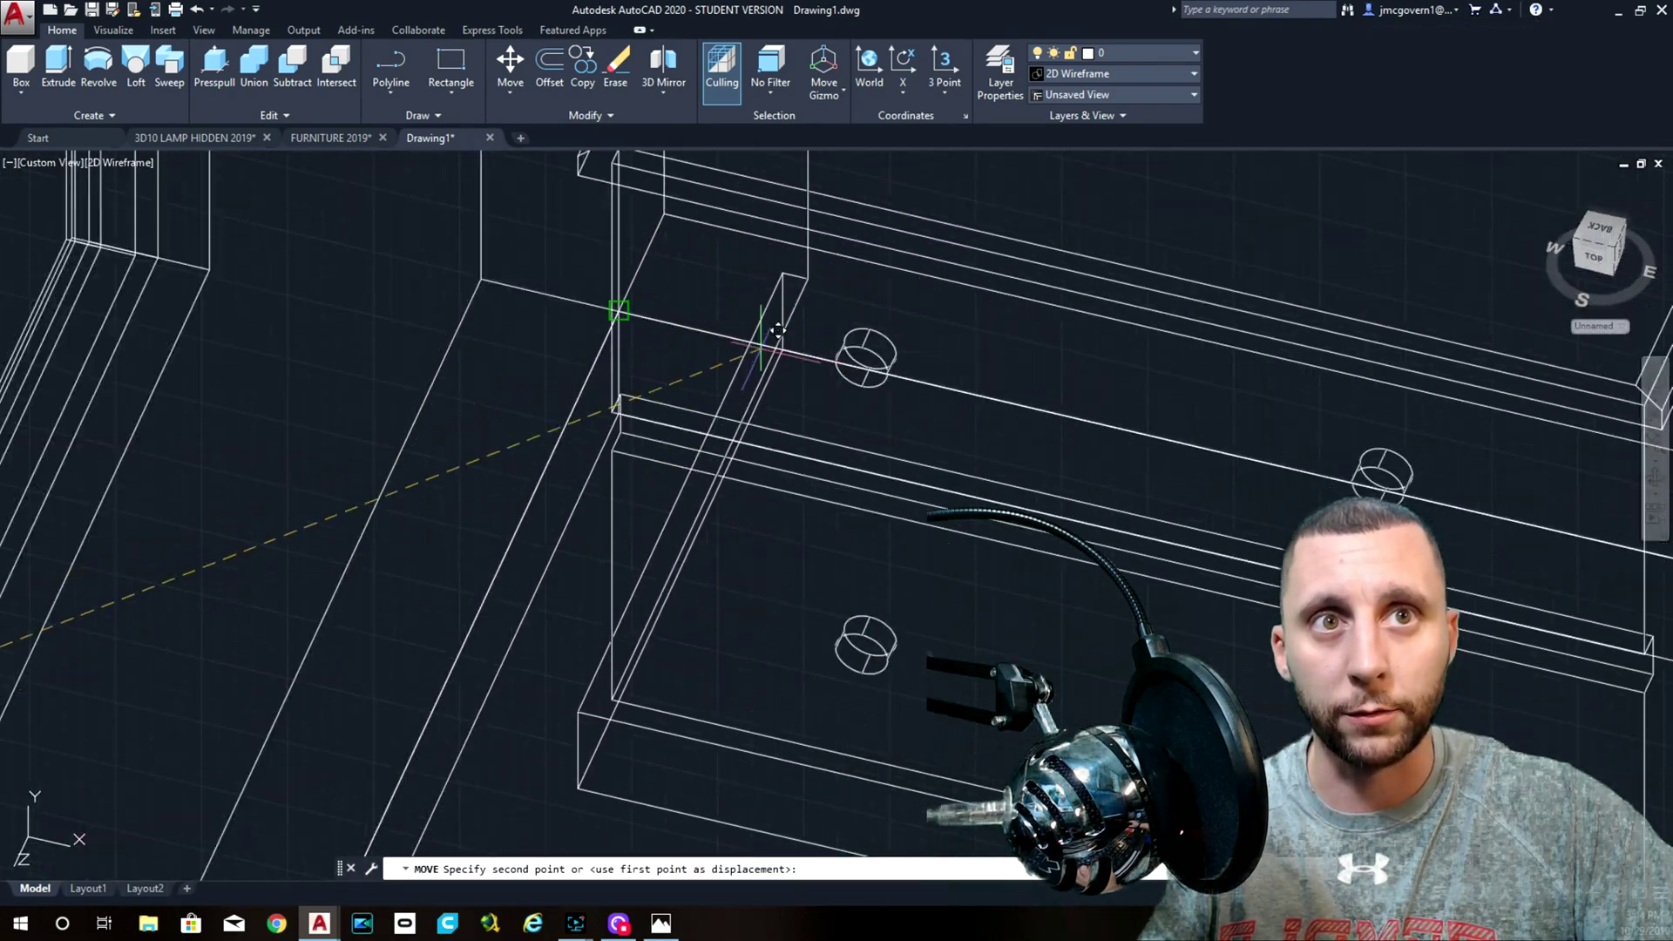
{"action": "left_click", "coordinate": [621, 310]}
- Move the nightstand and lamp 1" away from the window wall
{"action": "scroll", "coordinate": [624, 311], "scroll_direction": "down", "scroll_amount": 5}
{"action": "scroll", "coordinate": [719, 369], "scroll_direction": "down", "scroll_amount": 5}
{"action": "left_click", "coordinate": [670, 262]}
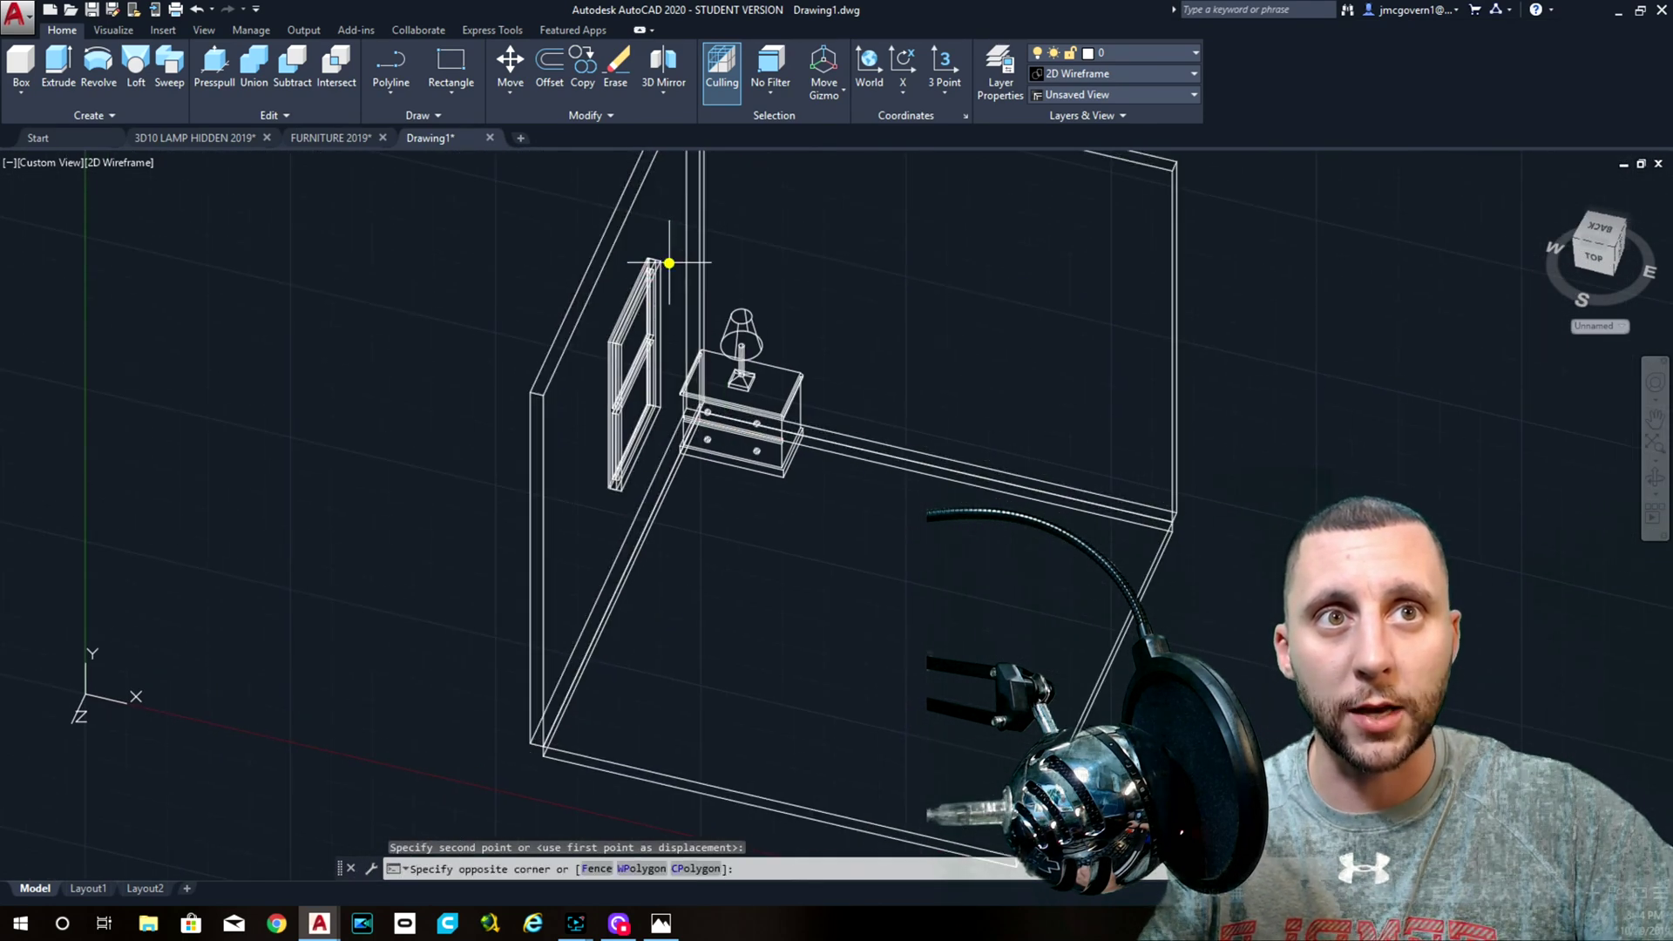
{"action": "left_click", "coordinate": [835, 479]}
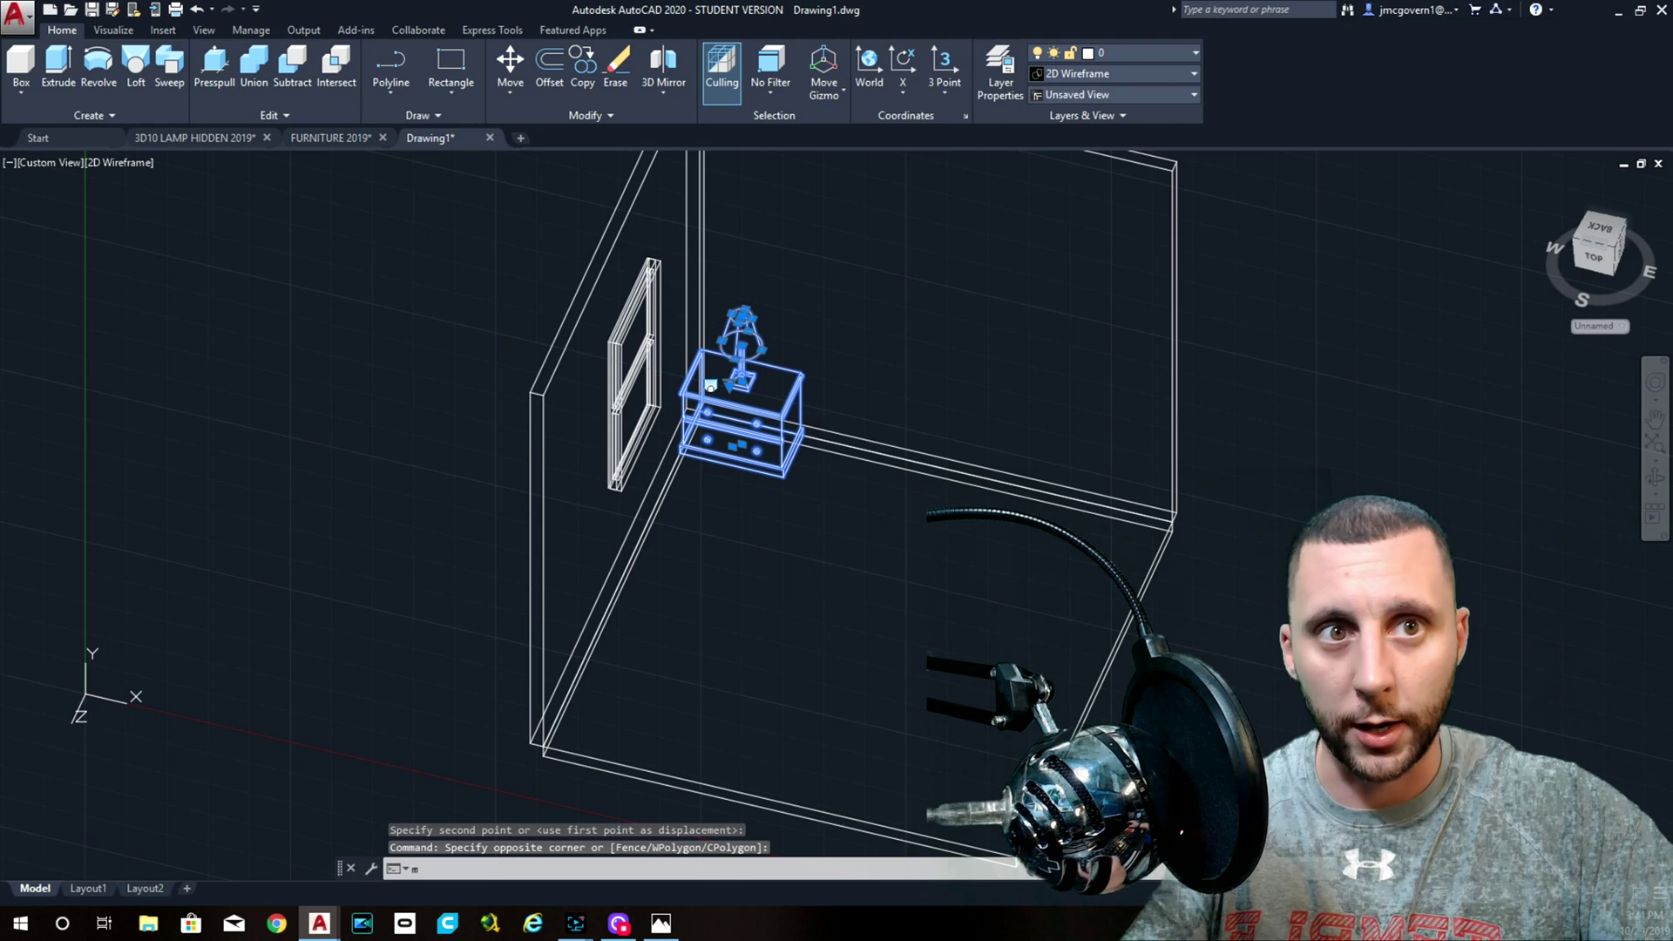
{"action": "type", "text": "m"}
{"action": "key", "text": "Return"}
{"action": "left_click", "coordinate": [741, 527]}
{"action": "type", "text": "1"}
{"action": "key", "text": "Return"}
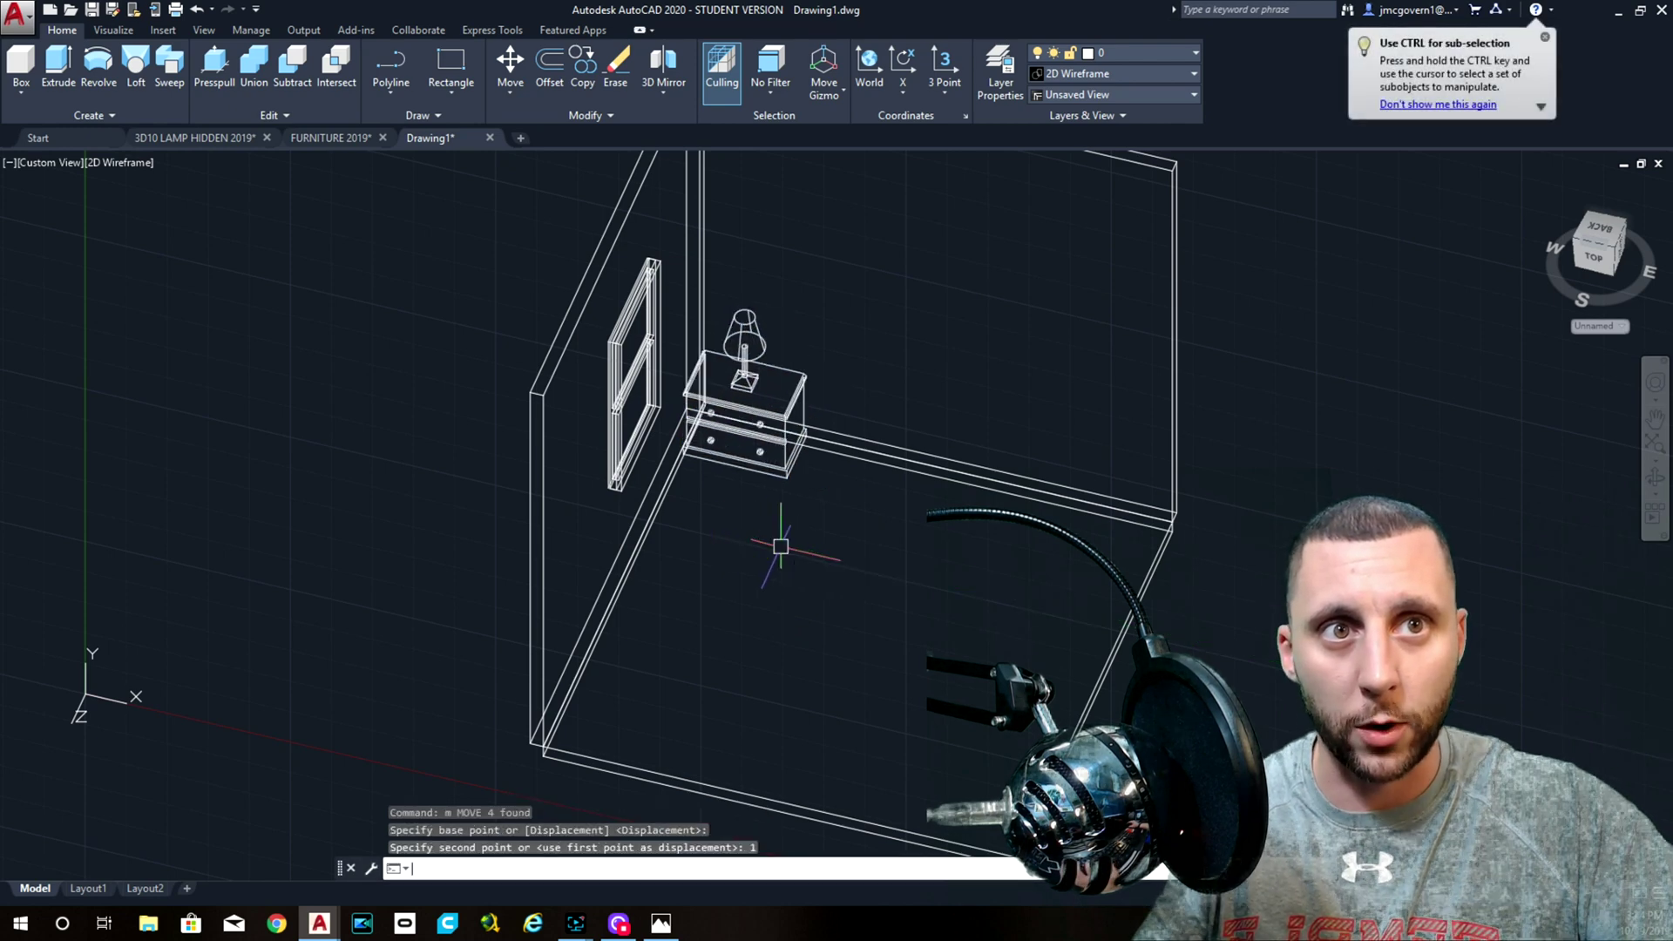
- Move the nightstand and lamp 1" forward, away from the back wall
{"action": "left_click", "coordinate": [669, 279]}
{"action": "left_click", "coordinate": [871, 493]}
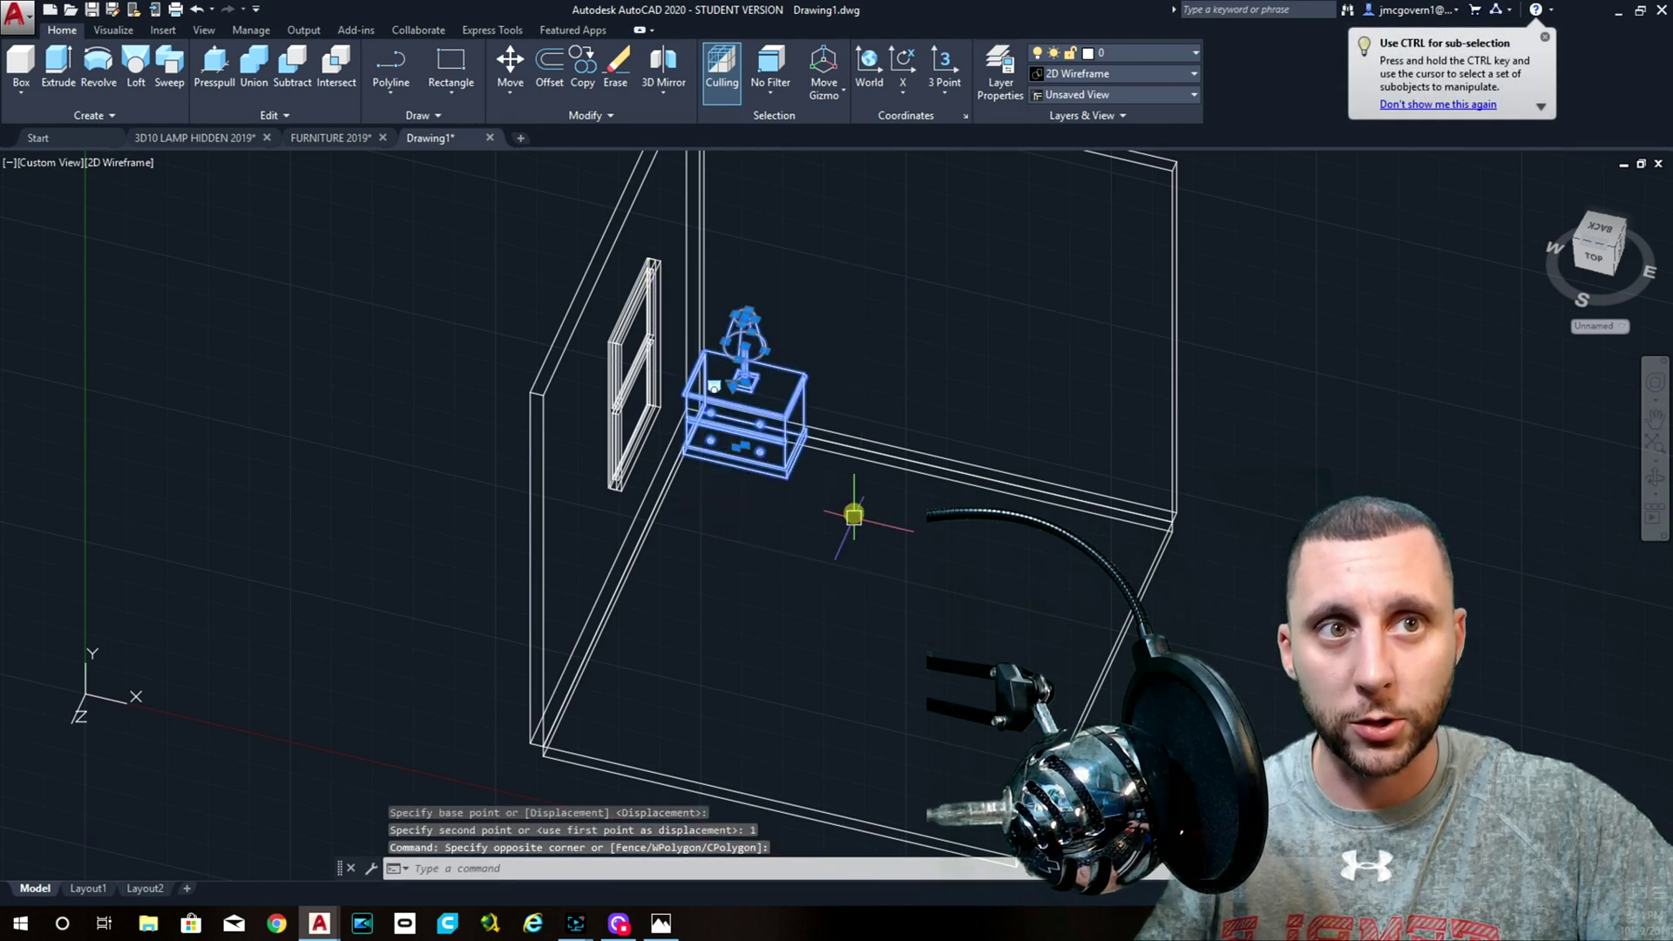
{"action": "type", "text": "m"}
{"action": "key", "text": "Return"}
{"action": "left_click", "coordinate": [842, 488]}
{"action": "type", "text": "1"}
{"action": "key", "text": "Return"}
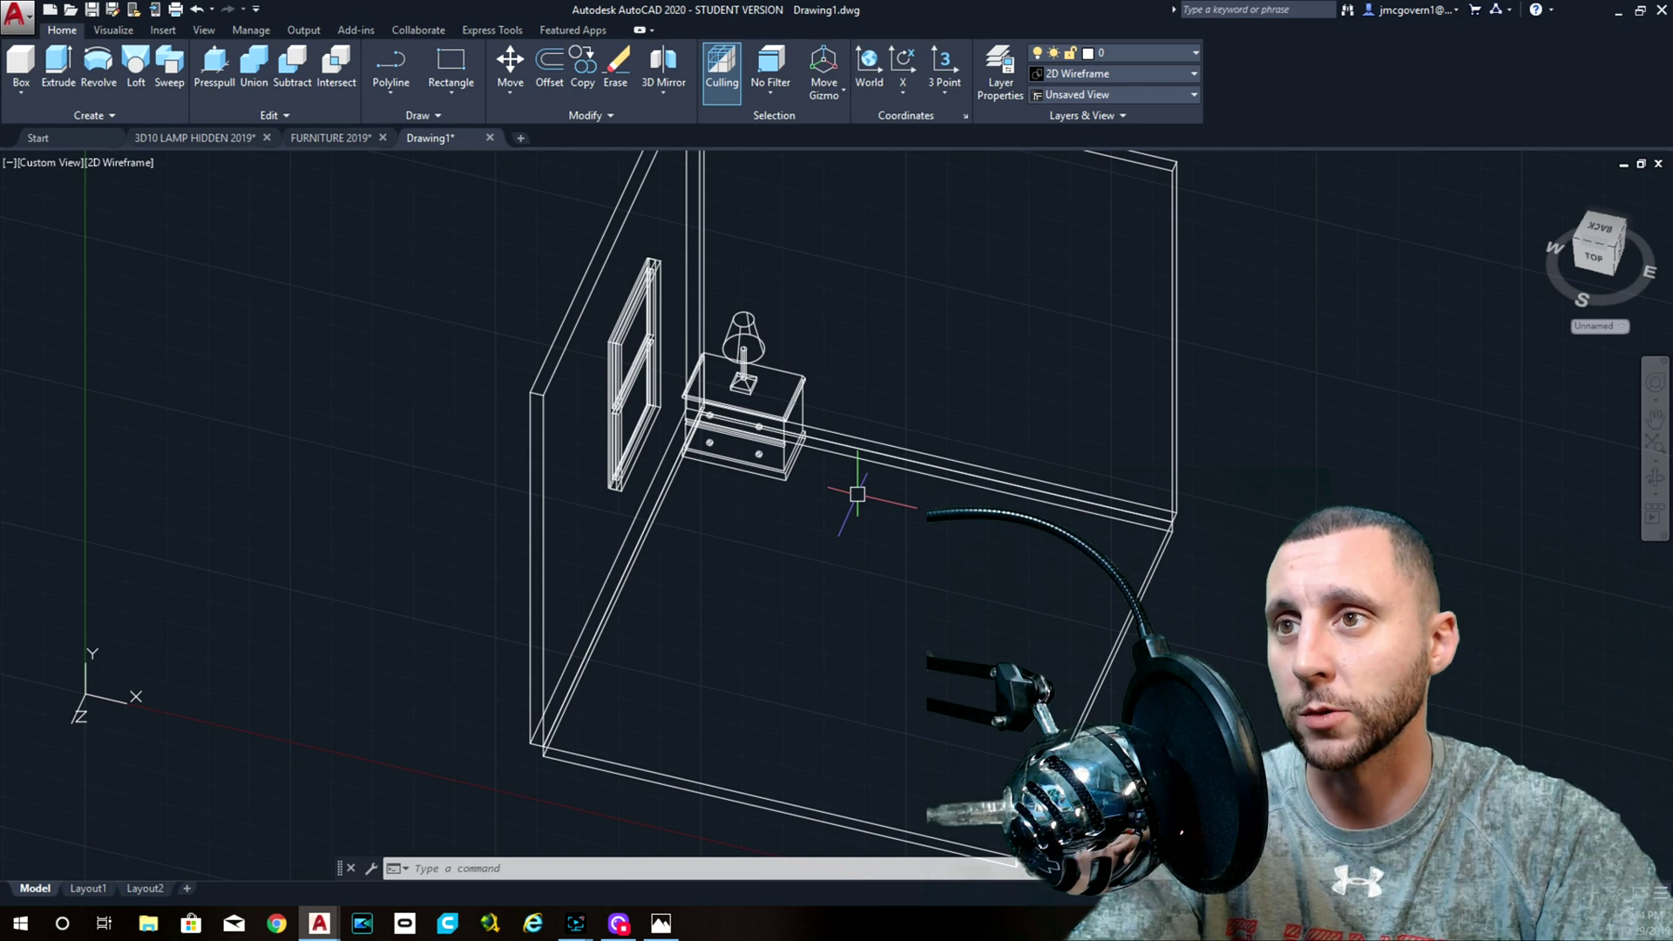
- Switch to the Top view to check the nightstand's clearance from both walls
{"action": "middle_click_drag", "start_coordinate": [852, 494], "coordinate": [697, 544]}
{"action": "left_click", "coordinate": [56, 163]}
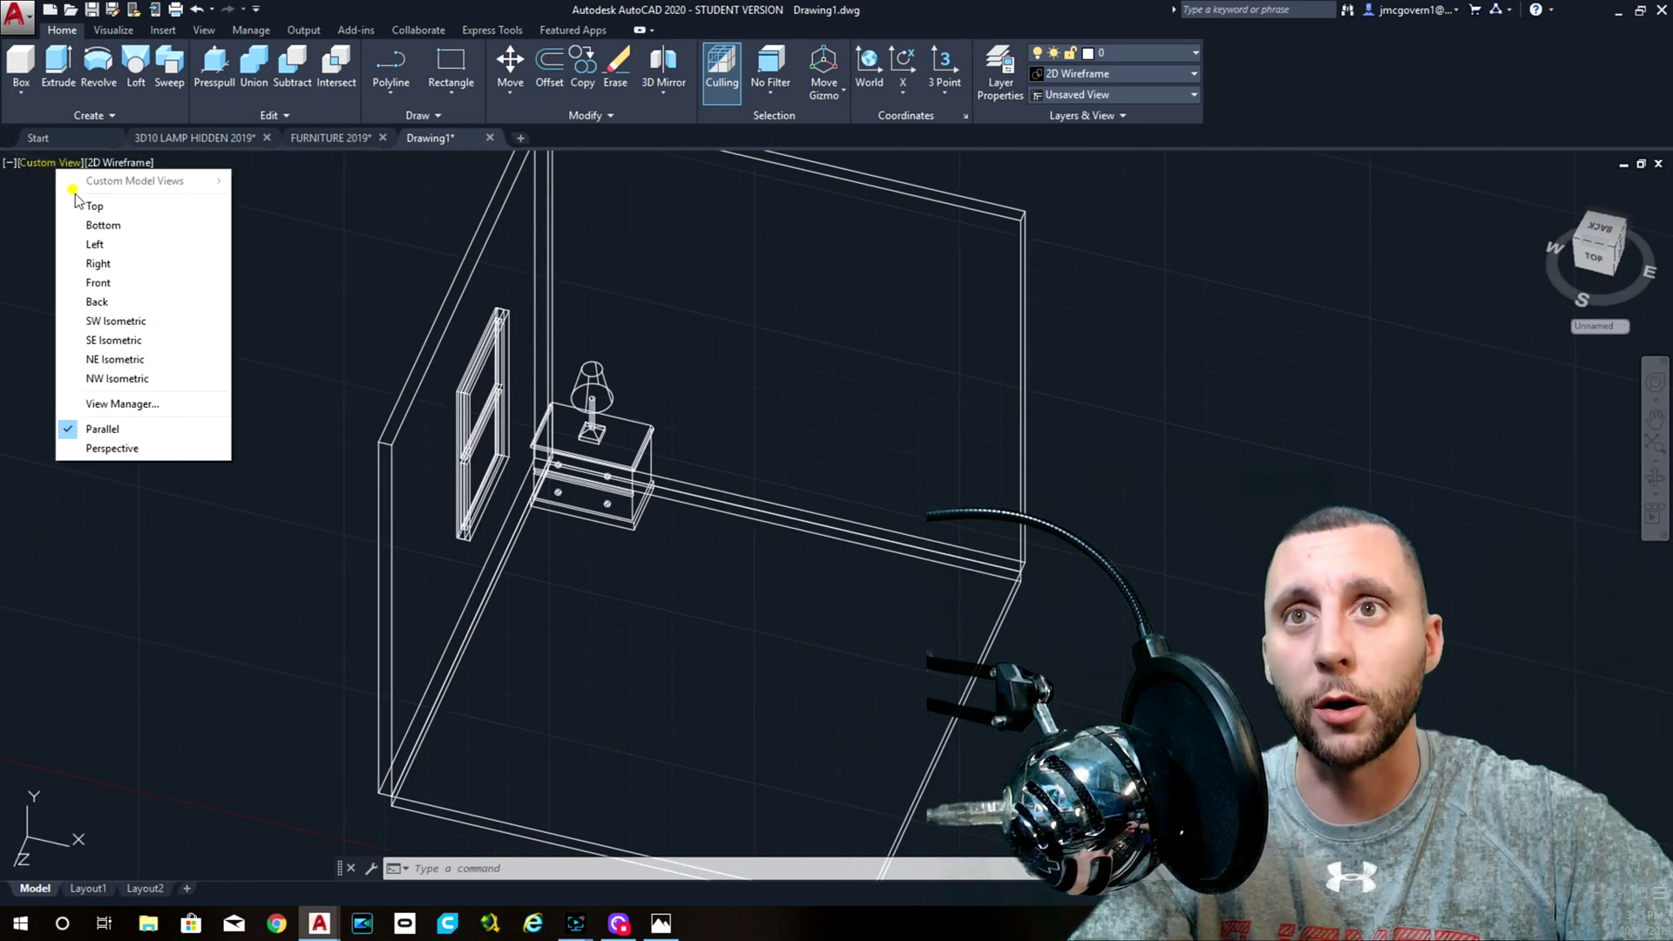
{"action": "left_click", "coordinate": [70, 197]}
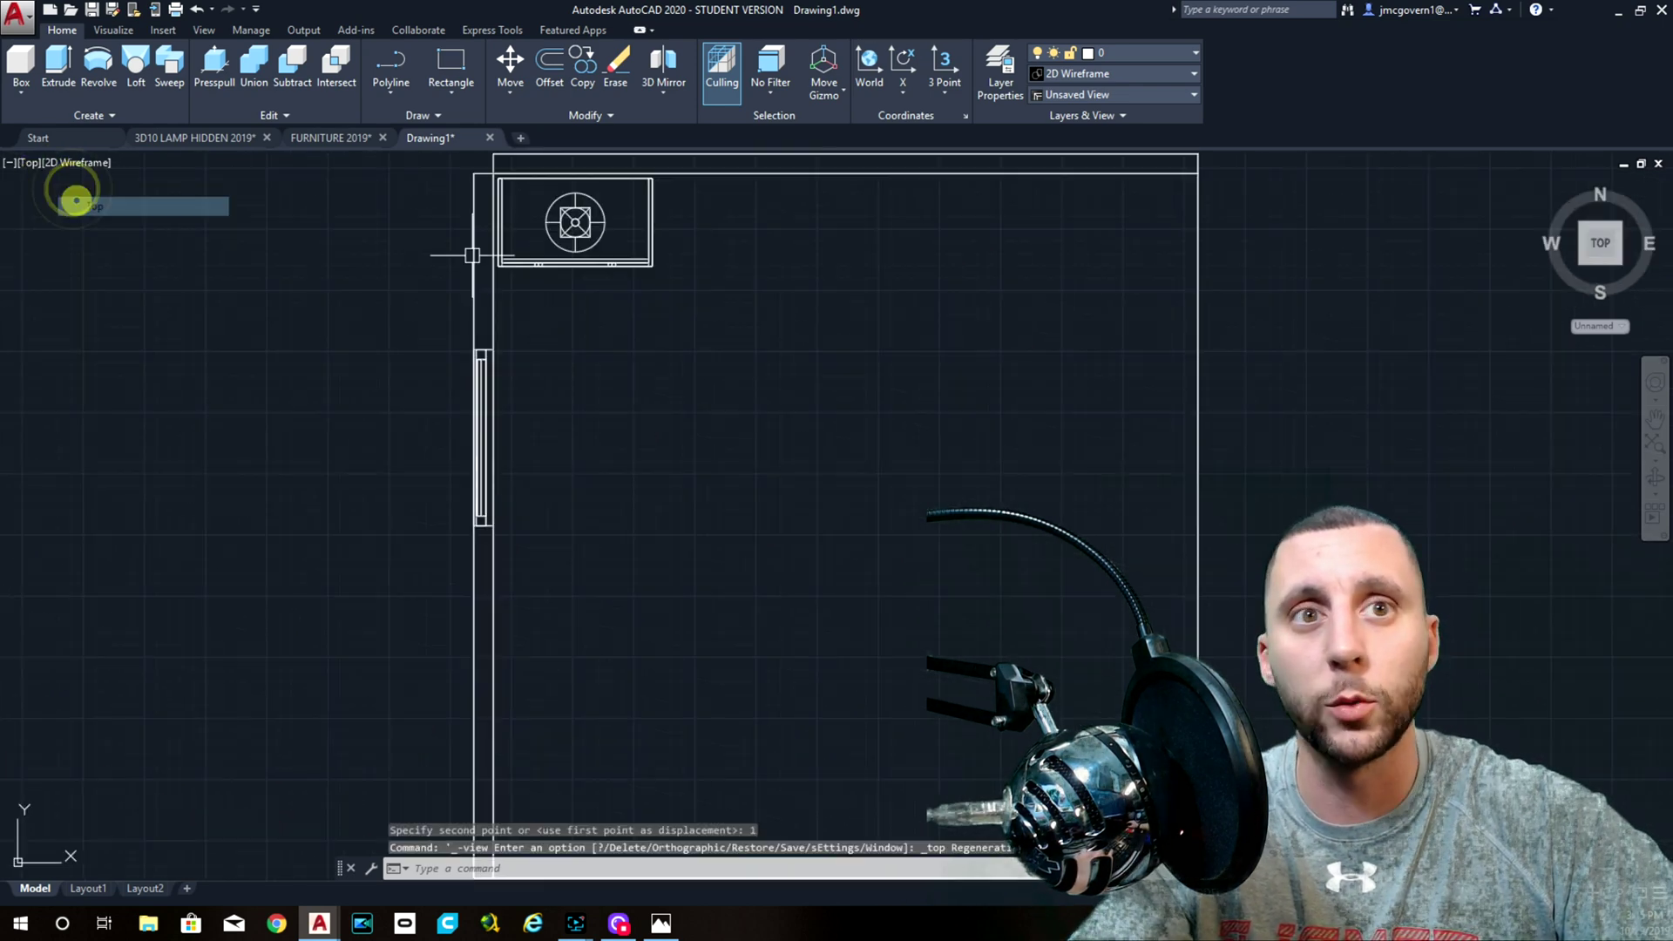
- Show the nightstand corner in the SE Isometric view with the Conceptual visual style
{"action": "left_click", "coordinate": [1623, 277]}
{"action": "scroll", "coordinate": [1218, 418], "scroll_direction": "up", "scroll_amount": 3}
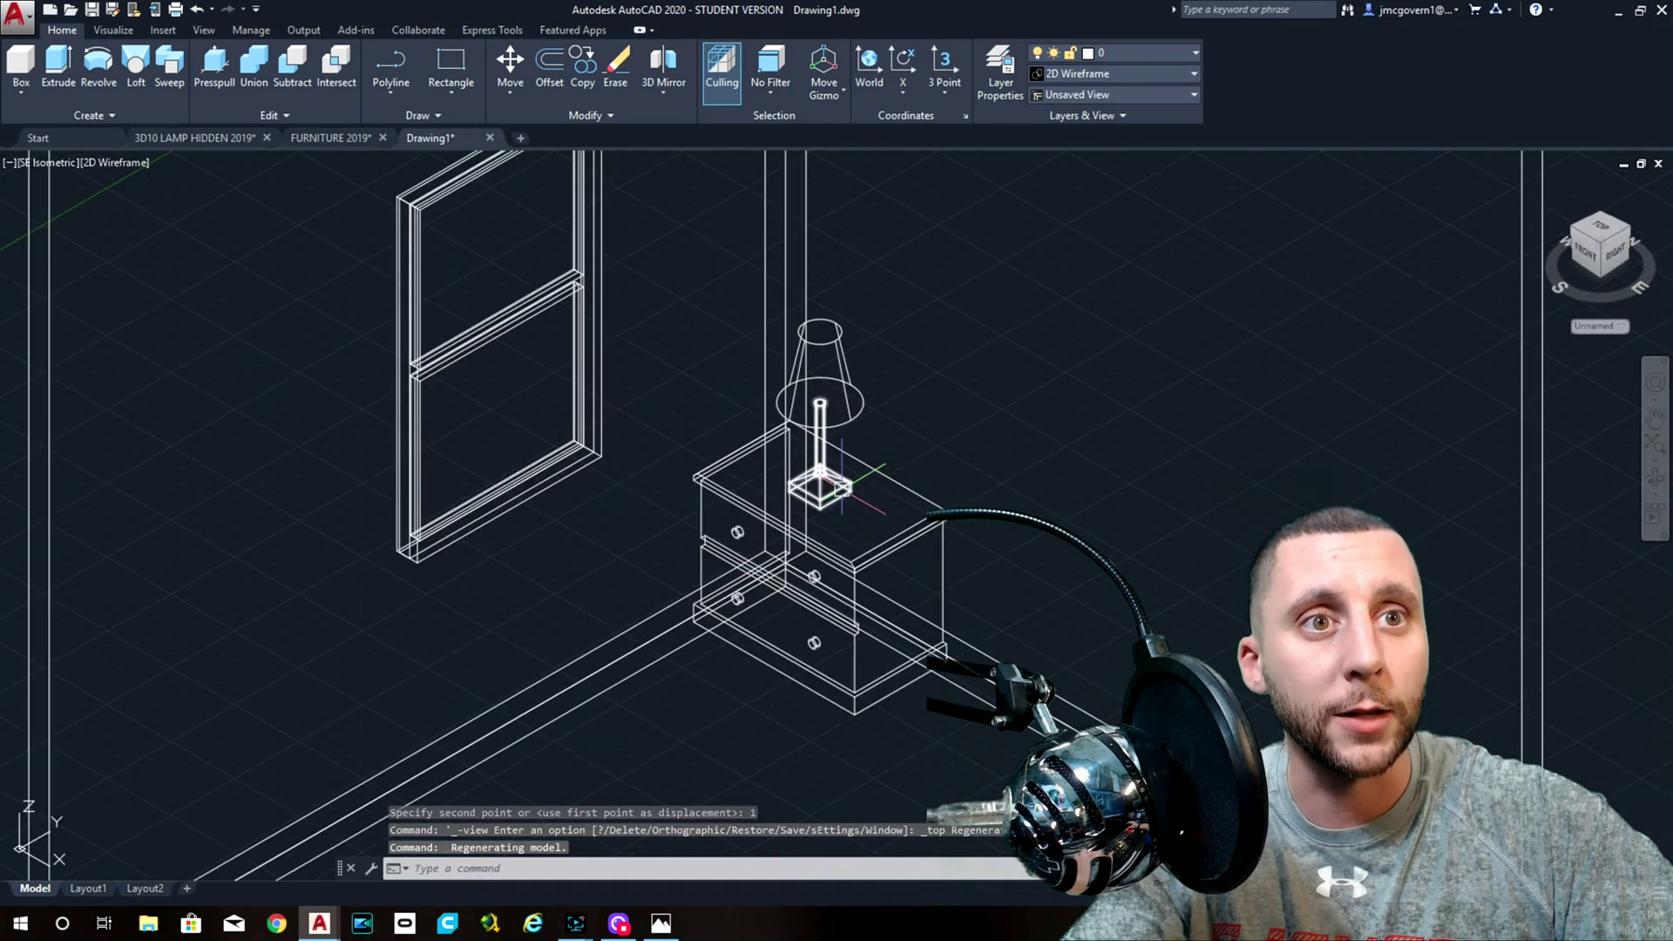
{"action": "left_click", "coordinate": [115, 163]}
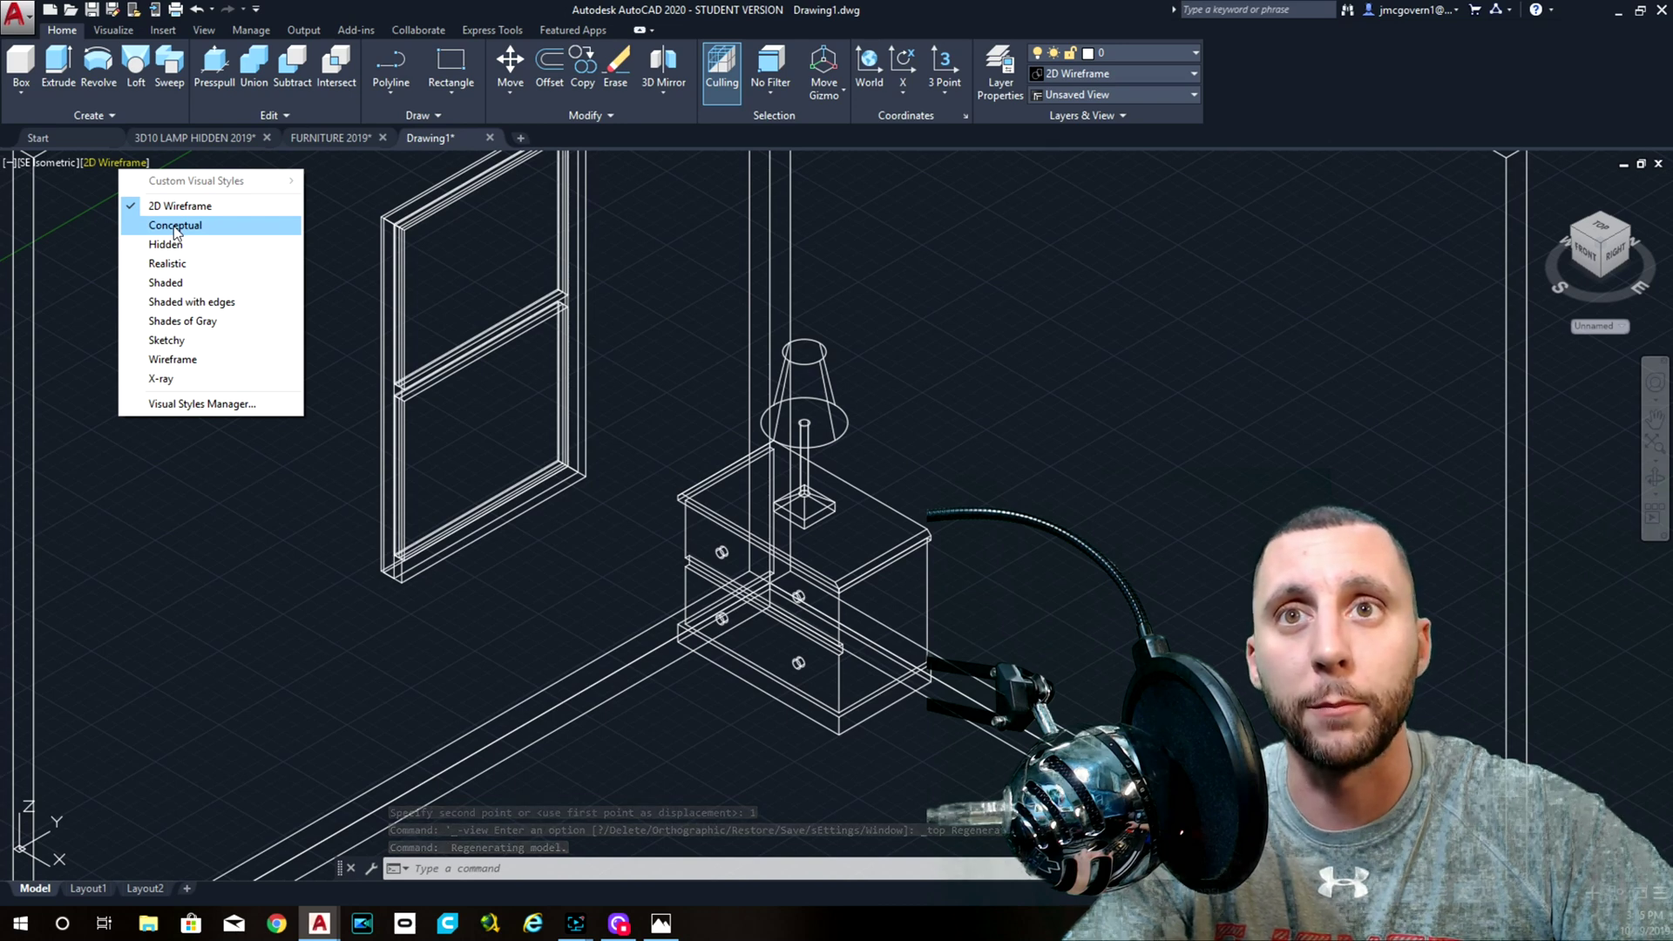
{"action": "left_click", "coordinate": [175, 225]}
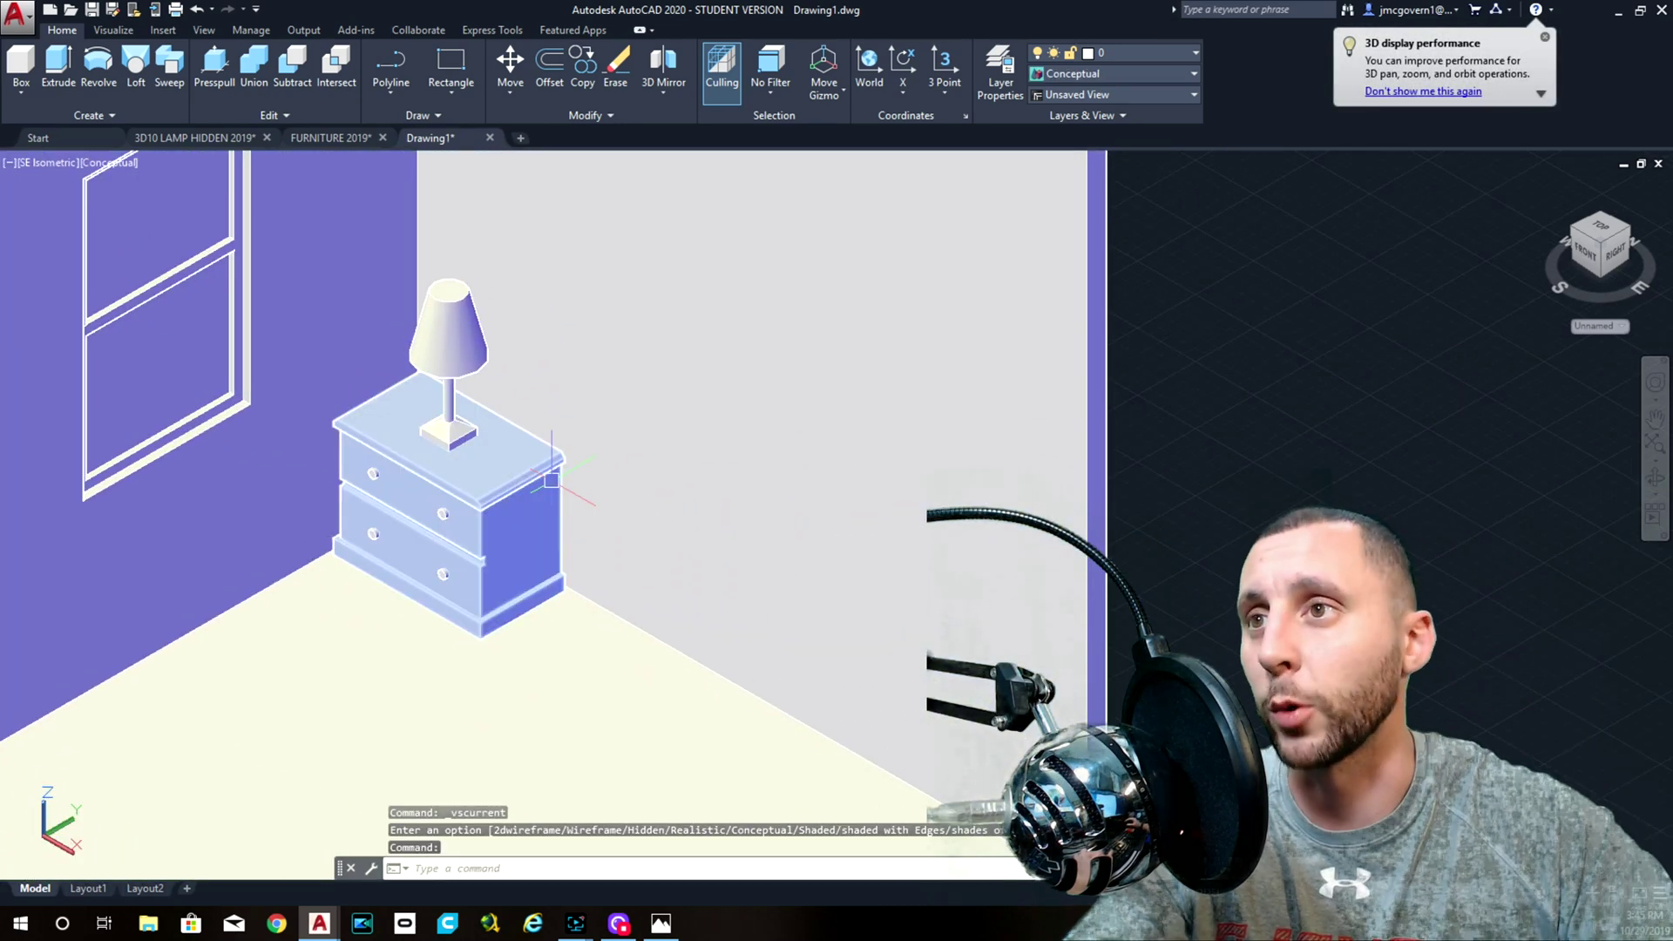